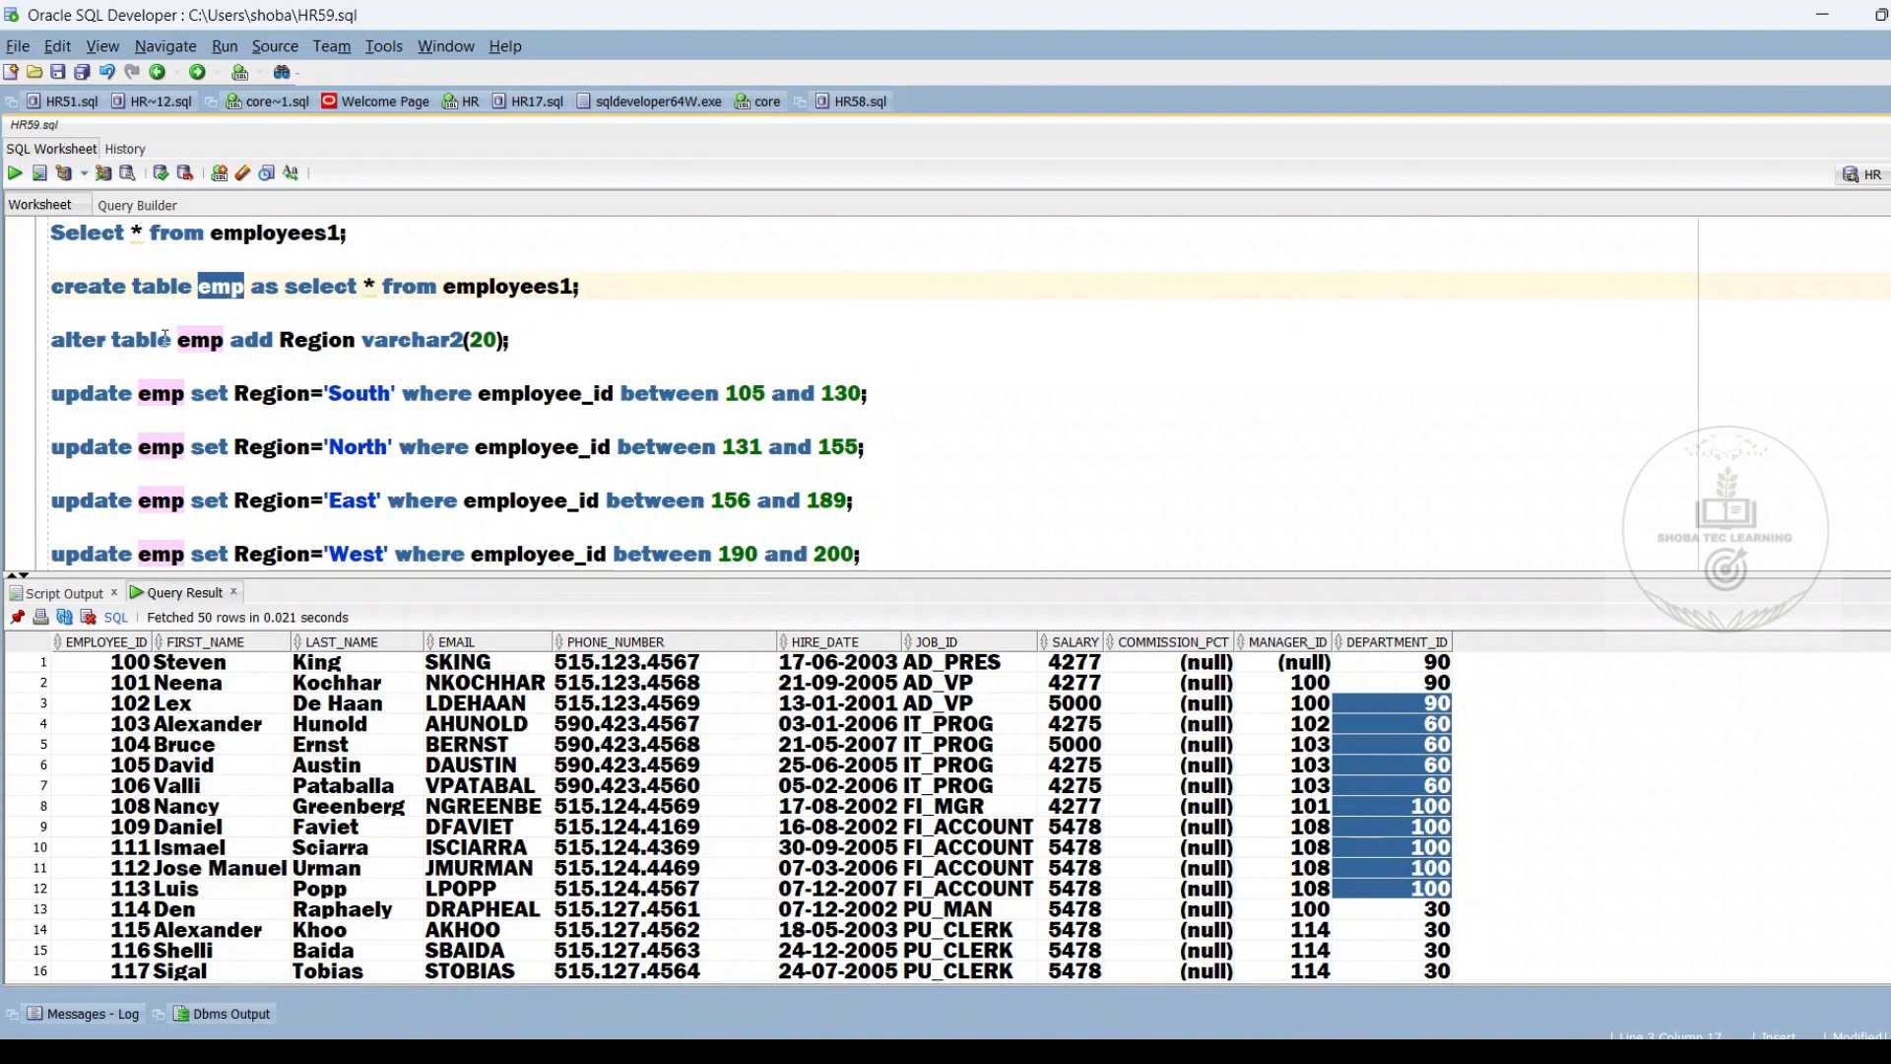
Review the statements that add the Region column to emp and assign South, North and East by employee_id range
drag(177, 340, 224, 342)
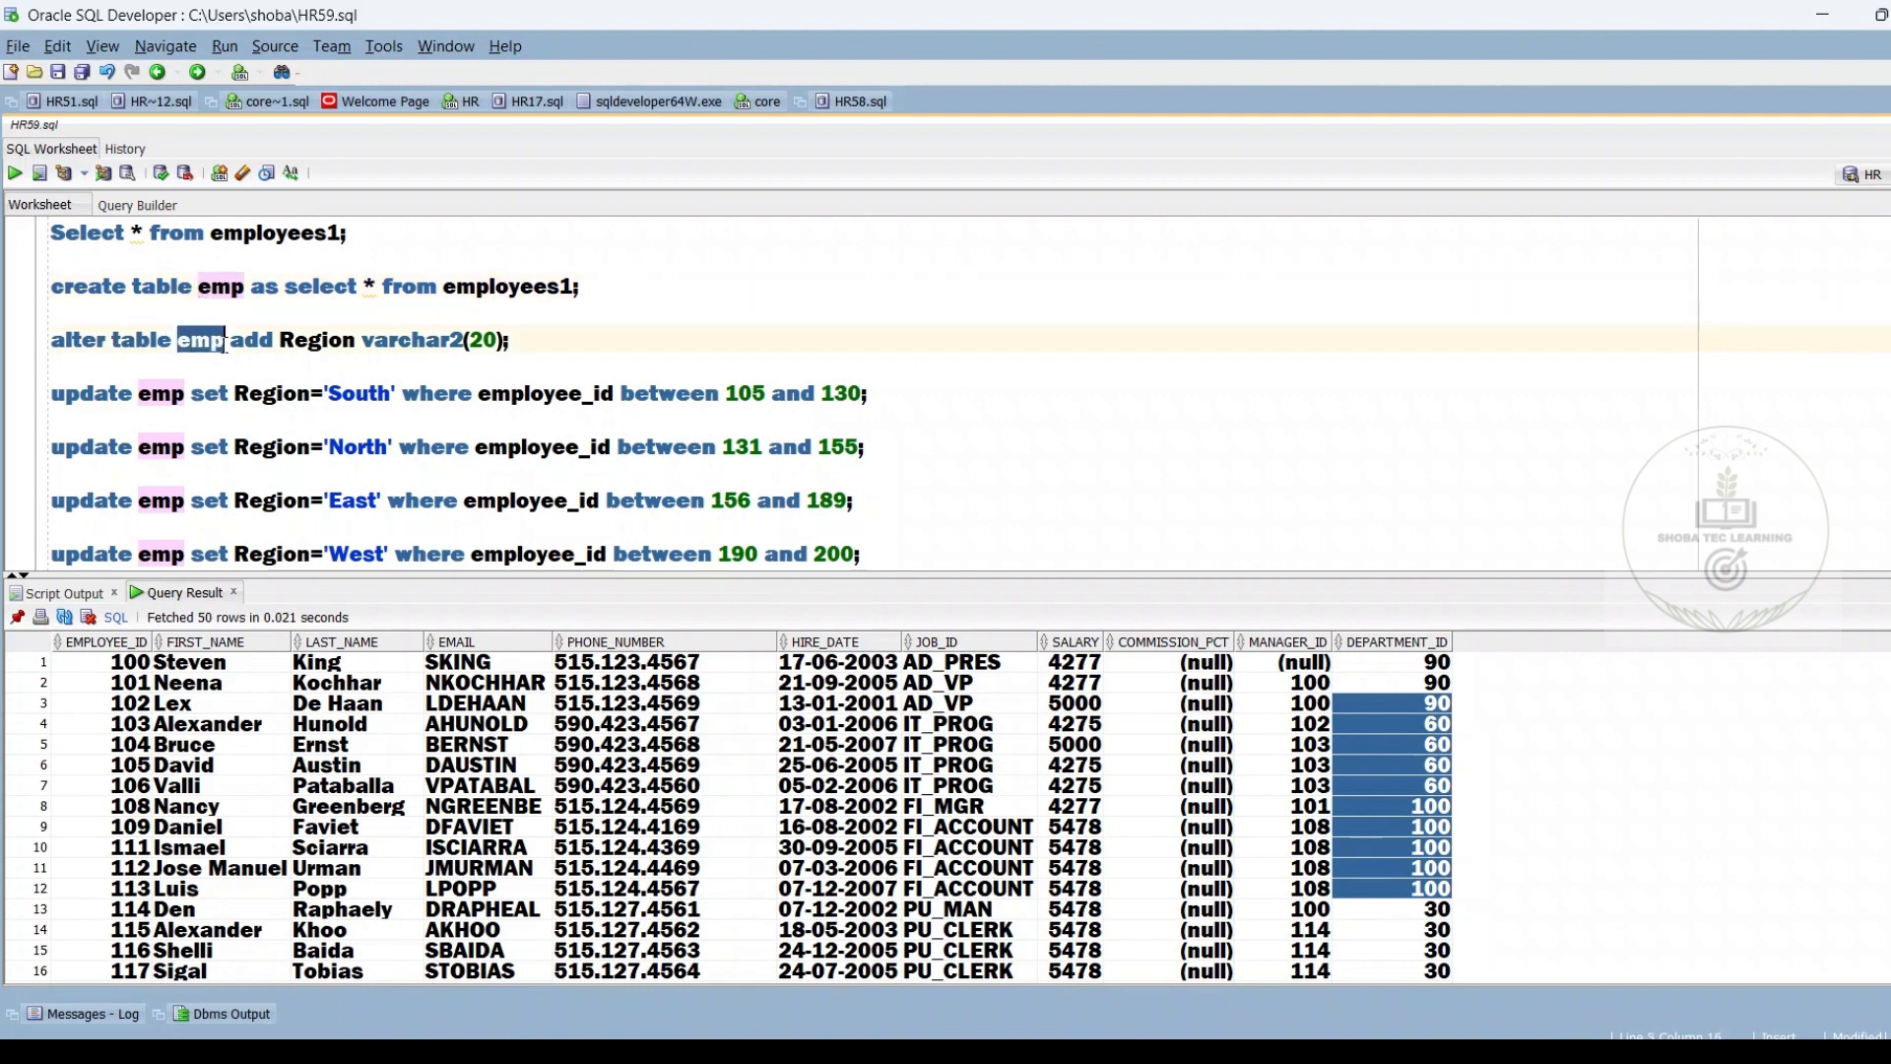
drag(540, 331, 186, 313)
double_click(315, 340)
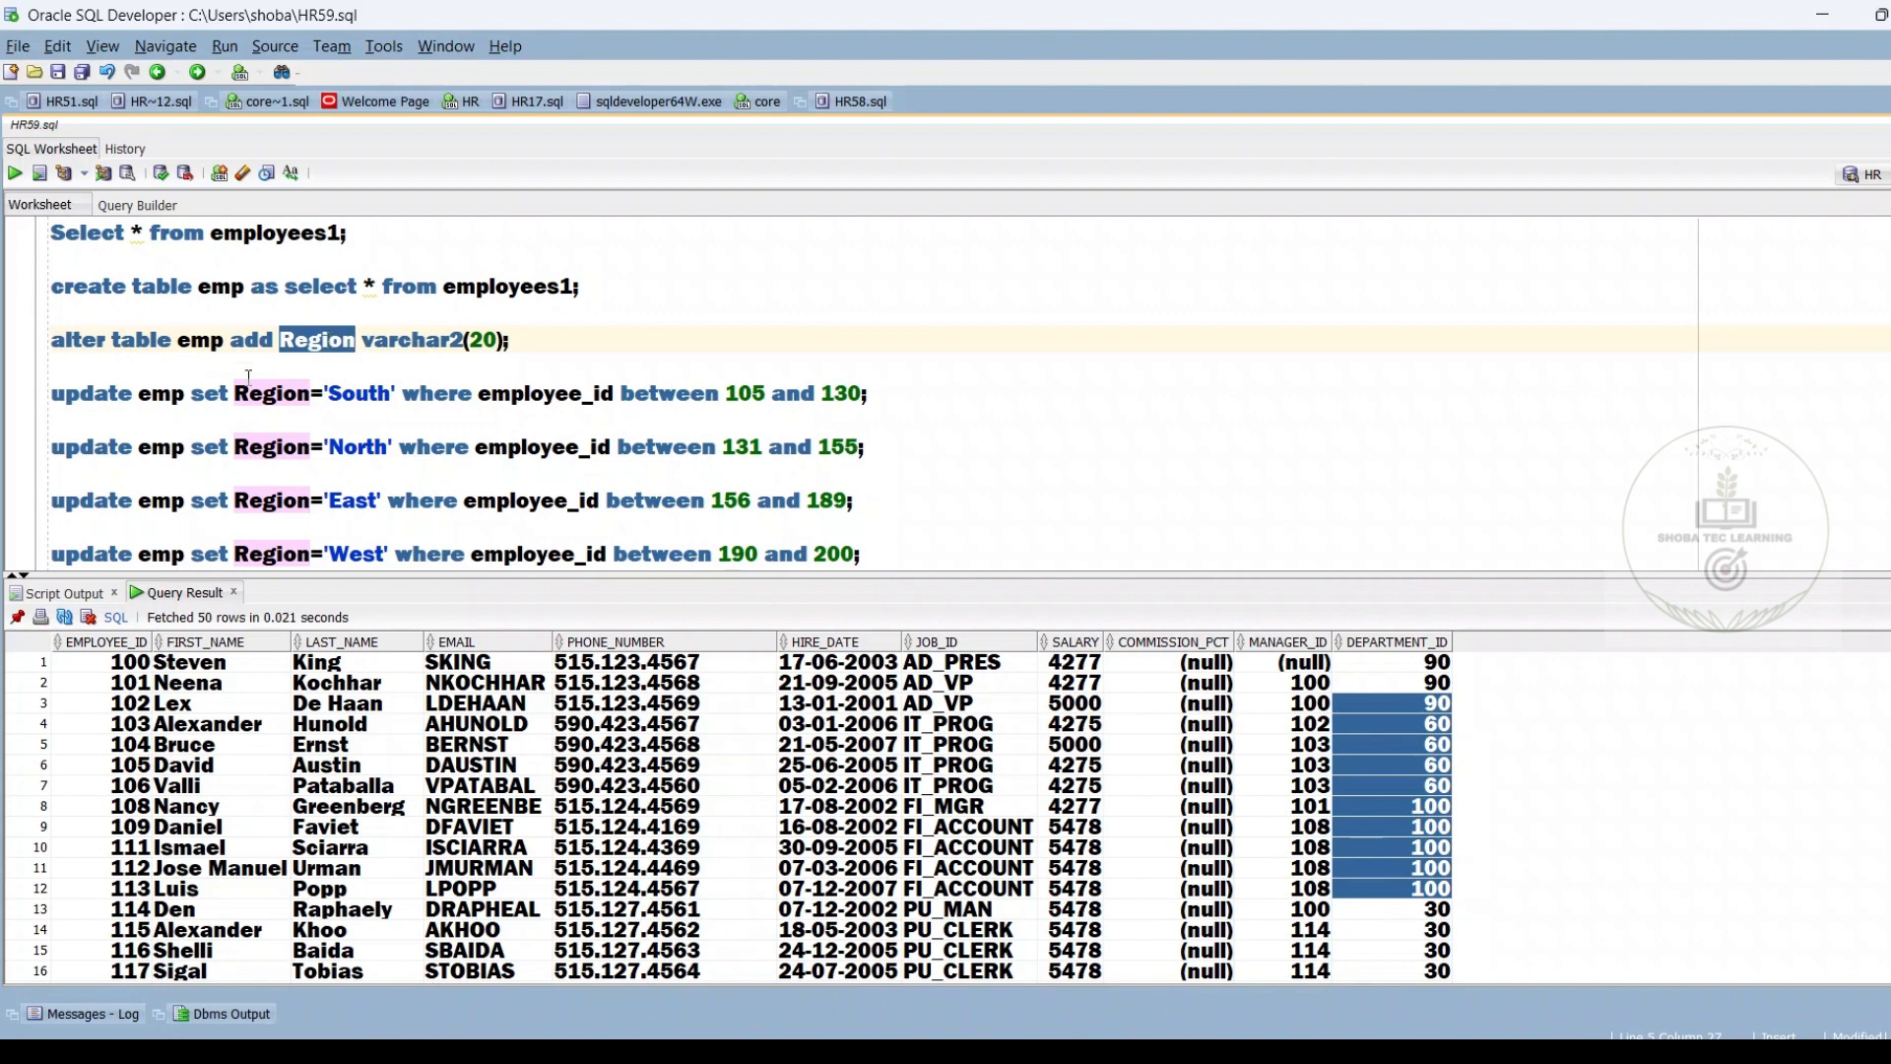
drag(51, 392, 67, 418)
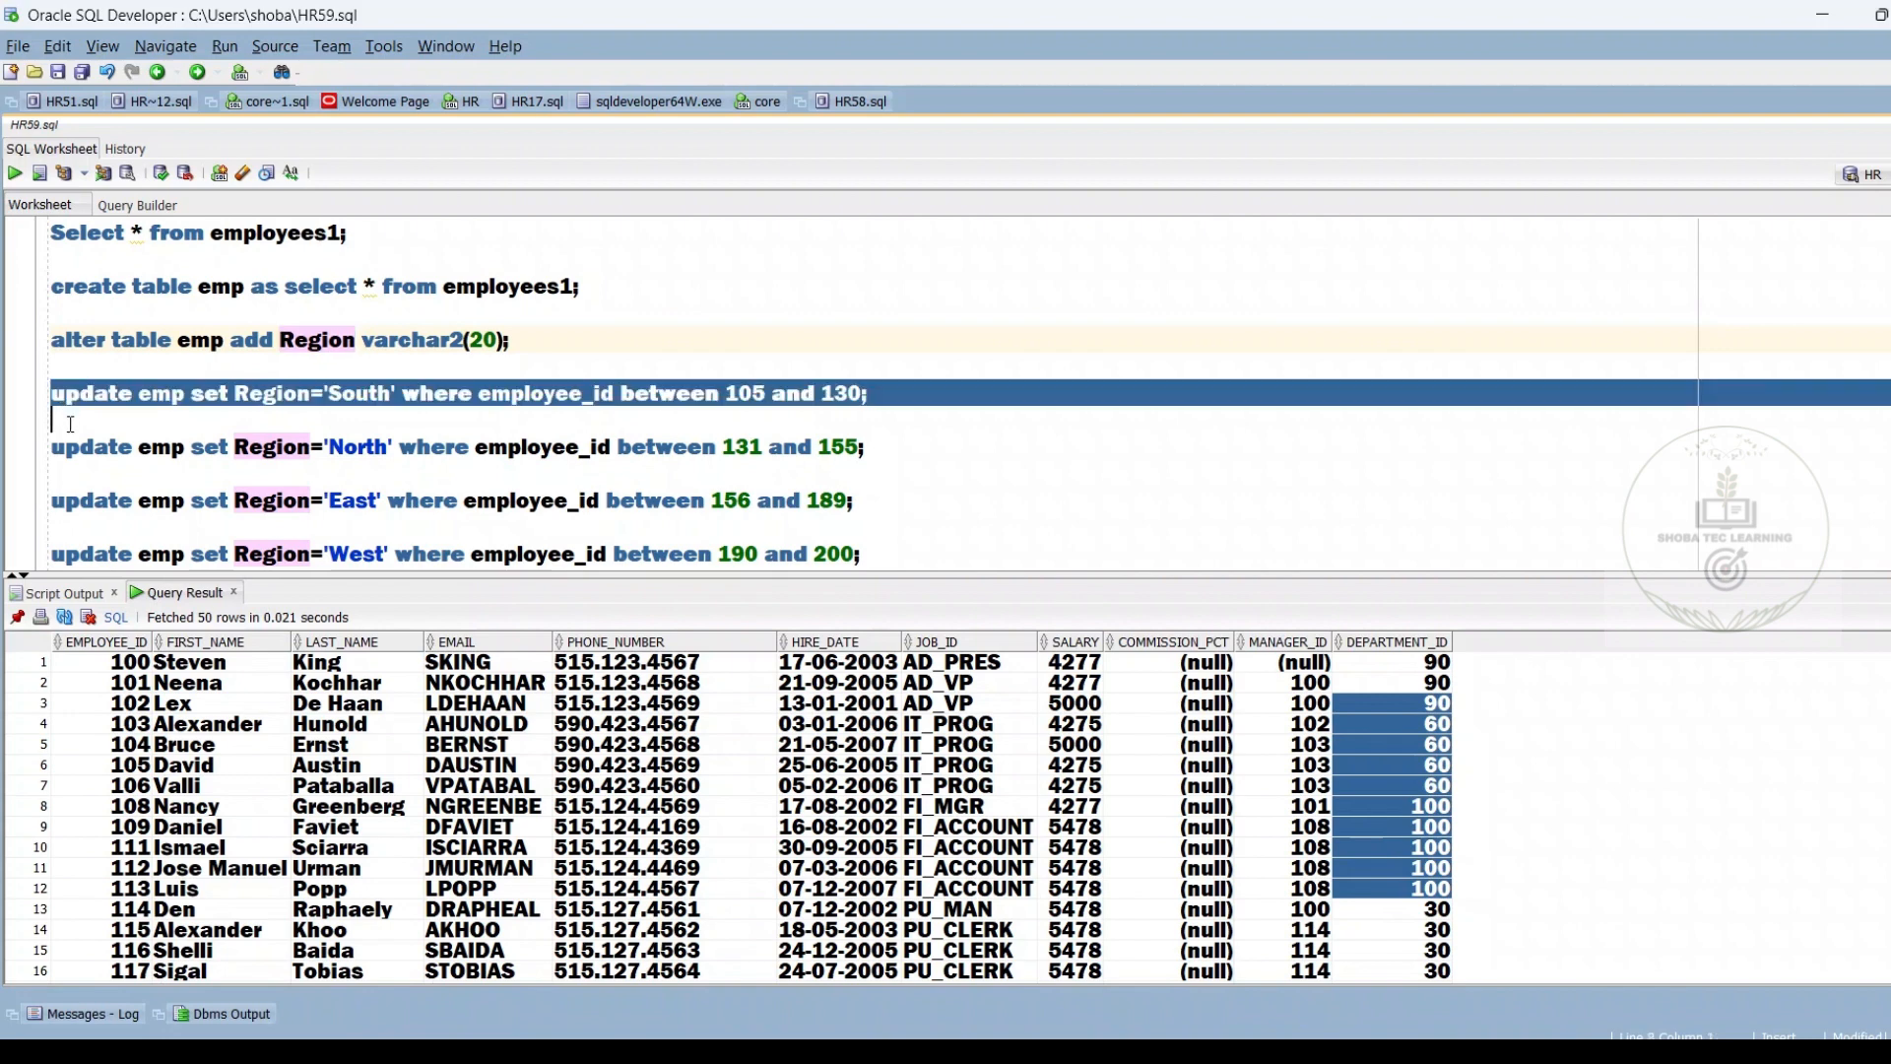
drag(70, 425, 141, 519)
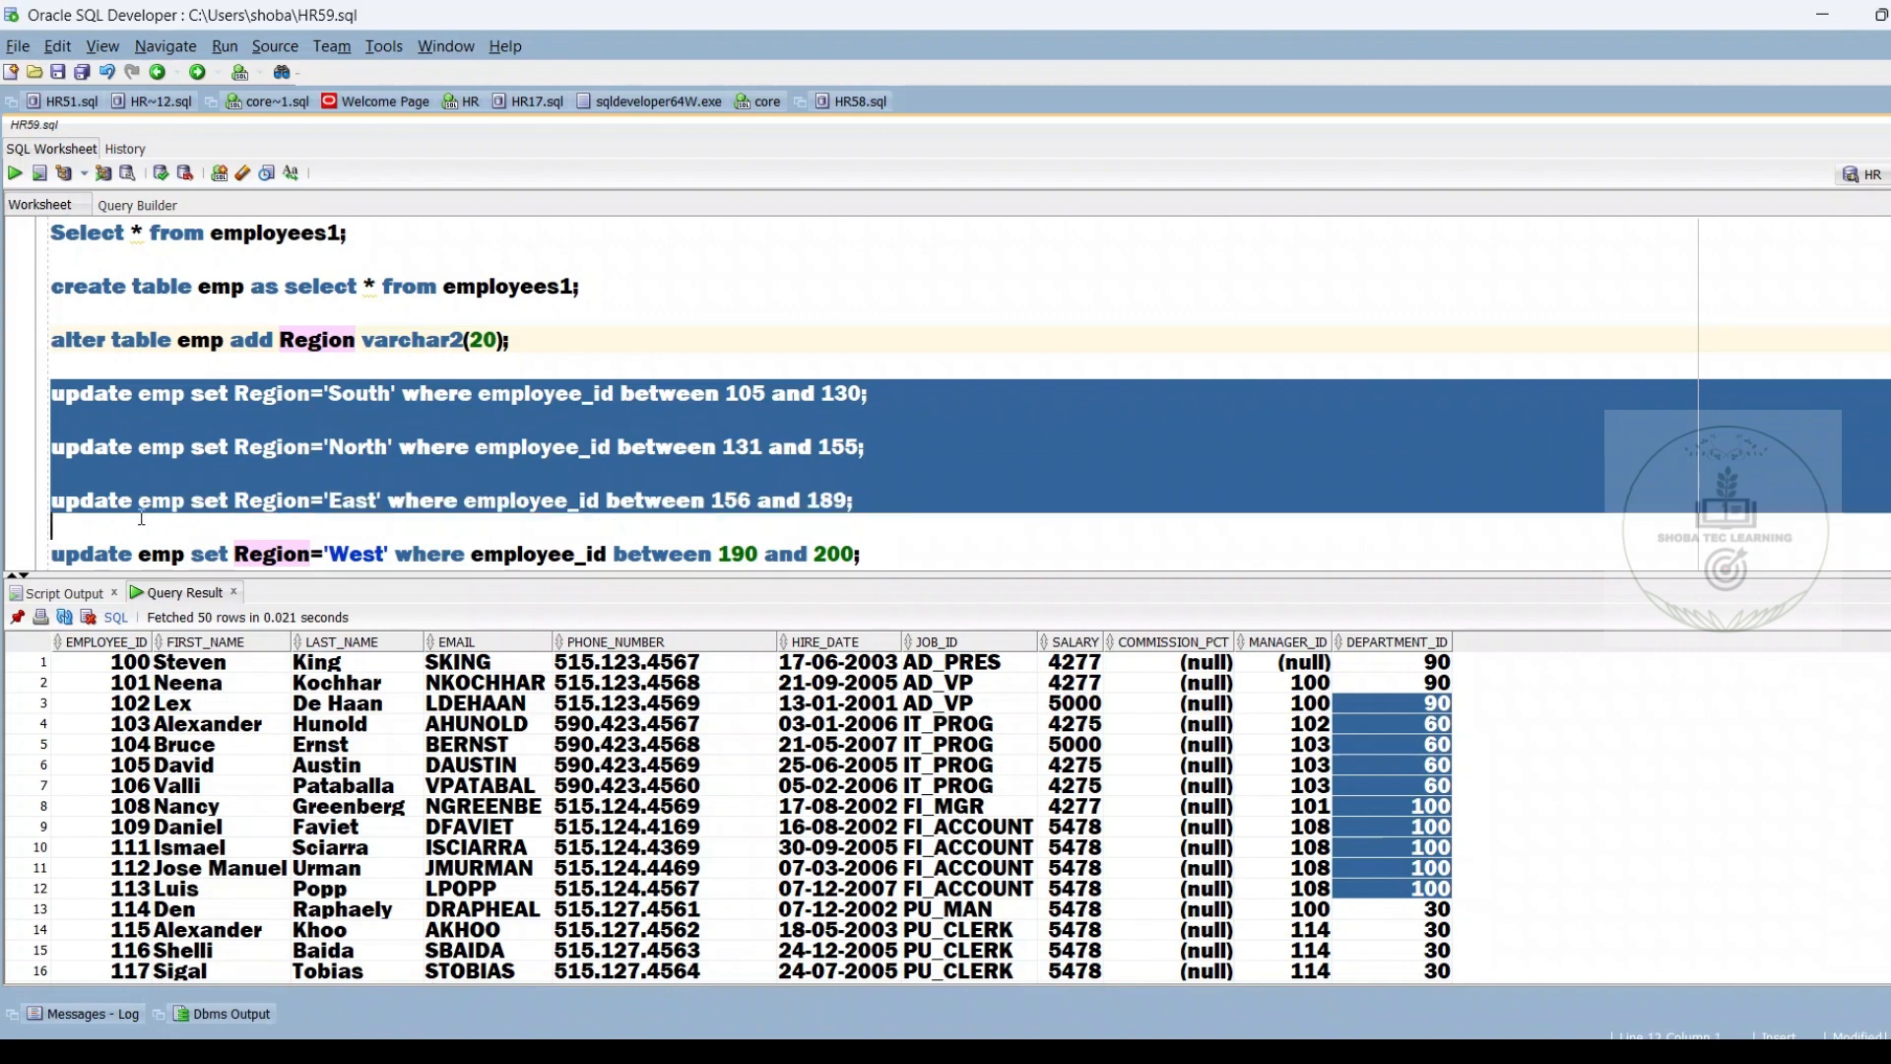
click(612, 499)
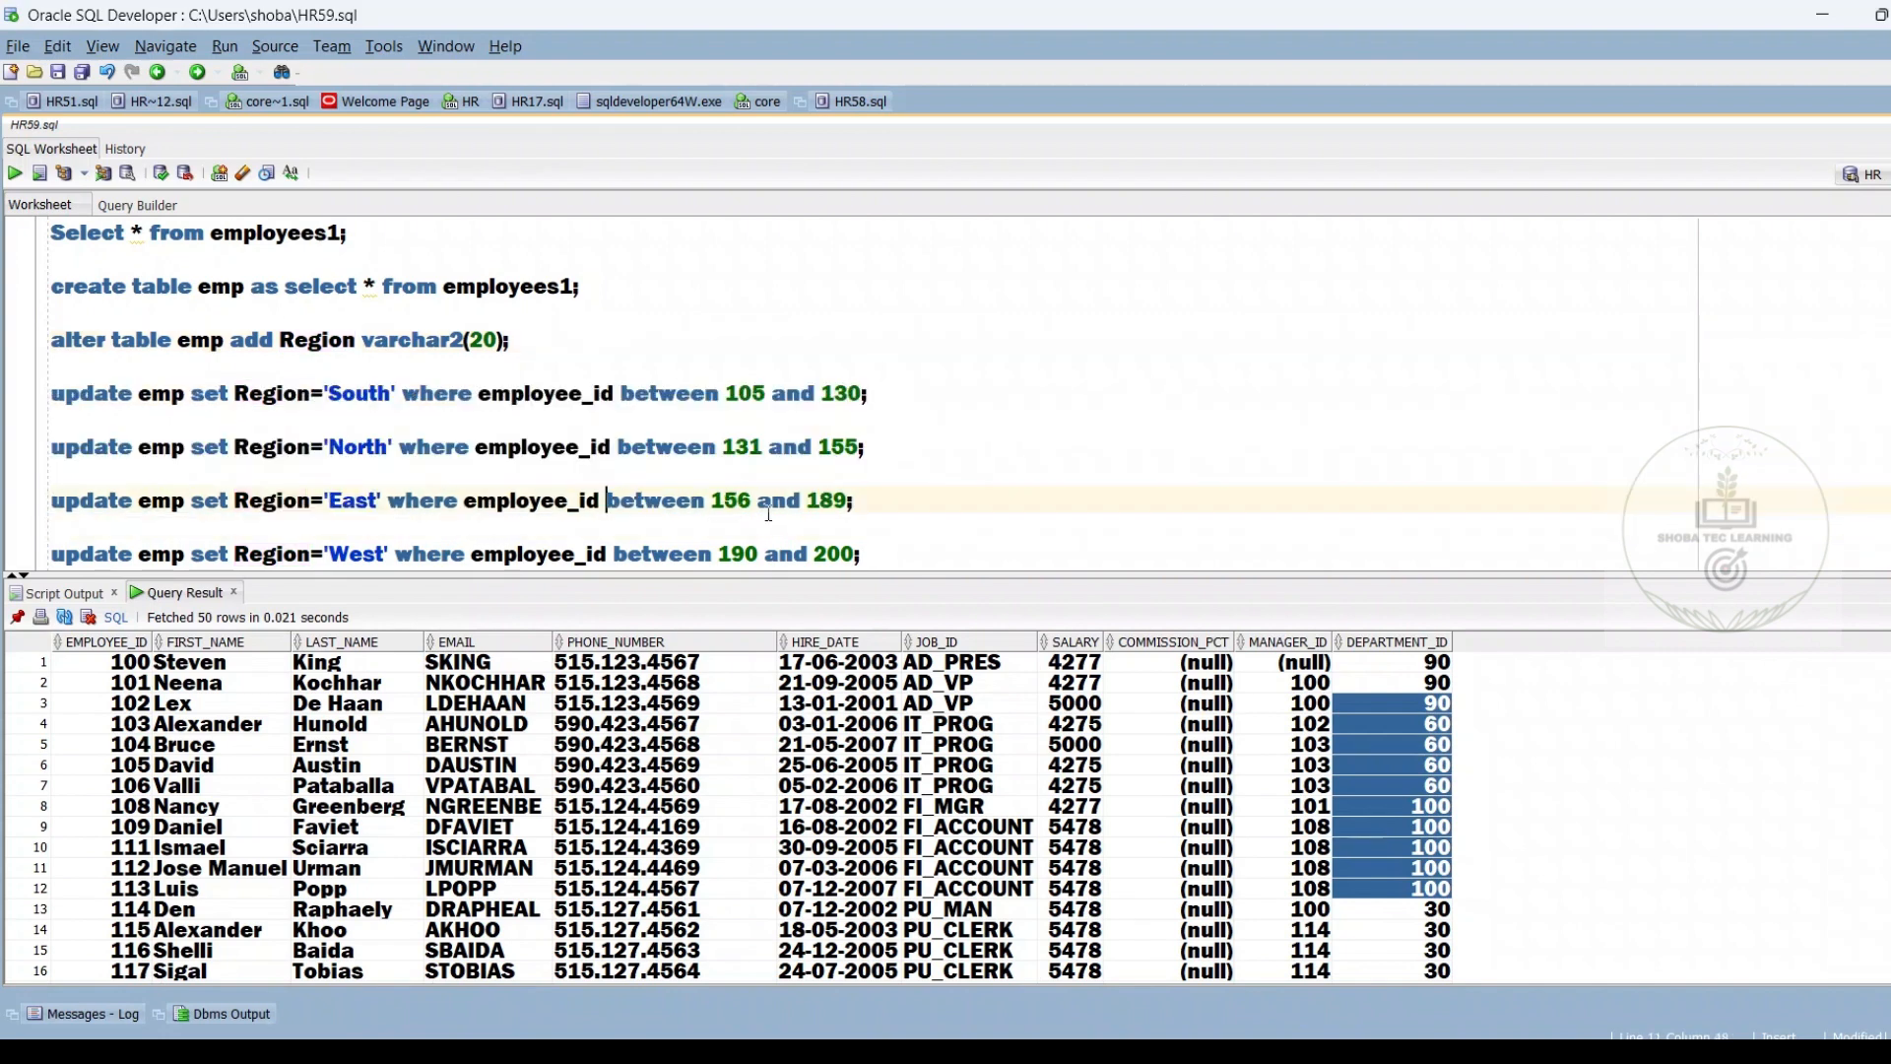
drag(711, 502, 866, 527)
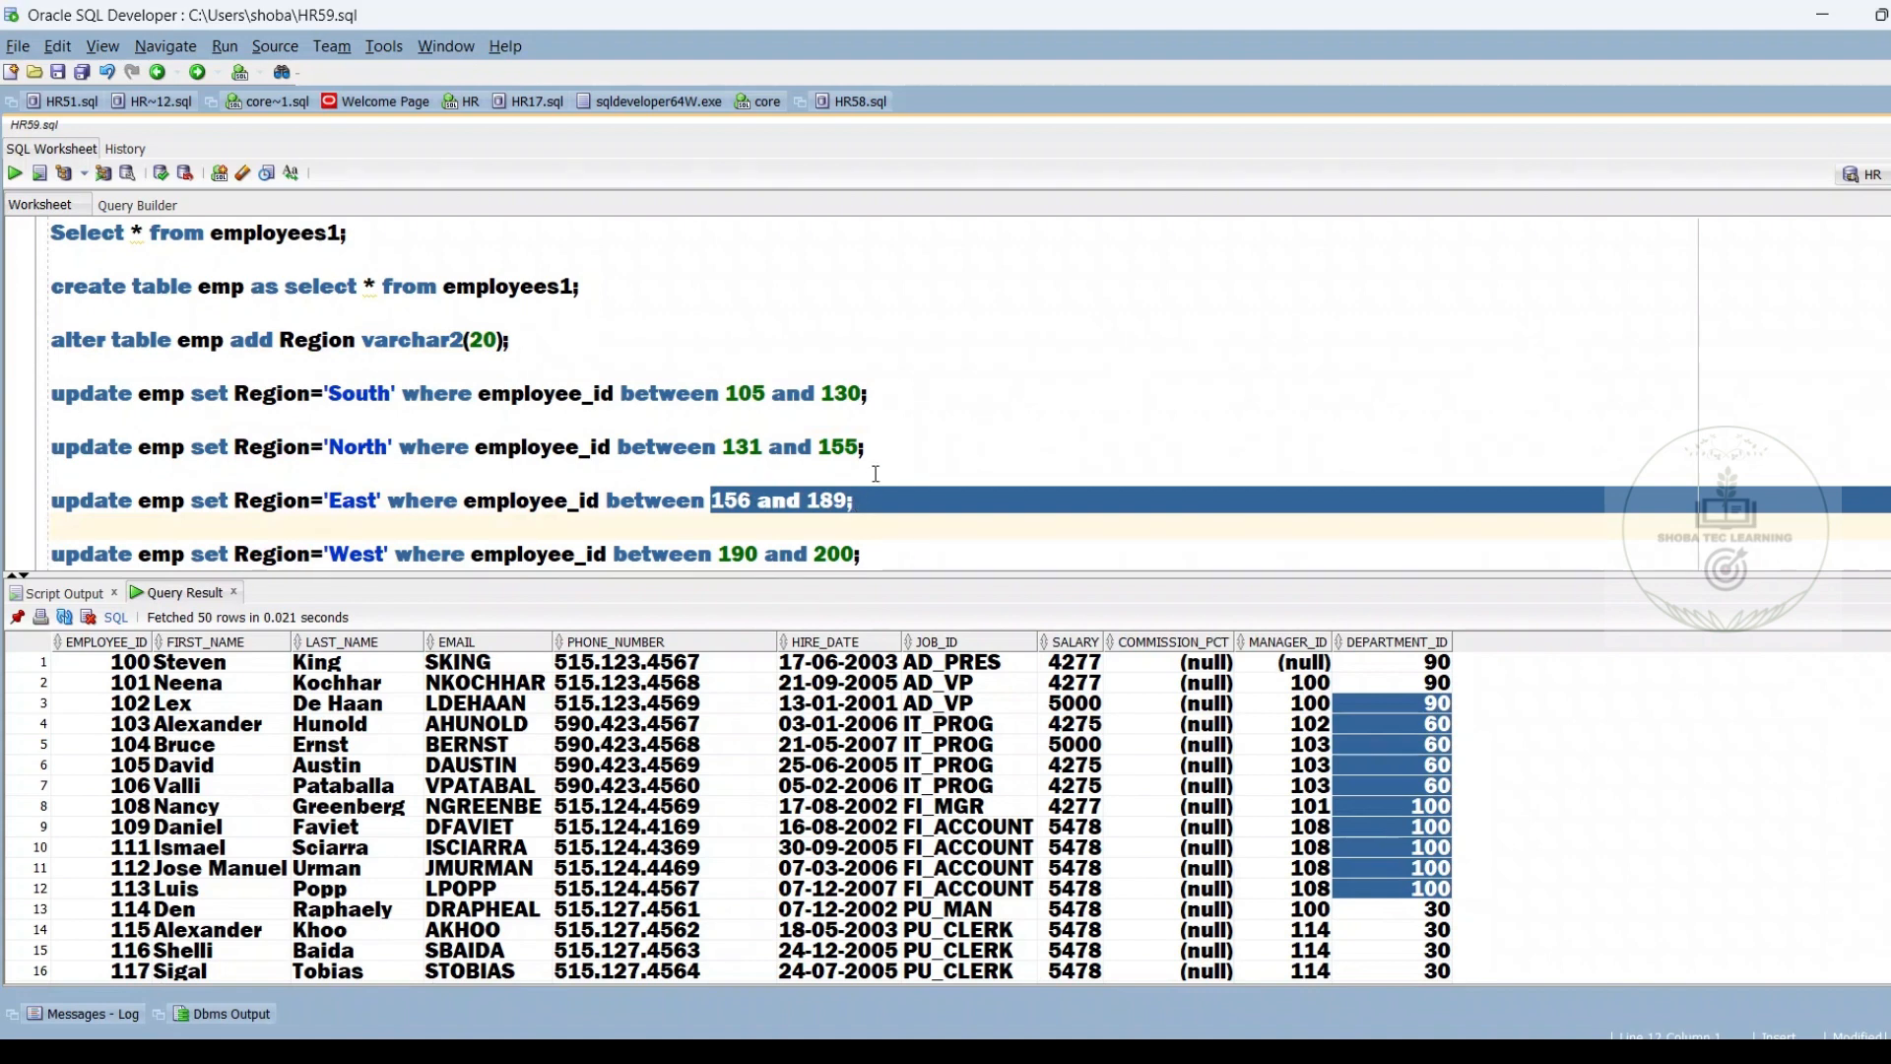
drag(865, 449, 722, 449)
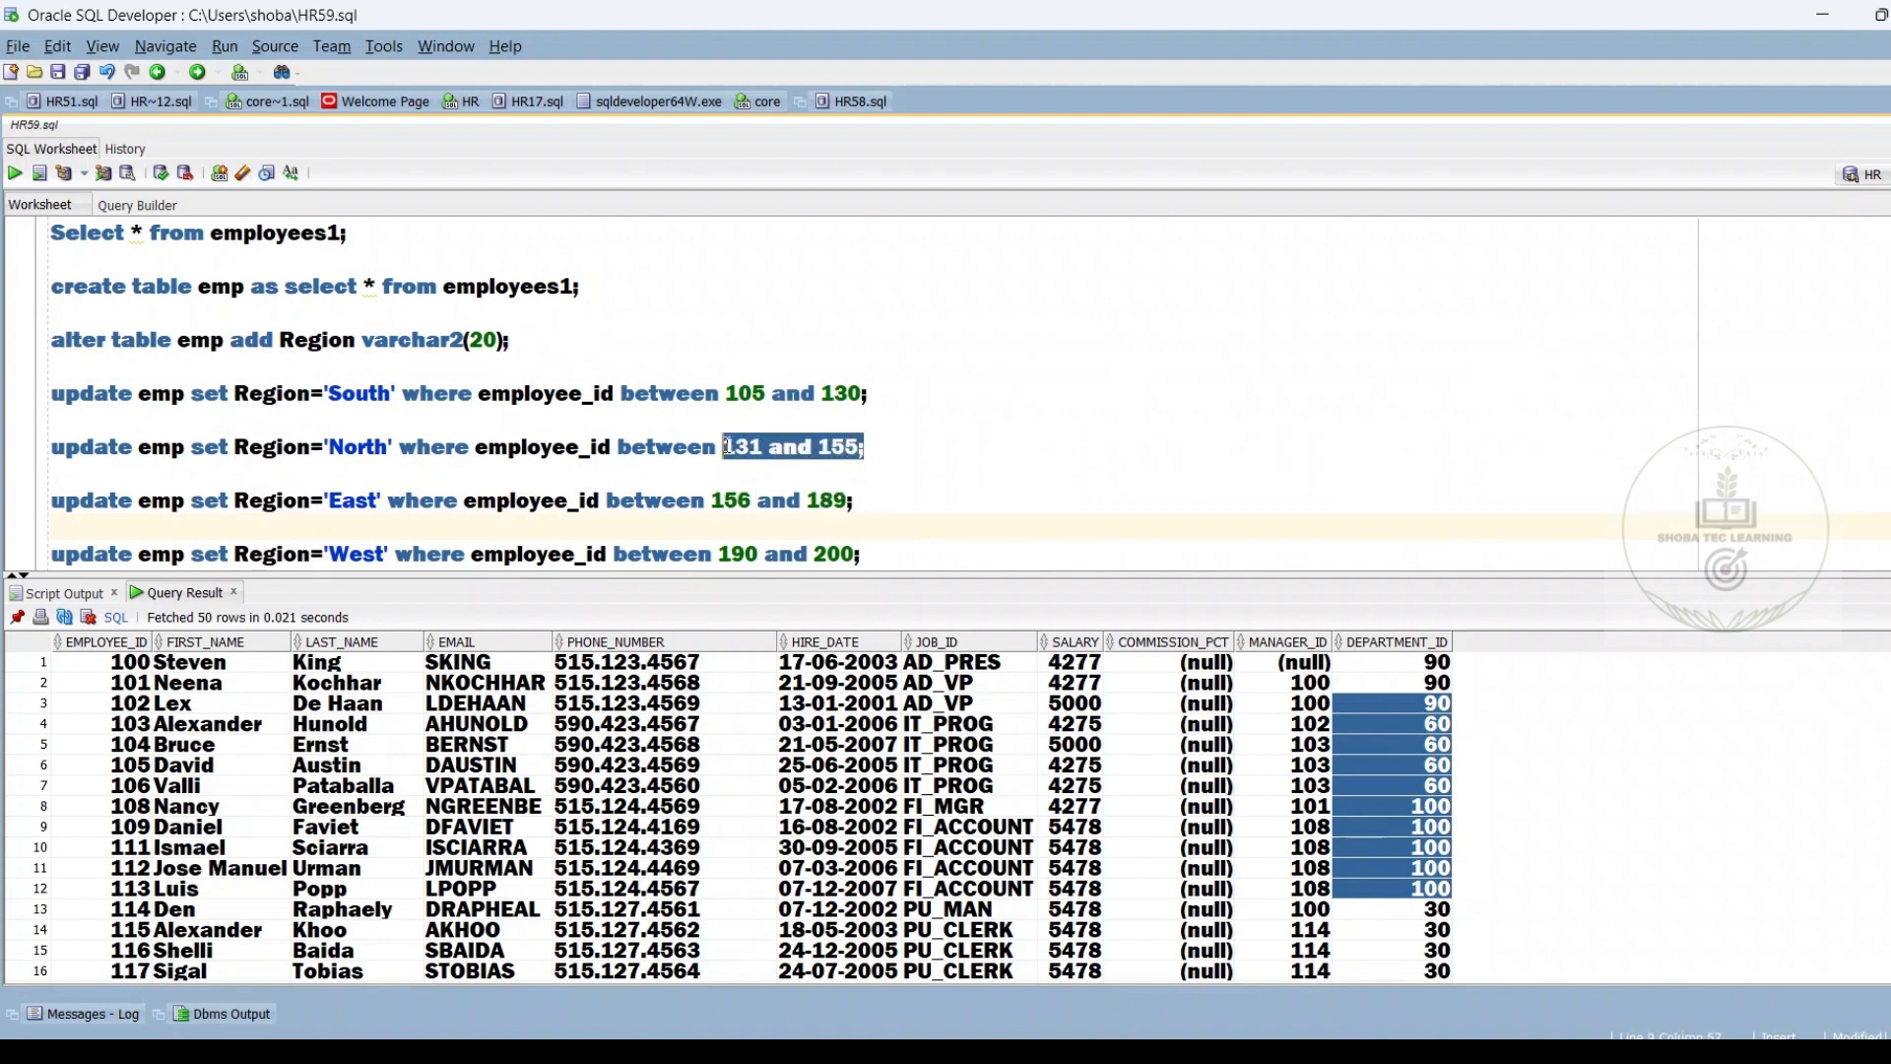
drag(867, 396, 784, 396)
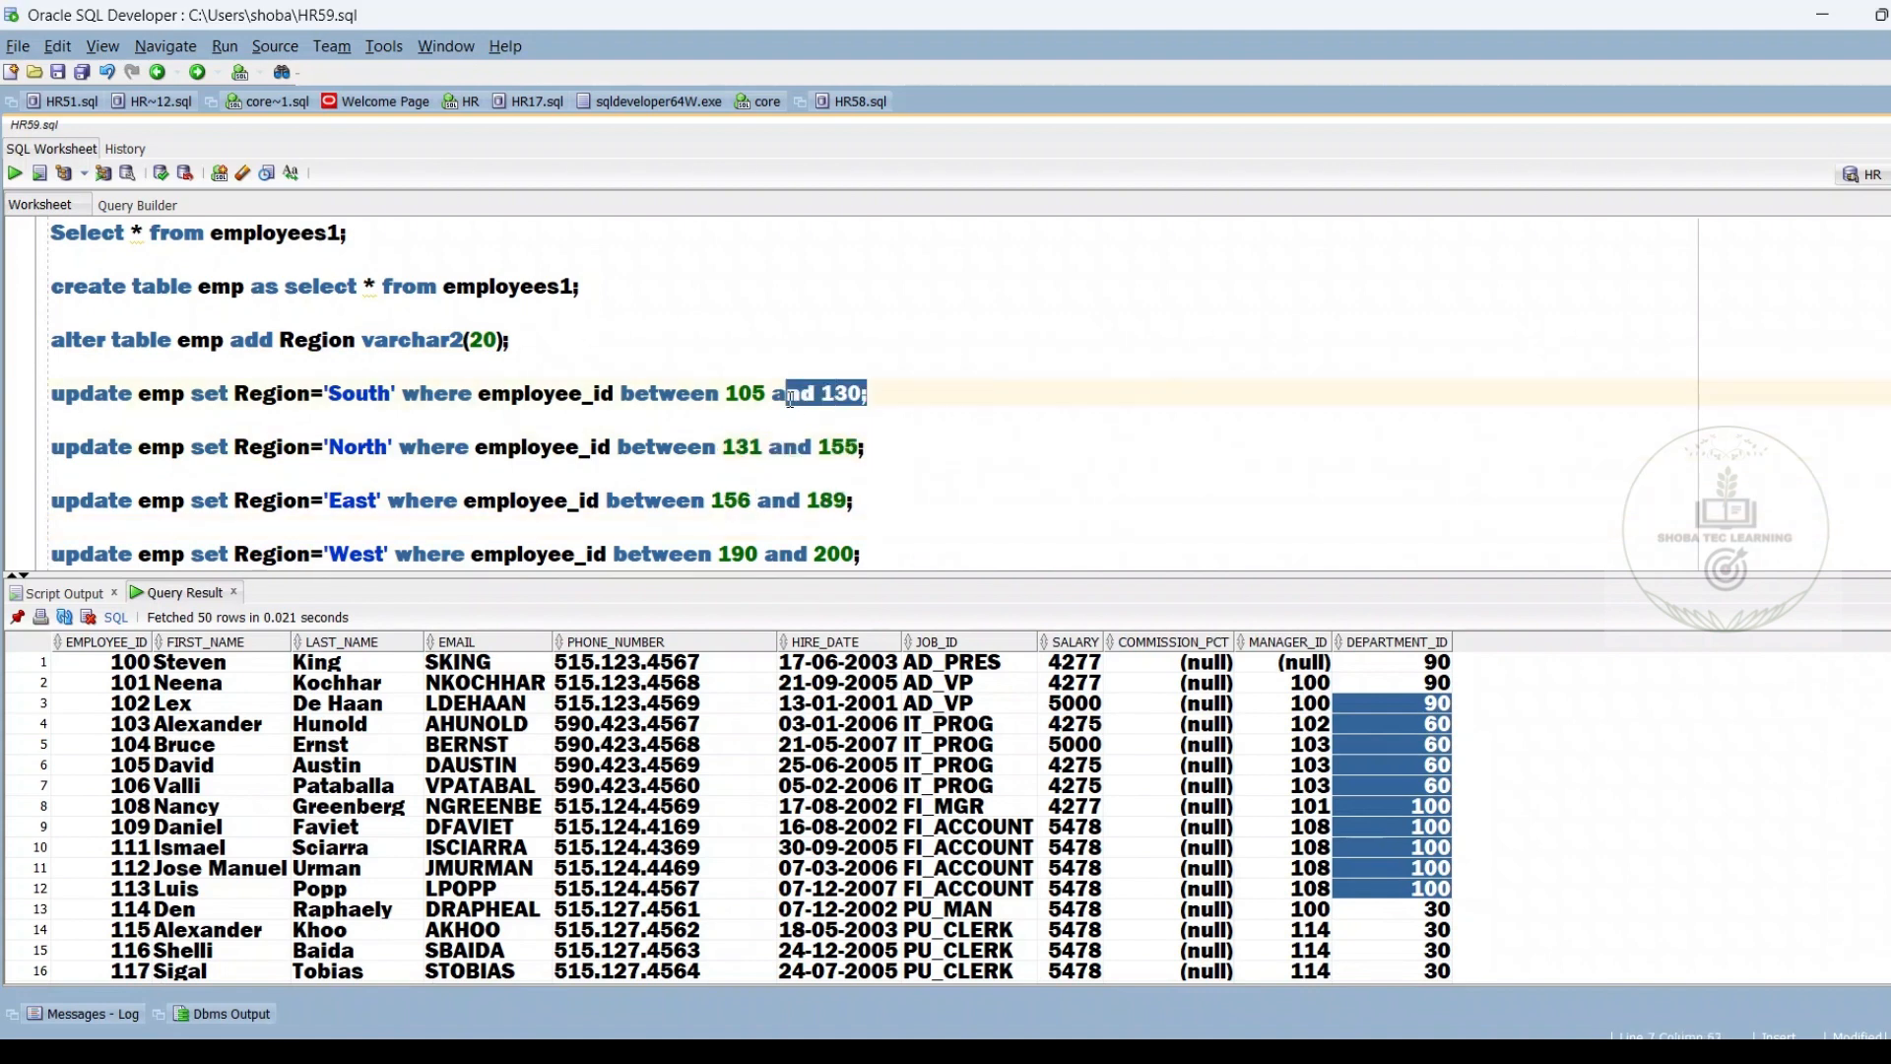
click(860, 538)
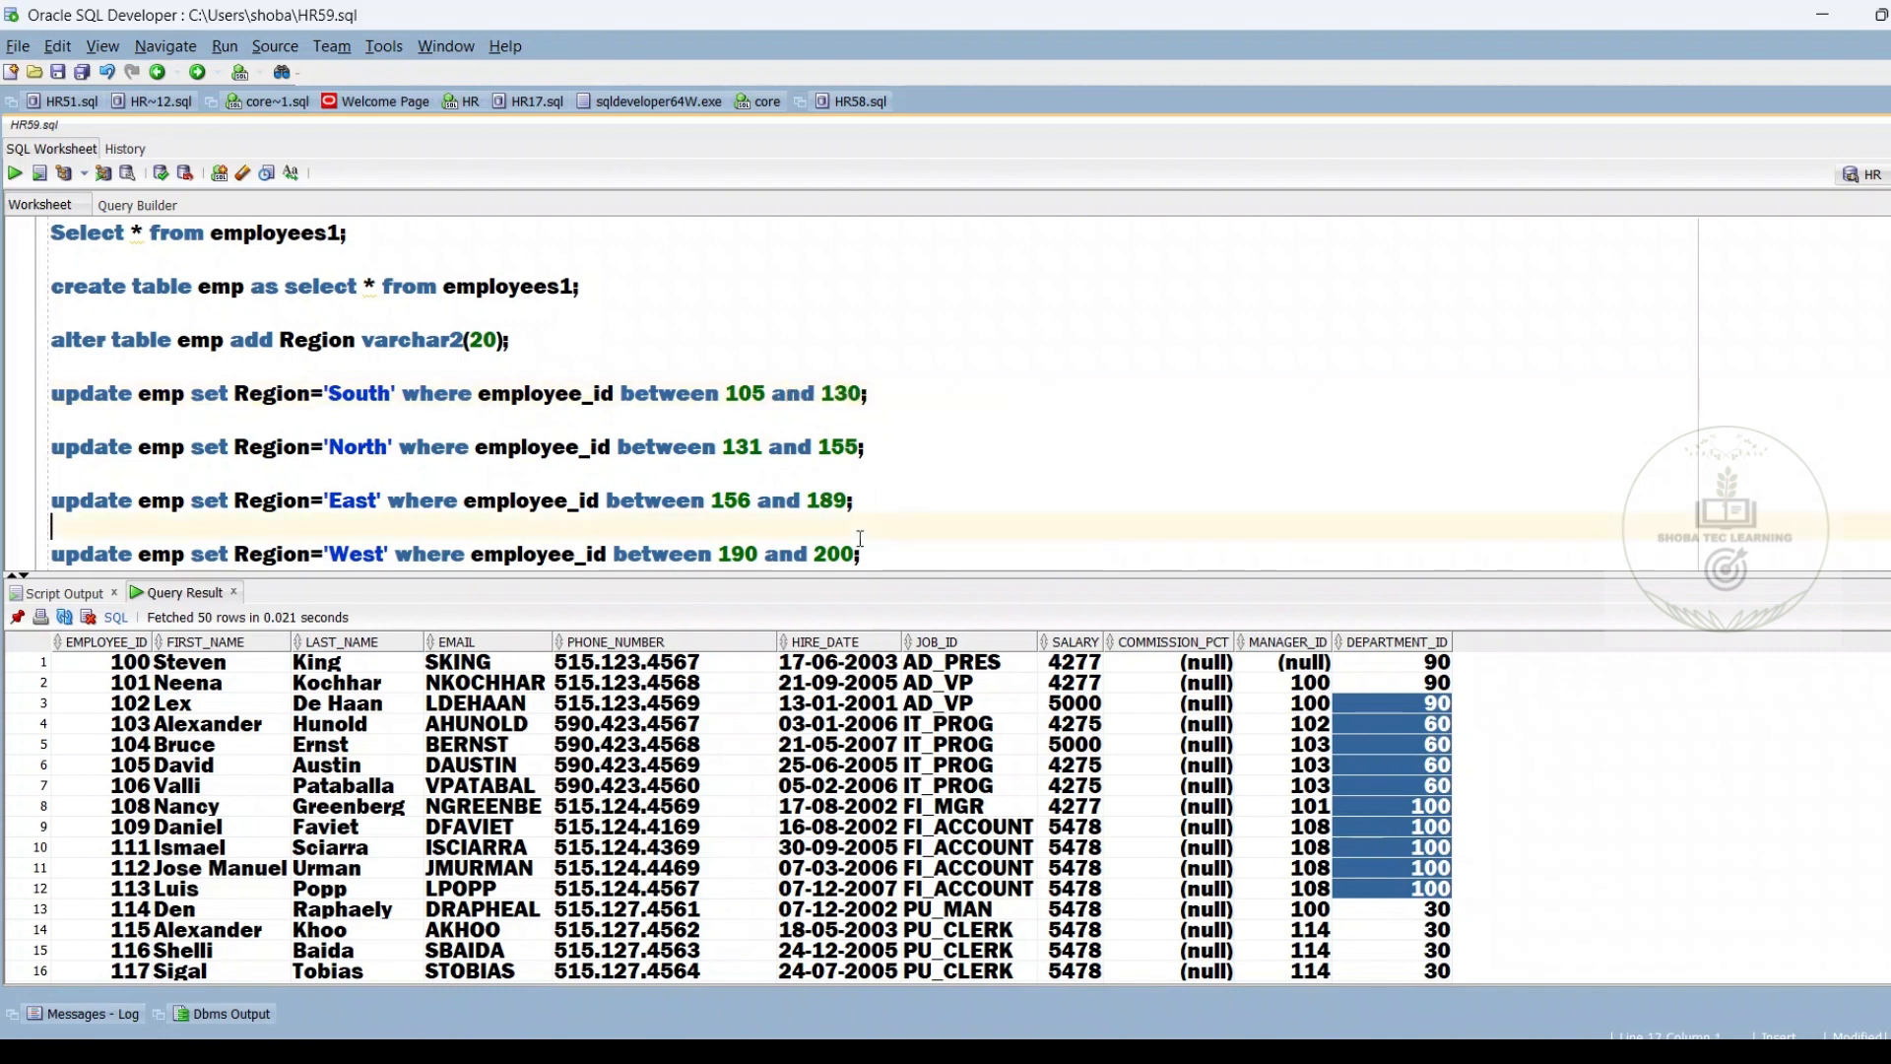
Run "select * from emp;" and look through the REGION column of the returned rows
key(Down)
key(Down)
key(Down)
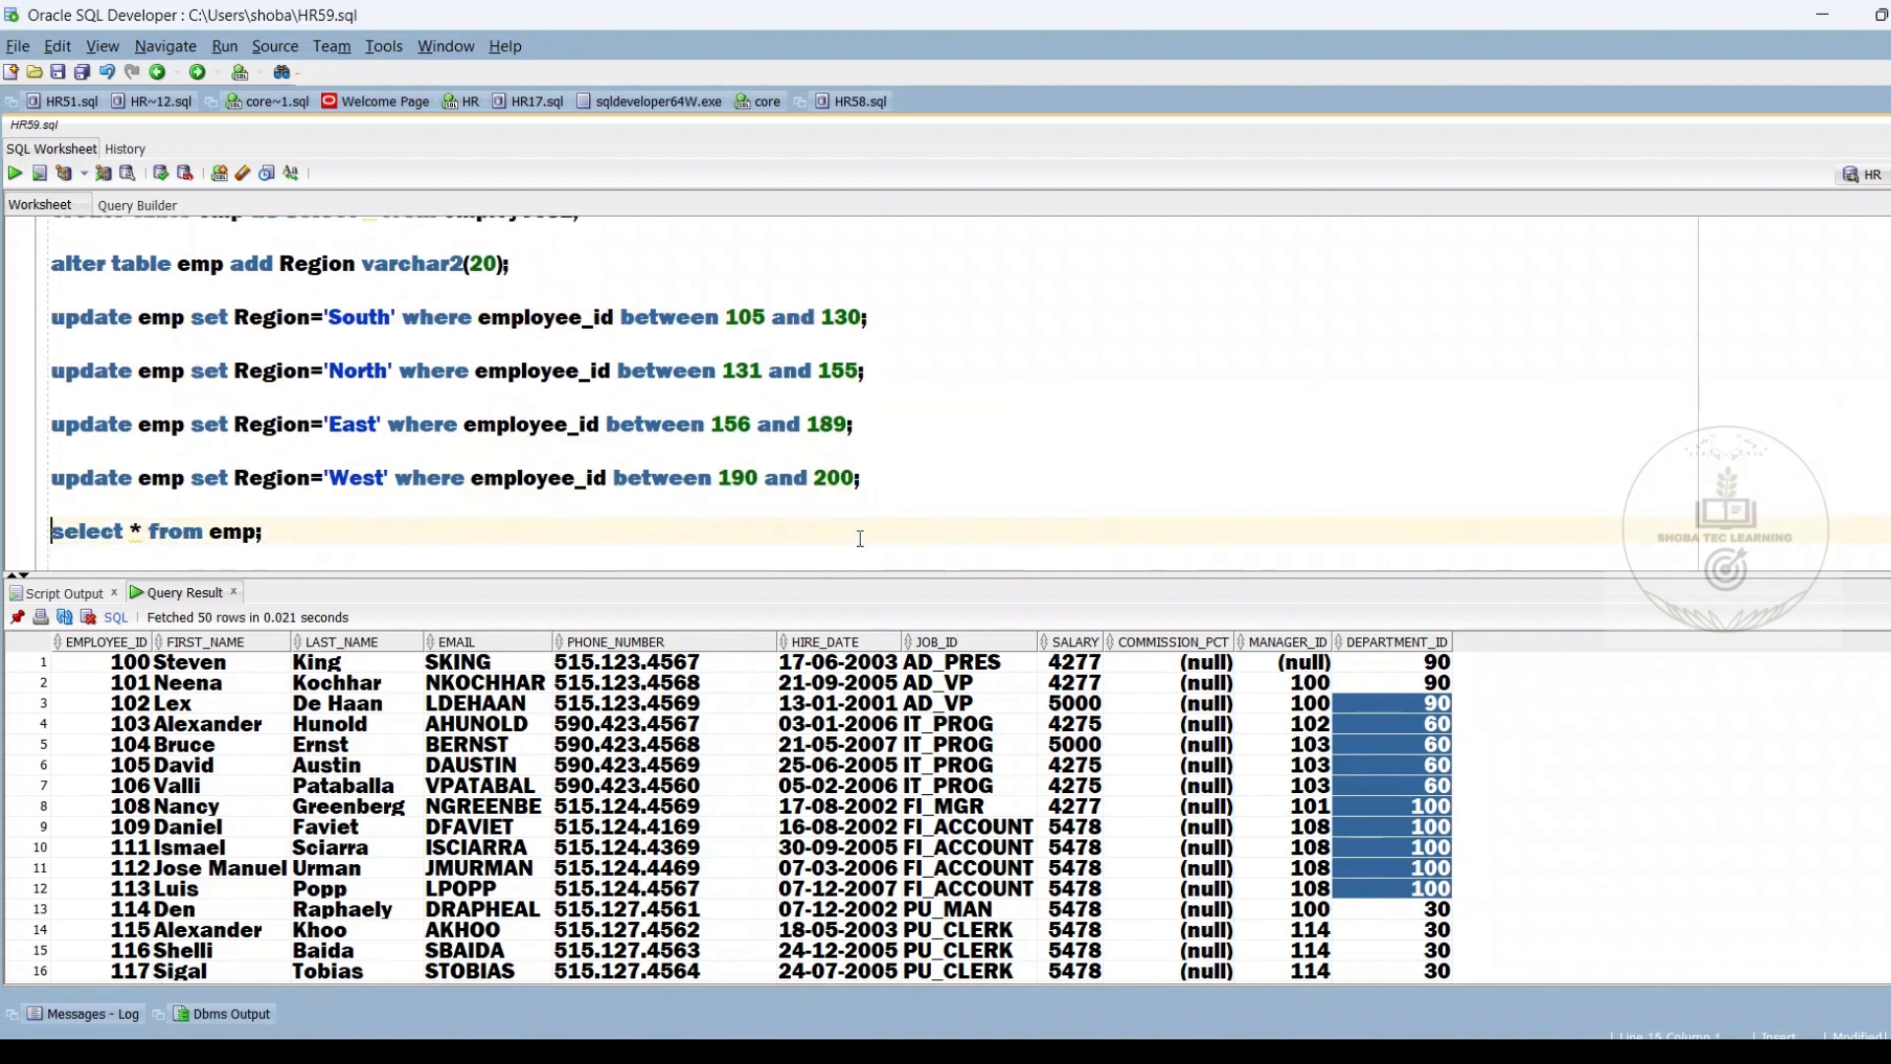
key(ctrl+Return)
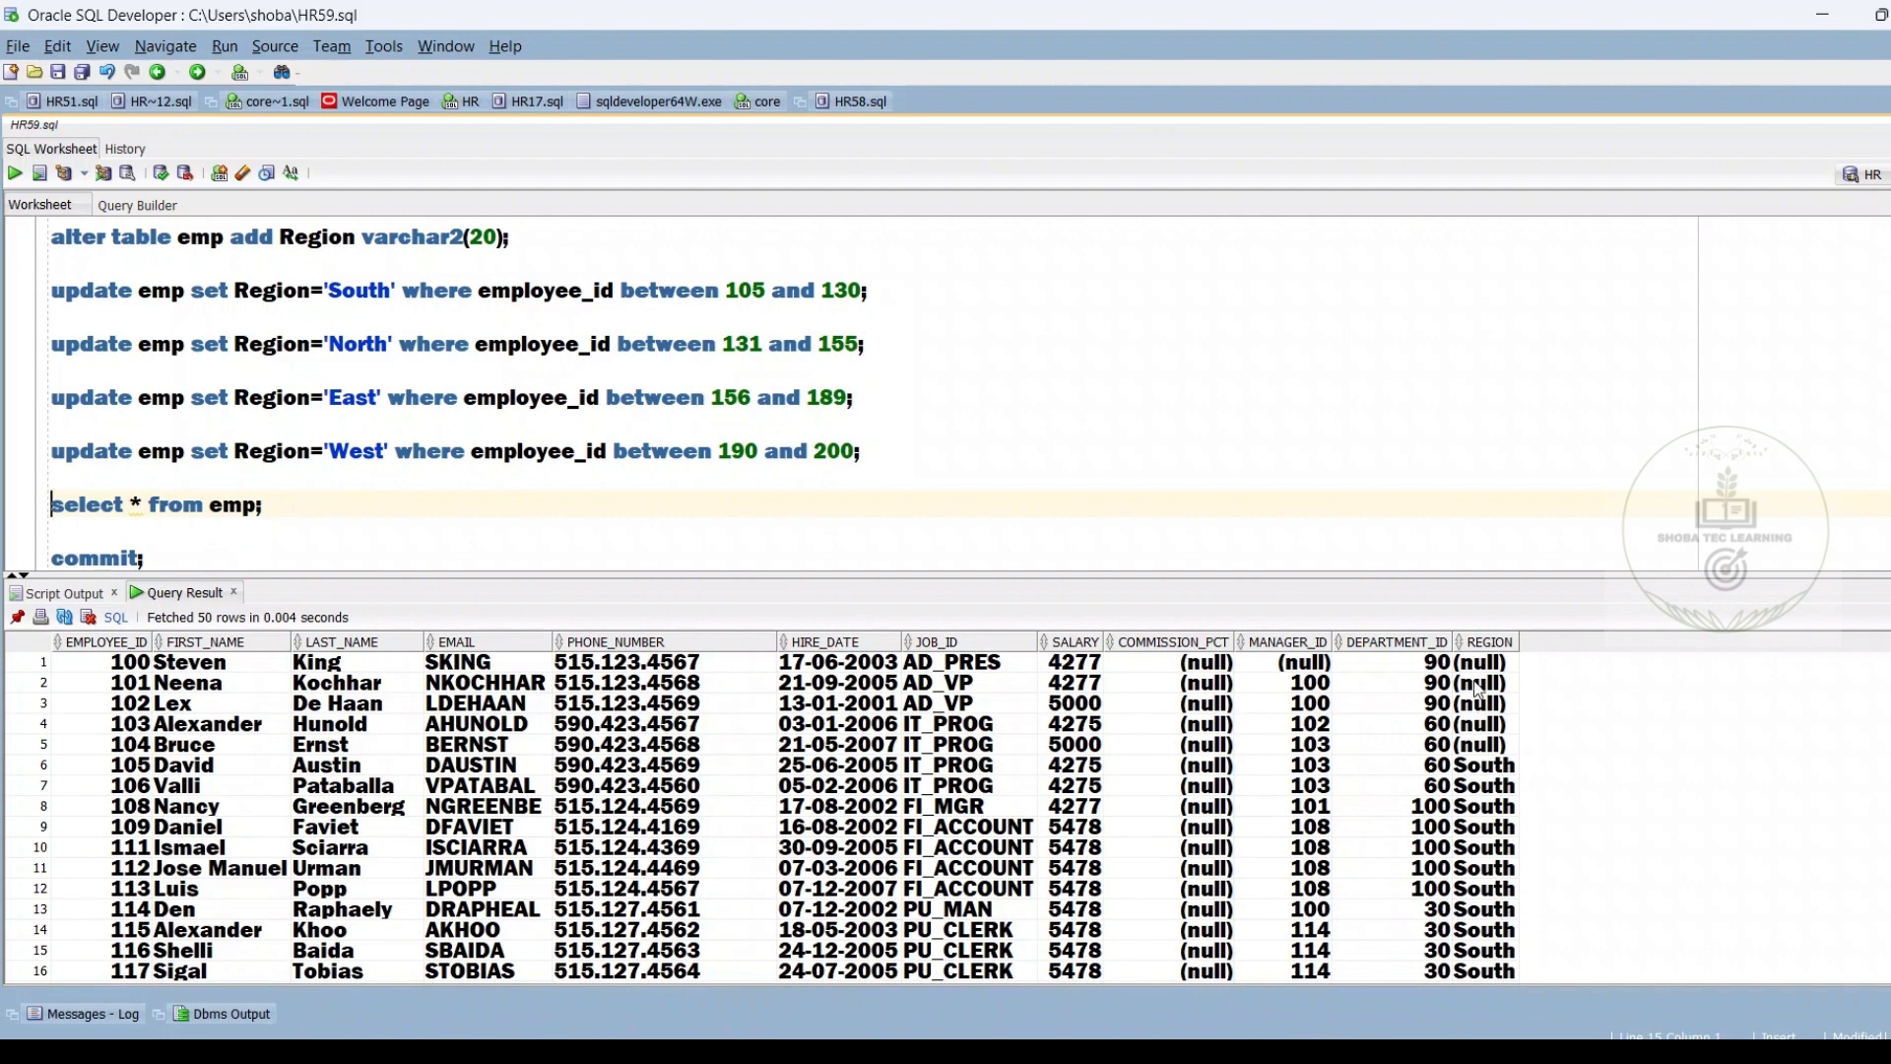
drag(1476, 690, 1499, 1012)
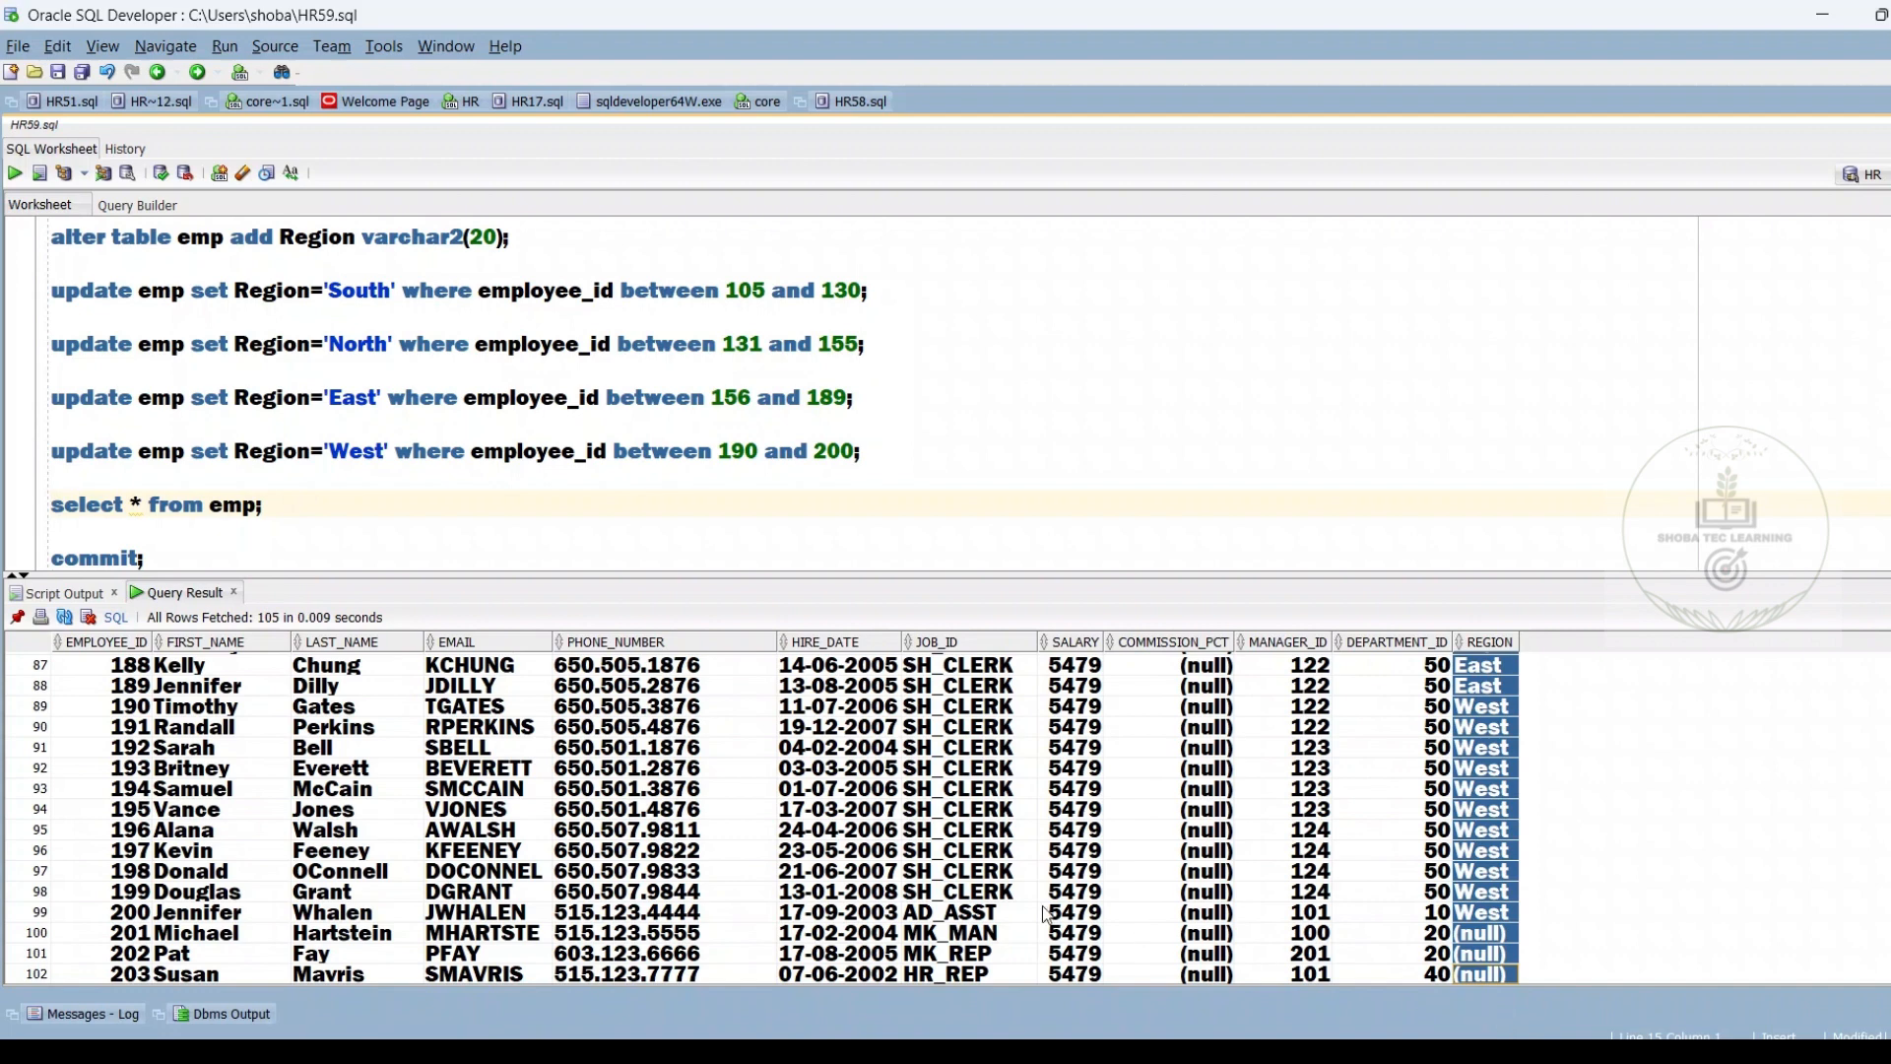
Review the four Region update statements together with the closing commit in the source script
drag(916, 472, 896, 571)
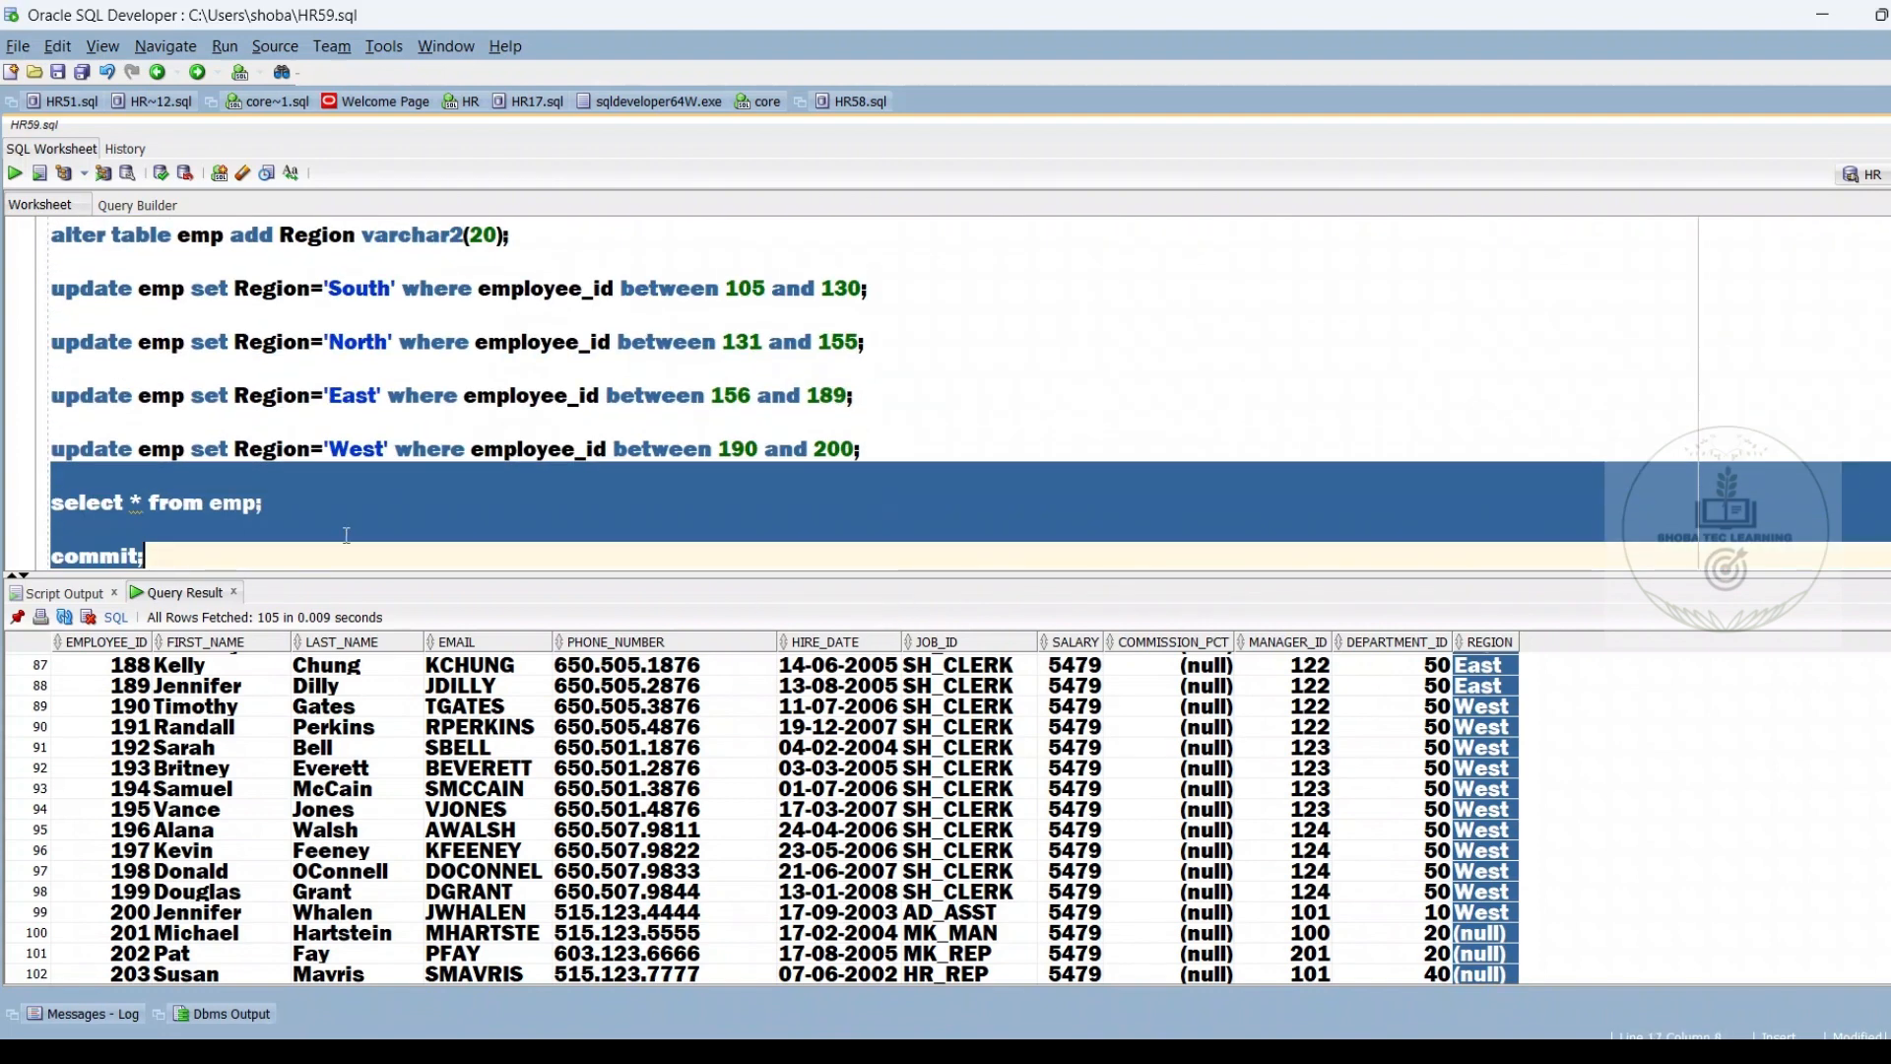
click(259, 543)
drag(157, 549, 62, 552)
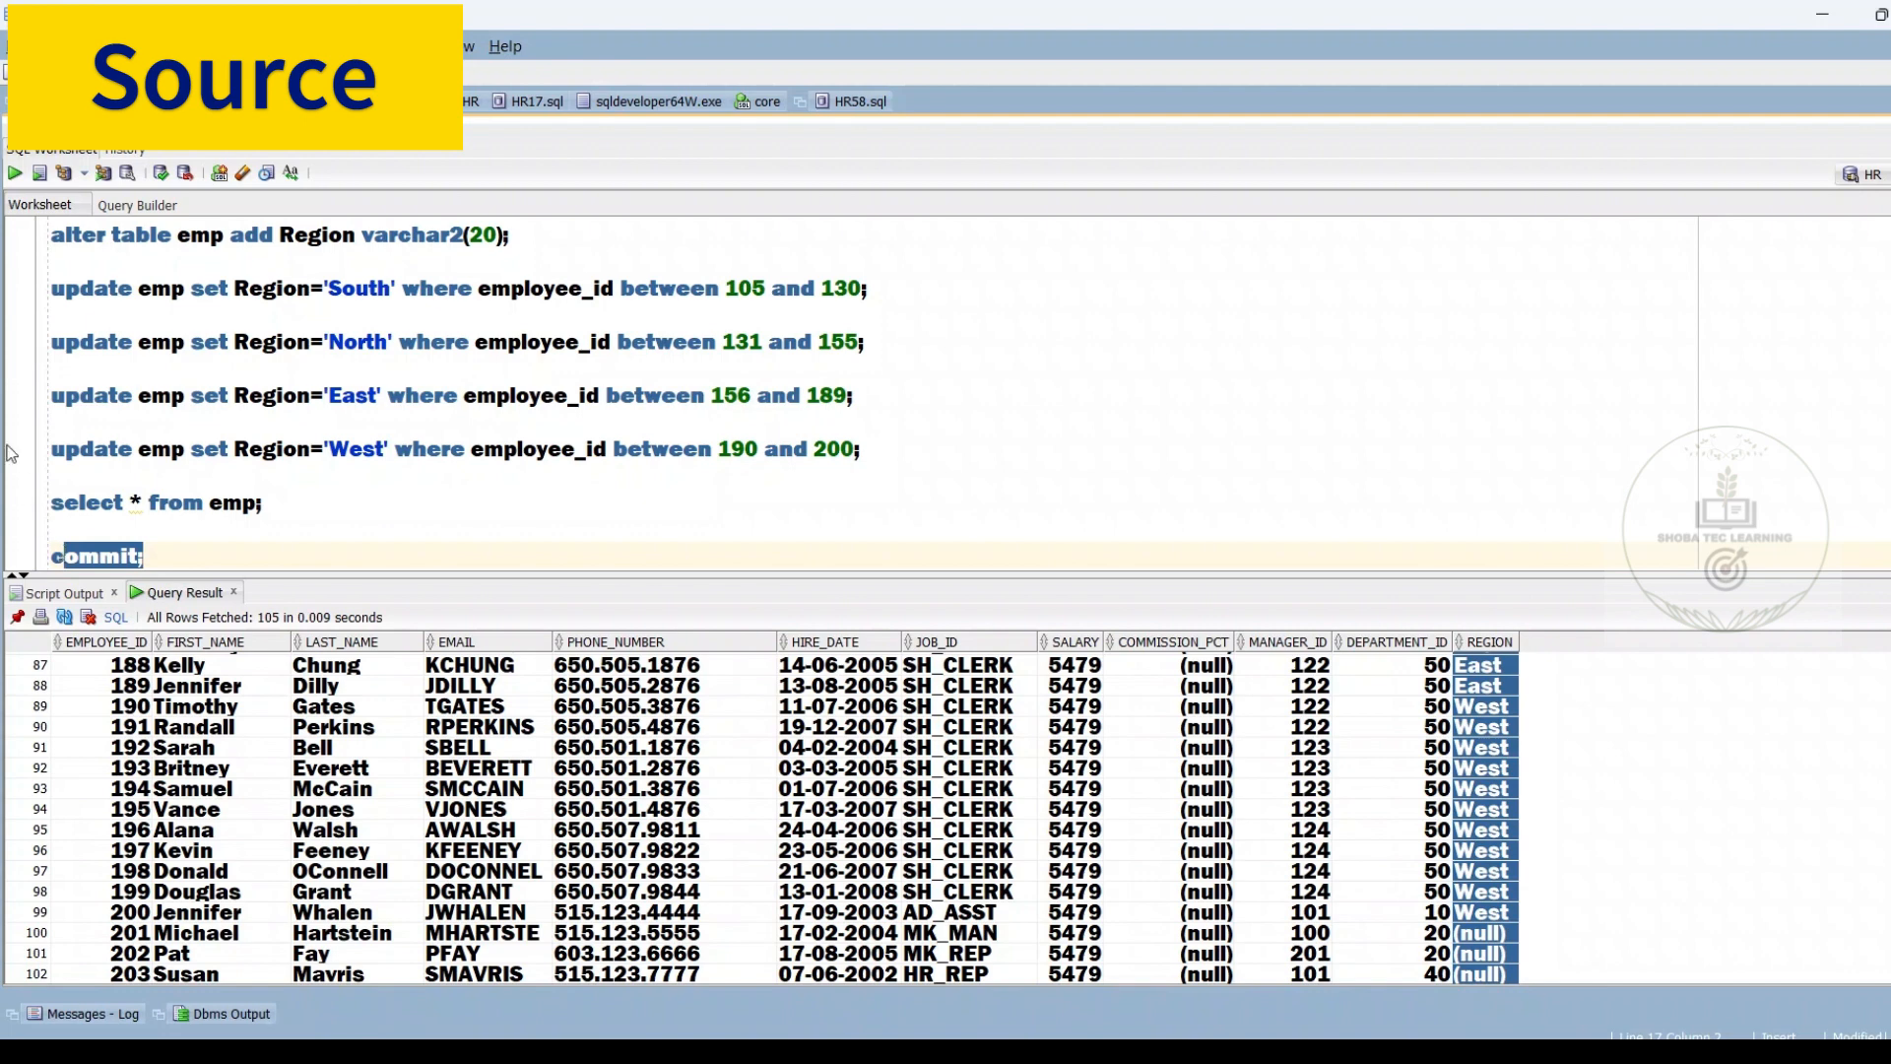
drag(51, 284, 156, 454)
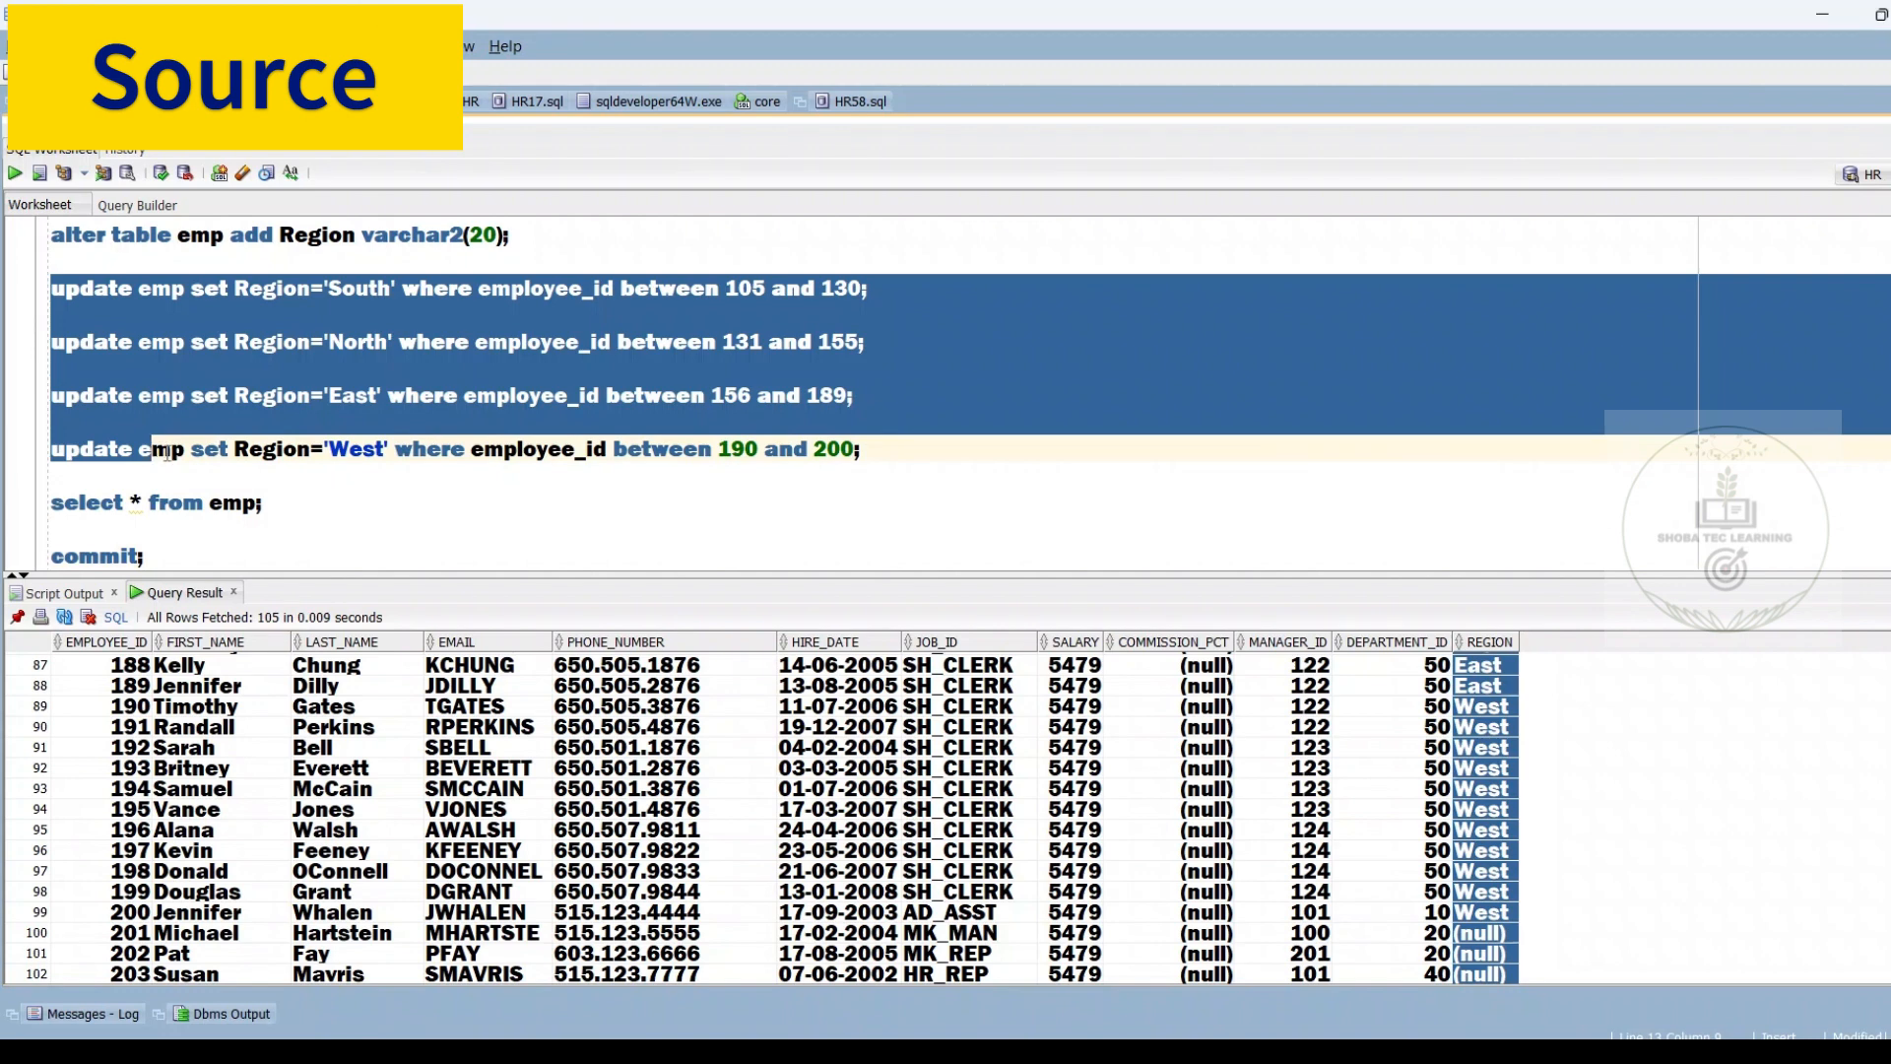
drag(193, 451, 61, 441)
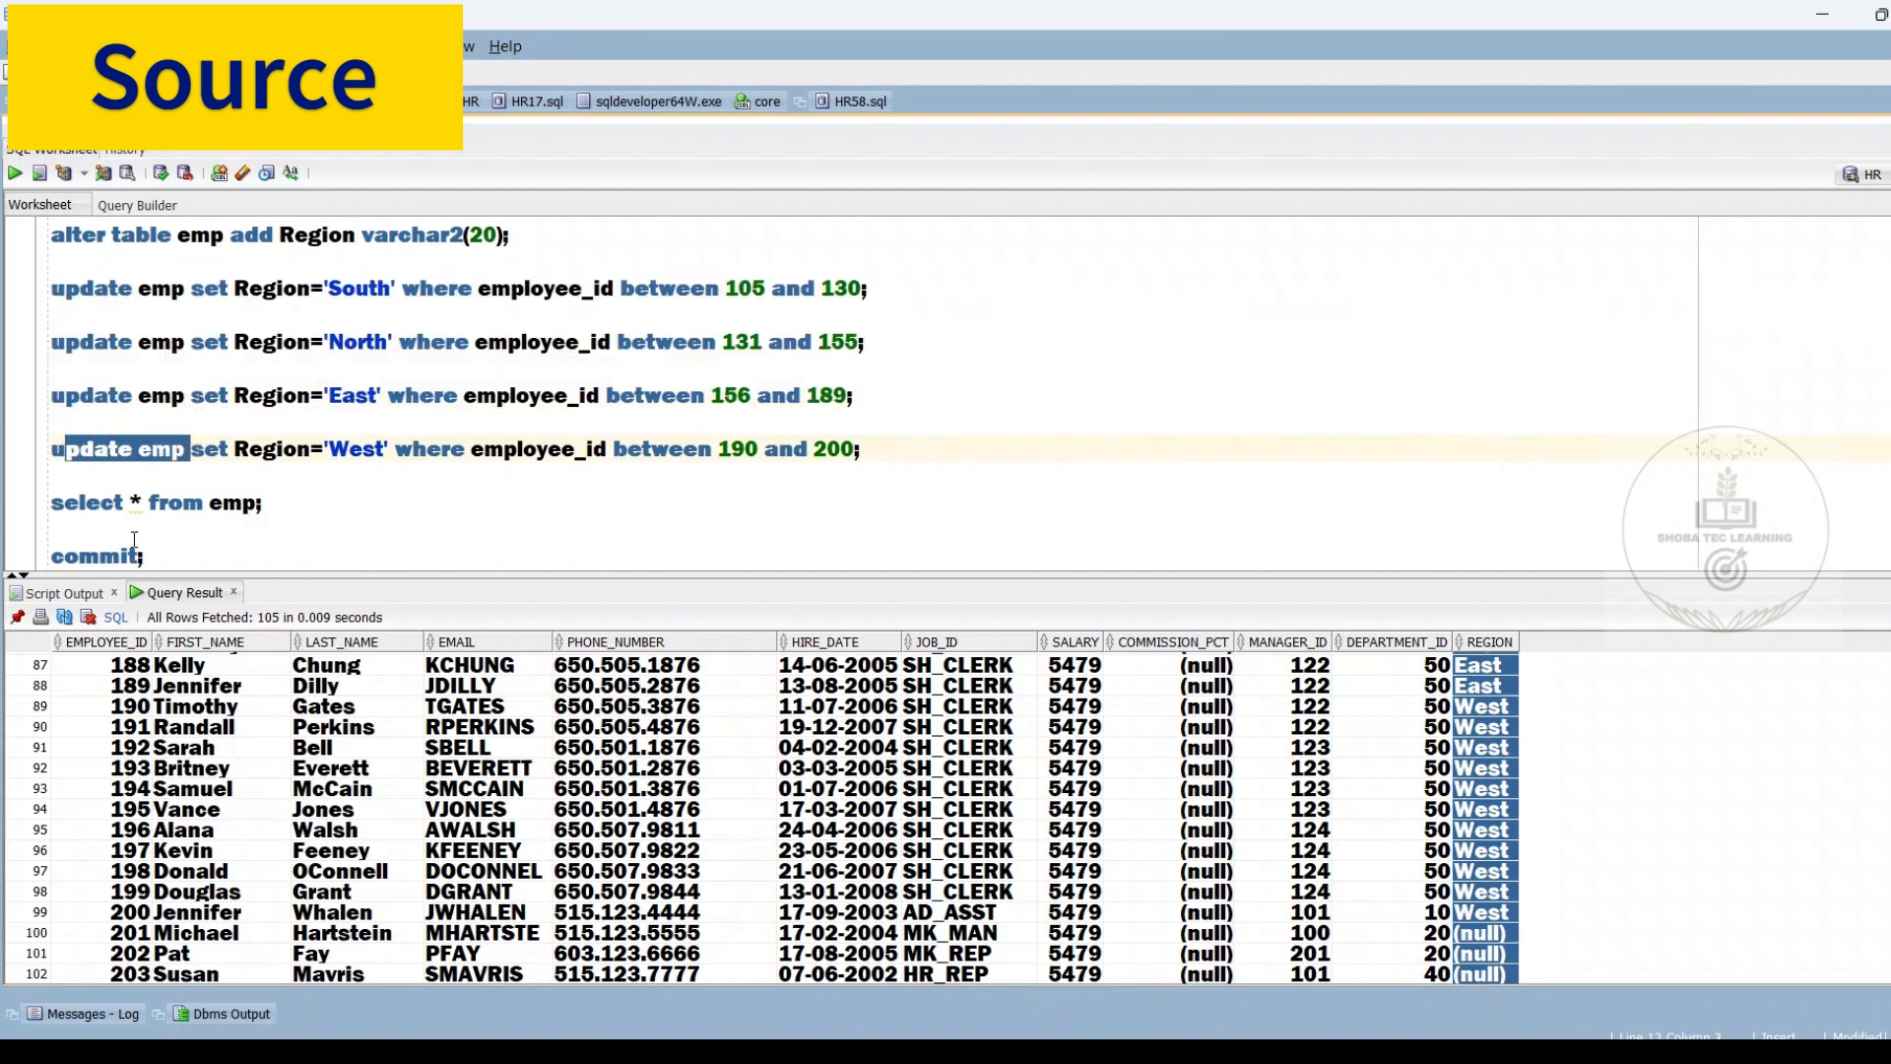
drag(146, 556, 116, 560)
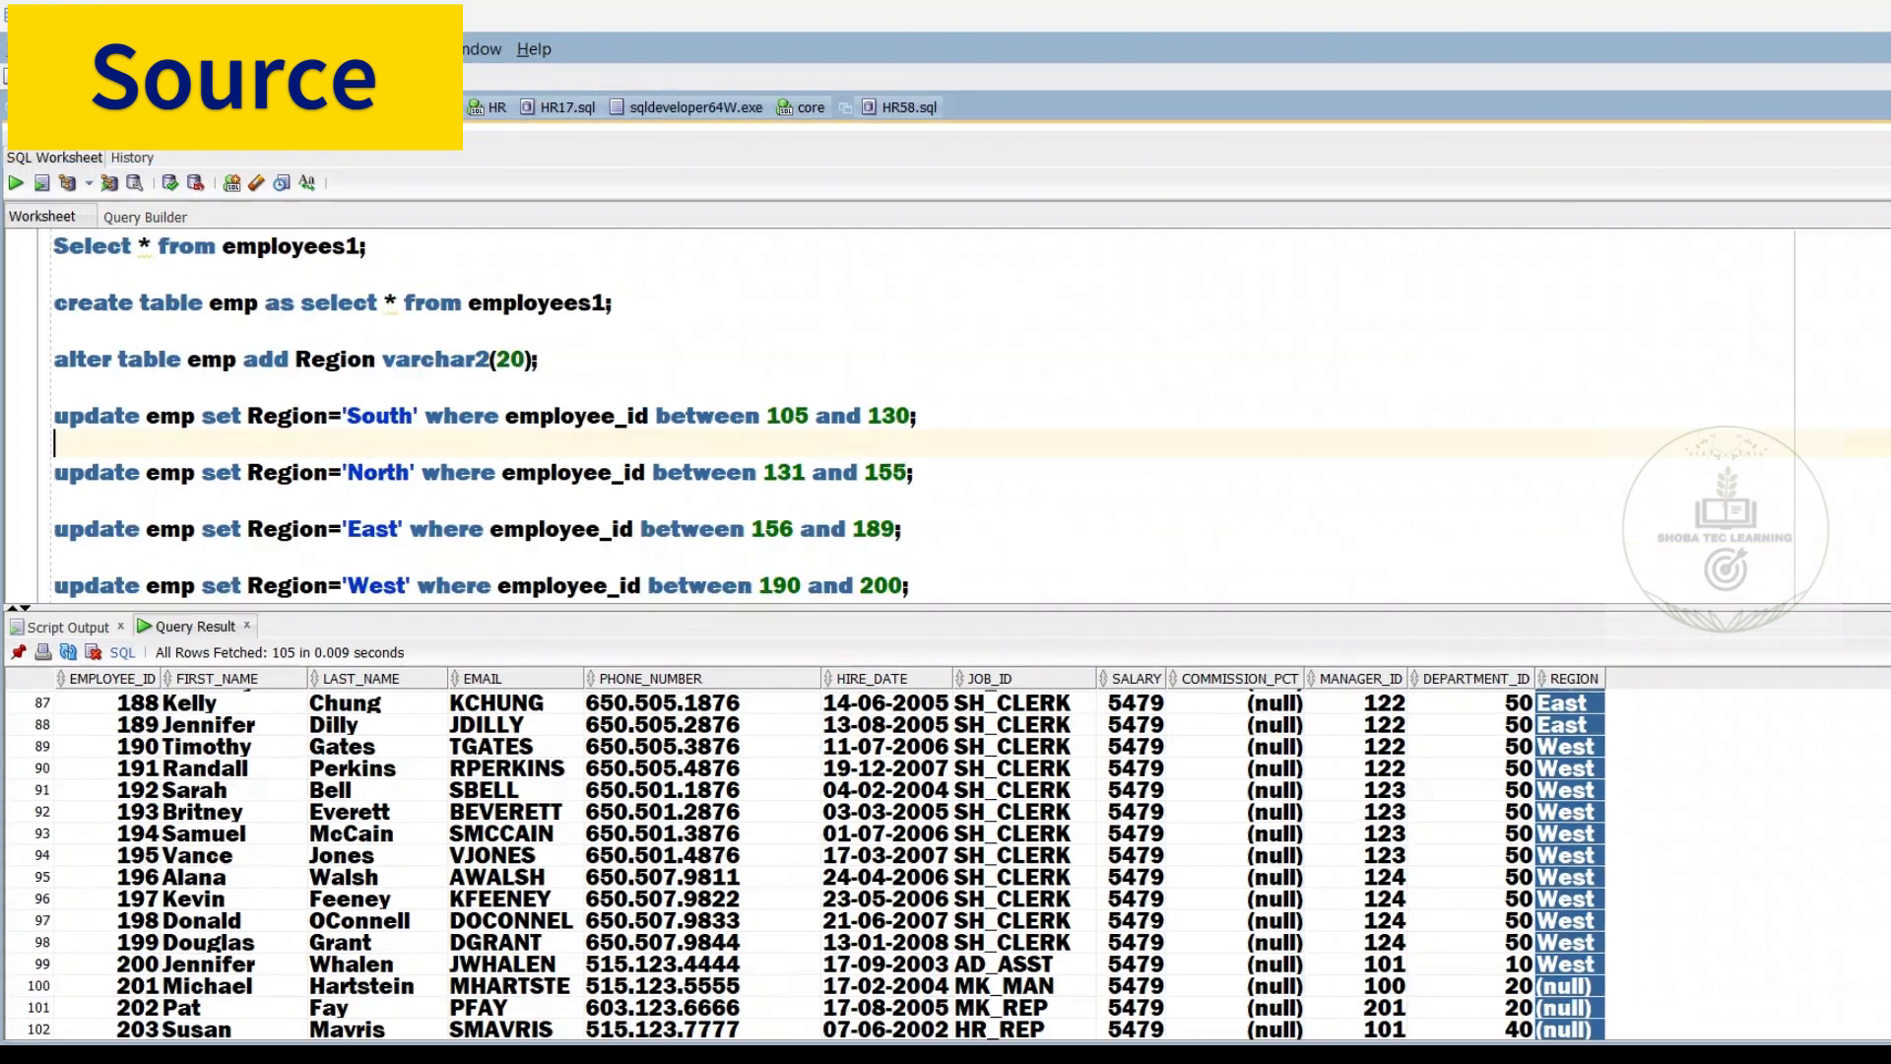
Show the target worksheet beside the source one and append a comment starting "--De" to the CREATE TABLE T_EMP statement
drag(1886, 386, 1024, 408)
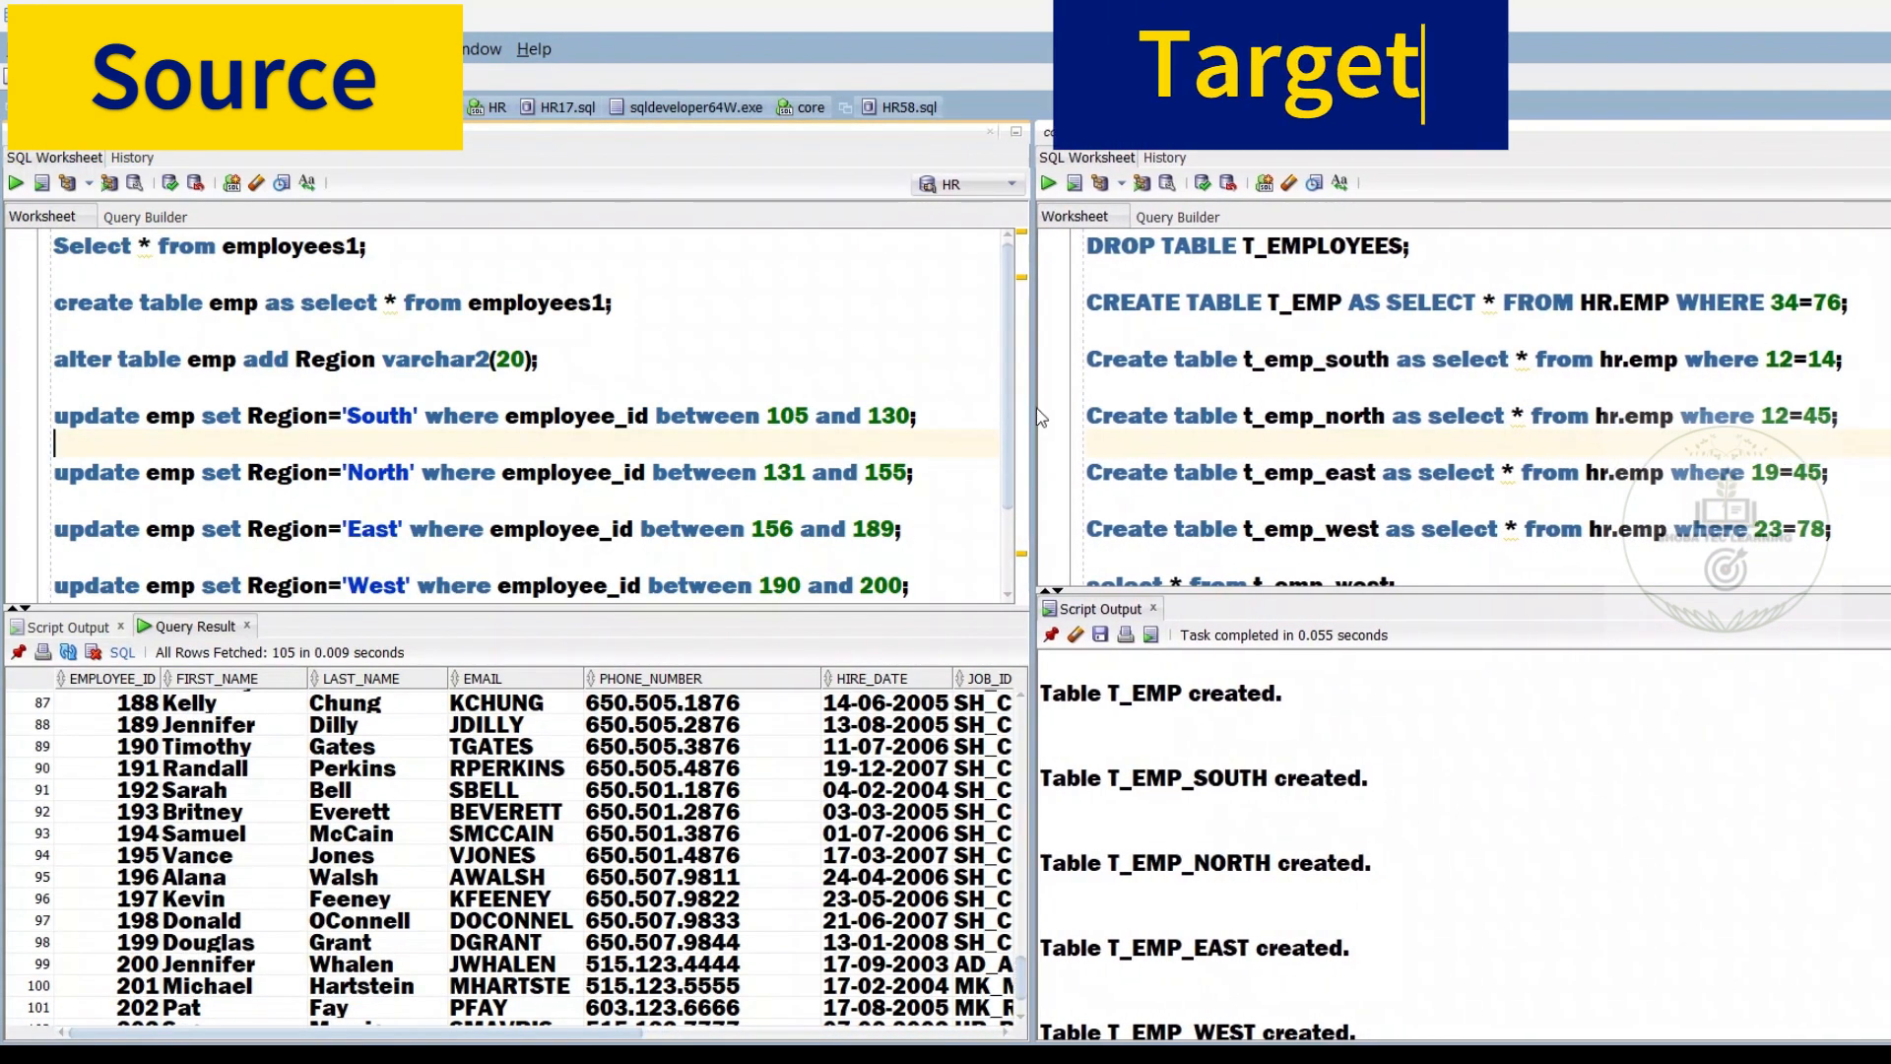
click(1087, 304)
double_click(1087, 303)
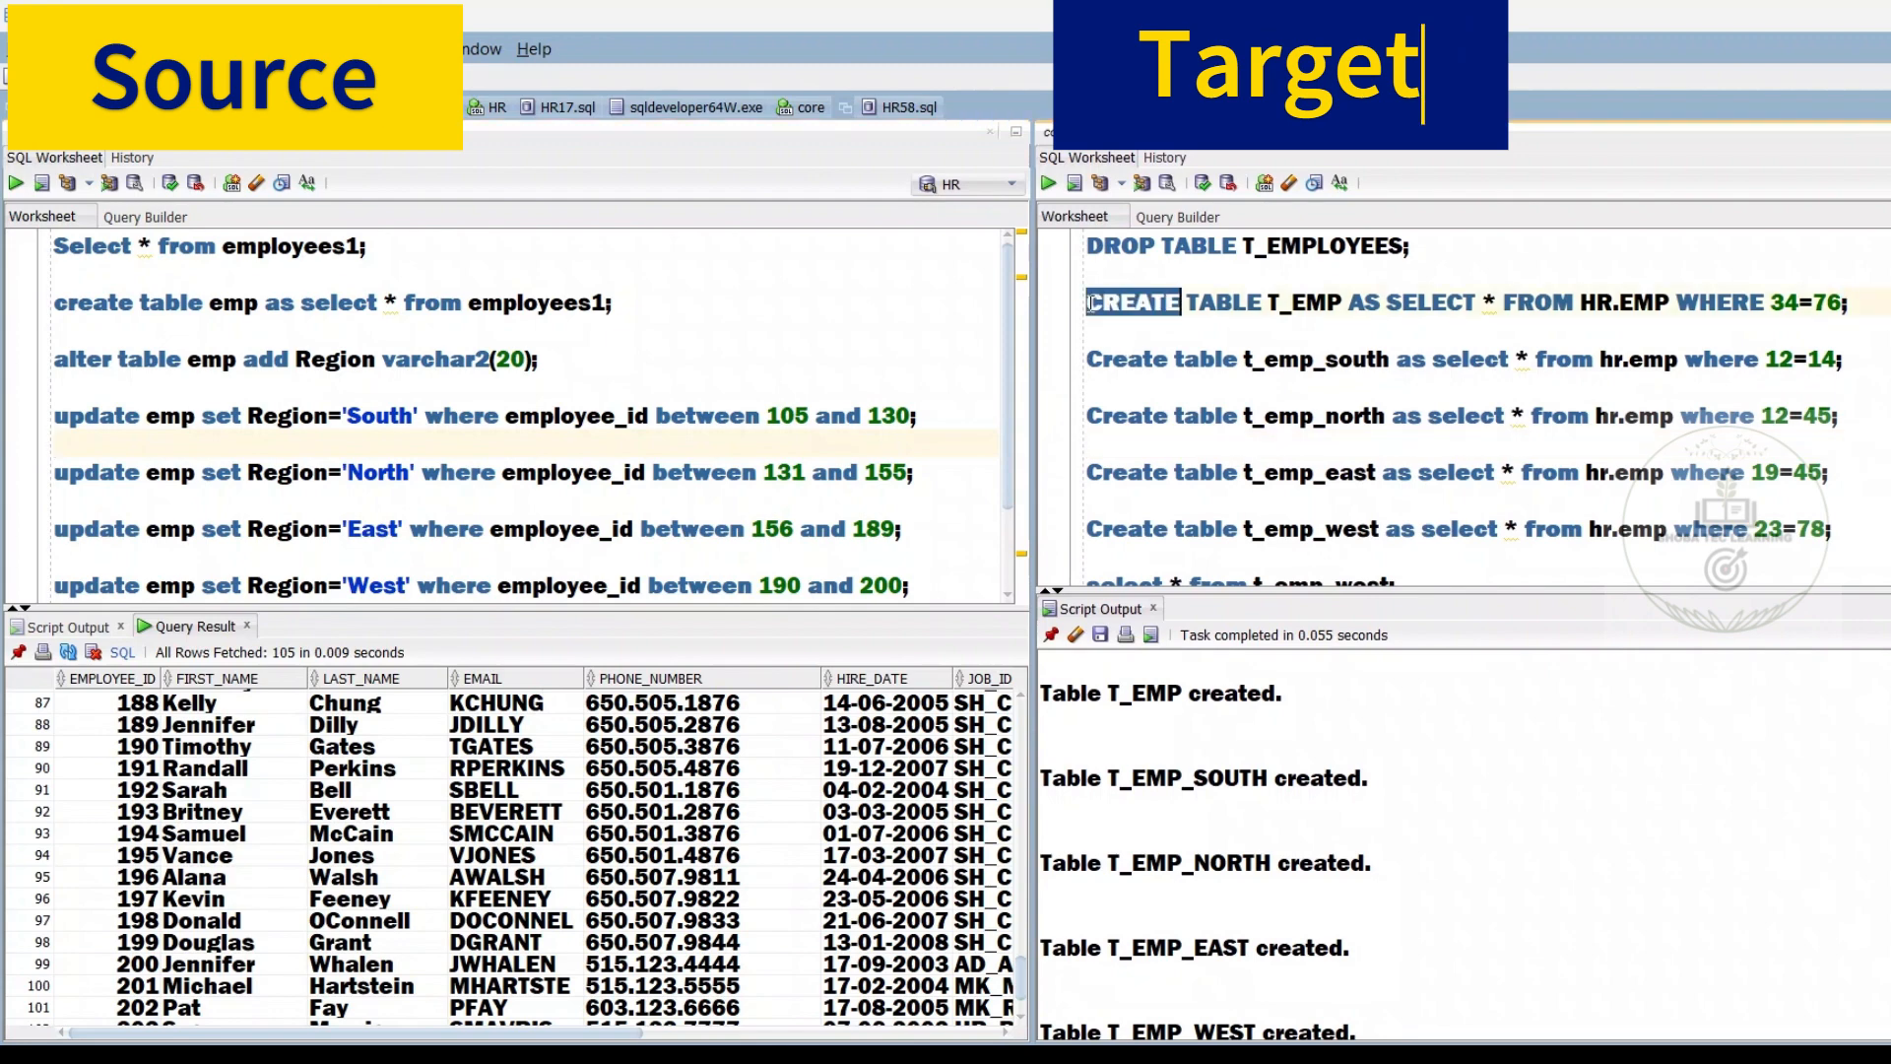
double_click(1286, 303)
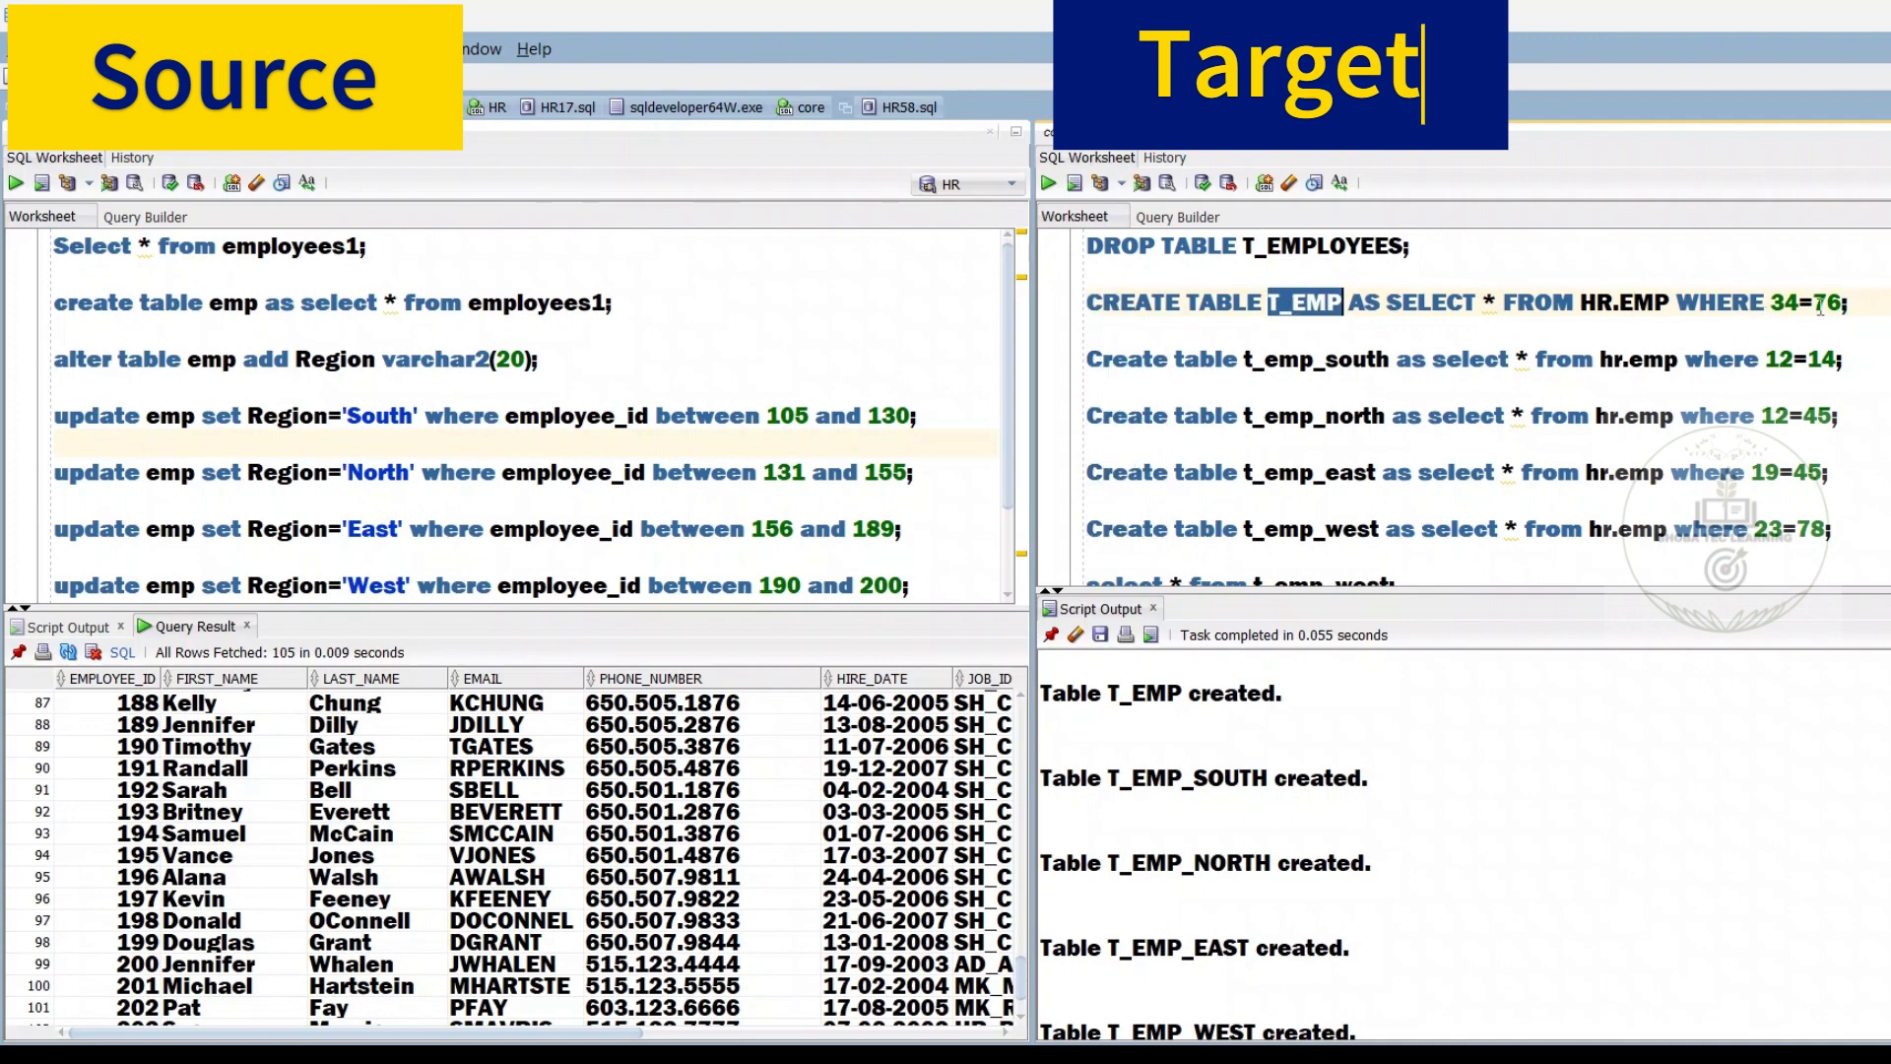
click(1860, 307)
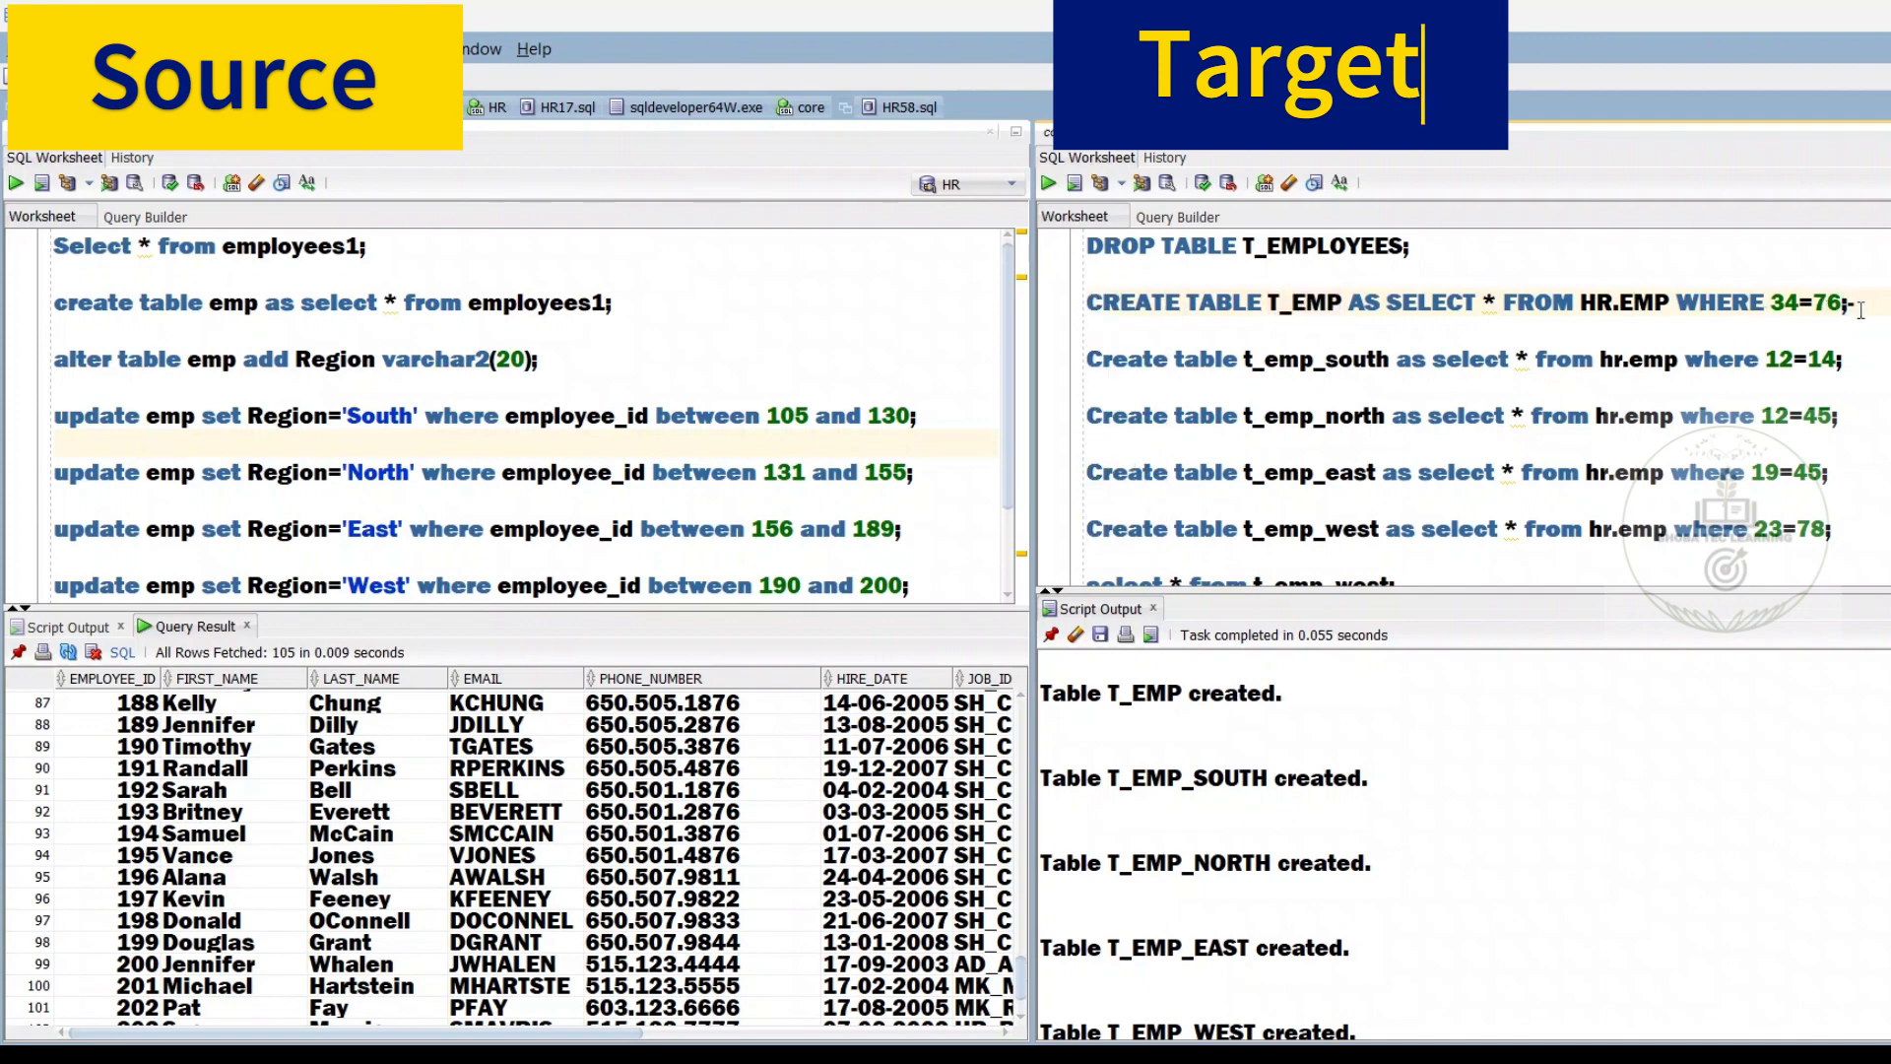
text(--De)
Examine the create statements for the south, north, east and west target tables and their script output
drag(1389, 363, 1326, 415)
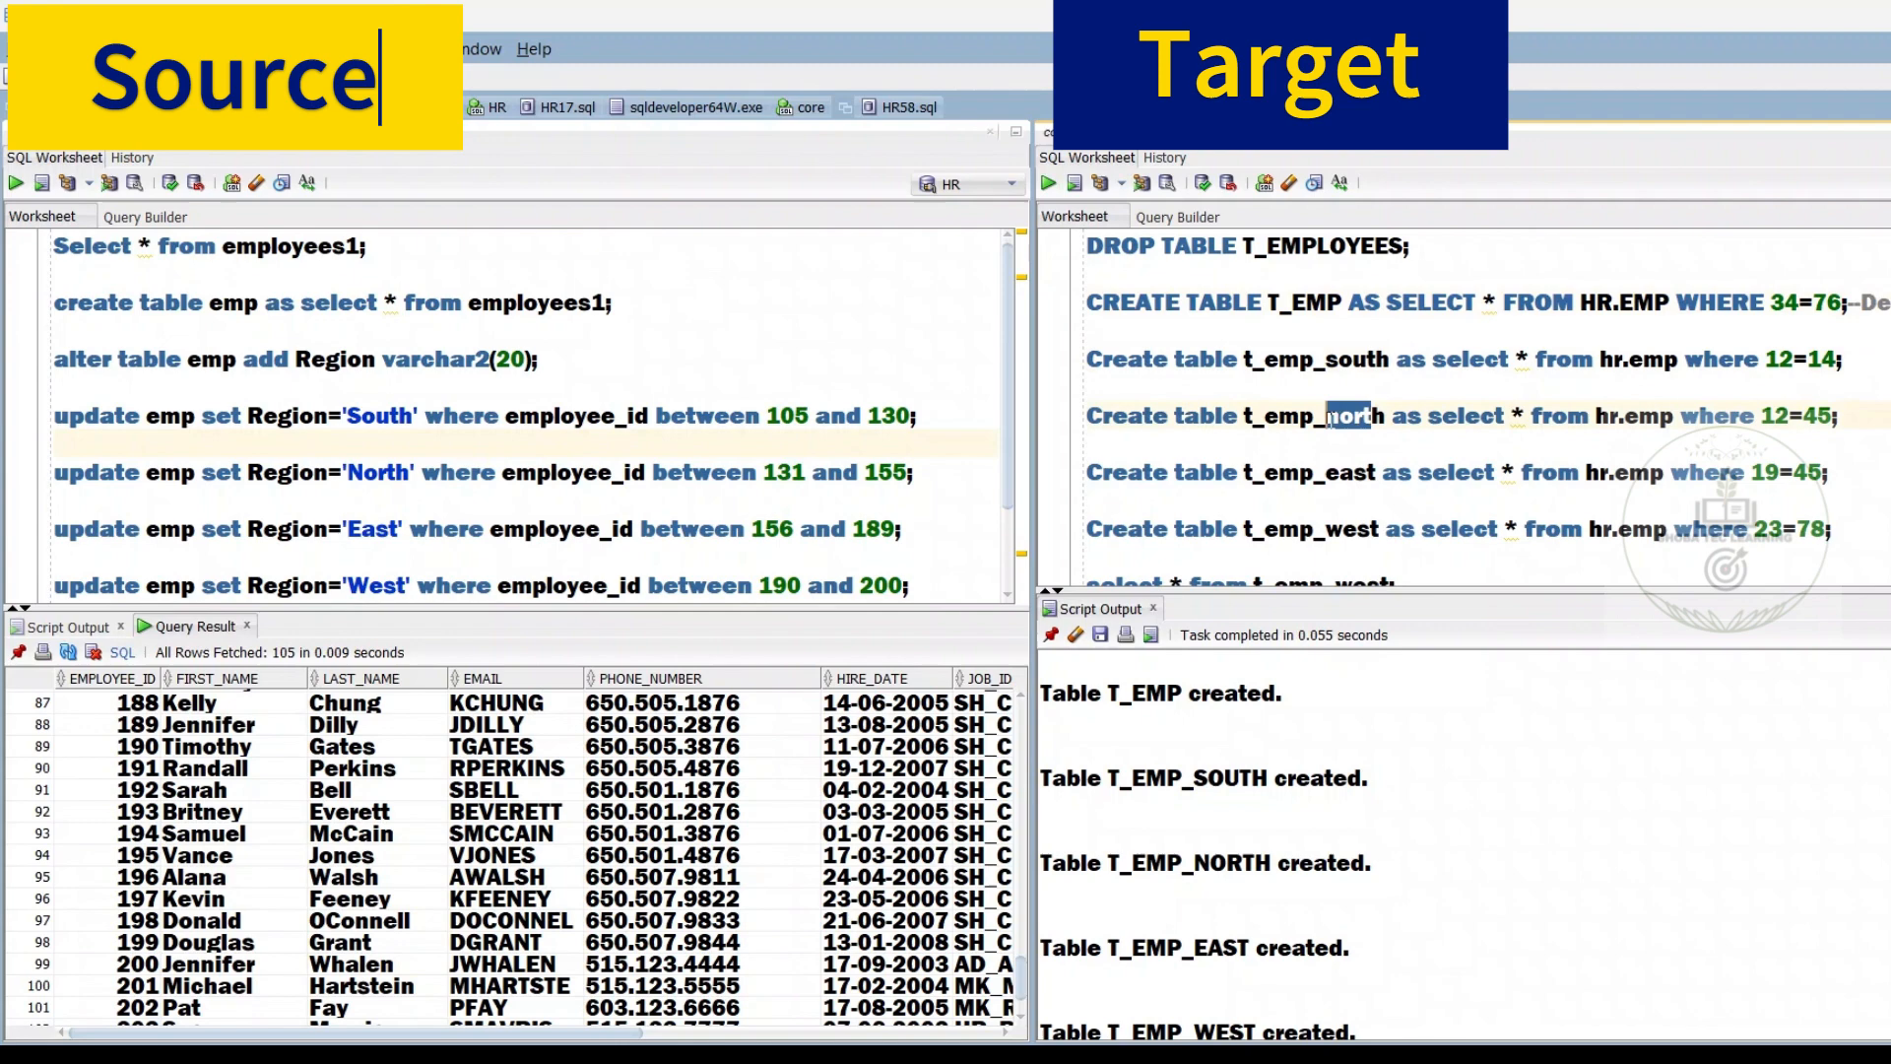
double_click(1355, 479)
double_click(1352, 521)
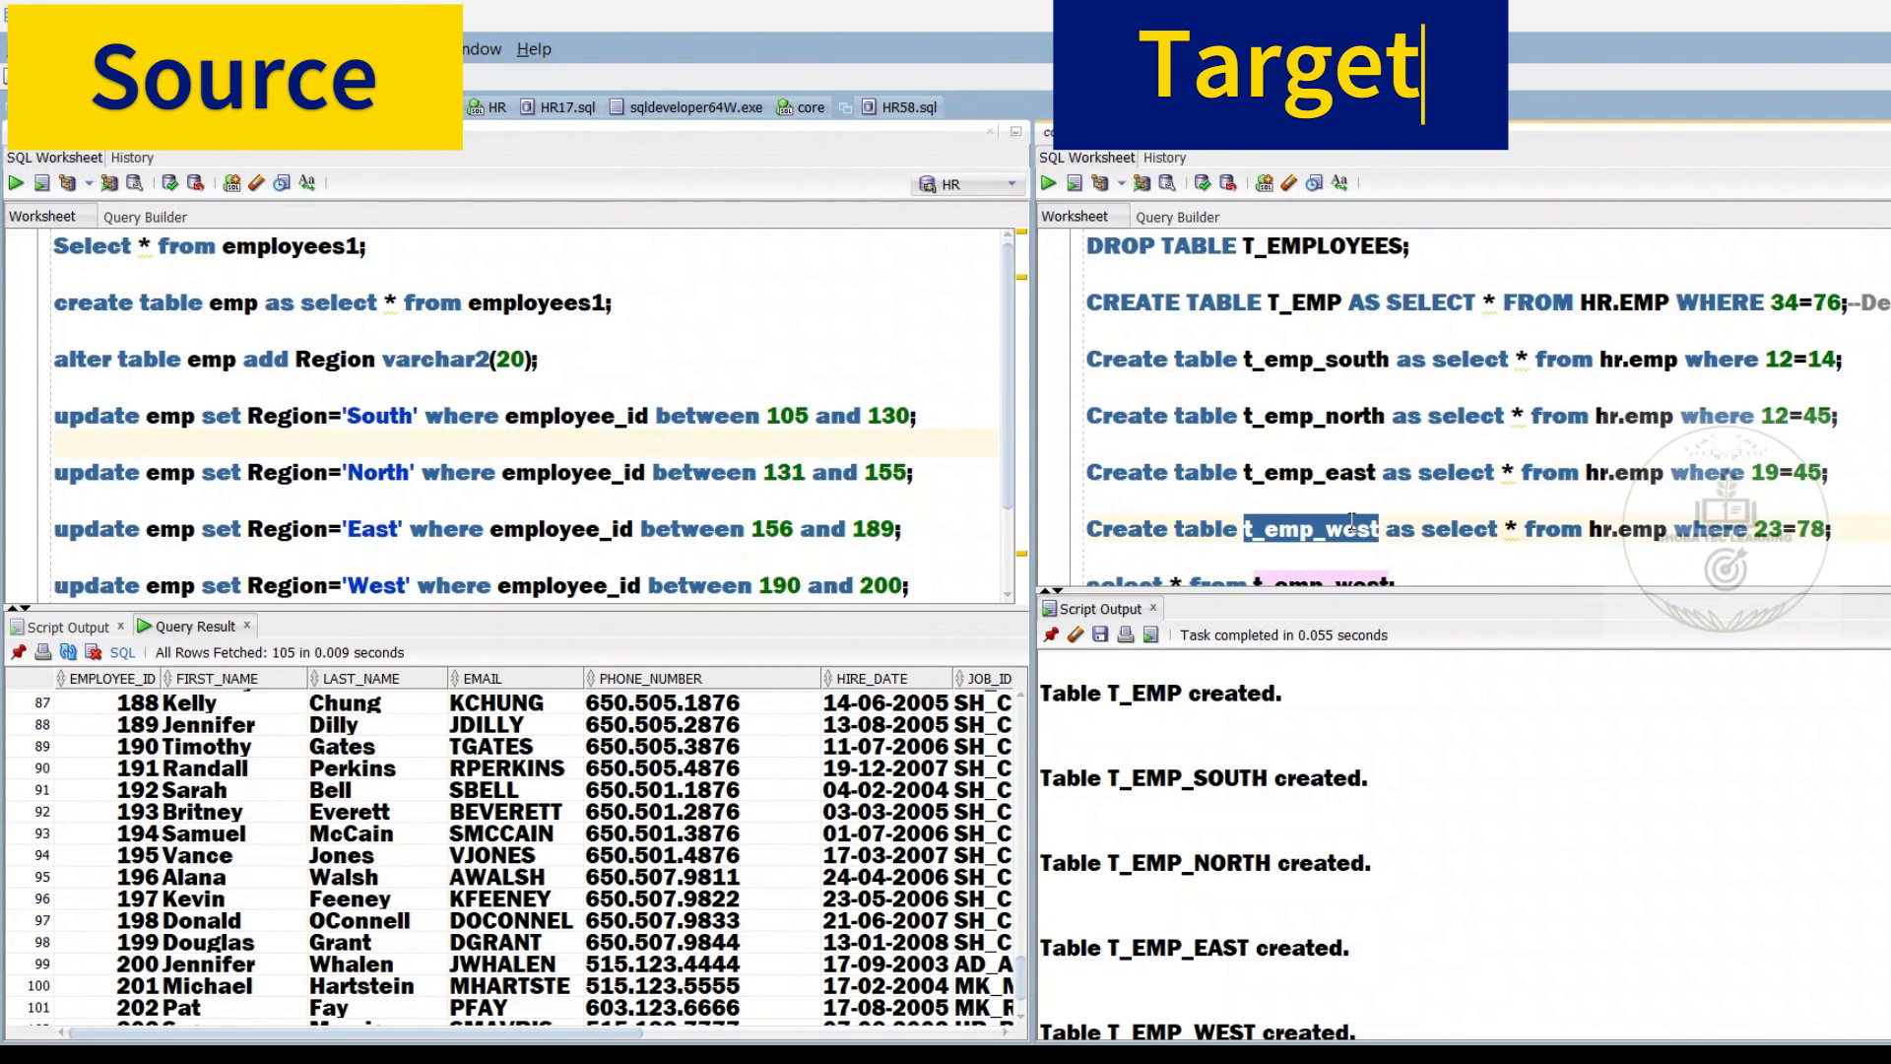
drag(1842, 361, 1765, 361)
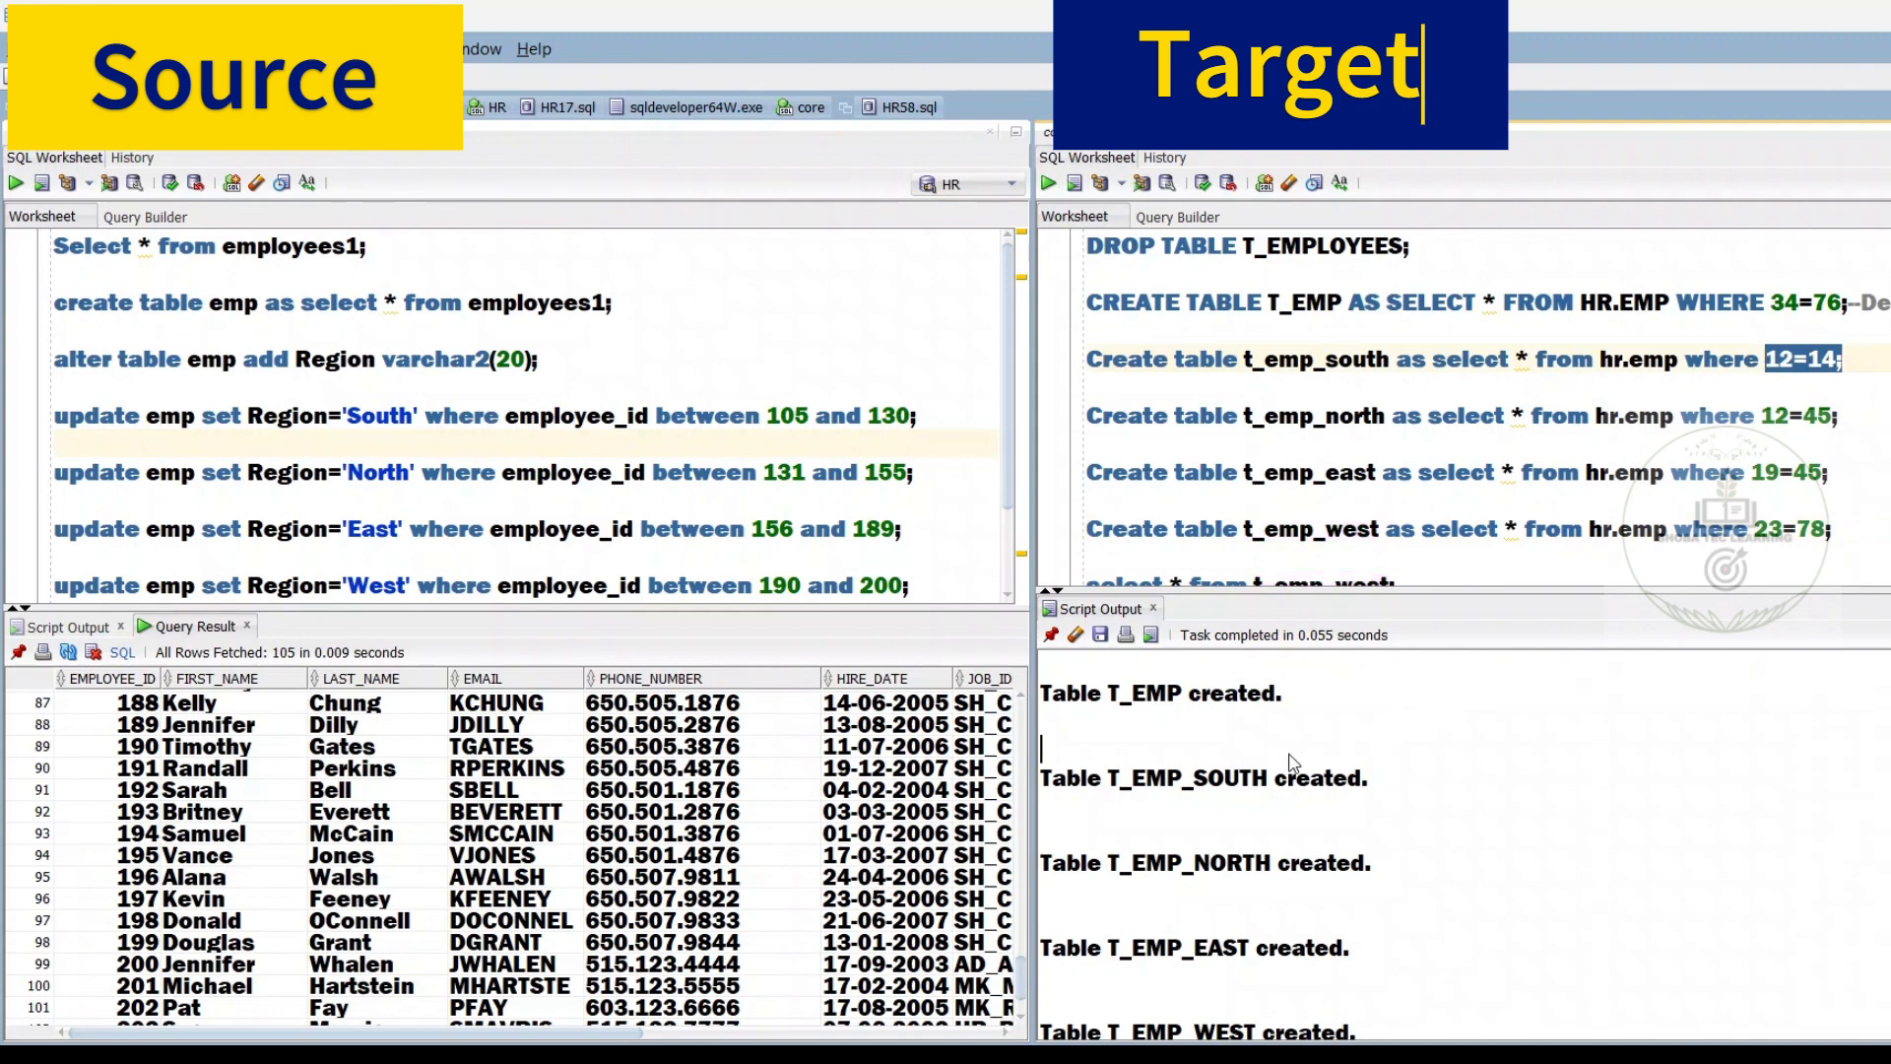
drag(1331, 747, 1292, 989)
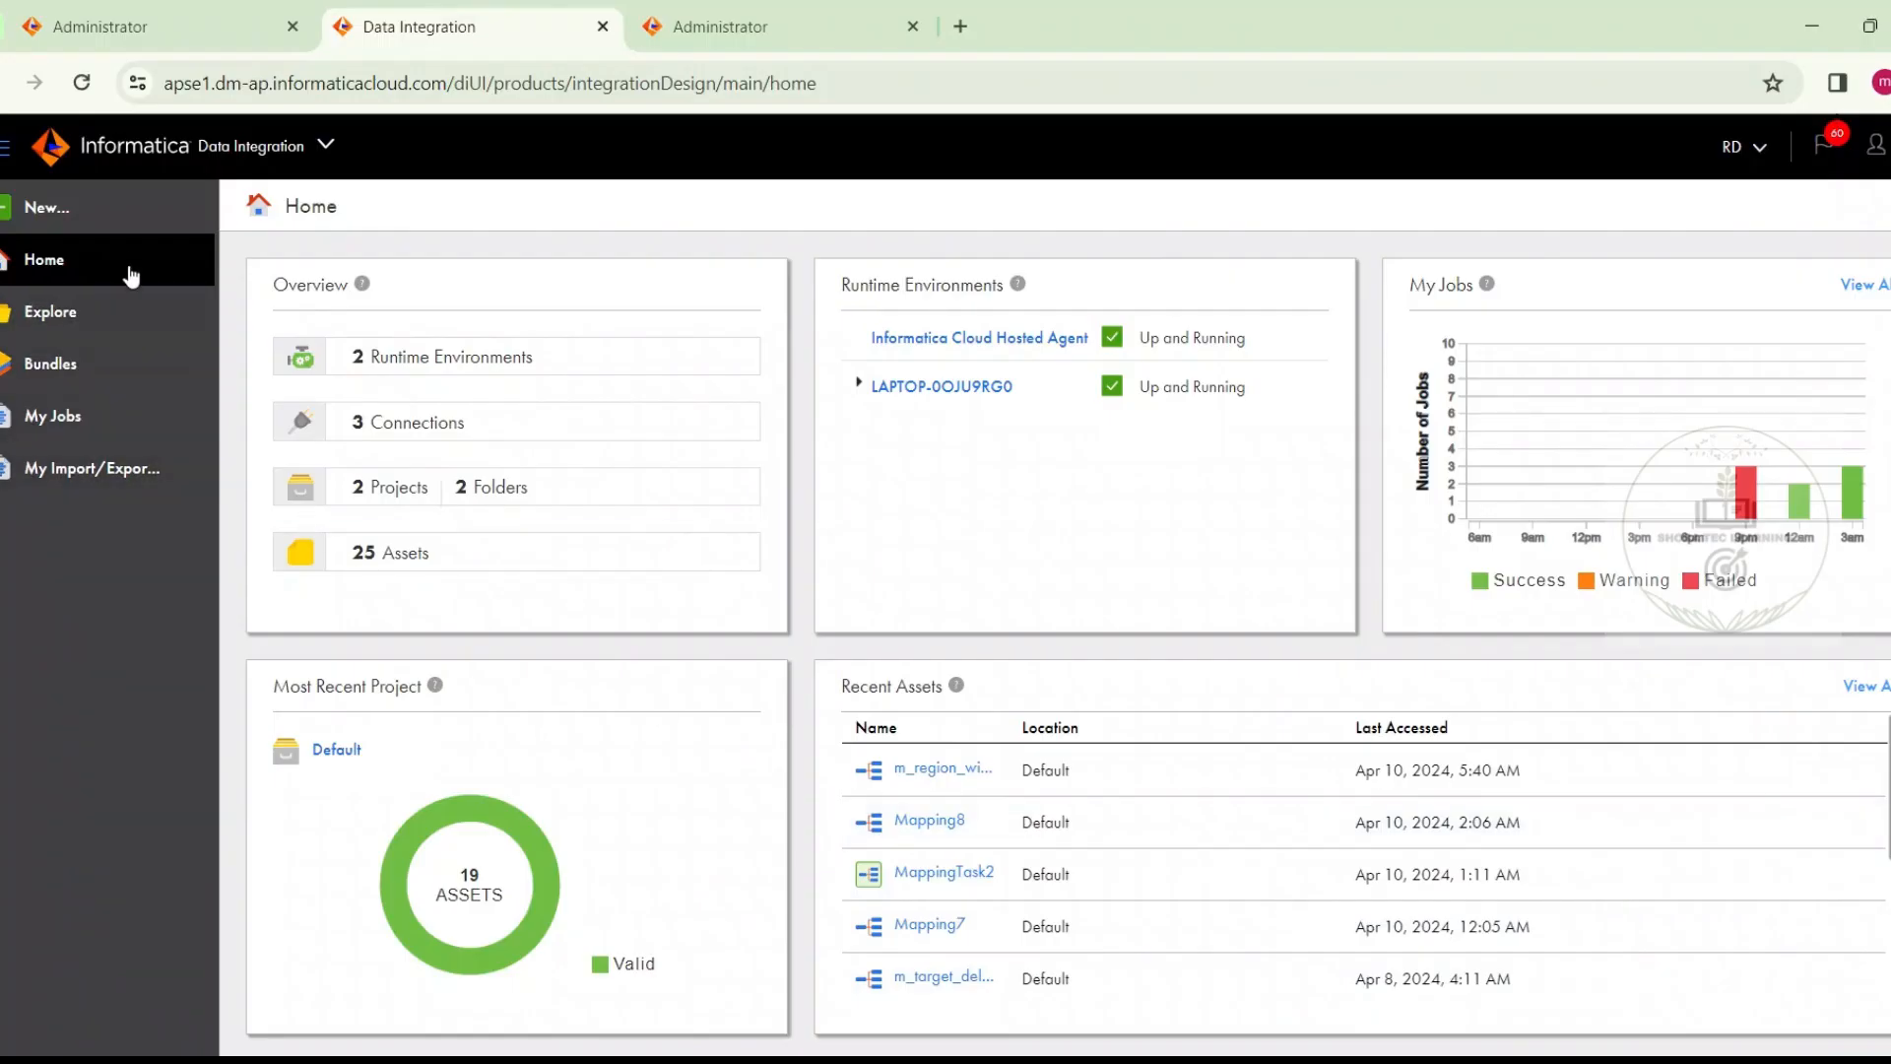
Switch to Informatica Data Integration and create a new asset of type Mapping
click(118, 220)
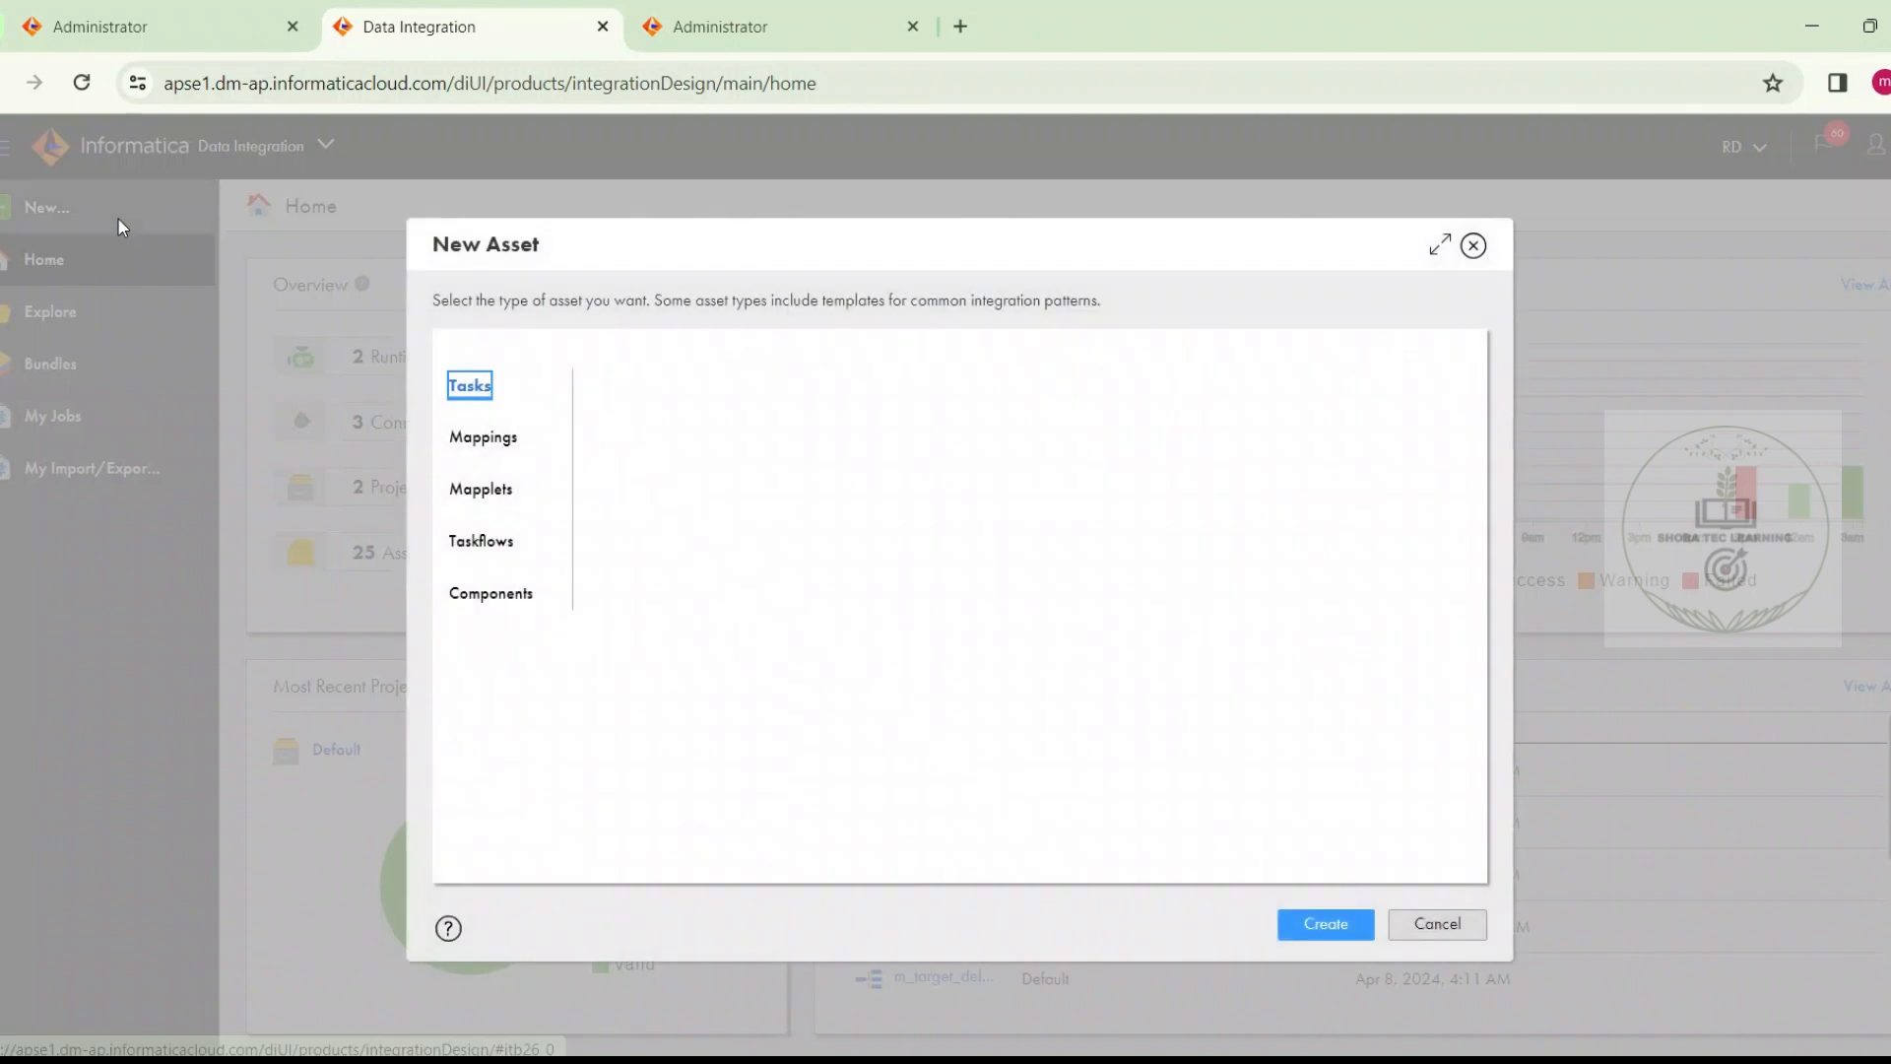
click(464, 459)
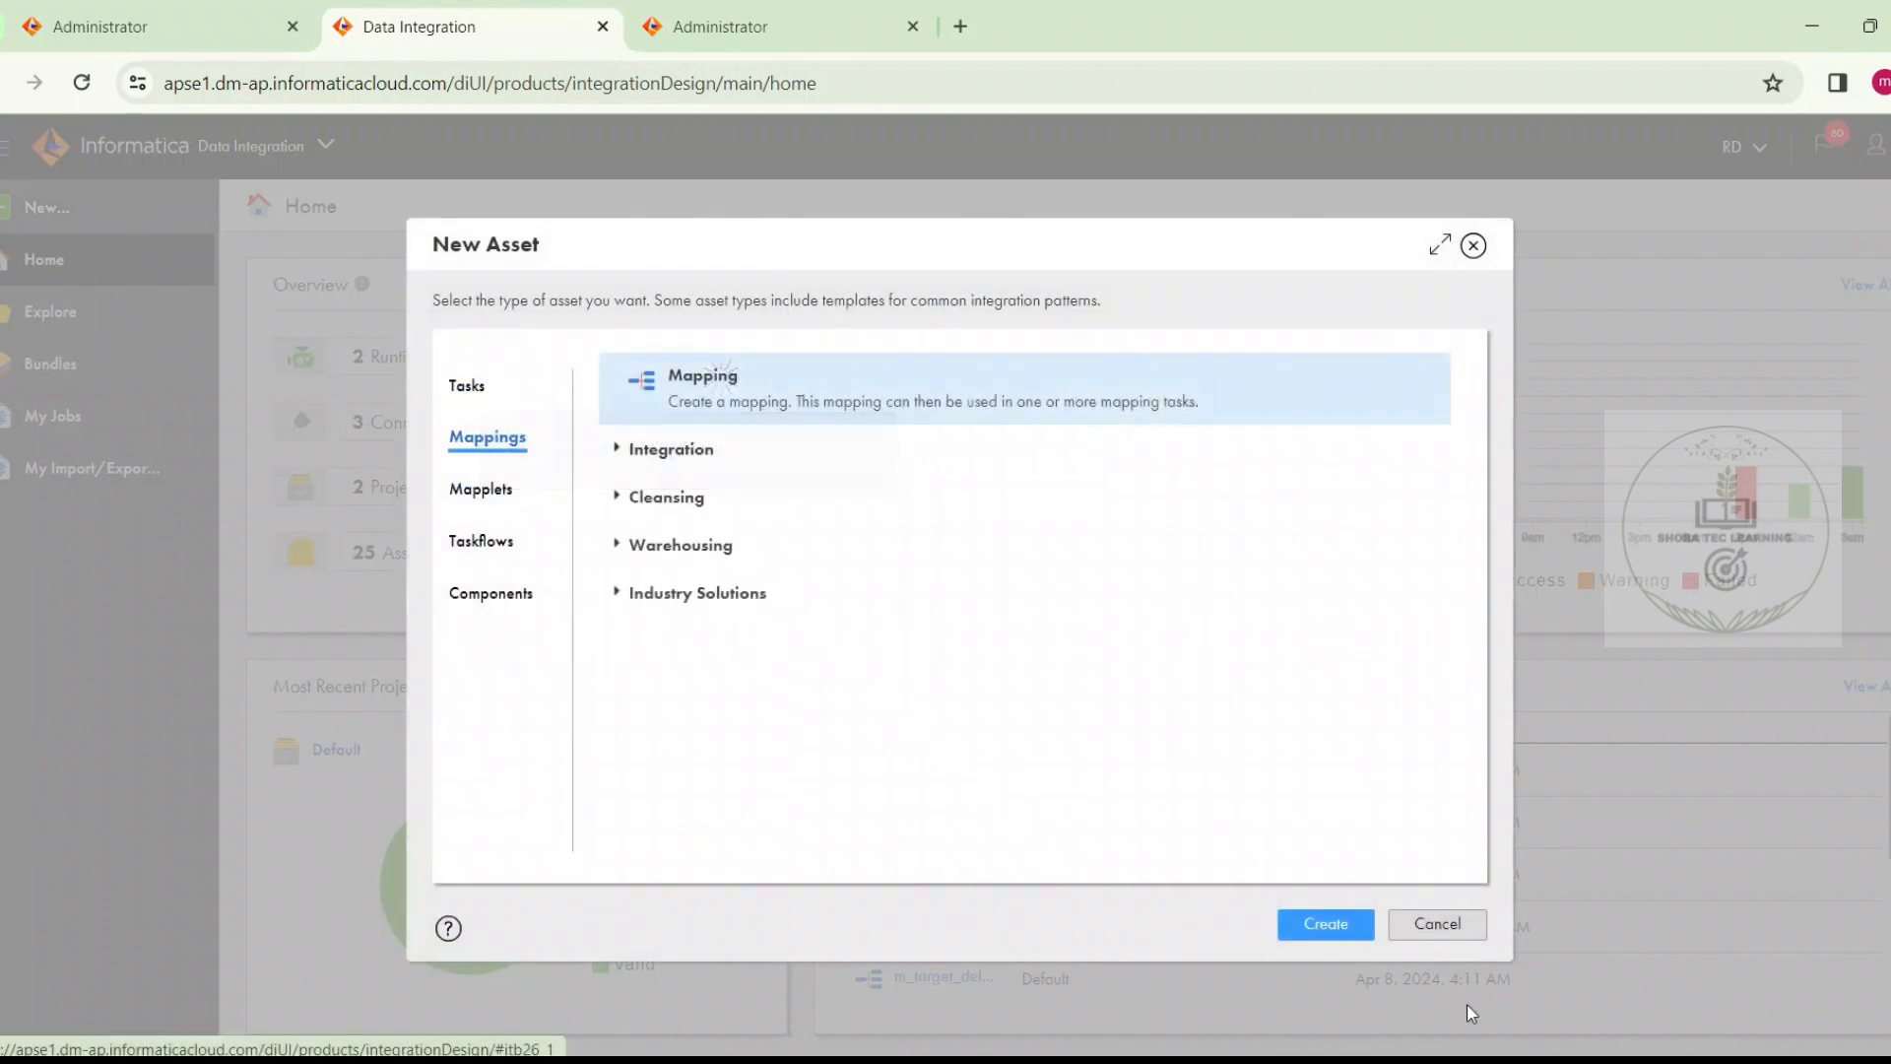
click(1325, 924)
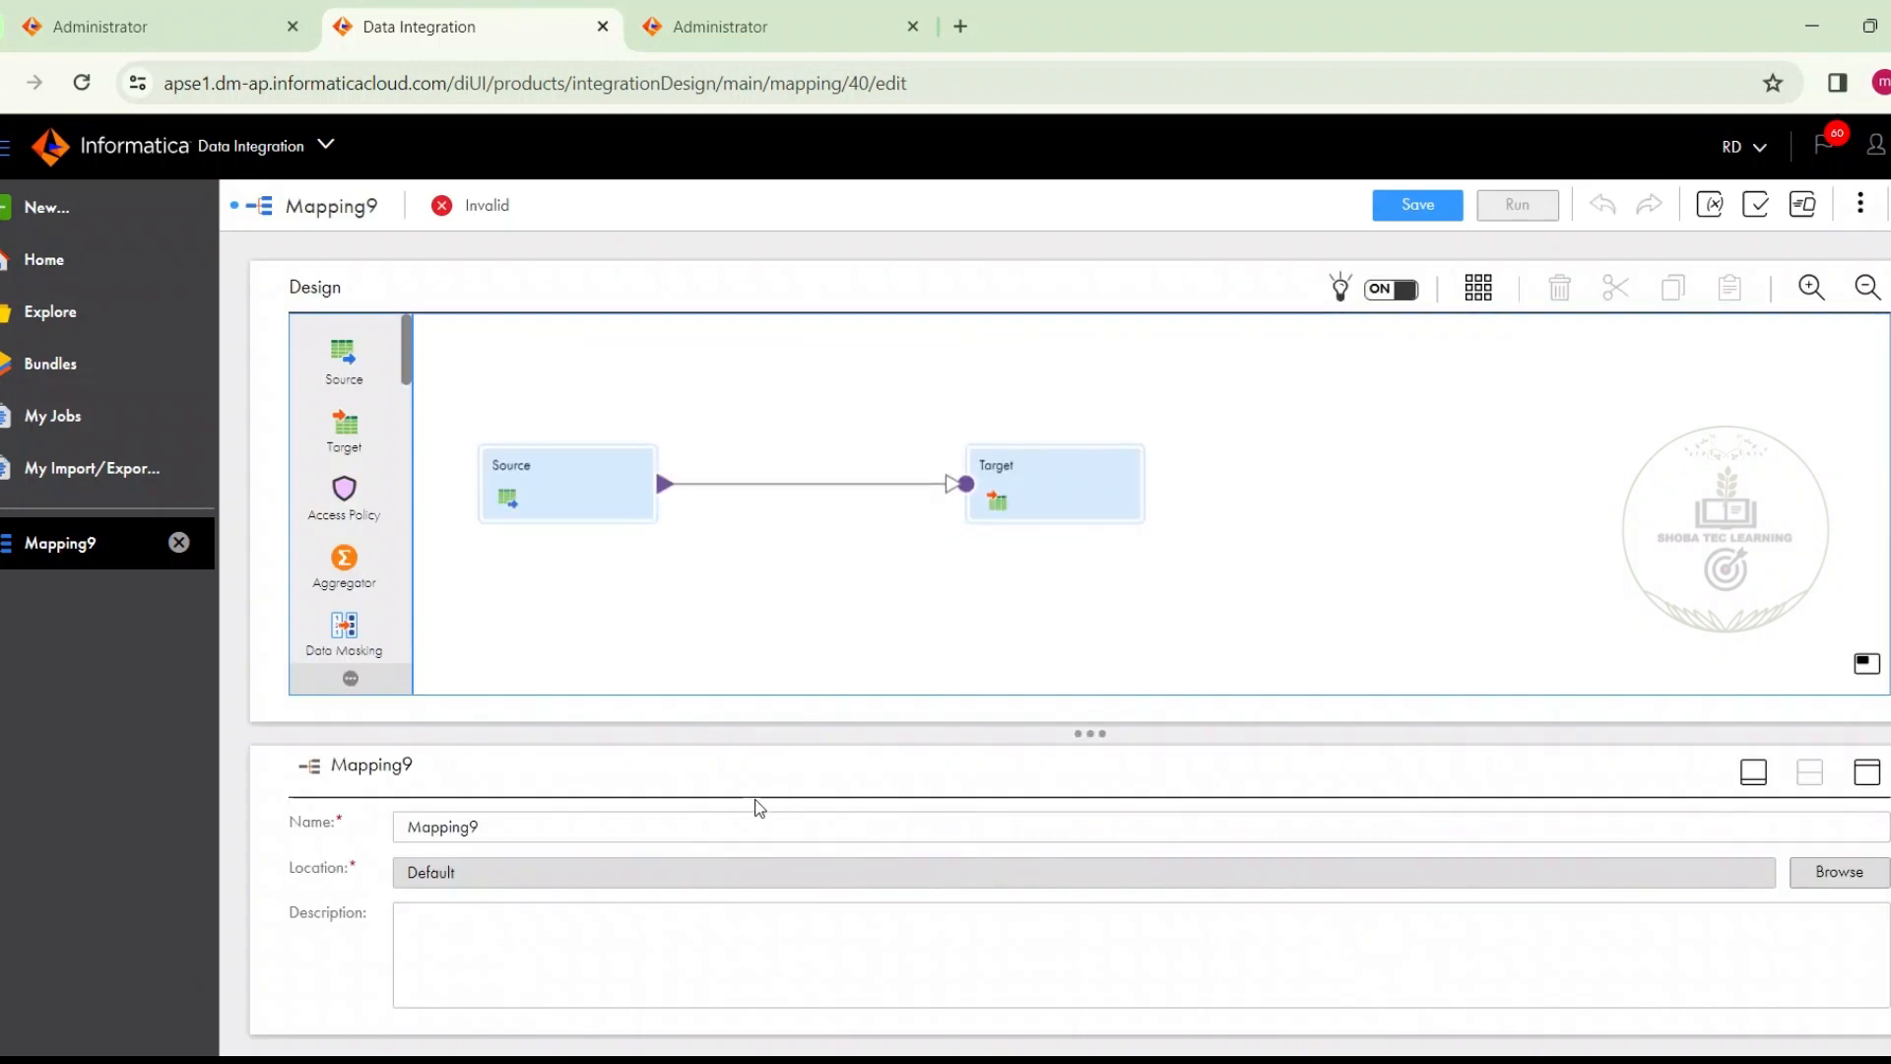
Rename the new mapping as m_region_wise_emp_data
double_click(637, 819)
text(m)
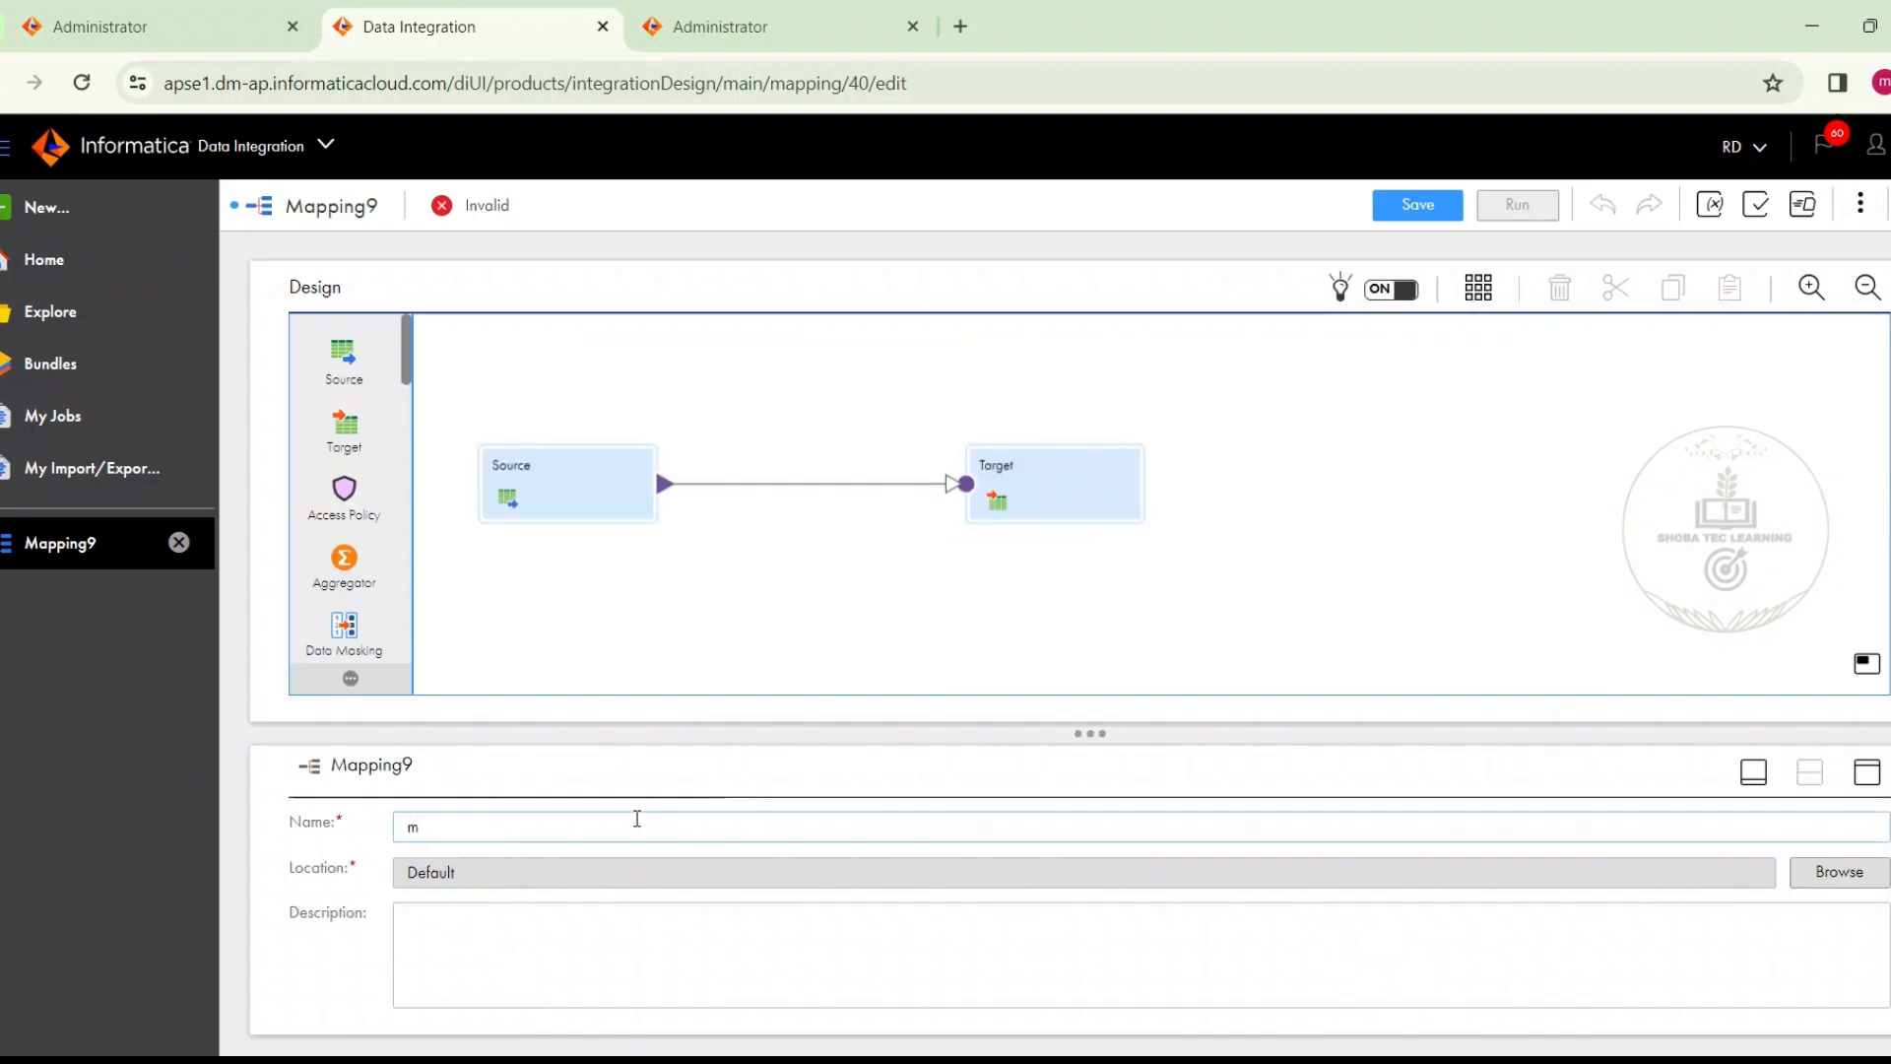
text(egion_)
text(em)
key(BackSpace)
key(BackSpace)
key(BackSpace)
key(BackSpace)
text(wise)
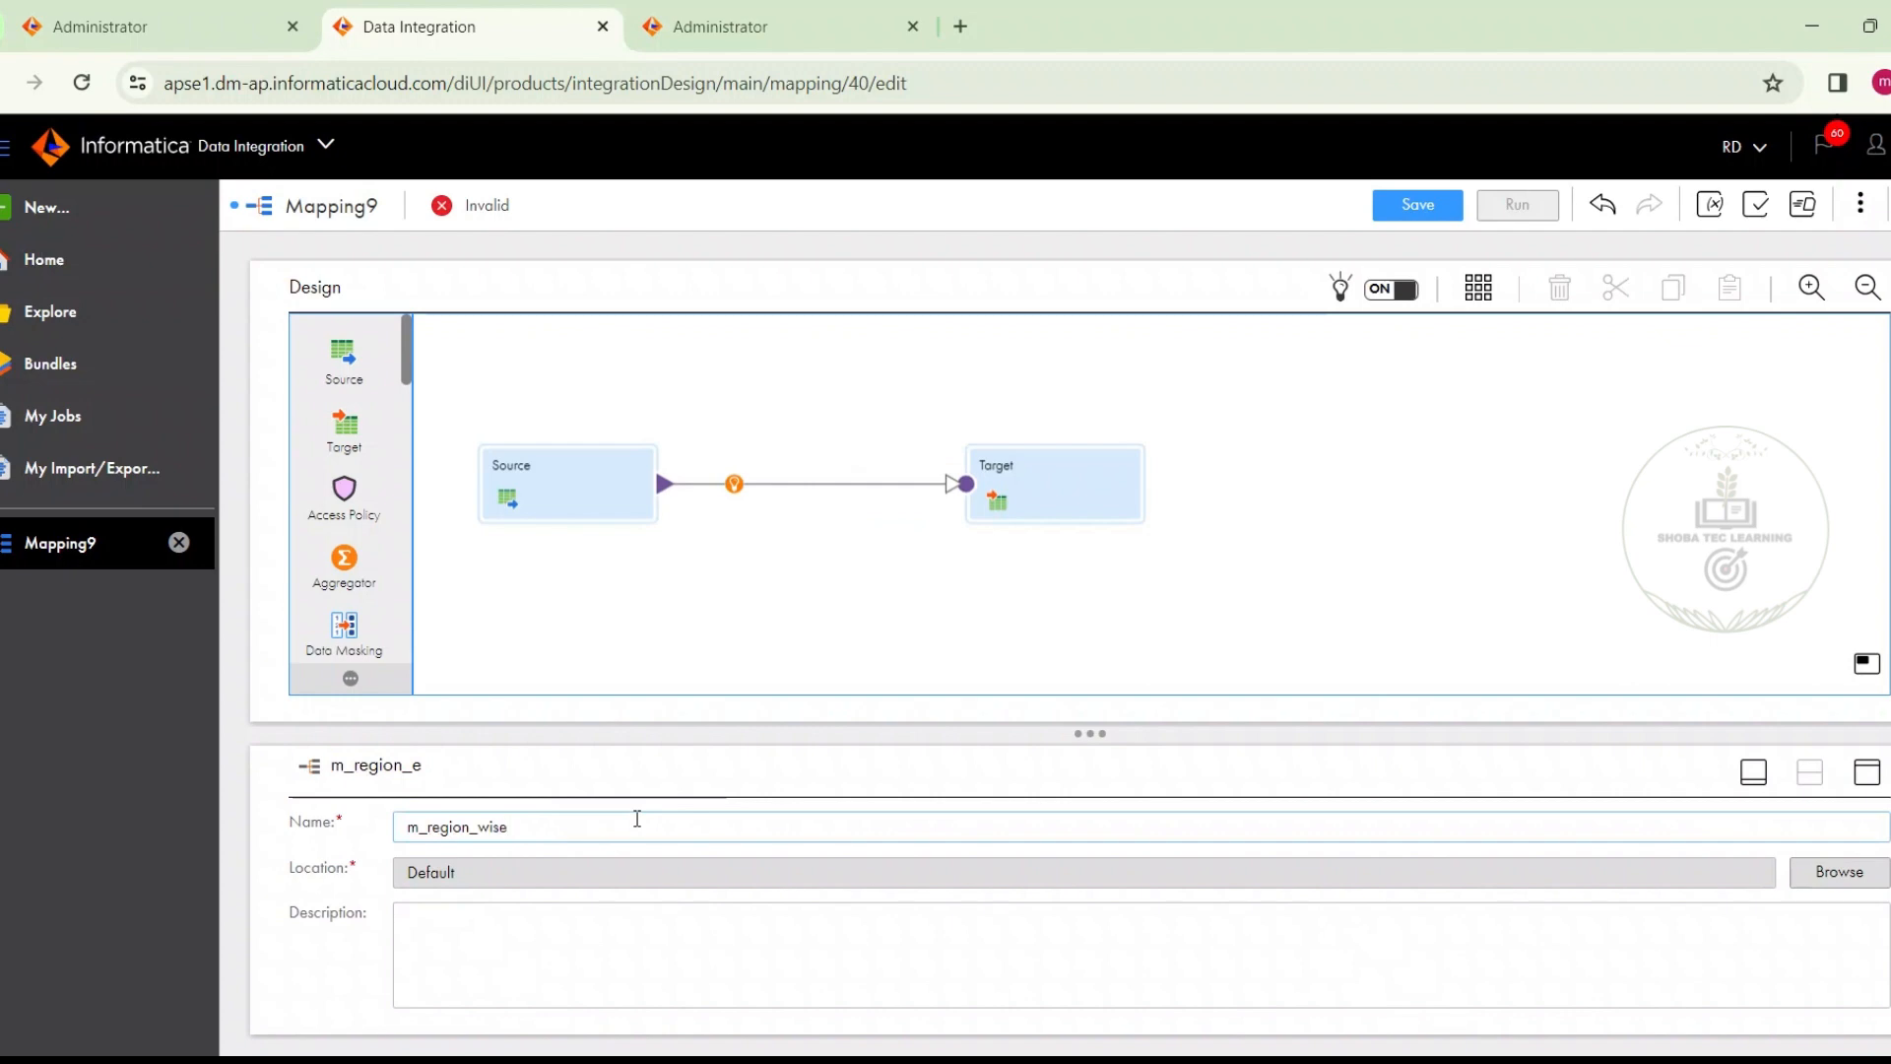
text(_emp_data)
click(593, 664)
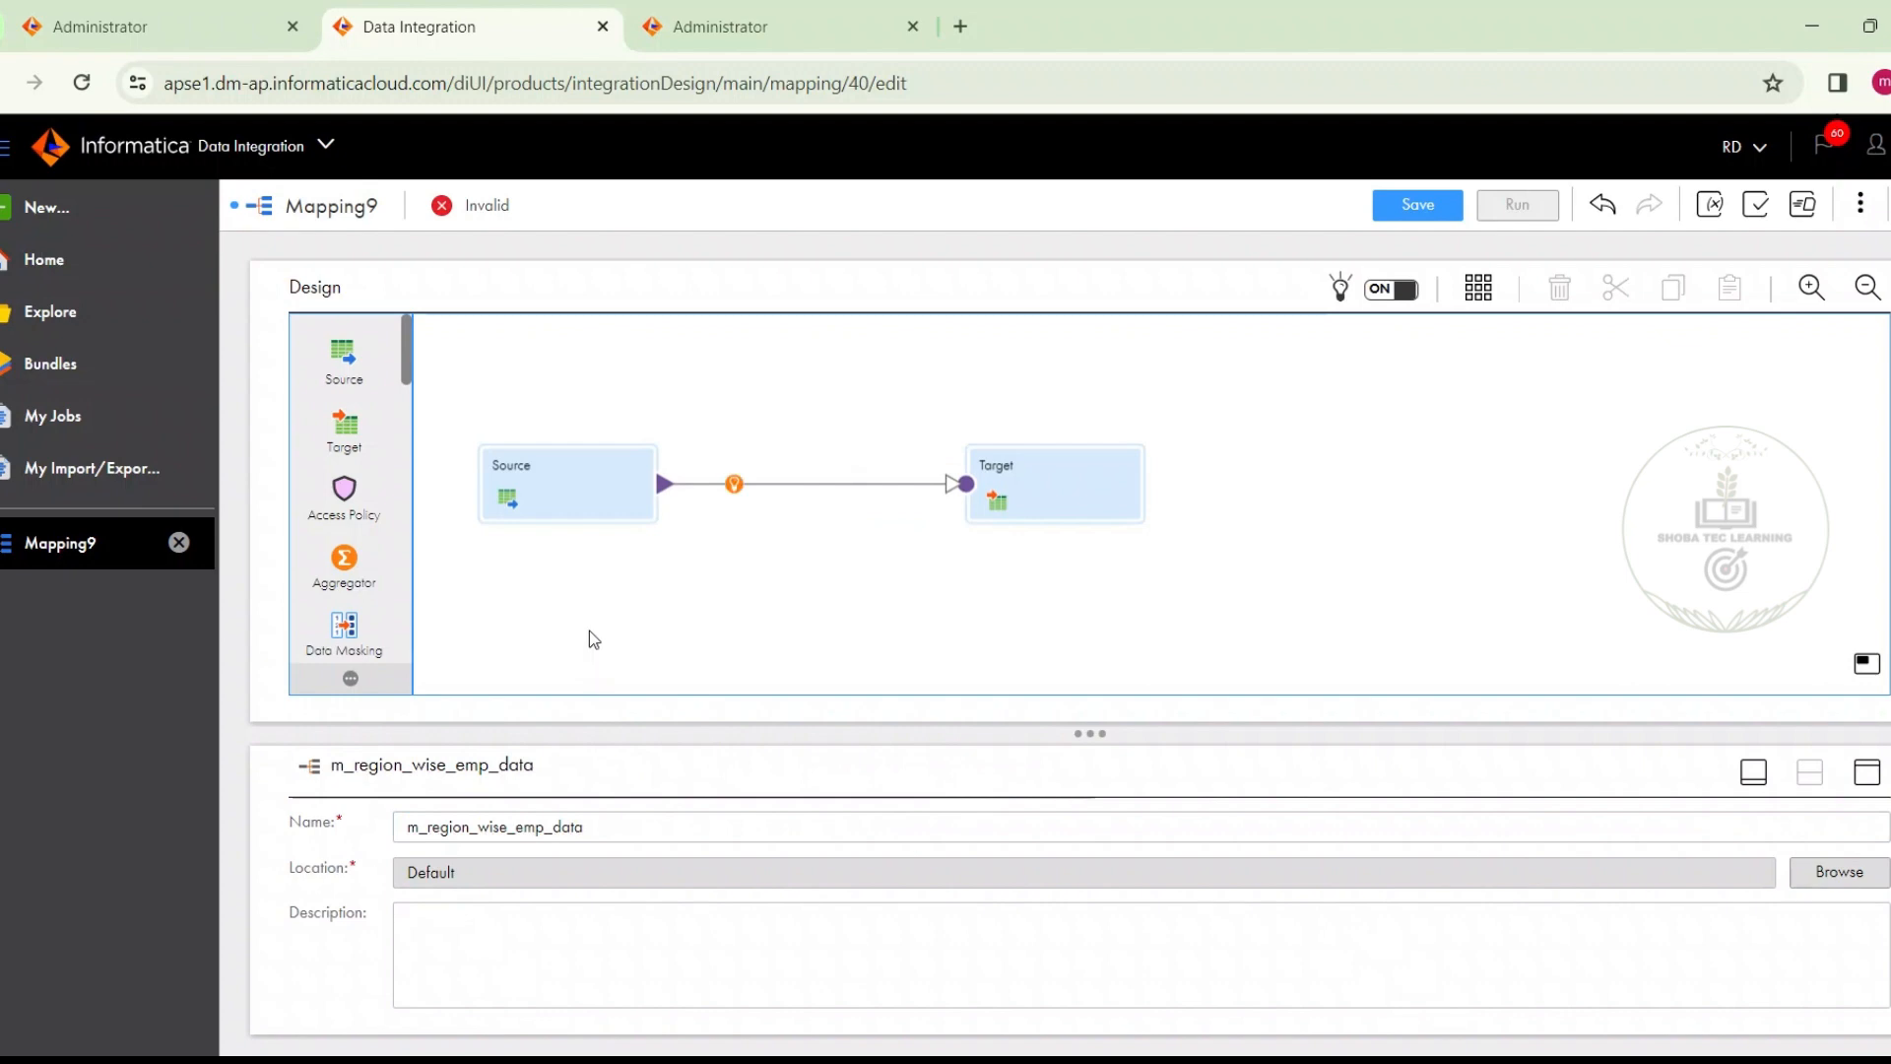
Rename the Source transformation in the mapping as emp
click(592, 491)
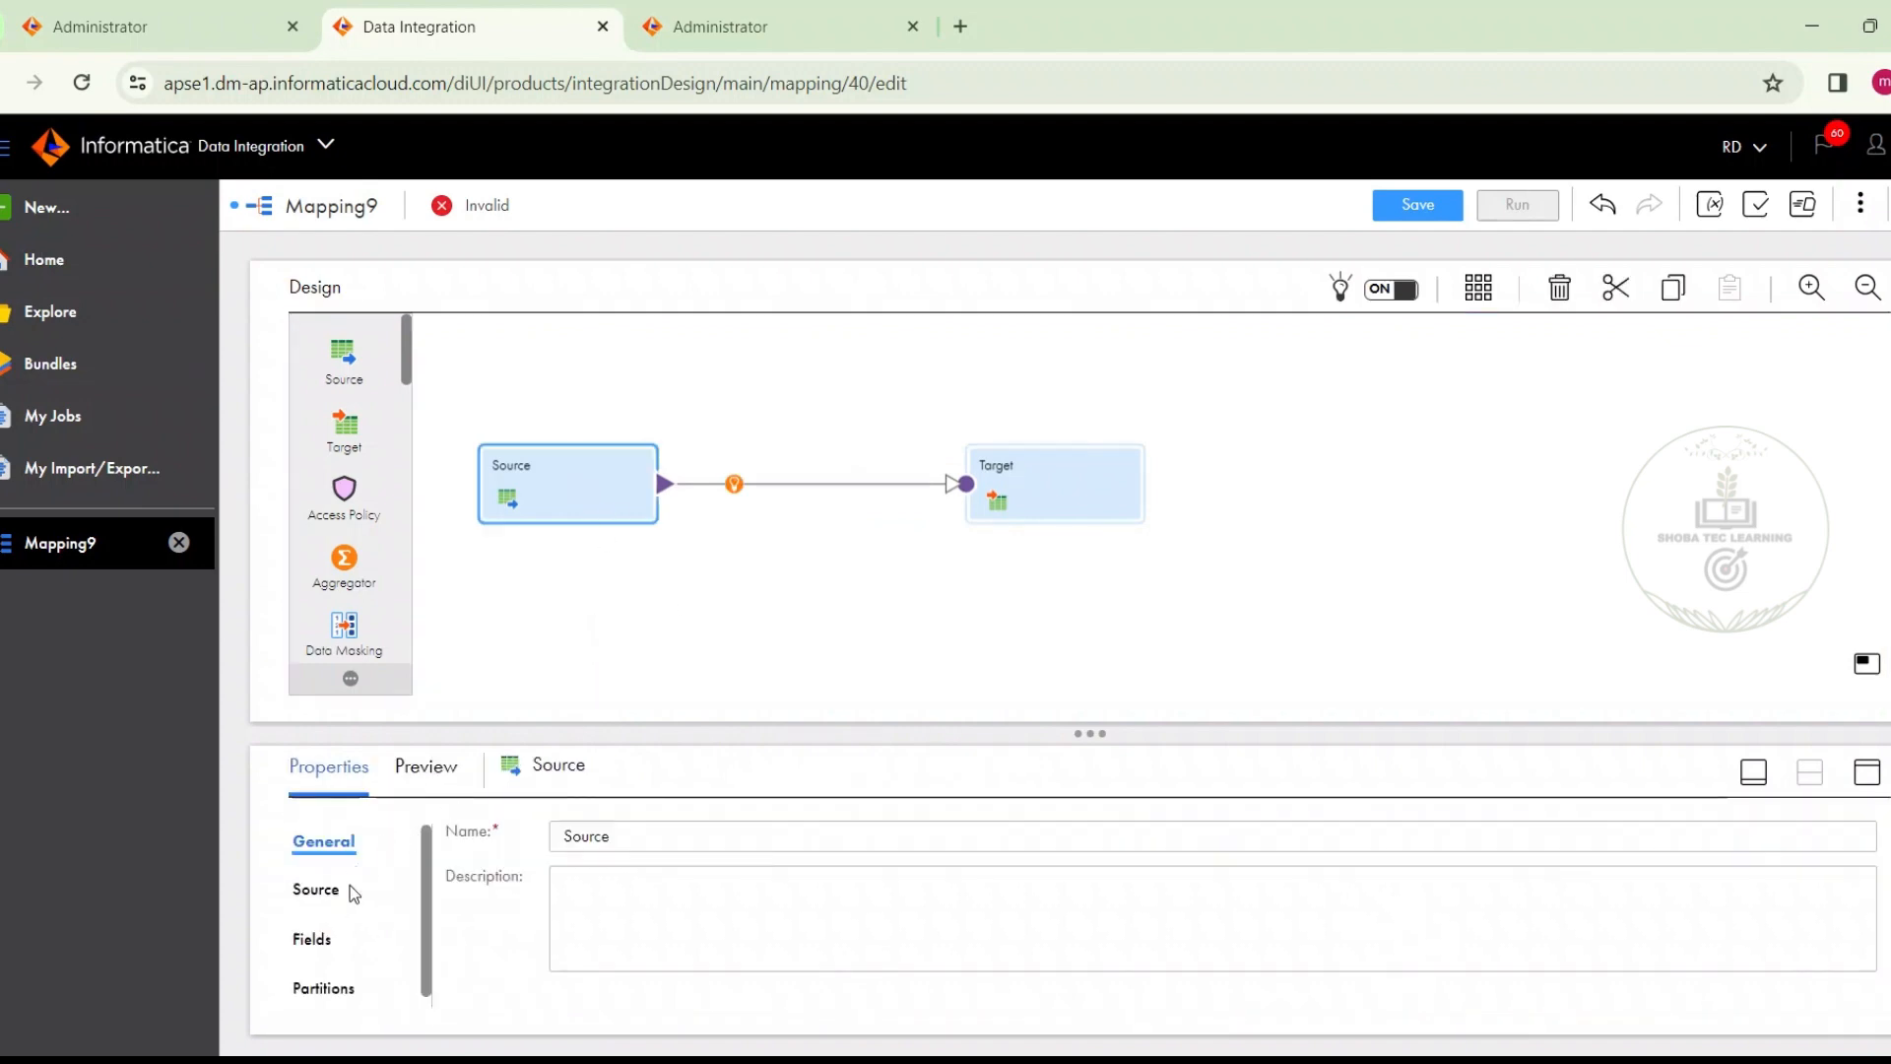
click(622, 823)
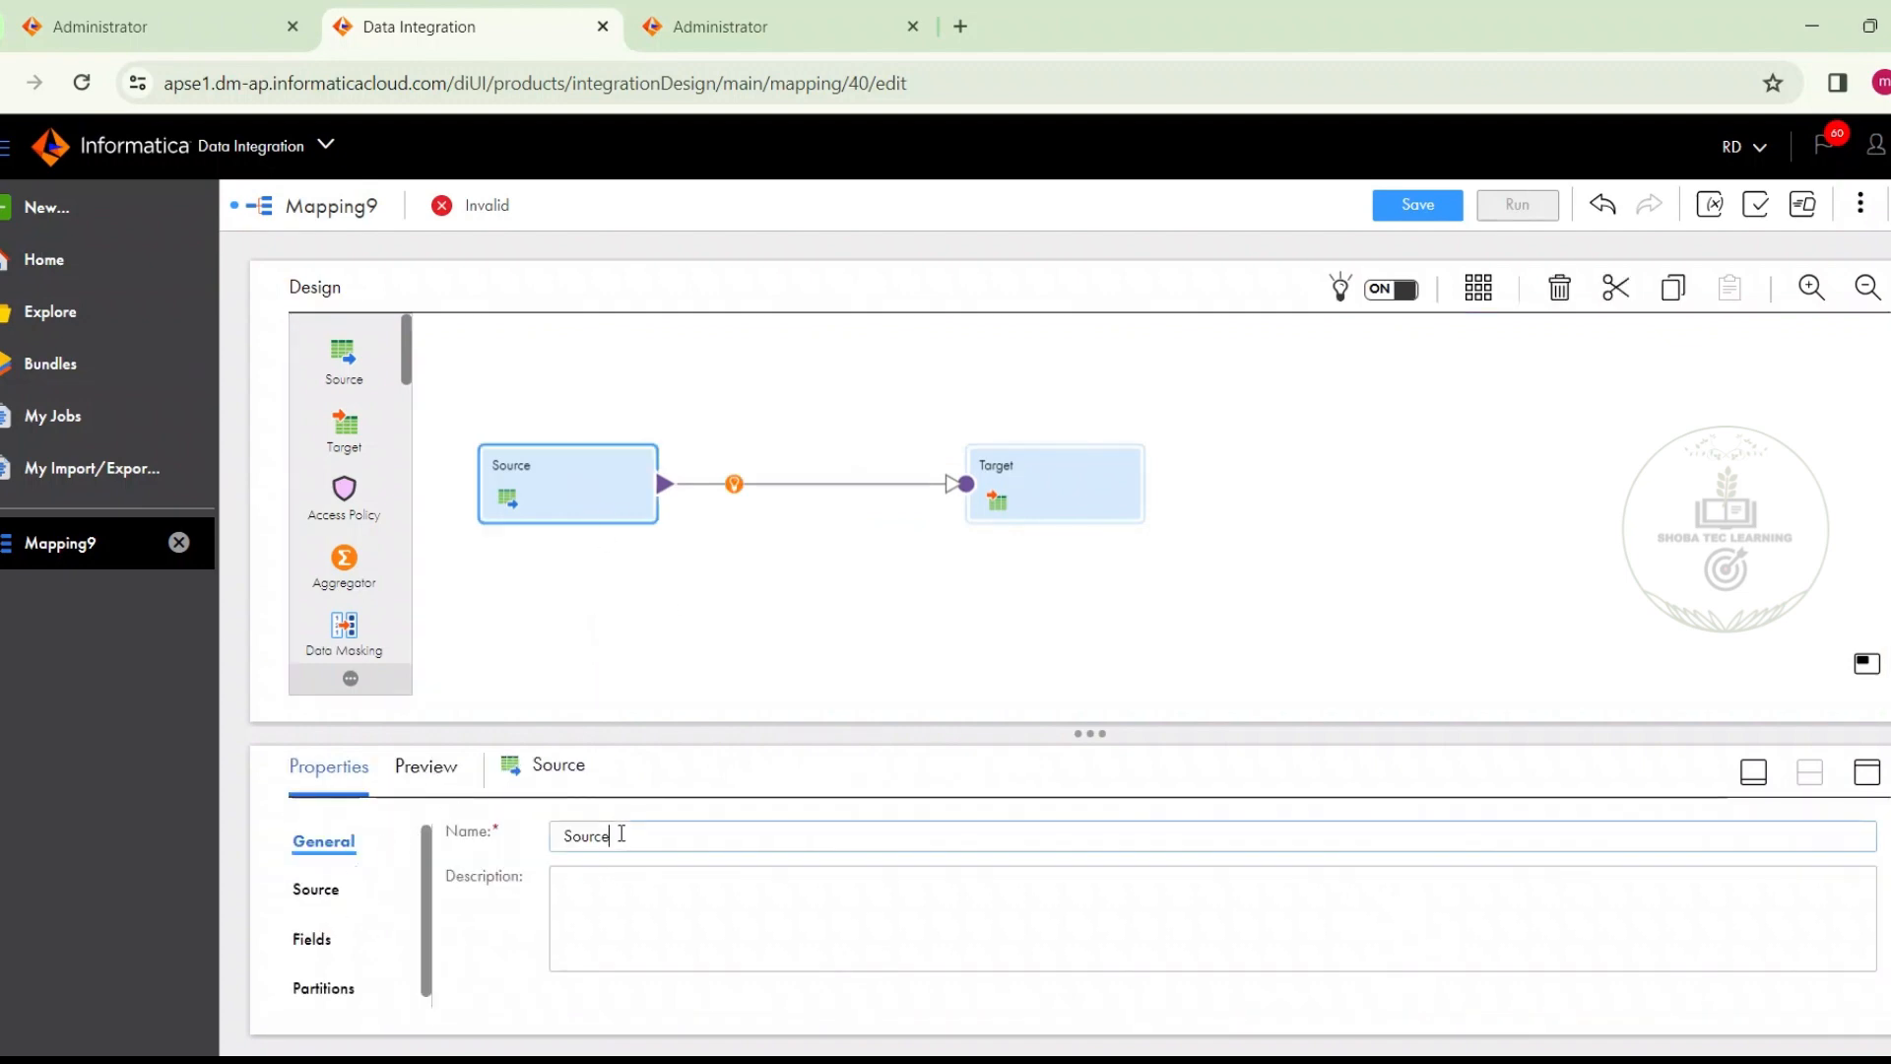
key(ctrl+a)
text(emp)
Set the emp source's connection to Source_Oracle and choose the EMP table as its single source object
click(316, 889)
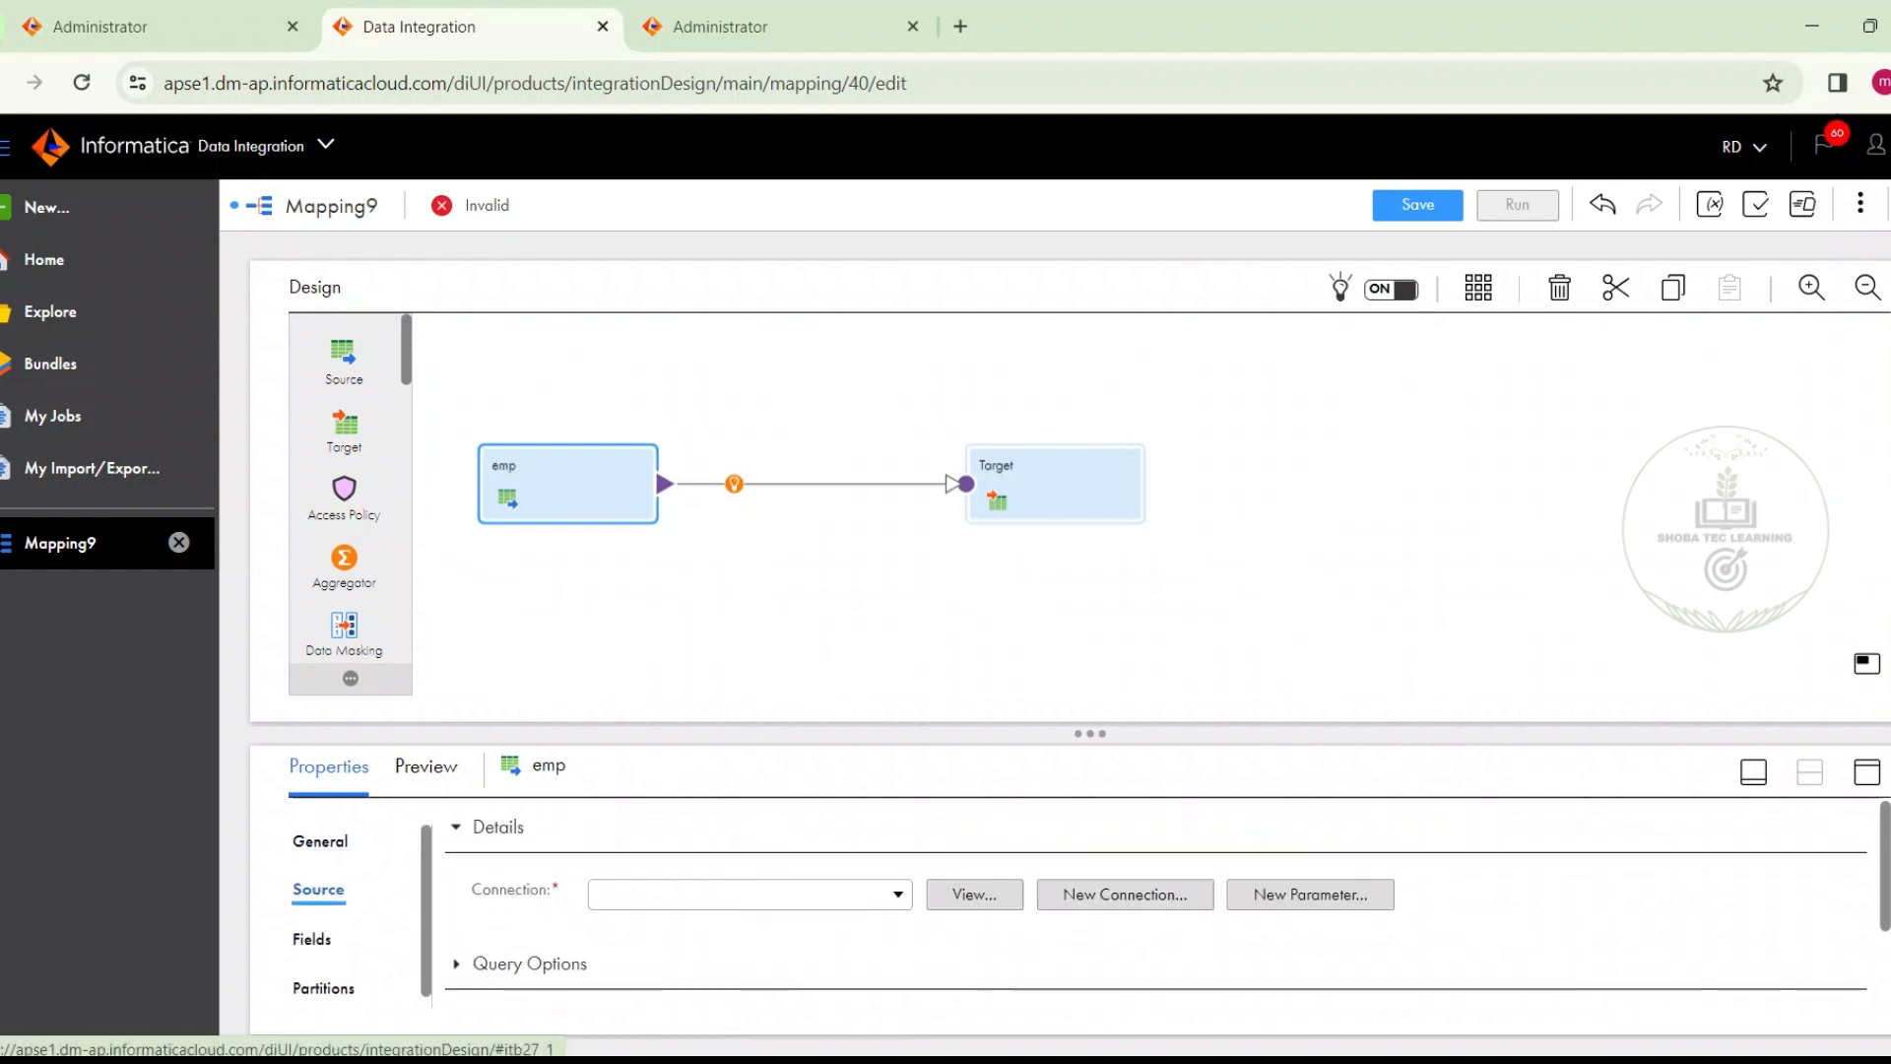
click(1865, 774)
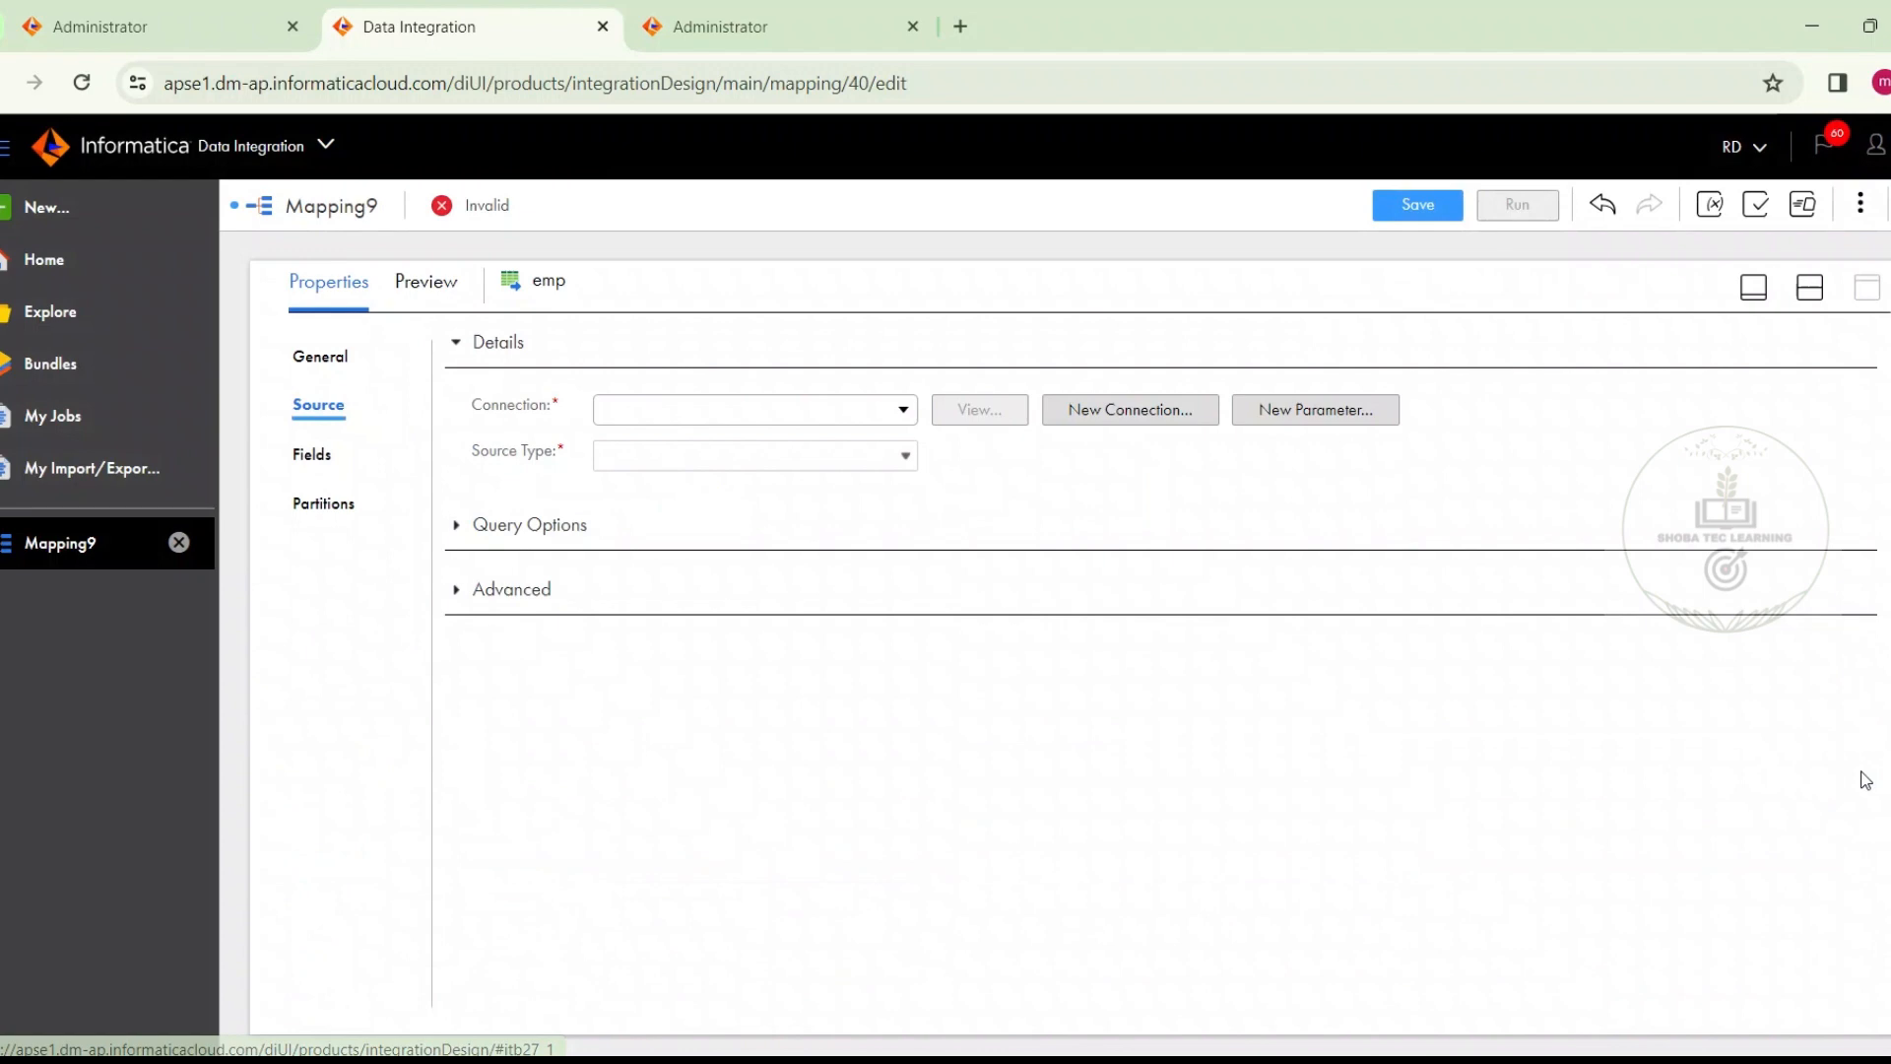
click(625, 418)
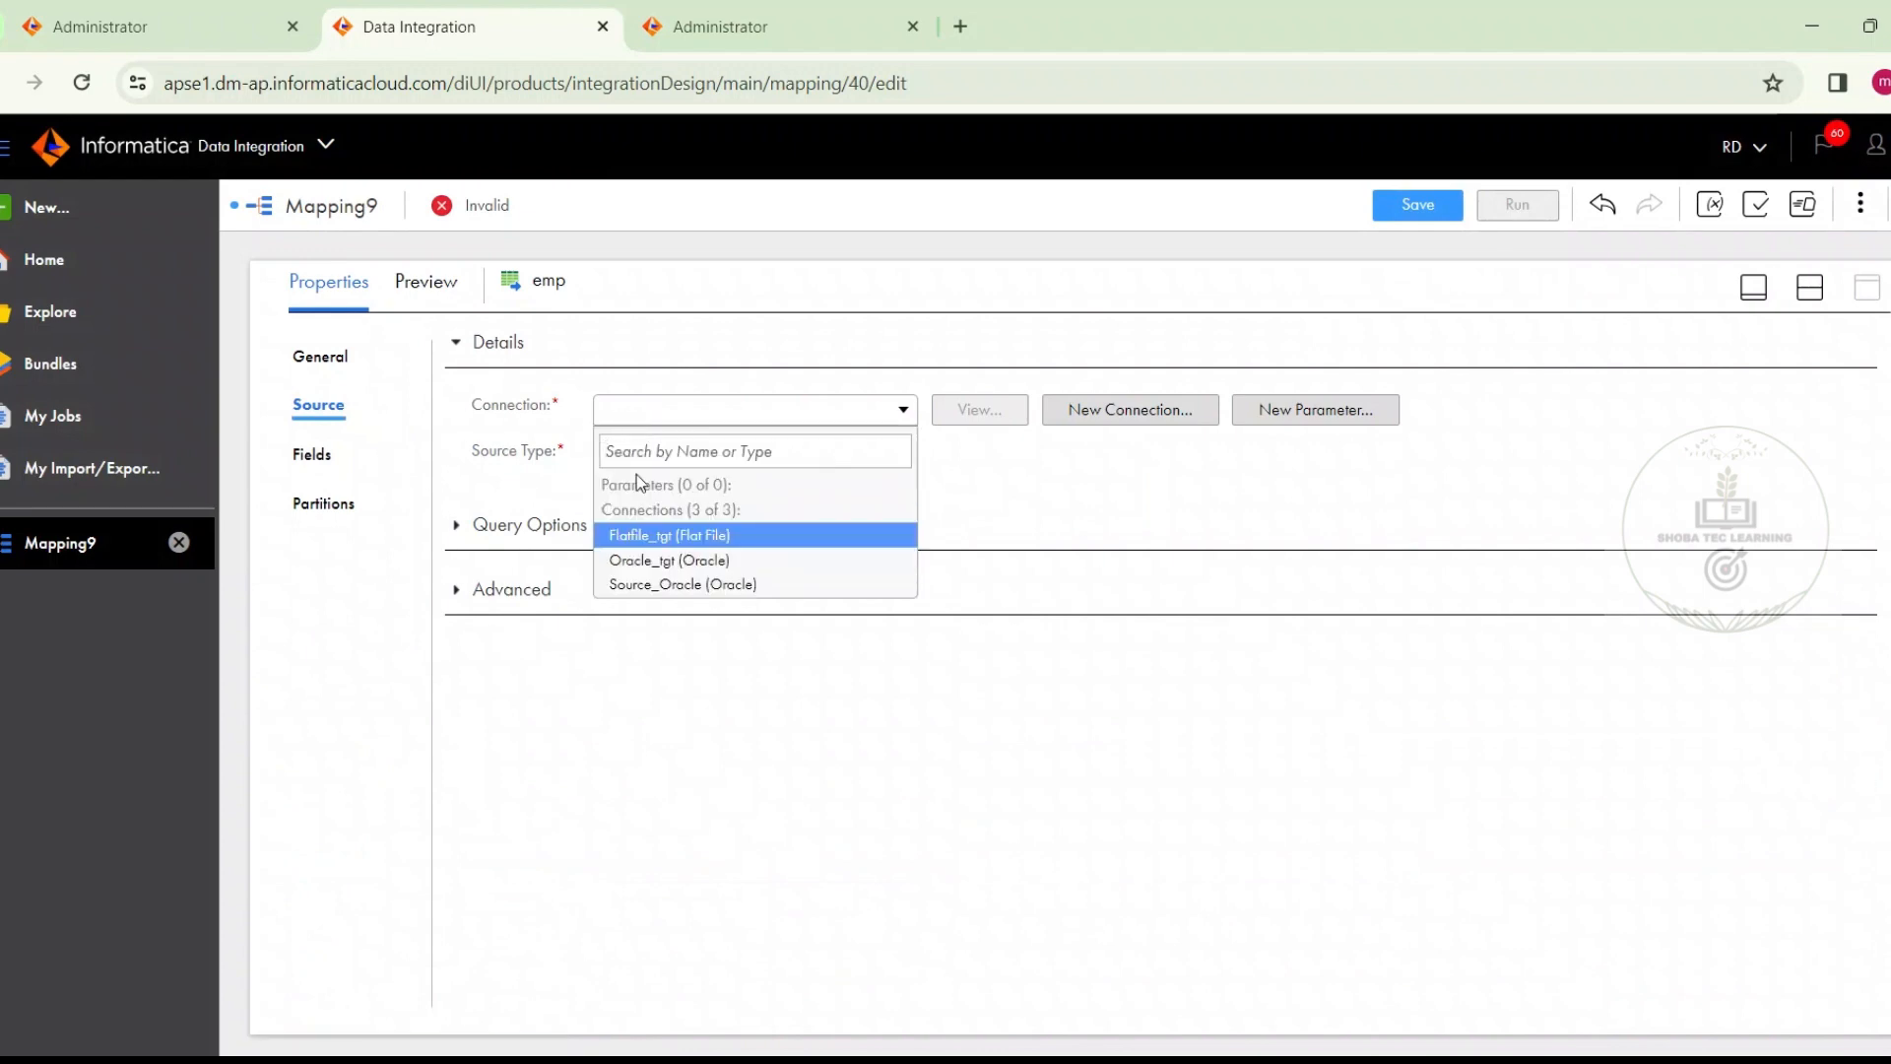
click(662, 585)
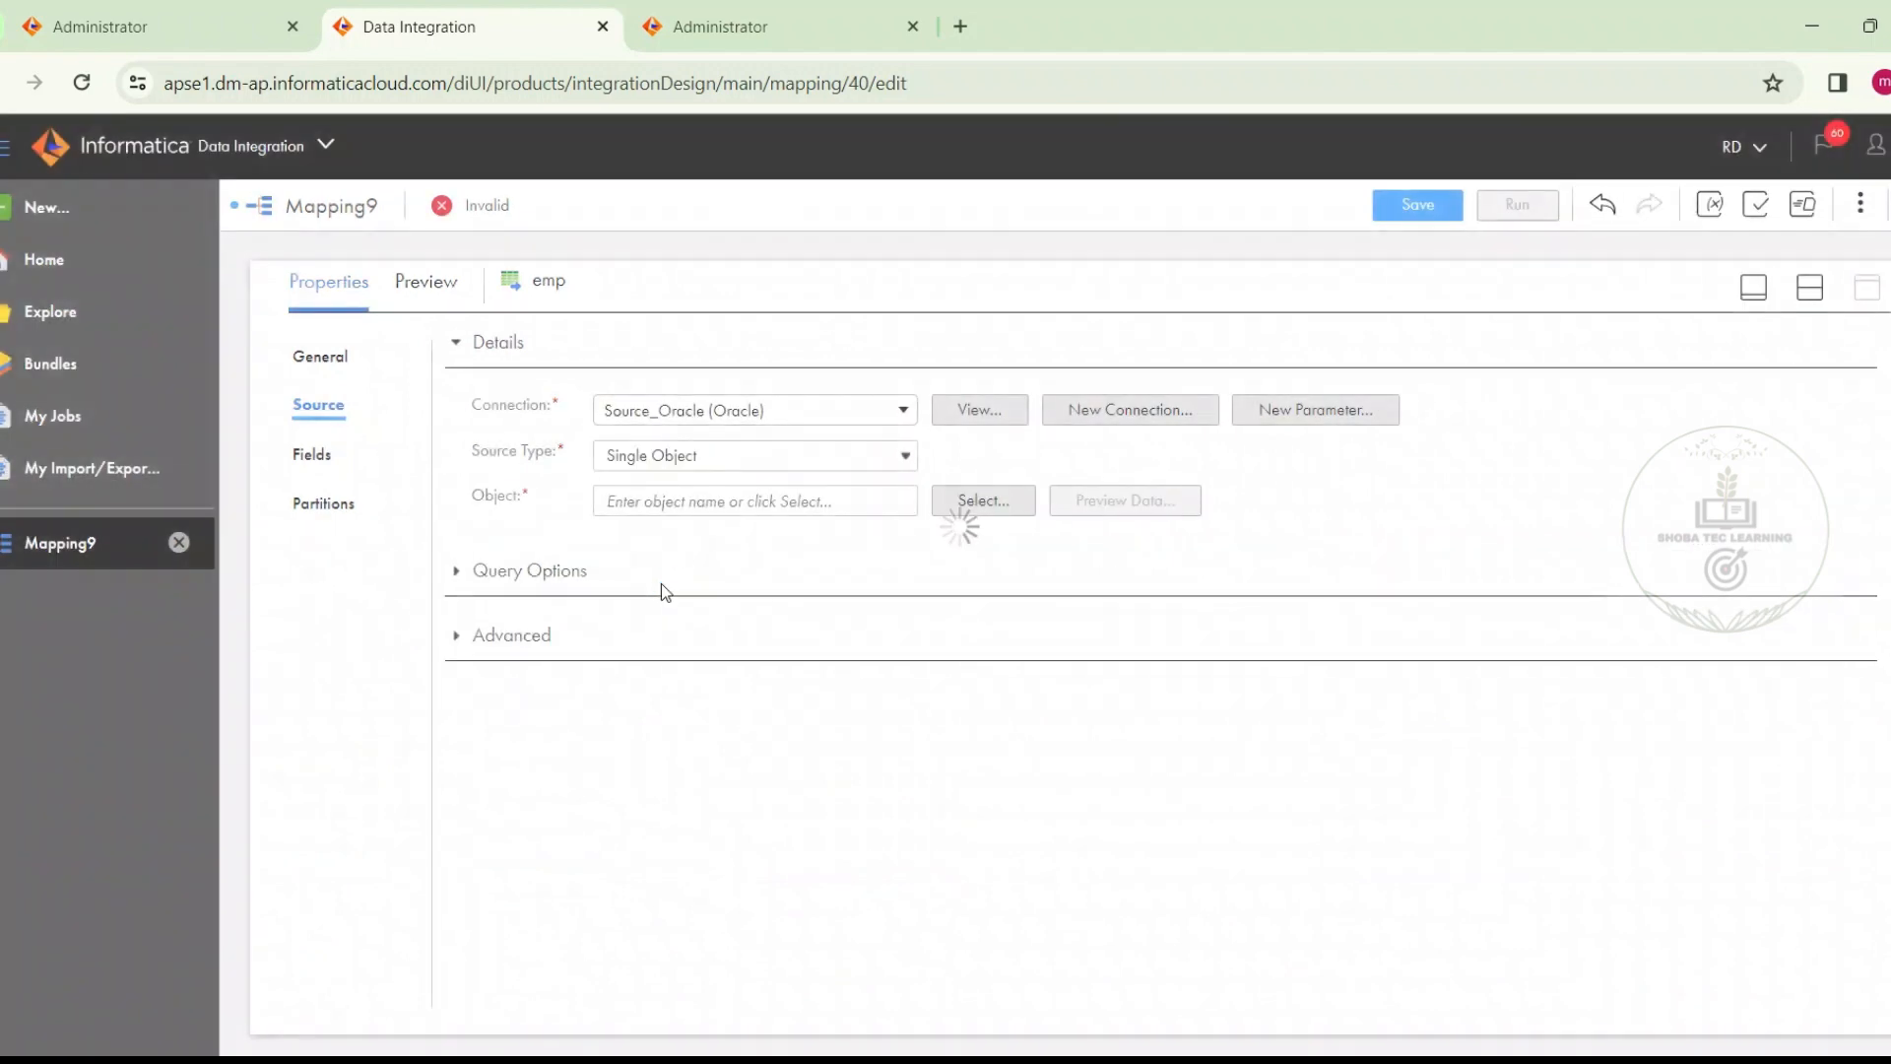
click(970, 500)
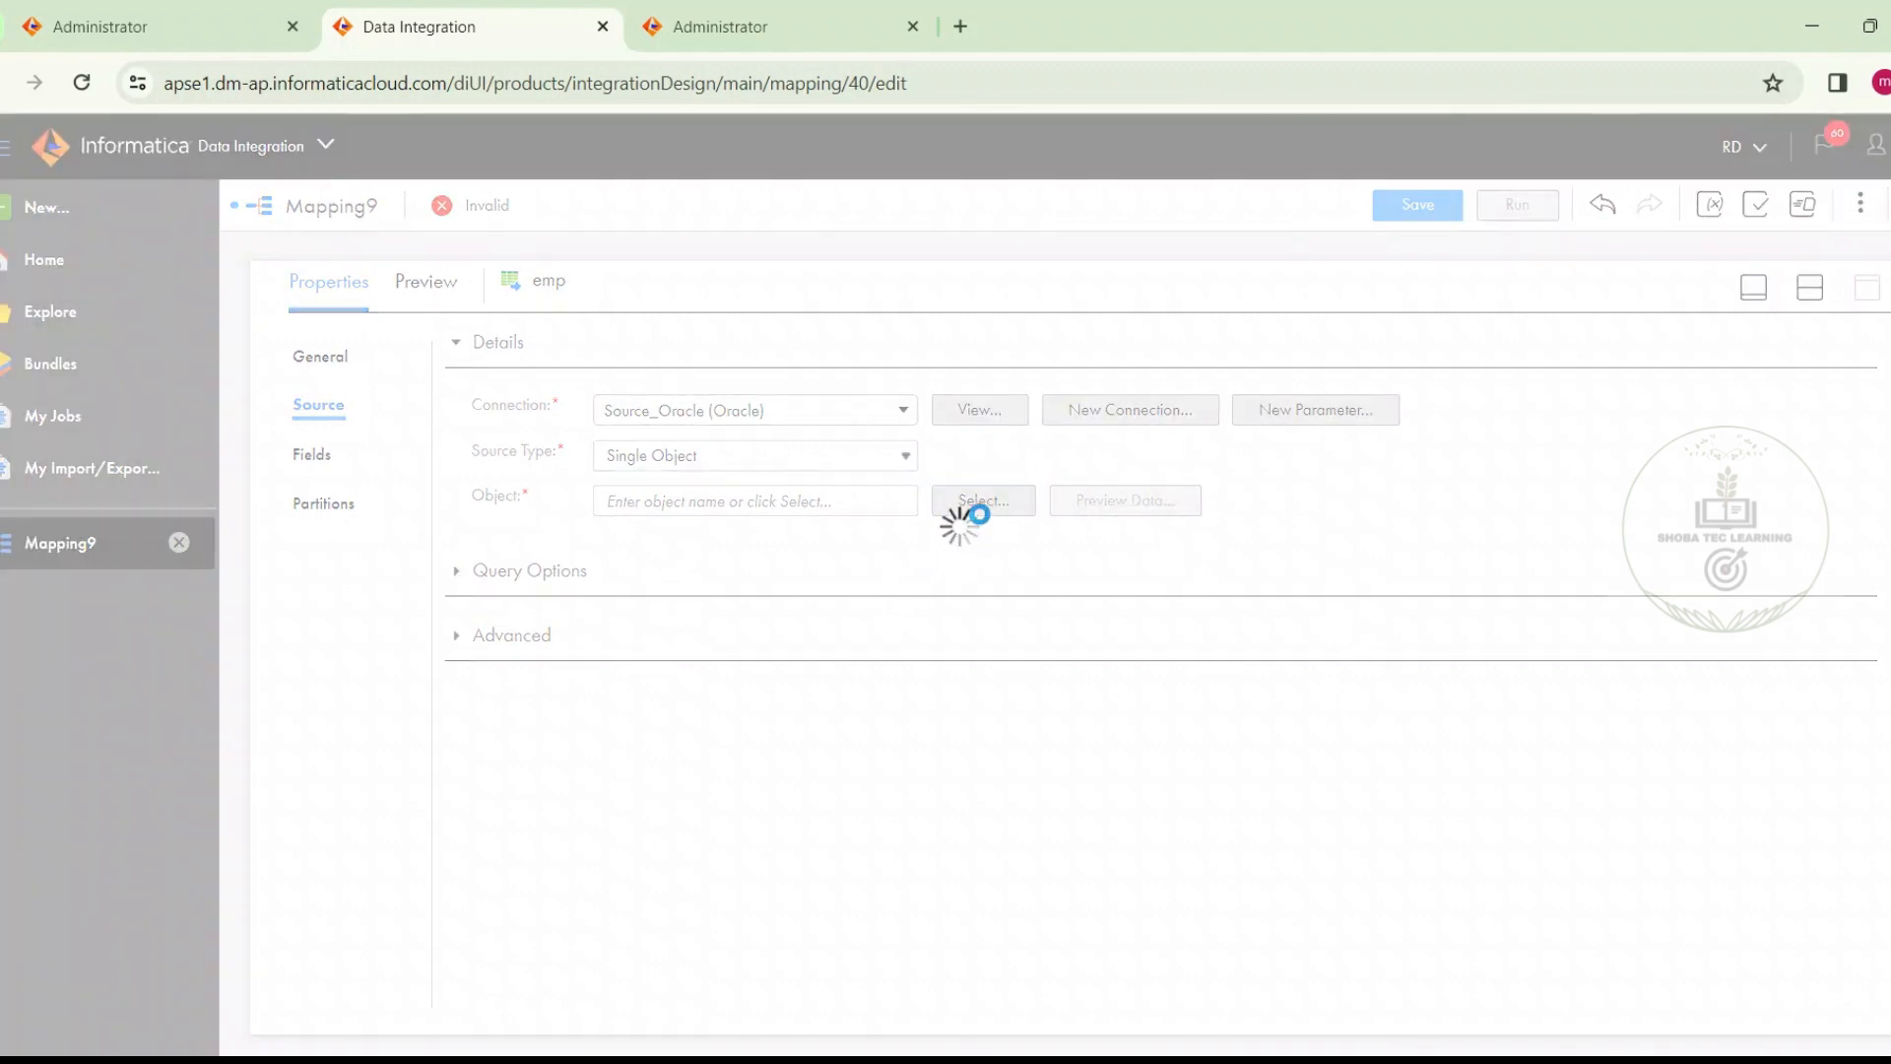
text(emp)
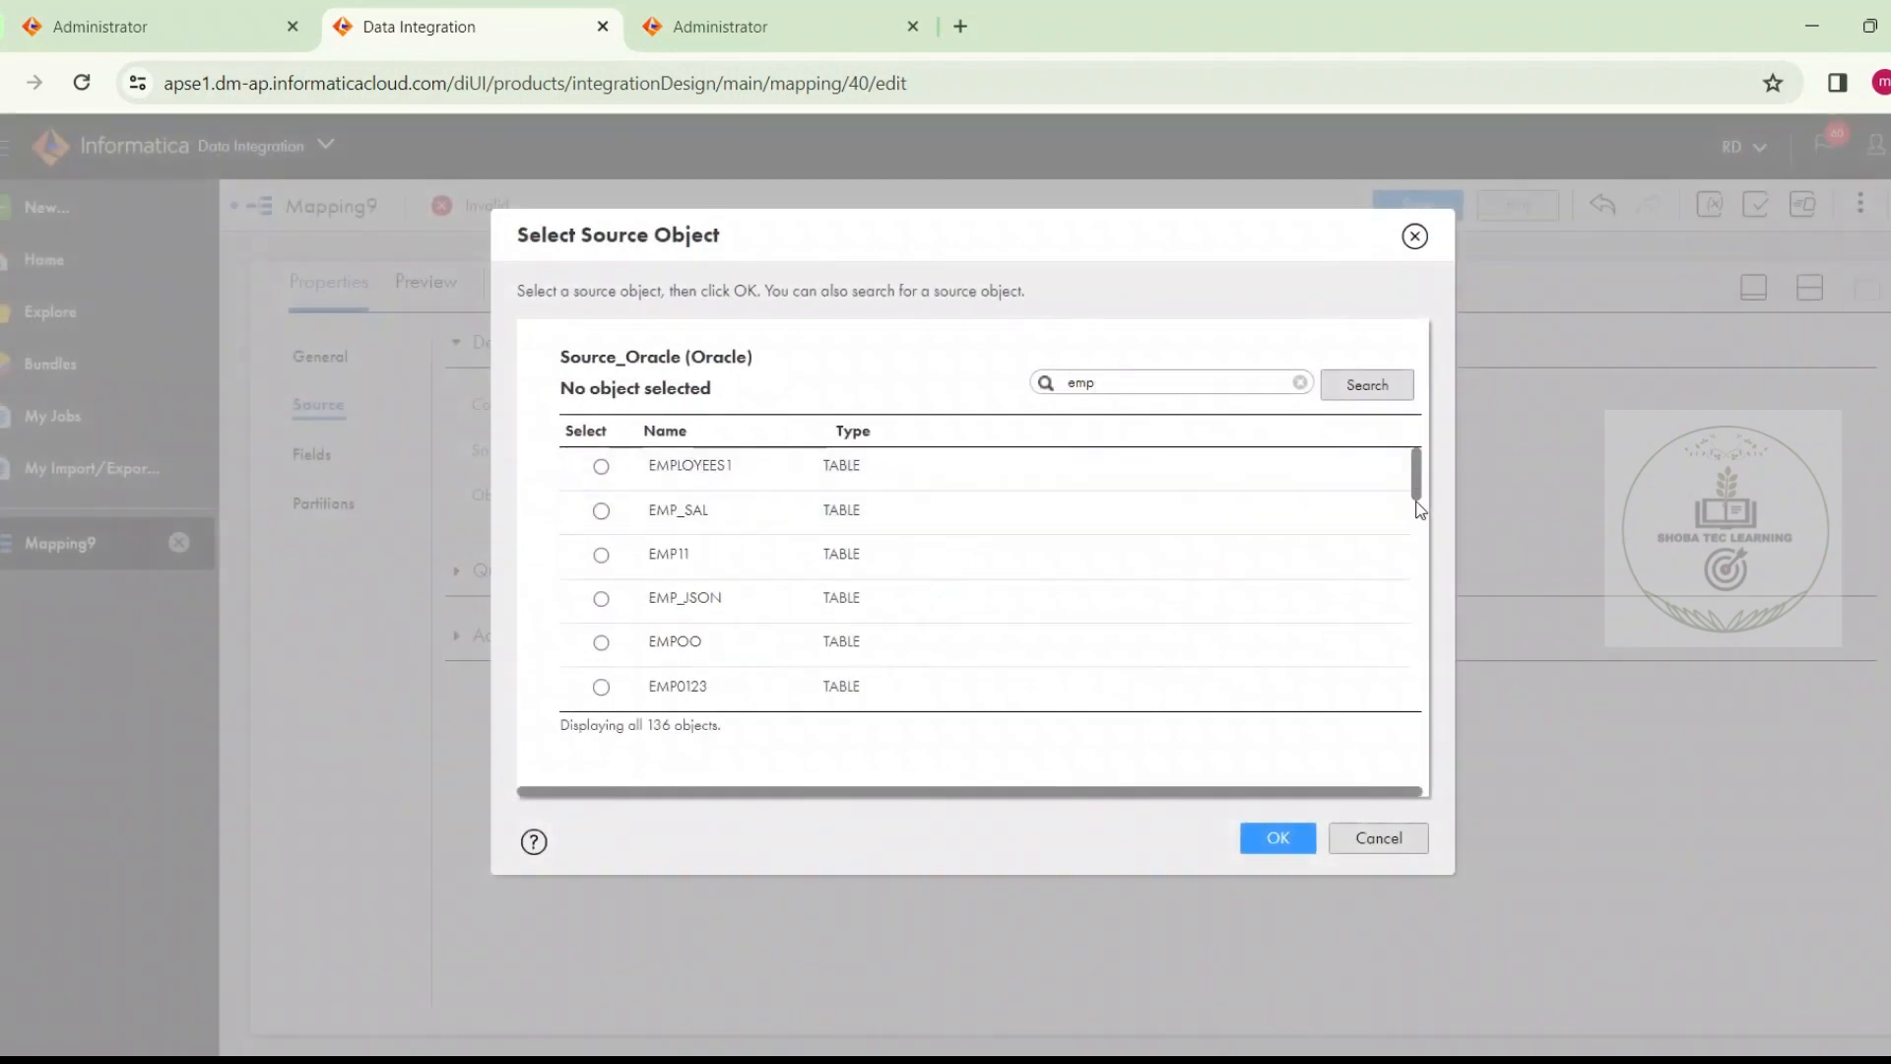
drag(1419, 509, 1415, 702)
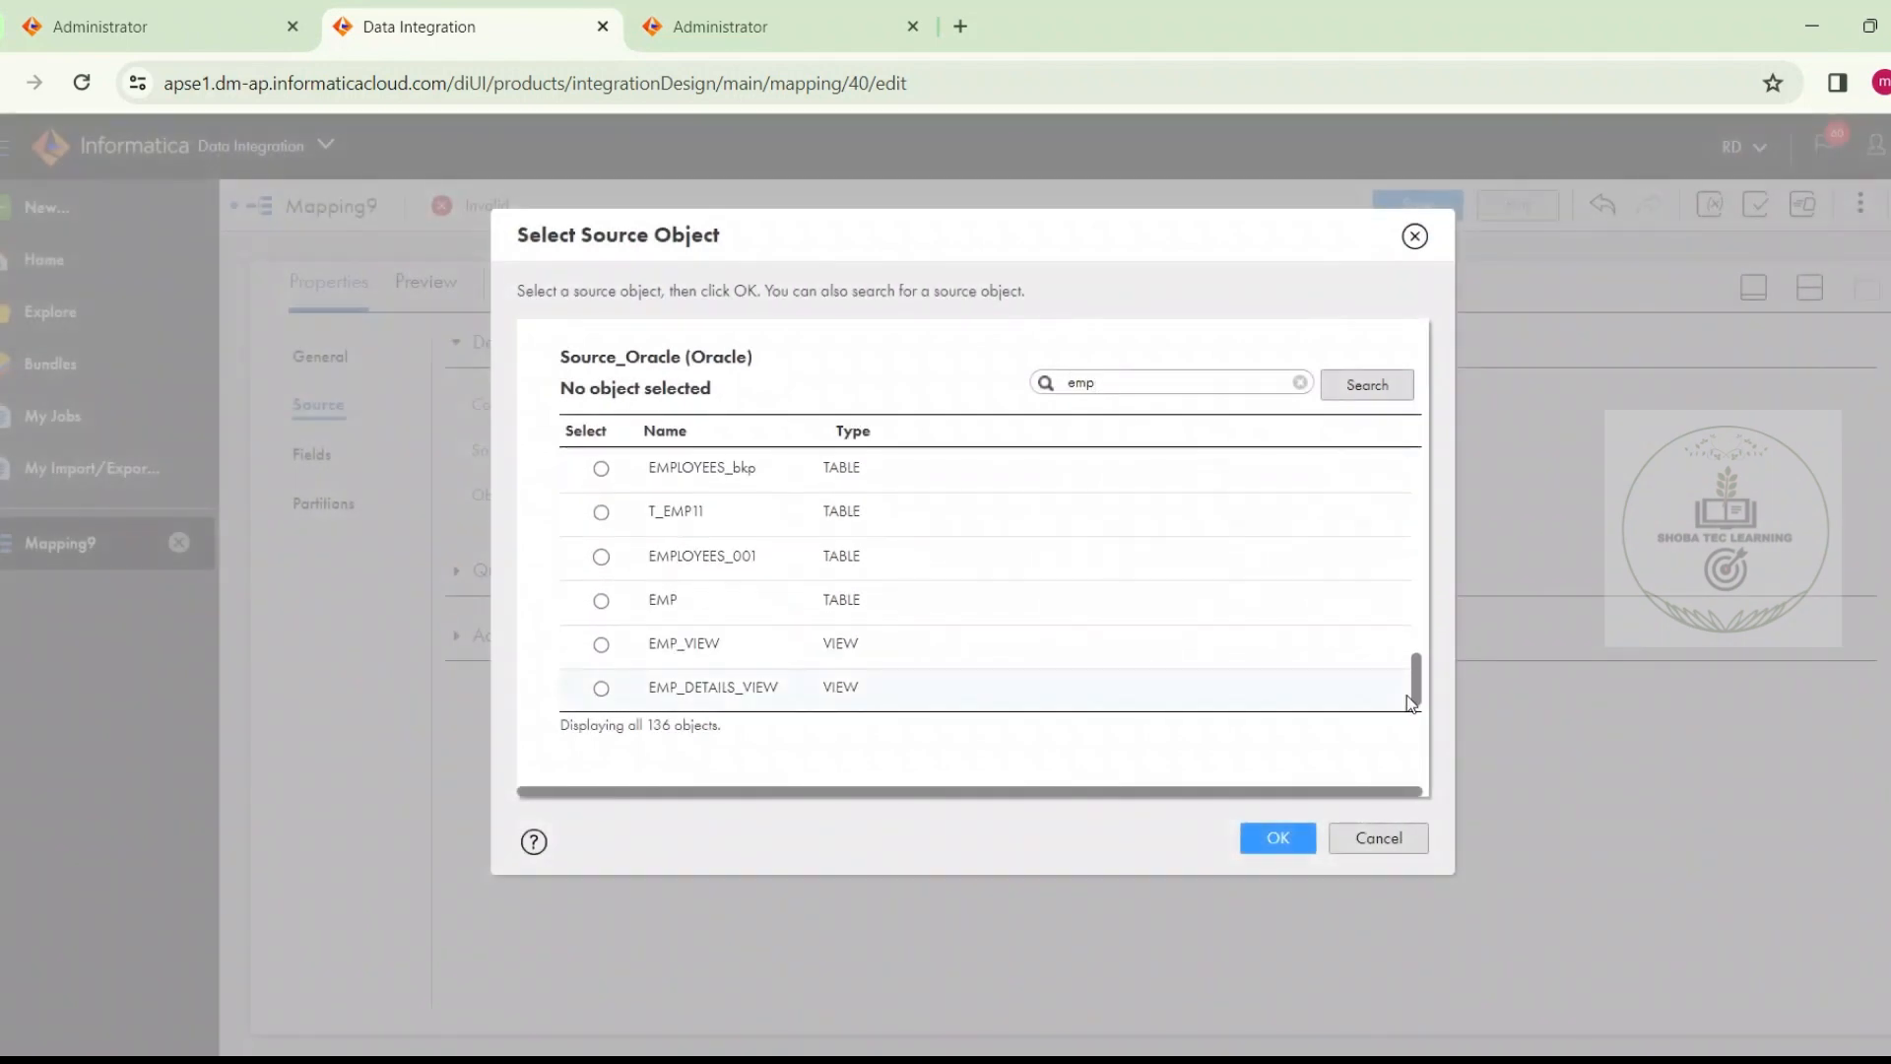
click(1258, 613)
click(1262, 836)
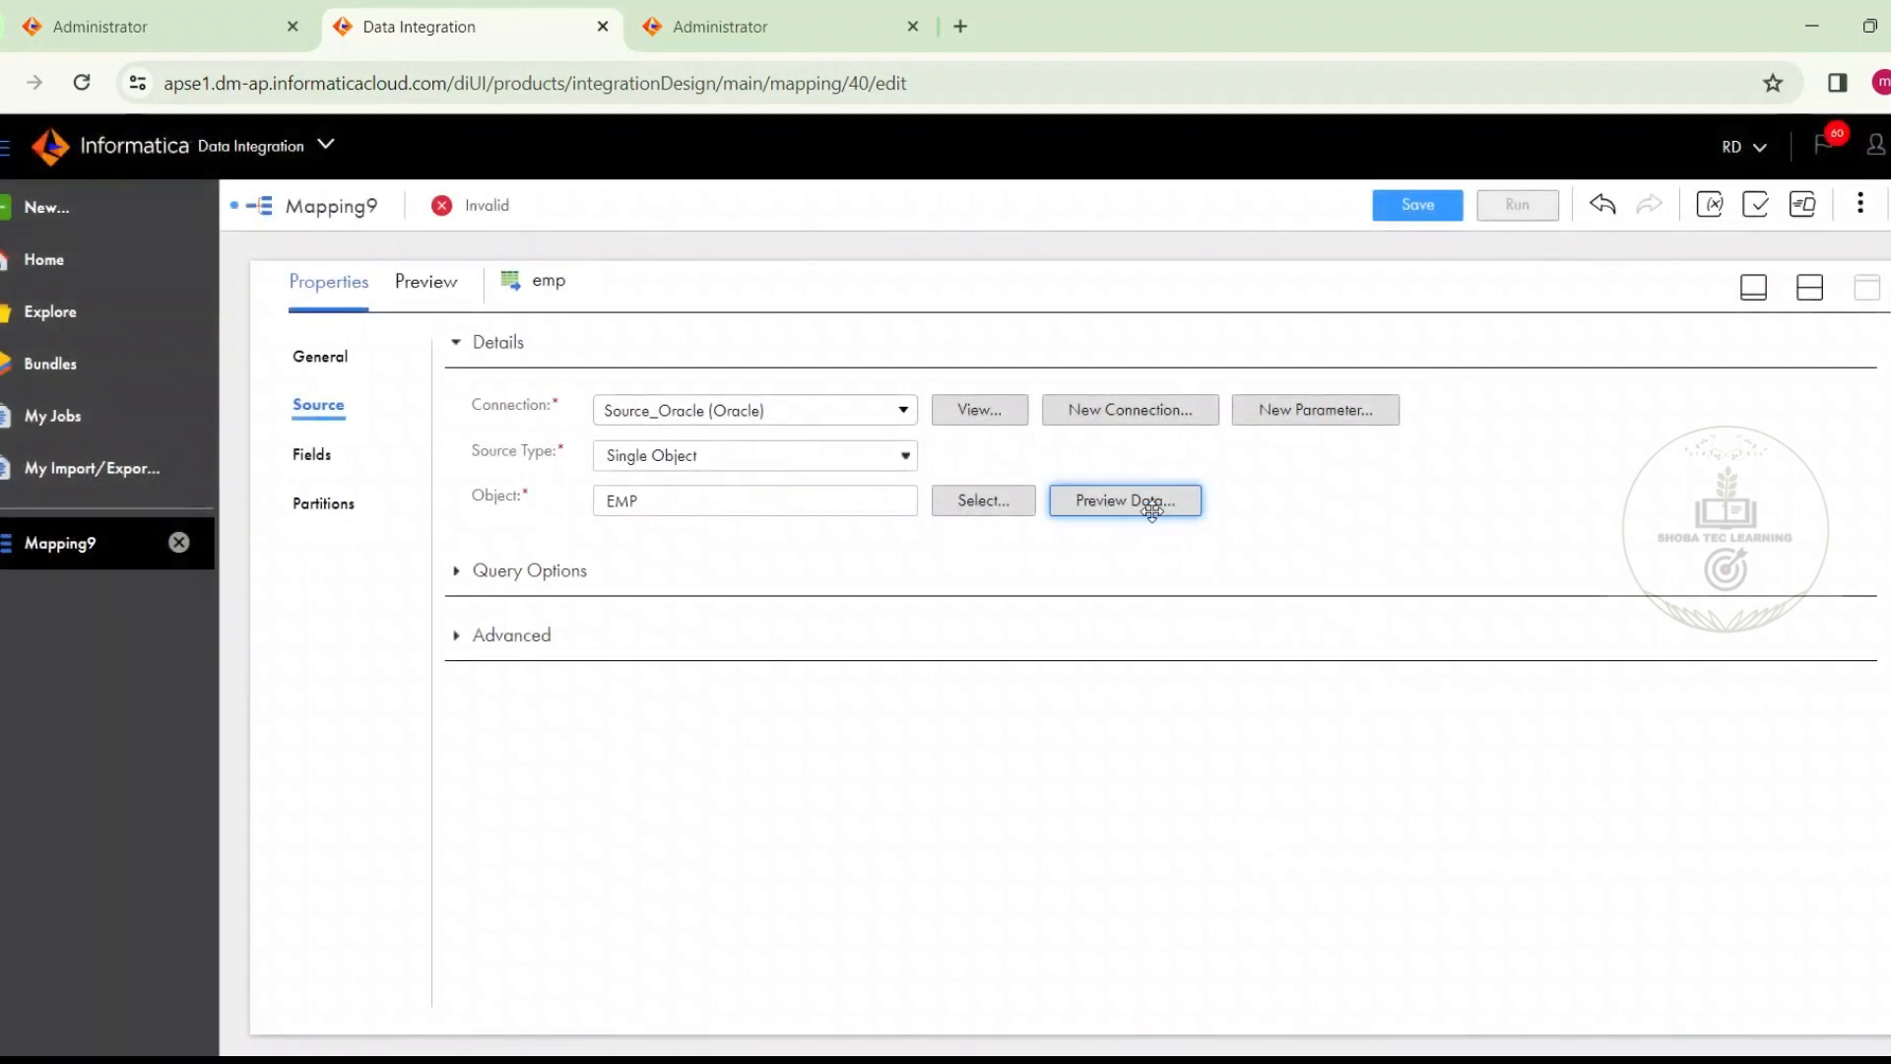
Preview the EMP source data and examine its REGION column values
click(1151, 504)
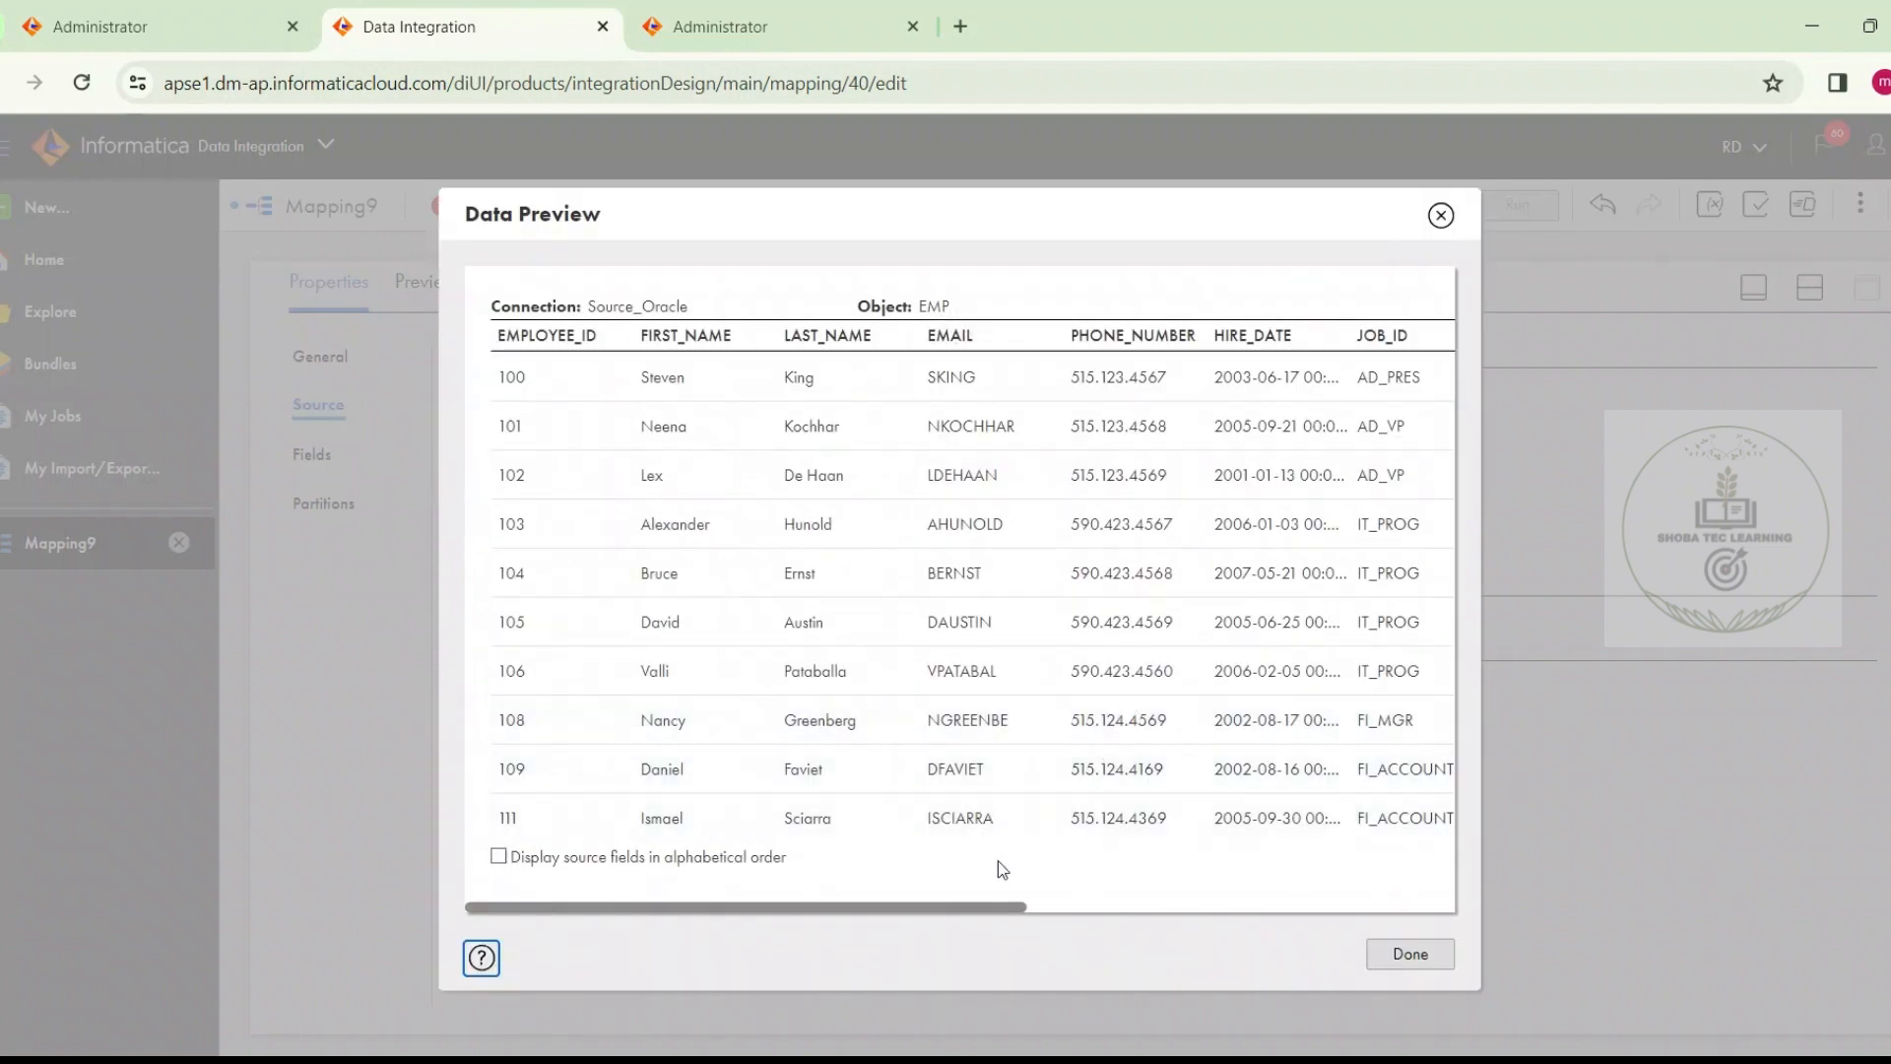
drag(984, 904, 1408, 870)
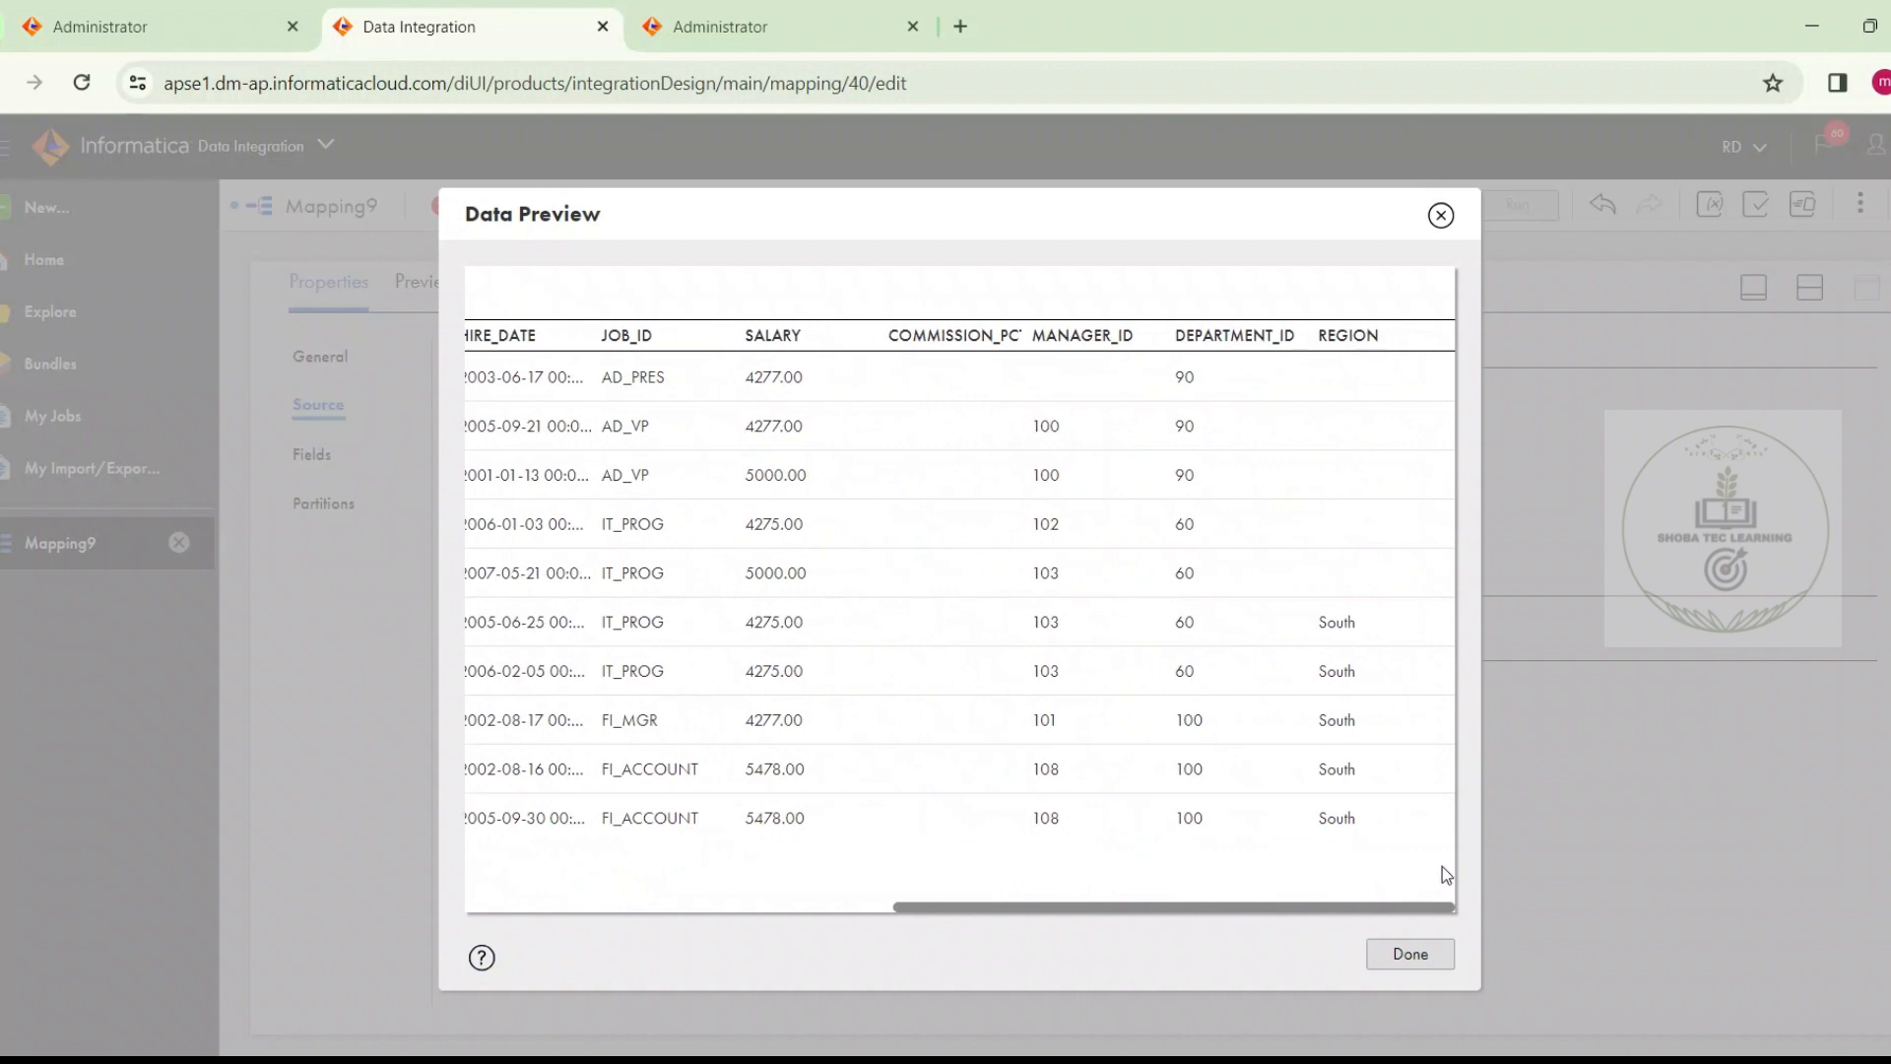
drag(1389, 439, 1388, 849)
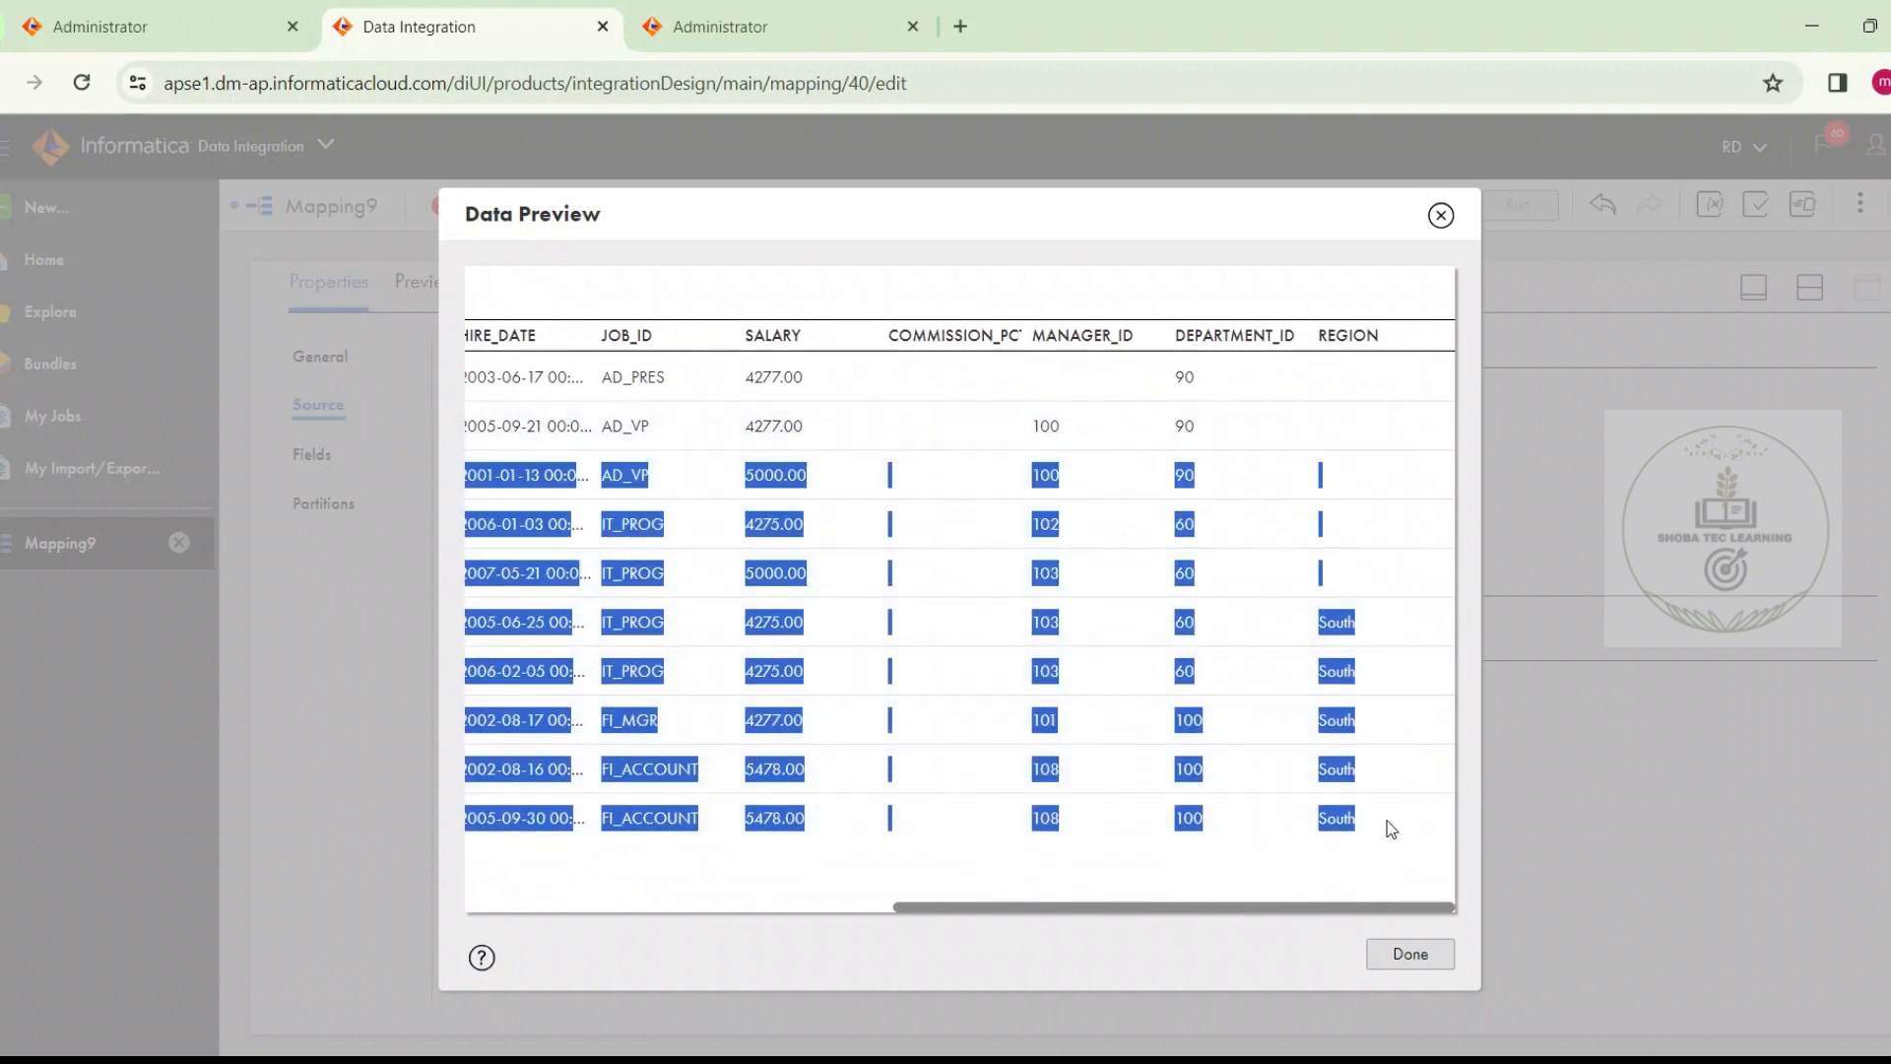
click(1443, 217)
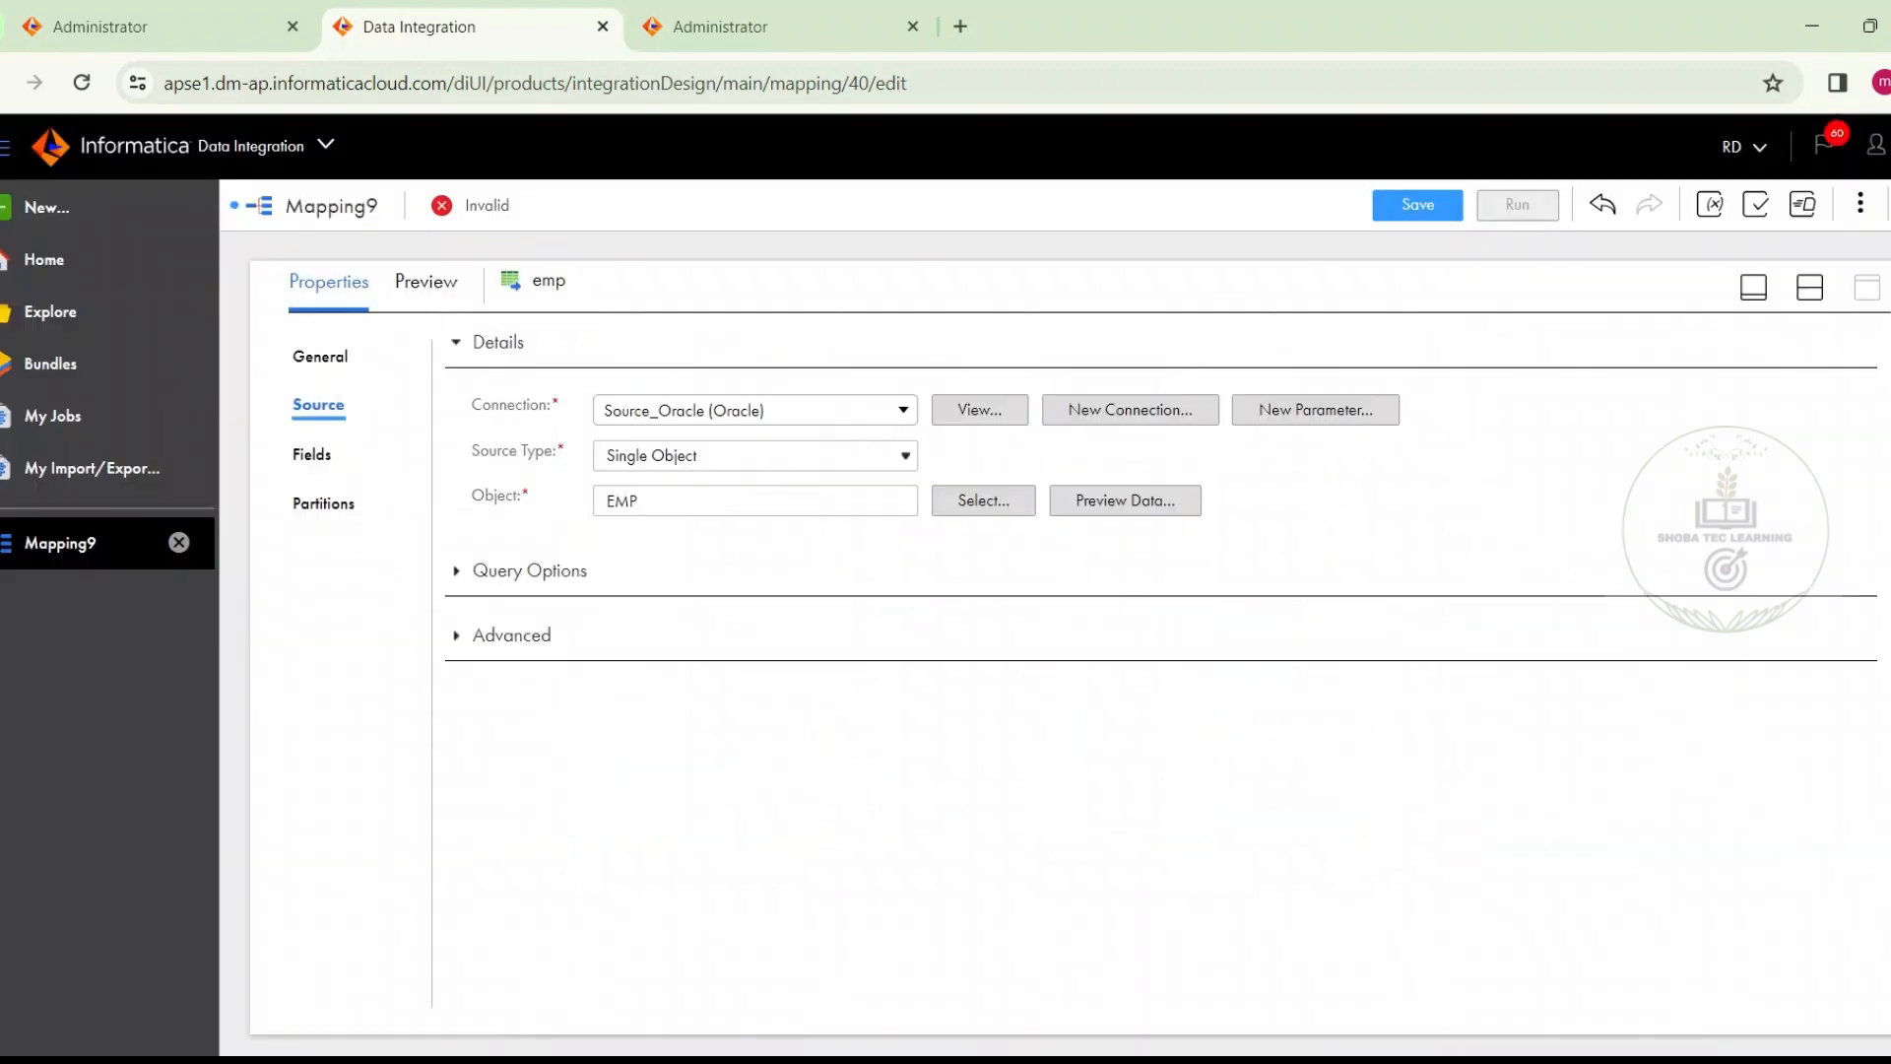
Insert a Router transformation between the emp source and the Target in the mapping
click(1809, 287)
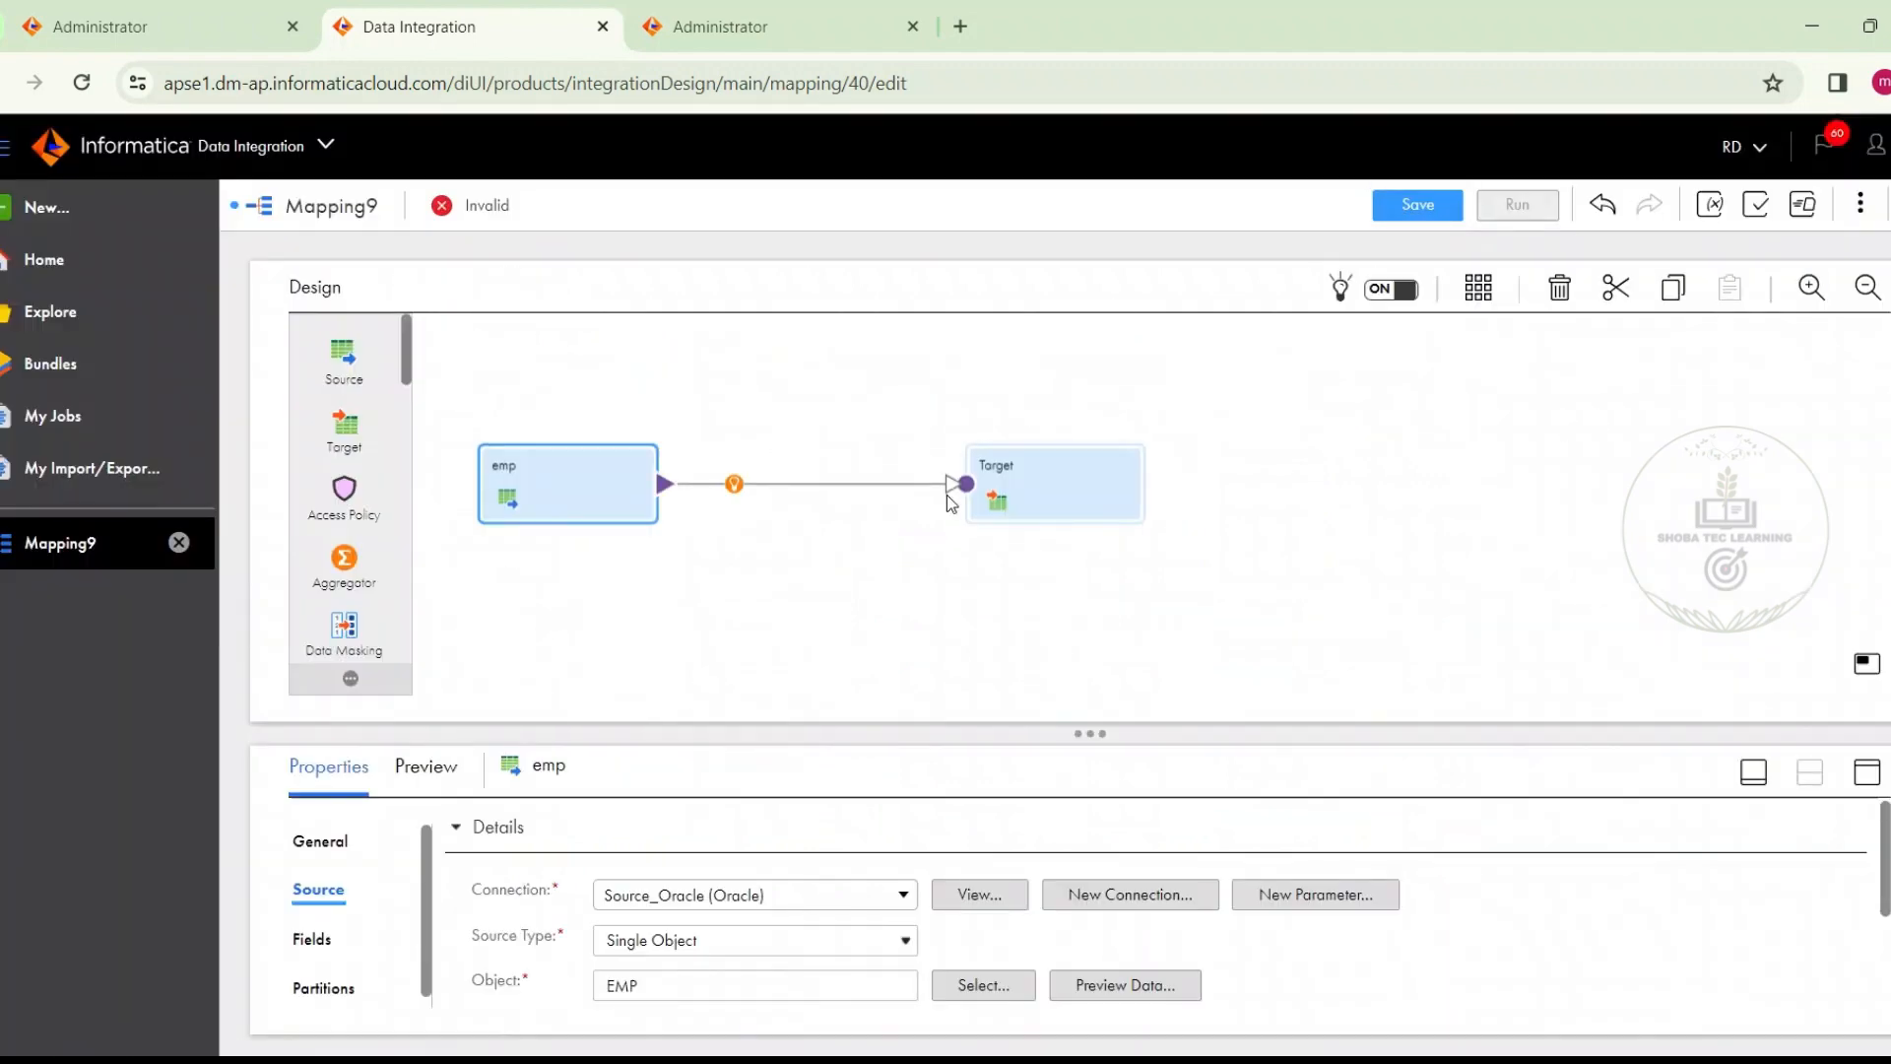
click(729, 483)
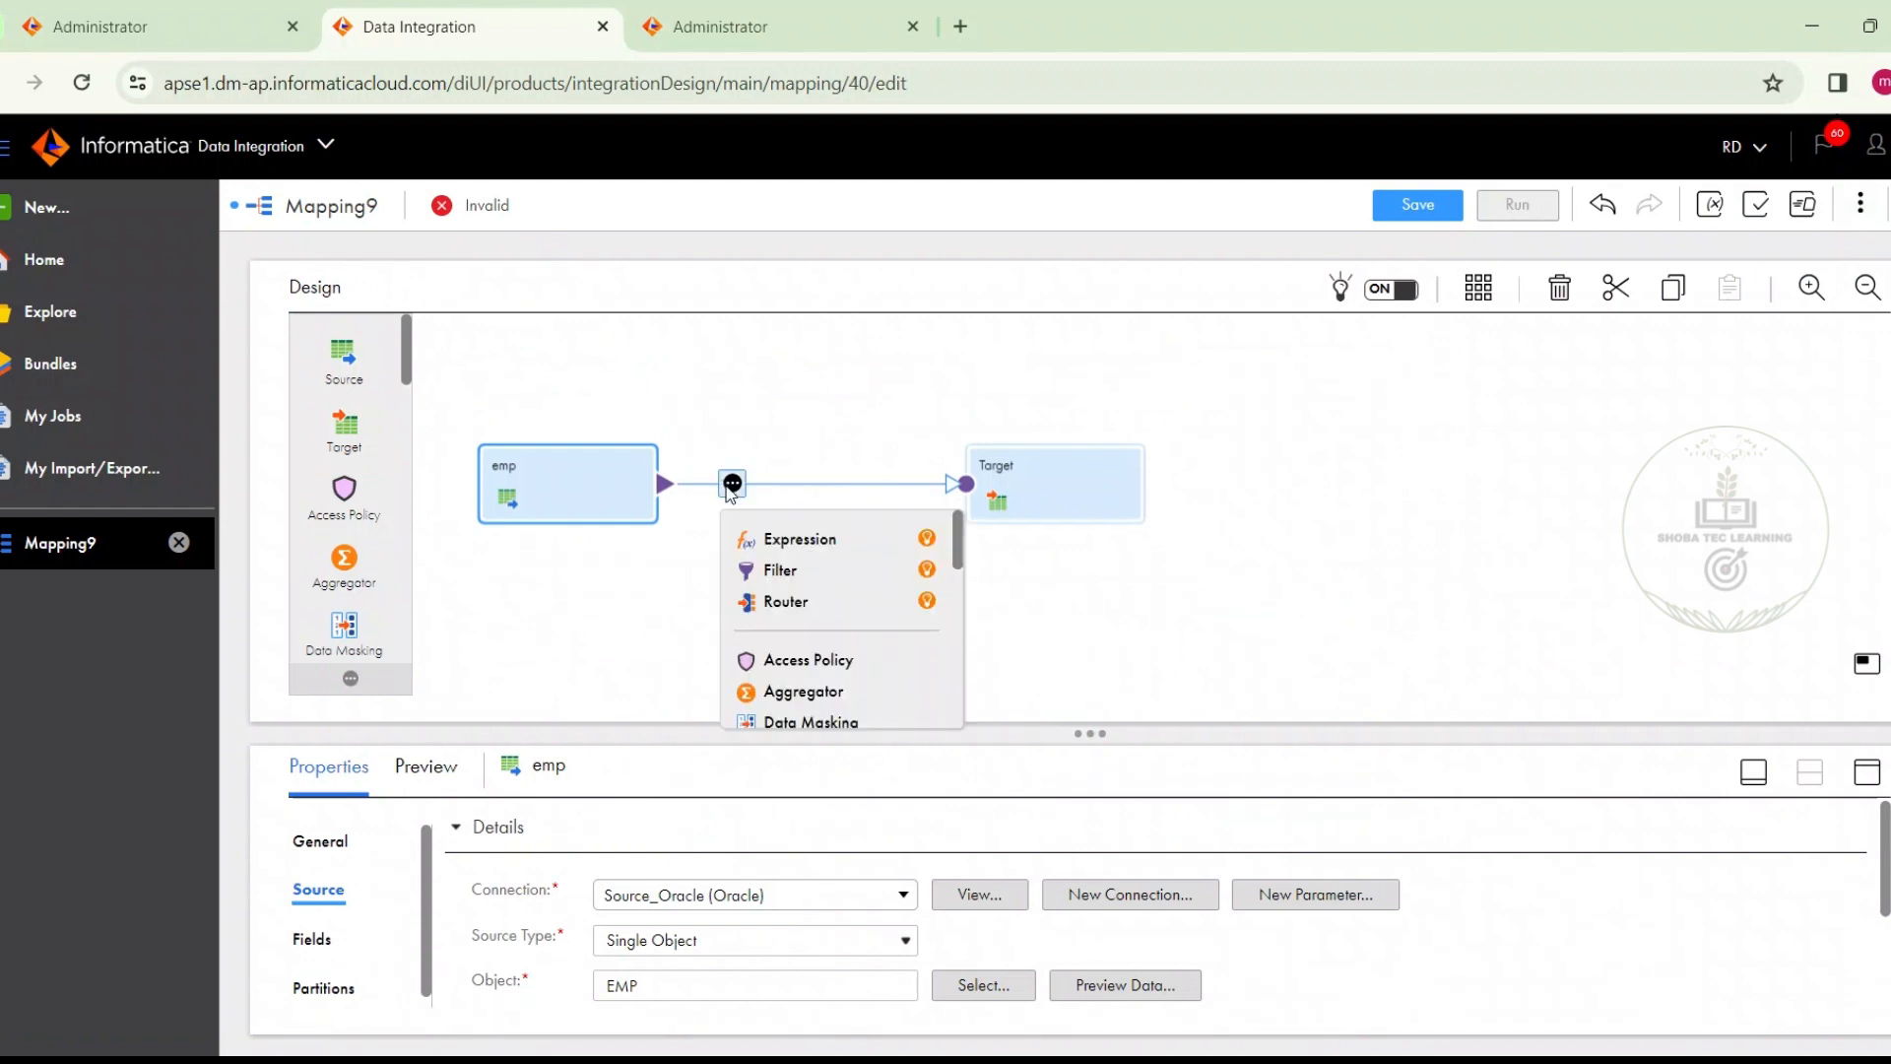
click(768, 602)
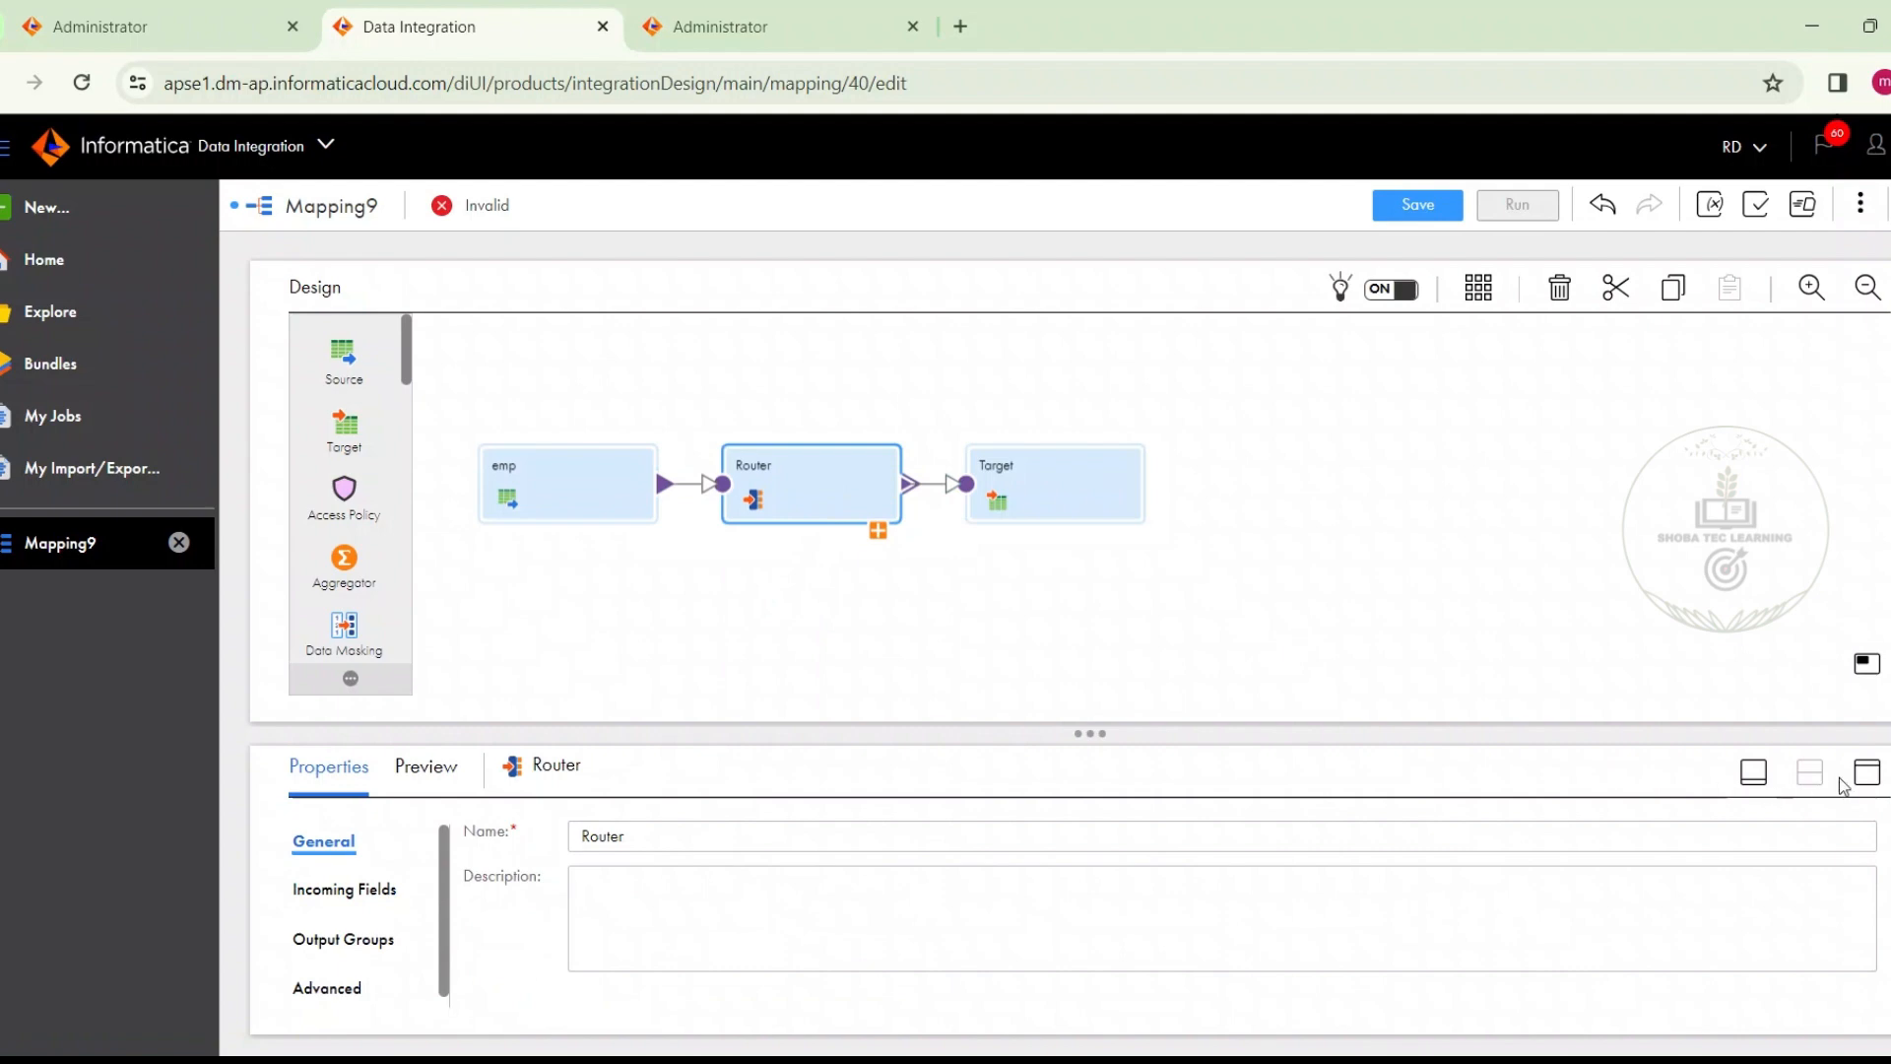
Rename the Router transformation as Region_data
click(1866, 774)
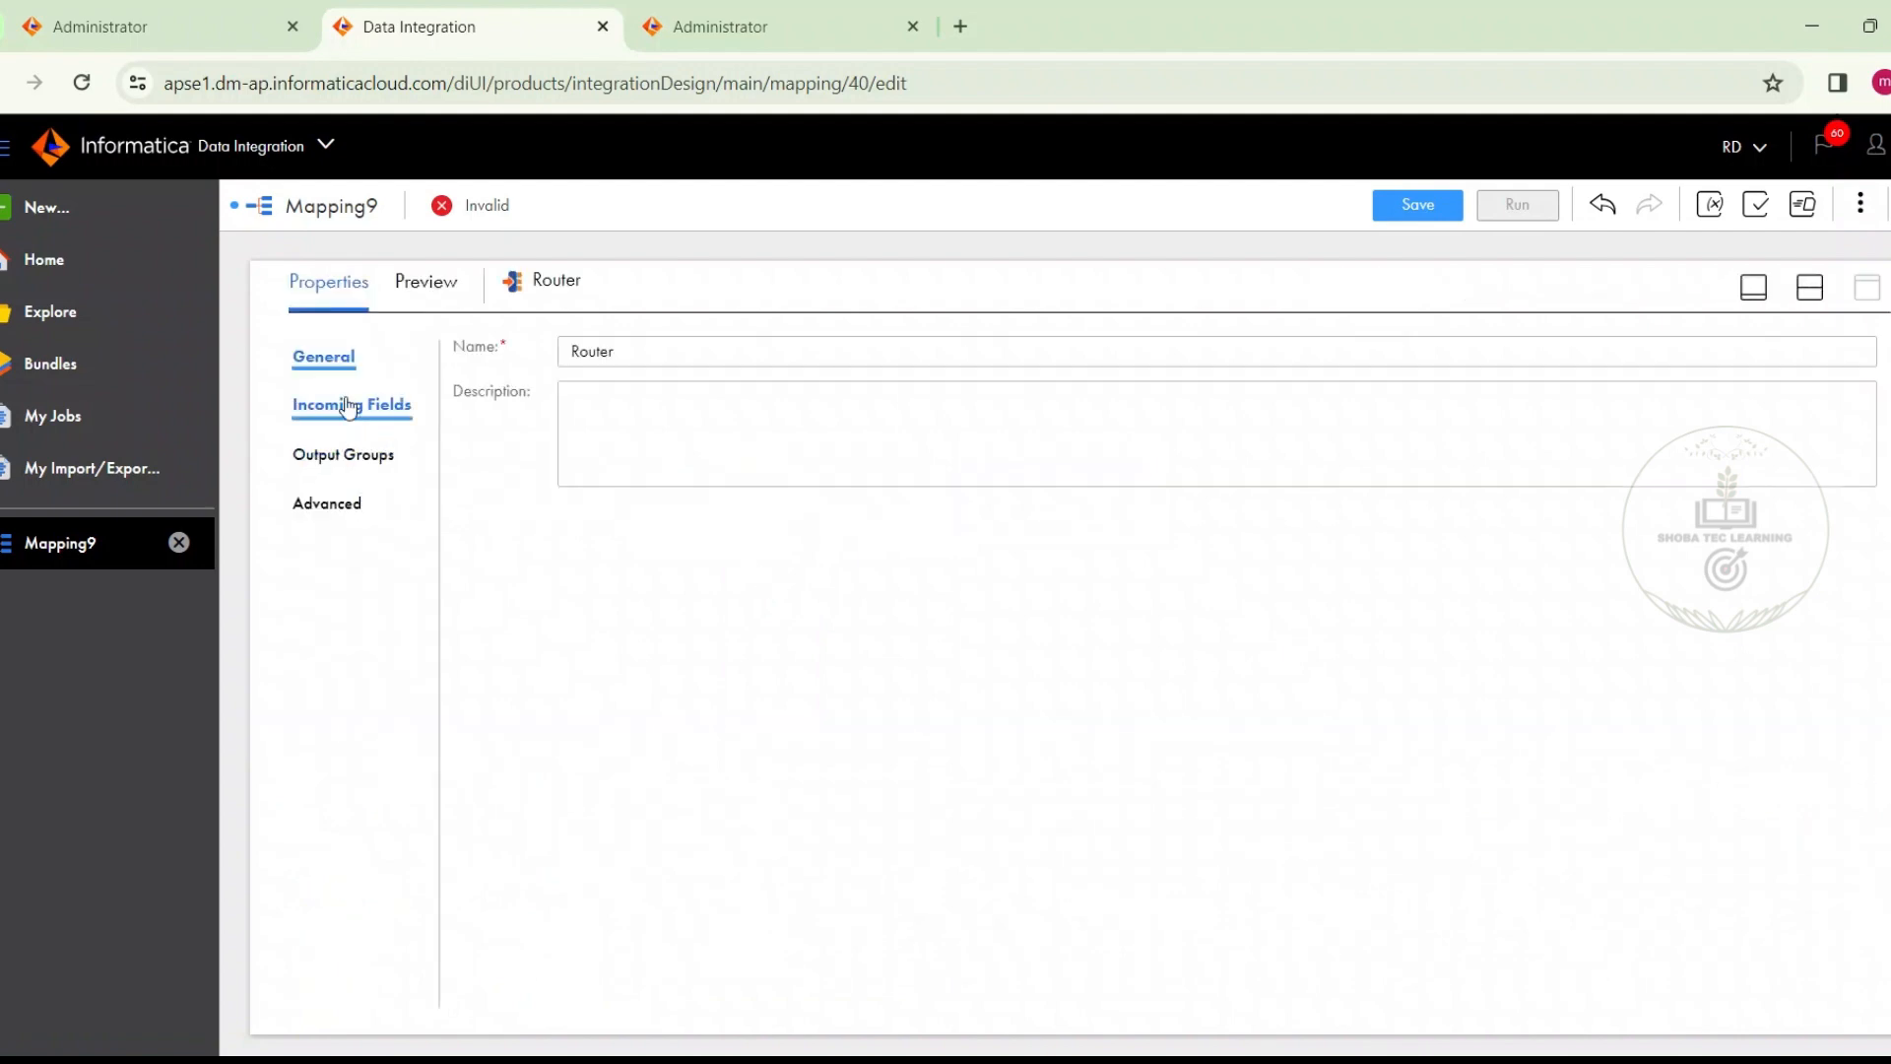
drag(675, 351, 527, 365)
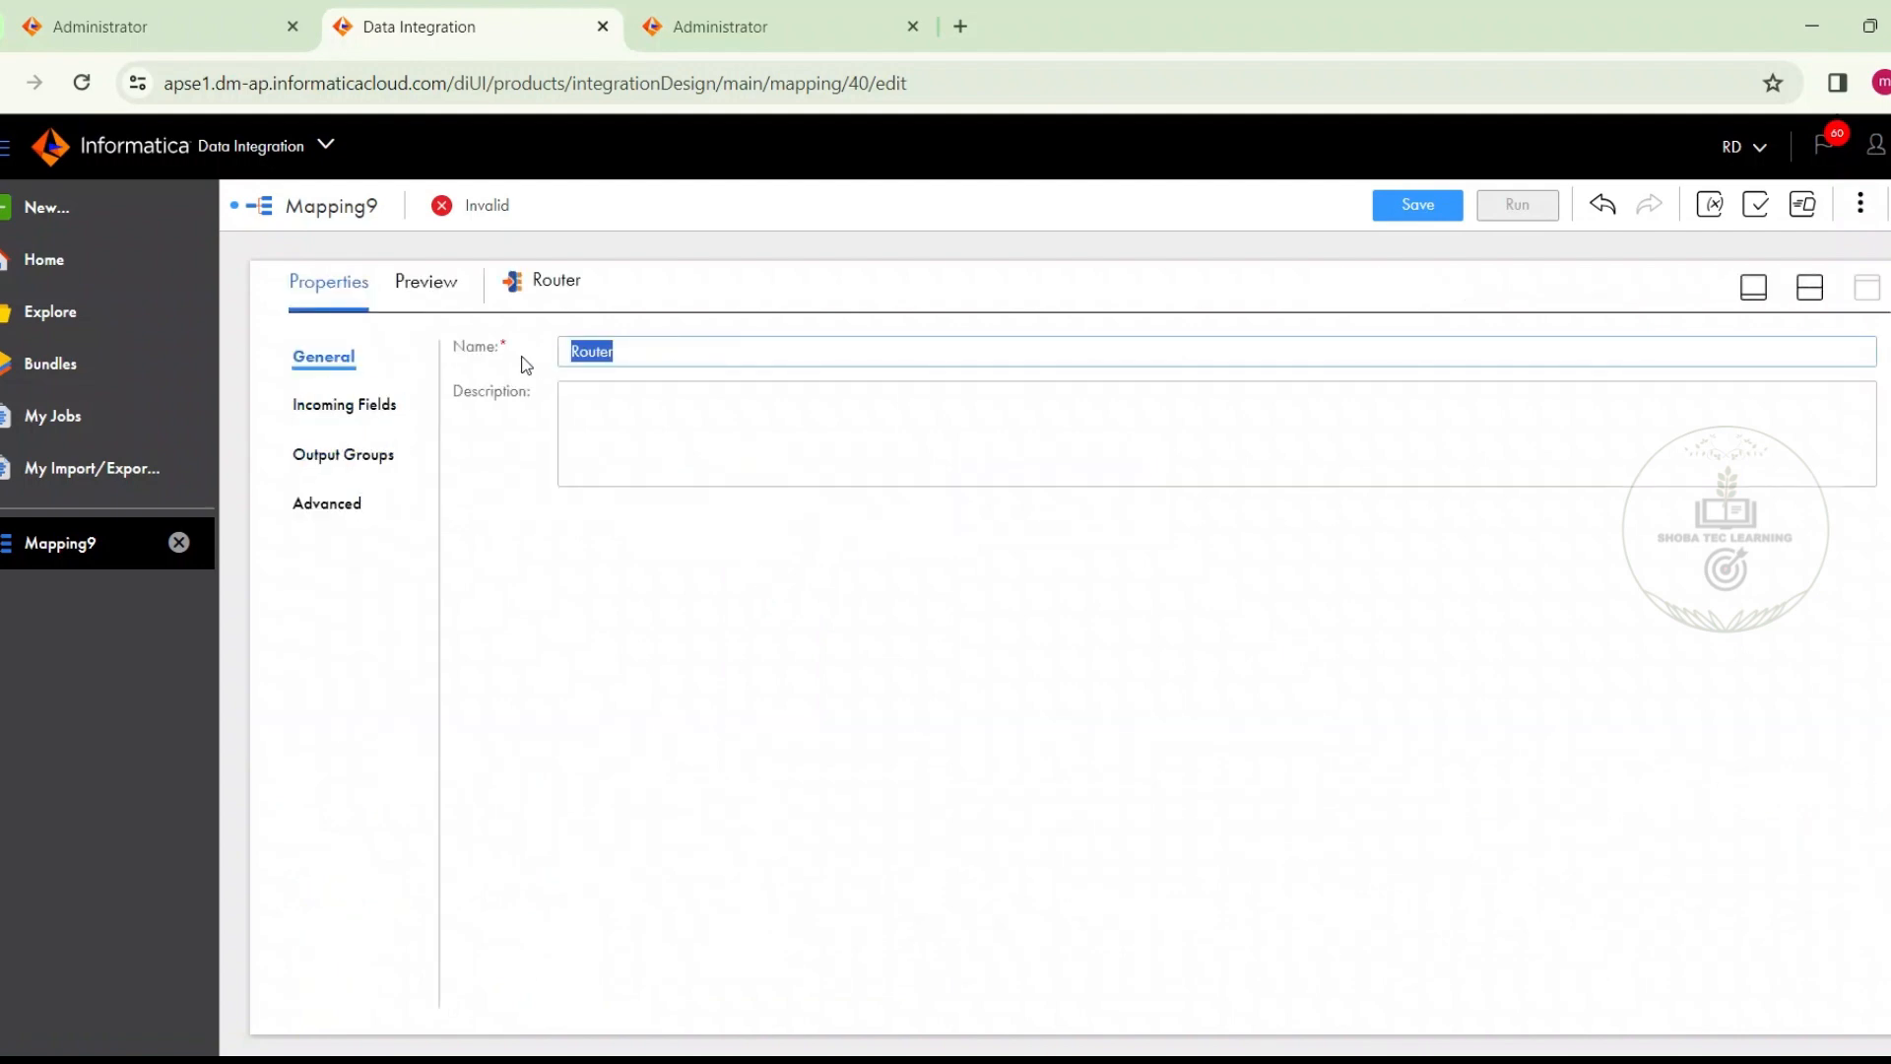
text(Re)
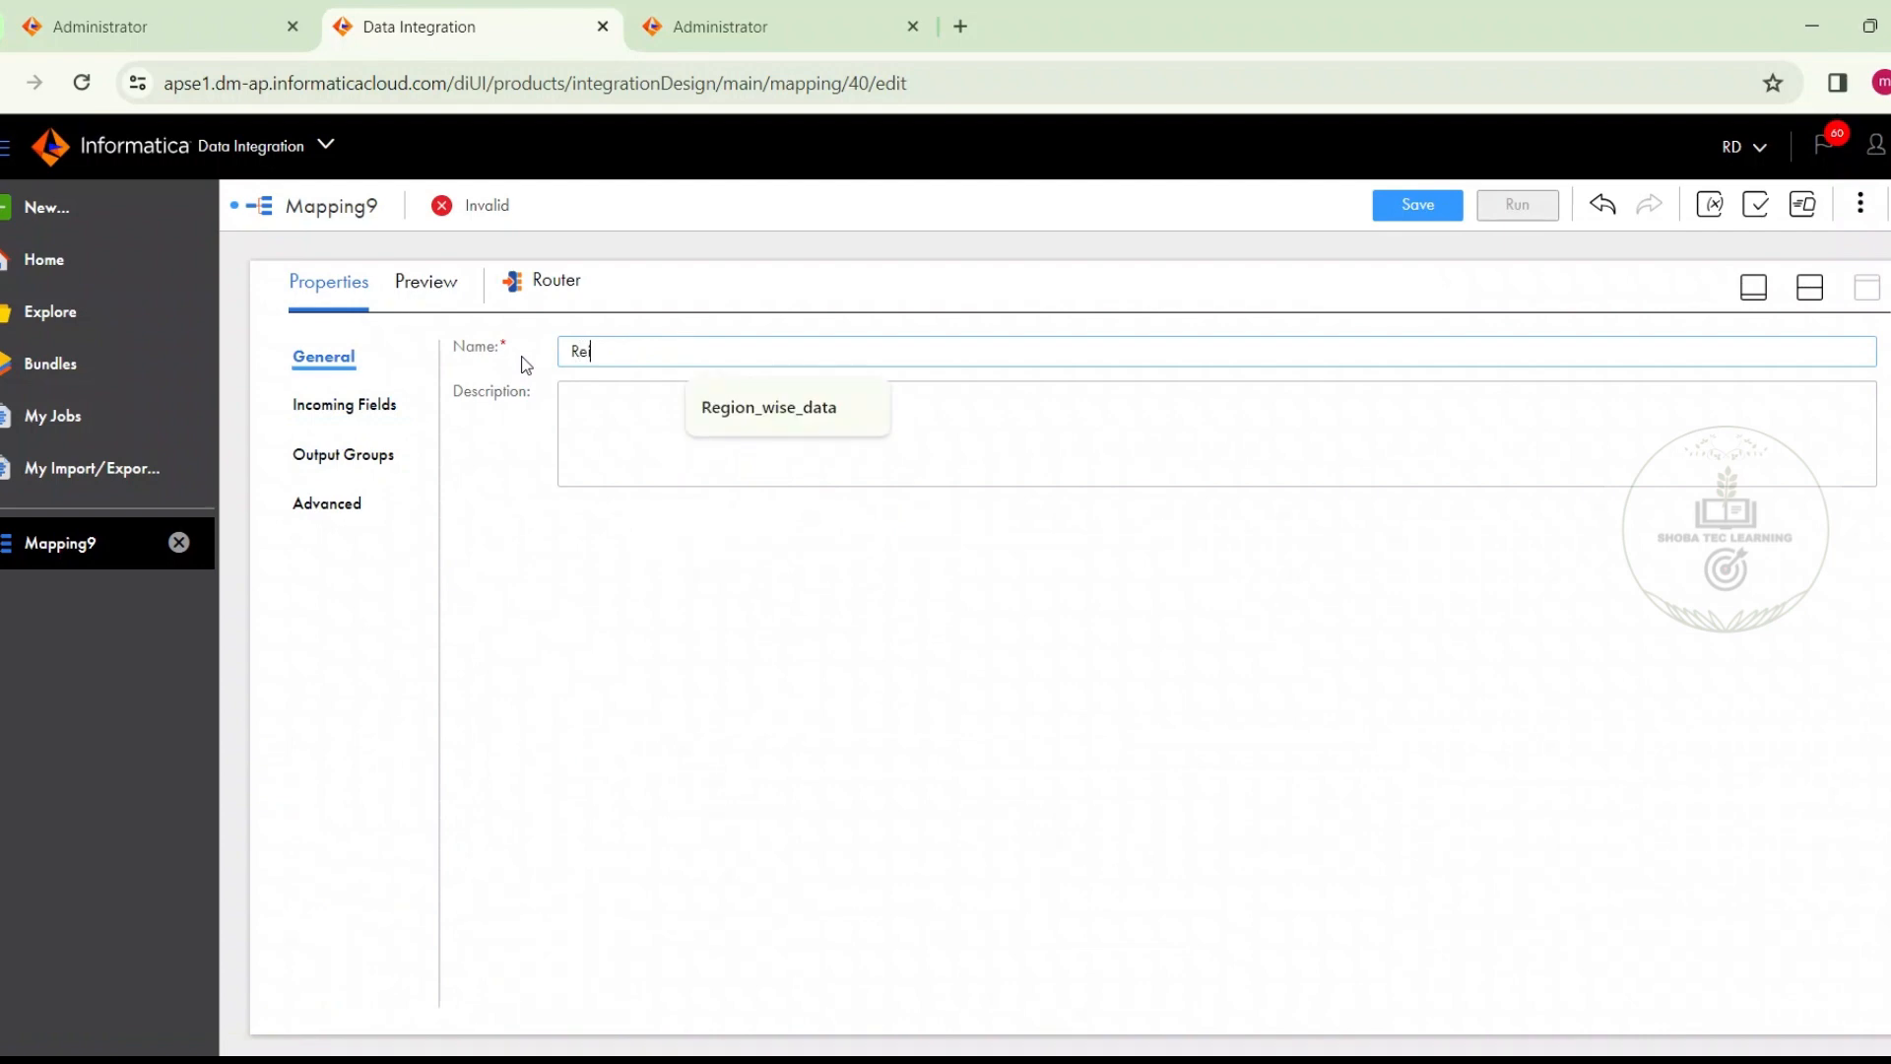
text(gion_data)
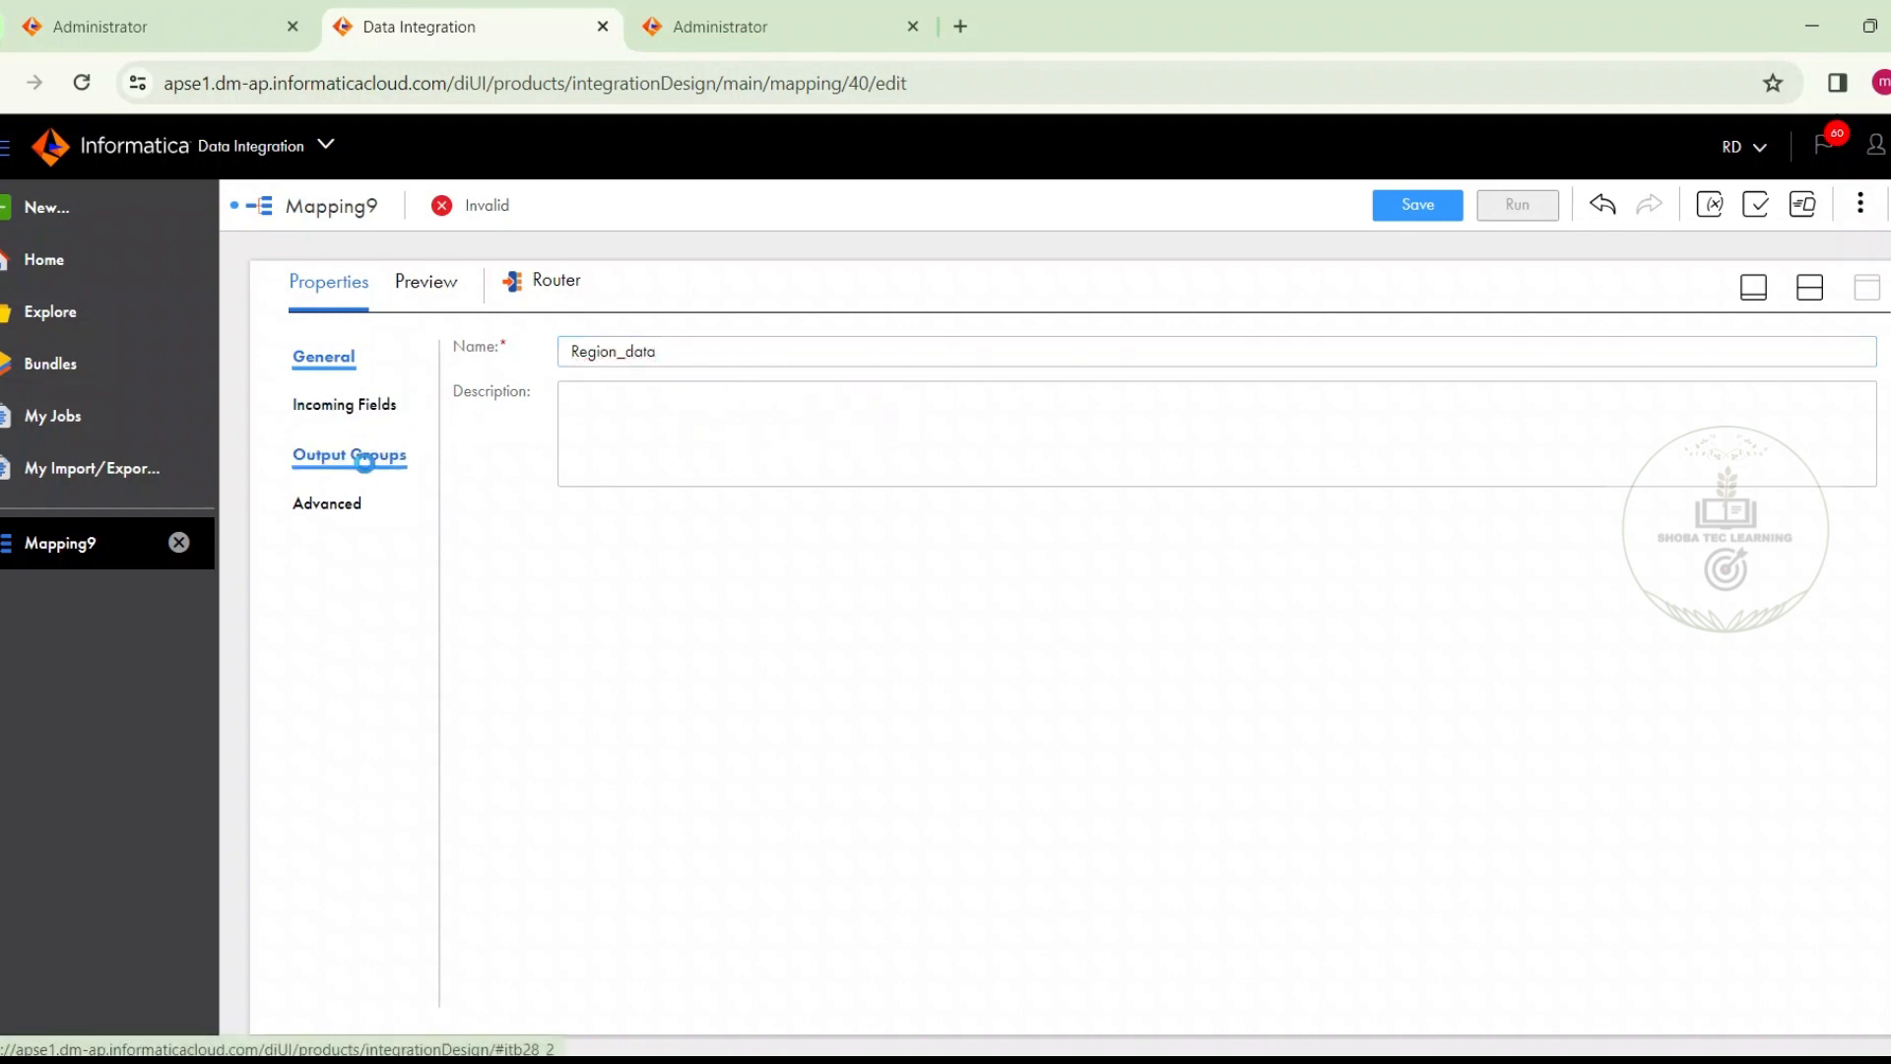
Add four new output groups to the Region_data router in addition to the default group
click(363, 456)
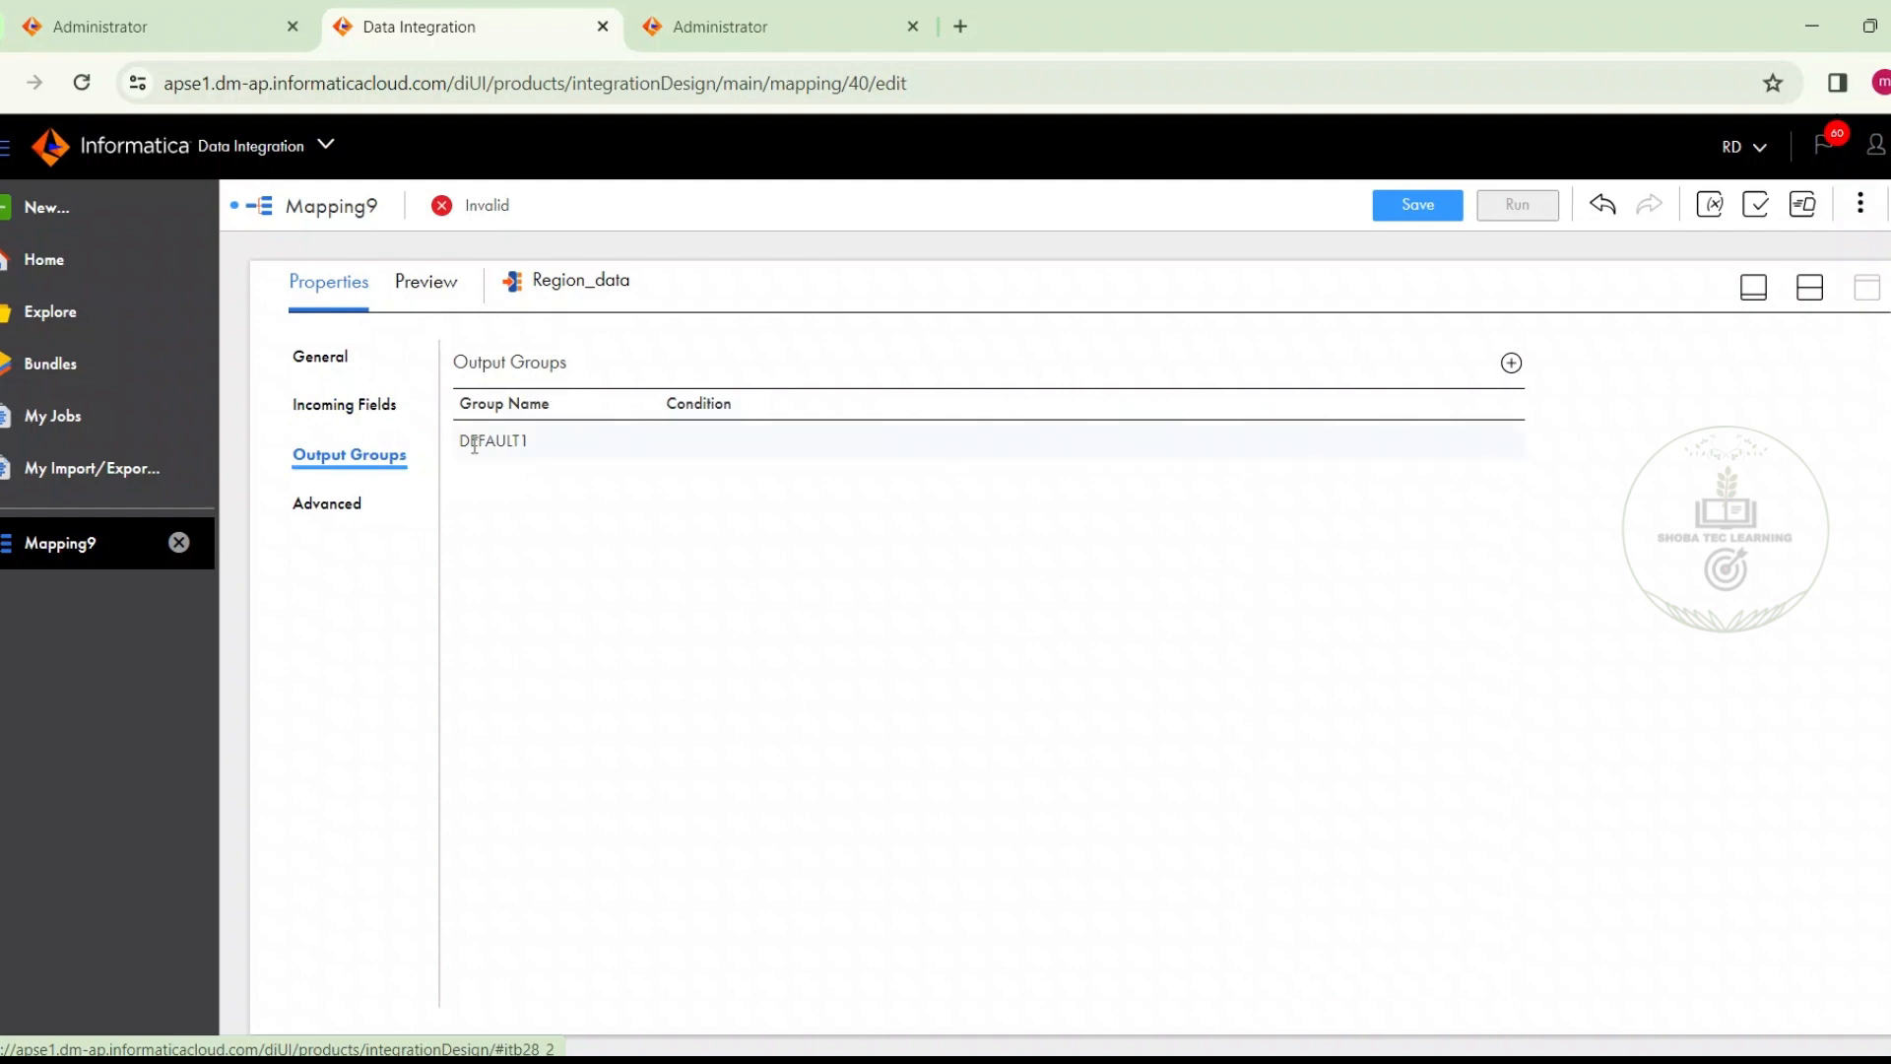
click(540, 455)
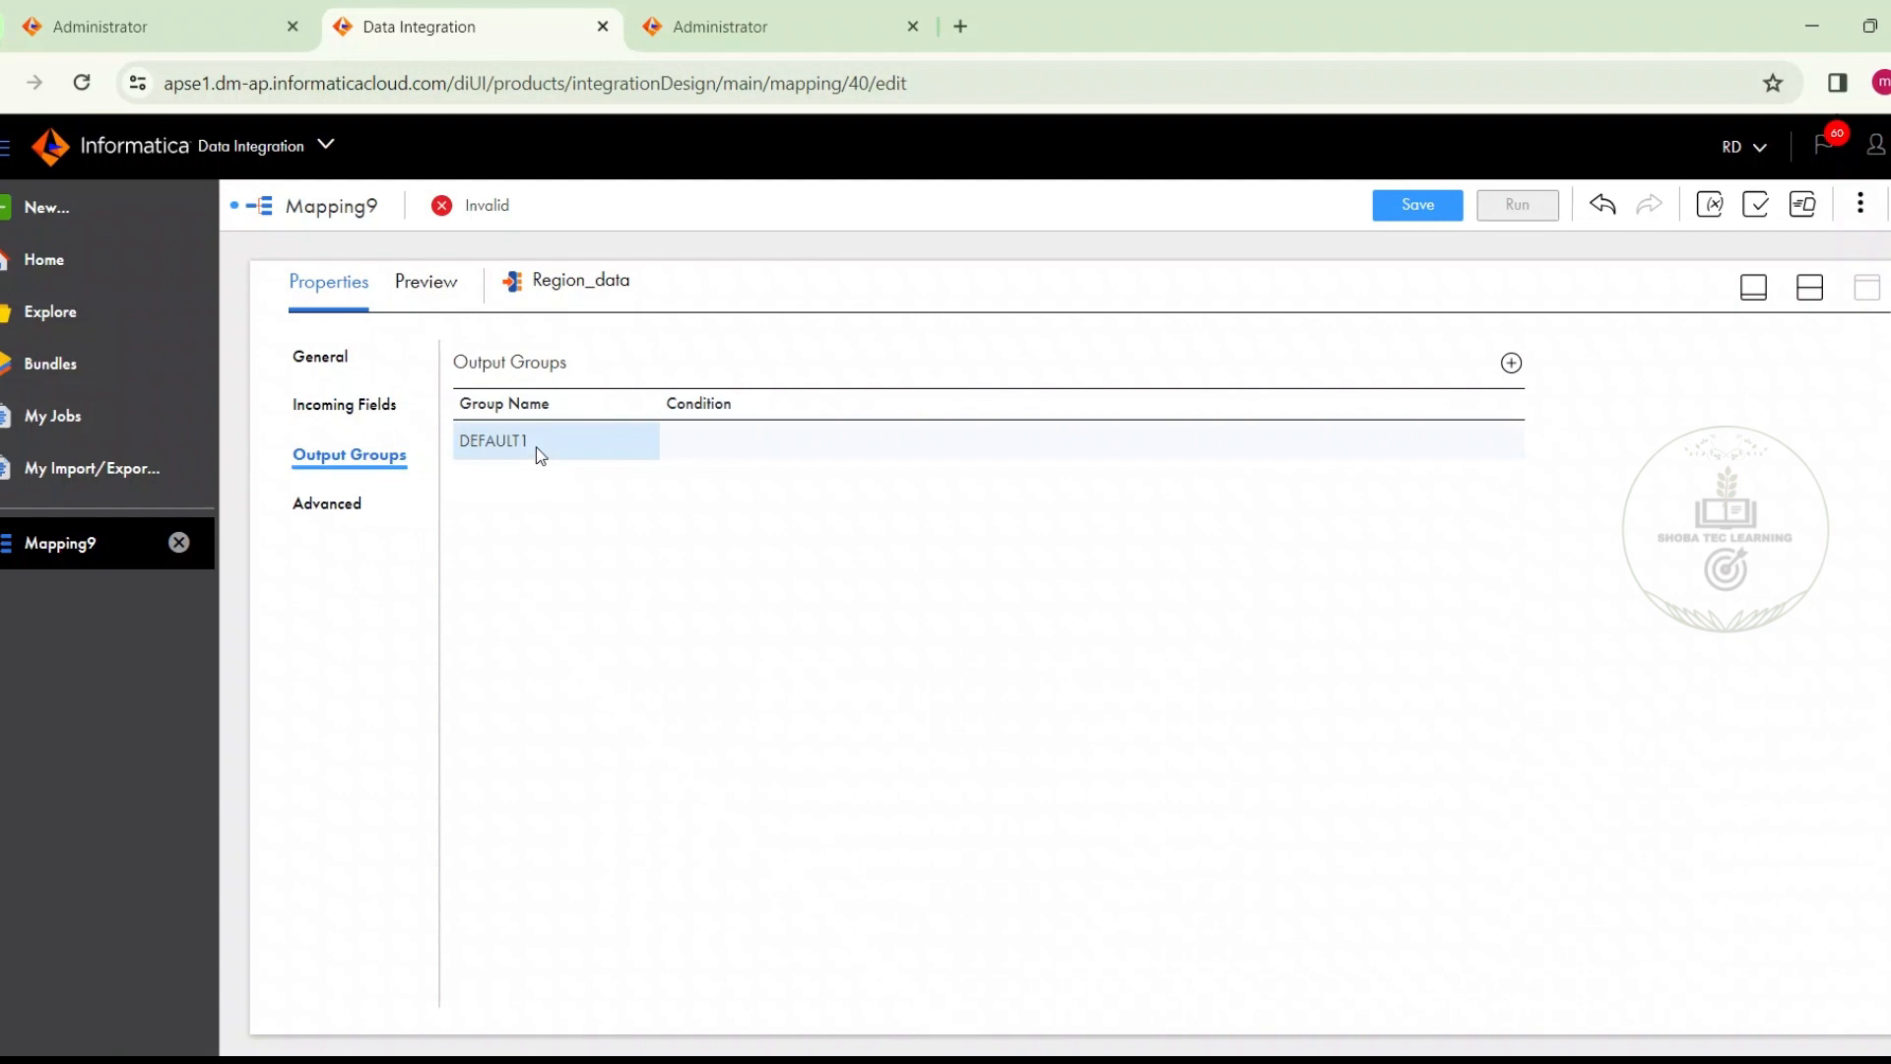
click(1502, 371)
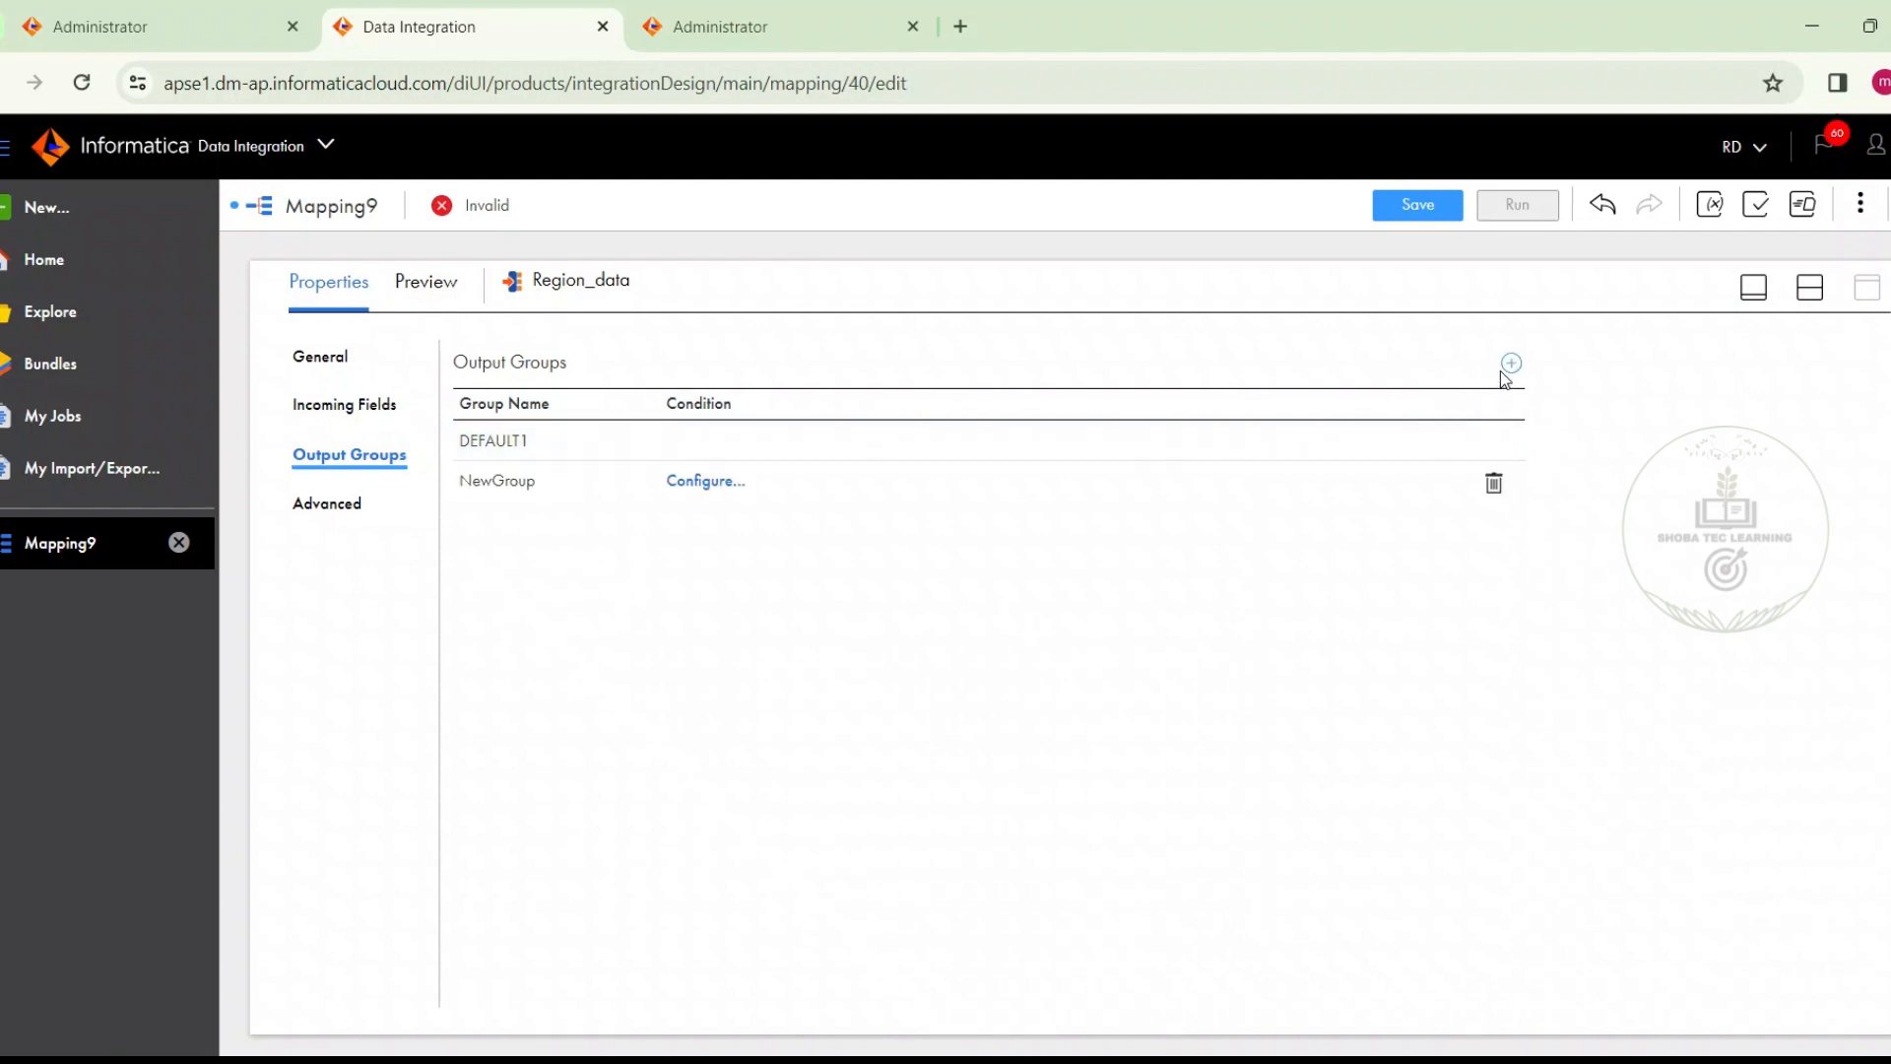
click(1501, 371)
click(1504, 374)
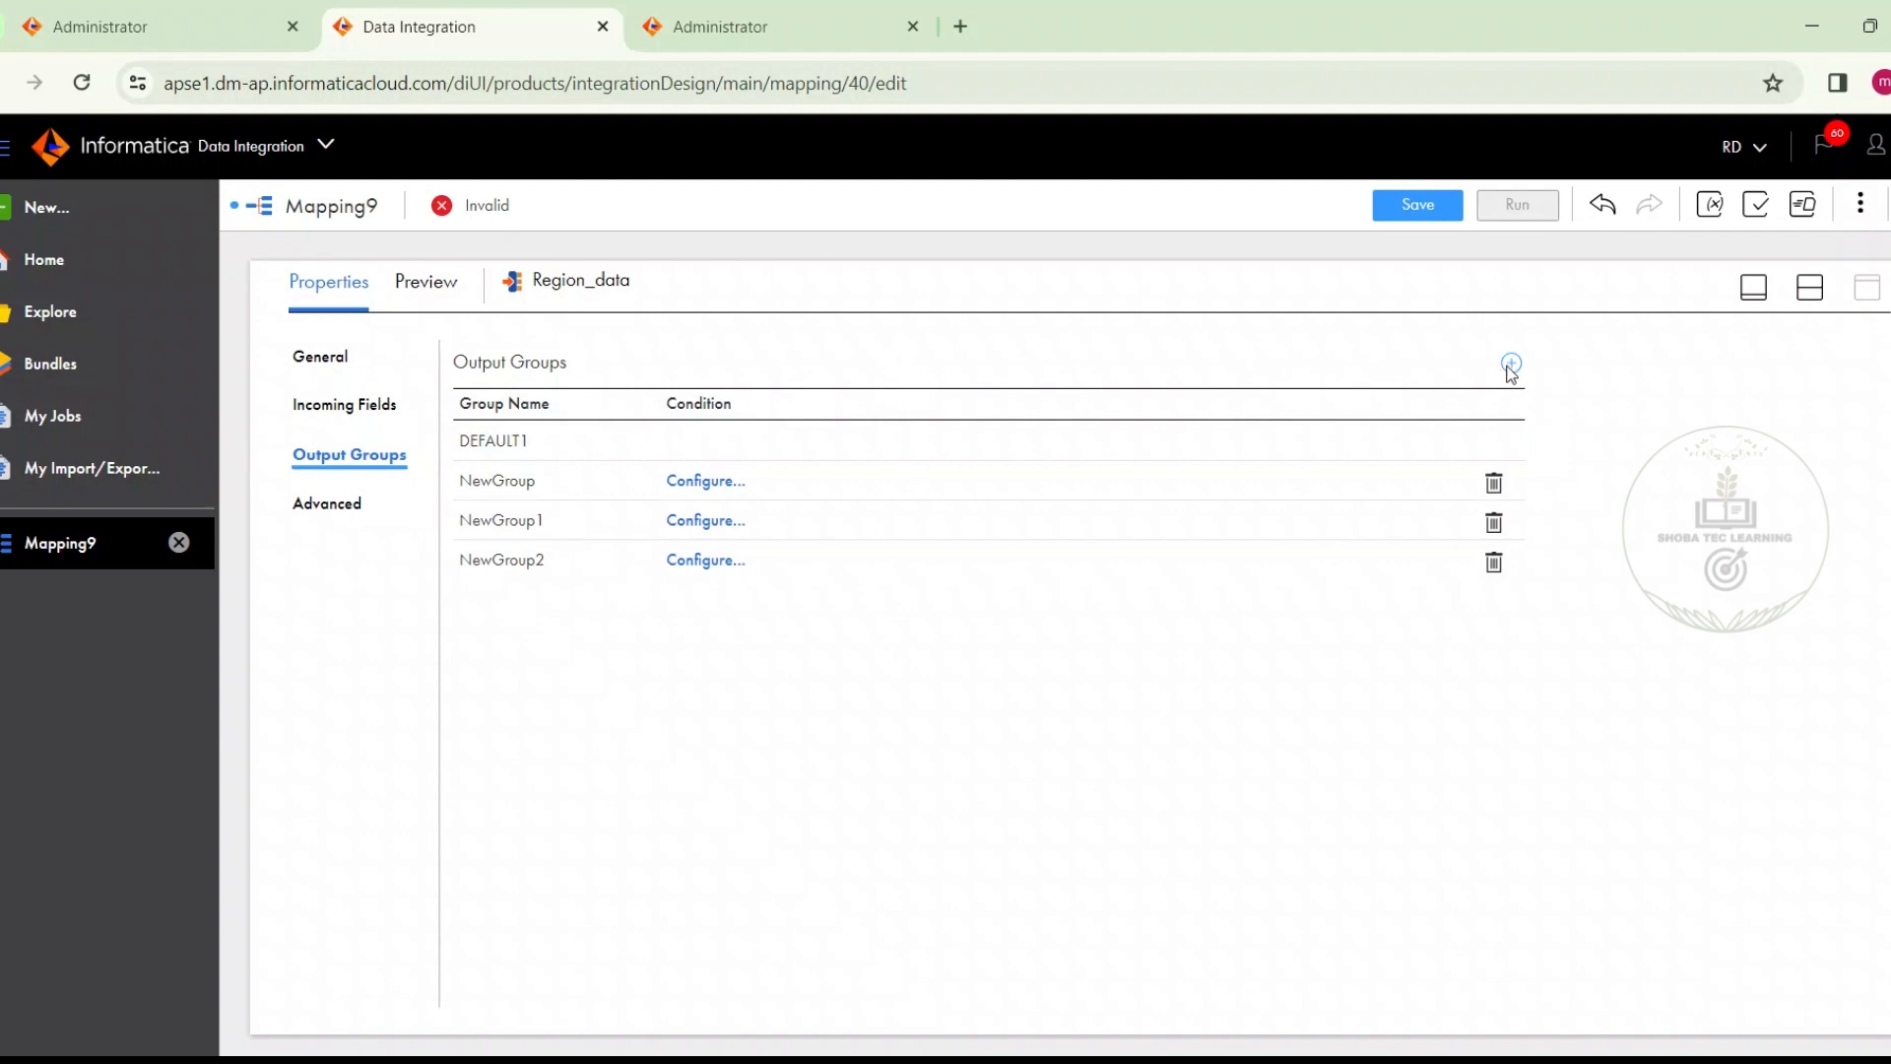
click(1504, 368)
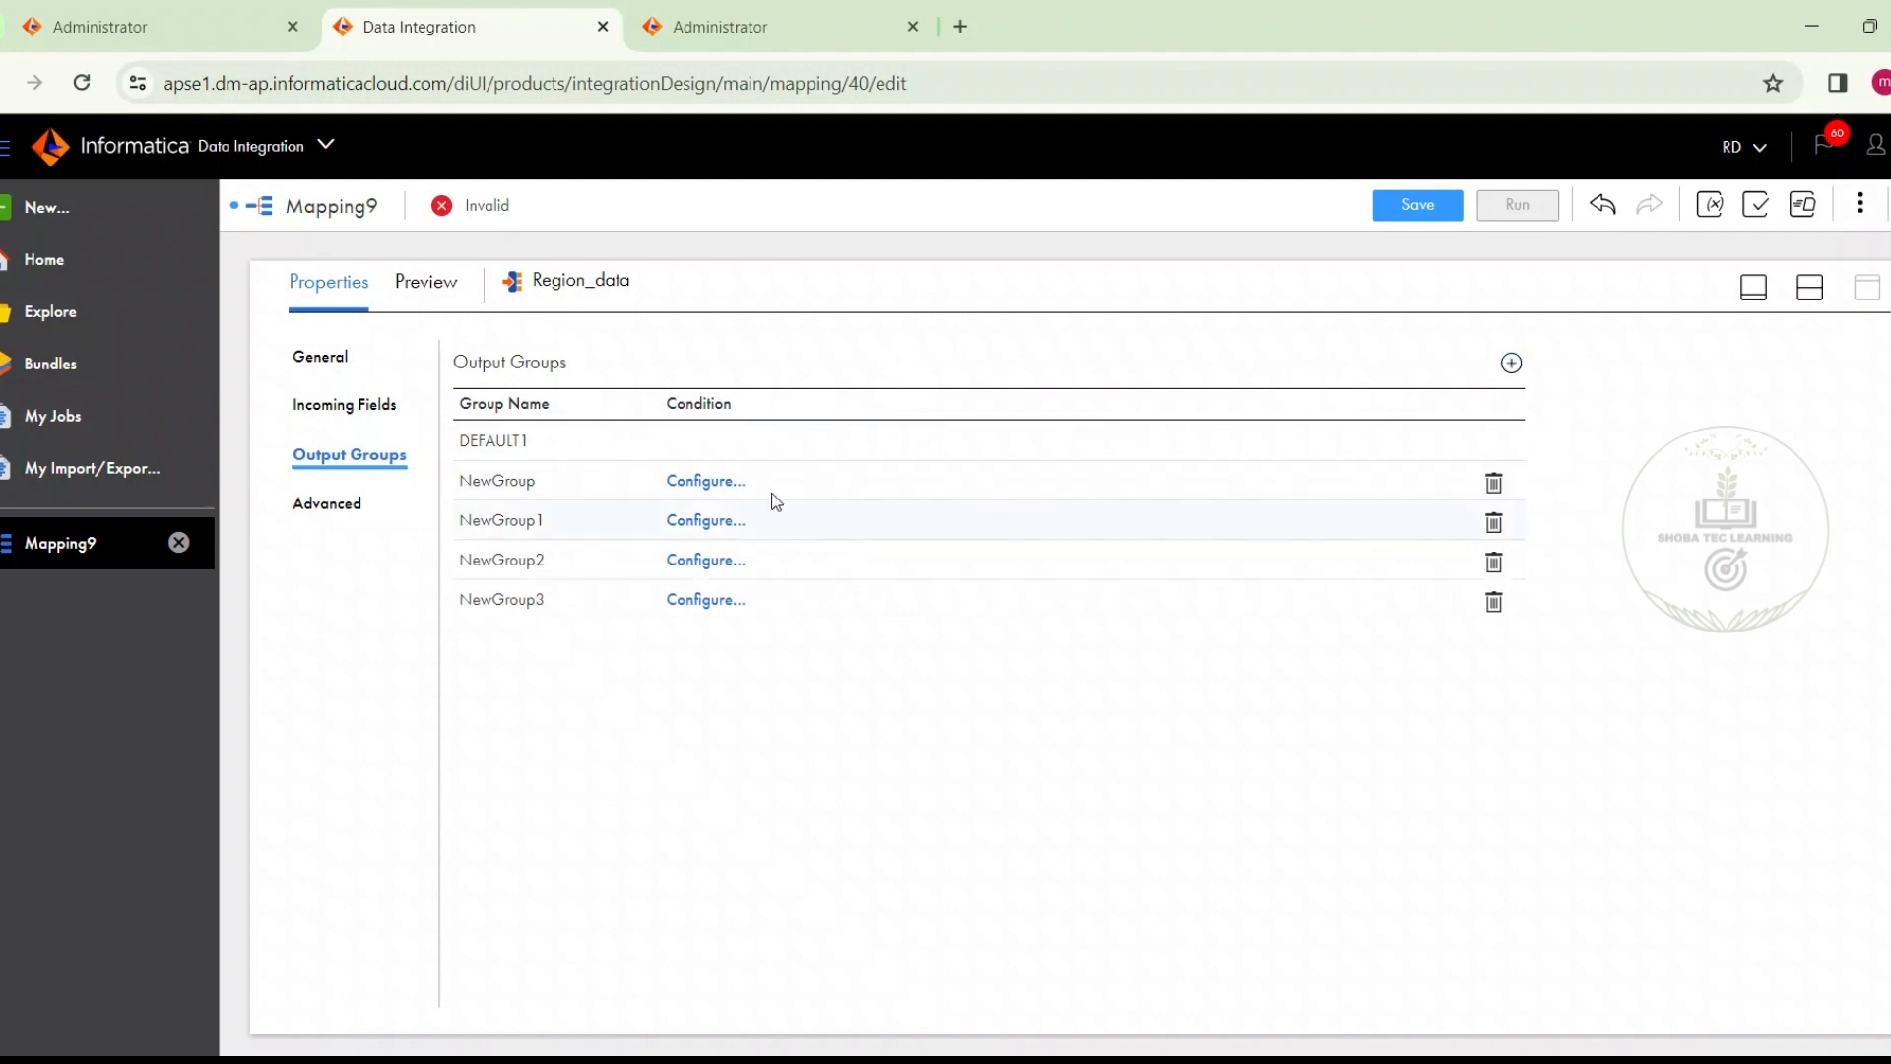
Rename the first new output group as South and give it the advanced filter condition REGION='South'
click(510, 483)
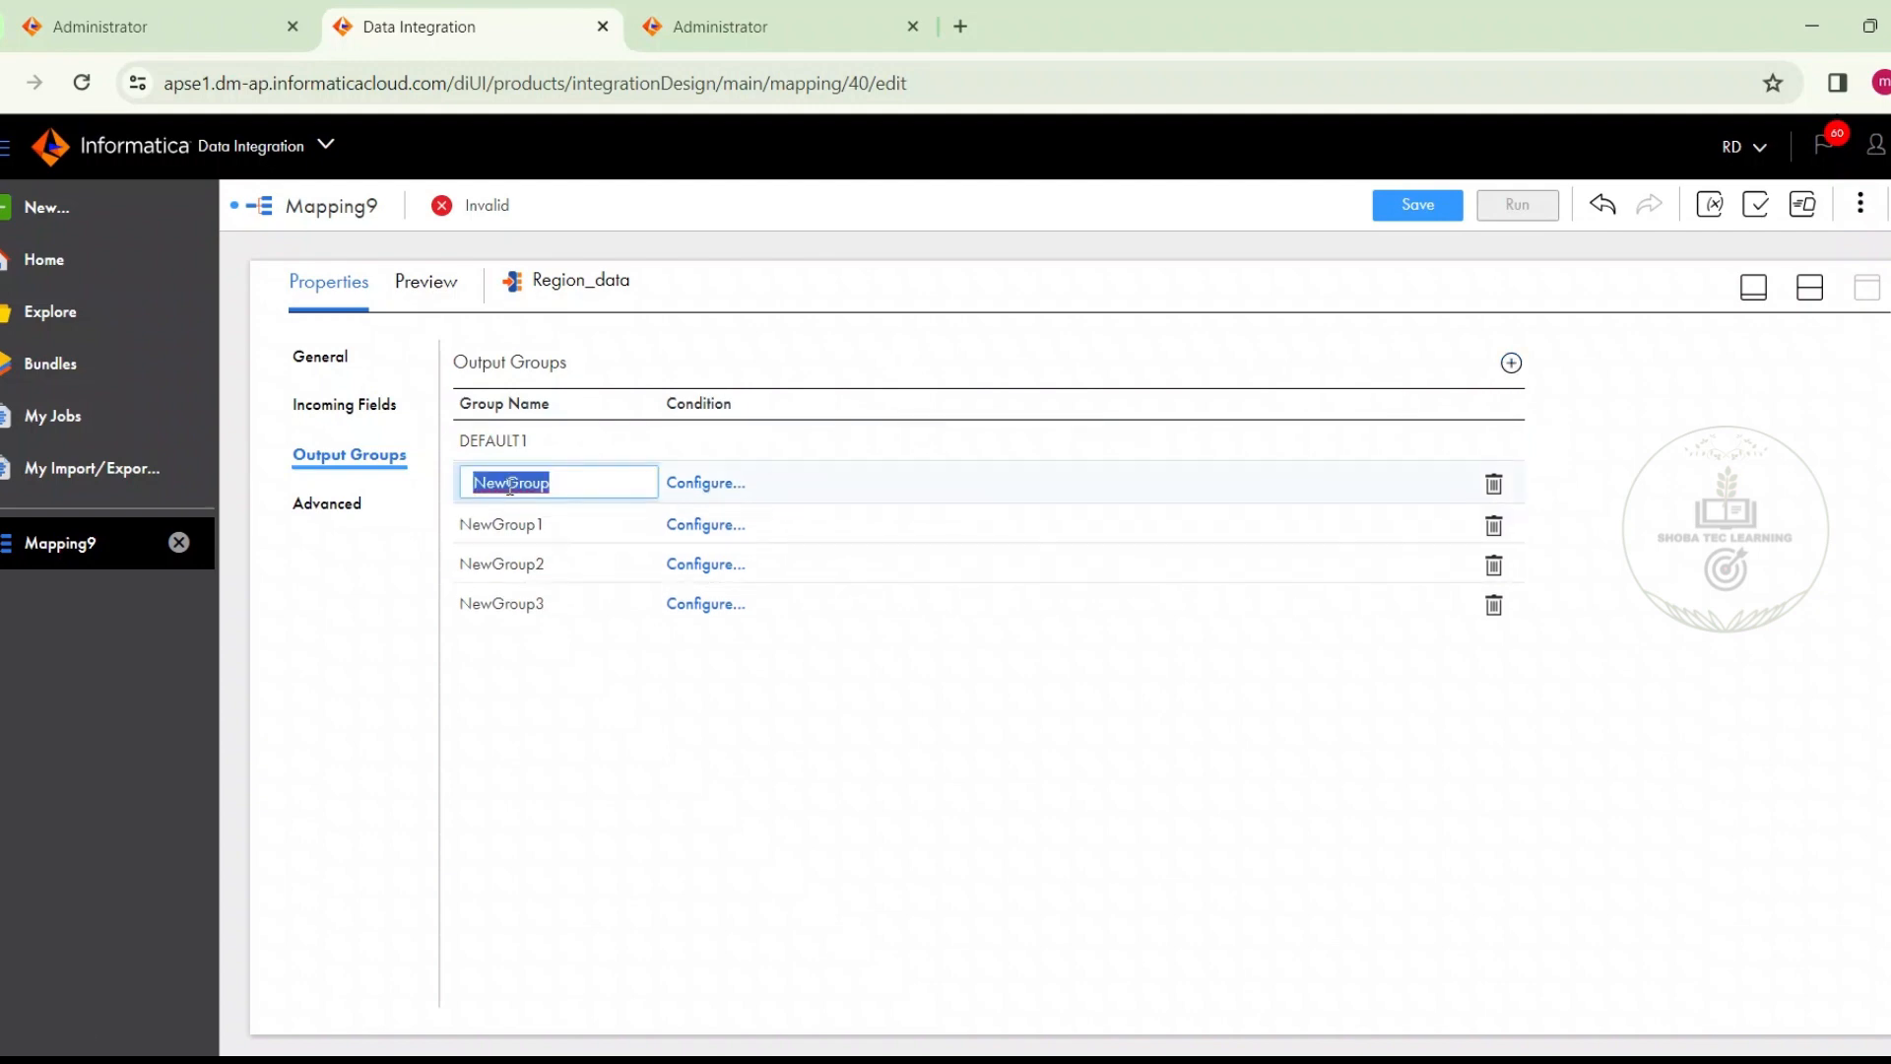
text(South)
click(692, 480)
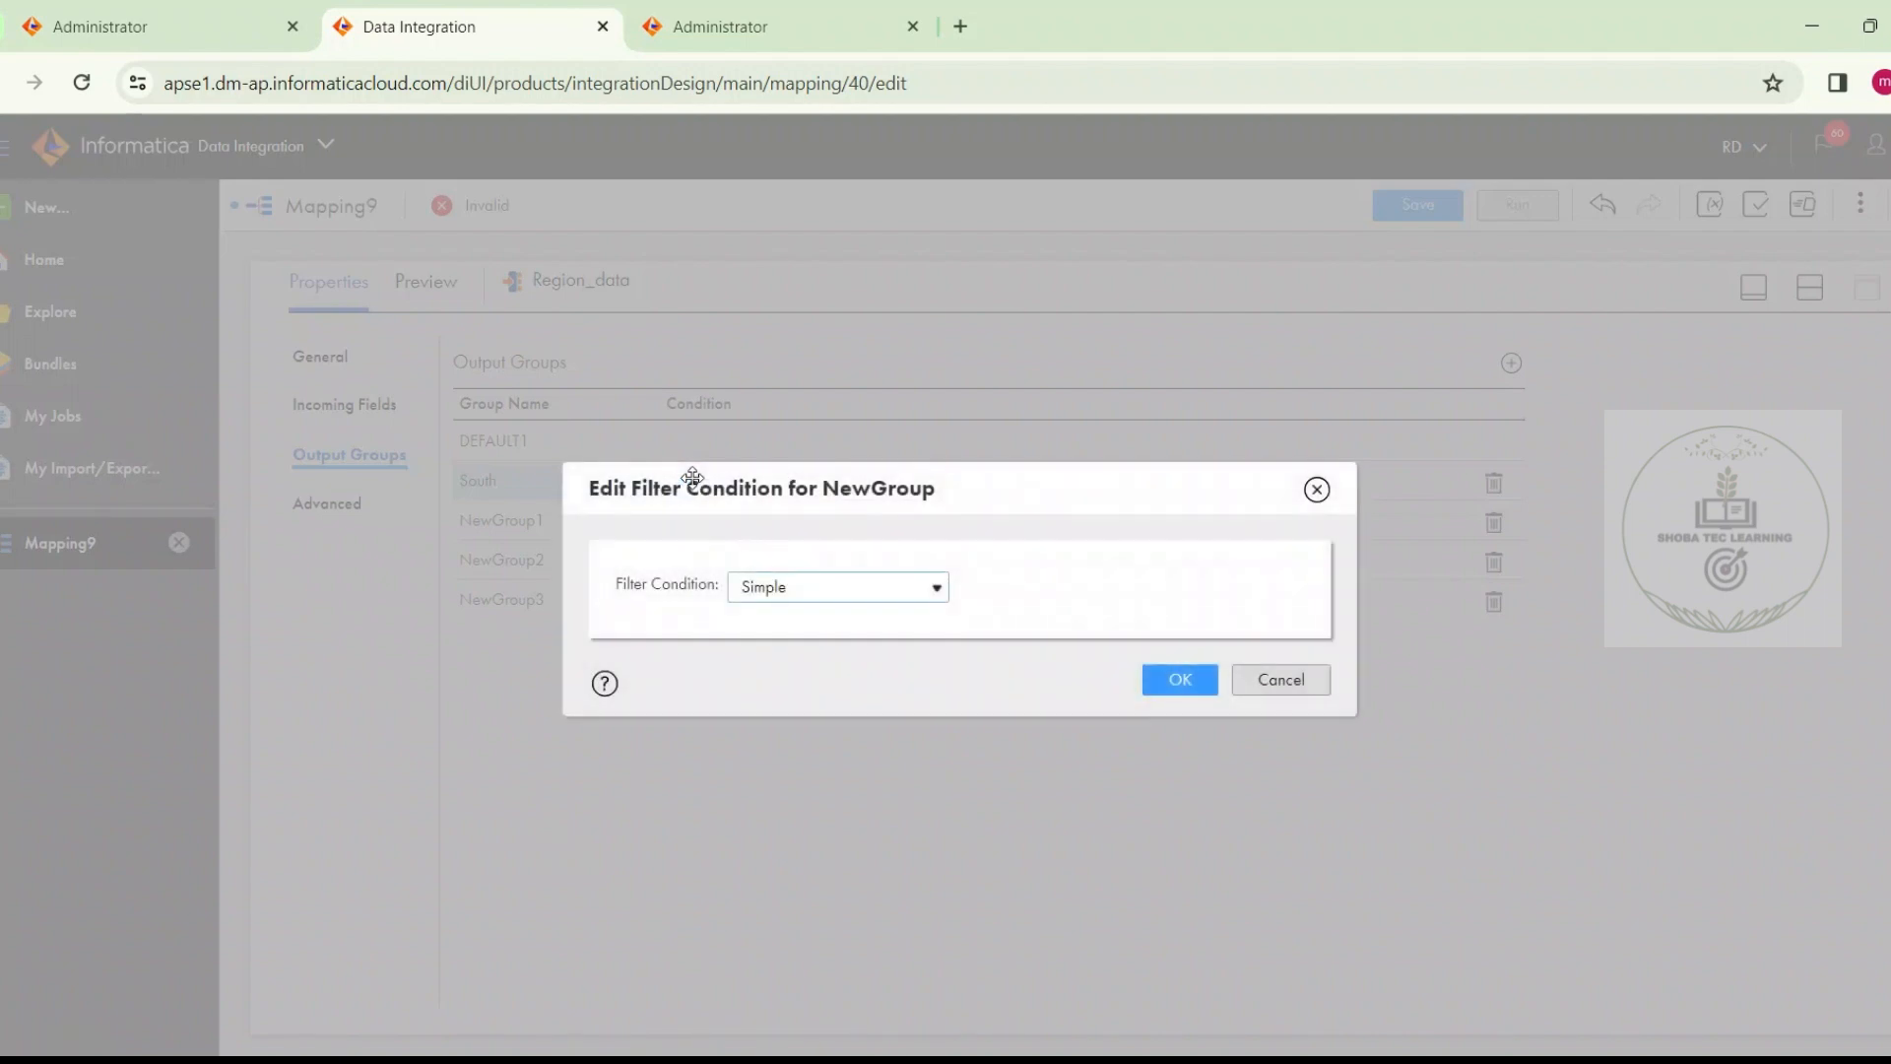
click(817, 583)
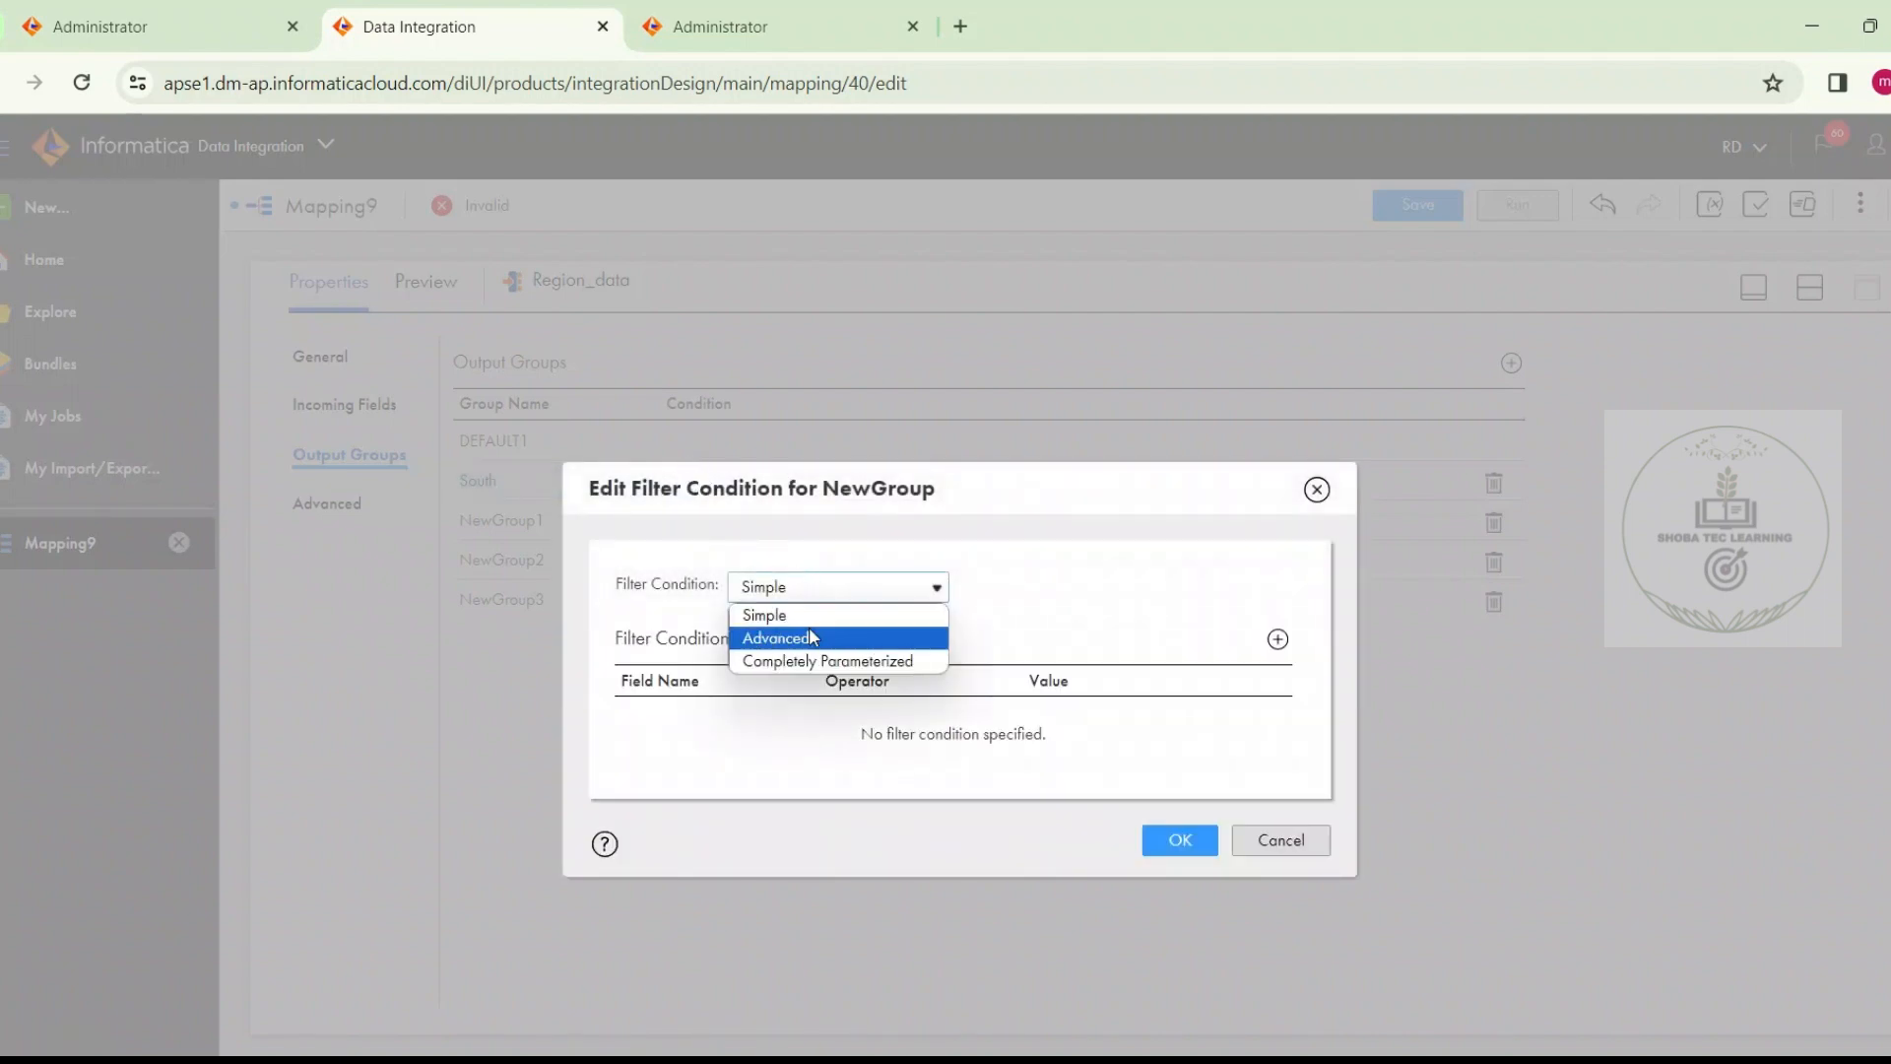
click(808, 626)
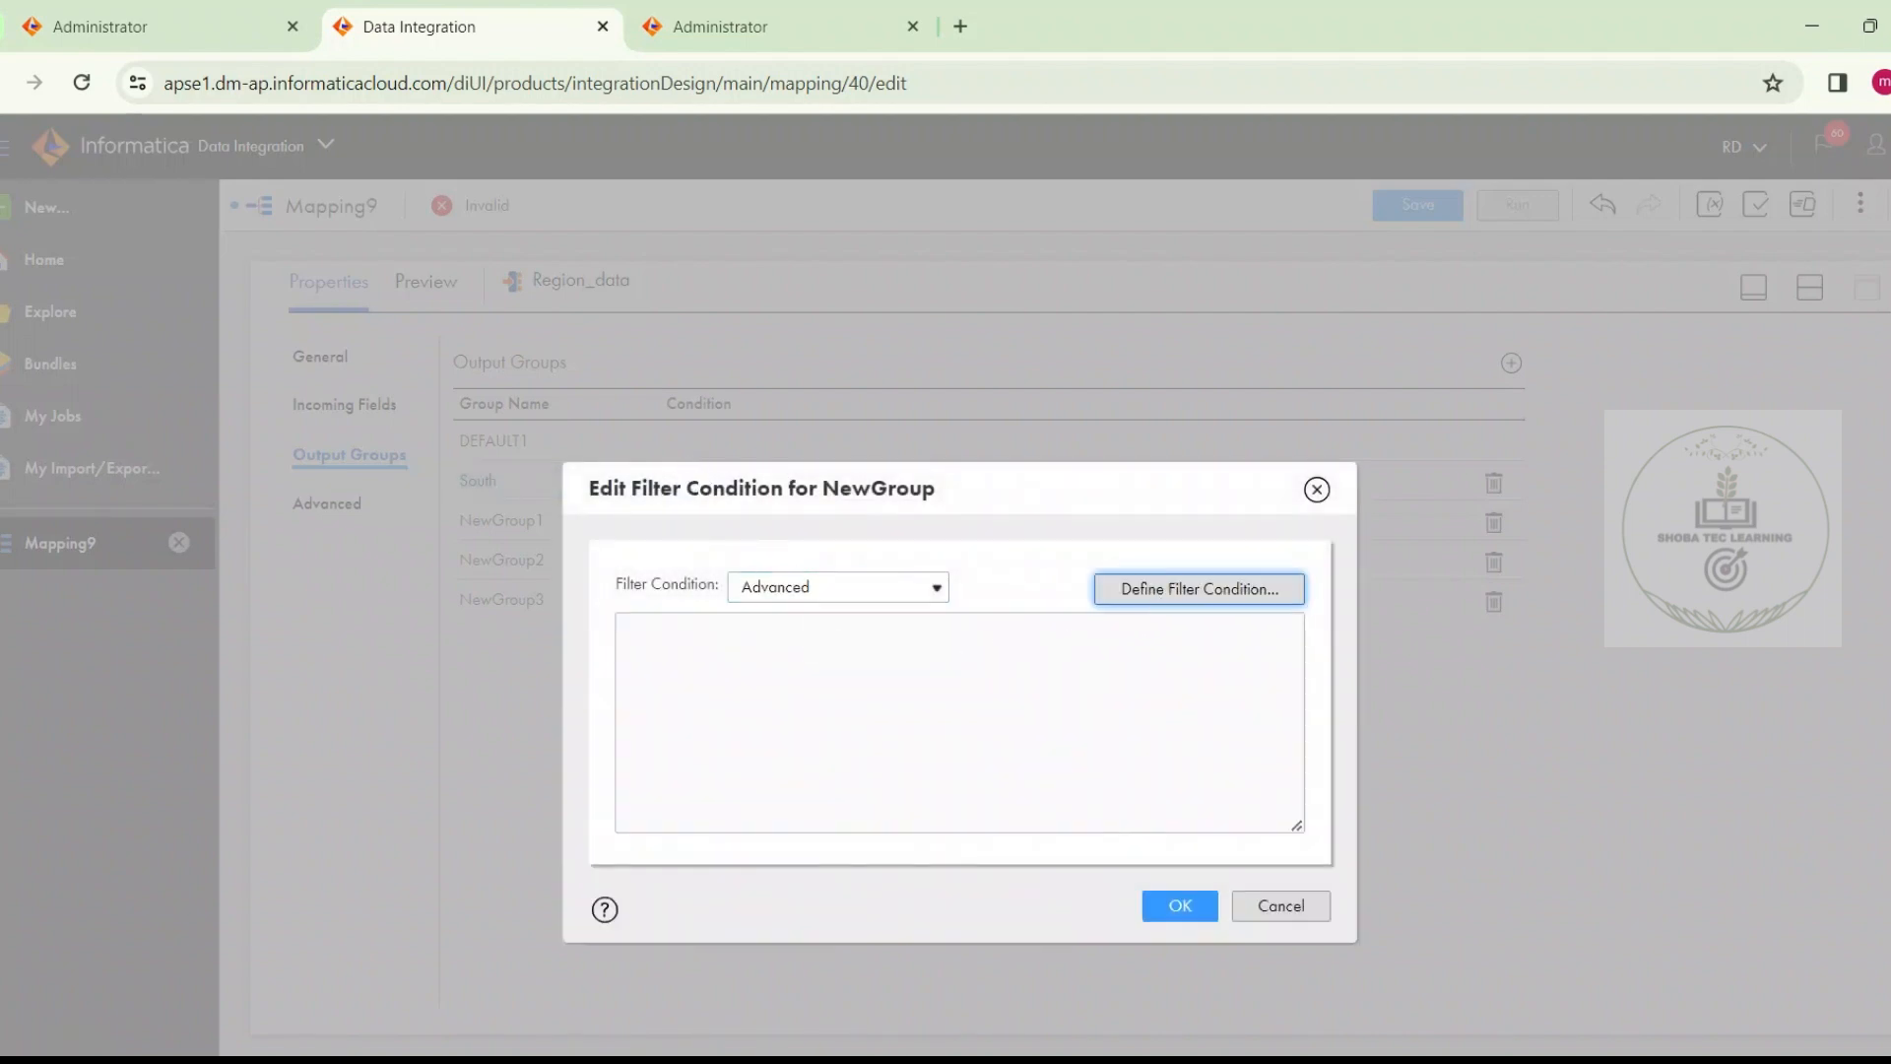
click(1156, 594)
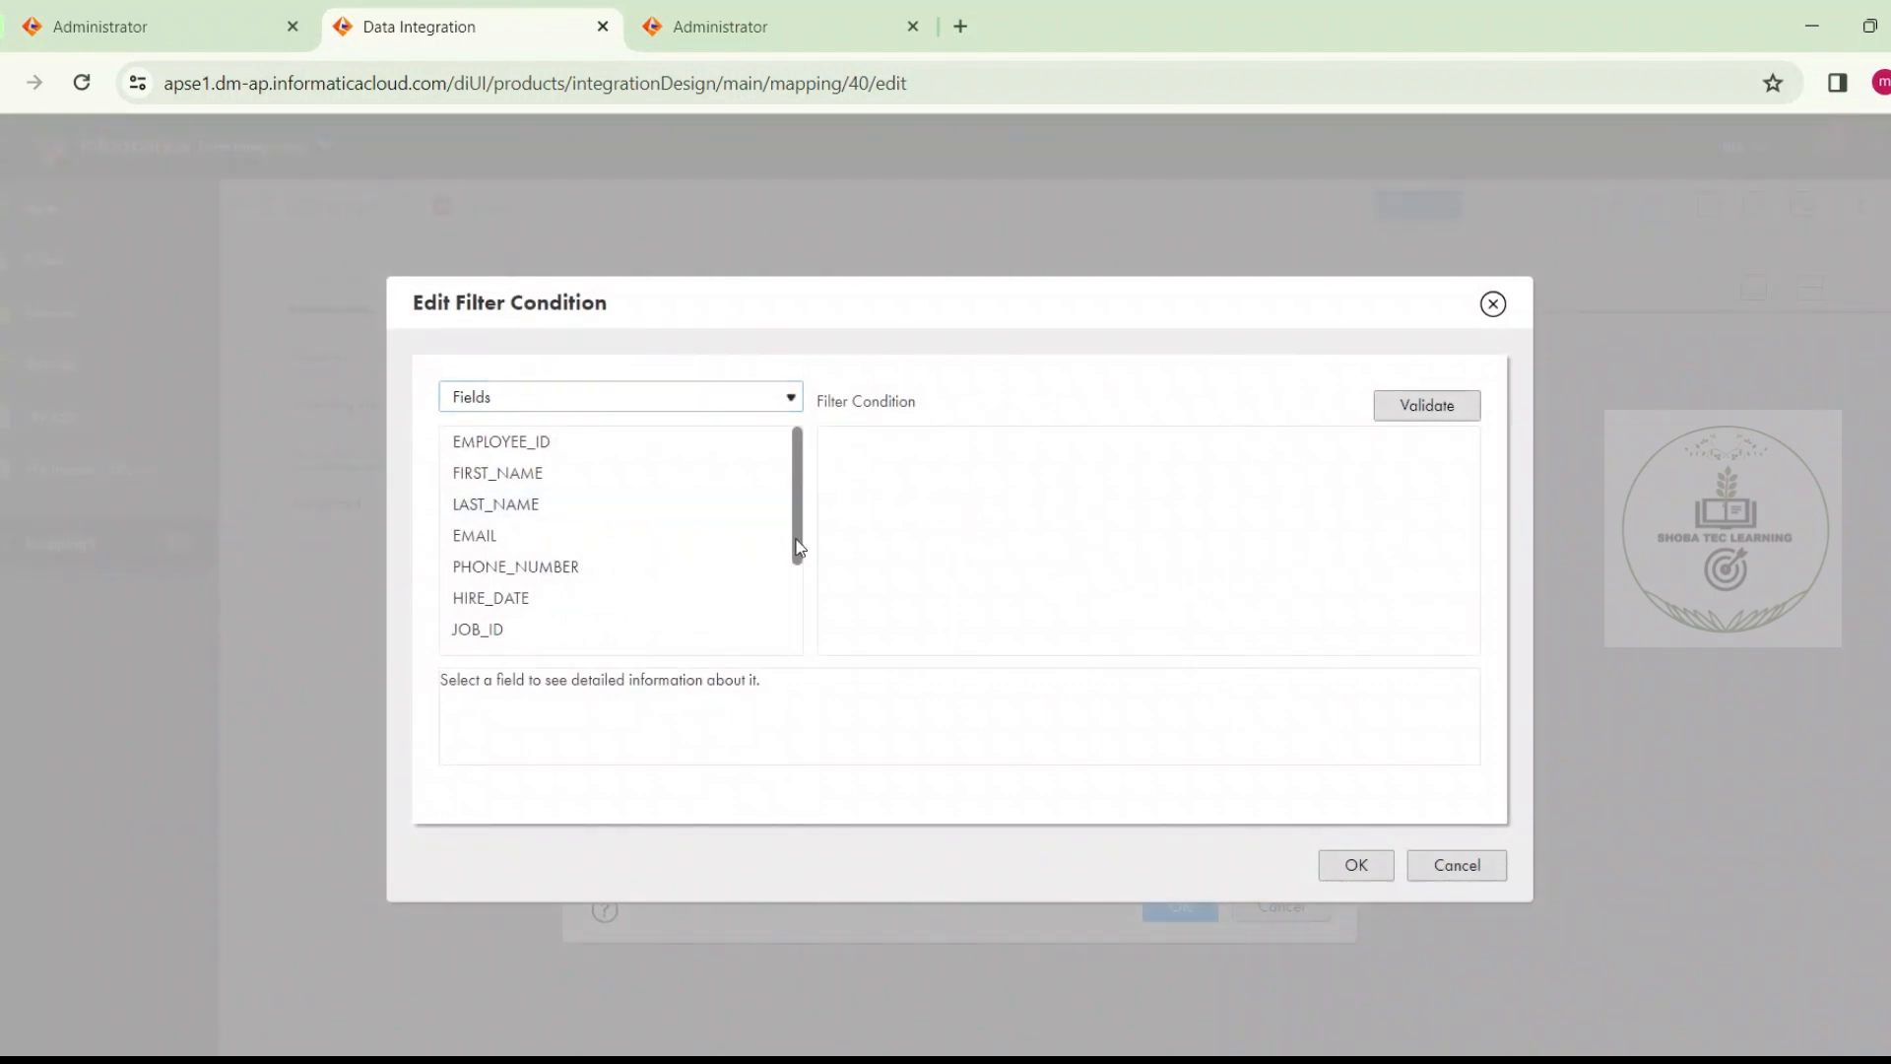
scroll(793, 591, down, 3)
click(770, 635)
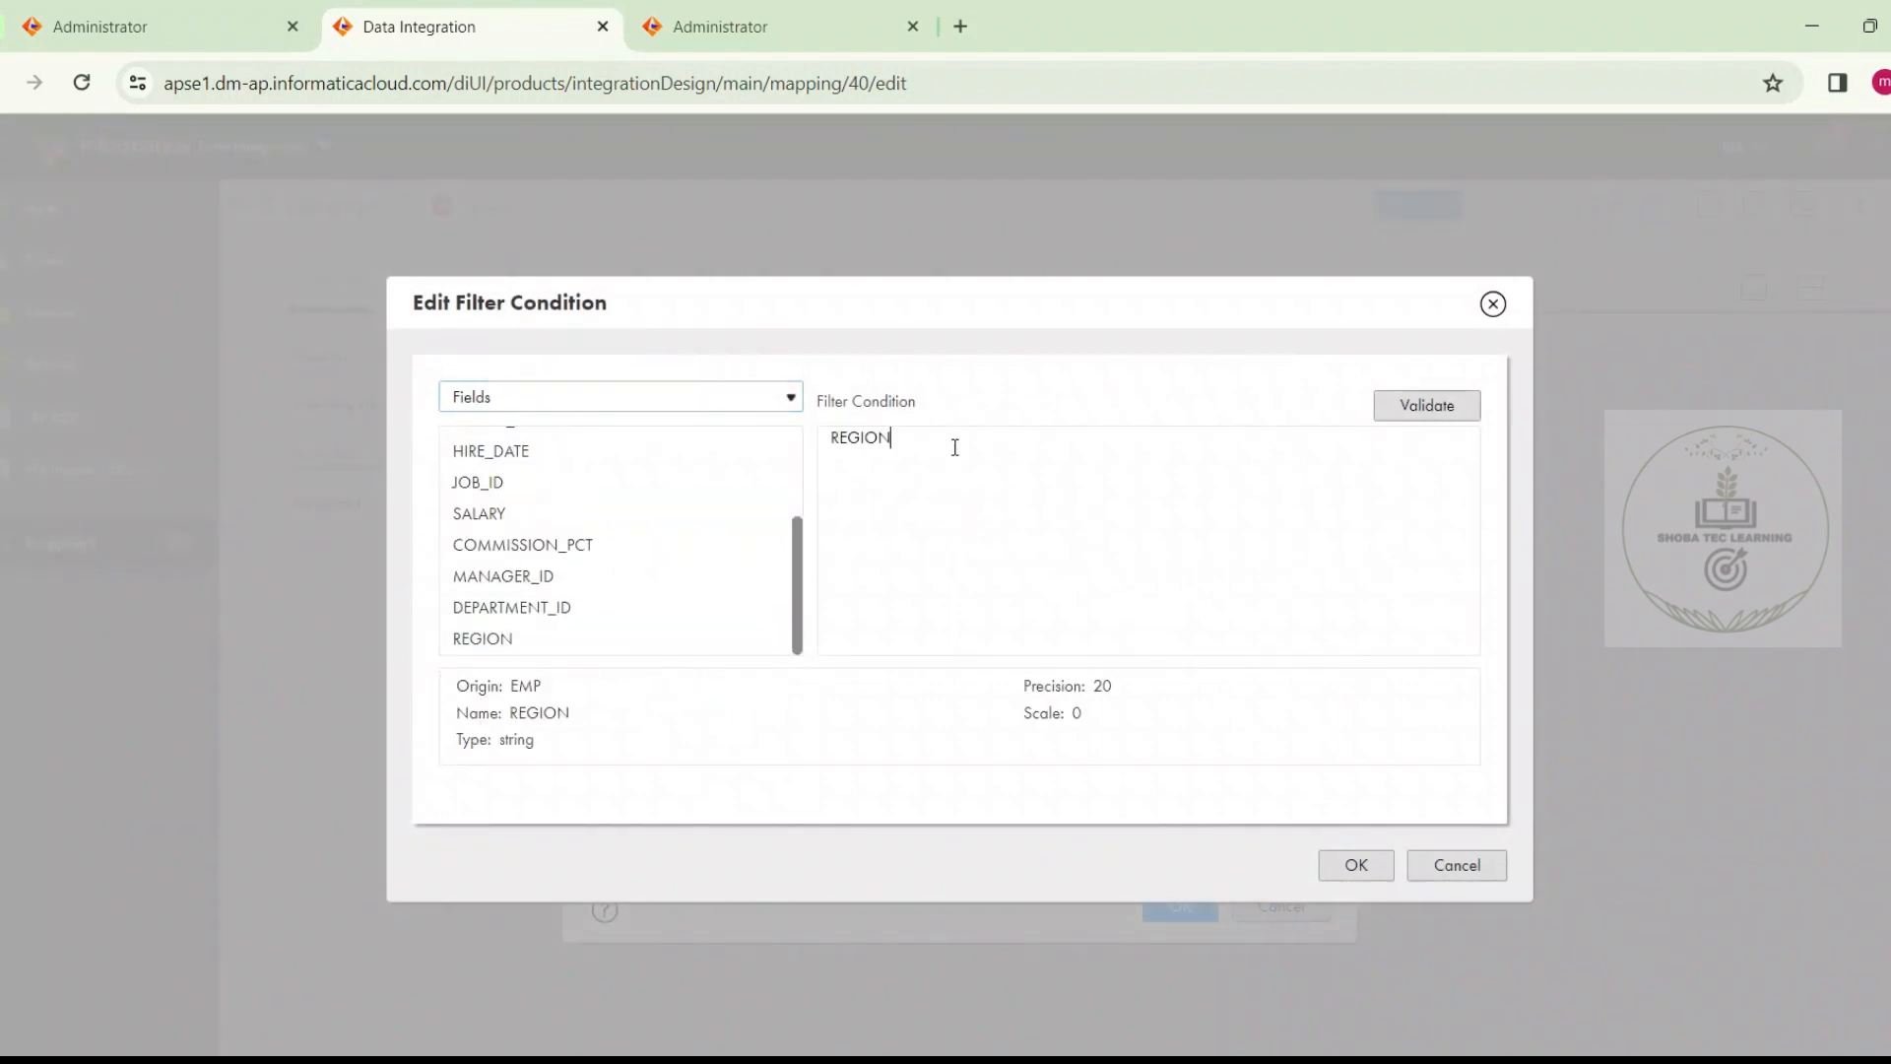
text(='South)
click(1337, 867)
Rename the second and third new output groups as North and West
click(538, 522)
text(North)
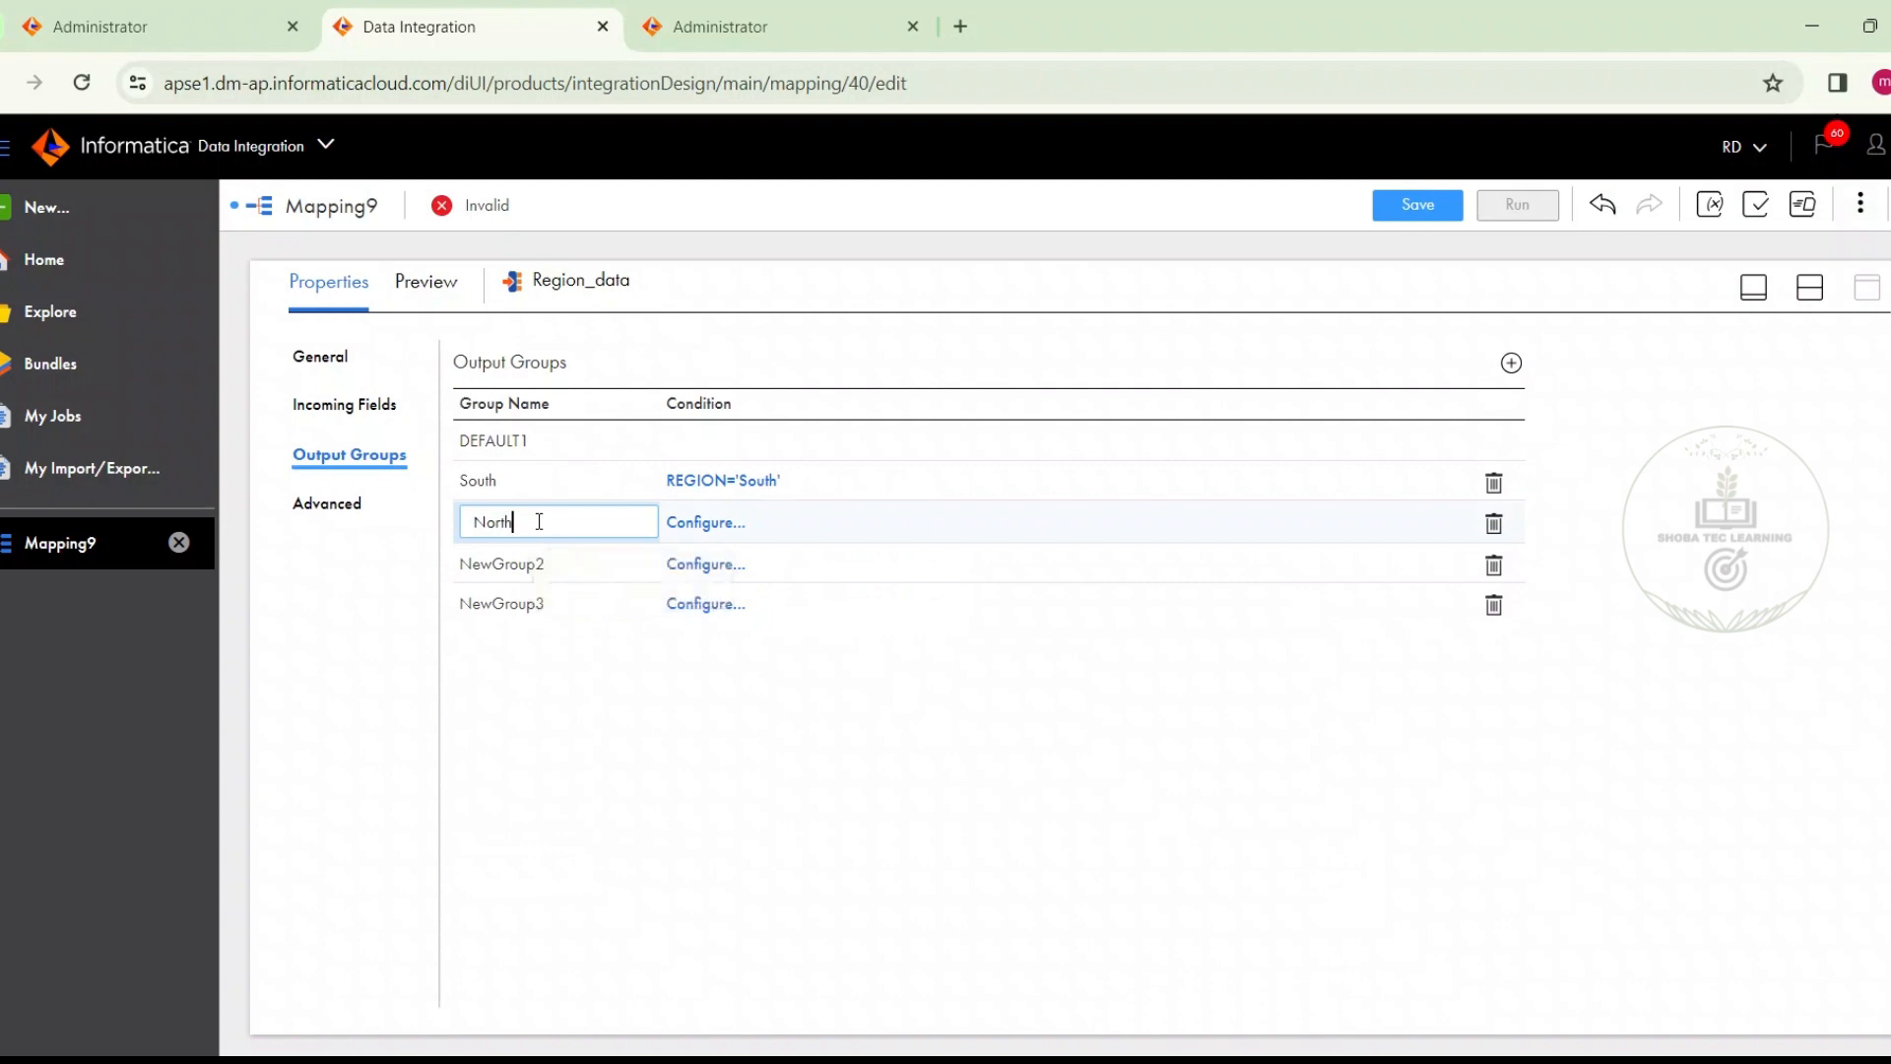
click(510, 560)
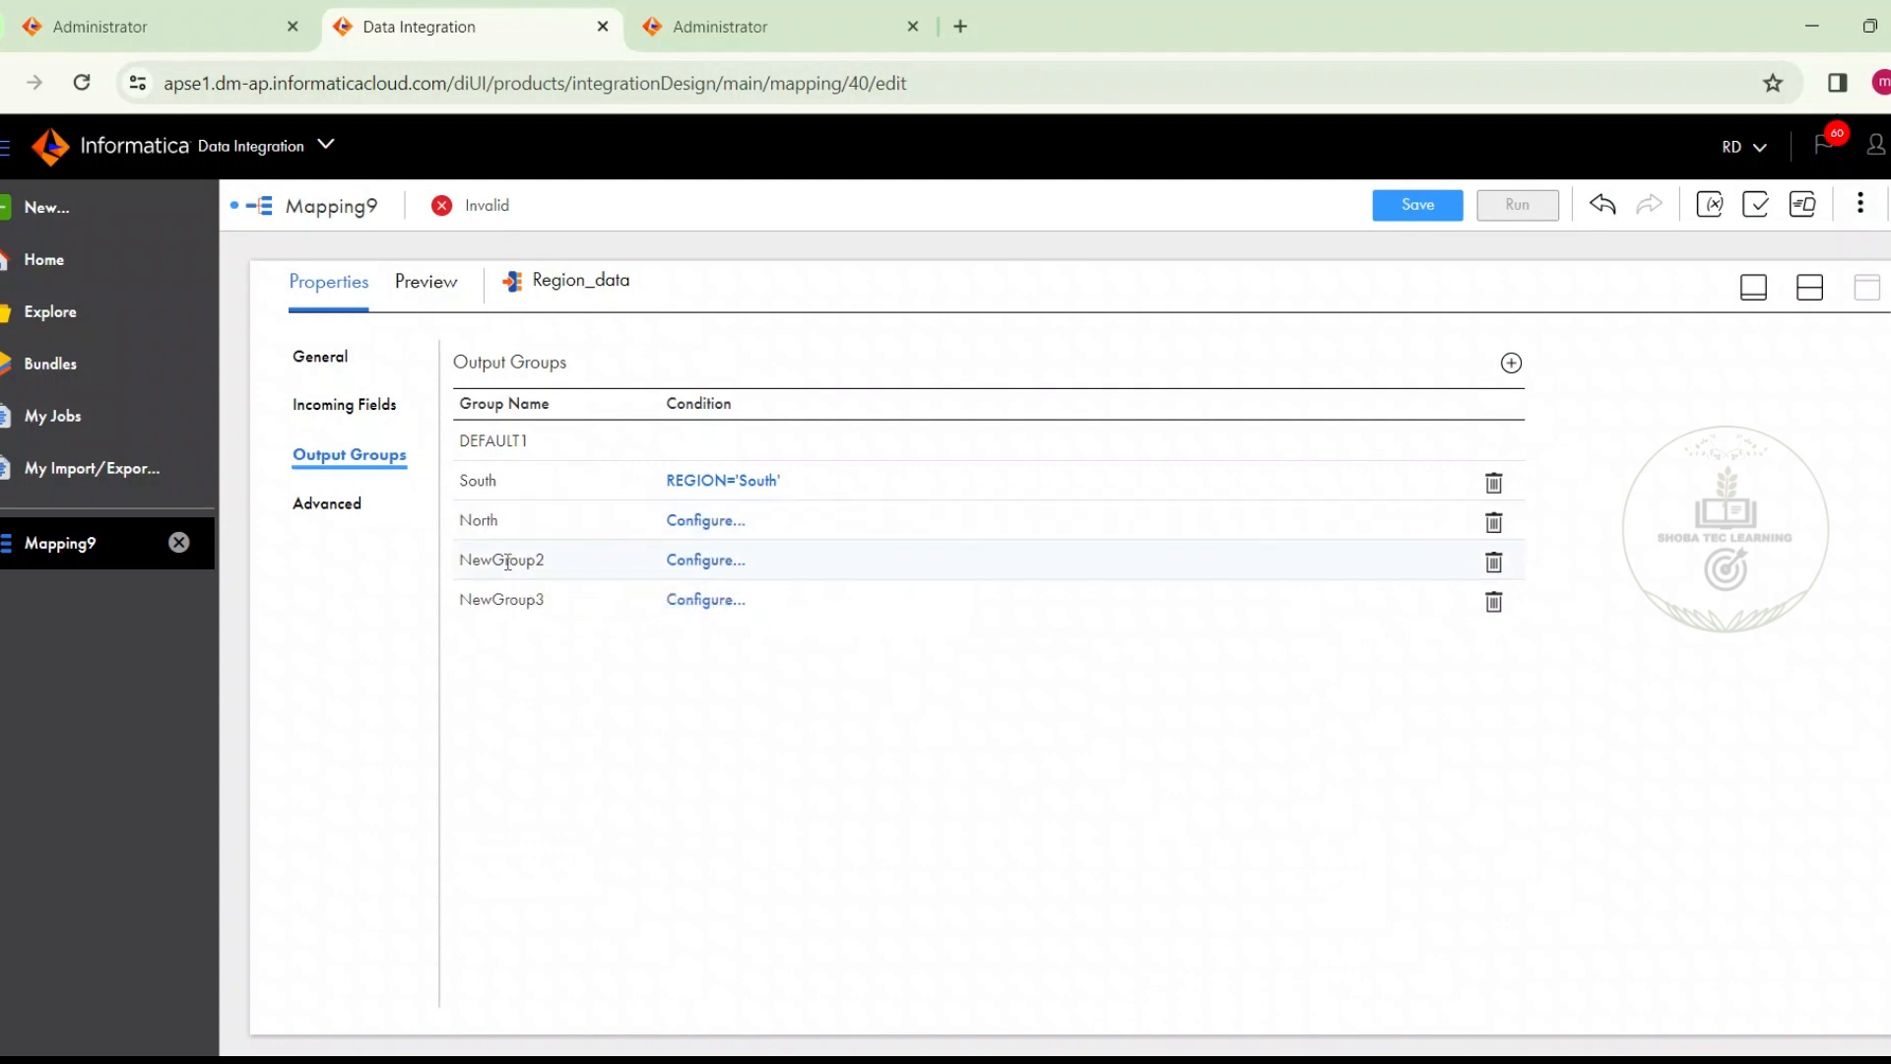
click(507, 561)
text(W)
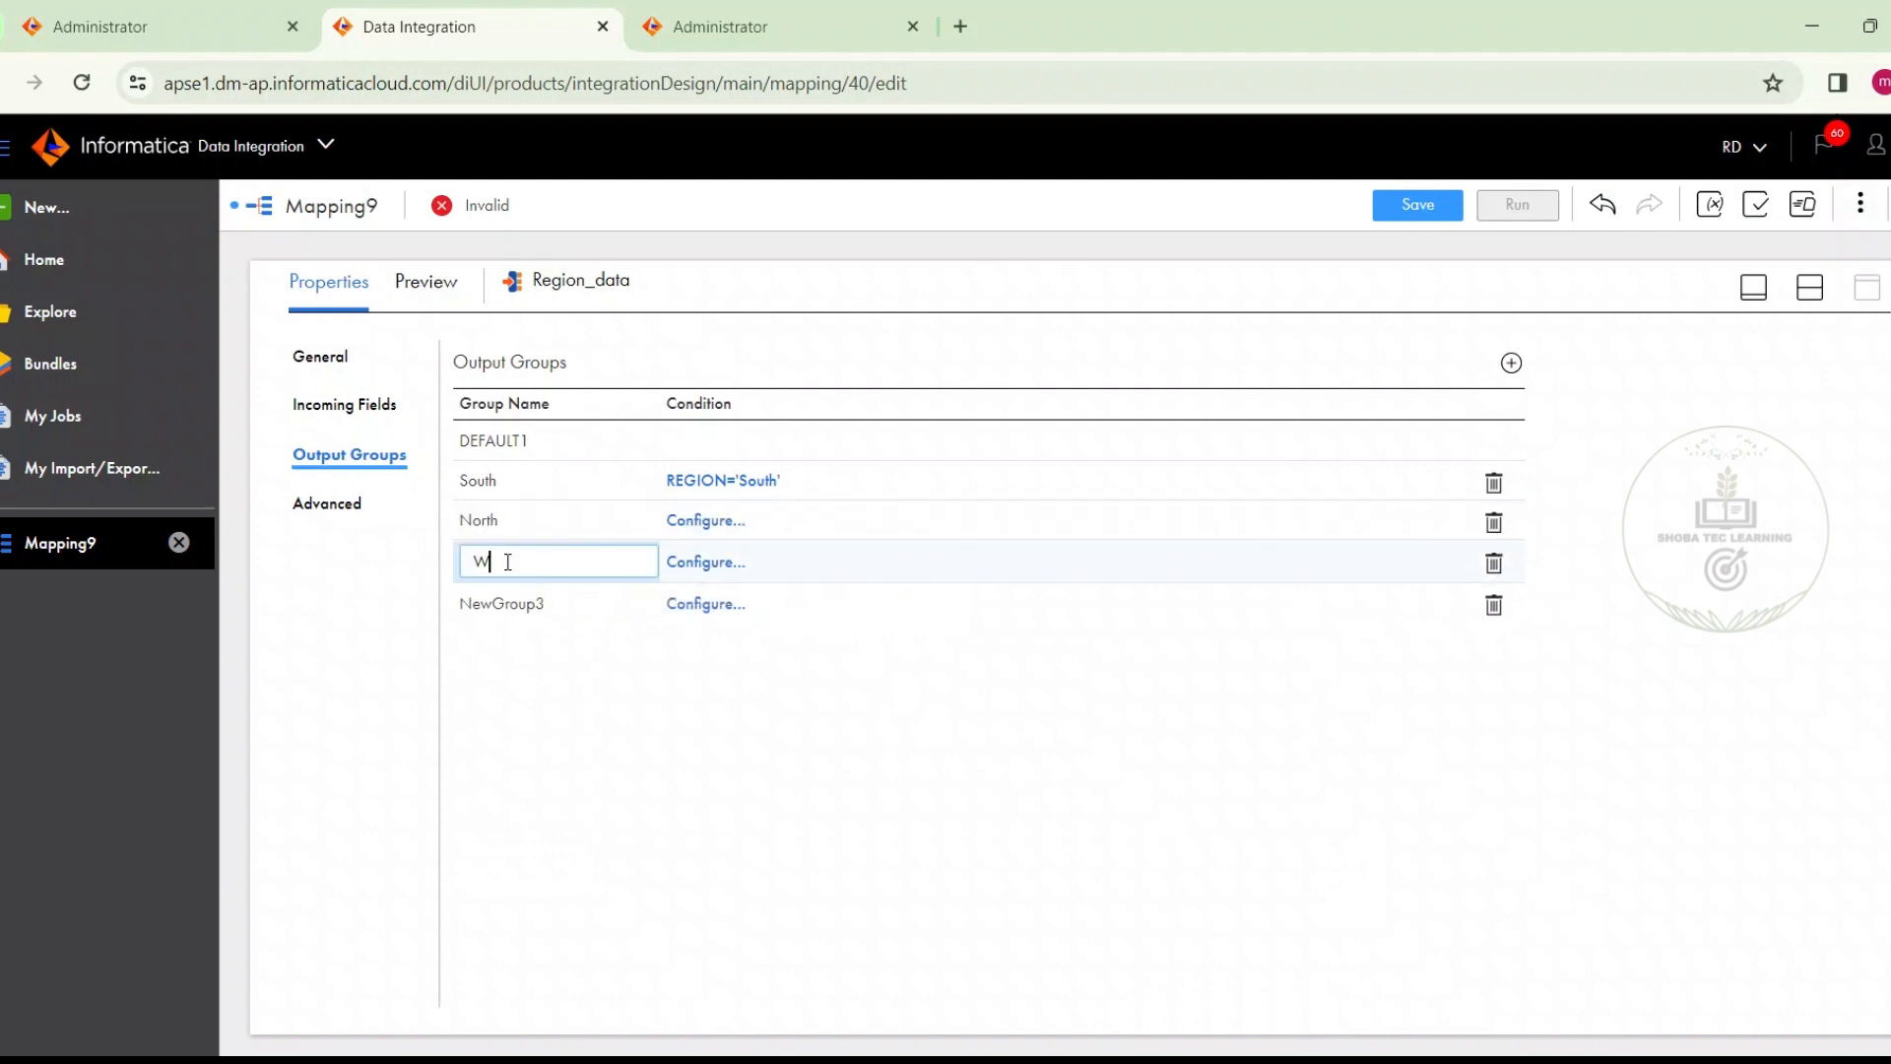
text(Es)
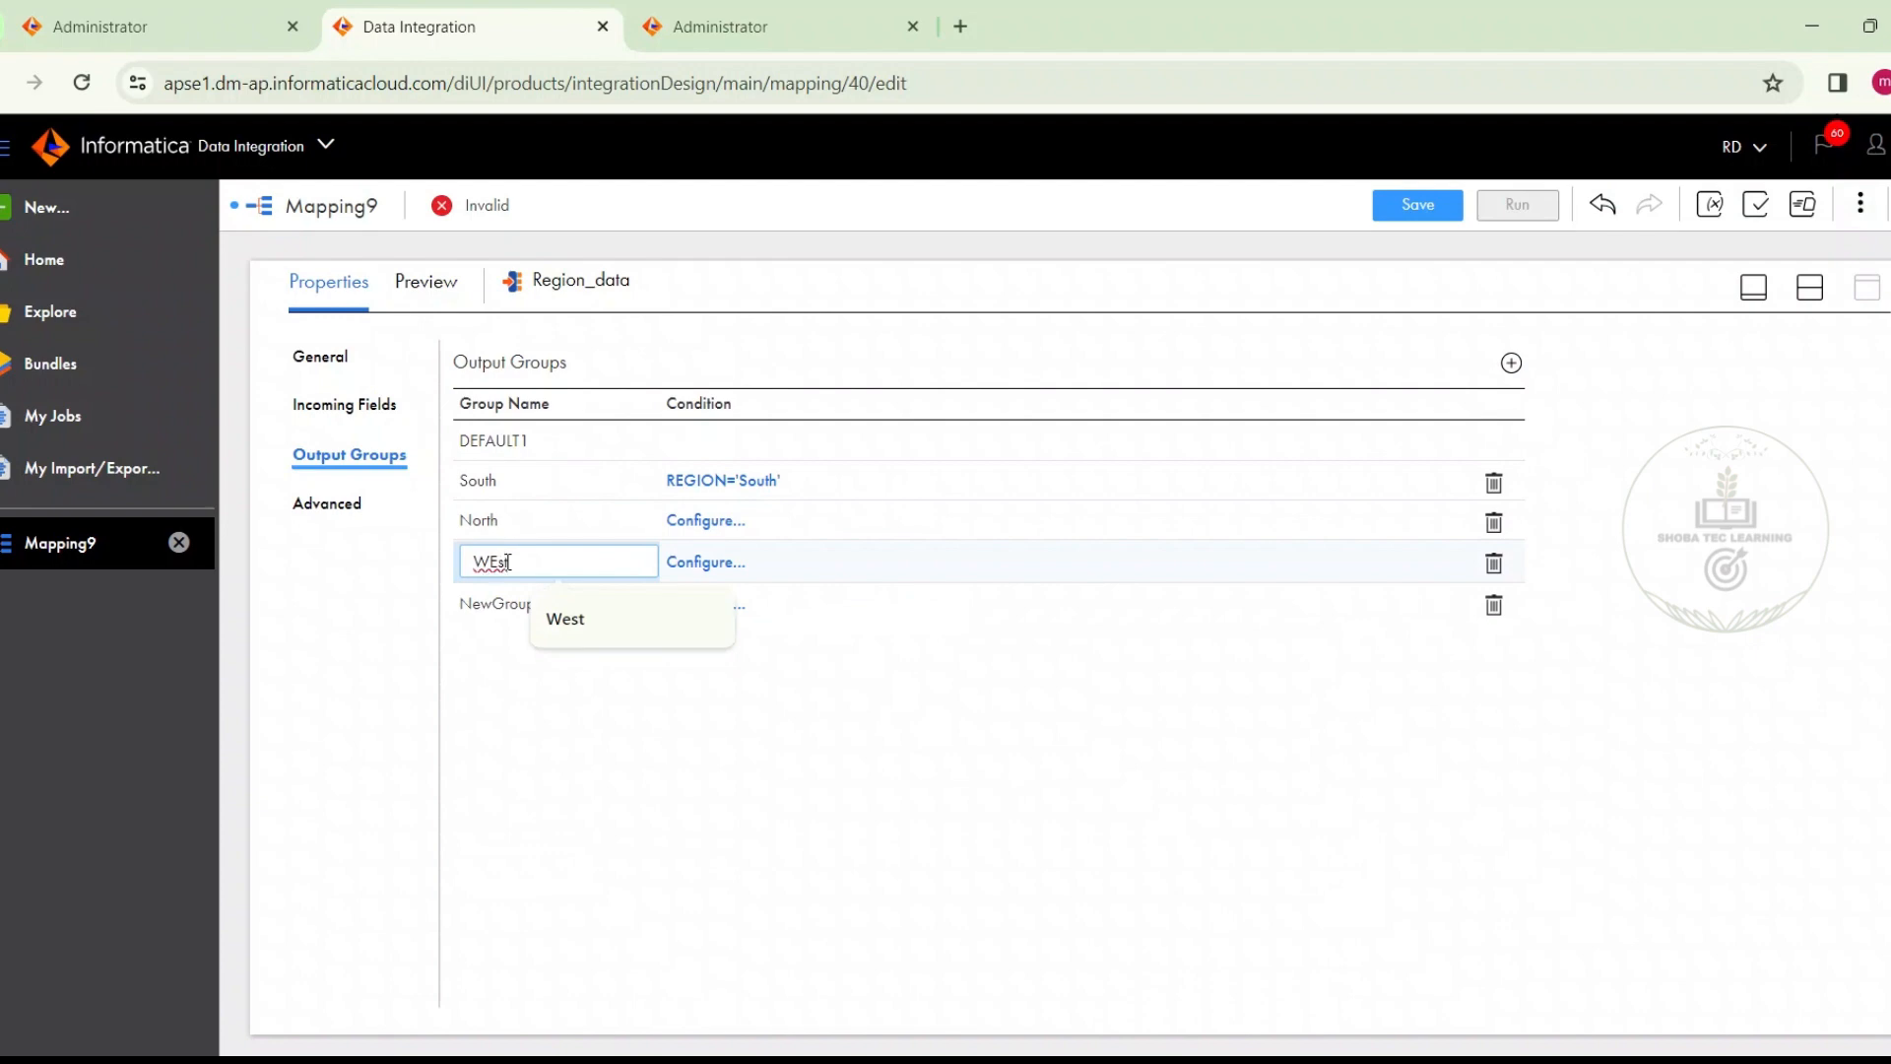
click(551, 613)
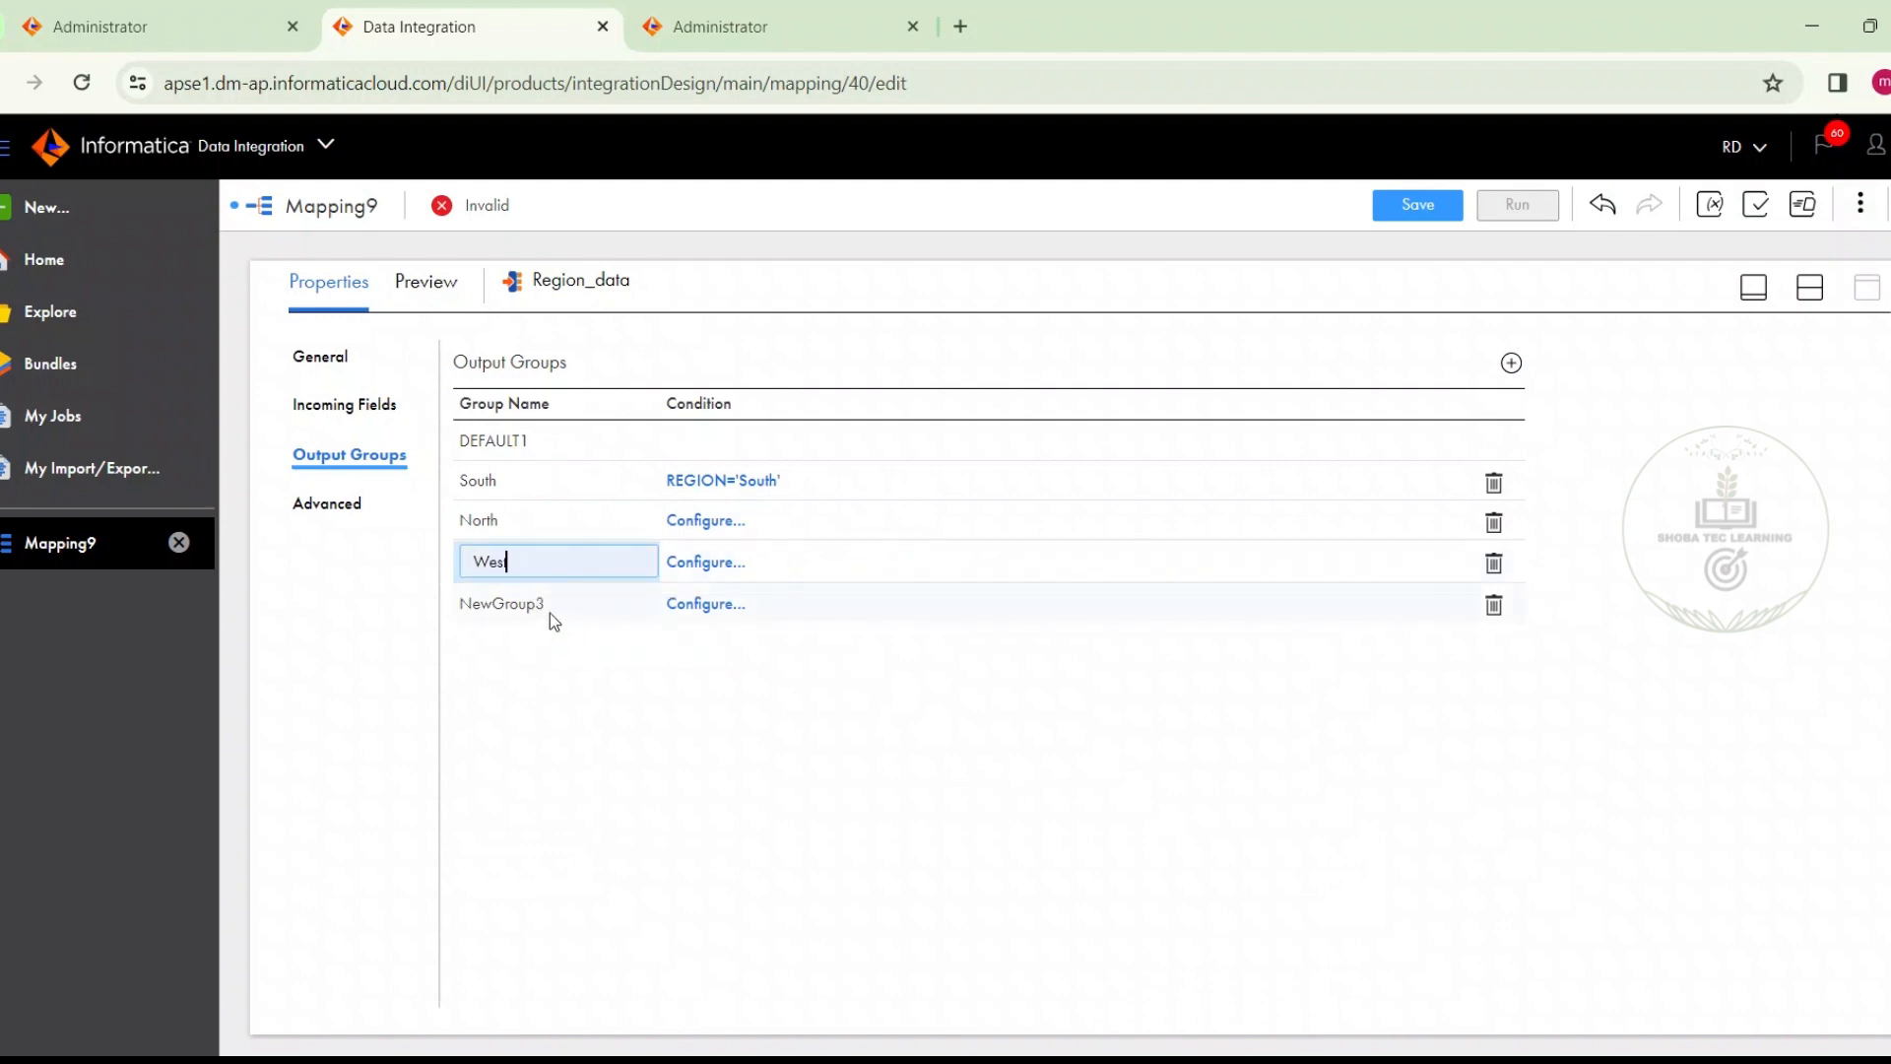
Rename the fourth new output group of the Region_data router as East
click(517, 596)
text(E)
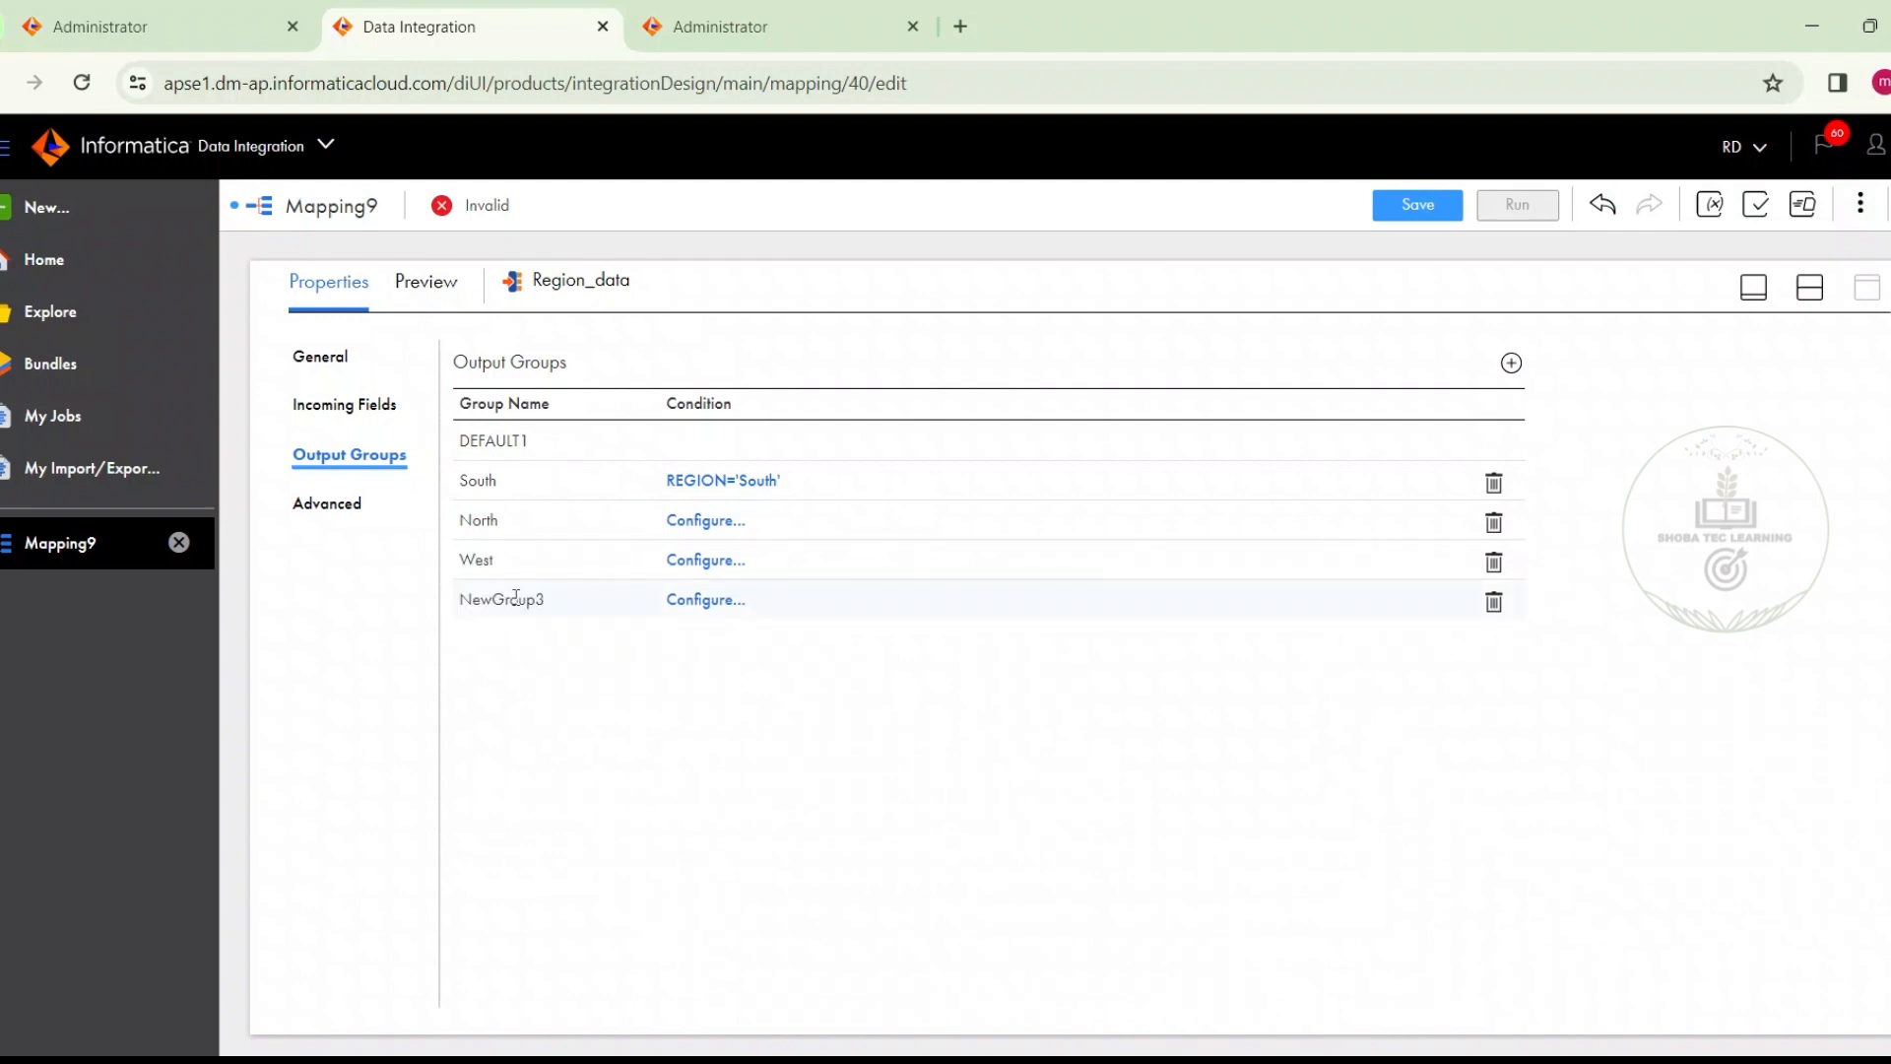
click(516, 598)
text(East)
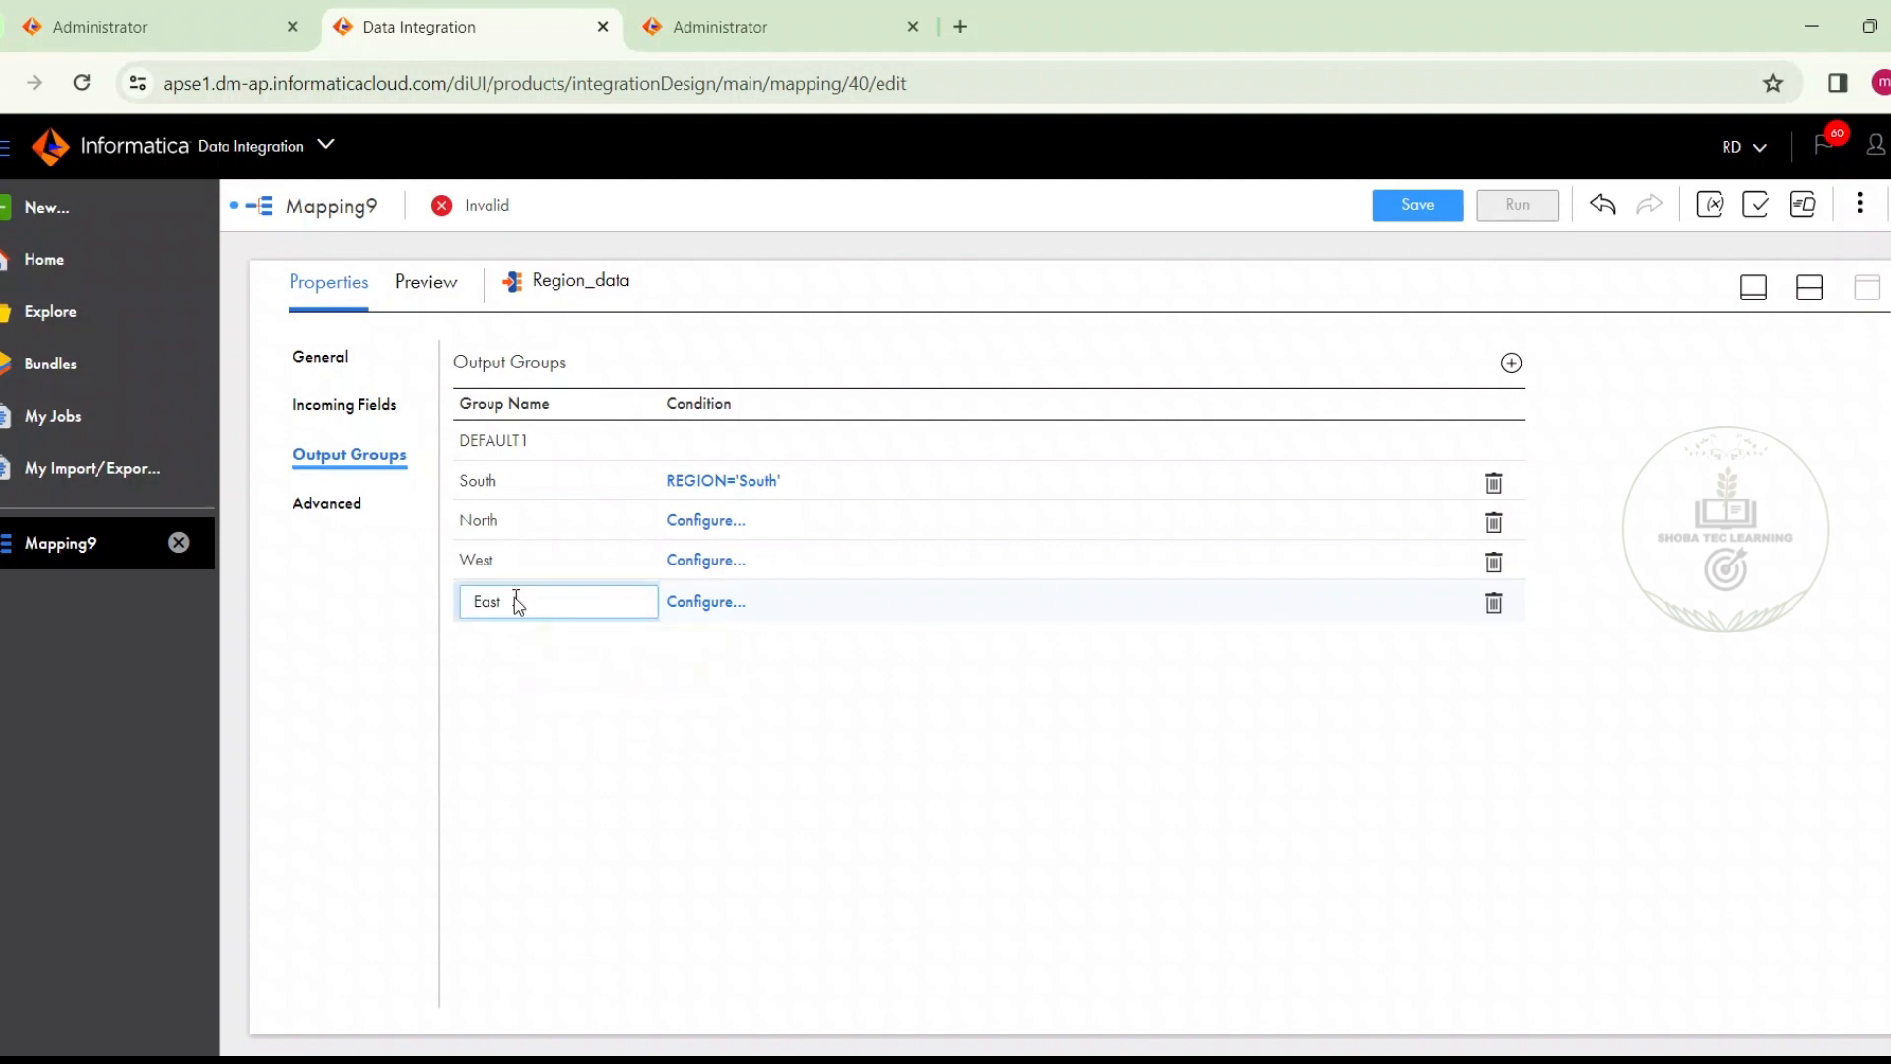
key(Return)
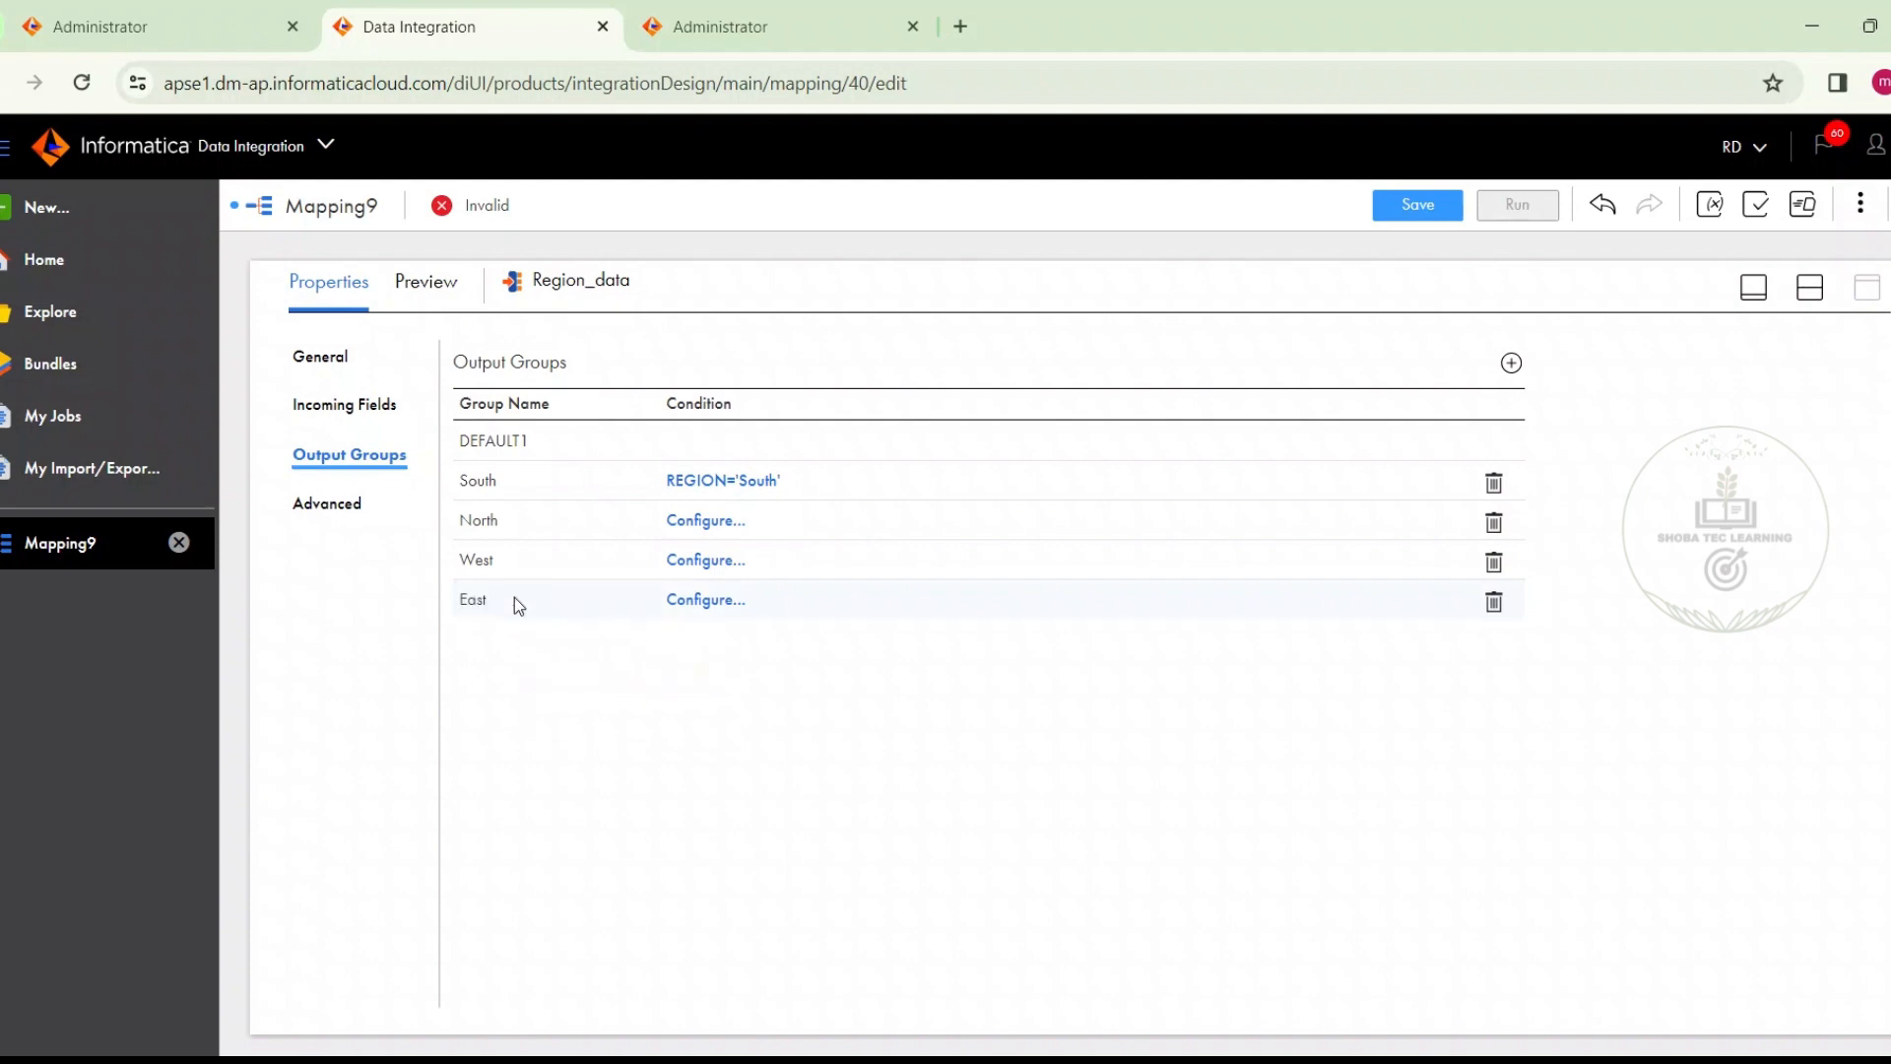
Give the North output group the advanced filter condition REGION='North' and validate the expression
click(704, 514)
click(815, 583)
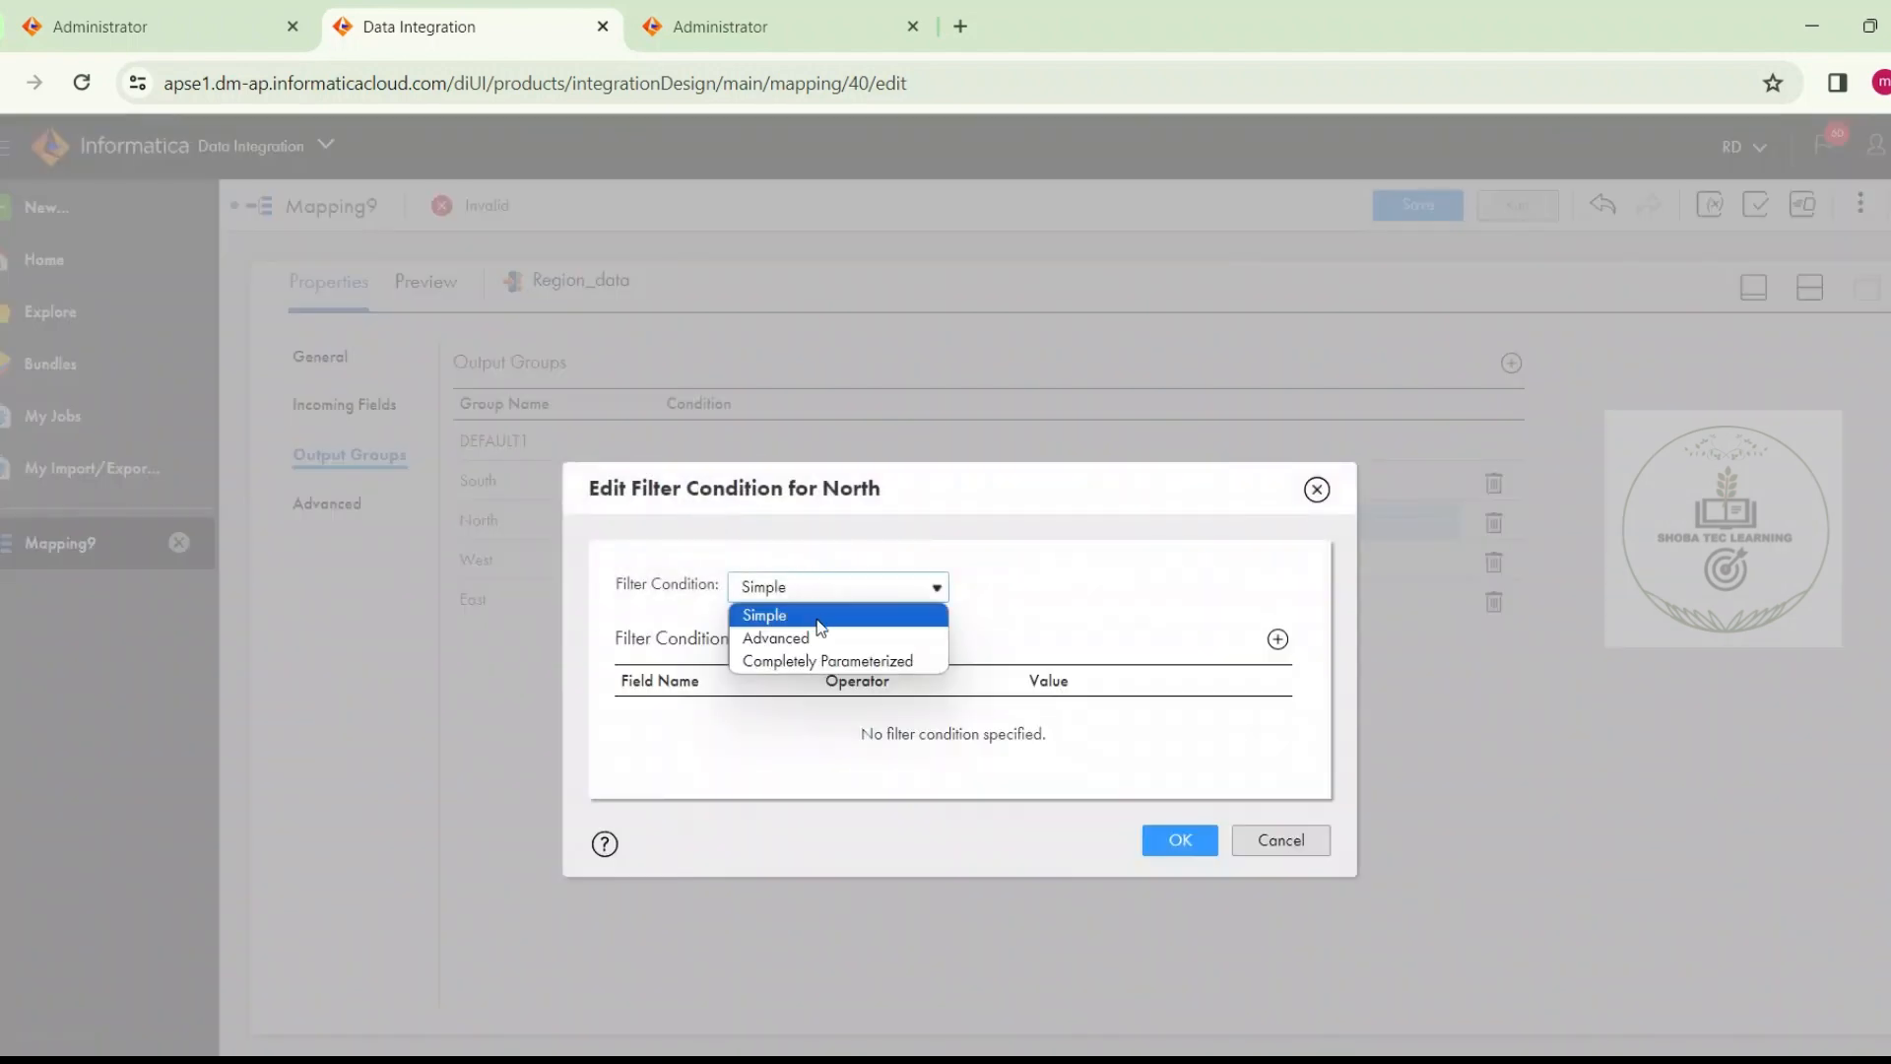
click(817, 633)
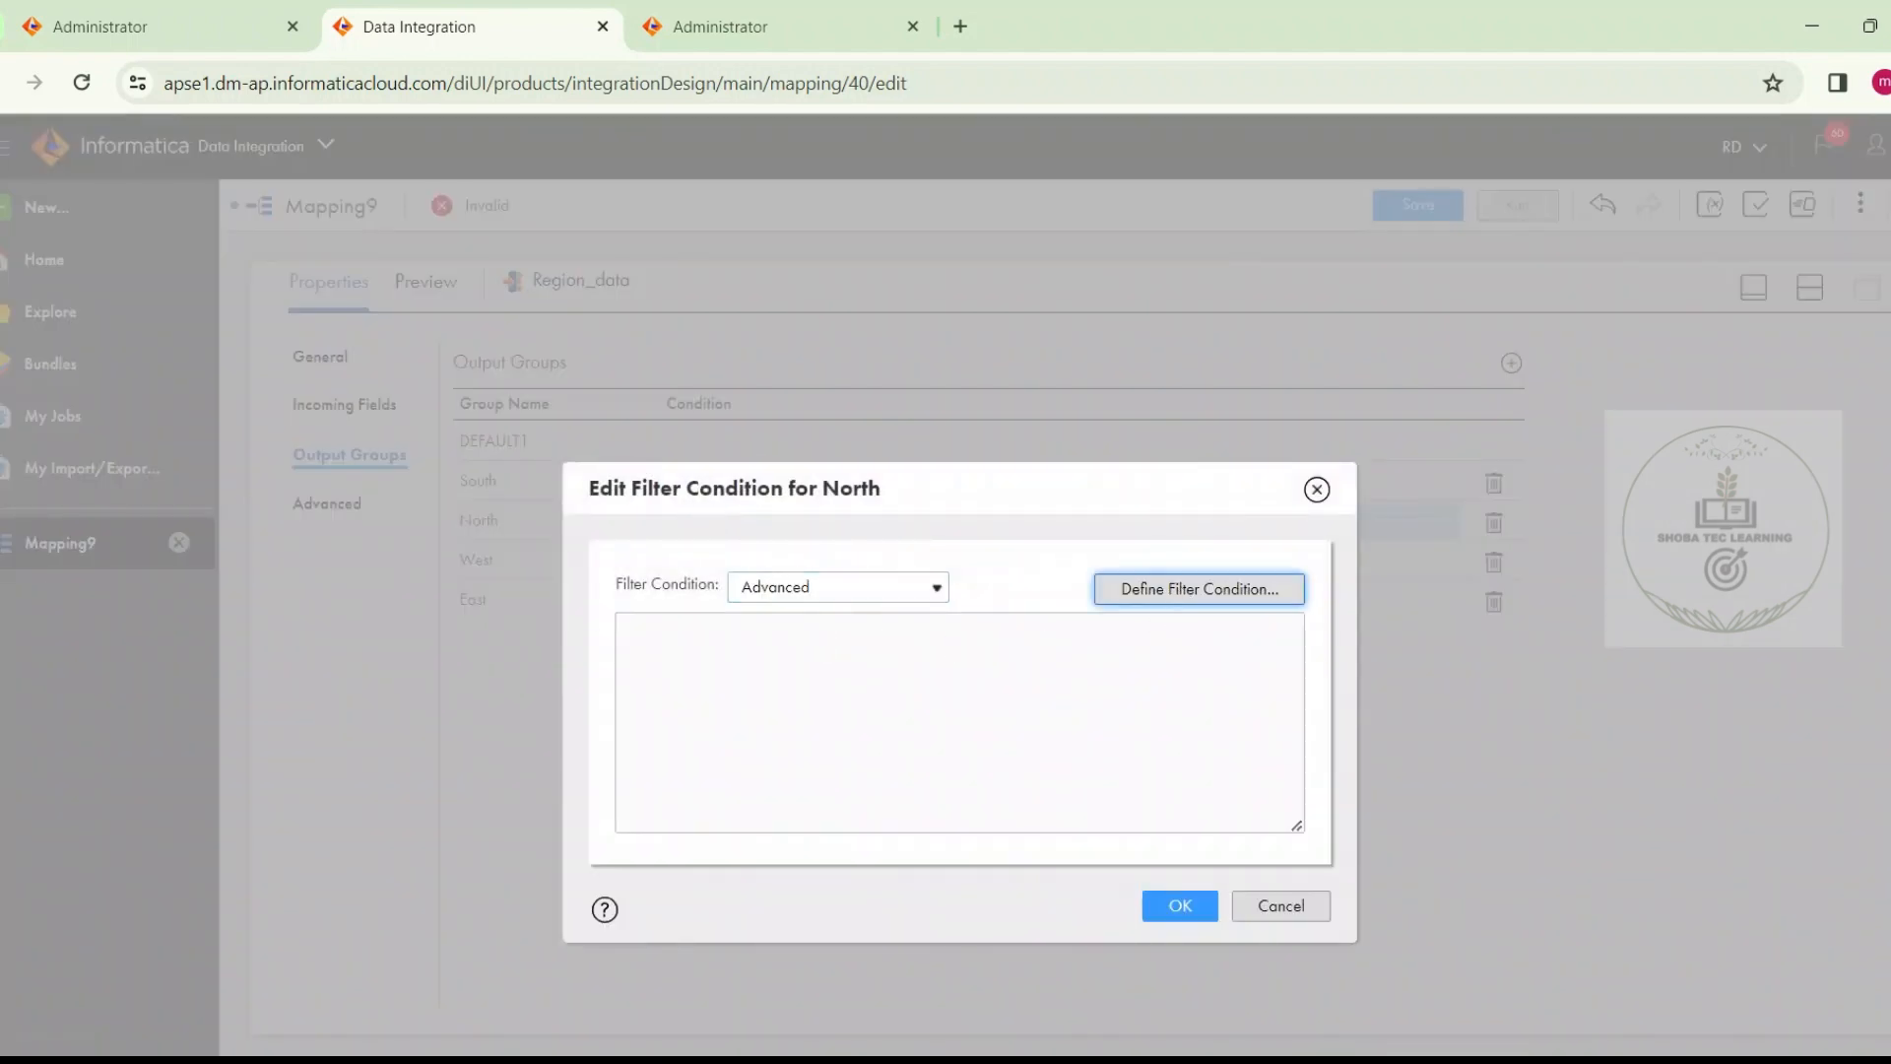
click(1180, 589)
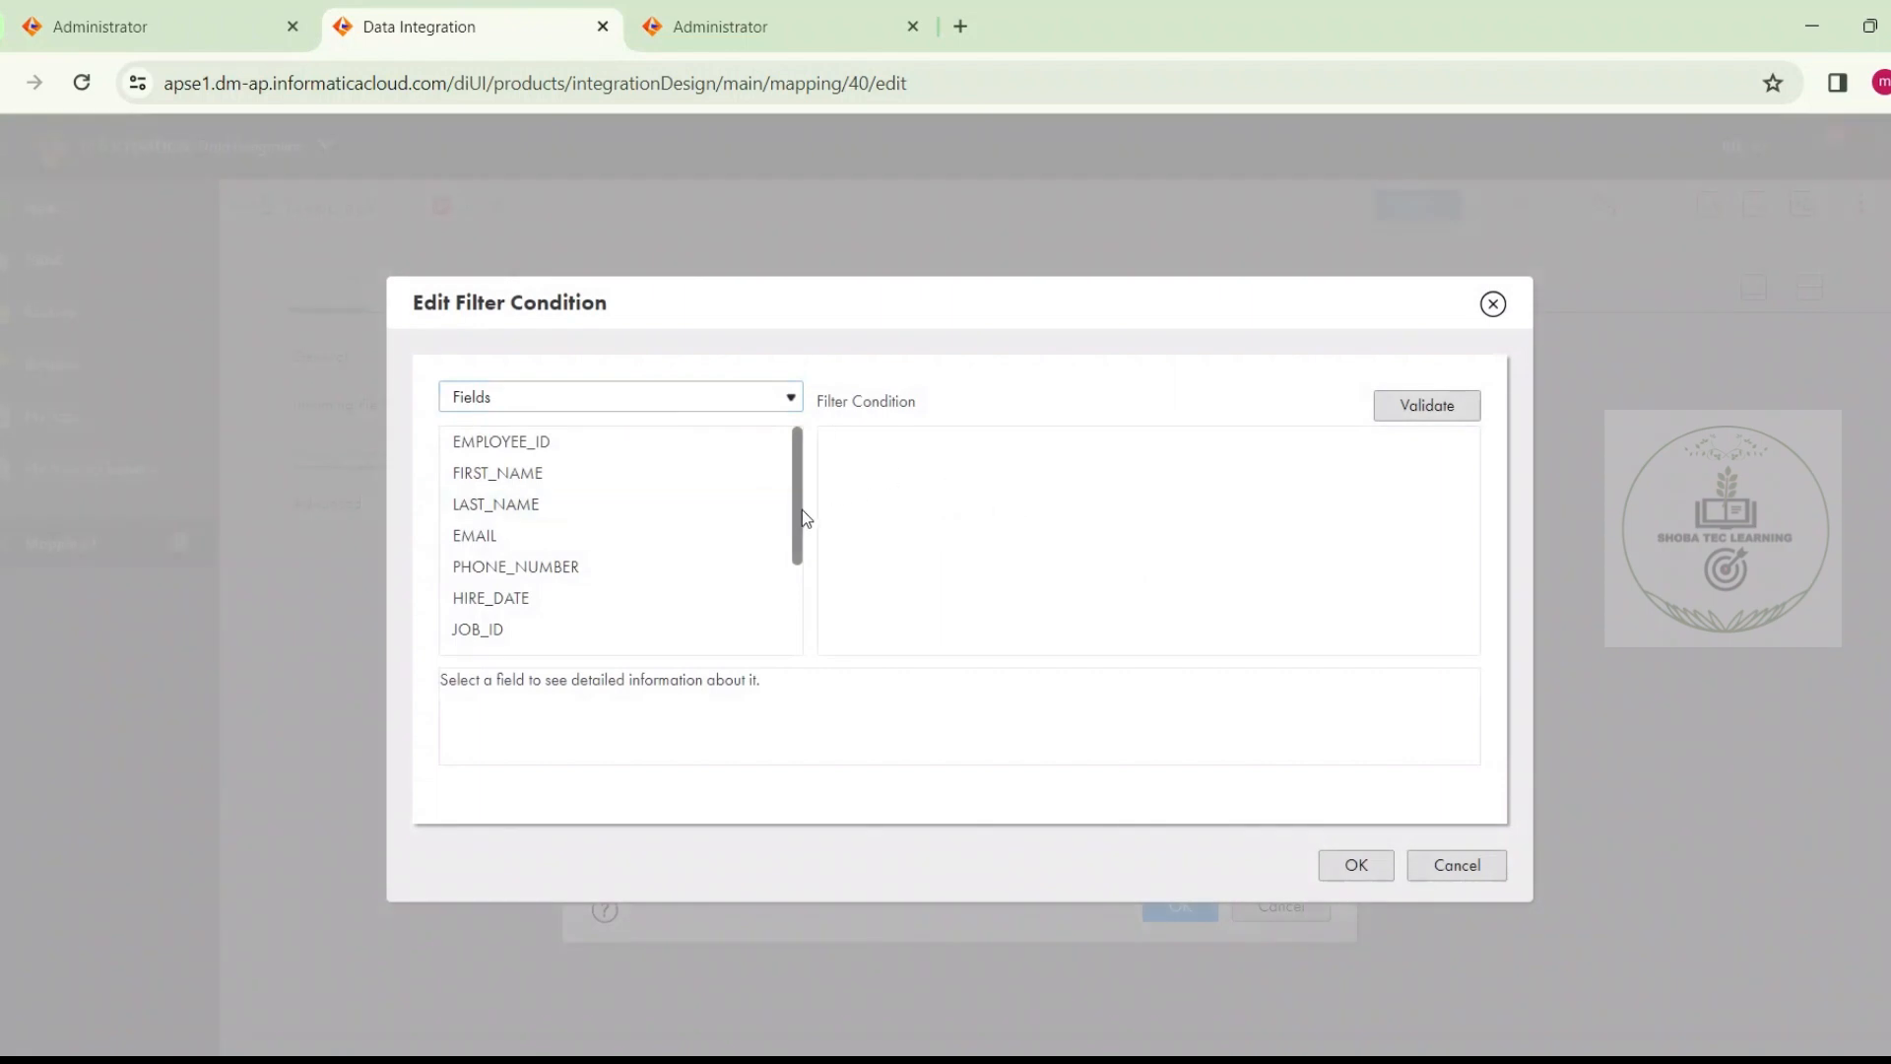
drag(801, 510, 798, 723)
click(760, 644)
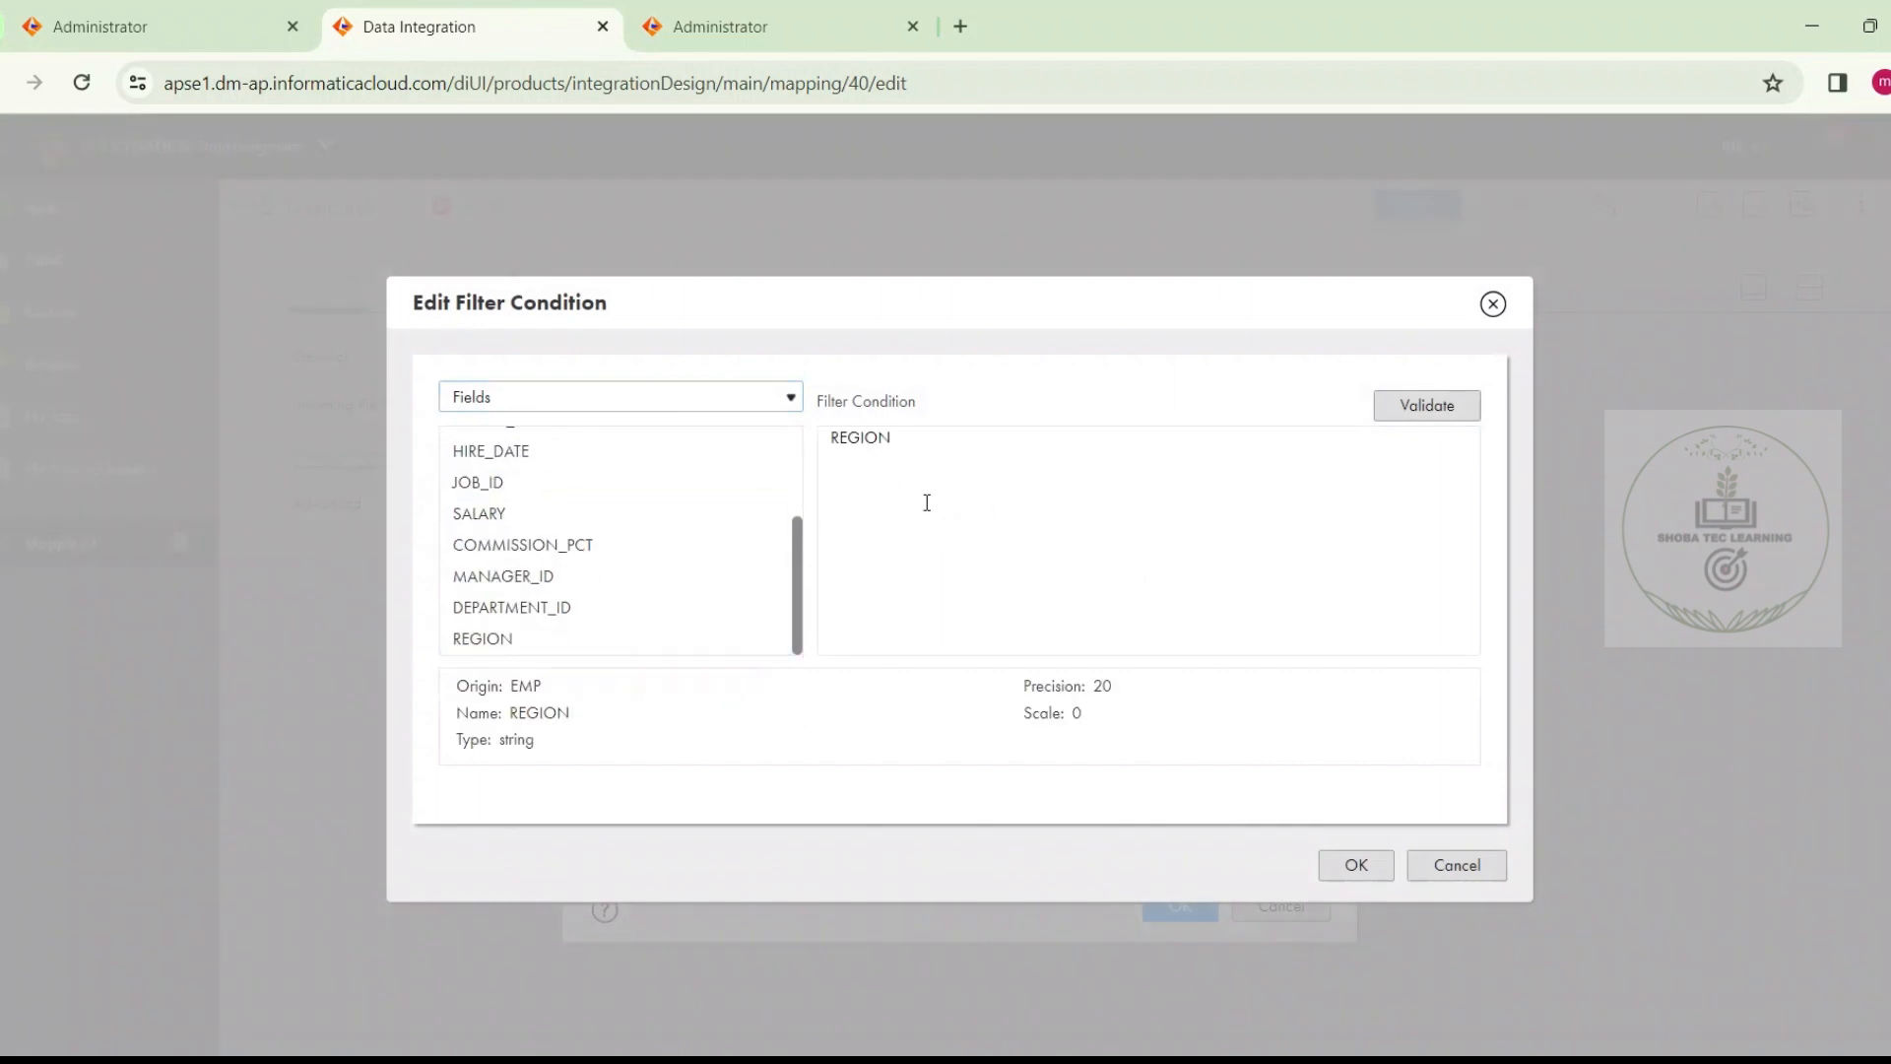
text(='North')
click(1446, 405)
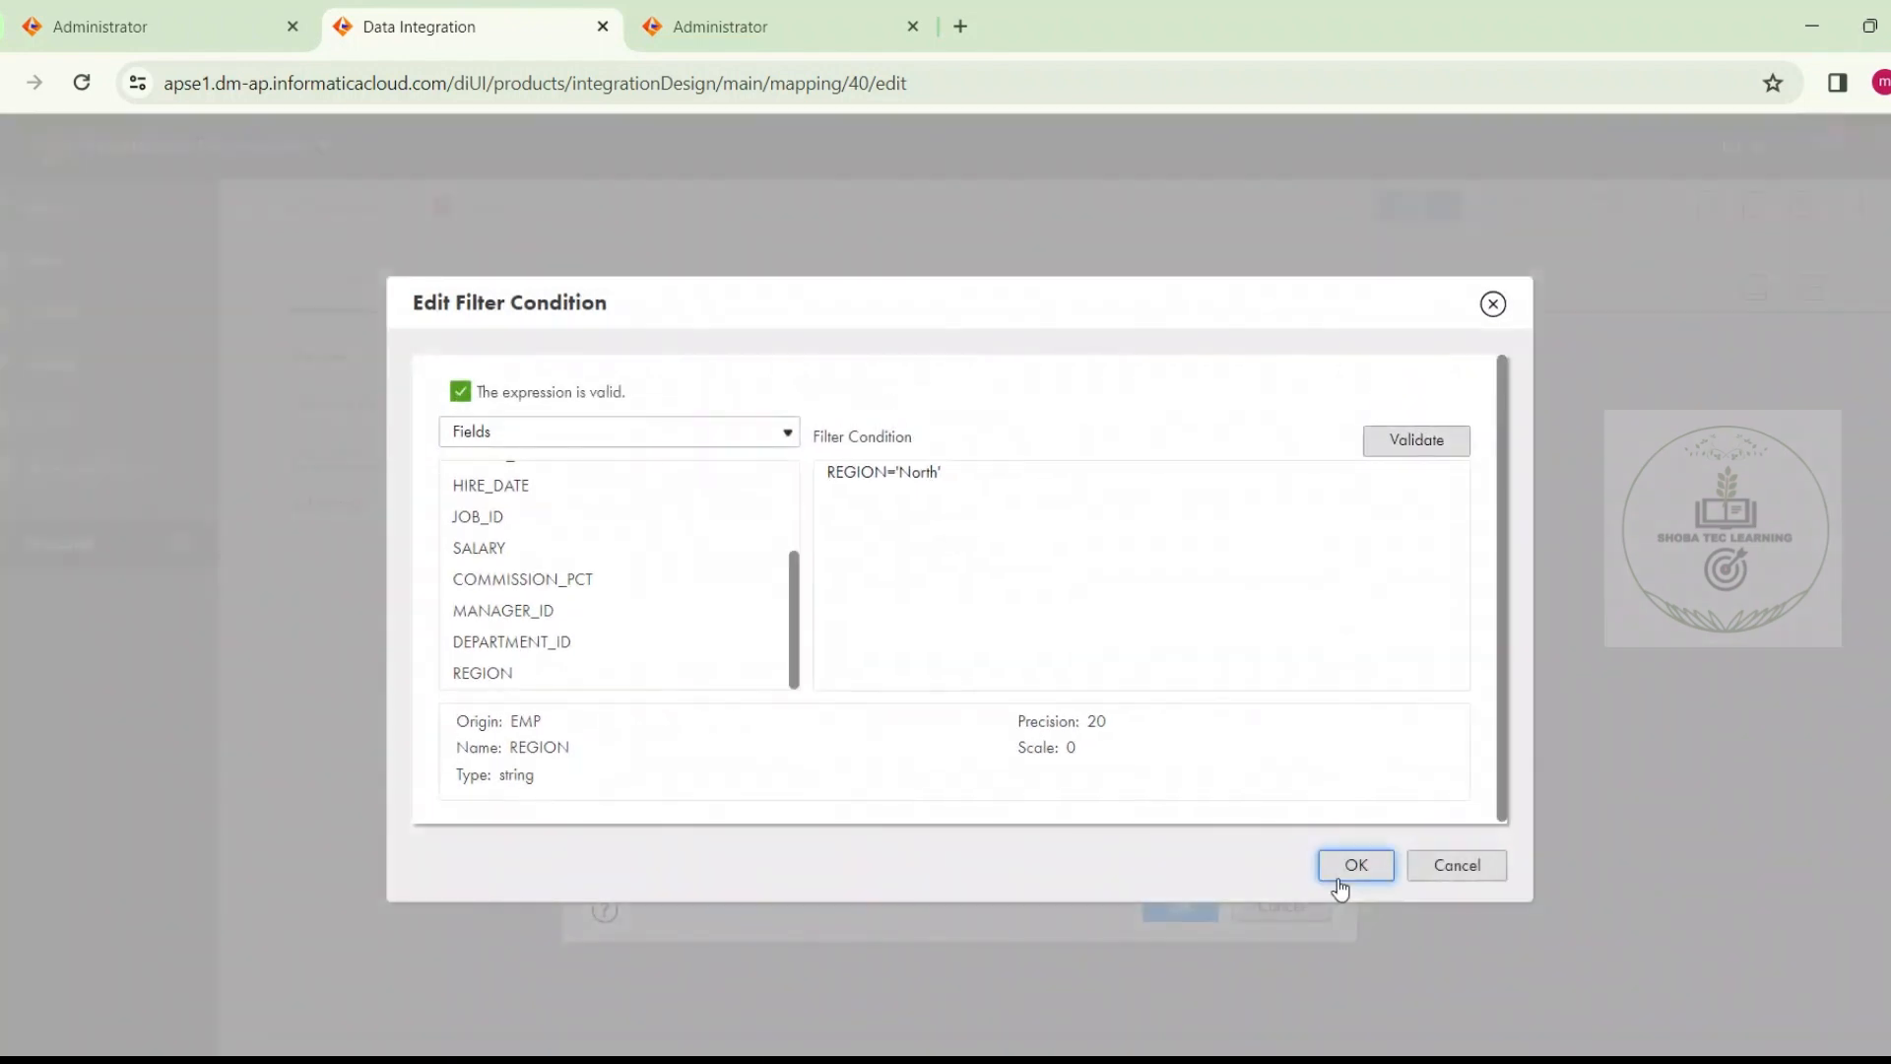
click(1341, 881)
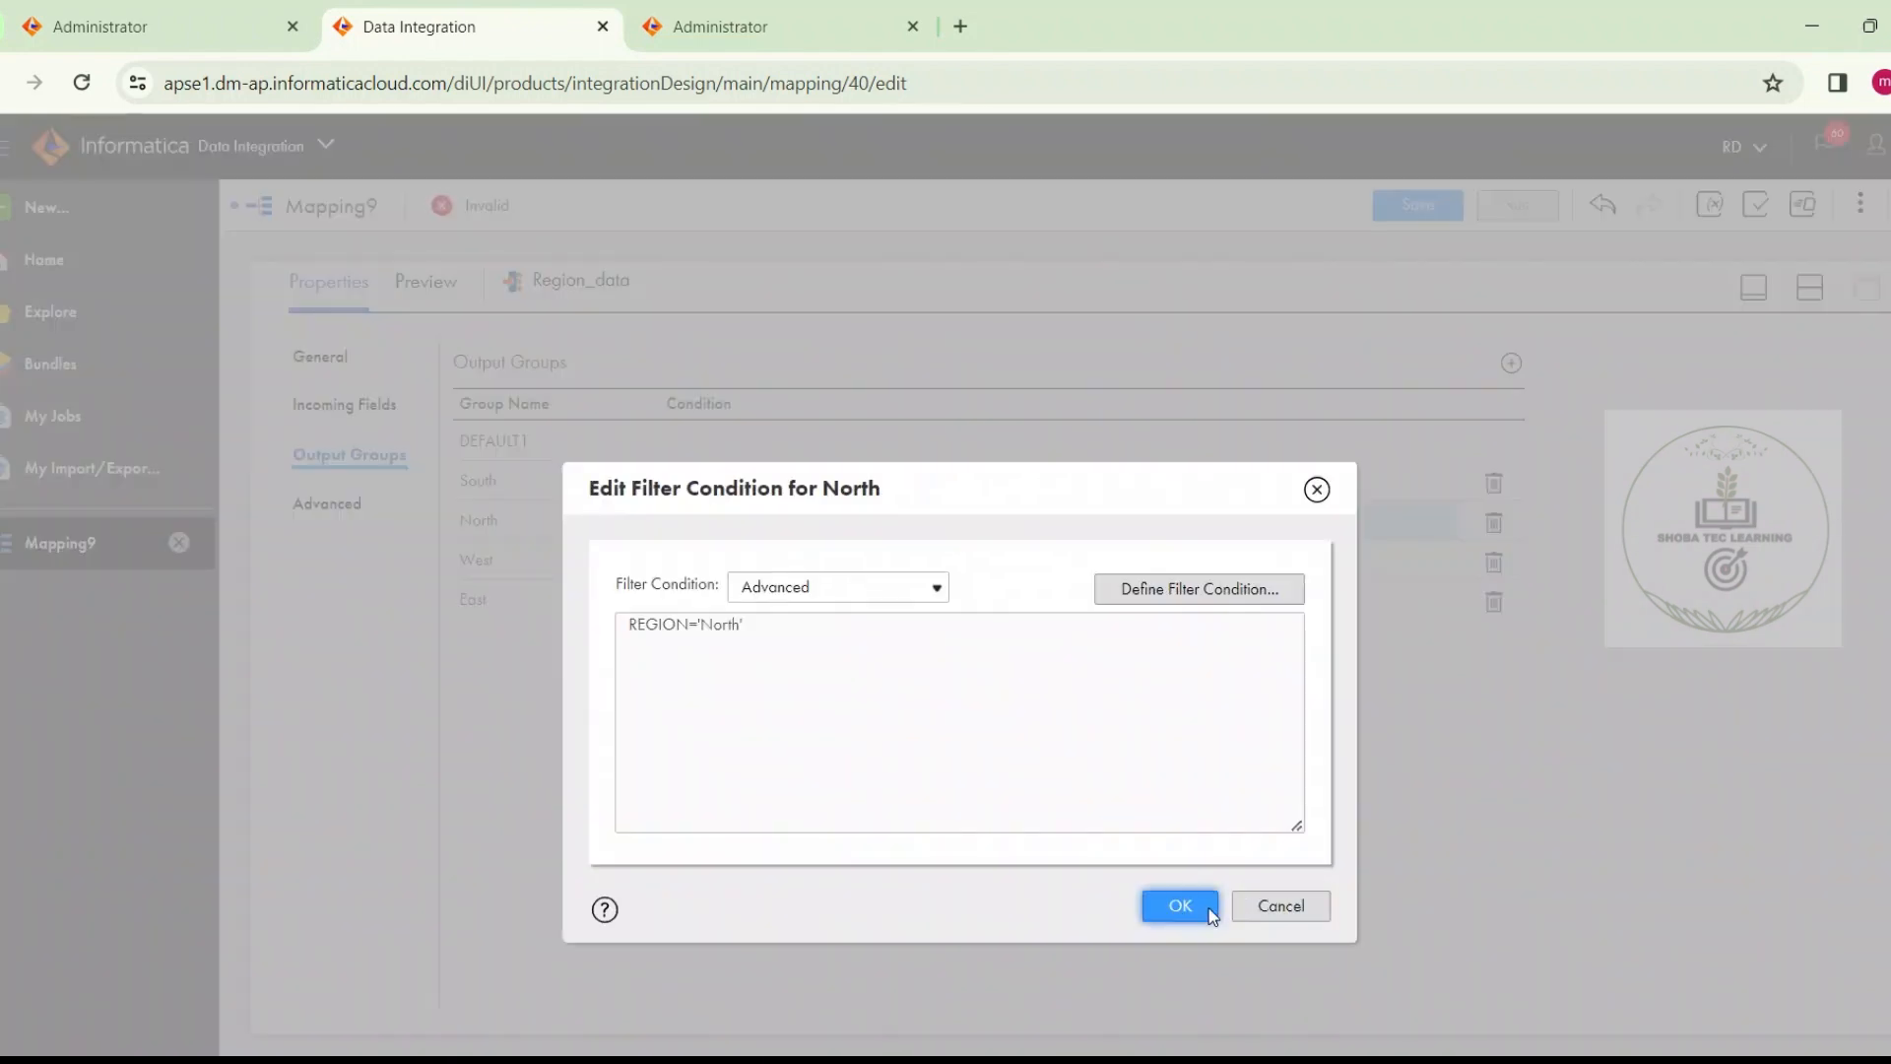
click(1182, 900)
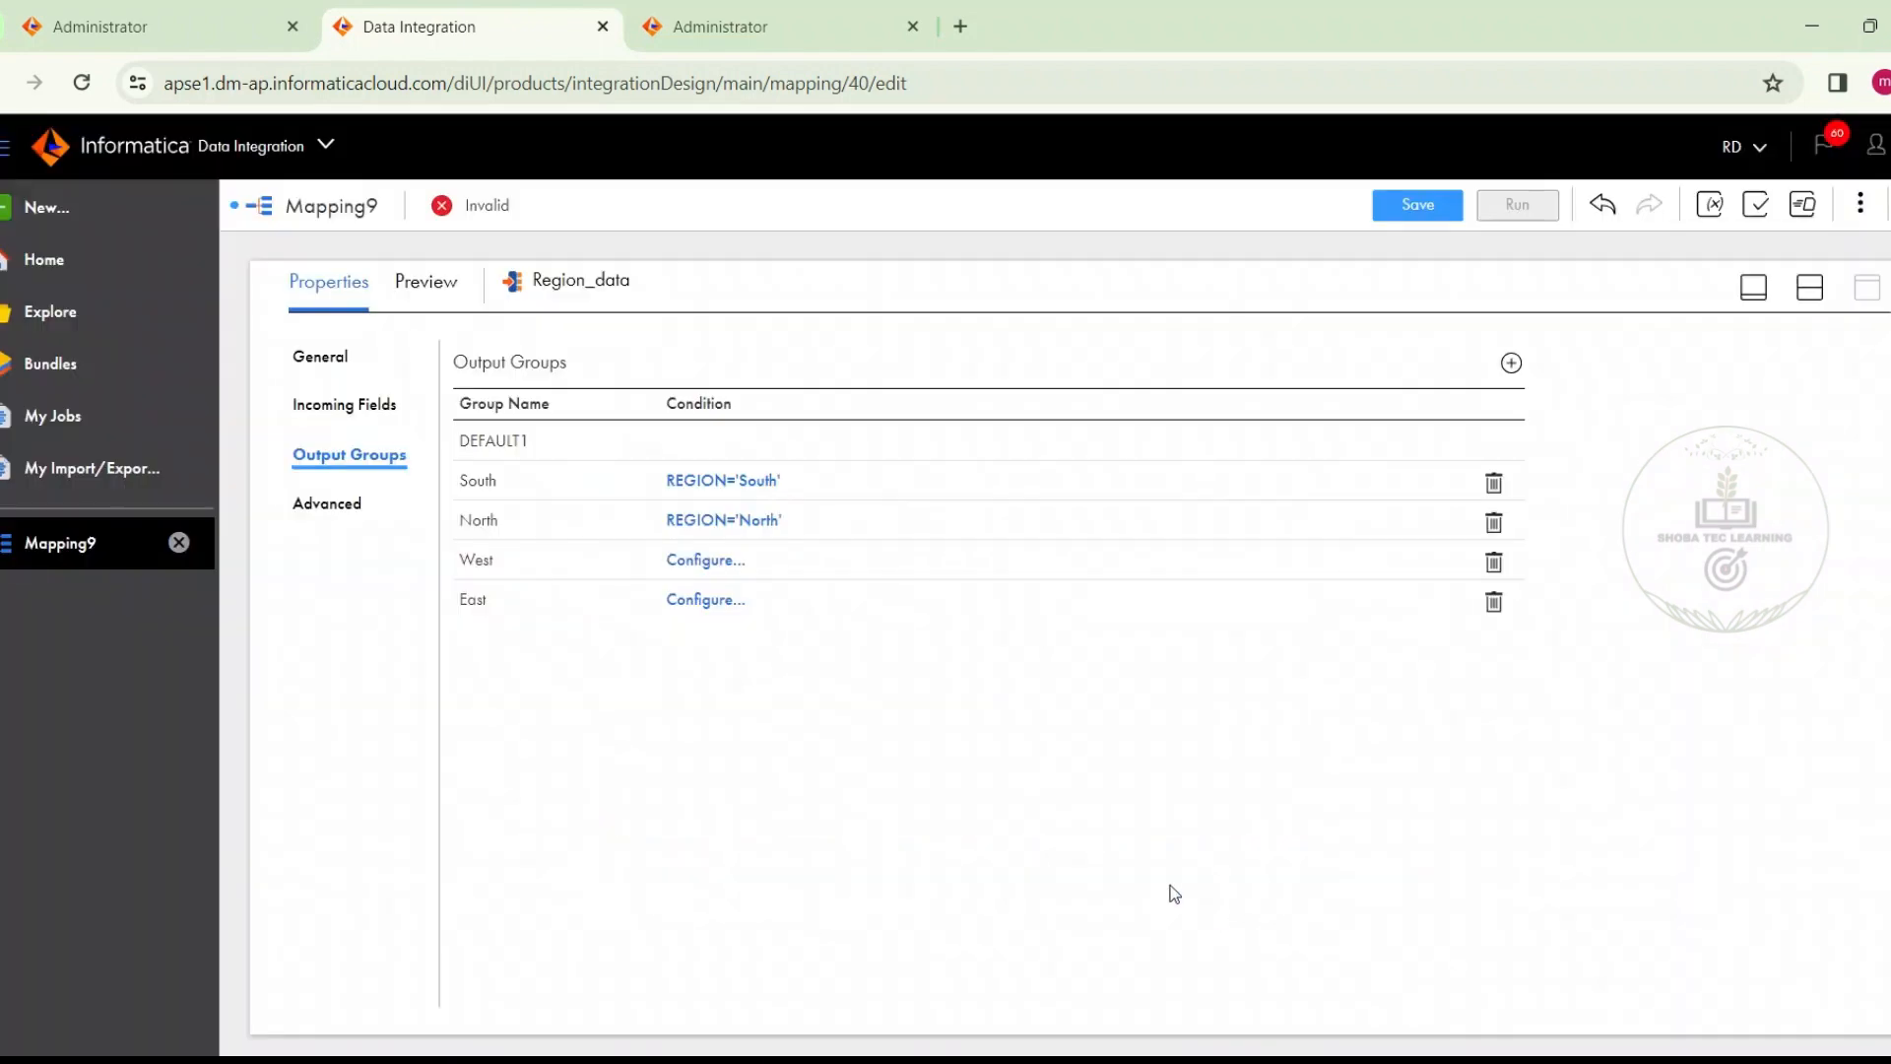
Give the West output group the advanced filter condition REGION='West' and validate the expression
click(687, 561)
click(781, 583)
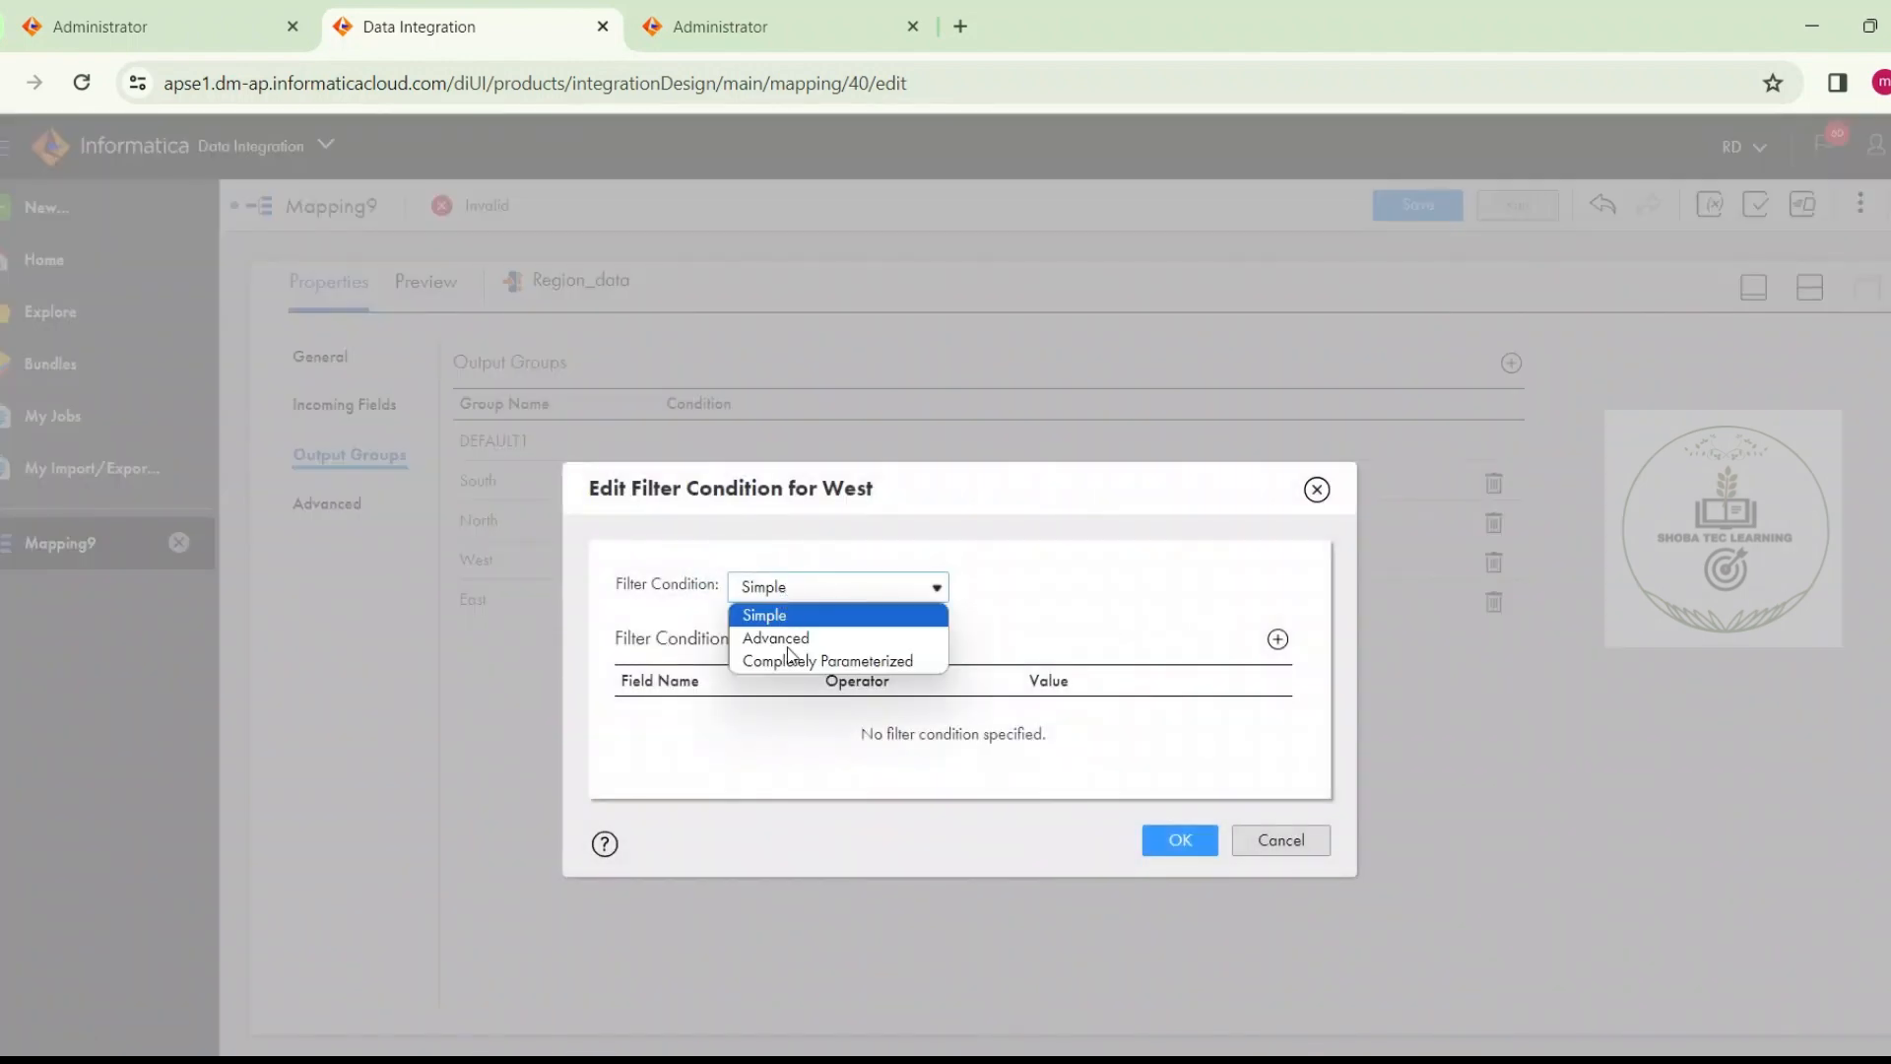
click(790, 646)
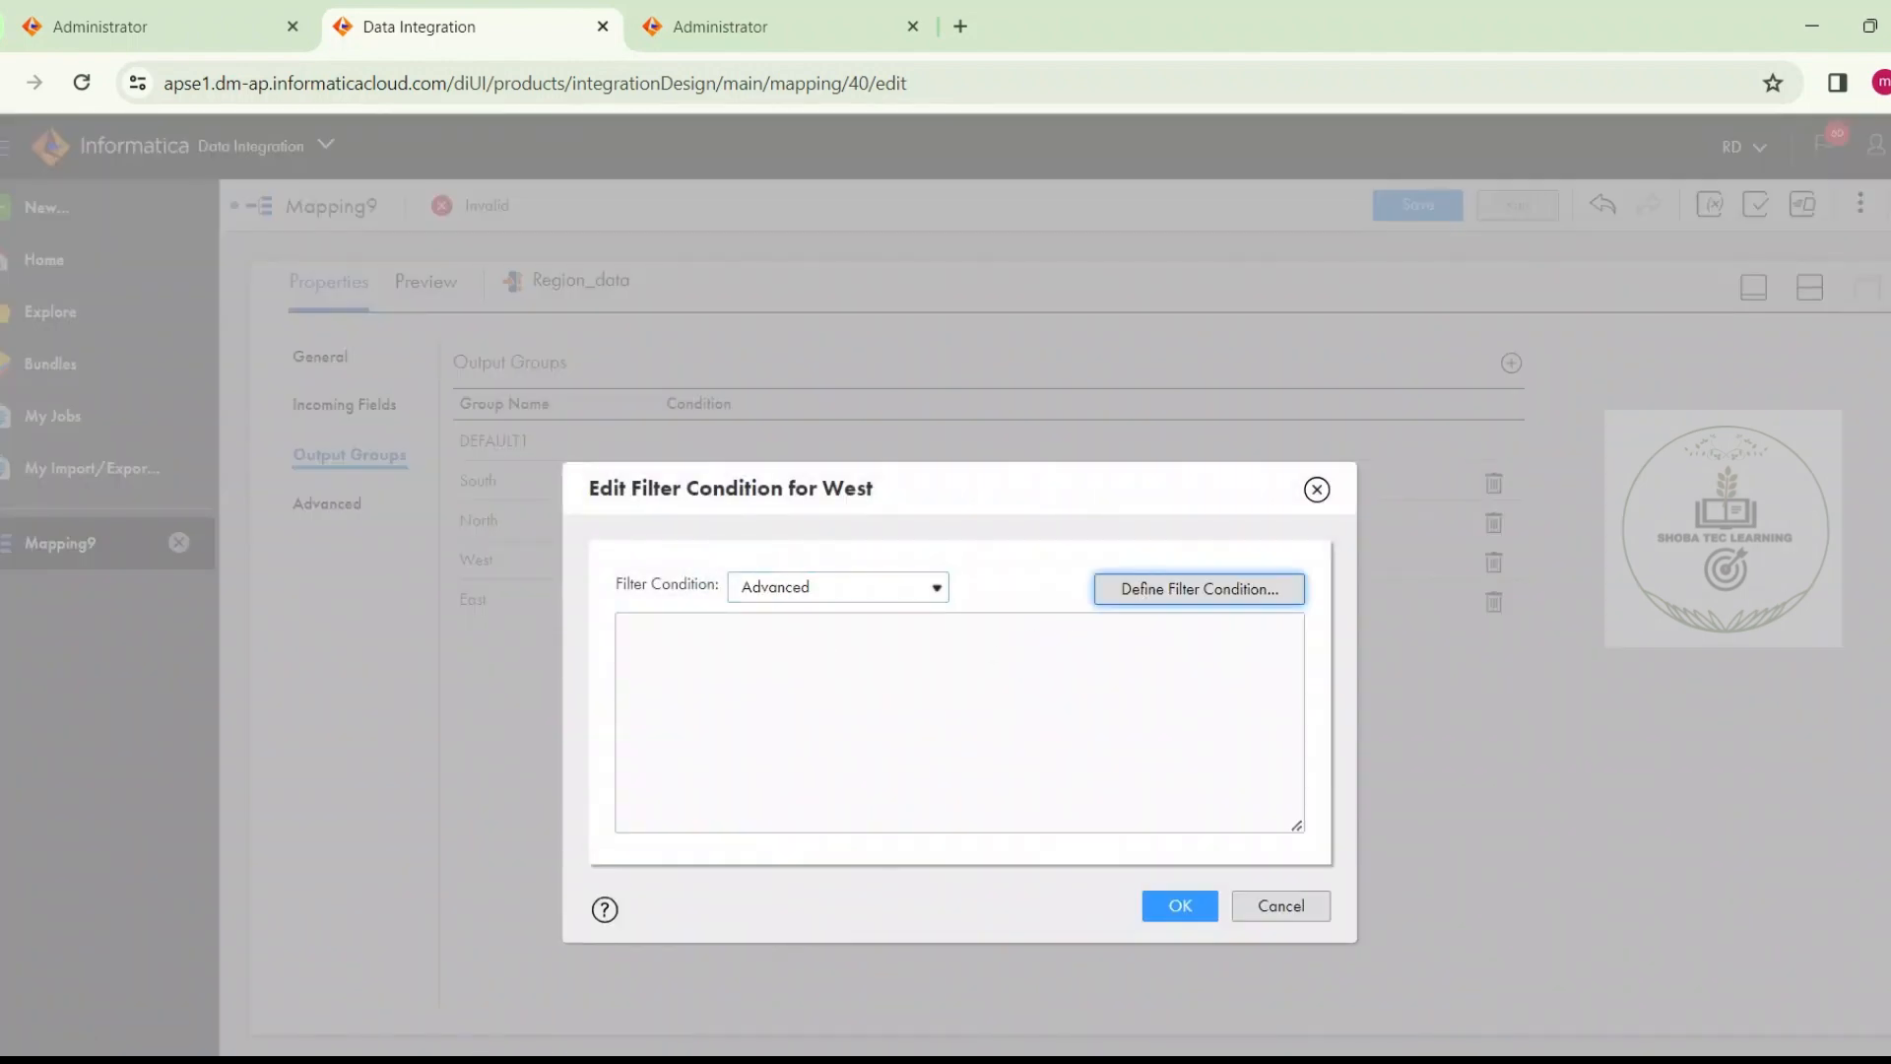
click(1139, 594)
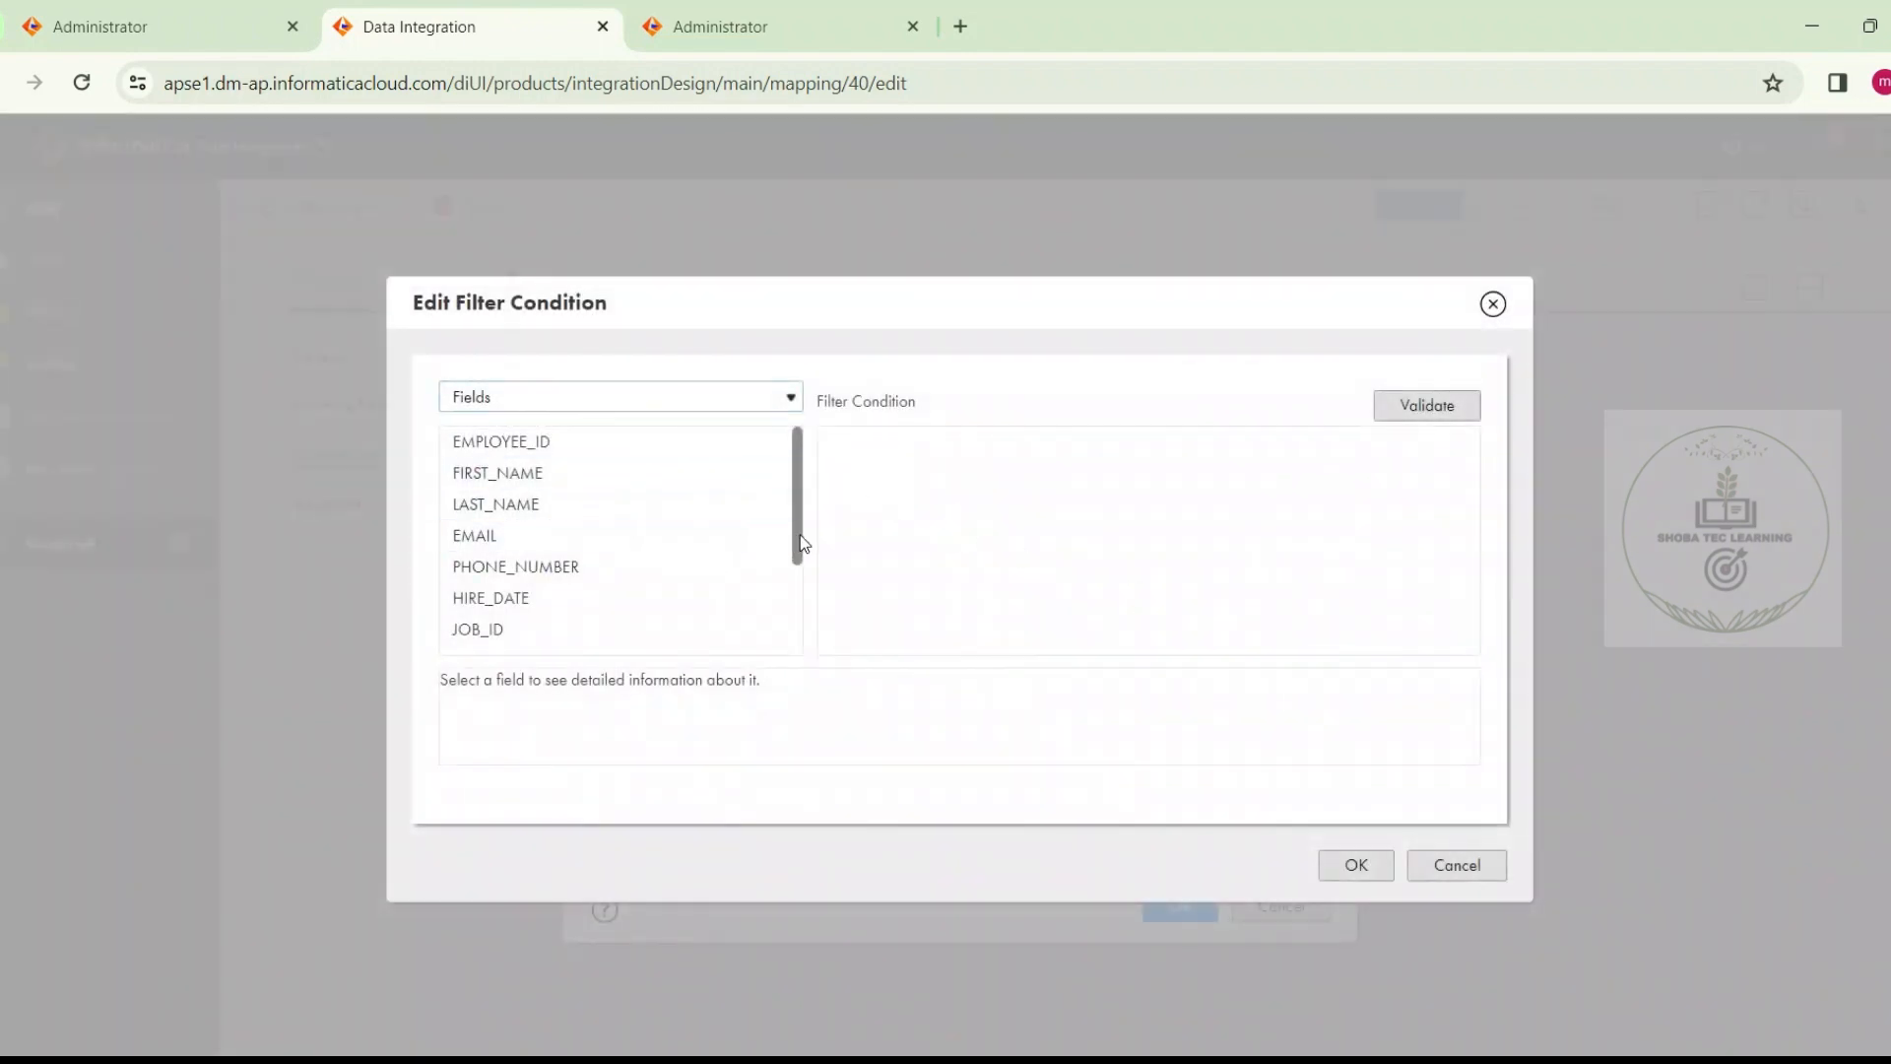
drag(797, 541, 809, 677)
click(778, 640)
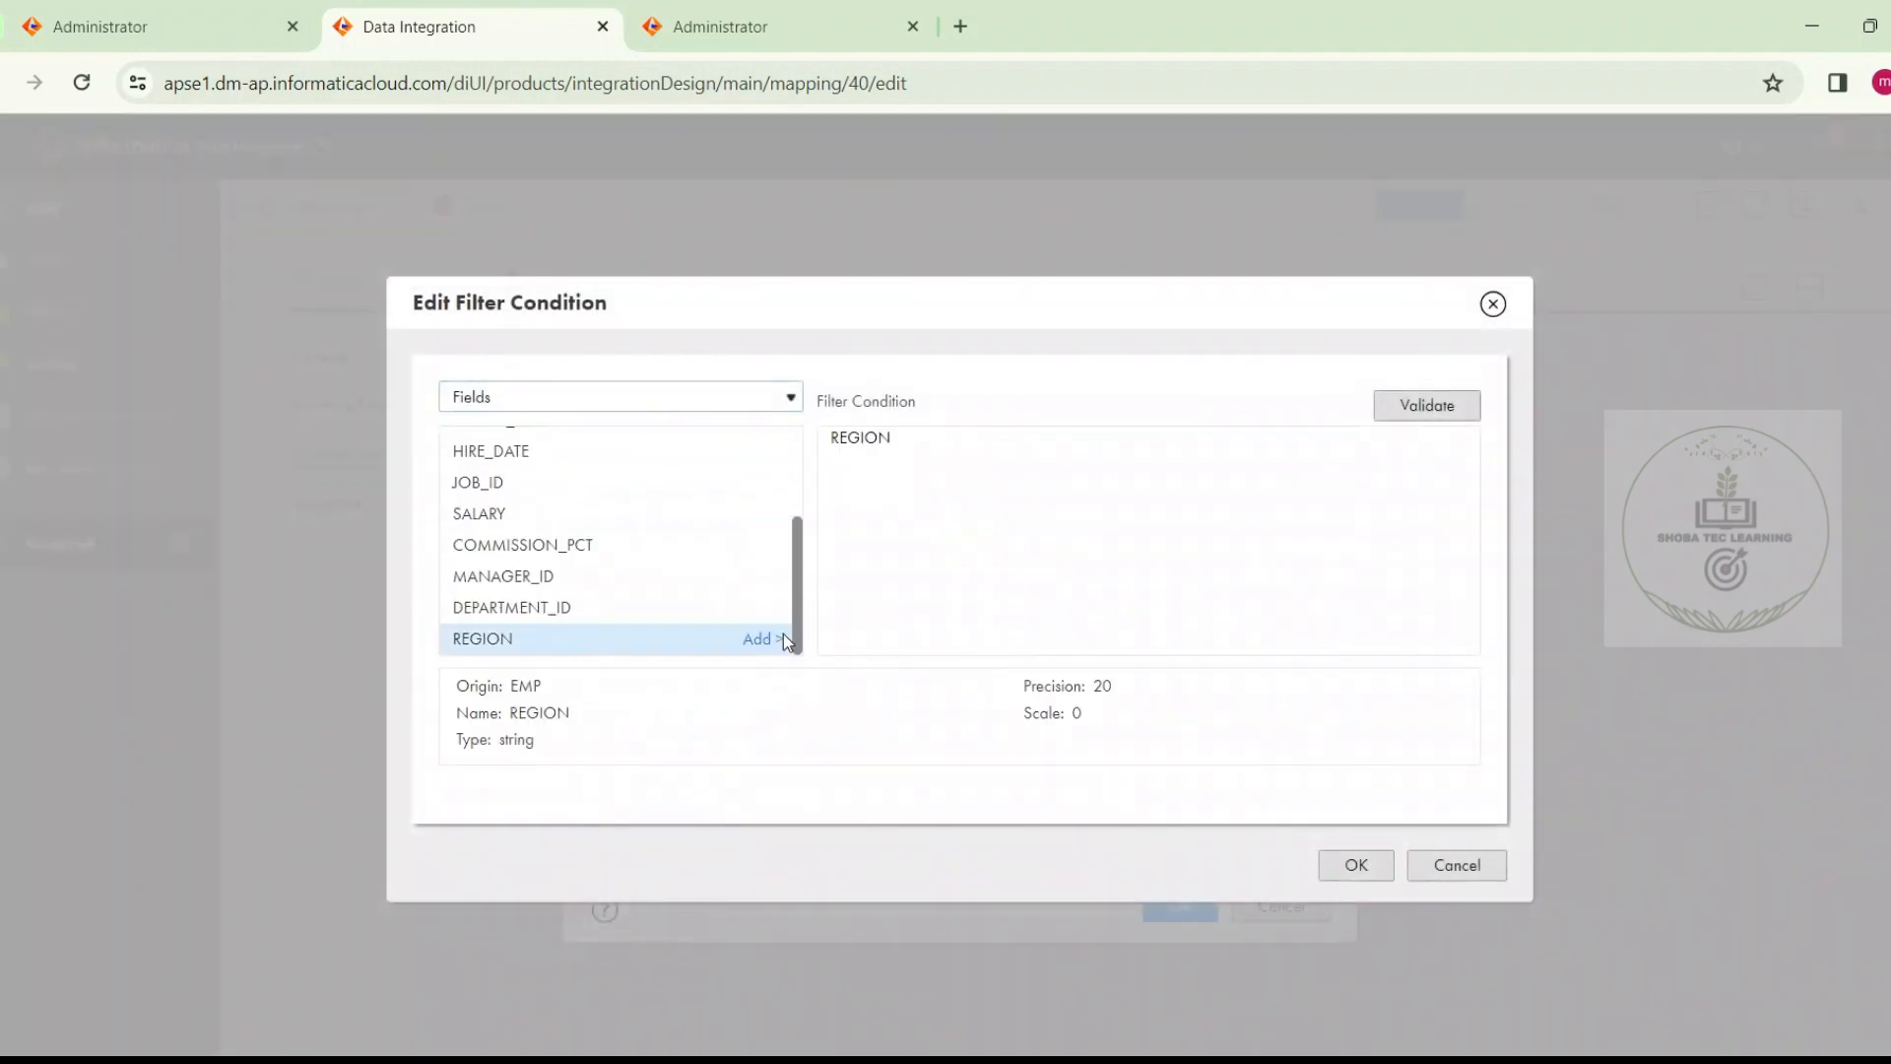
text(='West)
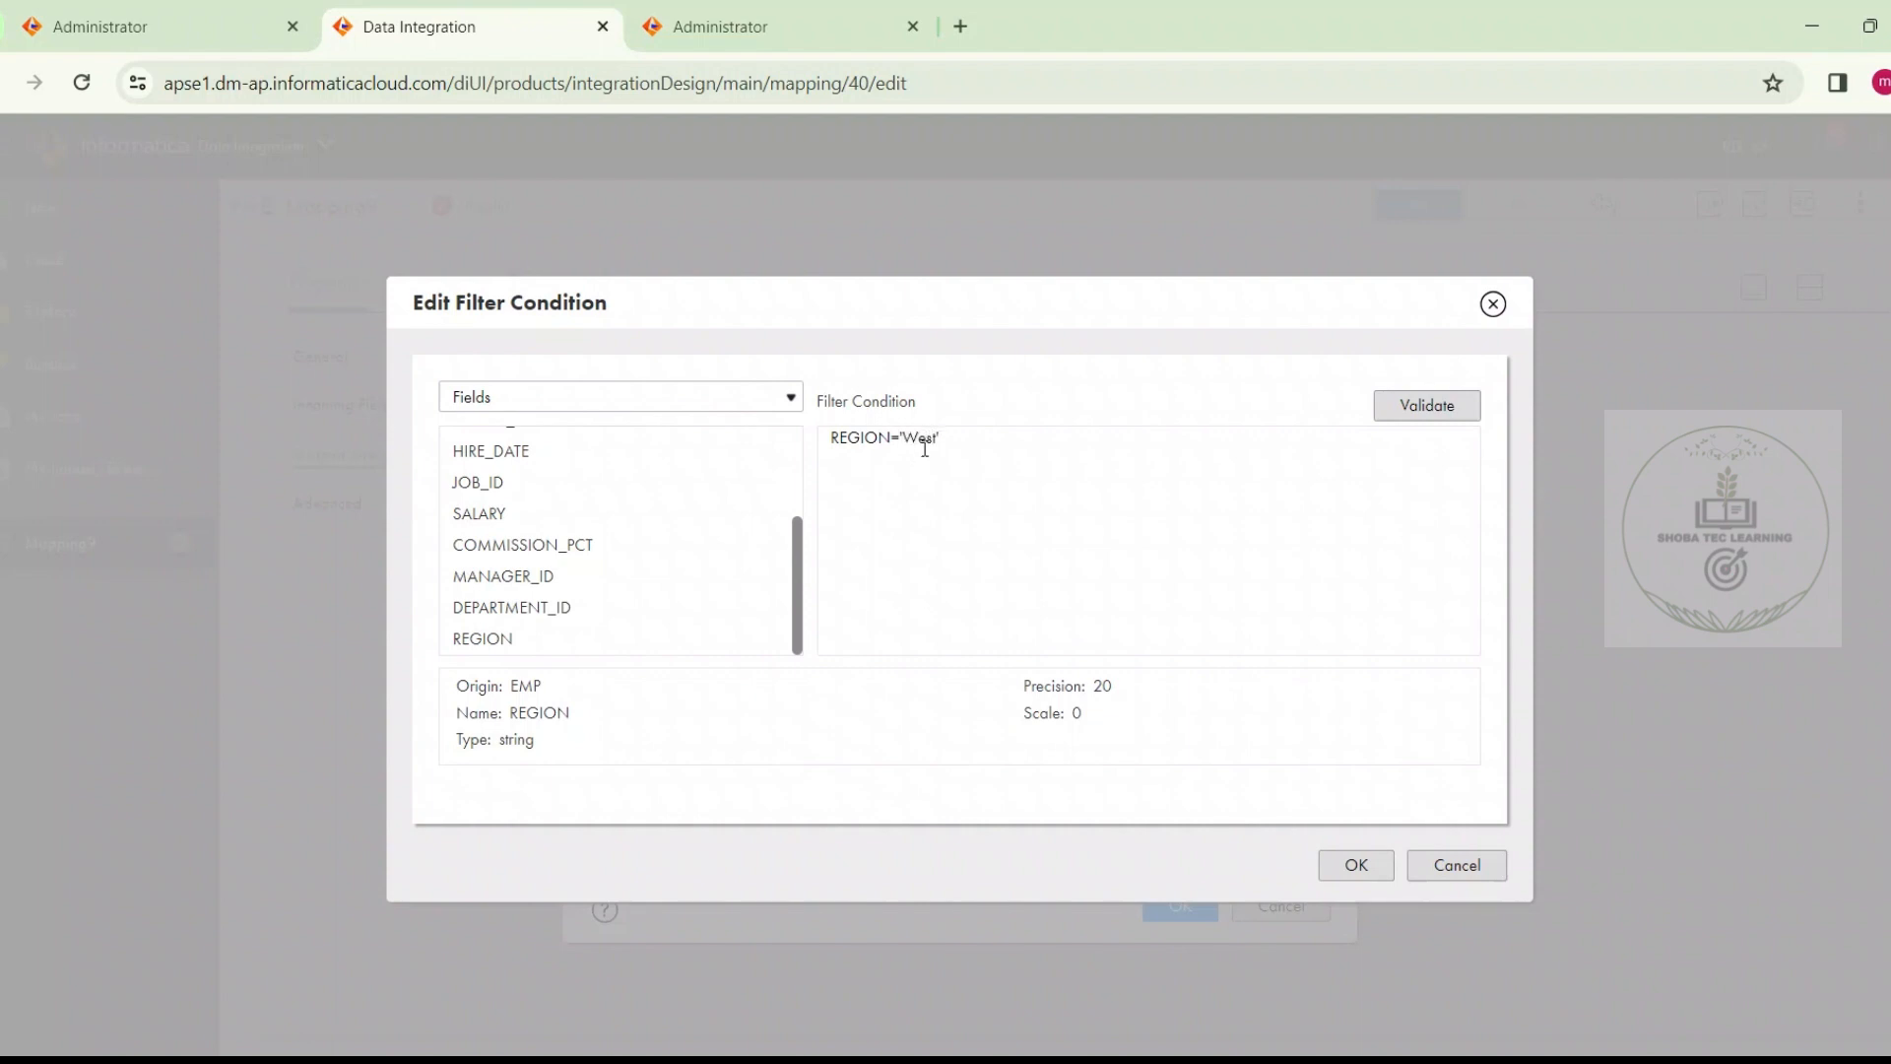
click(1392, 408)
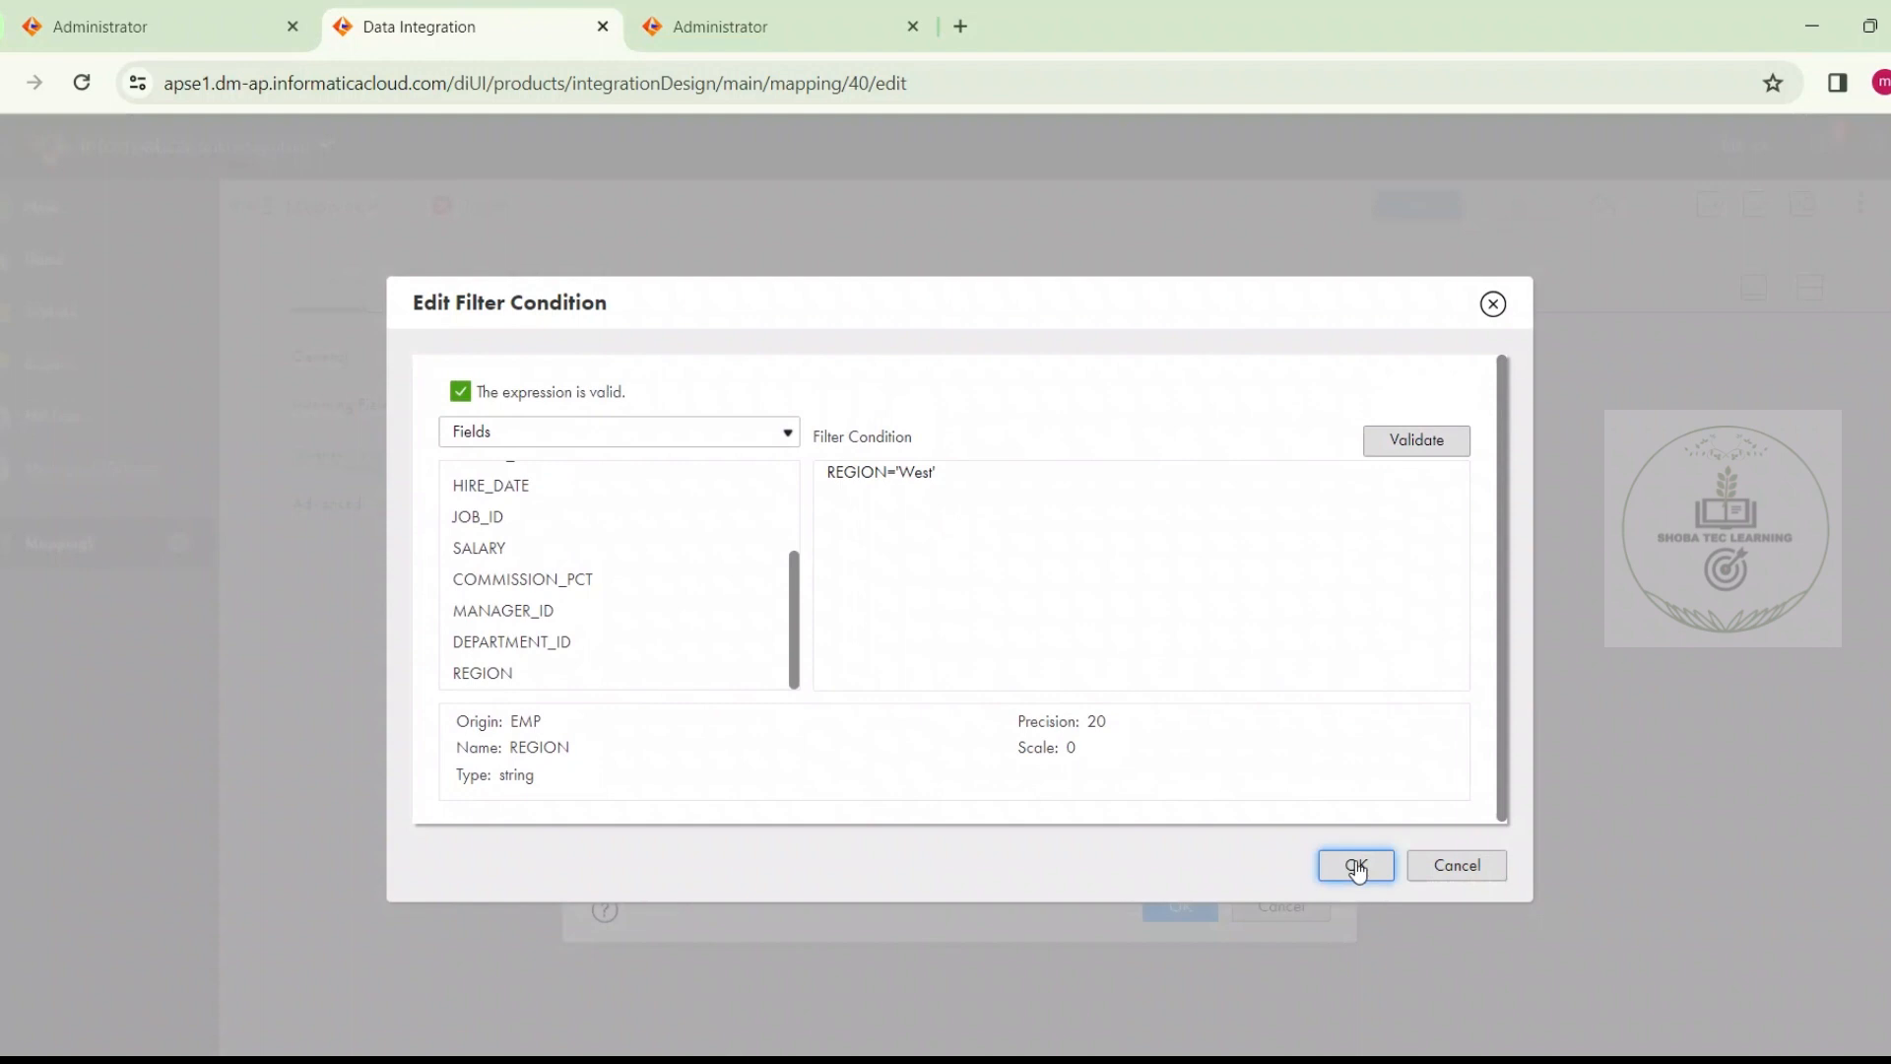
click(1356, 864)
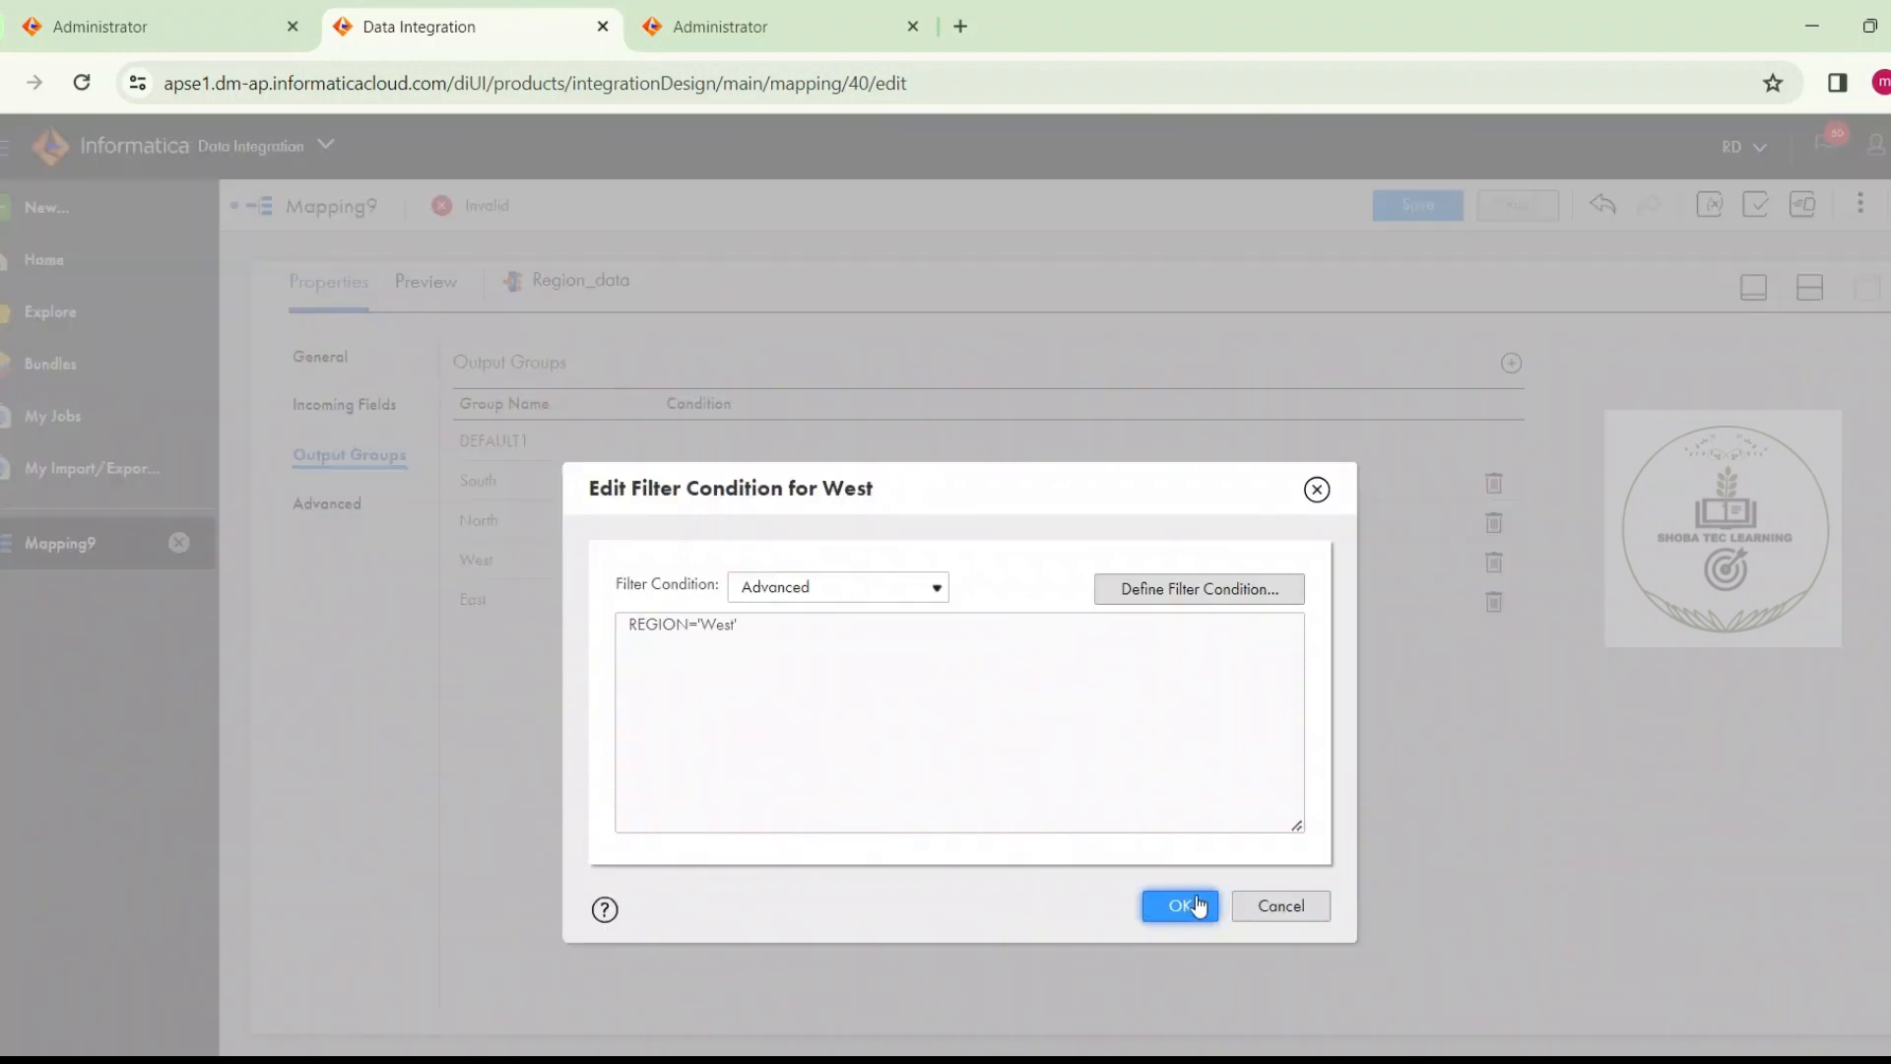
click(1182, 906)
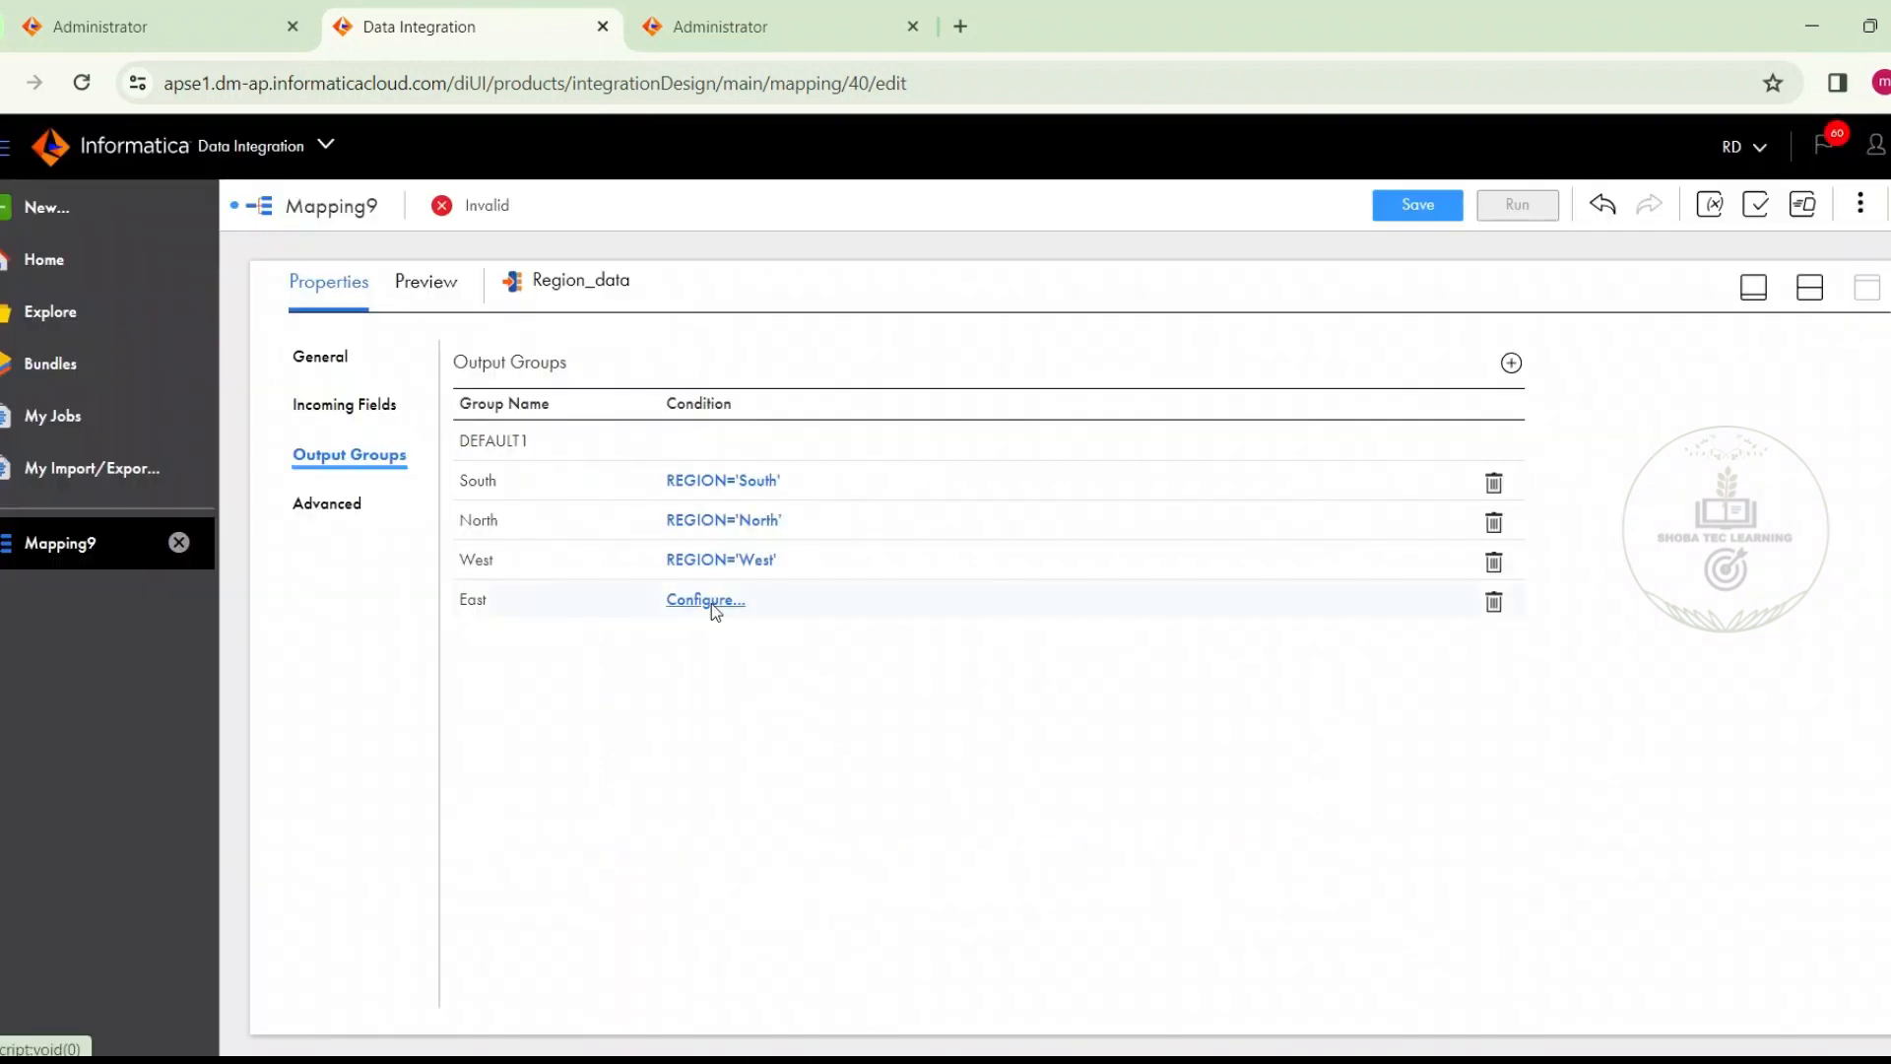
Give the East output group the advanced filter condition REGION=East' and accept it
click(711, 600)
click(814, 588)
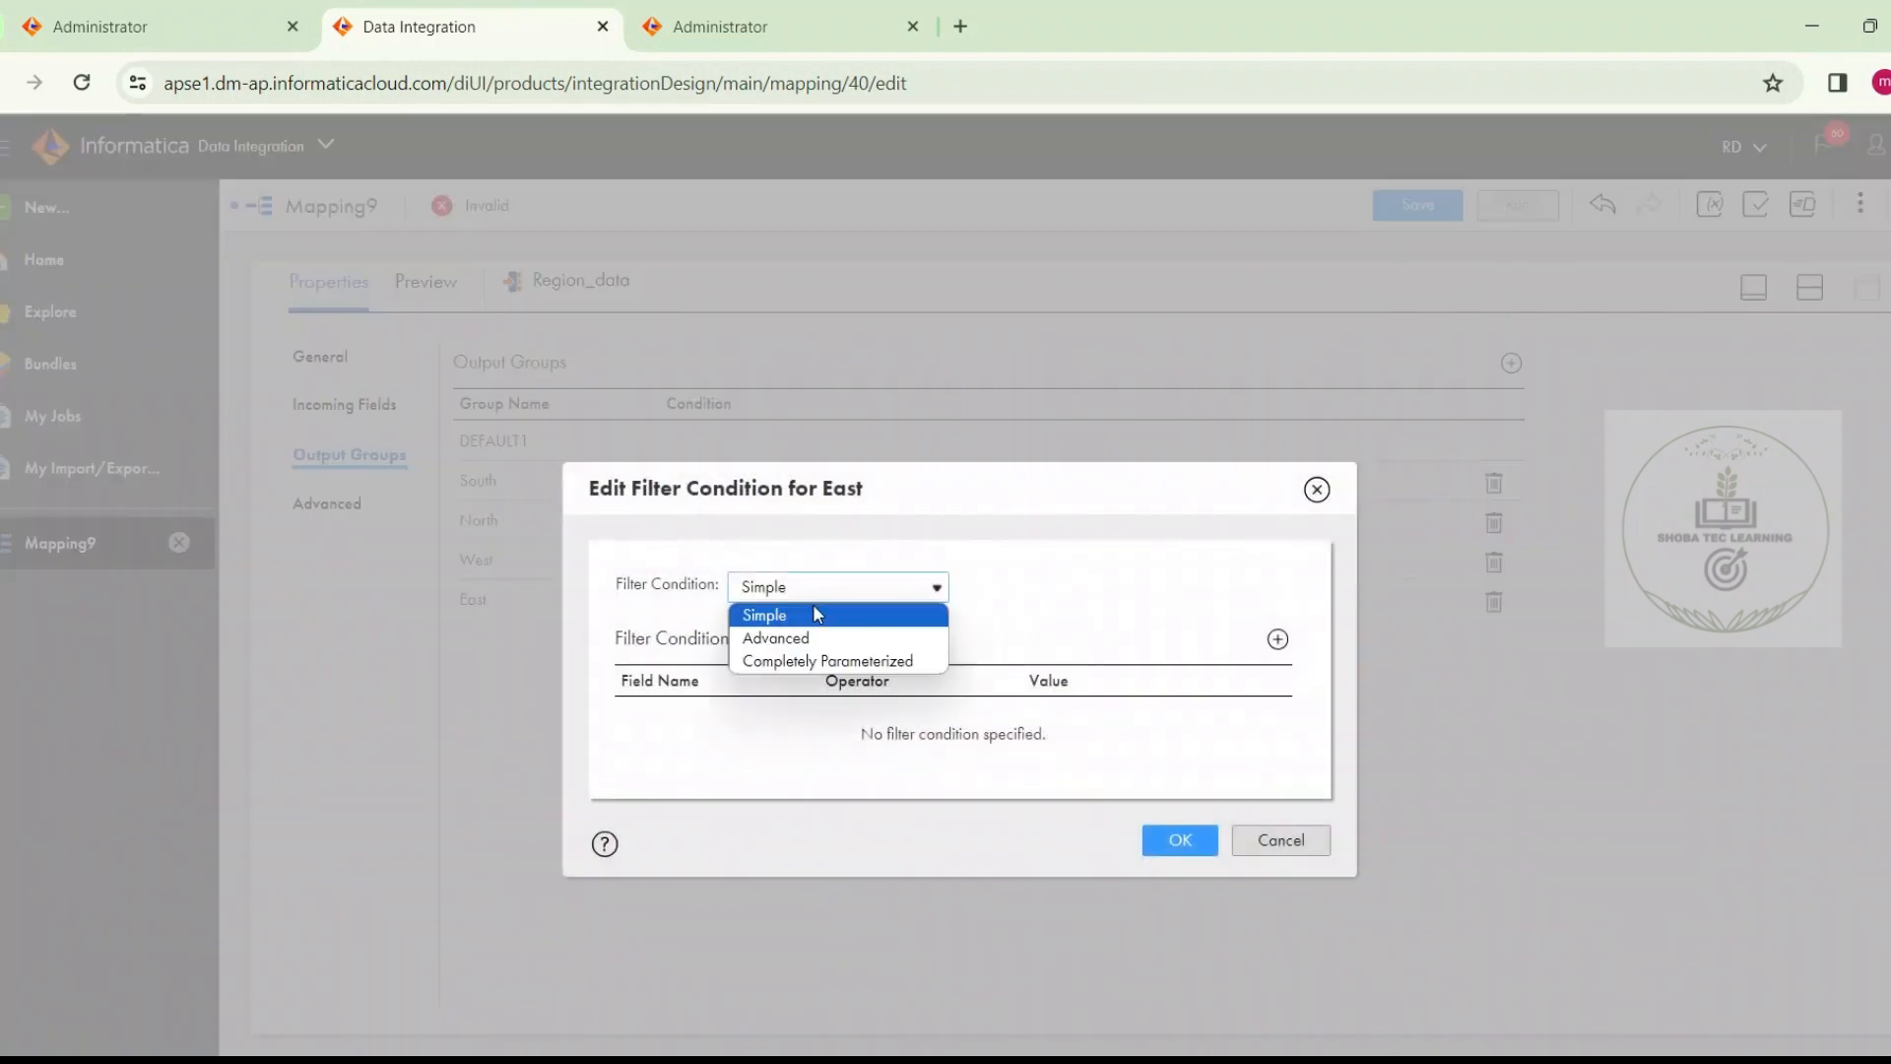
click(788, 637)
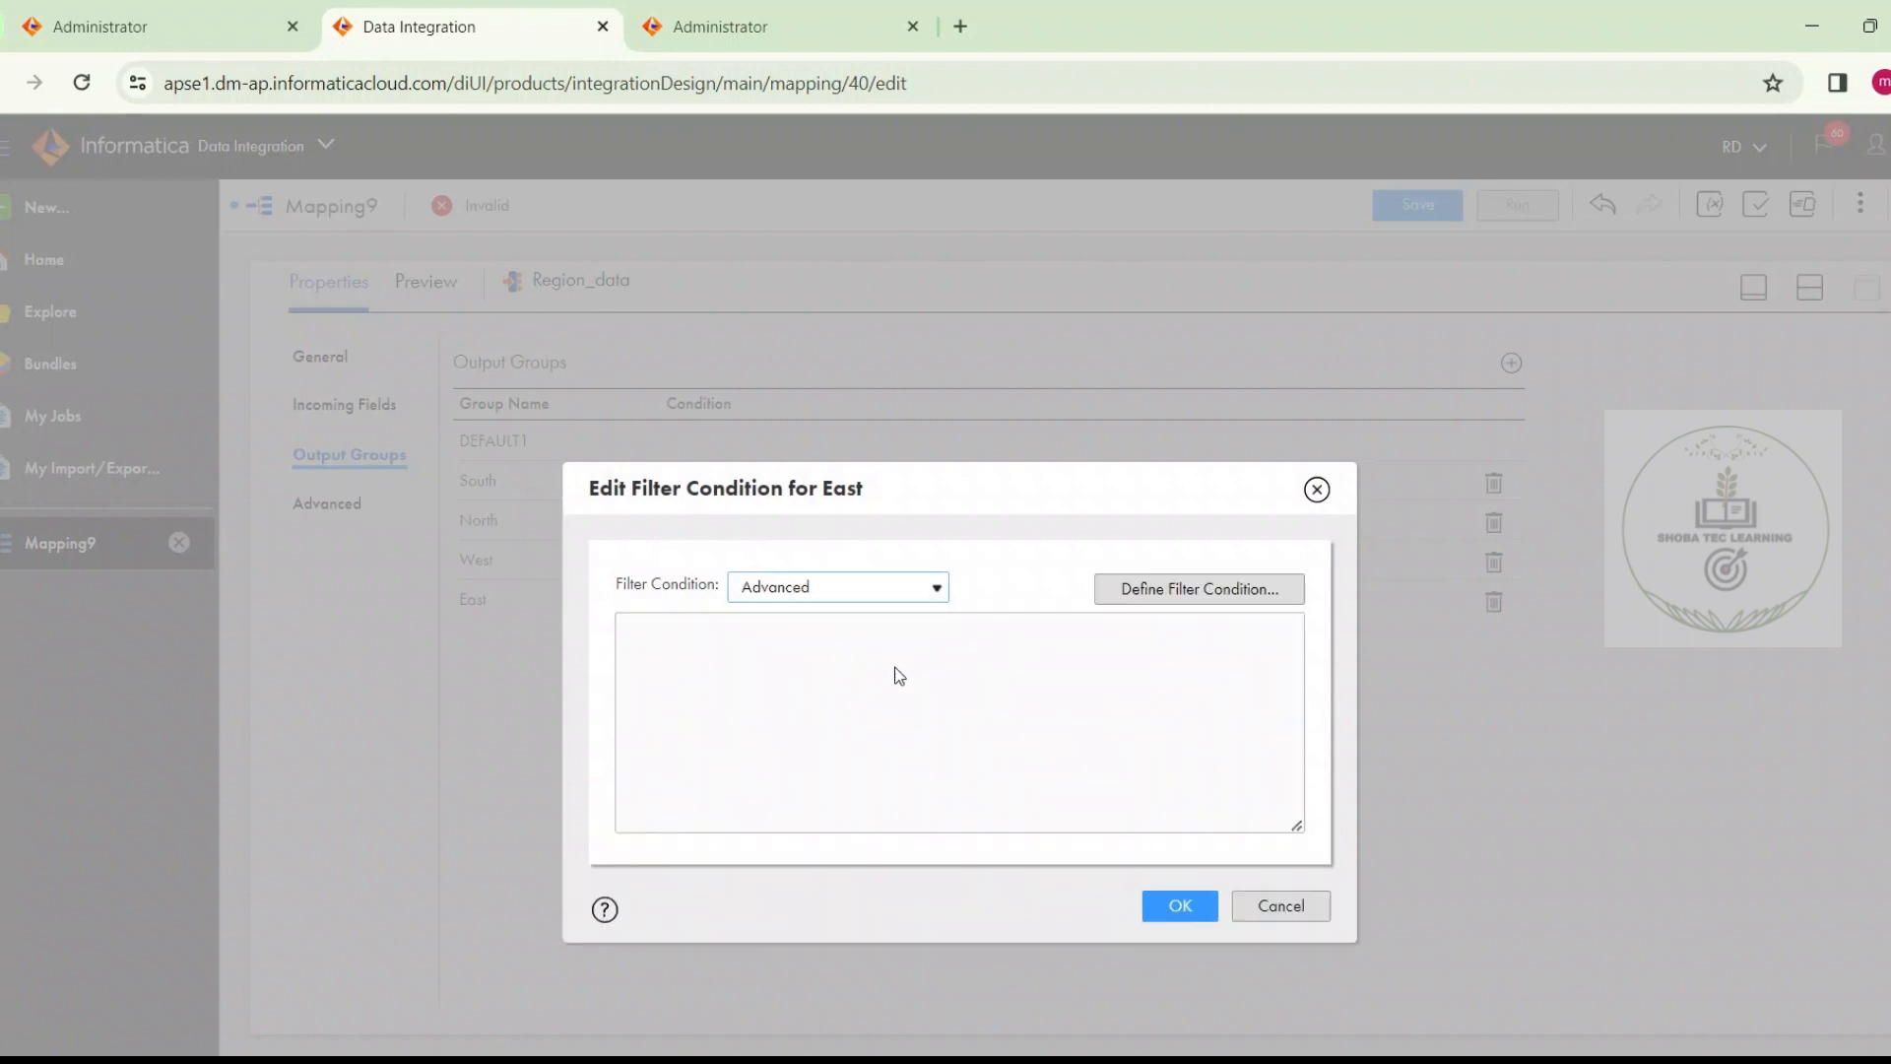
click(1165, 594)
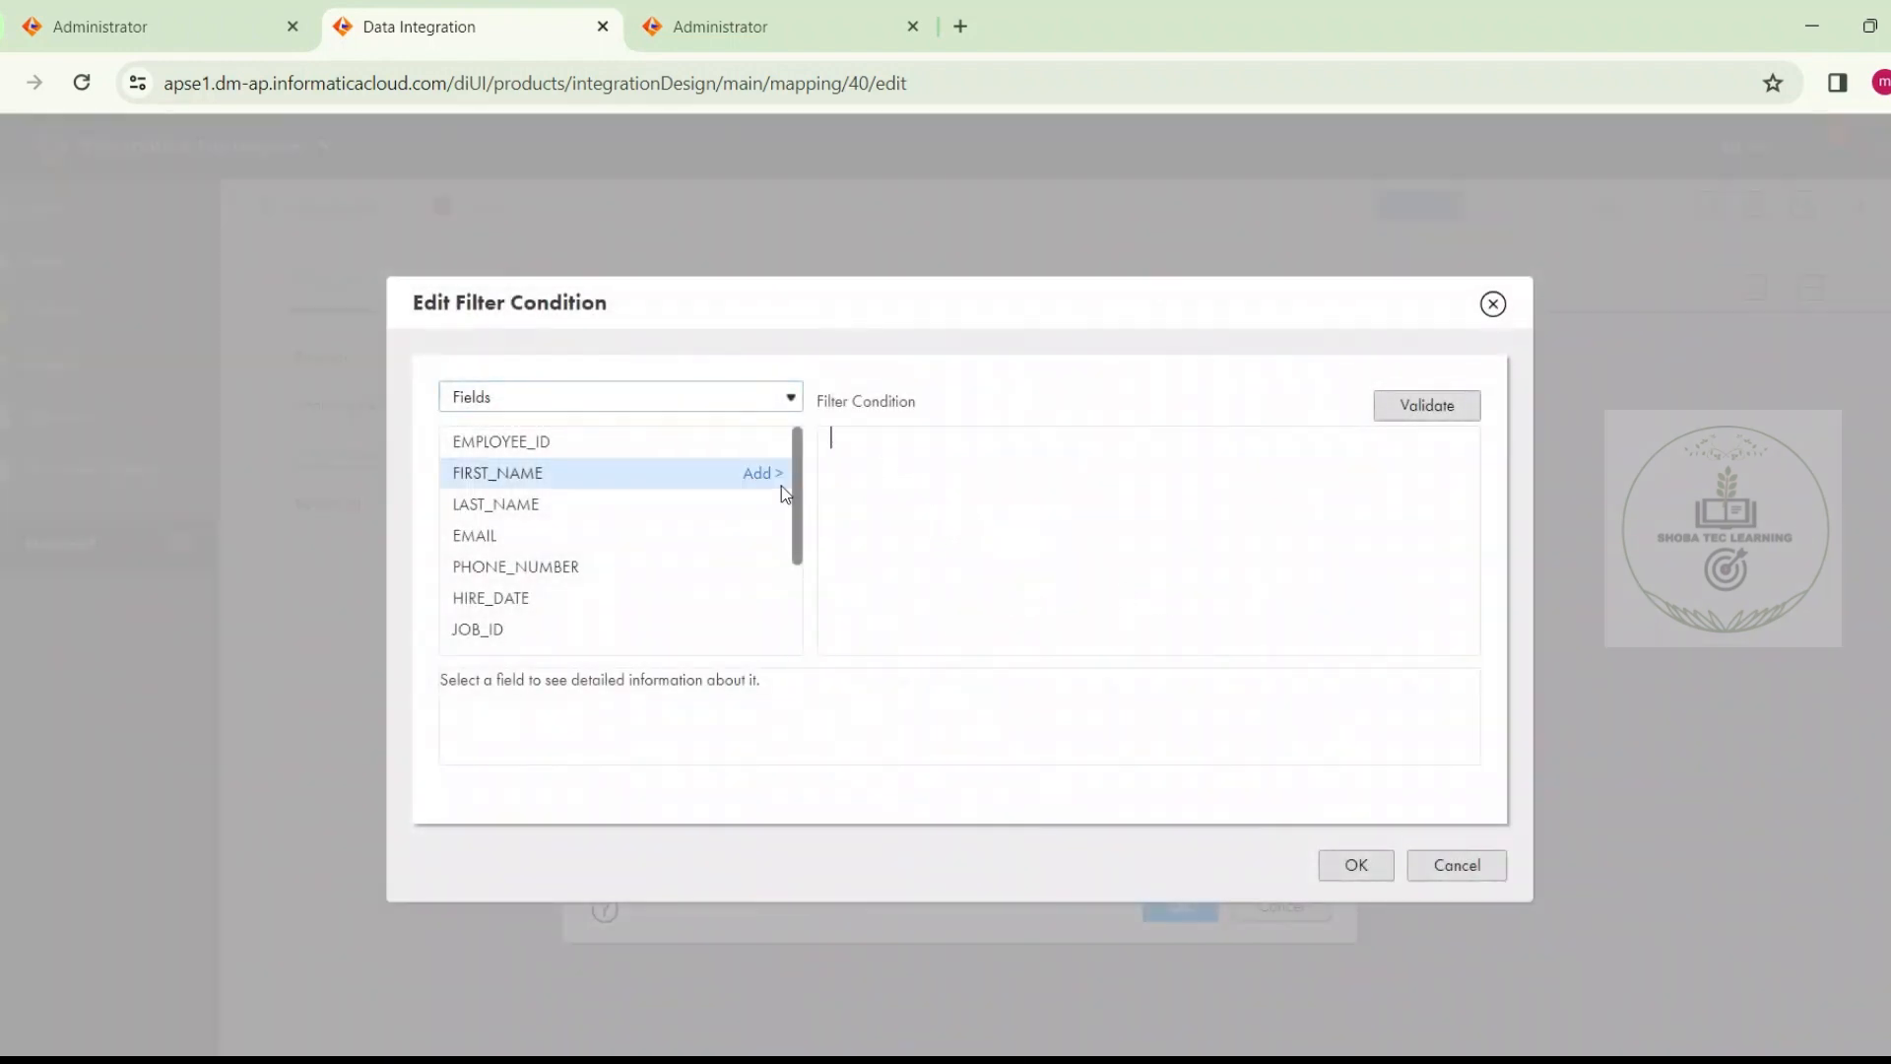
scroll(798, 576, down, 1)
double_click(778, 639)
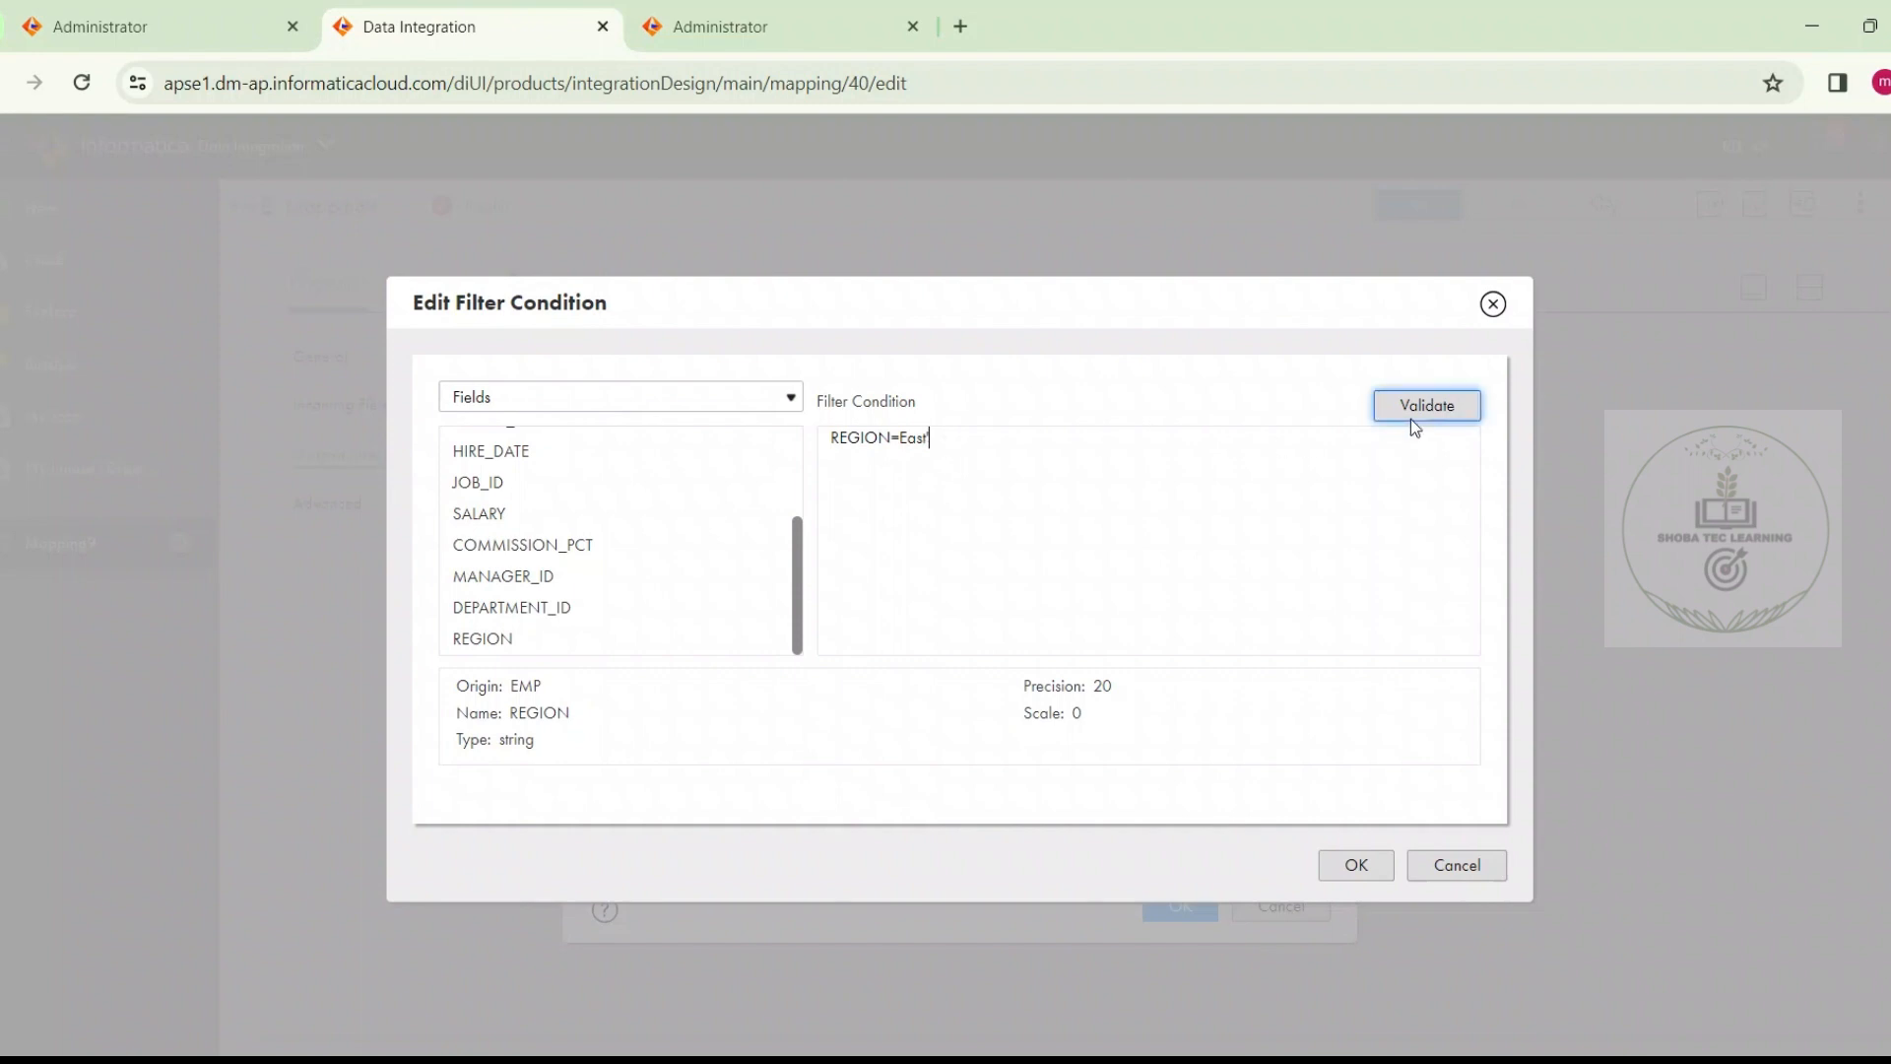
click(1359, 866)
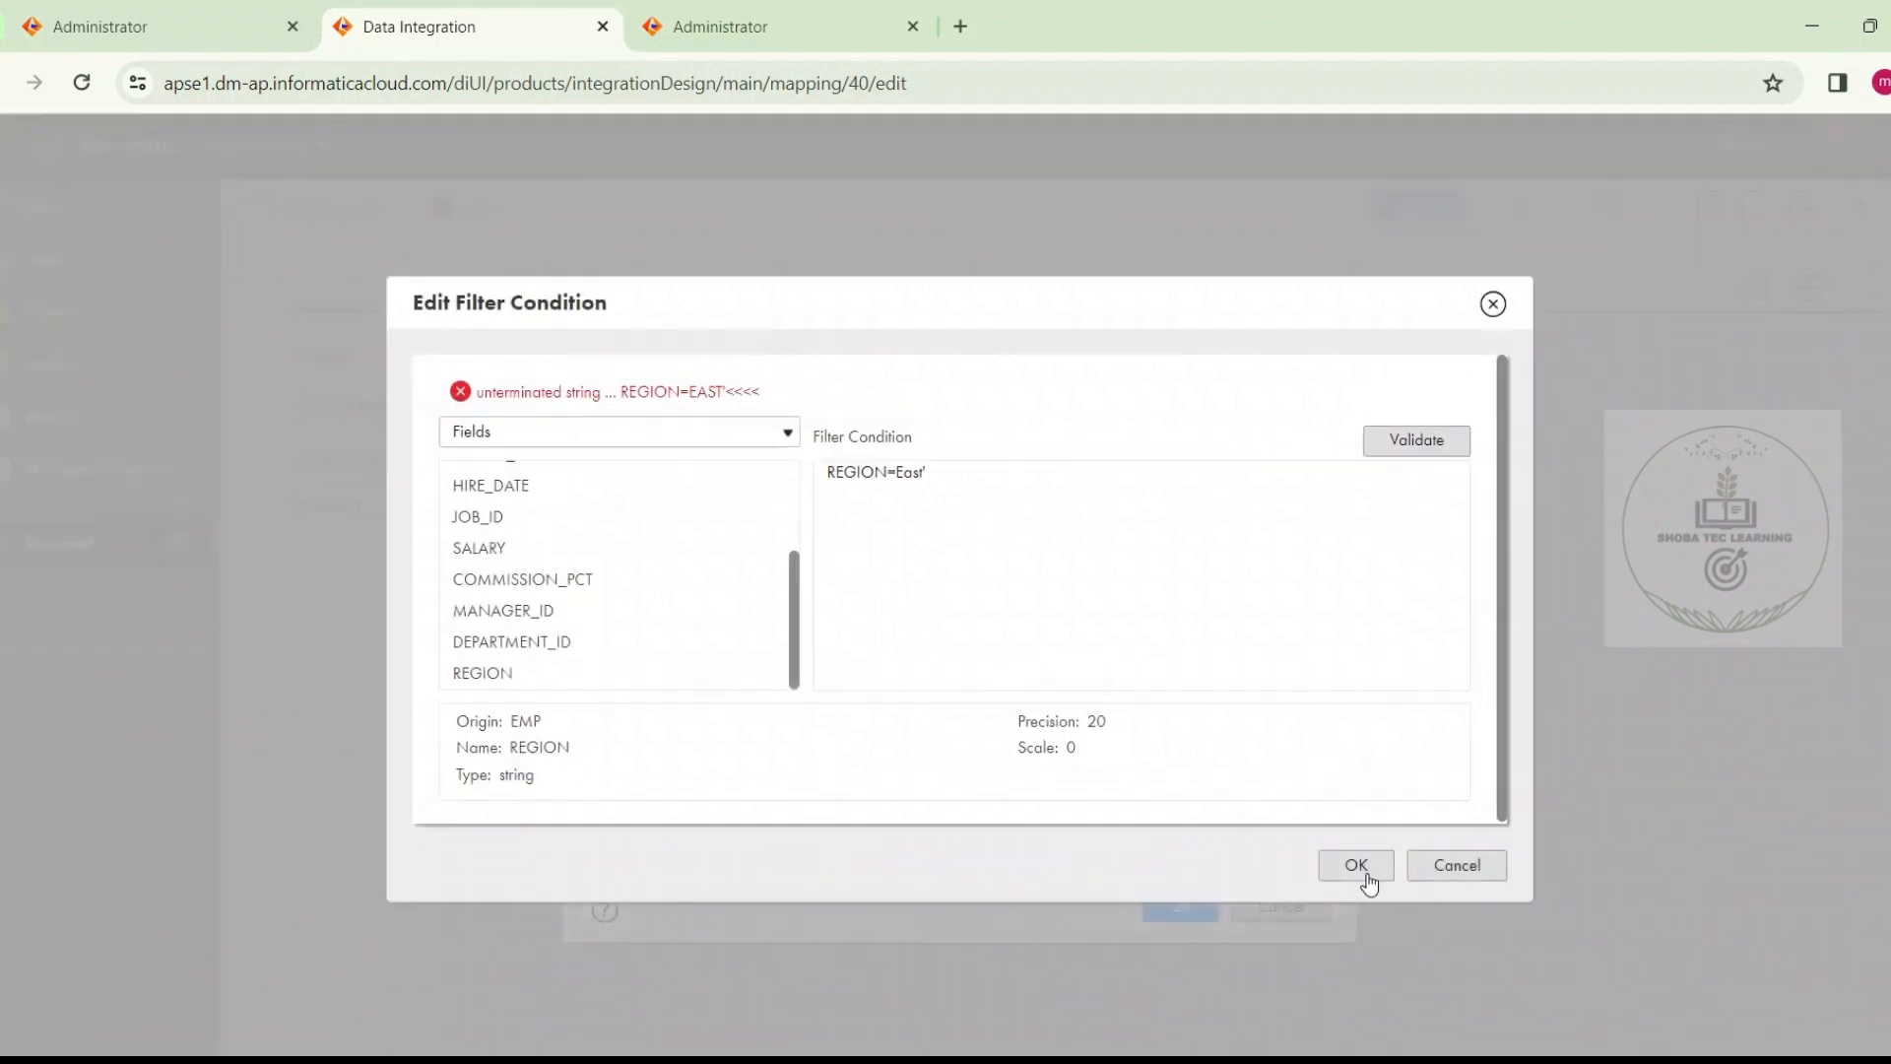
click(1340, 868)
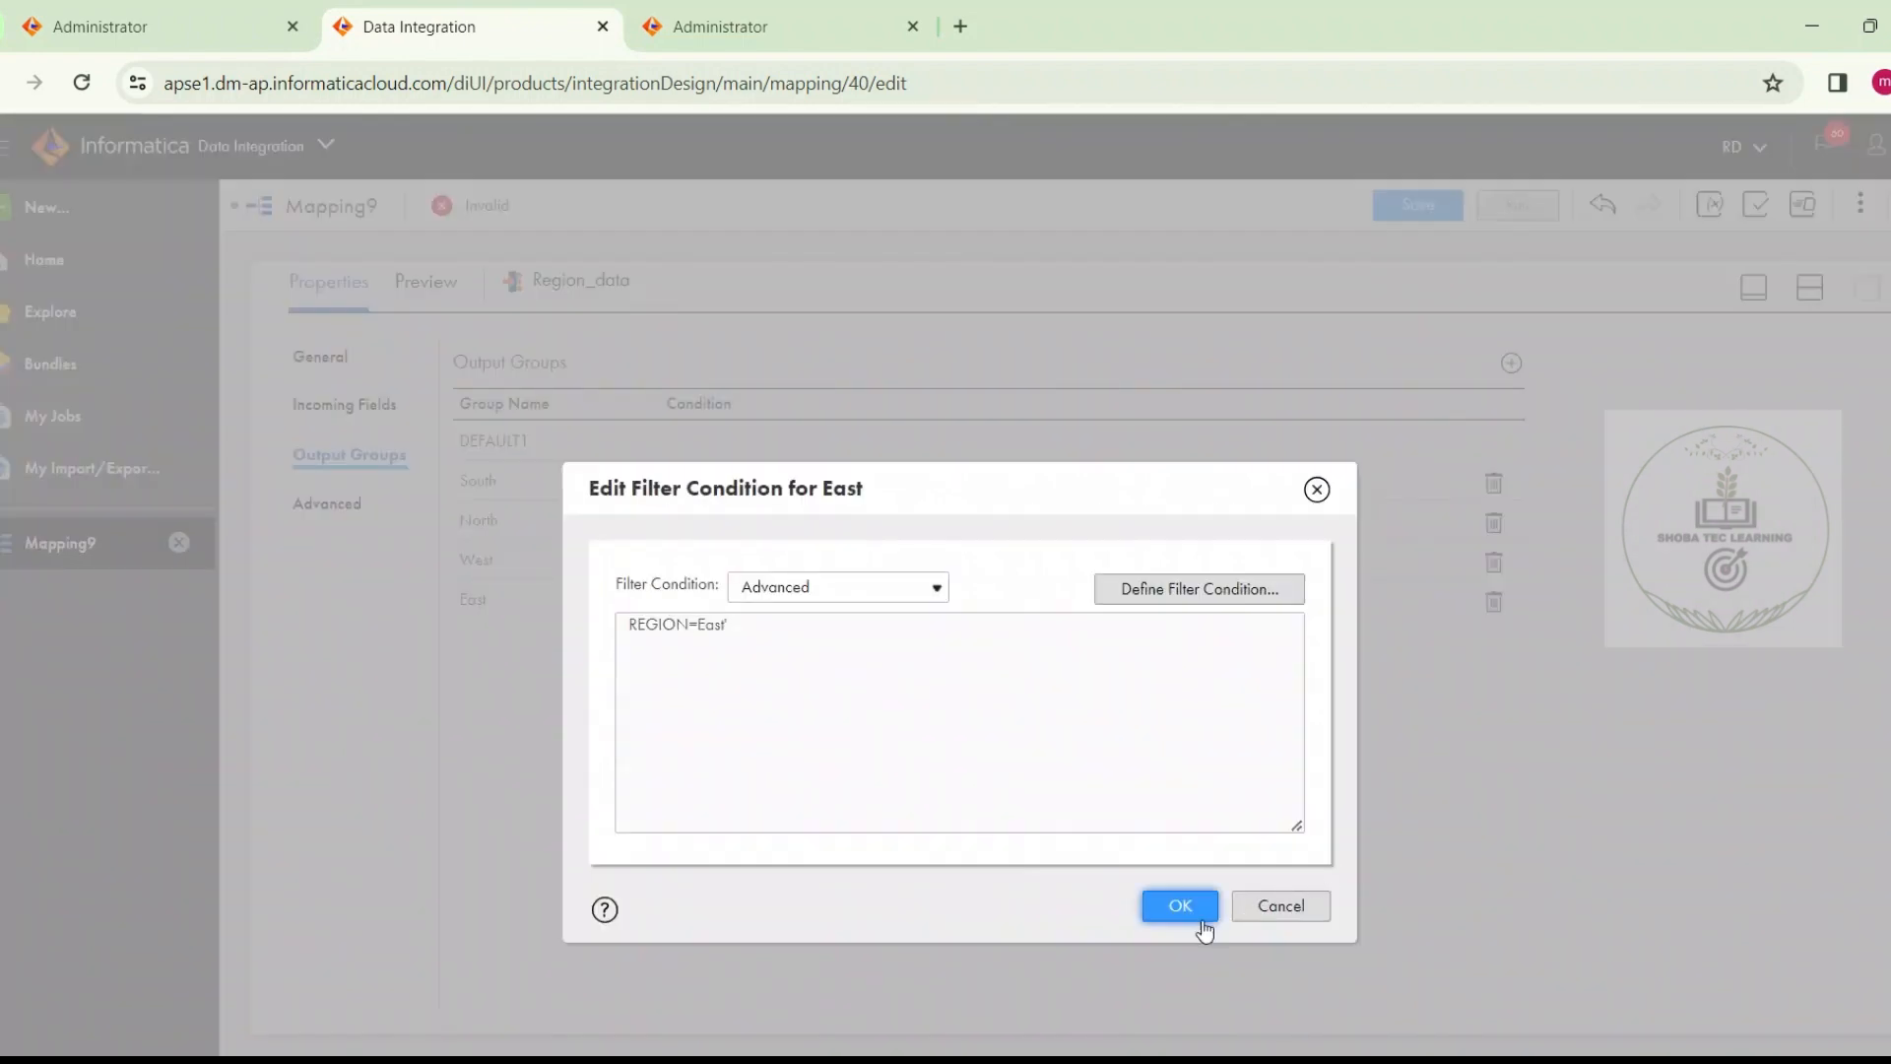
click(1195, 919)
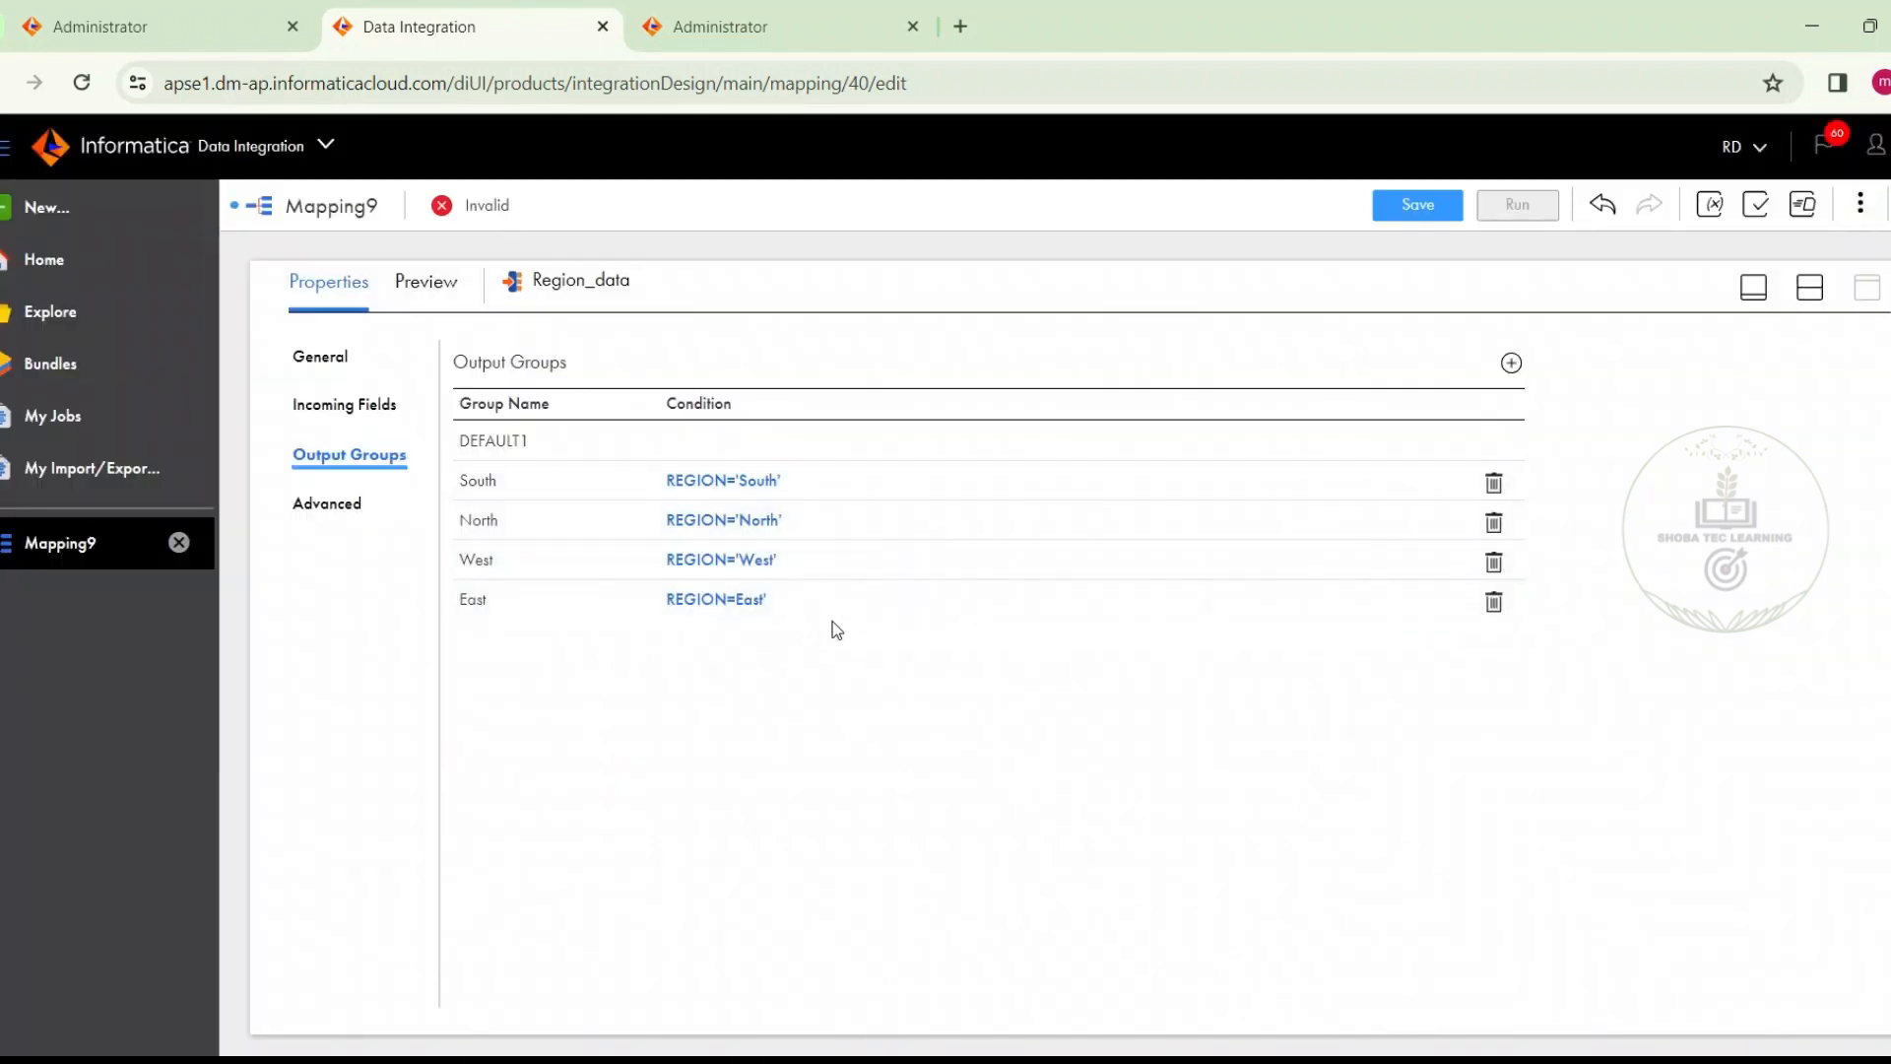
Expand the Region_data router's output groups on the design canvas and move the existing target up and well to the right of it
click(1808, 288)
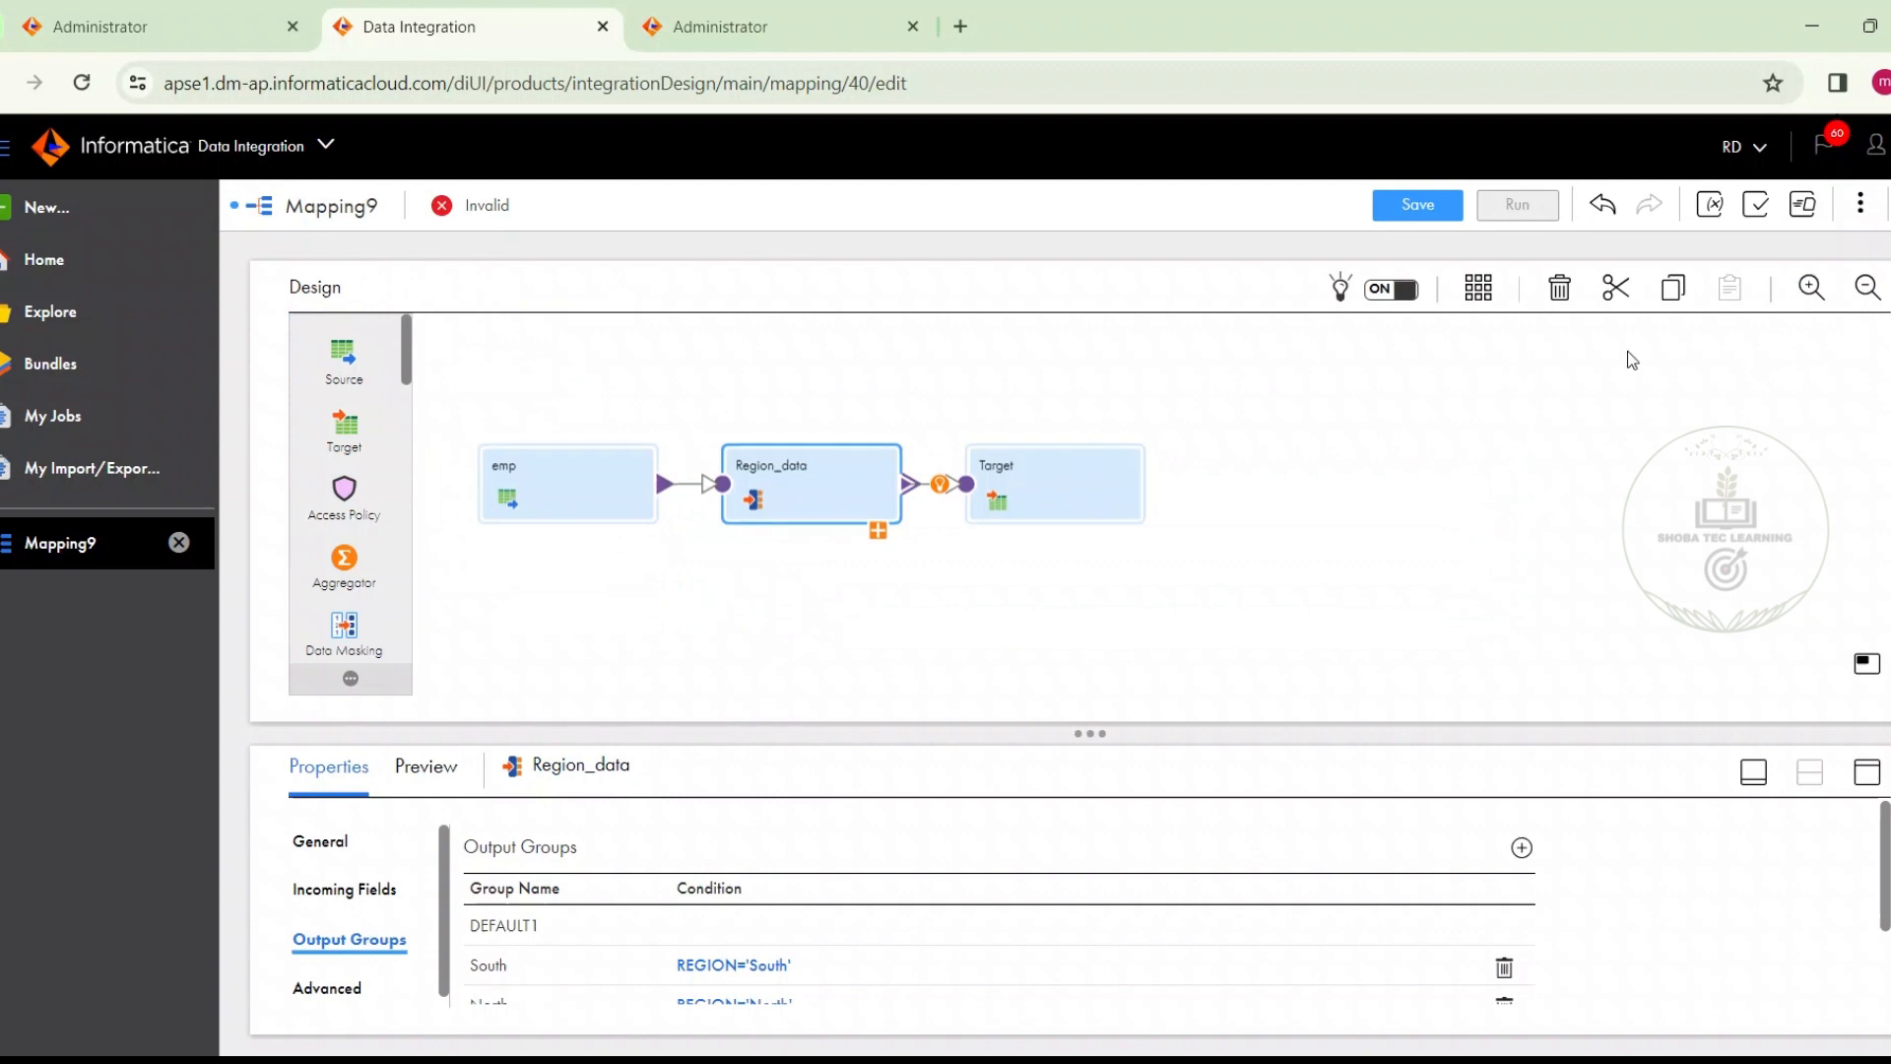
drag(1103, 480, 1158, 390)
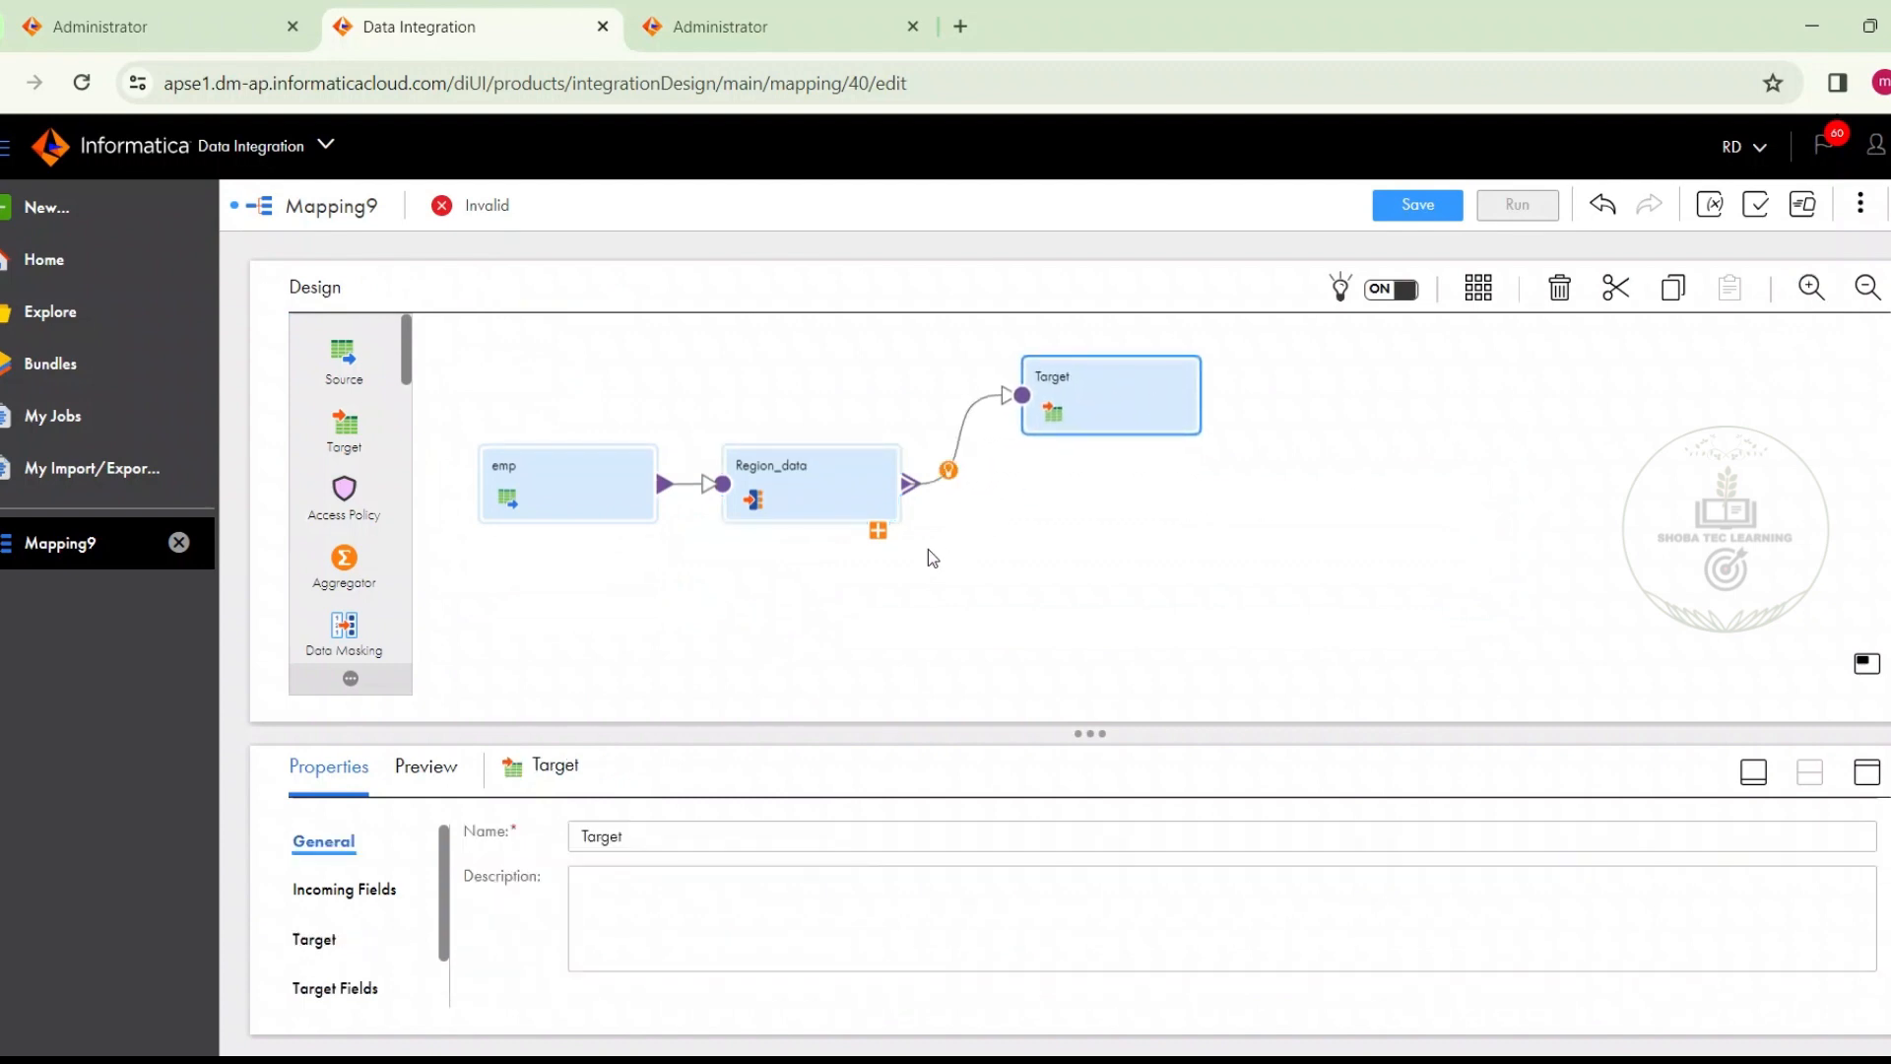
click(876, 531)
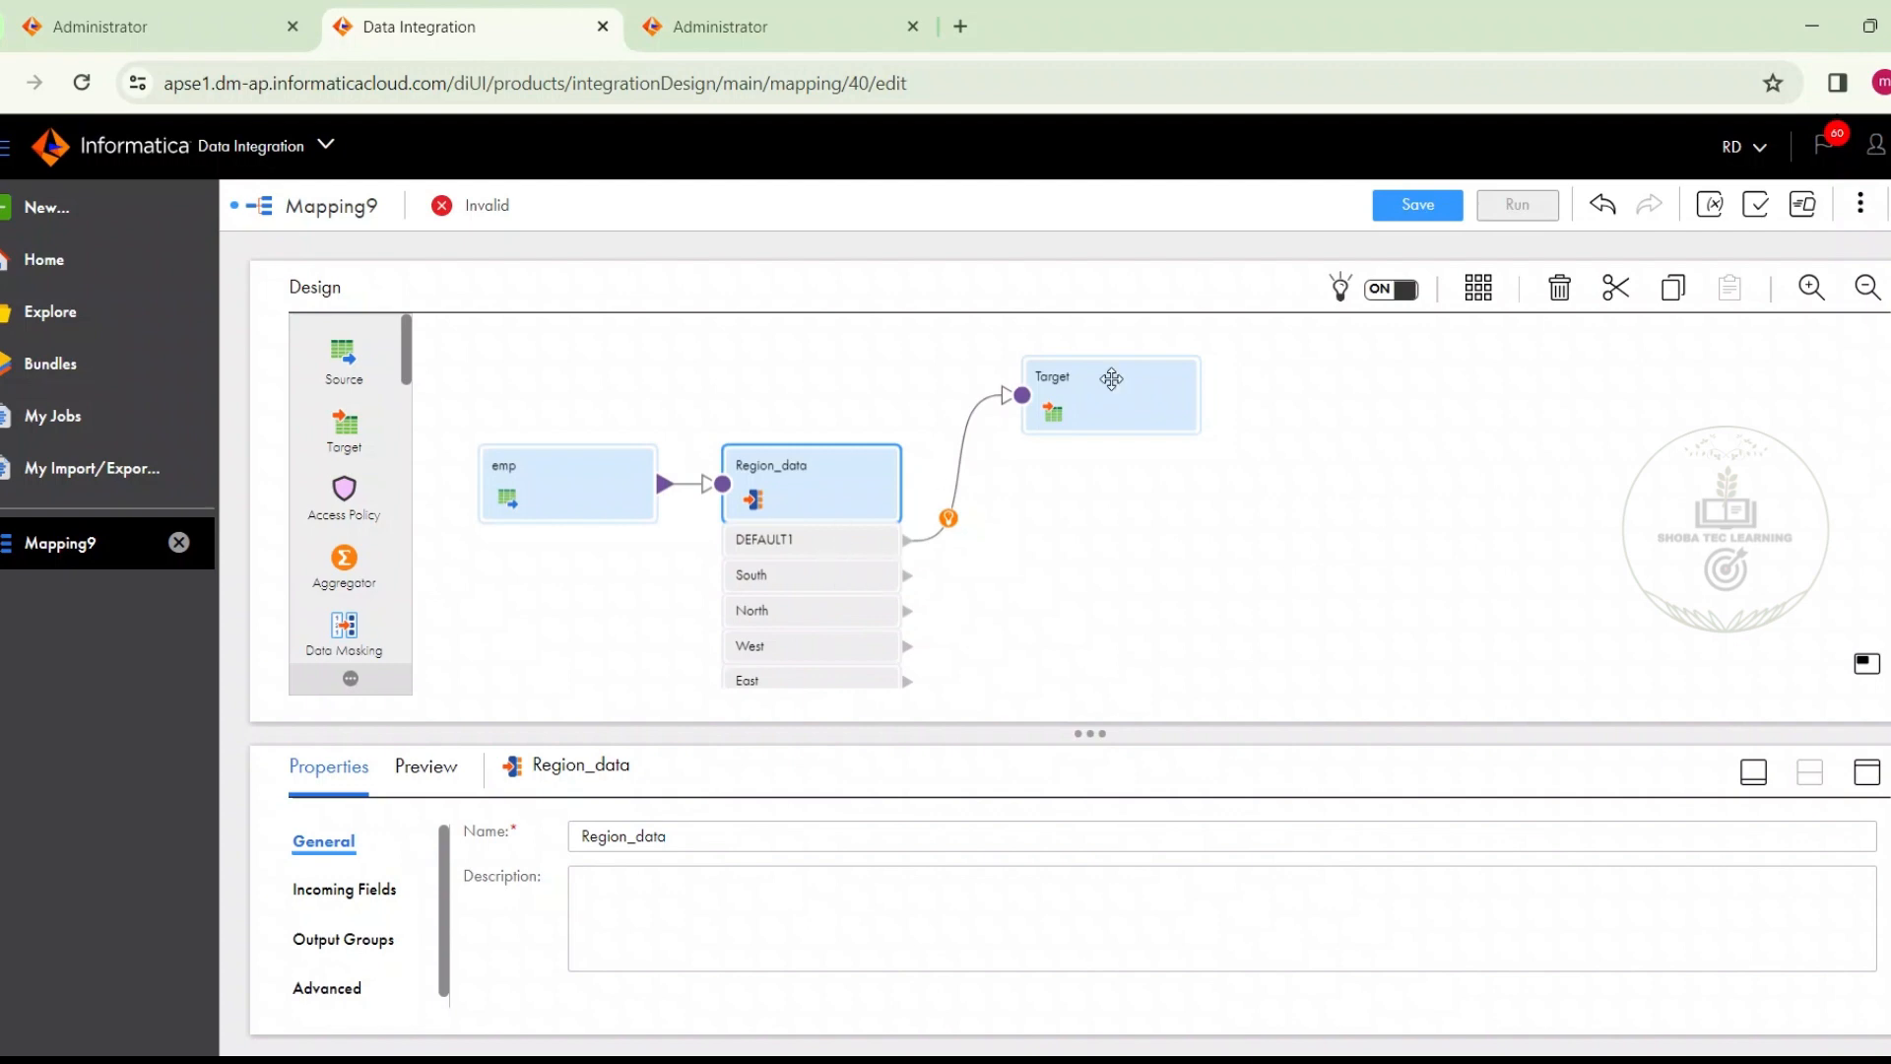
drag(1131, 374, 1316, 378)
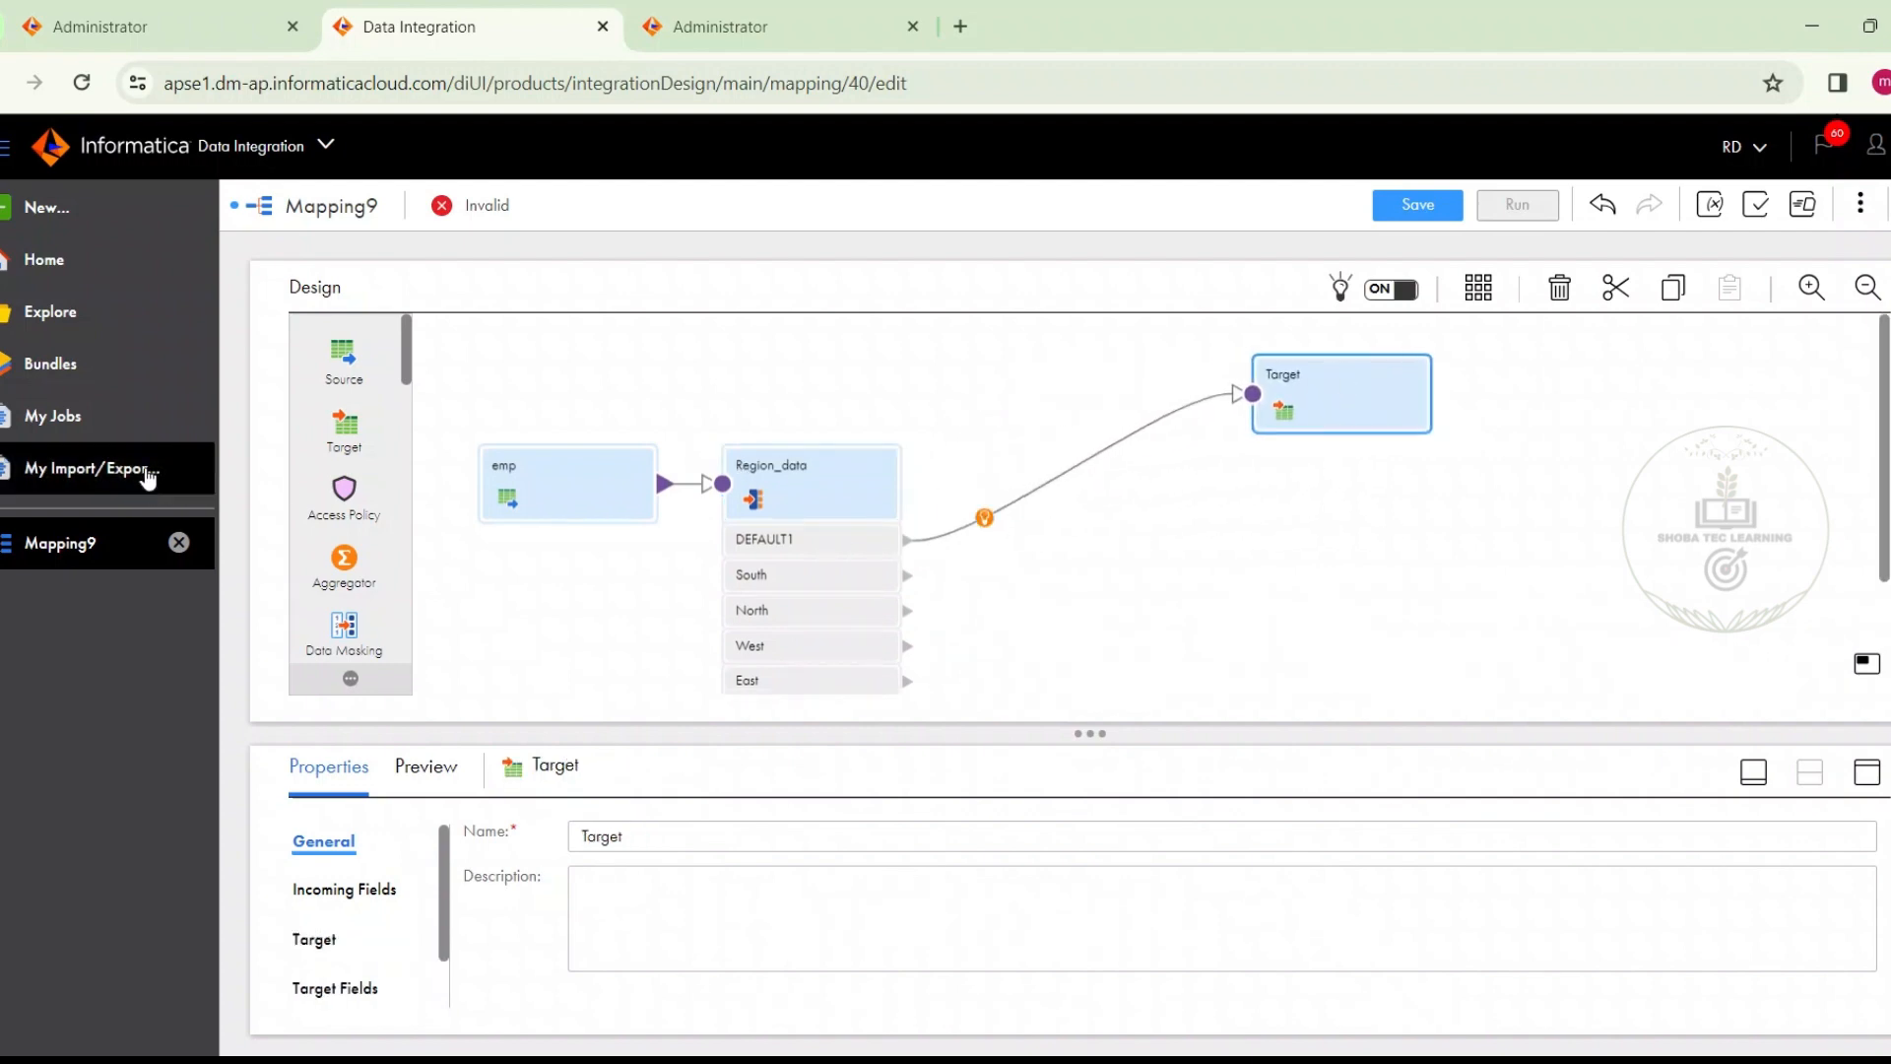
Add four more Target transformations to the mapping canvas below the existing target
drag(344, 424, 1261, 469)
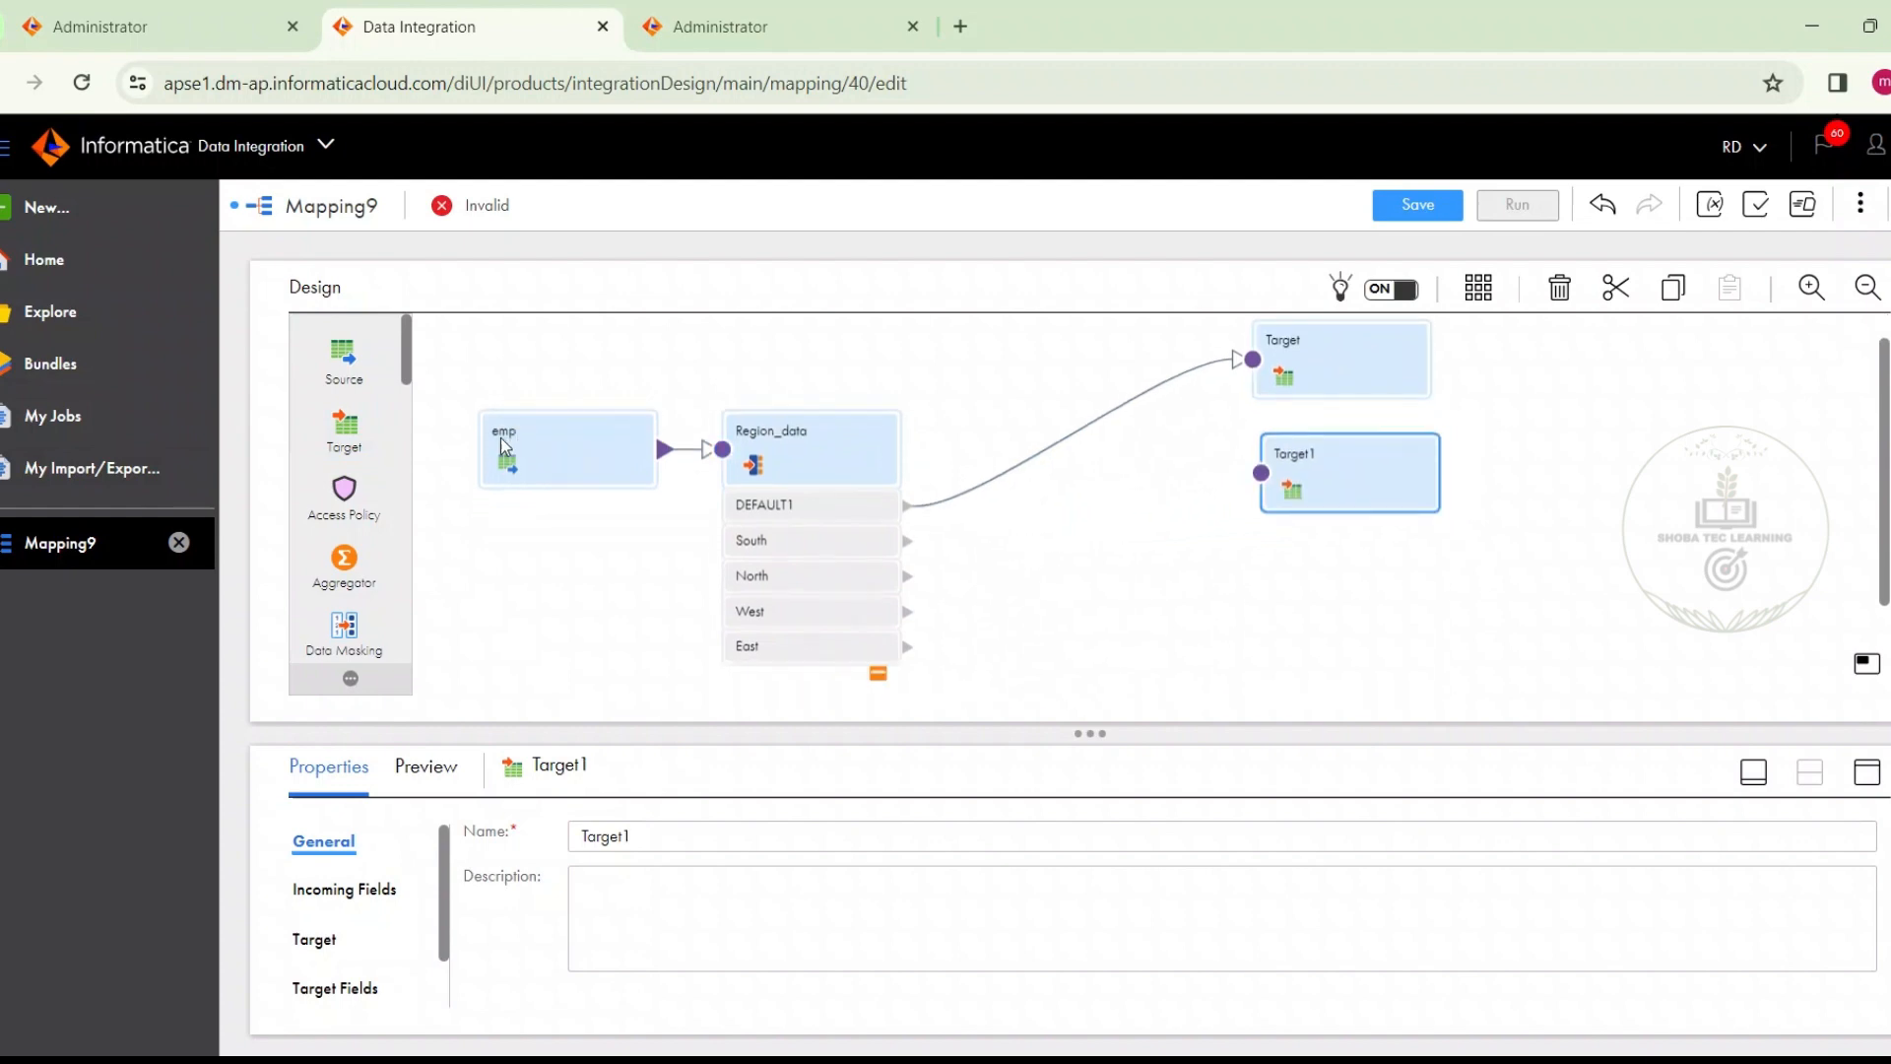
drag(344, 423, 1298, 538)
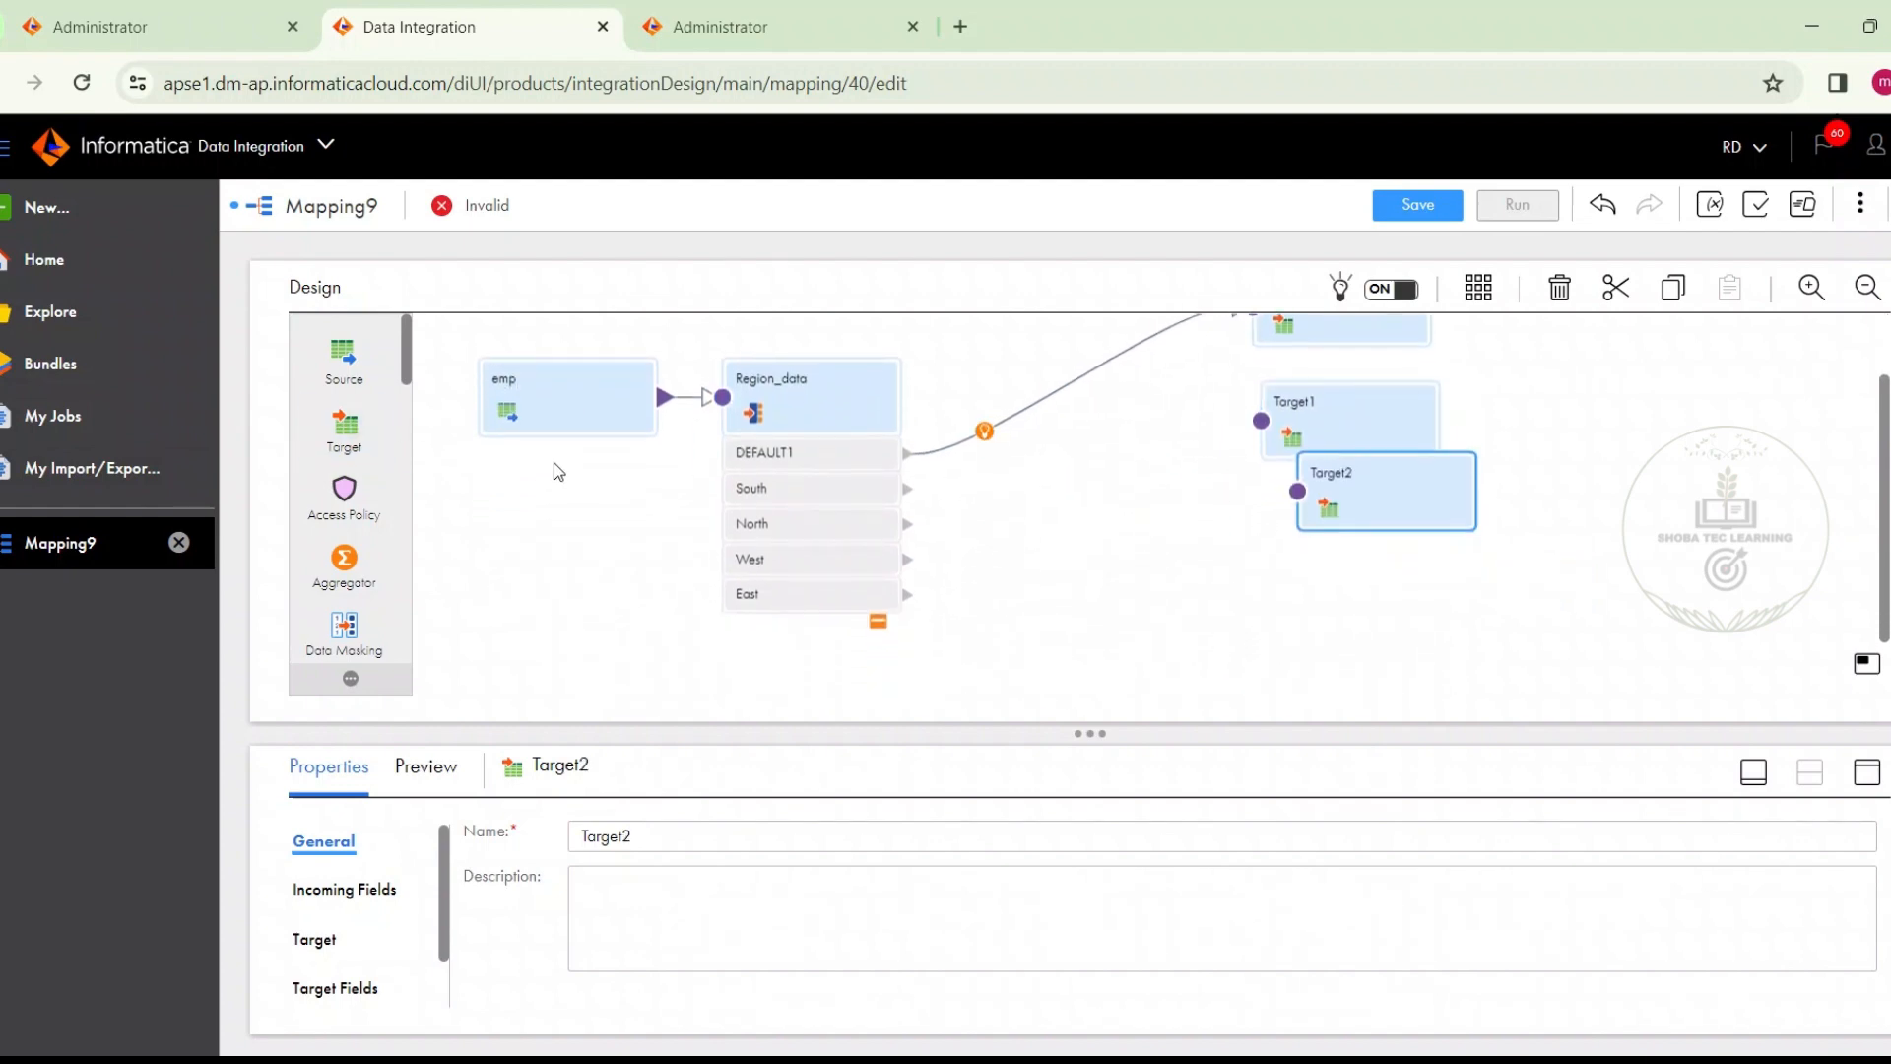
drag(343, 423, 1225, 518)
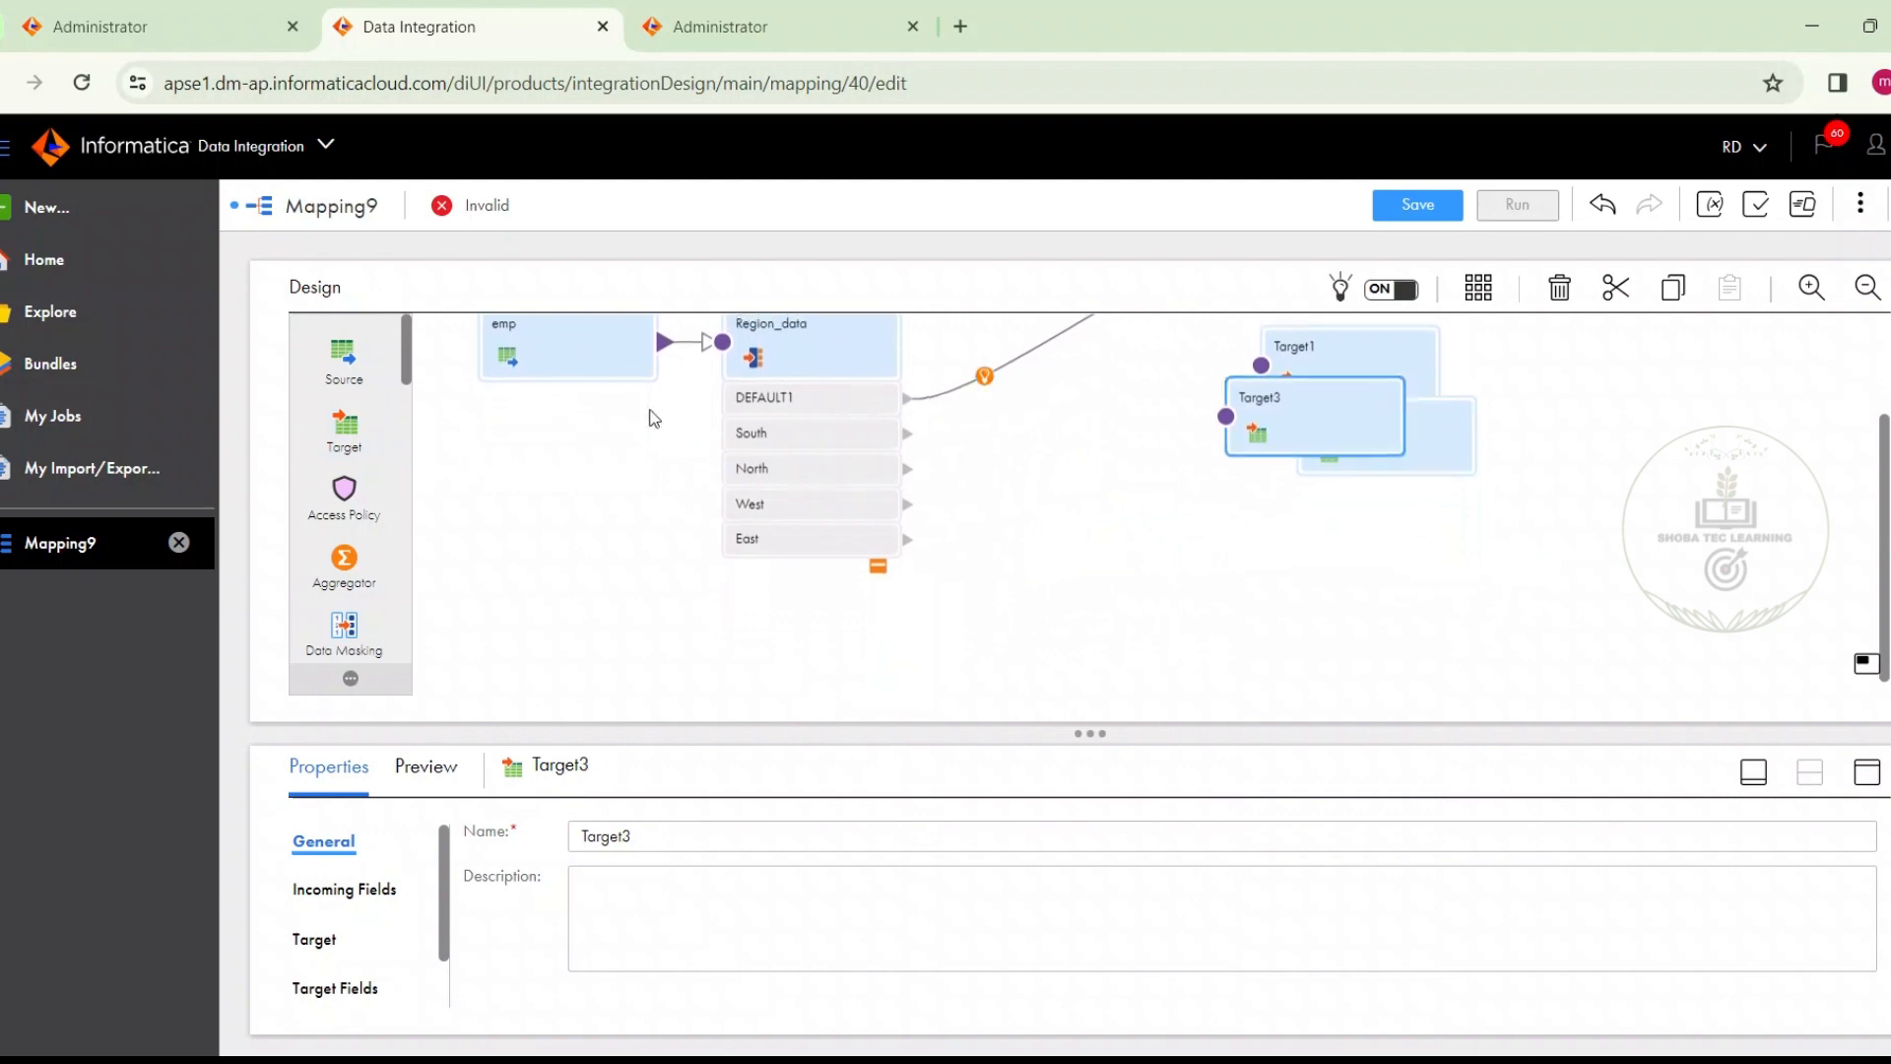
drag(350, 446, 1279, 637)
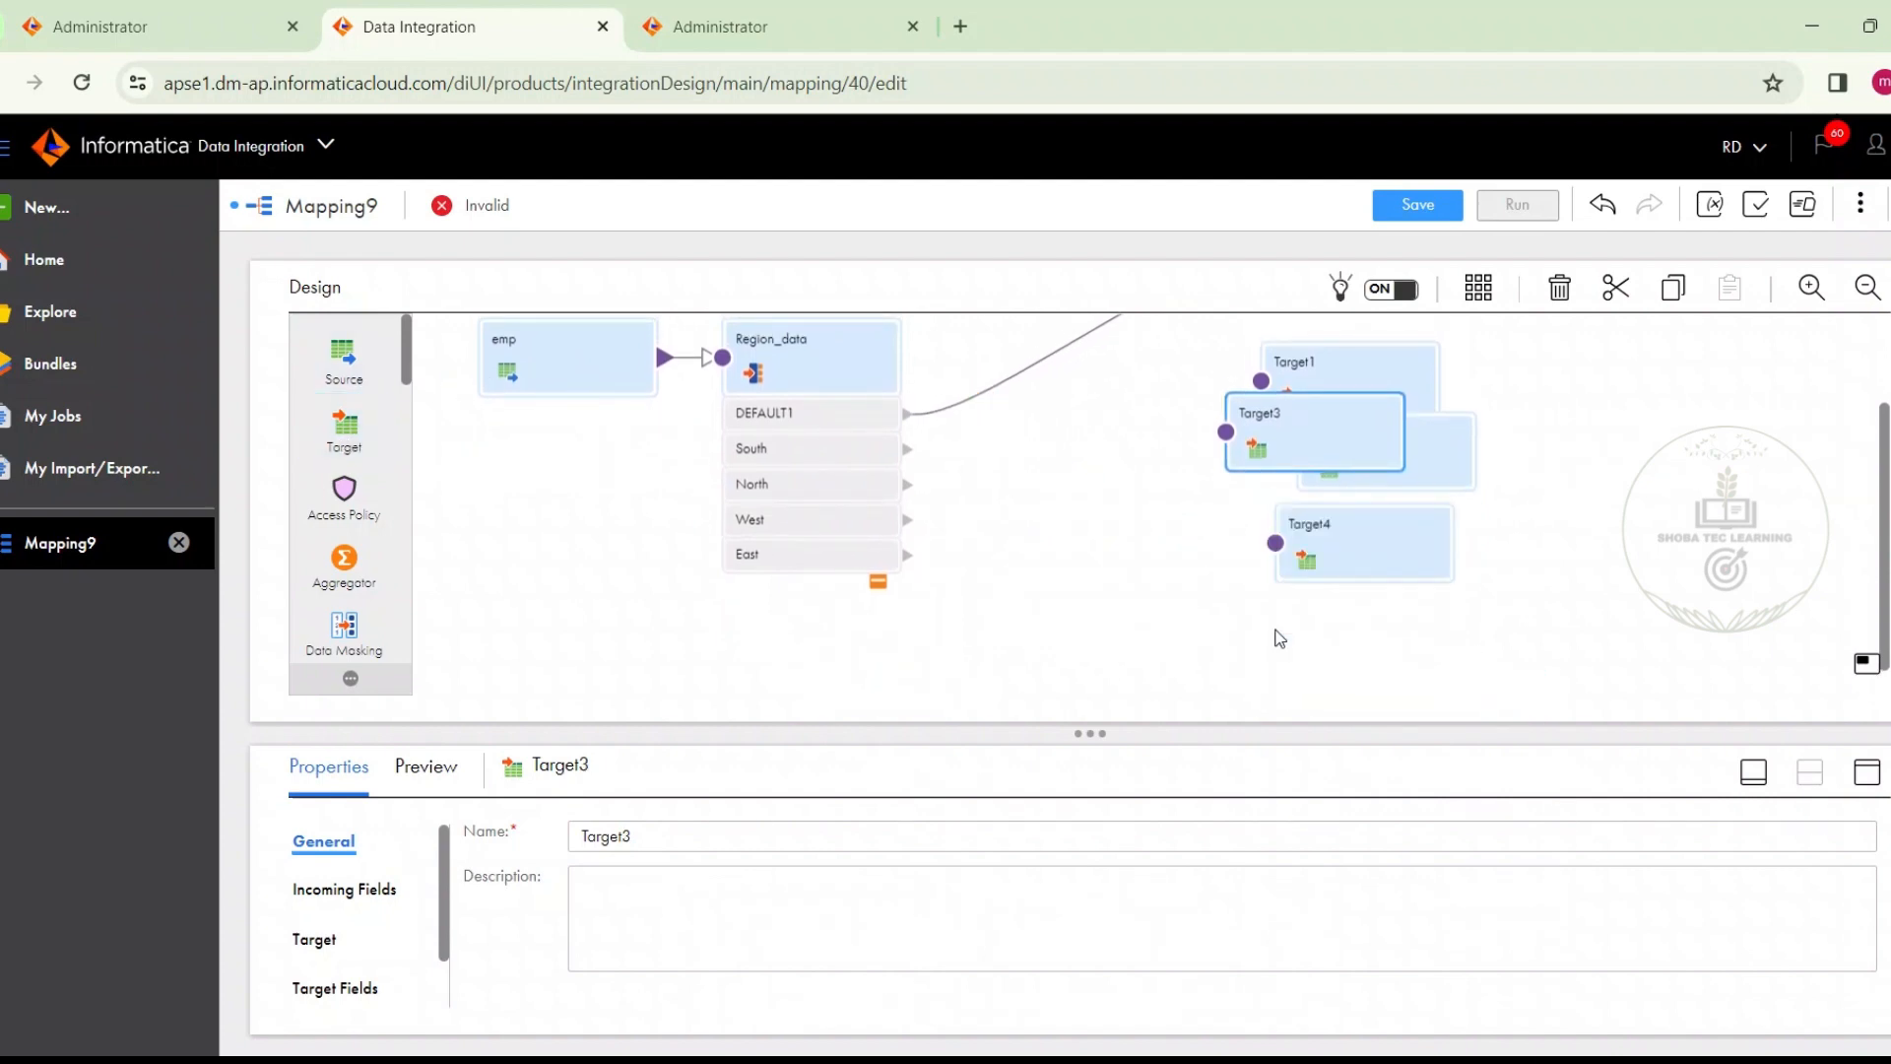
Space out Target2, Target3 and Target4 in a vertical column beneath Target1
click(1321, 574)
drag(1335, 527, 1347, 667)
drag(1306, 416, 1352, 552)
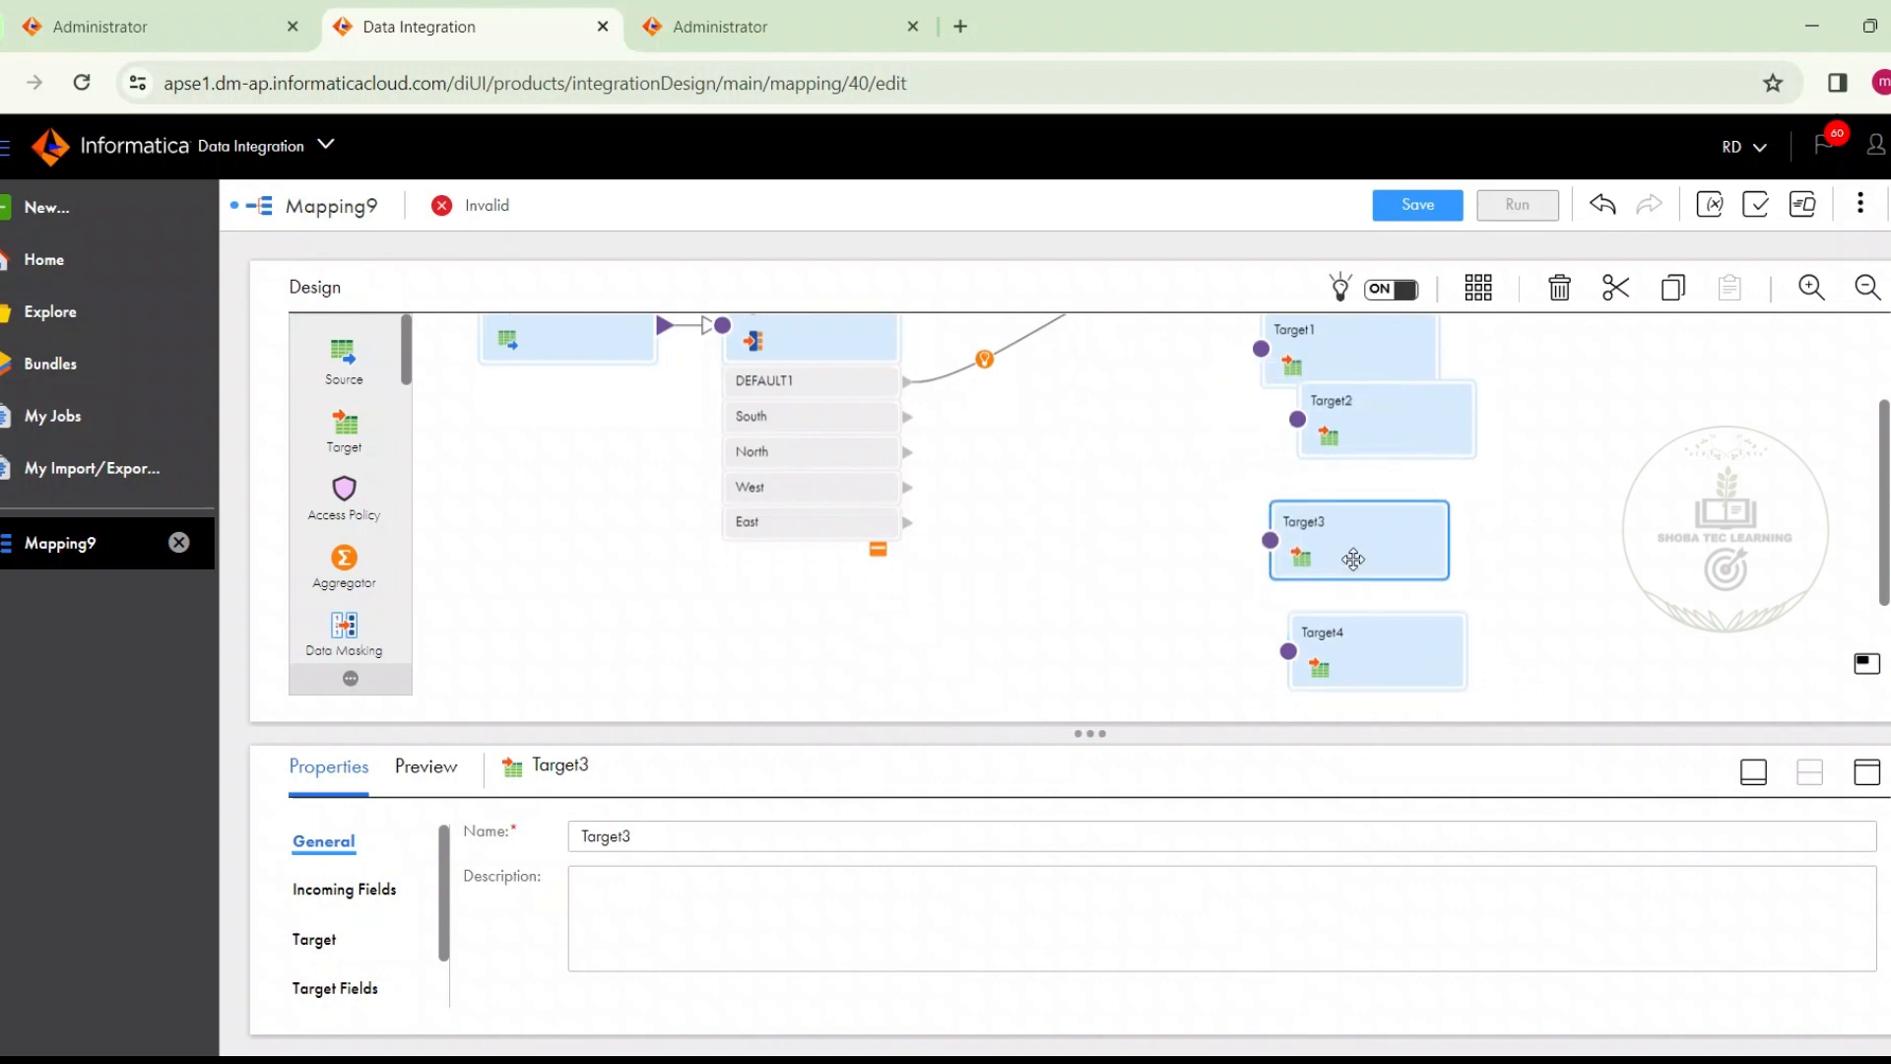
drag(1358, 445, 1325, 476)
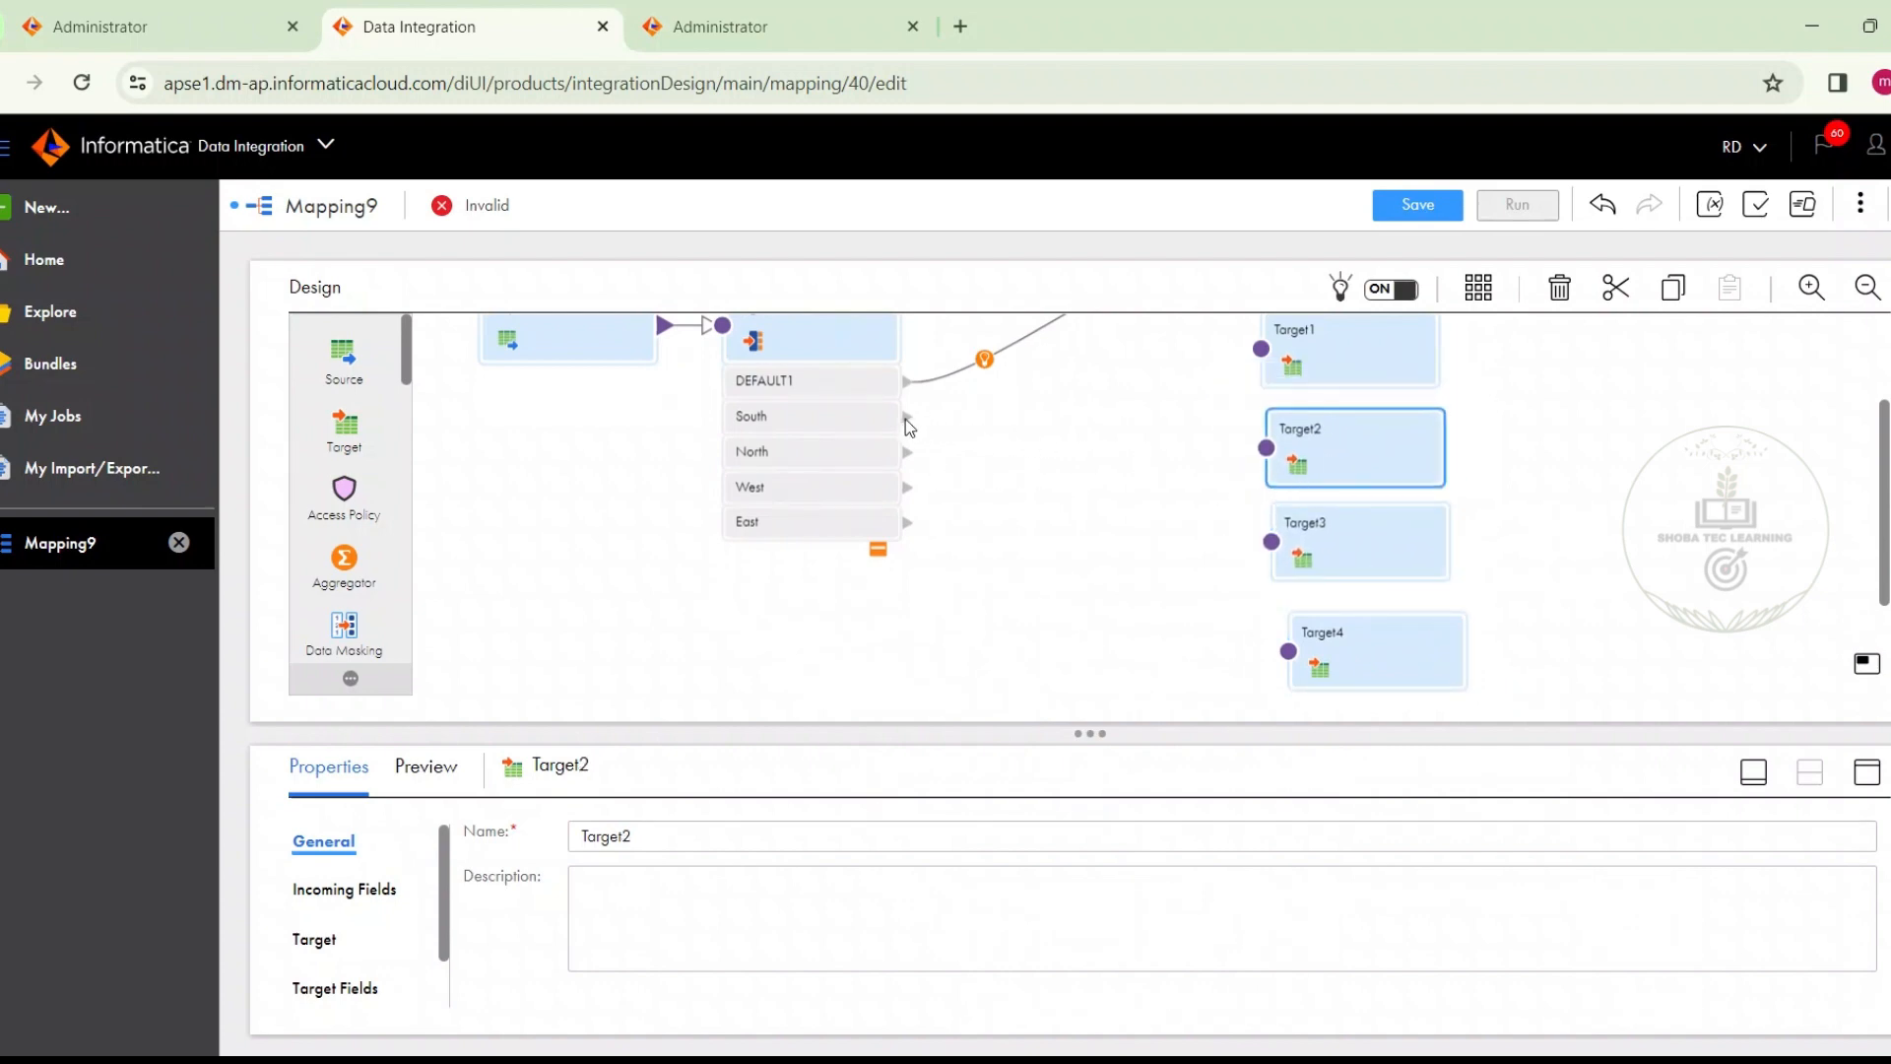
Connect the Region_data router's South, North, West and East output groups to Target1, Target2, Target3 and Target4 respectively
drag(906, 417, 1245, 355)
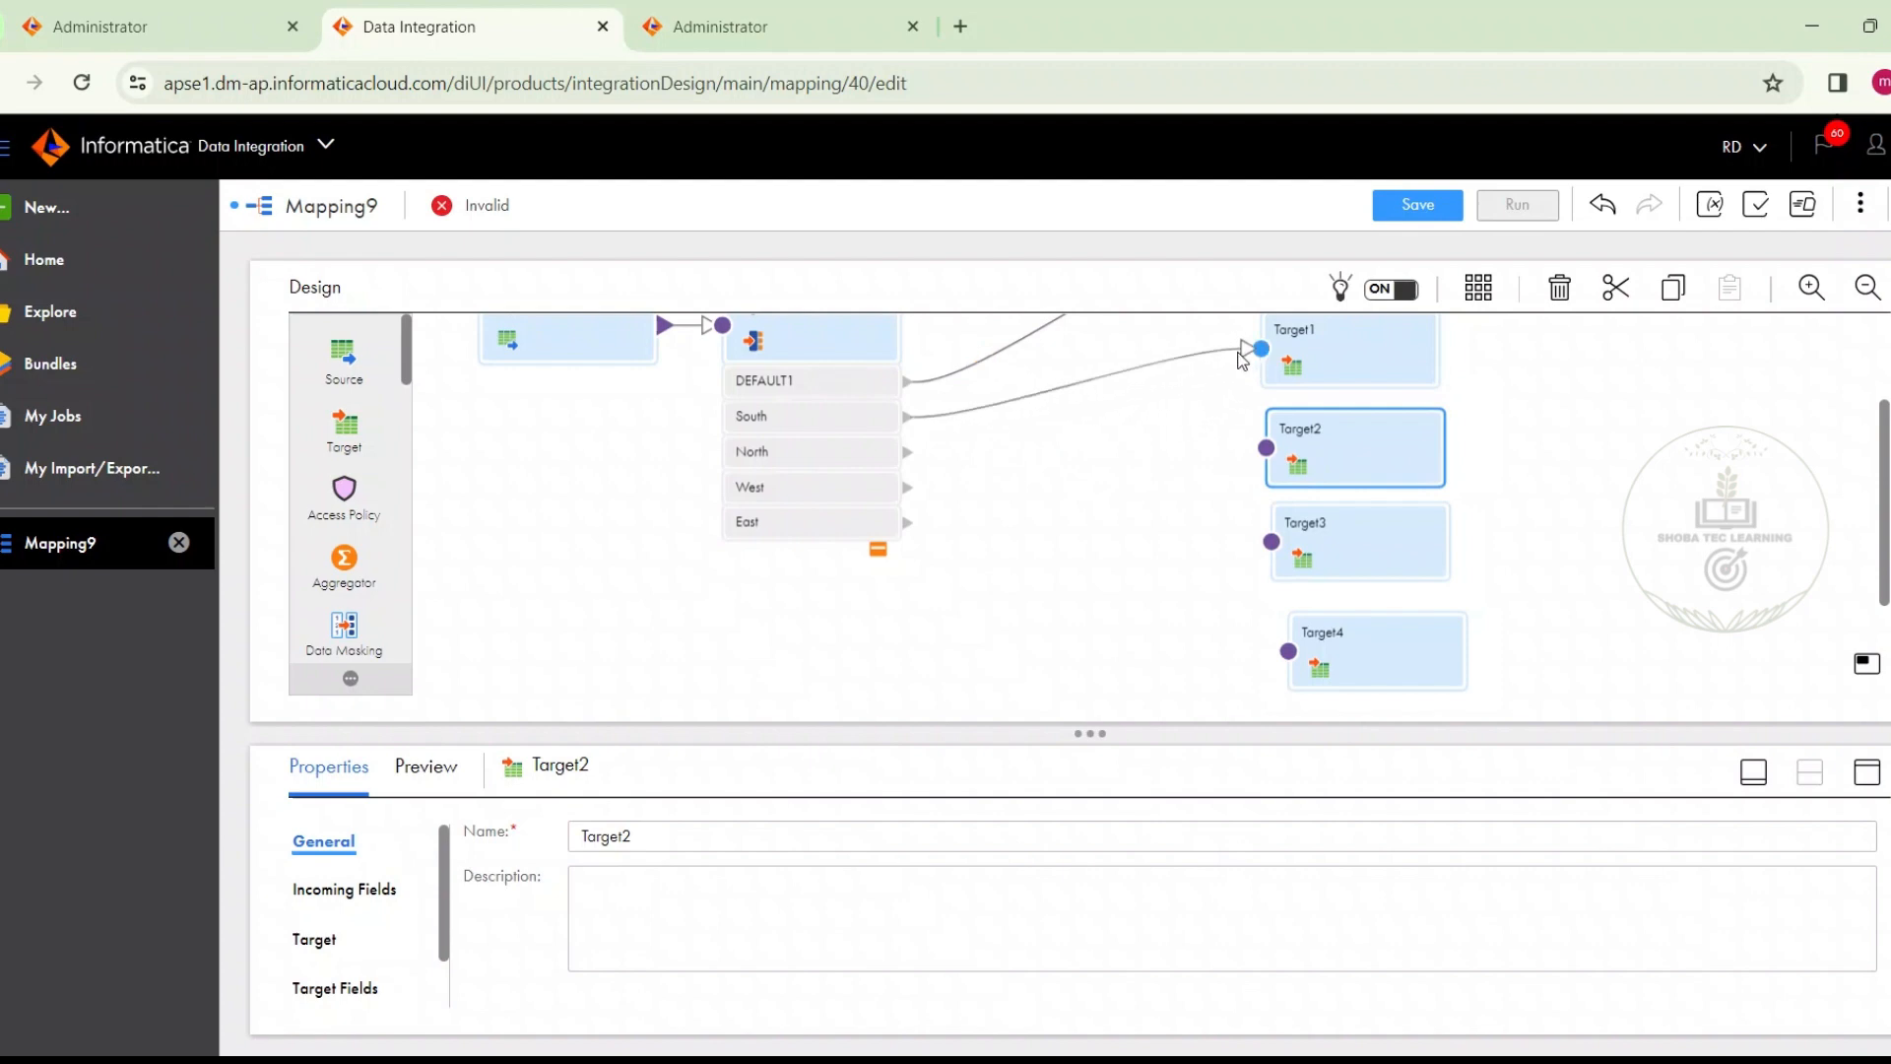
drag(907, 452, 1263, 450)
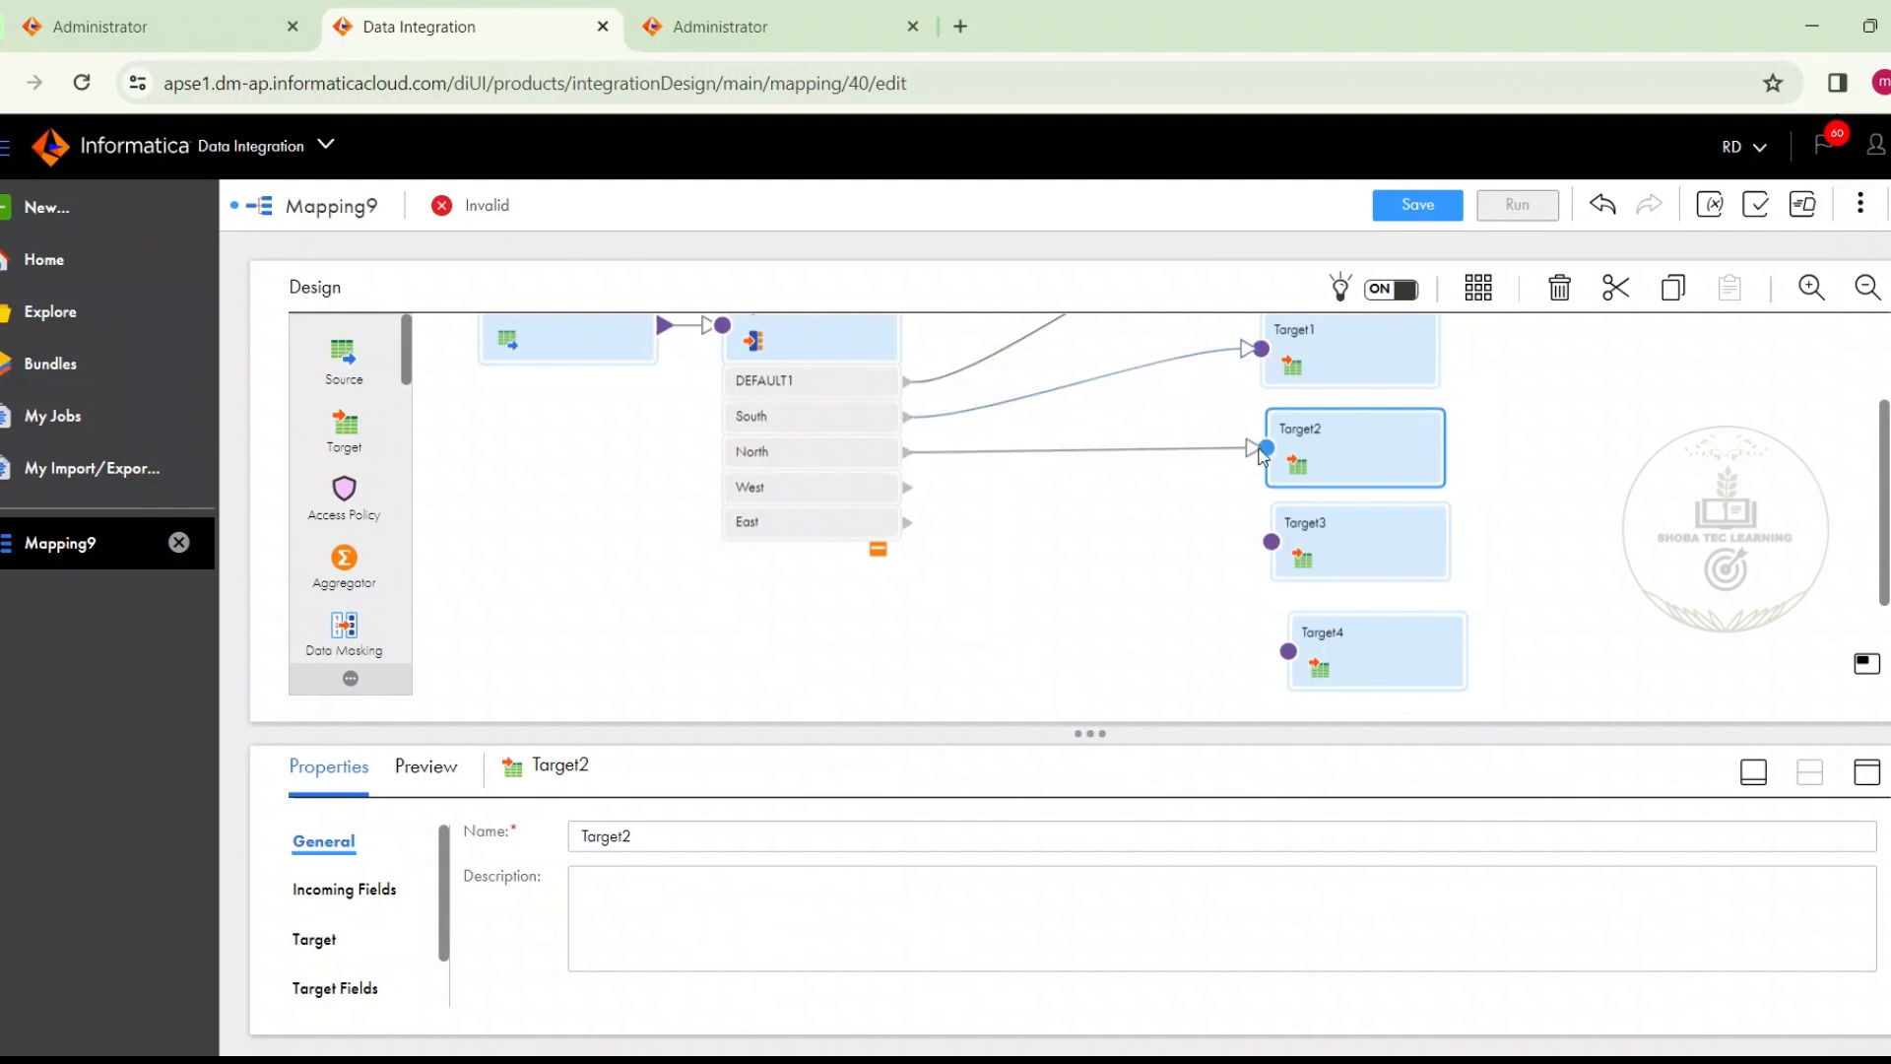
drag(906, 485, 1263, 542)
drag(1074, 541, 1269, 541)
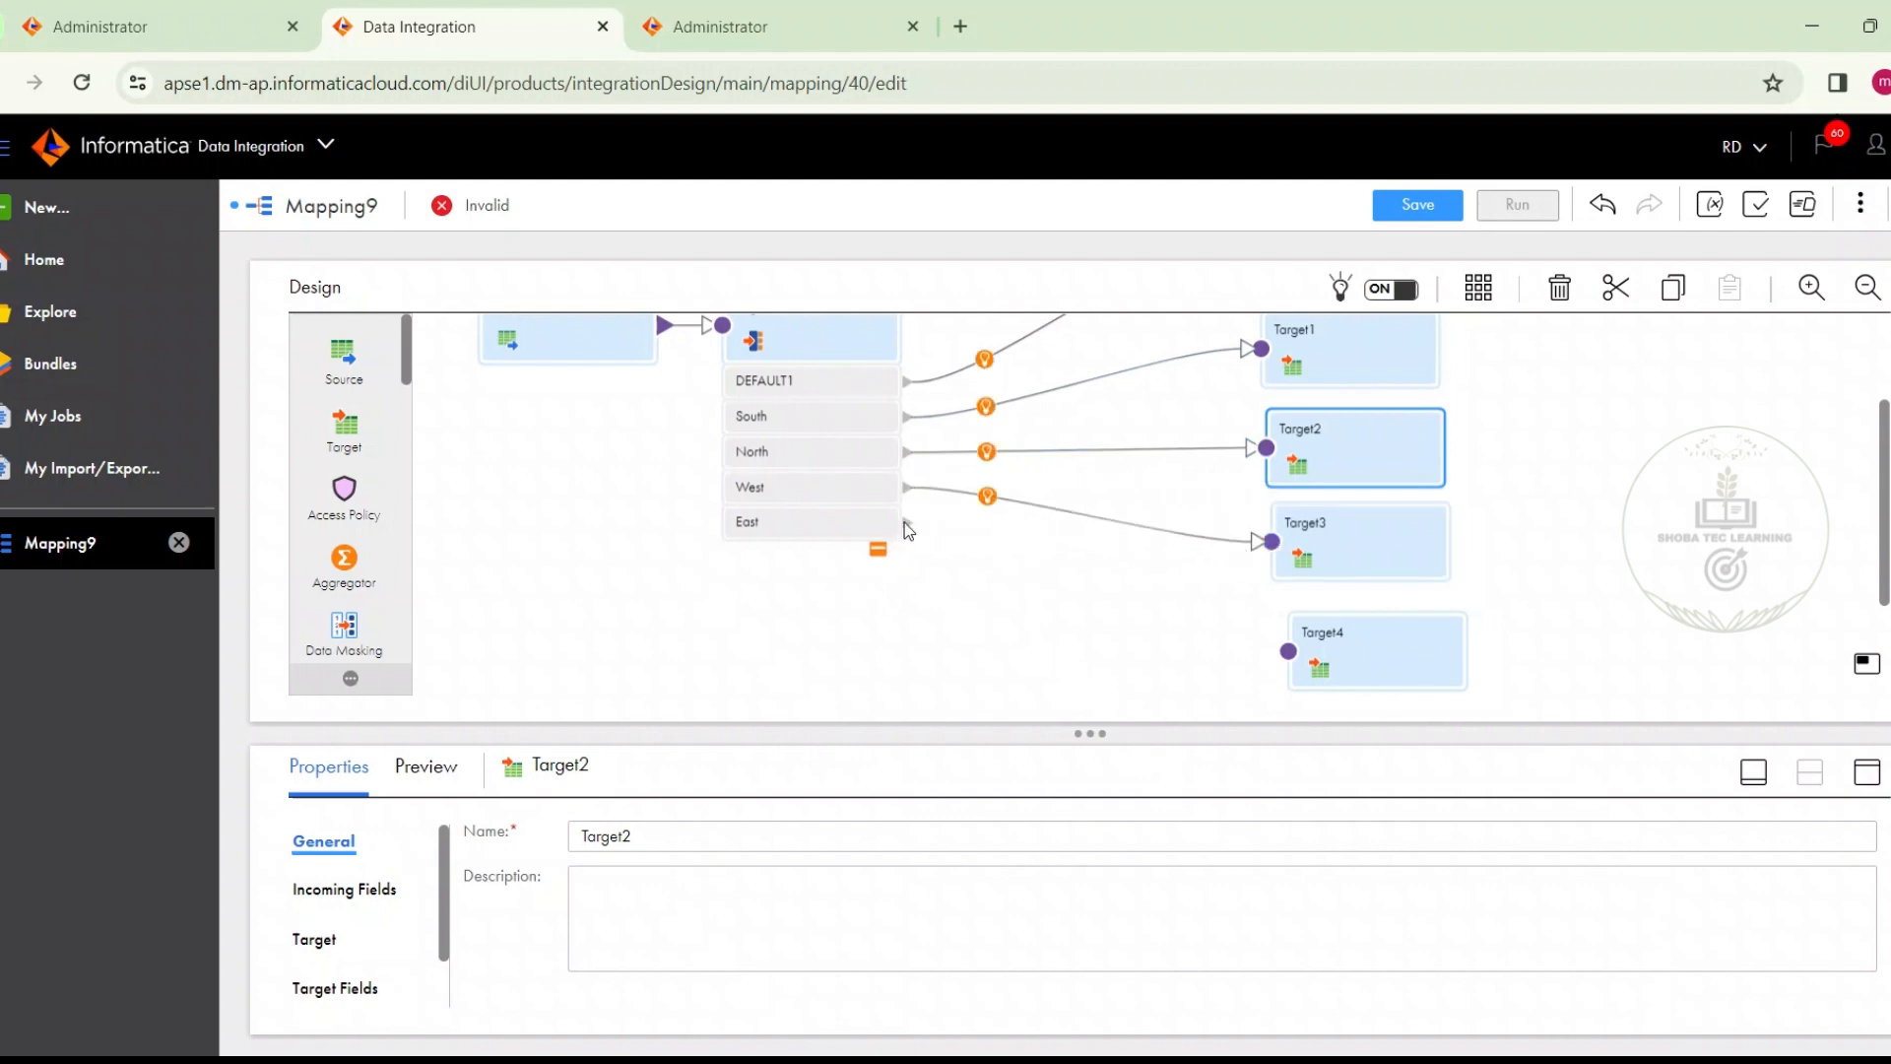
drag(904, 522, 1288, 651)
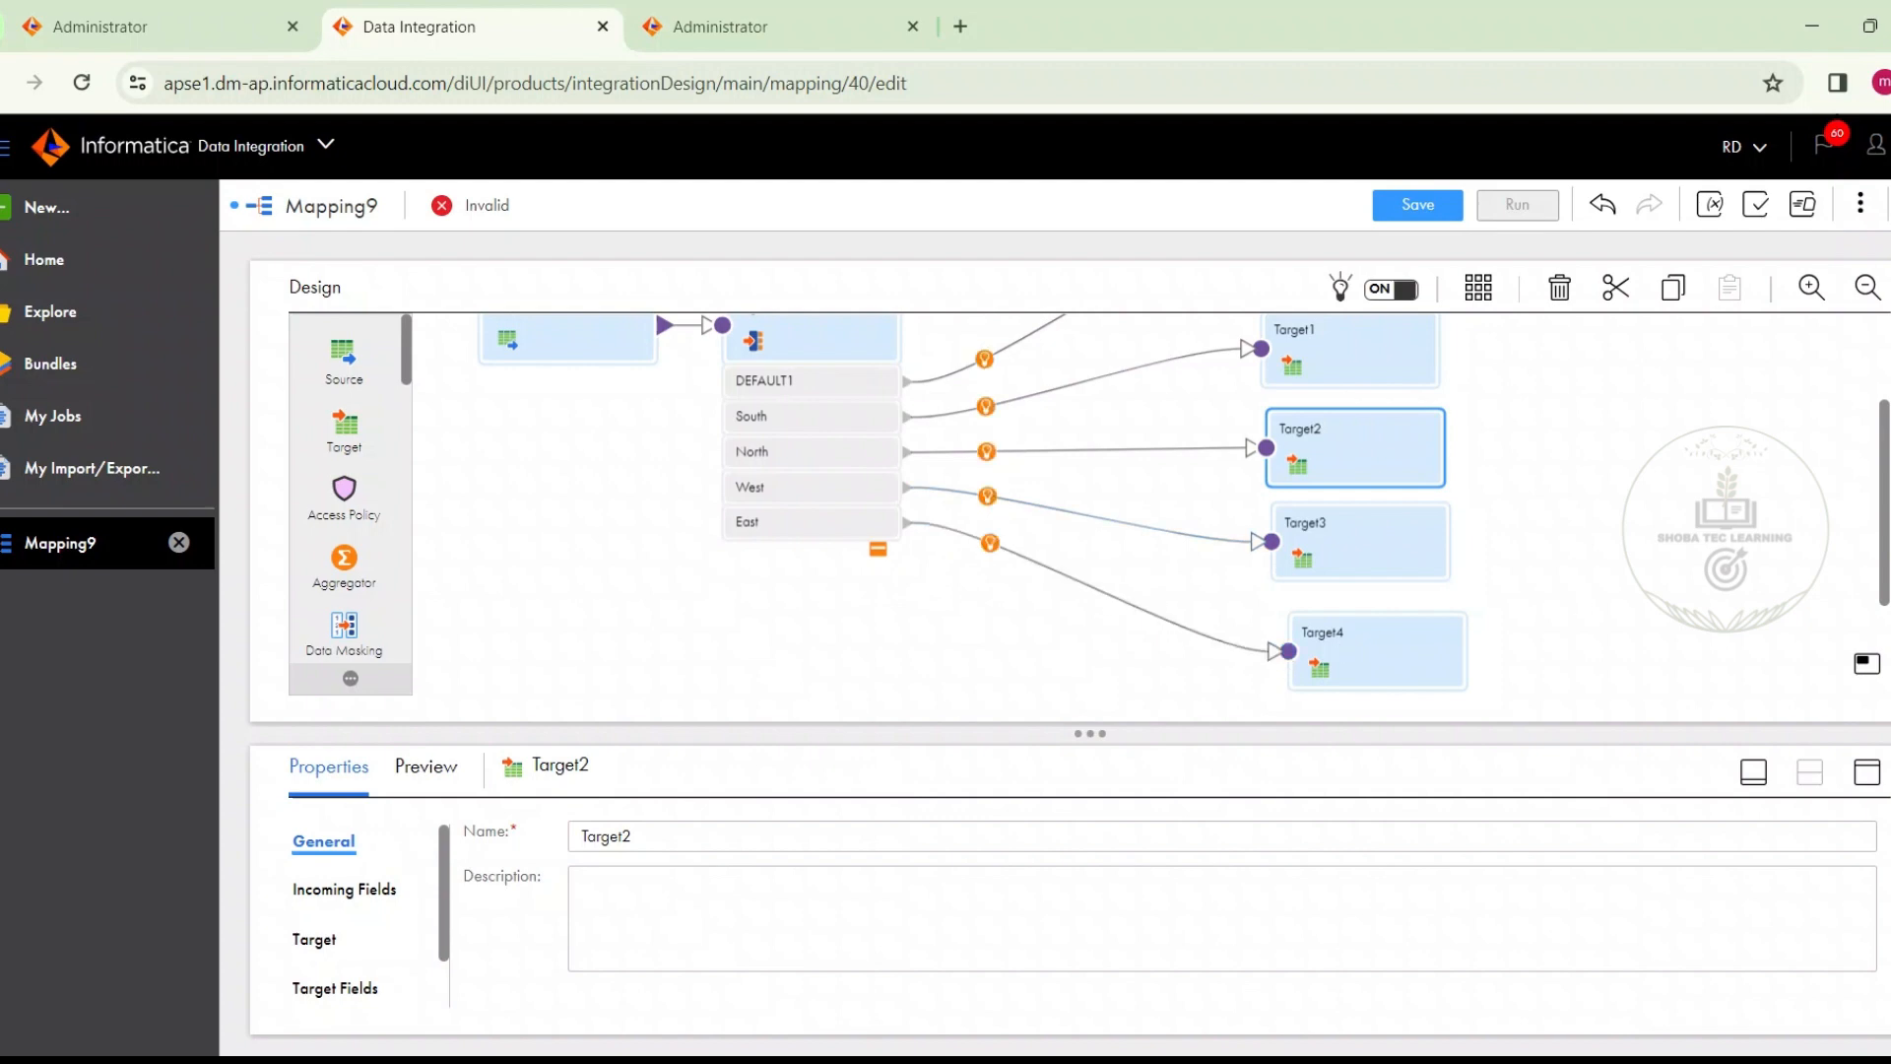
Set the connection of the target fed by the DEFAULT1 group to Oracle_tgt (Oracle), working in the maximized properties view
drag(1884, 529, 1865, 348)
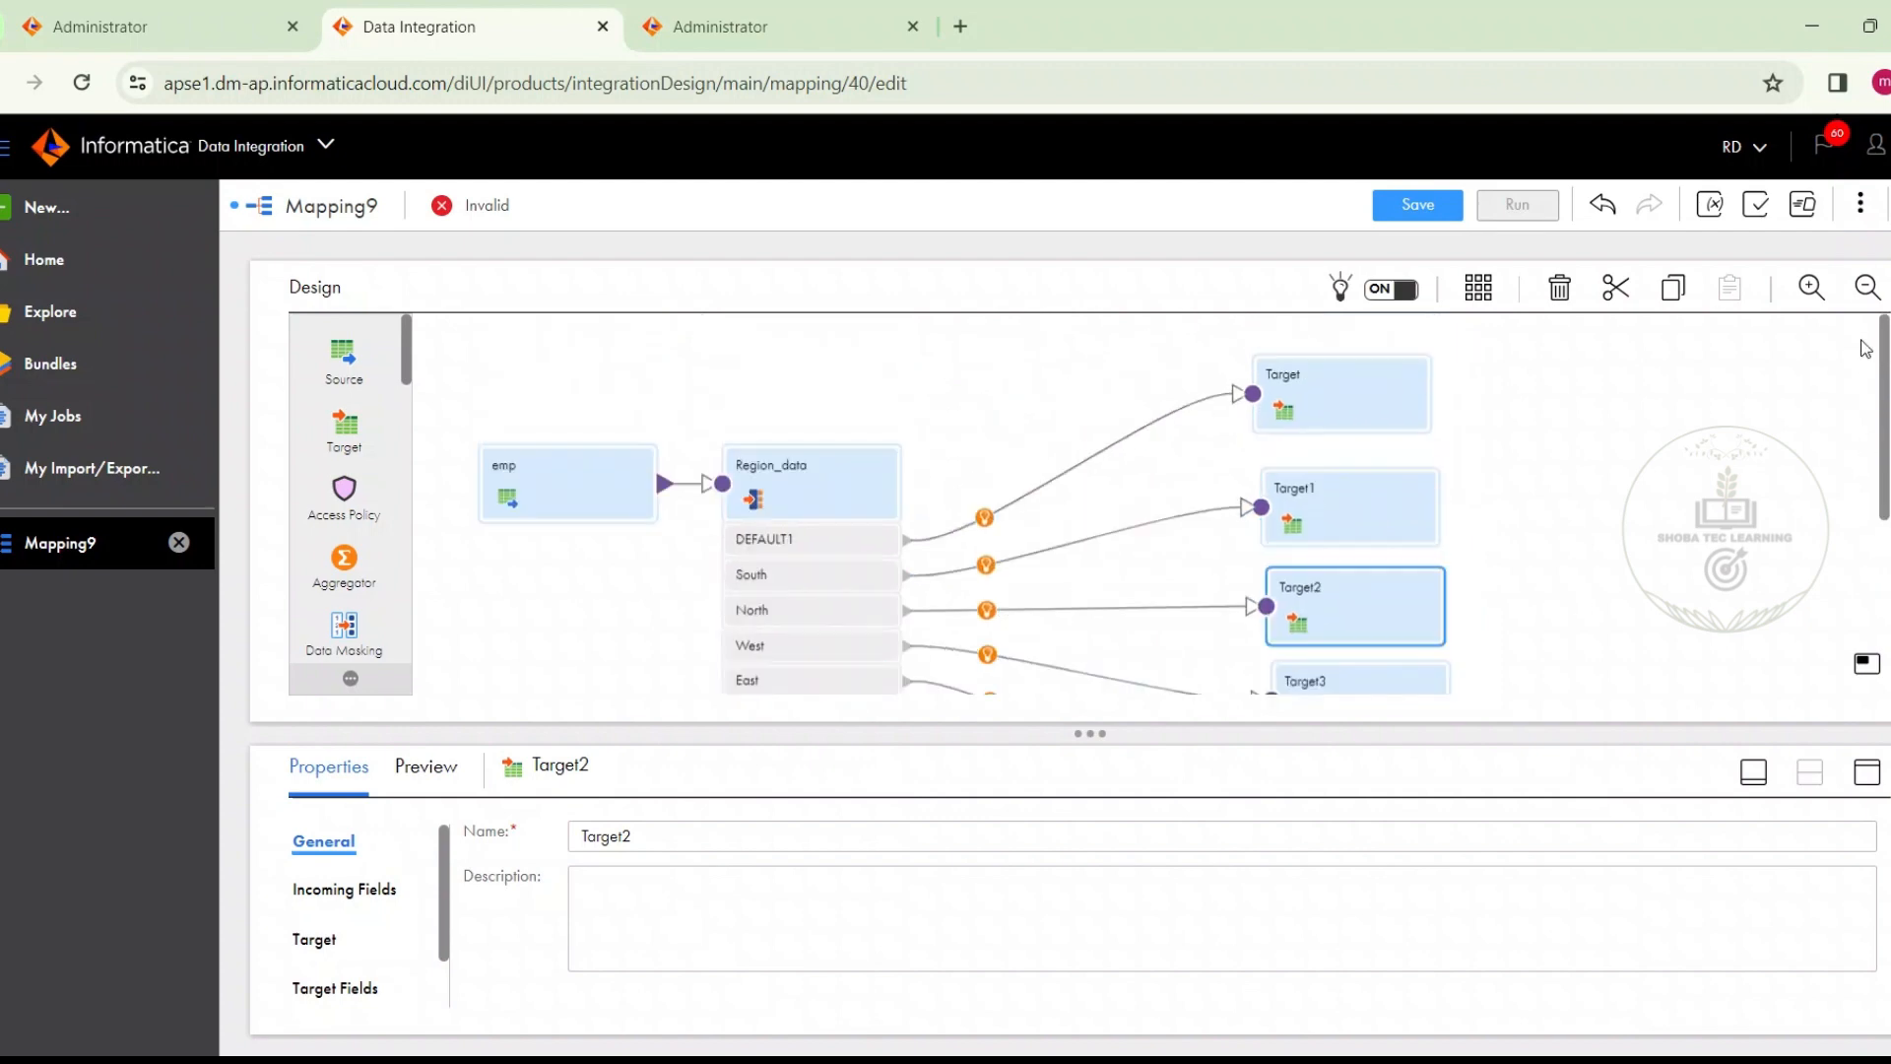
click(1420, 408)
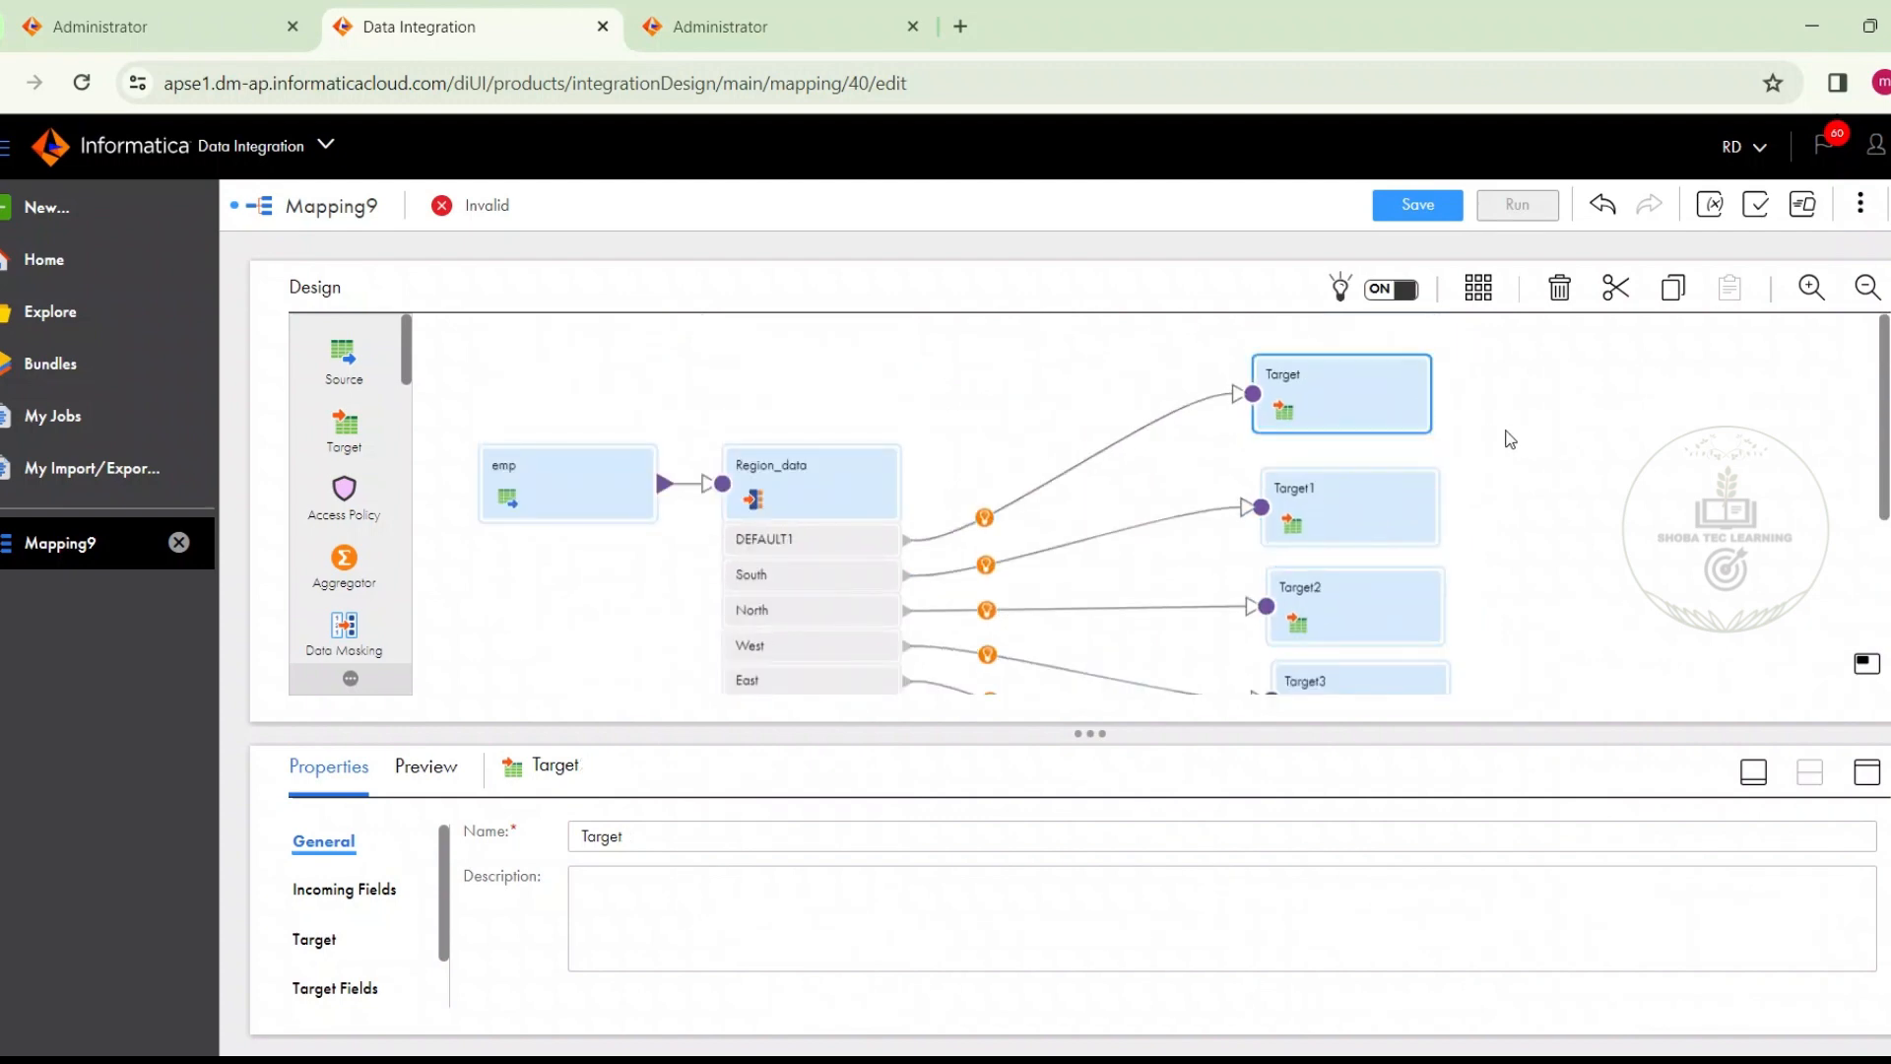
click(1866, 771)
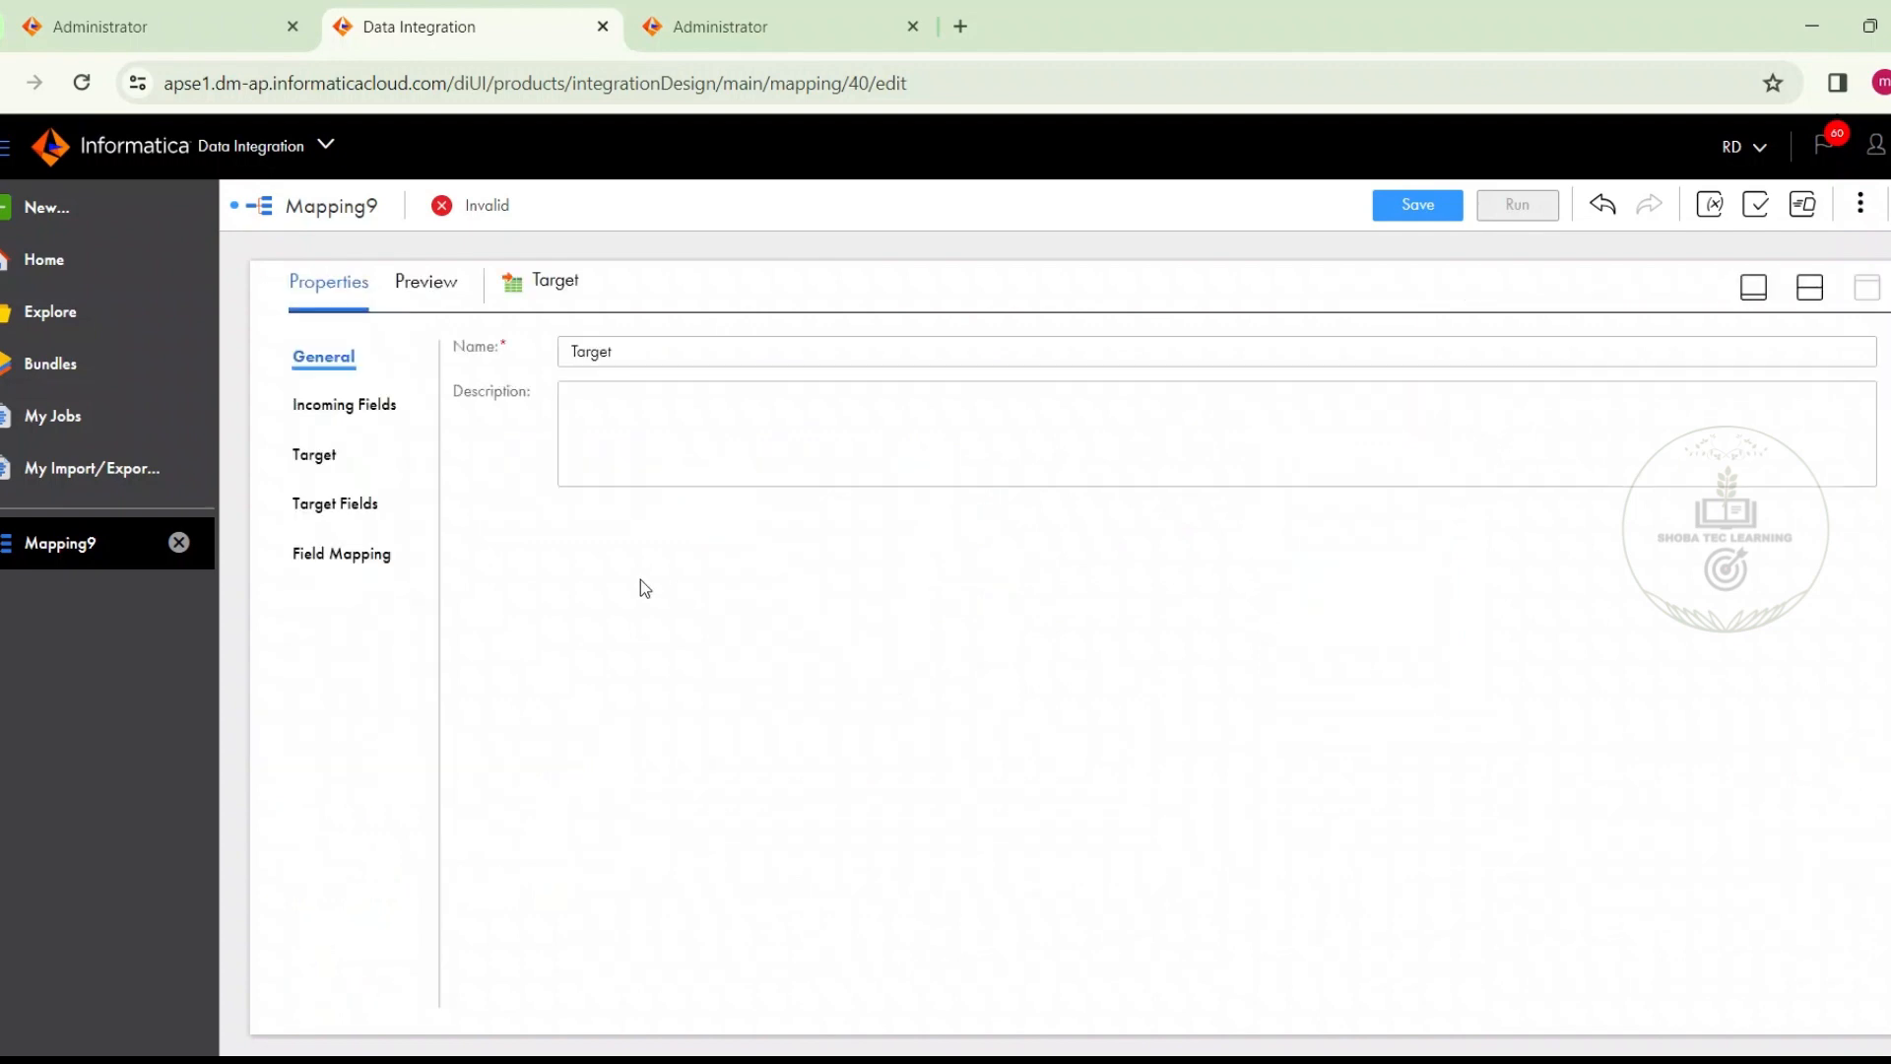
click(313, 454)
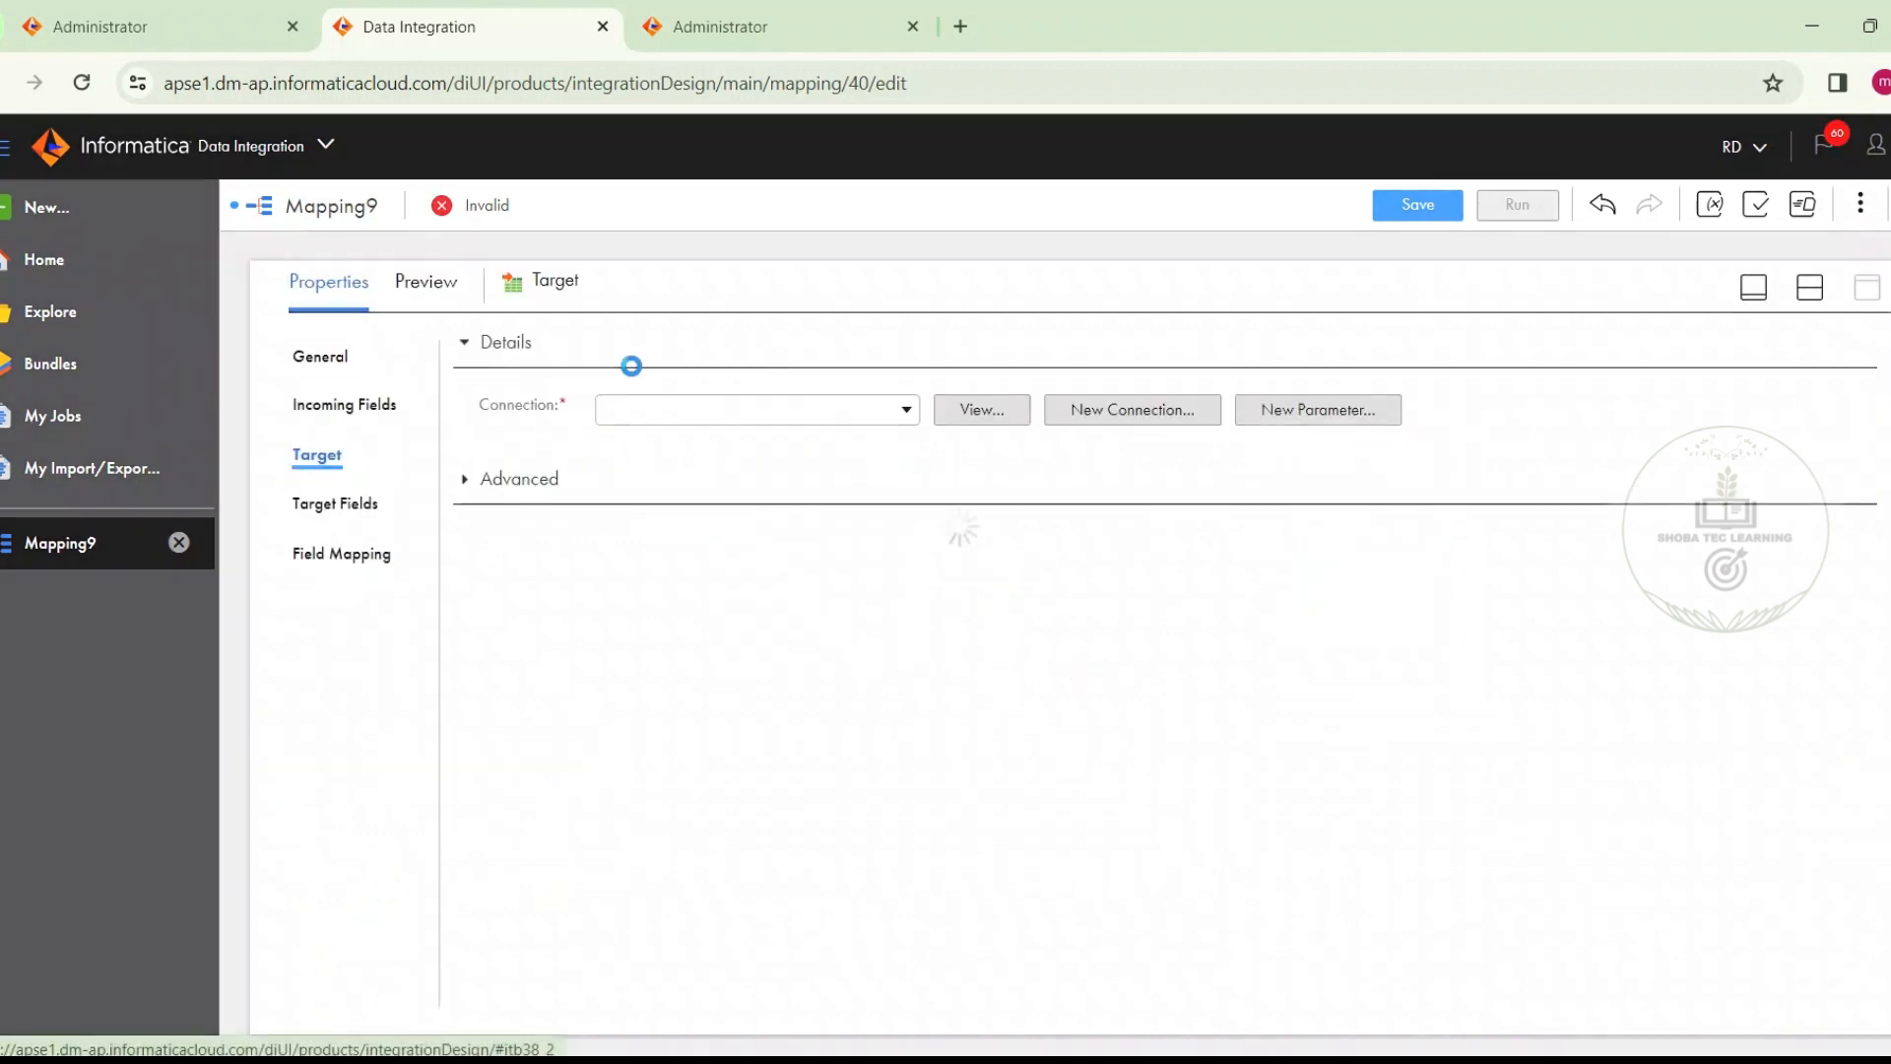
click(650, 406)
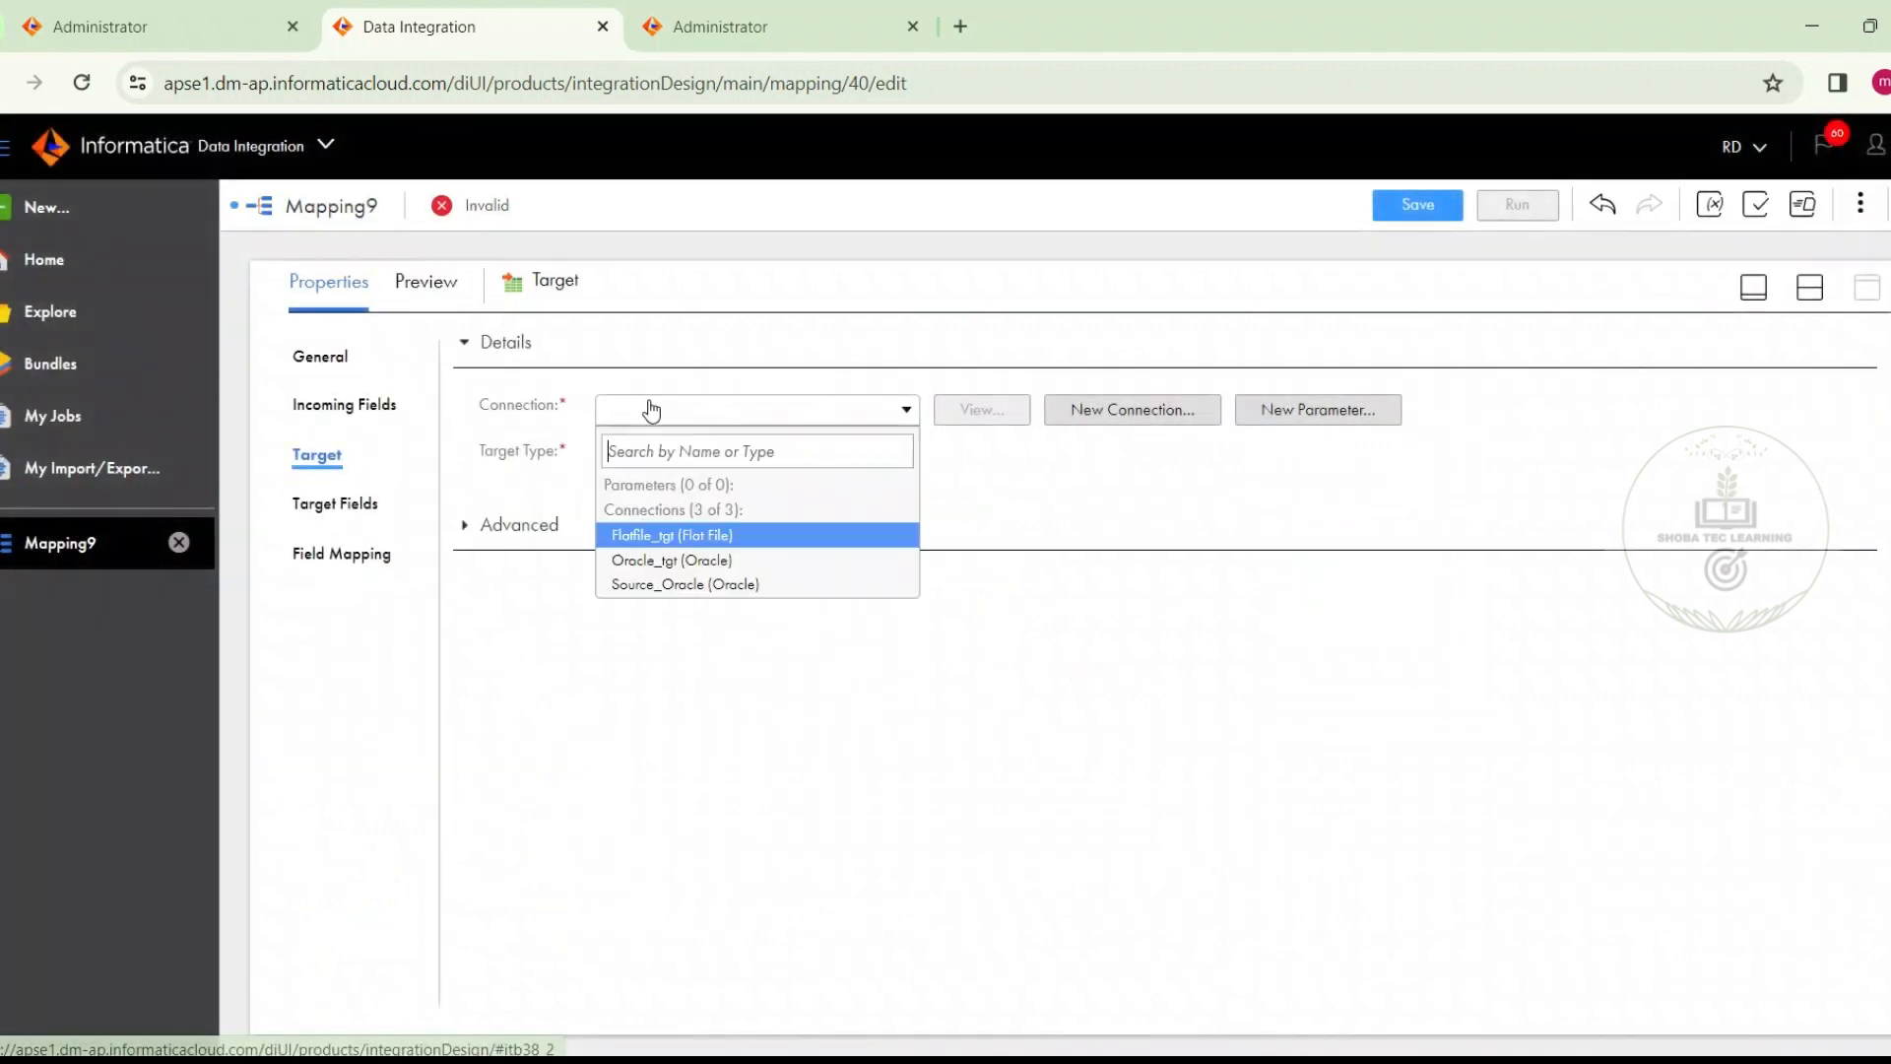
click(667, 561)
Search the existing target objects for t_emp and assign the T_EMP table as the default group's target object
click(999, 501)
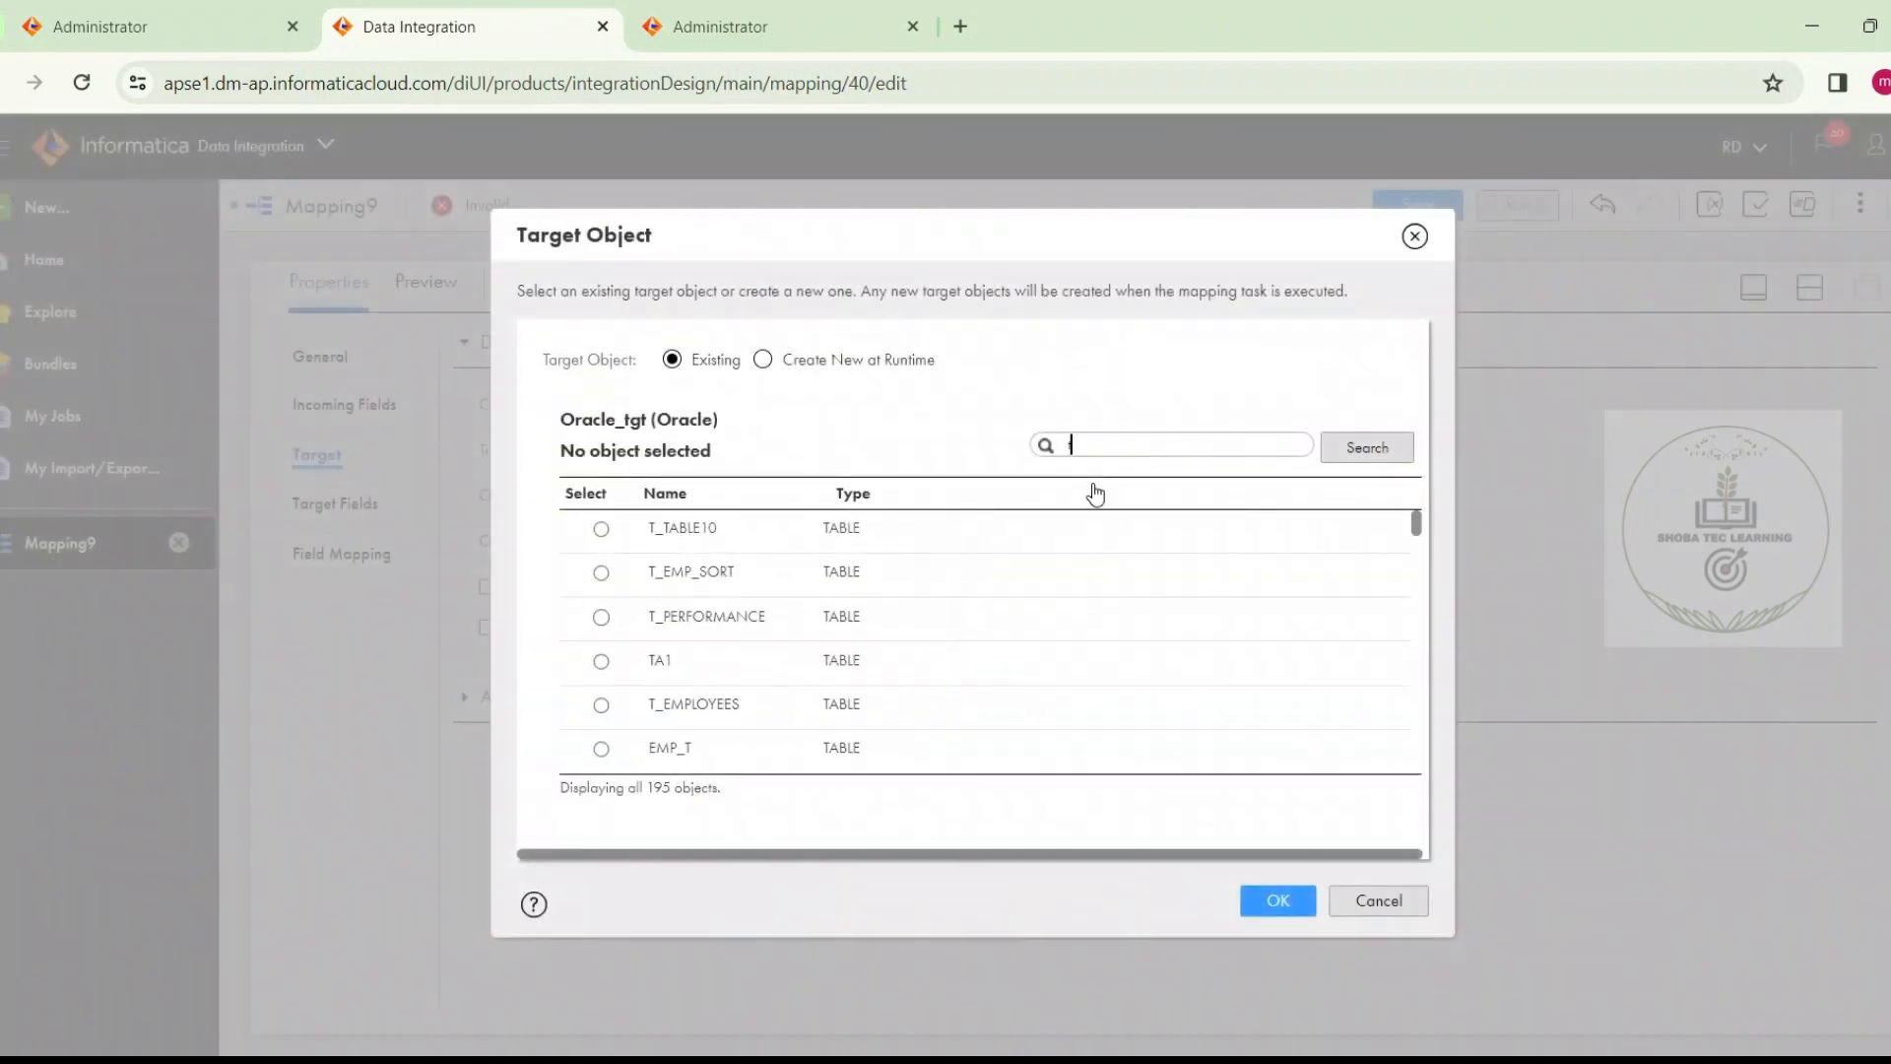
text(mp)
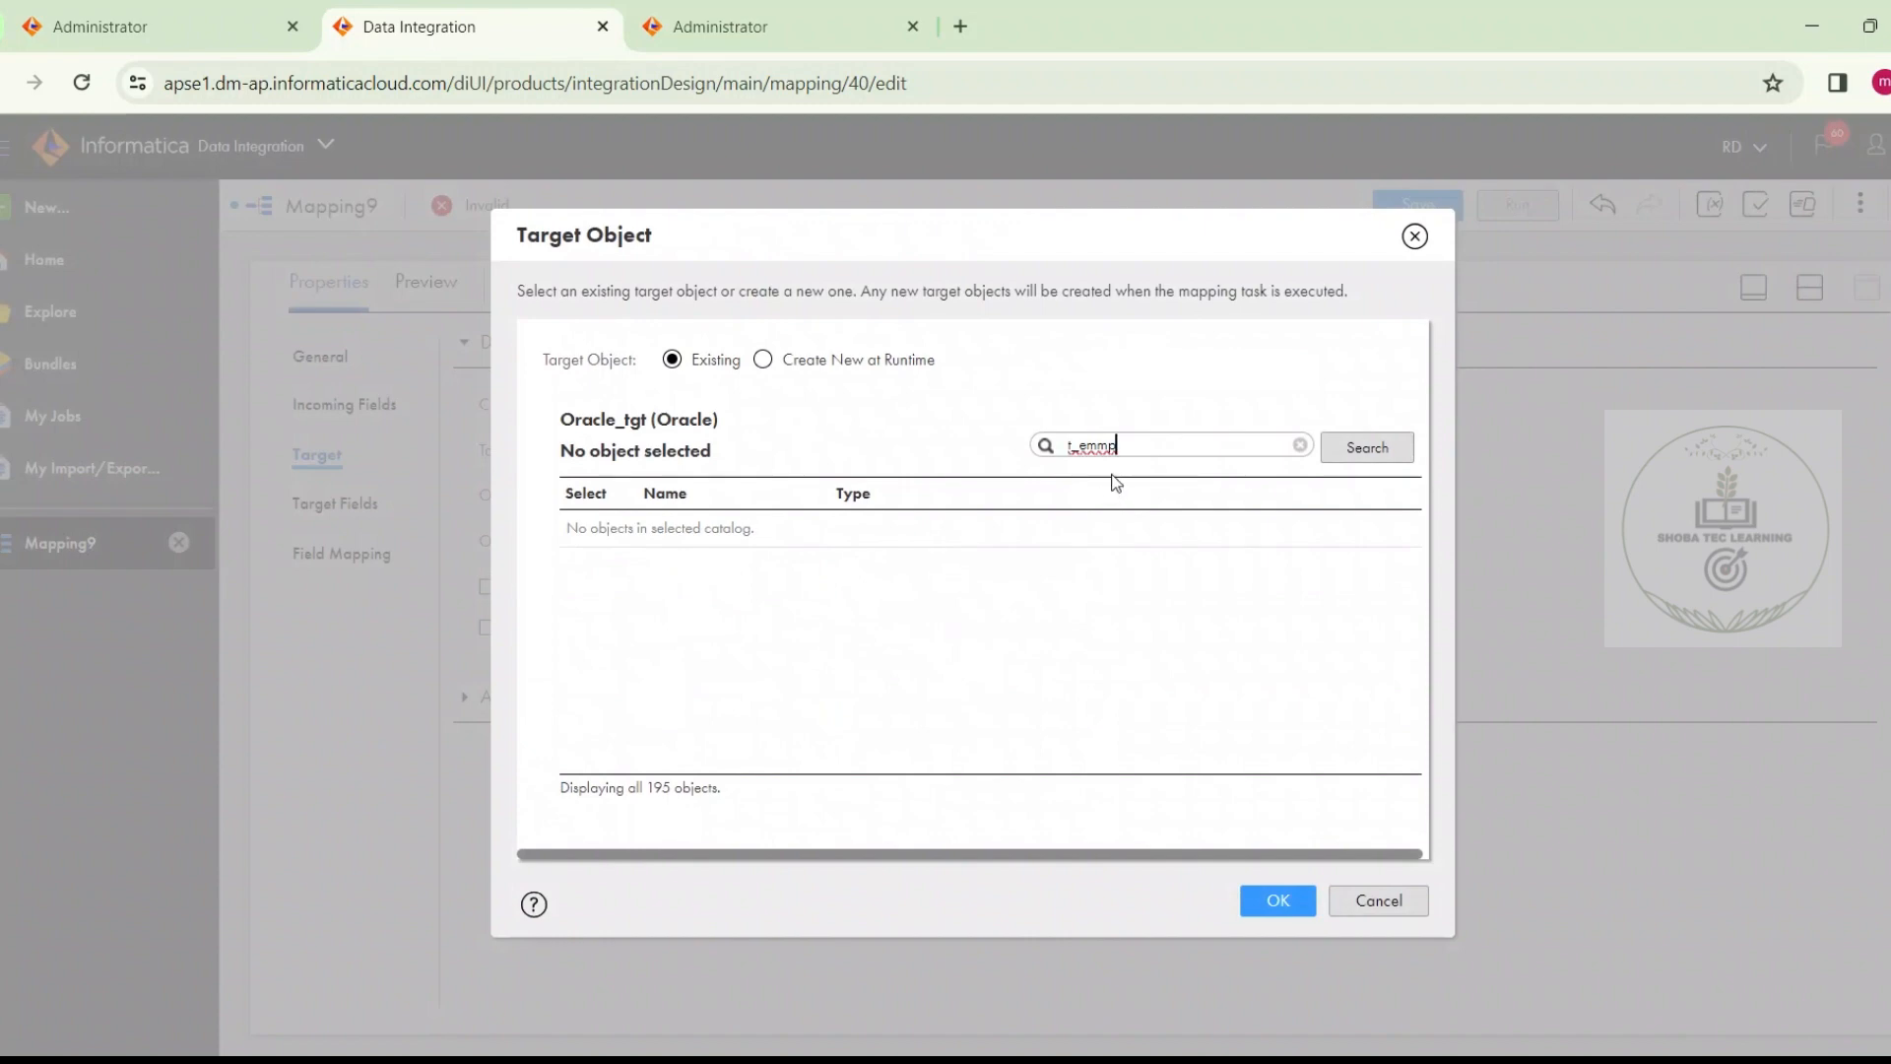
key(BackSpace)
key(BackSpace)
text(p)
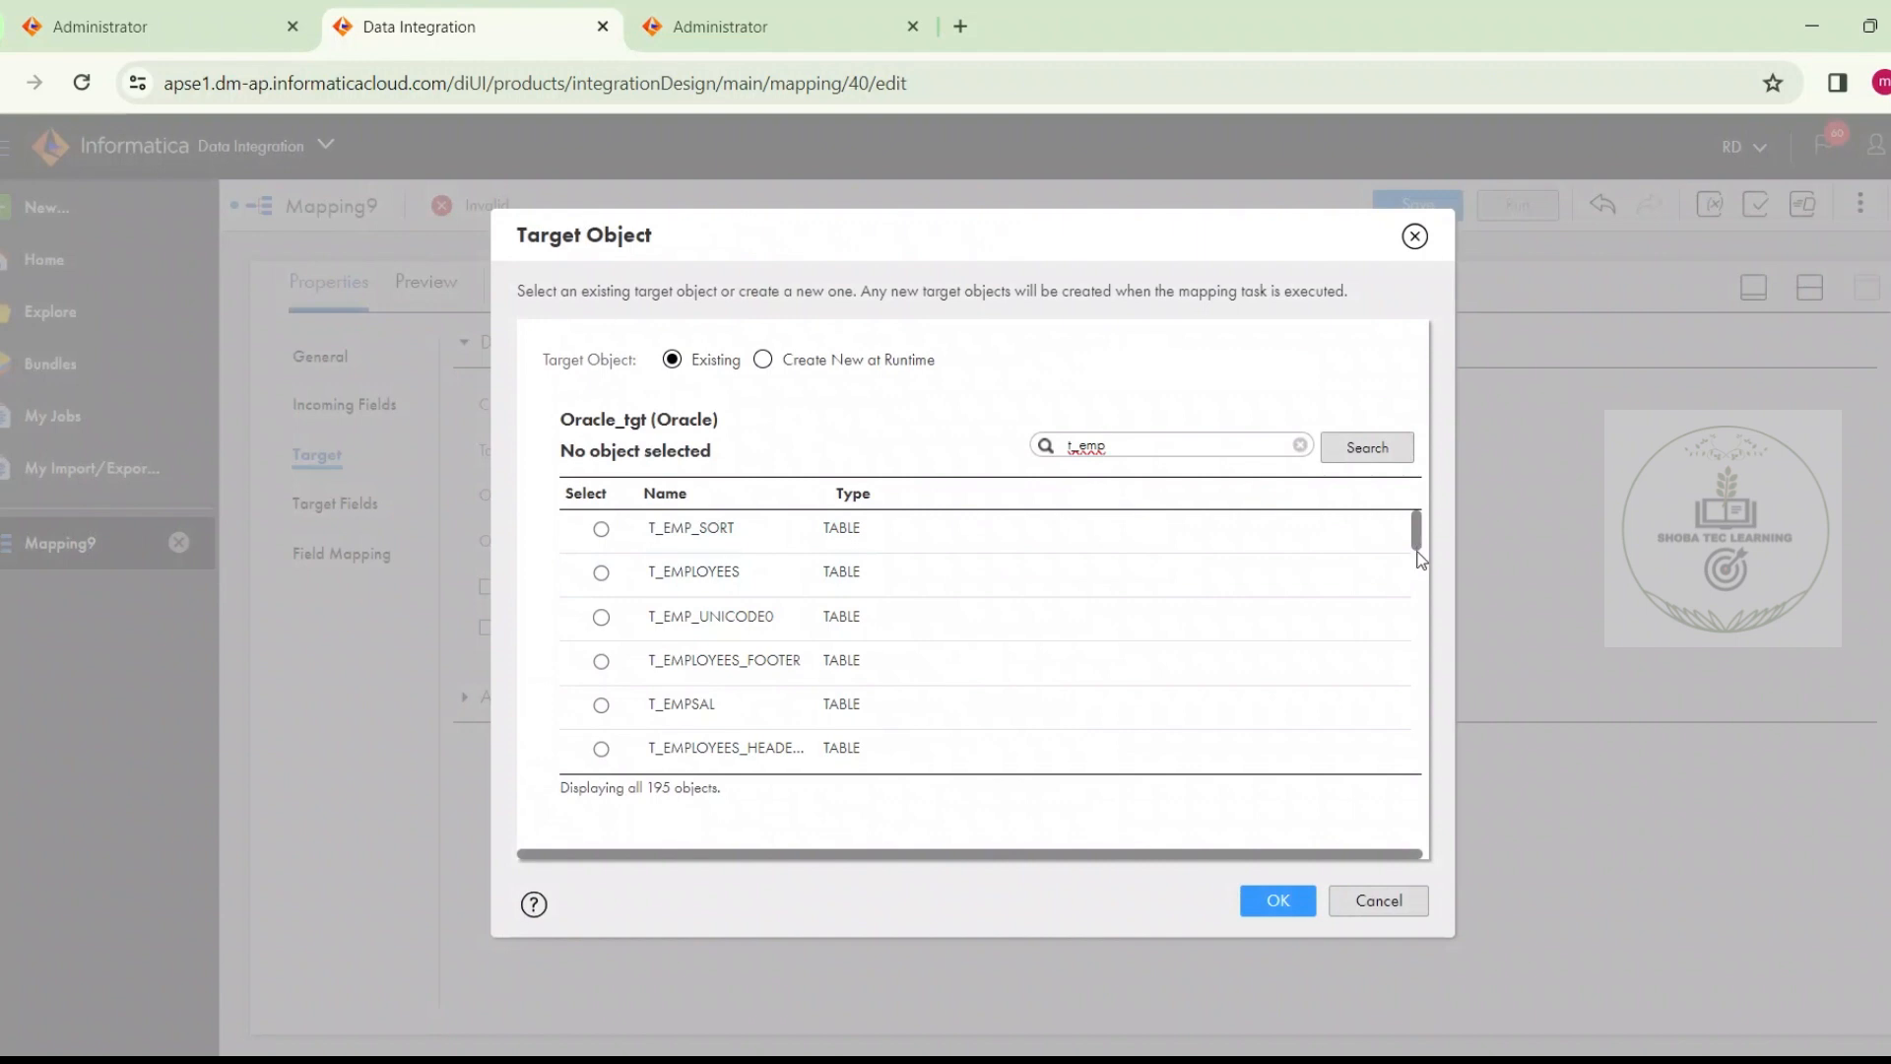
drag(1421, 543, 1391, 739)
scroll(1389, 748, down, 3)
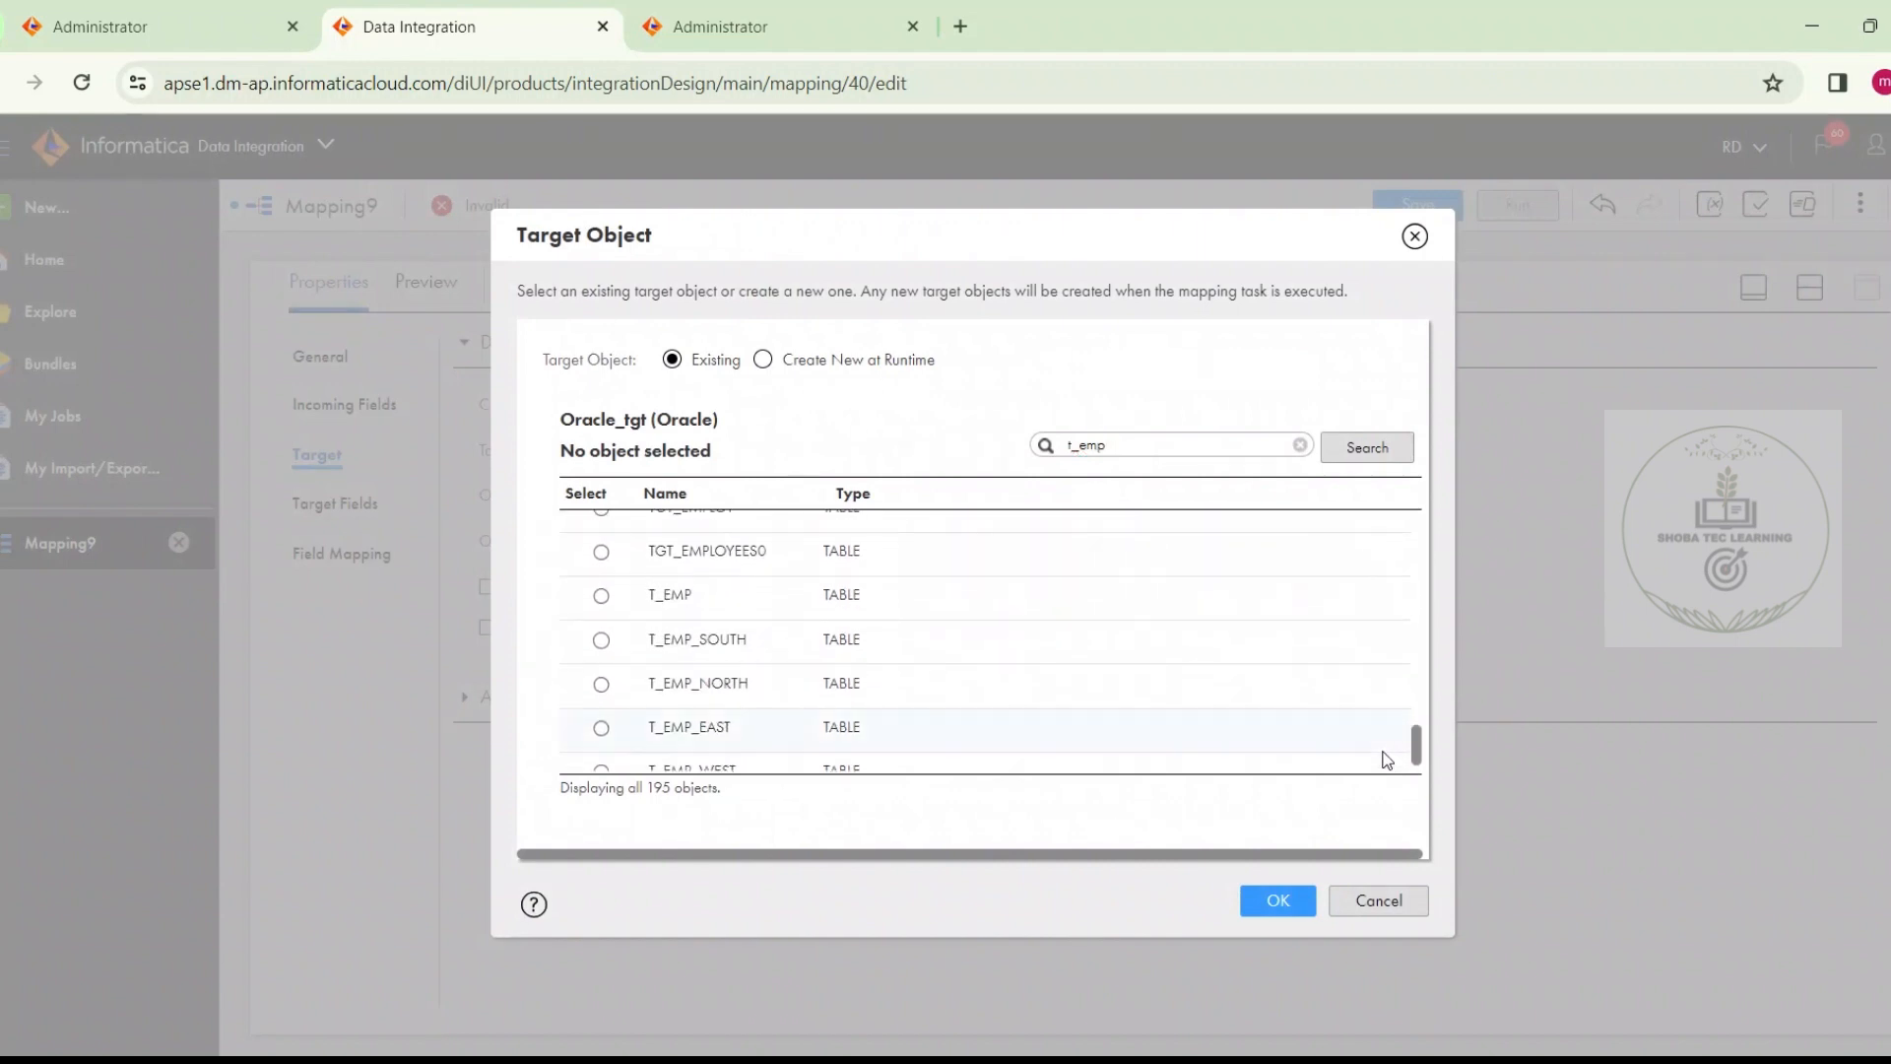
click(1182, 602)
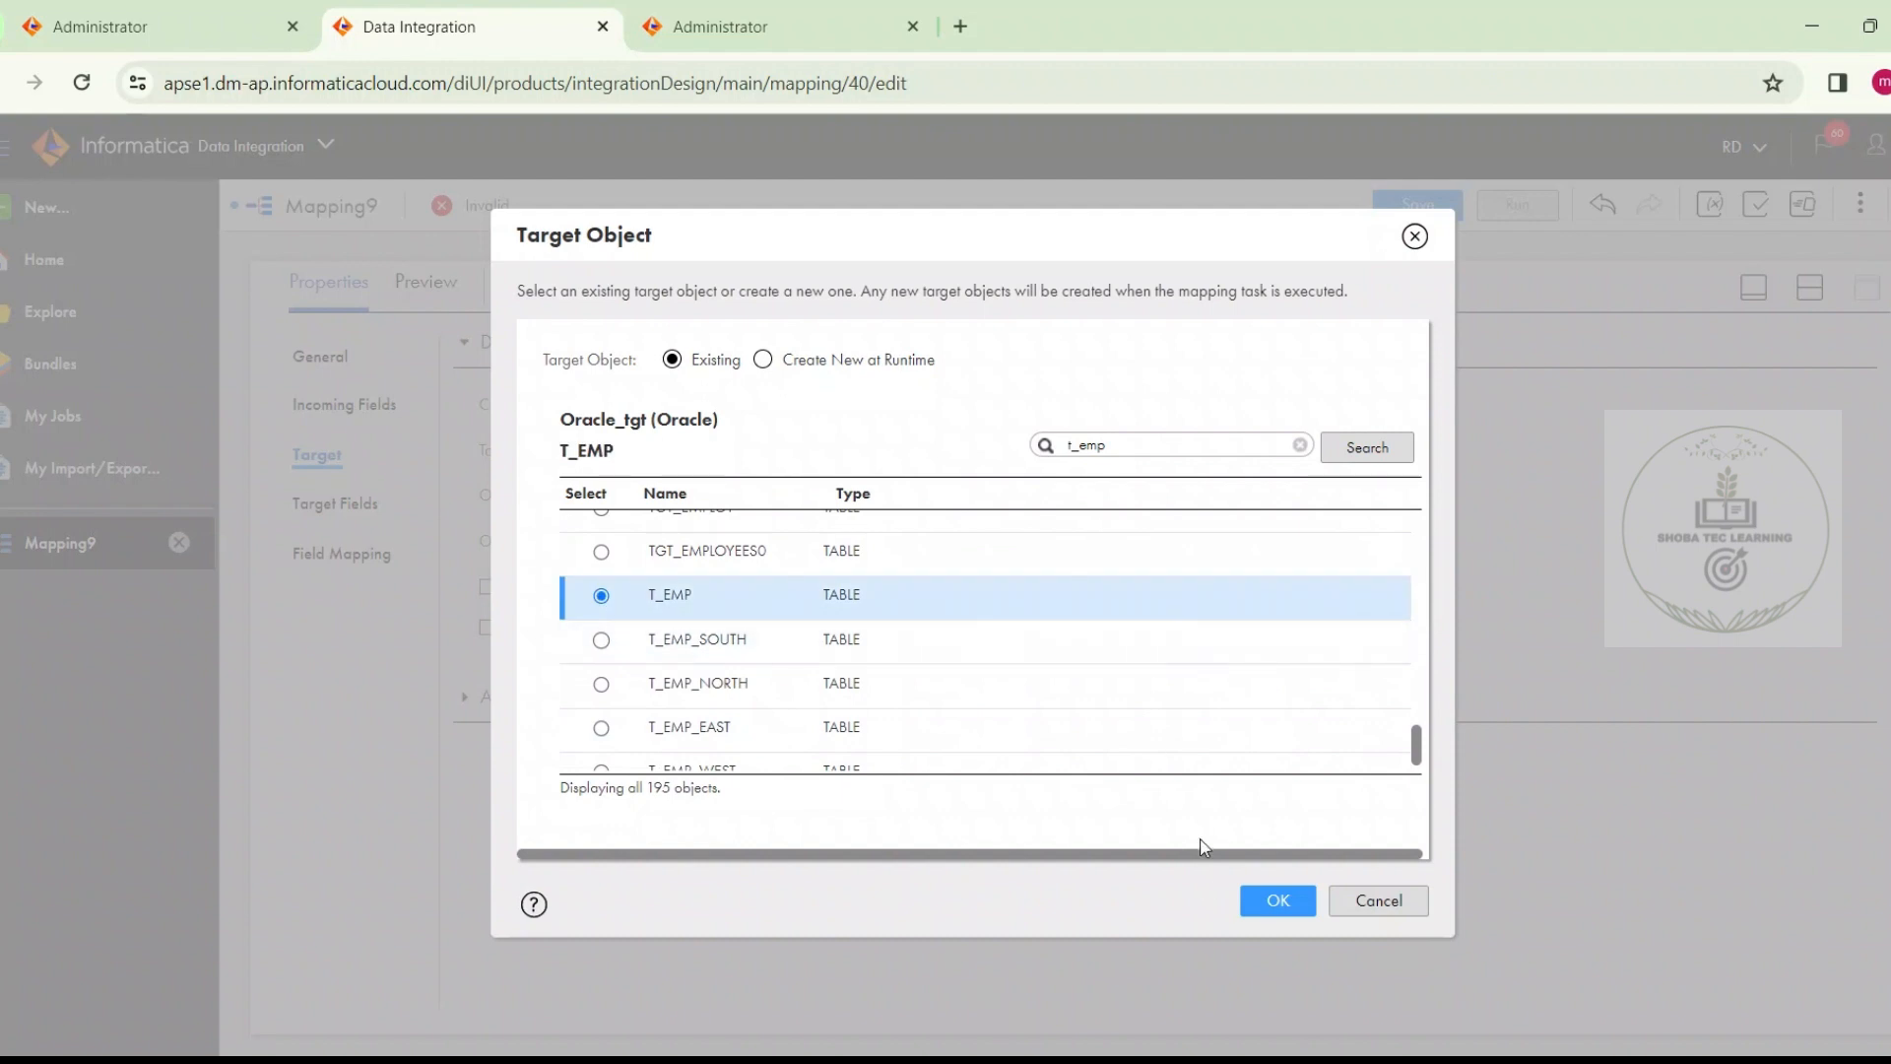
click(1267, 904)
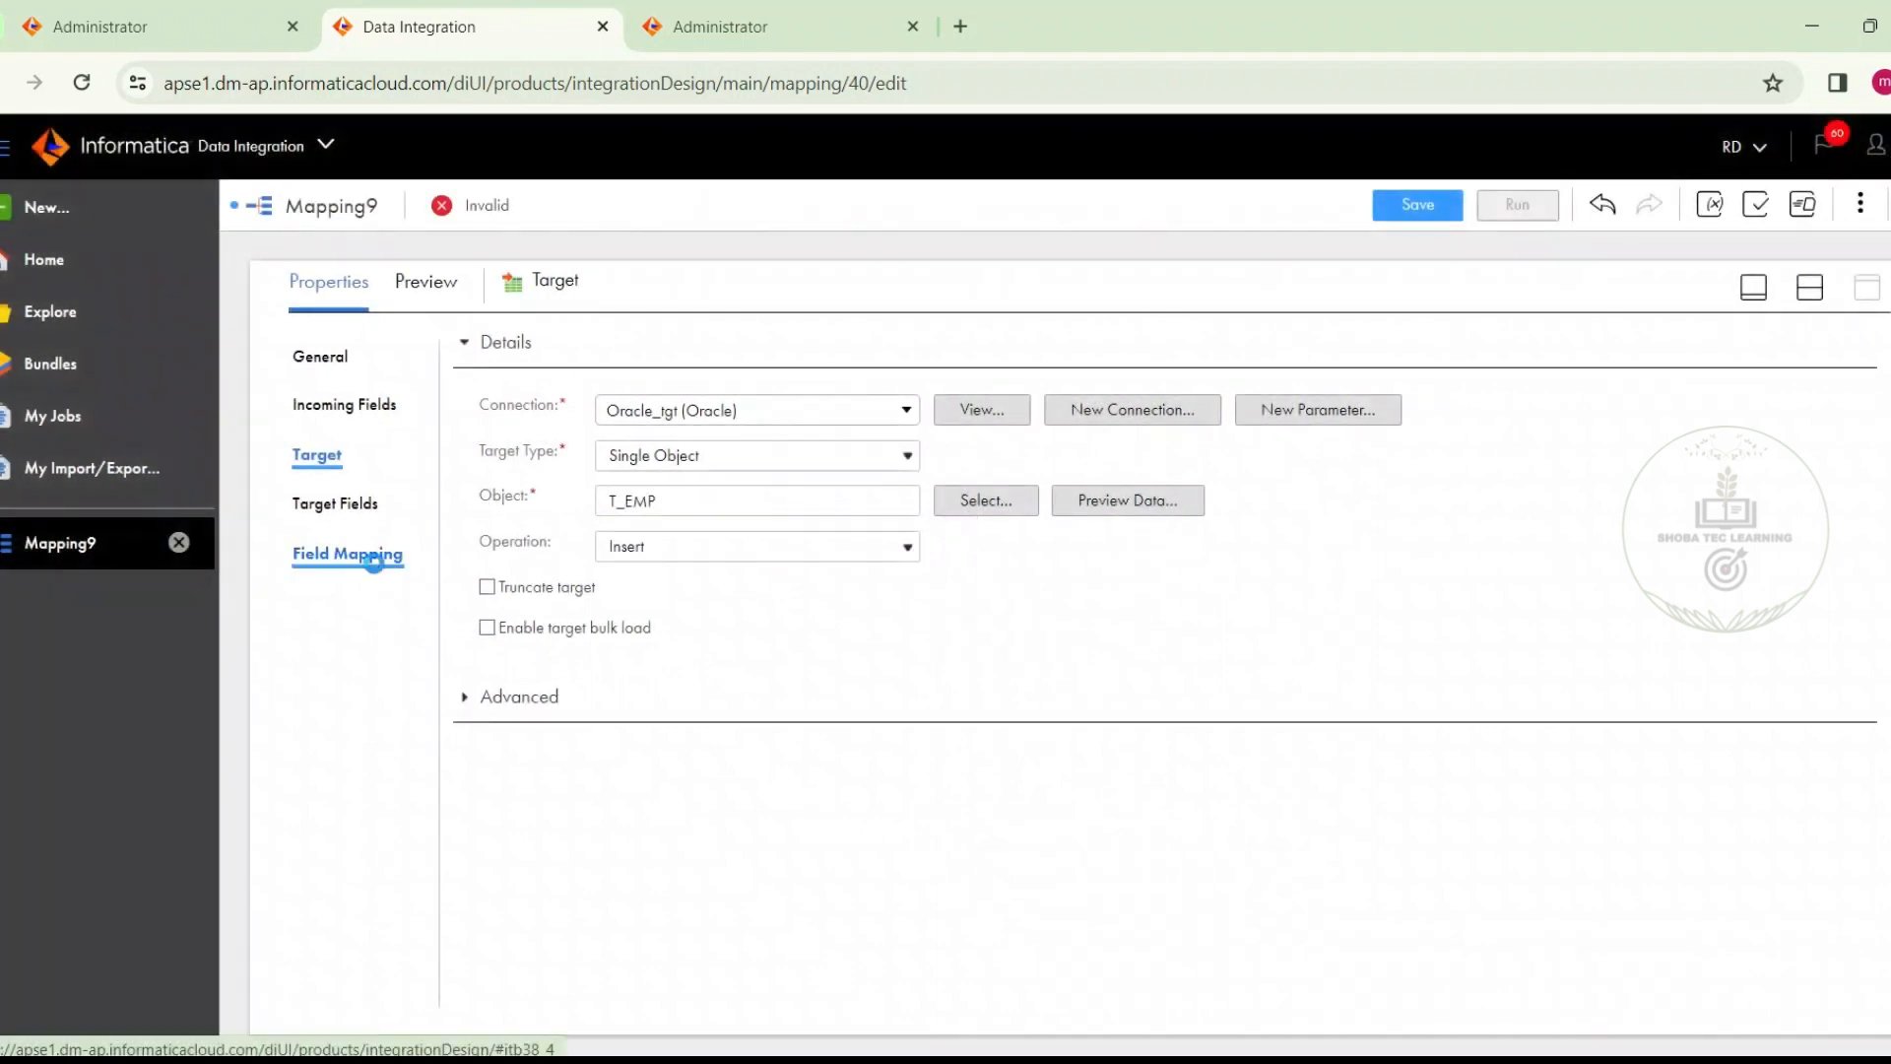
Set the default target's field map option to Automatic and bring the design canvas back into view
click(373, 557)
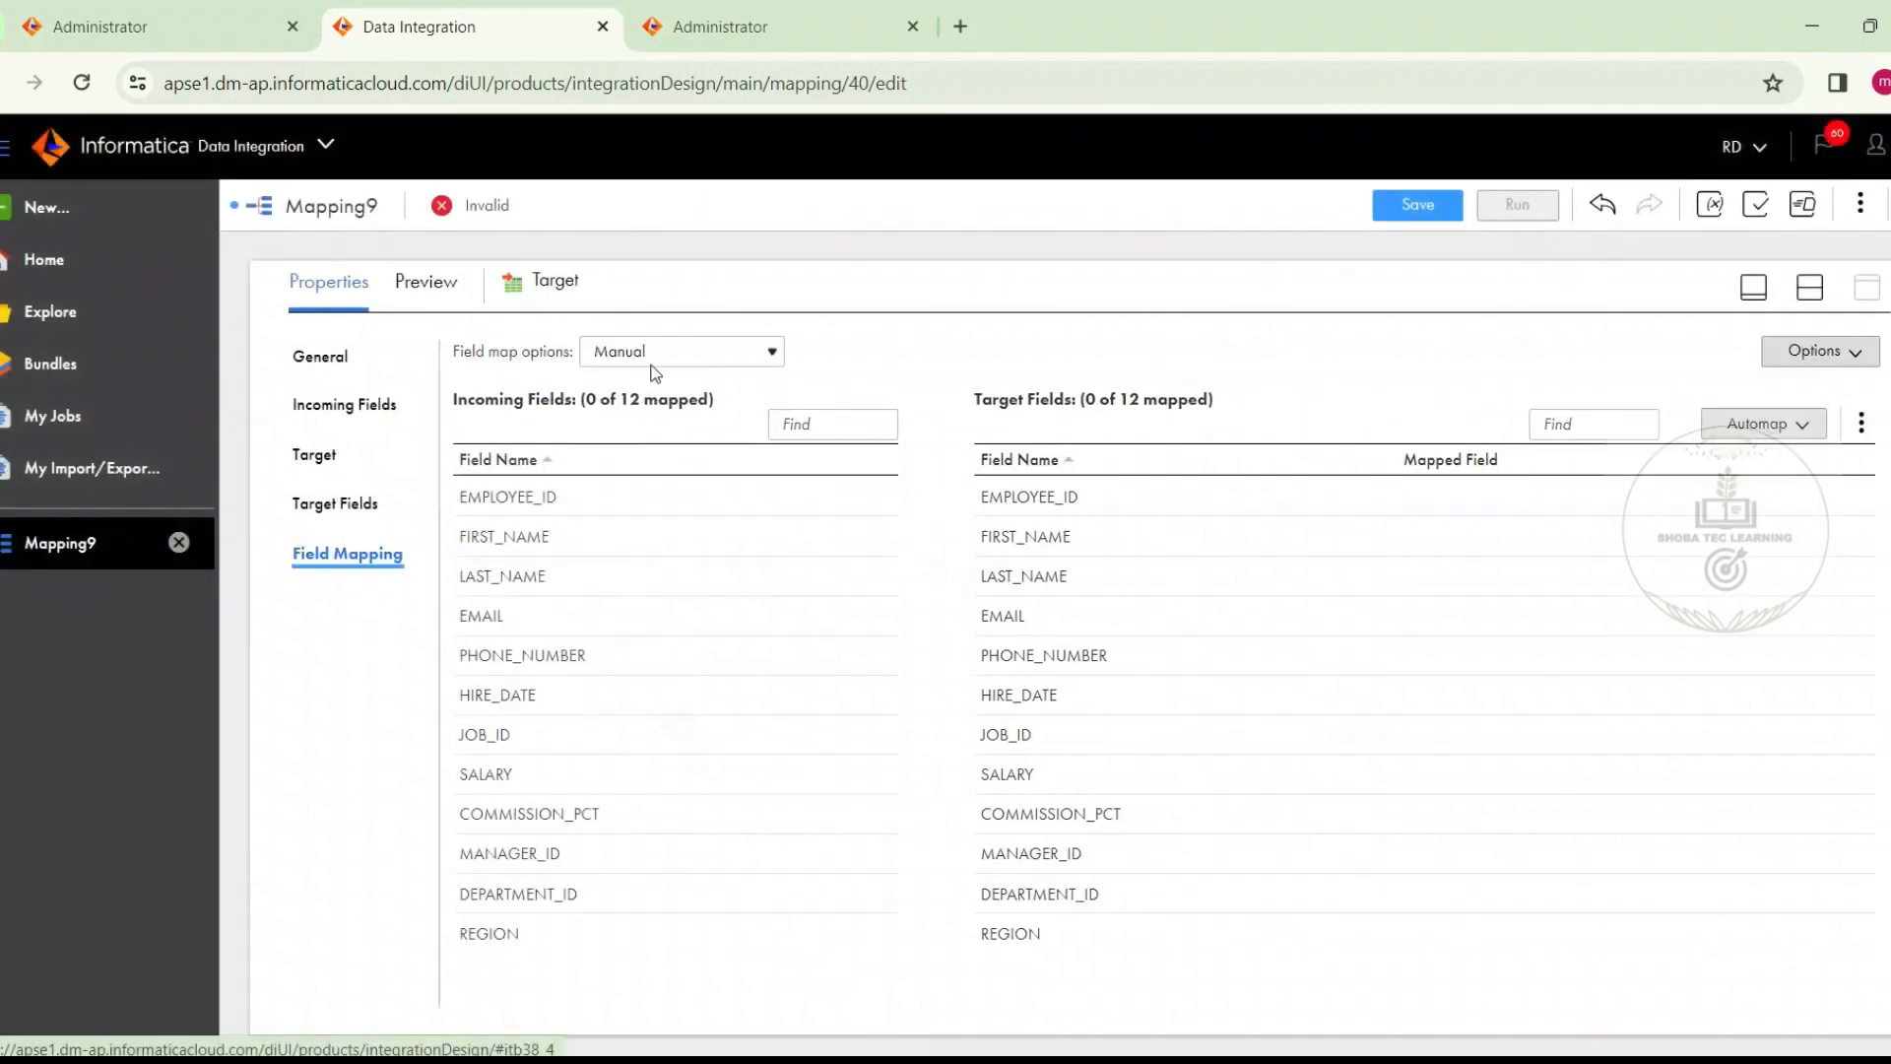
click(650, 352)
click(627, 402)
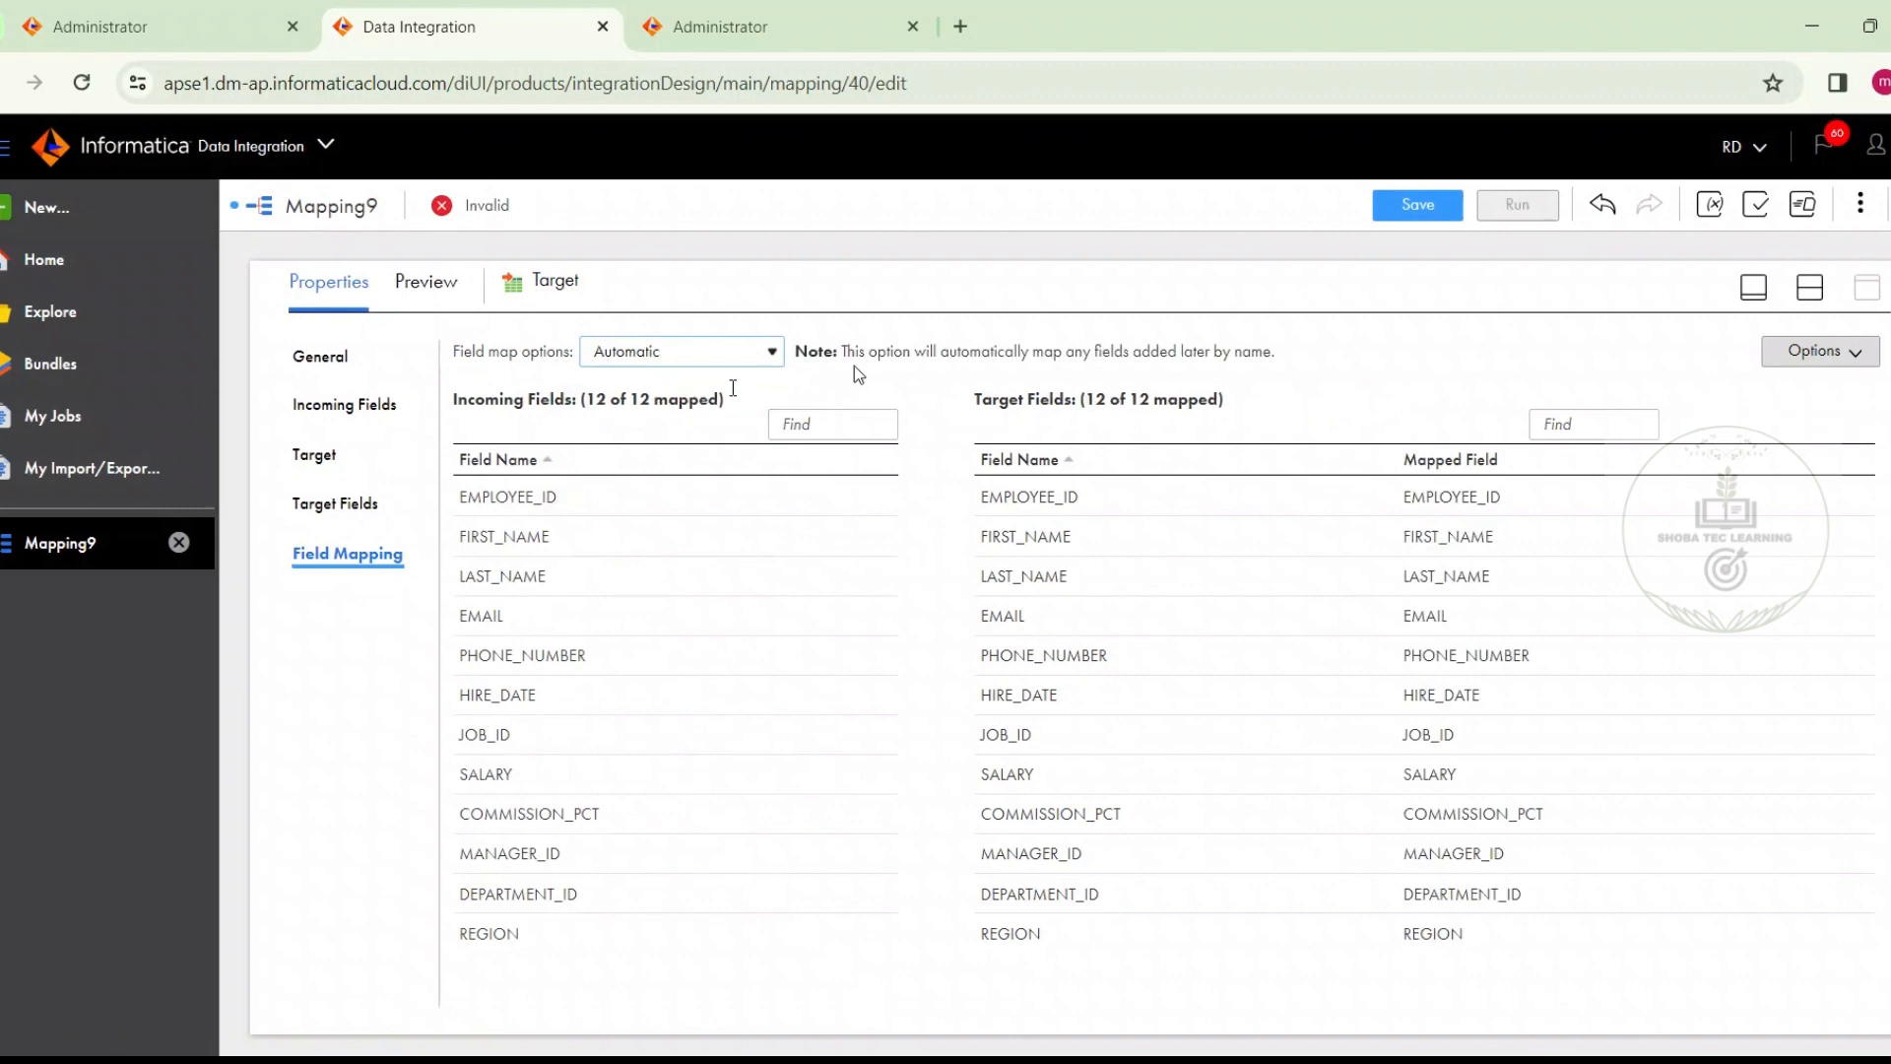
click(1809, 286)
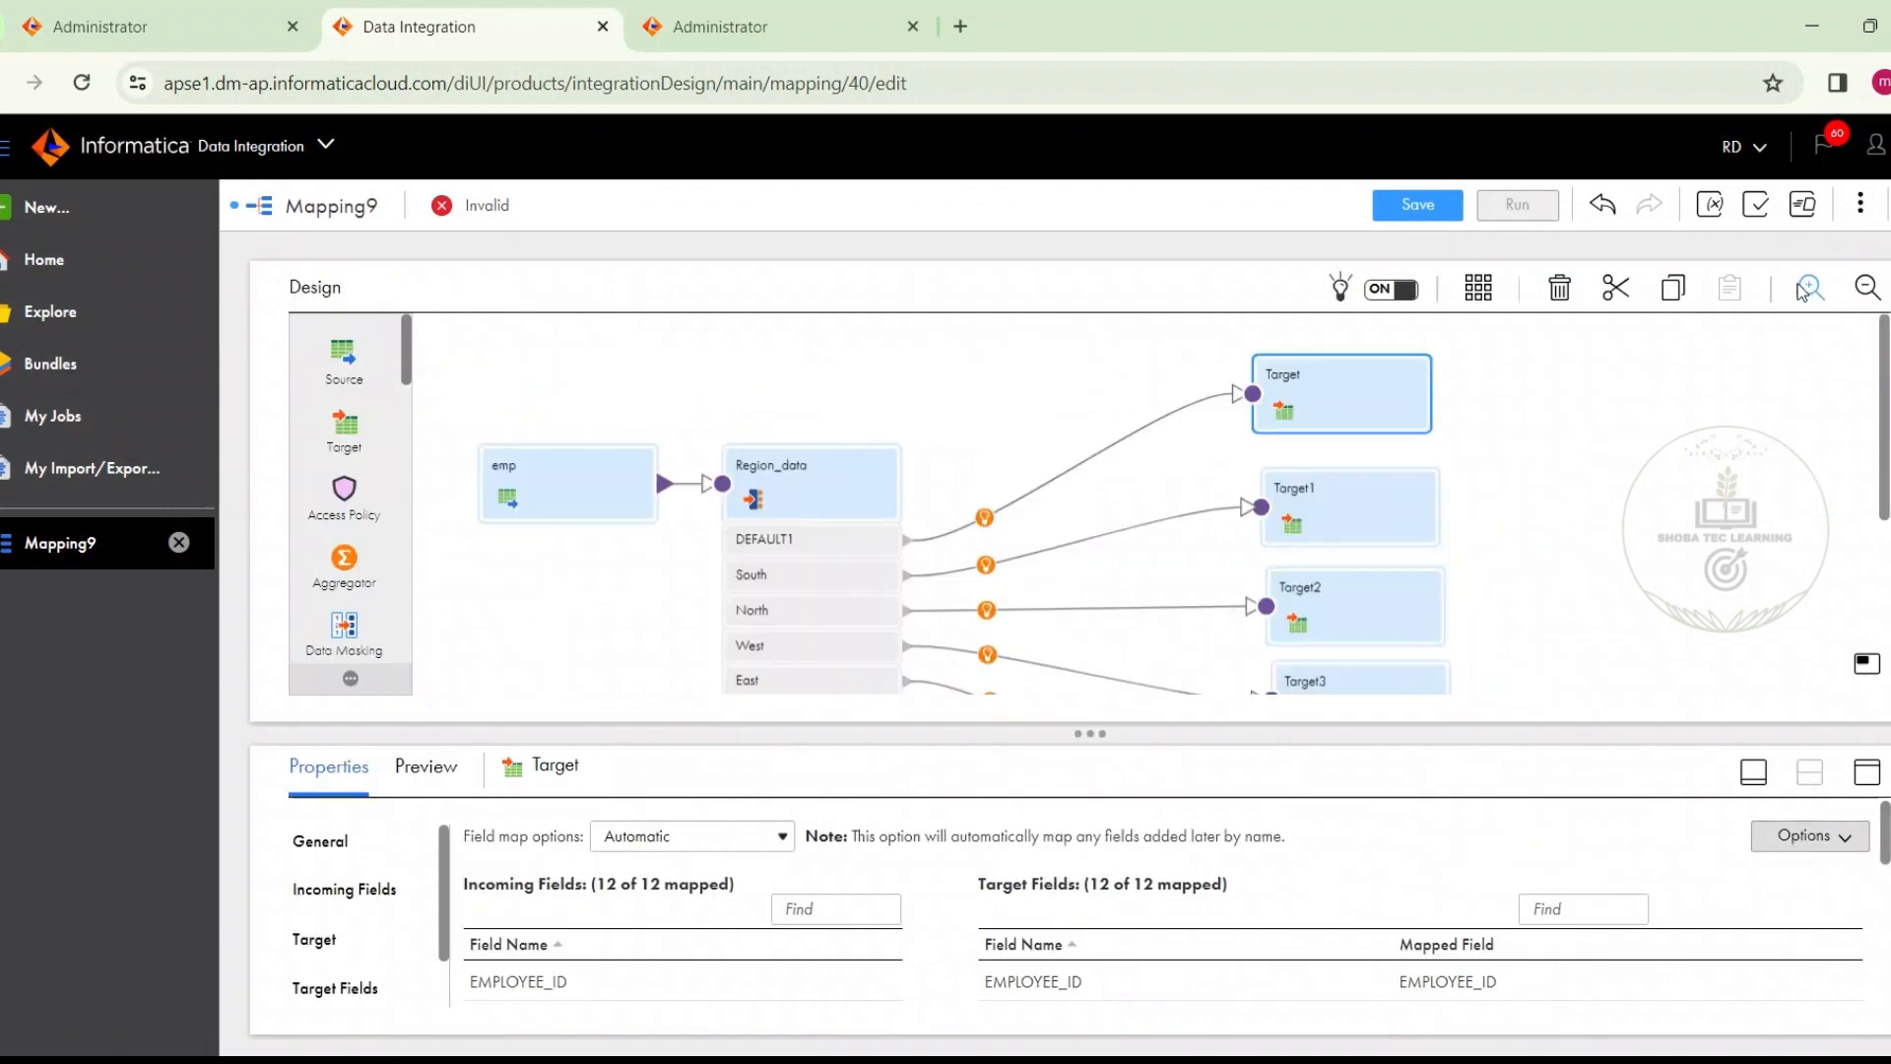
Rename Target1, which receives the router's South group, as South
click(1357, 524)
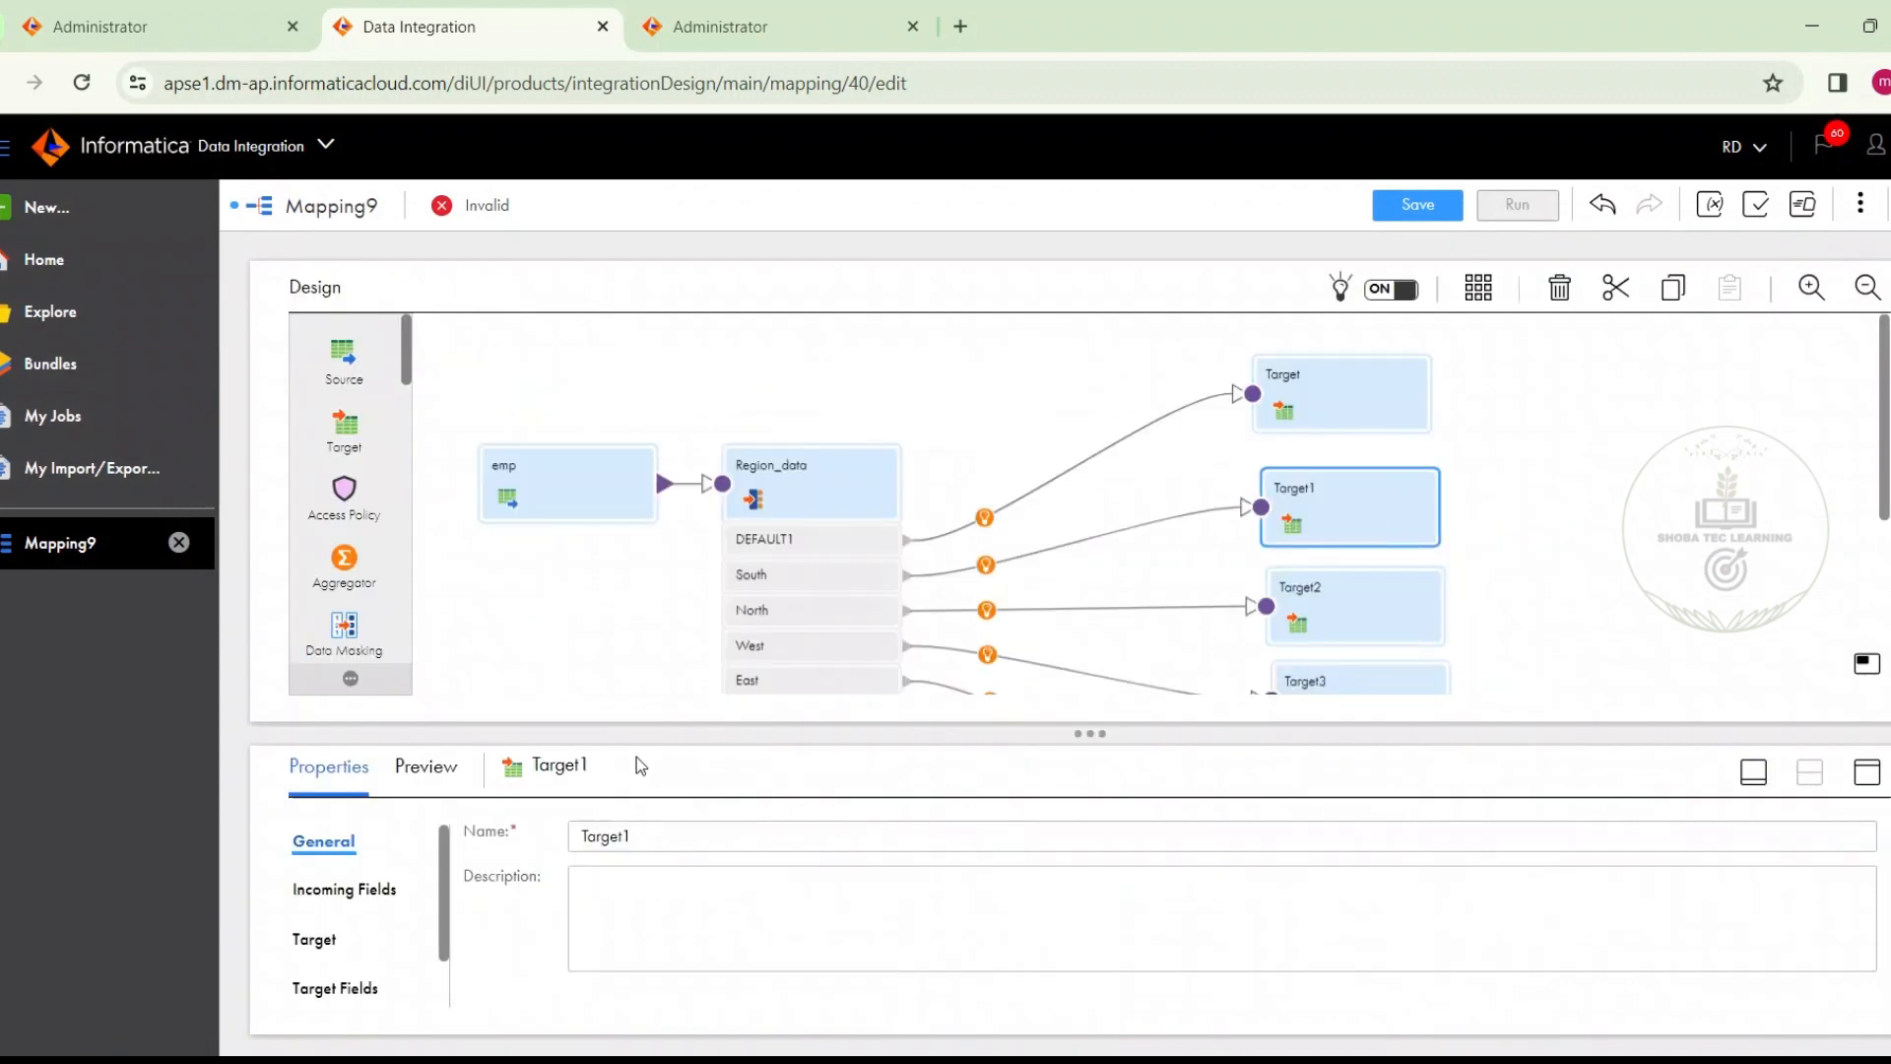
double_click(659, 838)
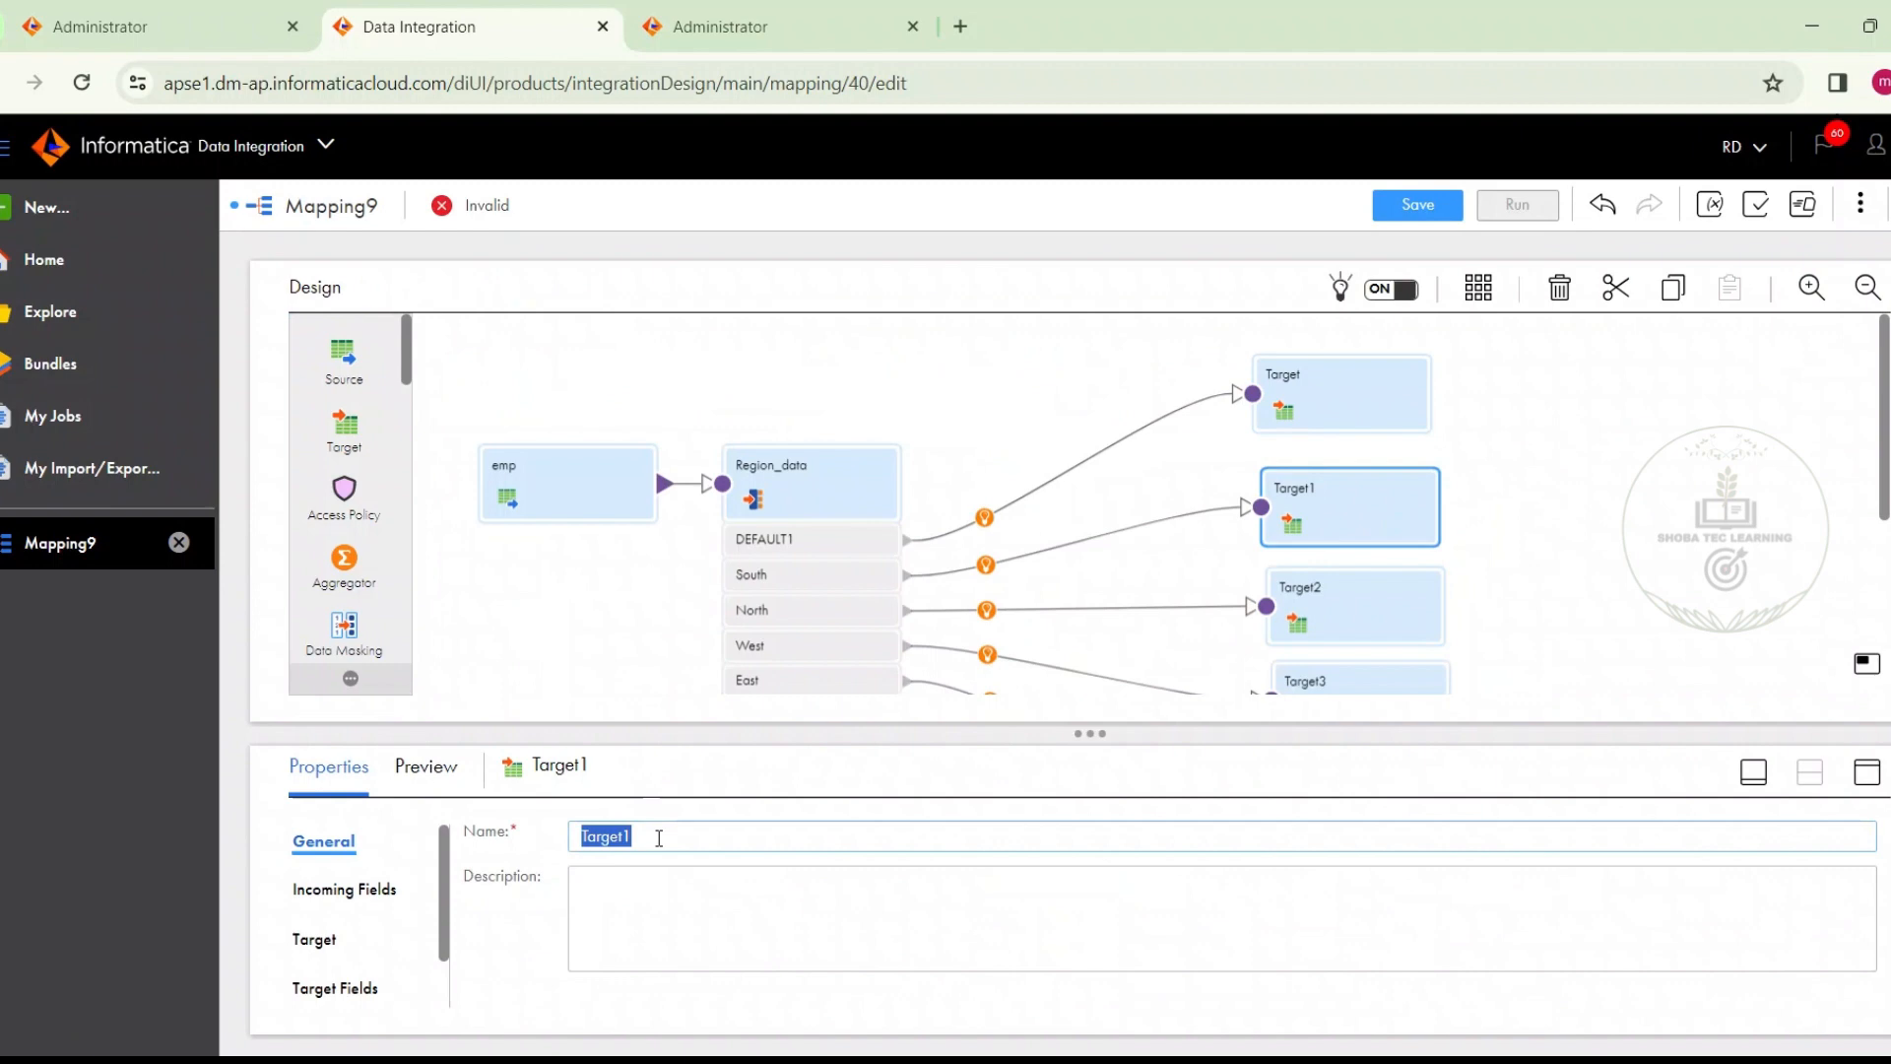
key(BackSpace)
text(South)
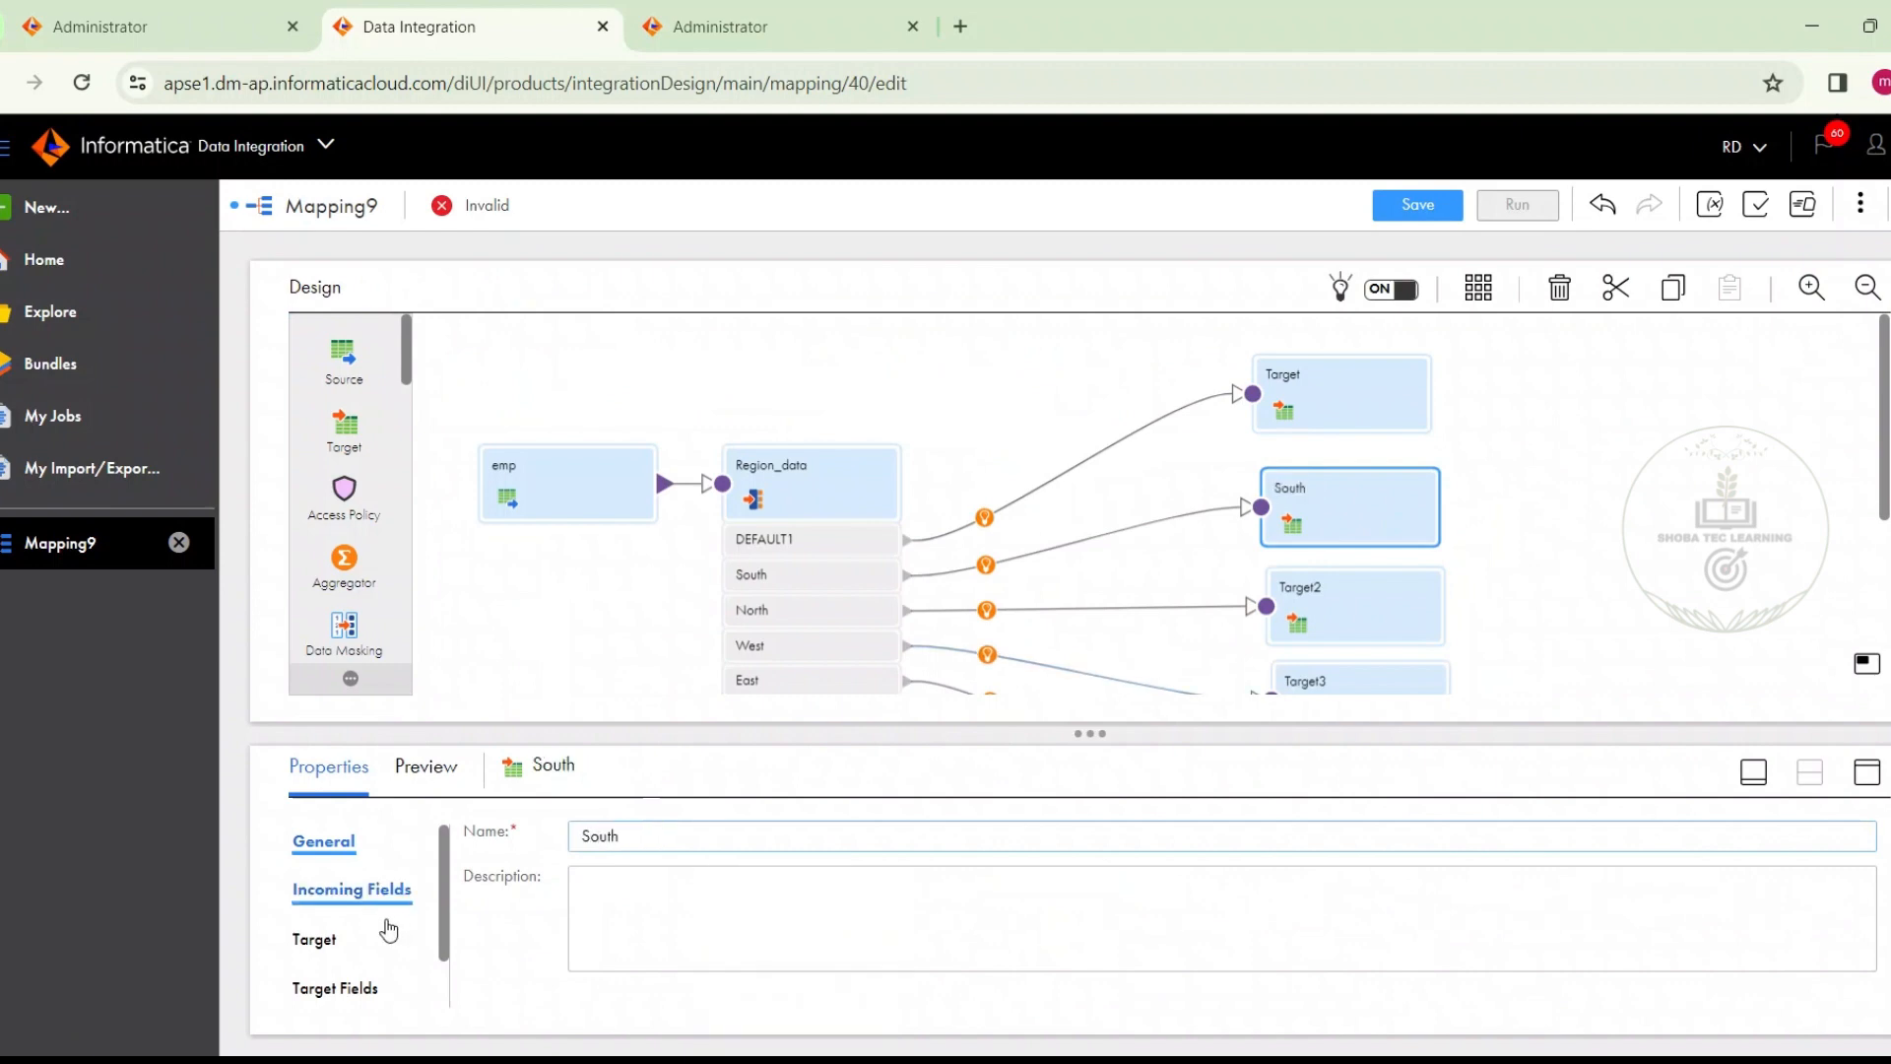
Set the South target's connection to Oracle_tgt (Oracle) and choose the existing T_EMP_SOUTH table as its object
click(315, 940)
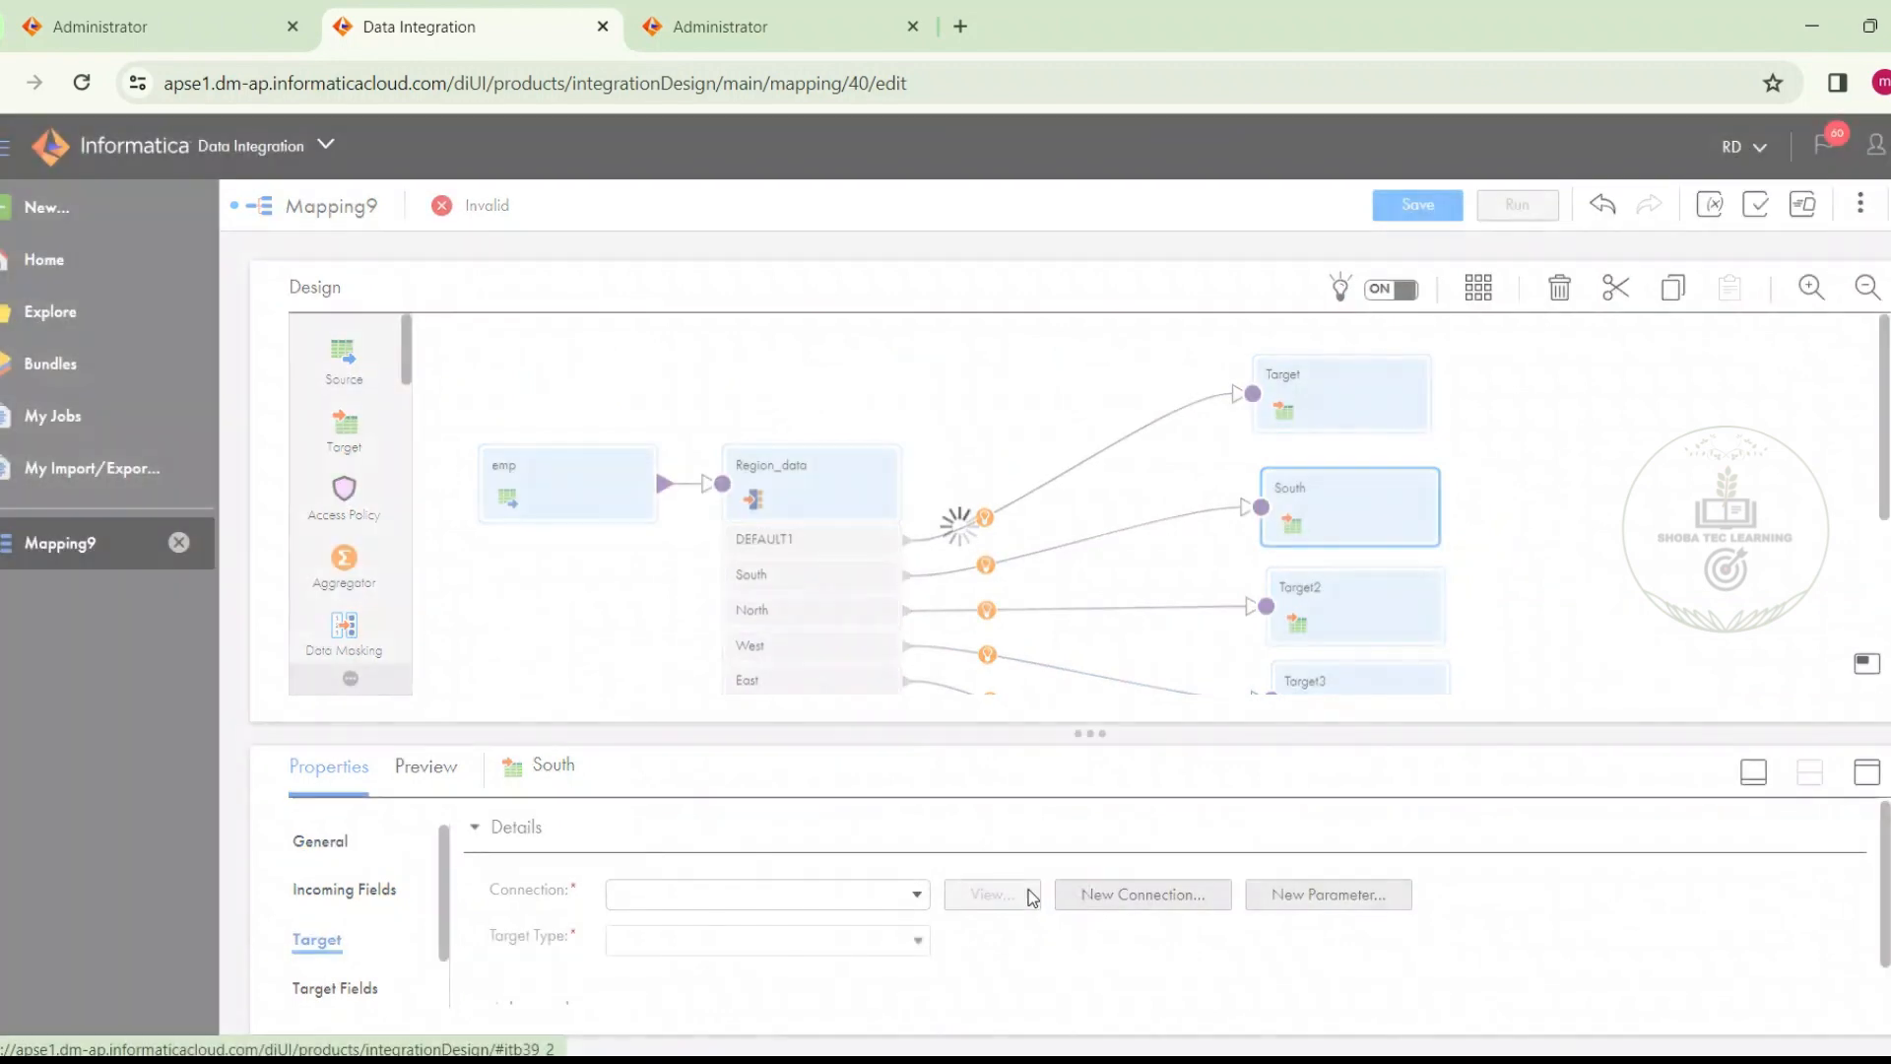
click(895, 904)
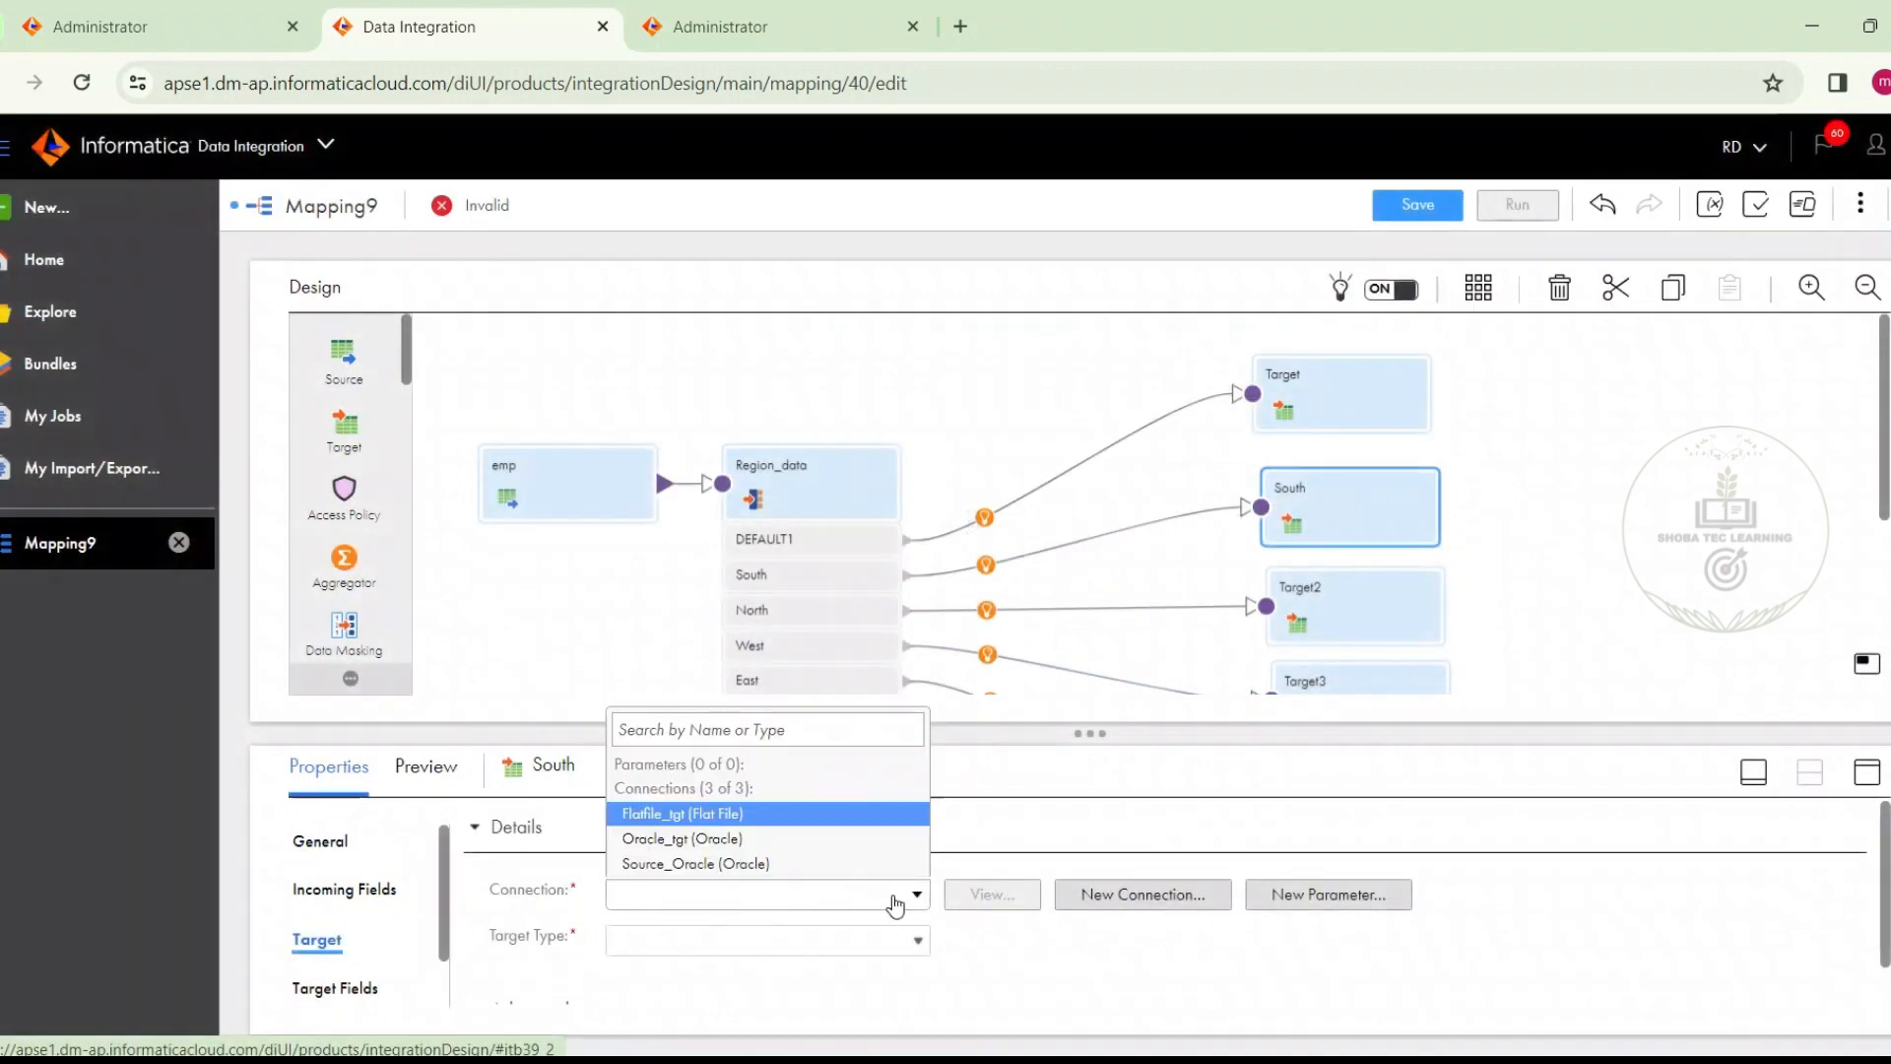
click(815, 842)
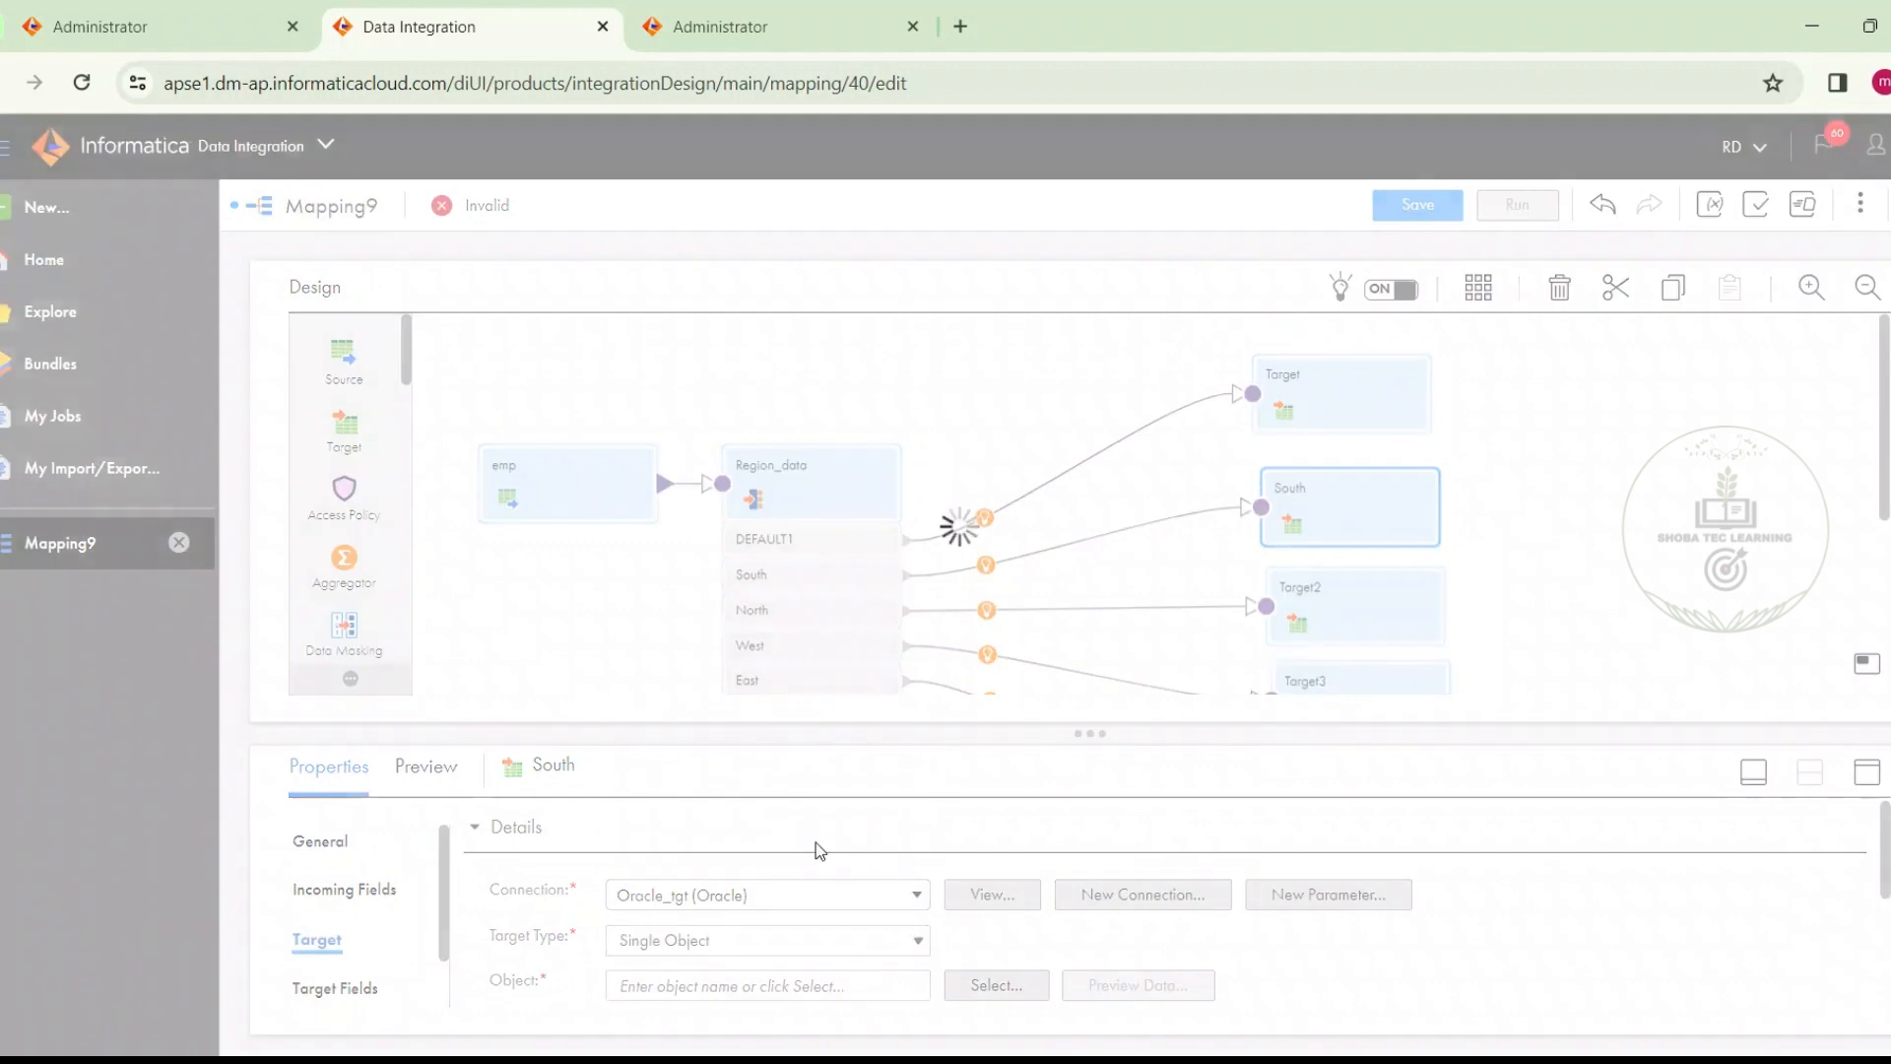
click(965, 984)
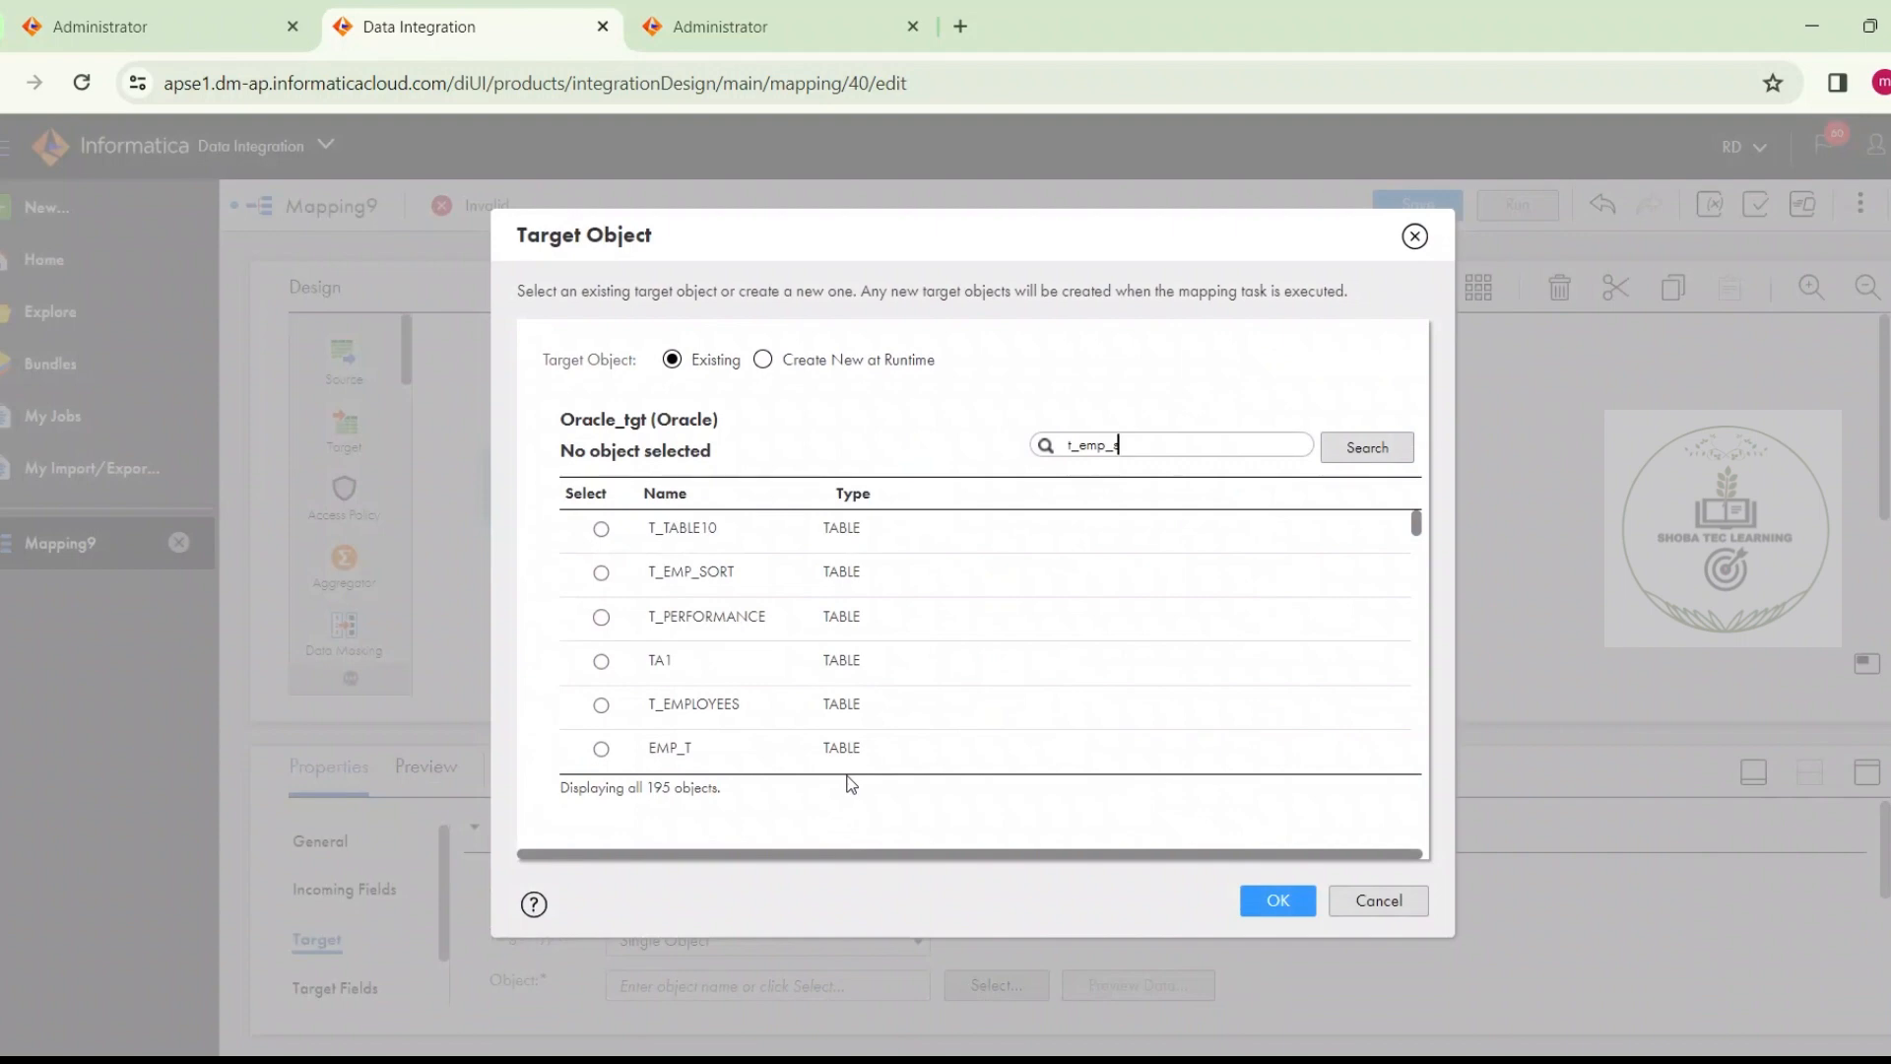
text(t_emp_south)
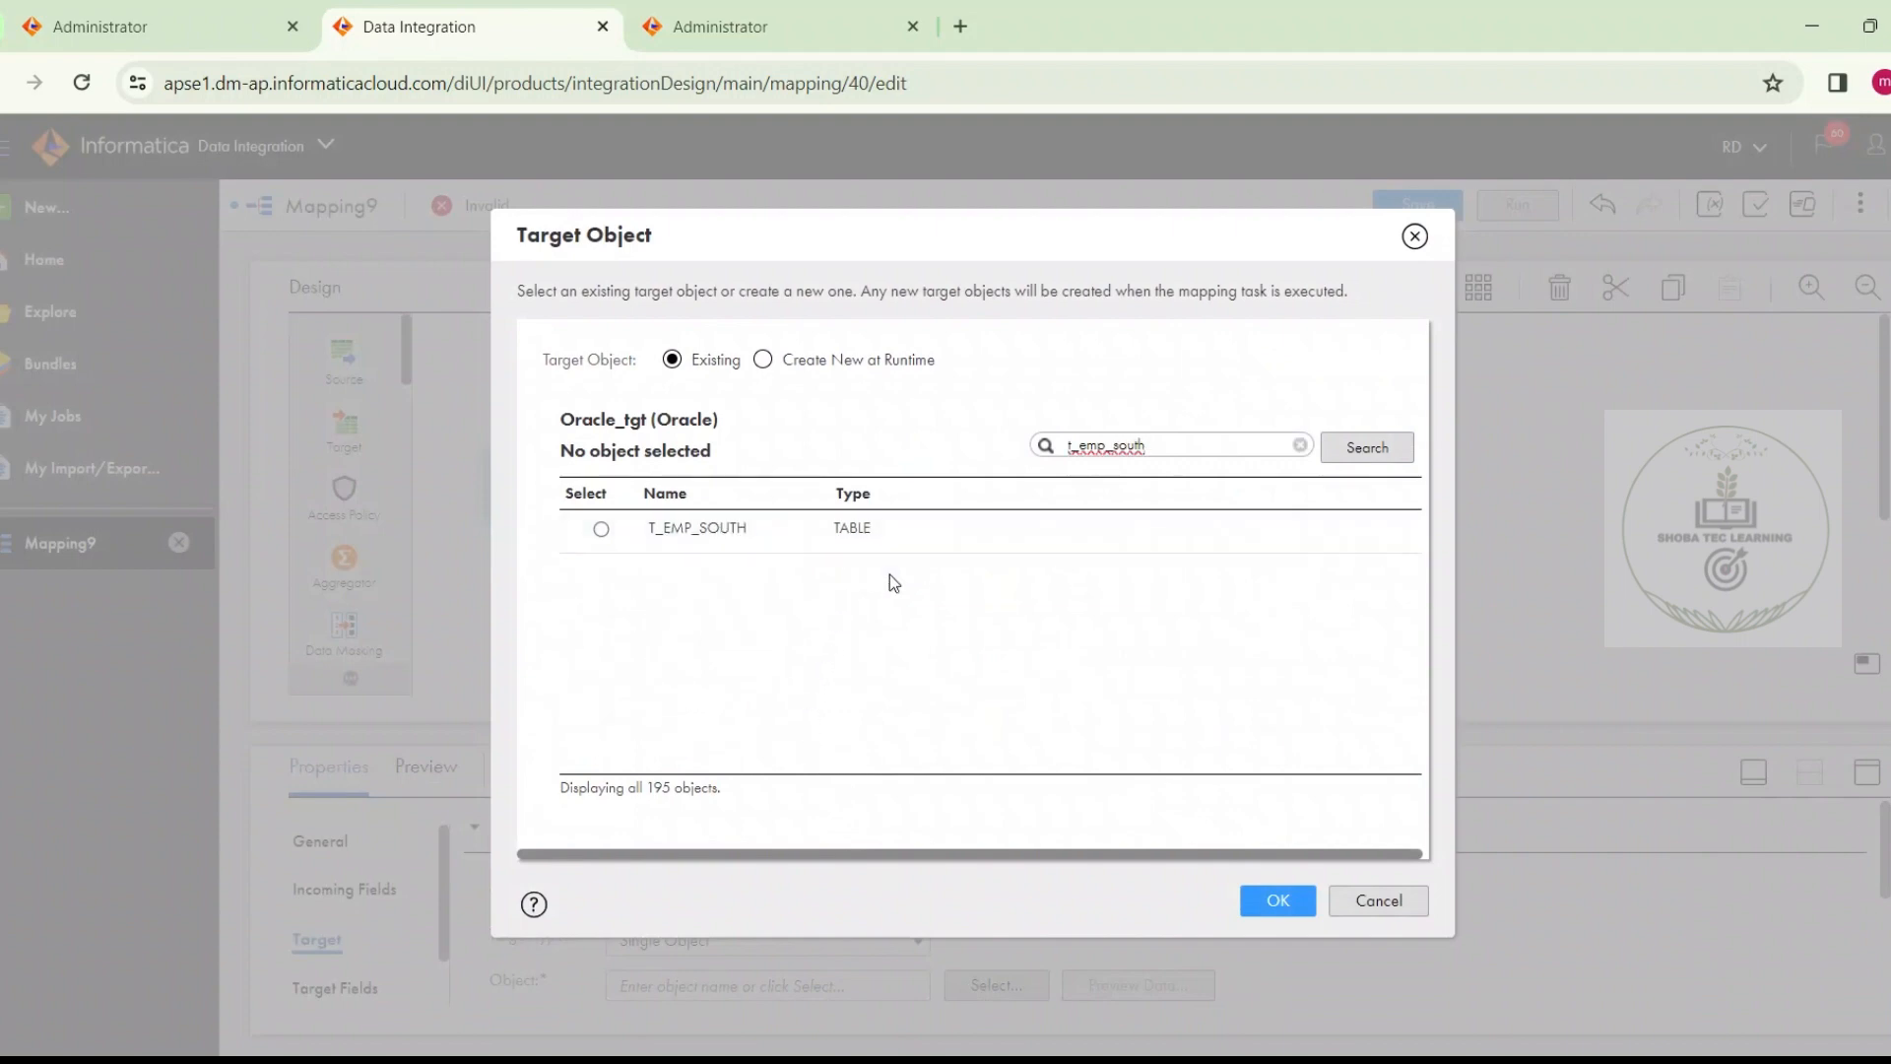
click(879, 549)
click(1271, 898)
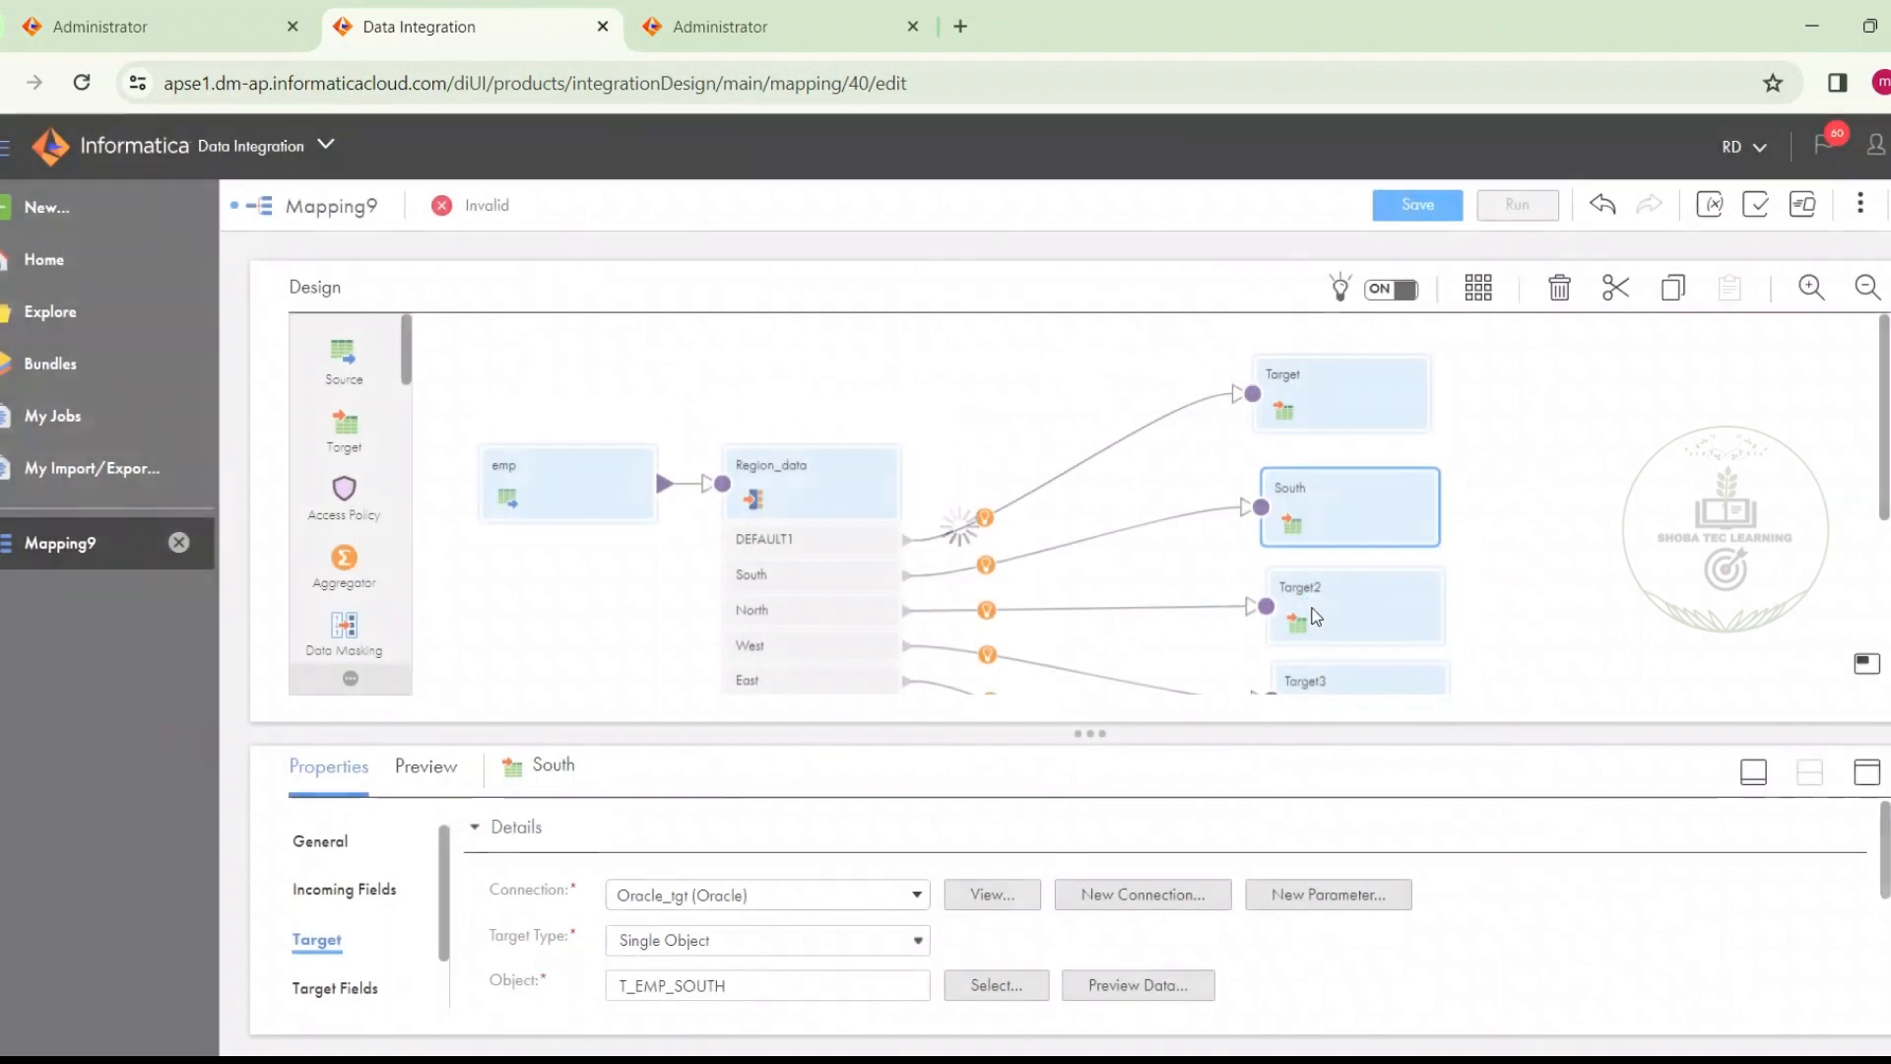
Rename Target2, which receives the router's North group, as North
click(1311, 606)
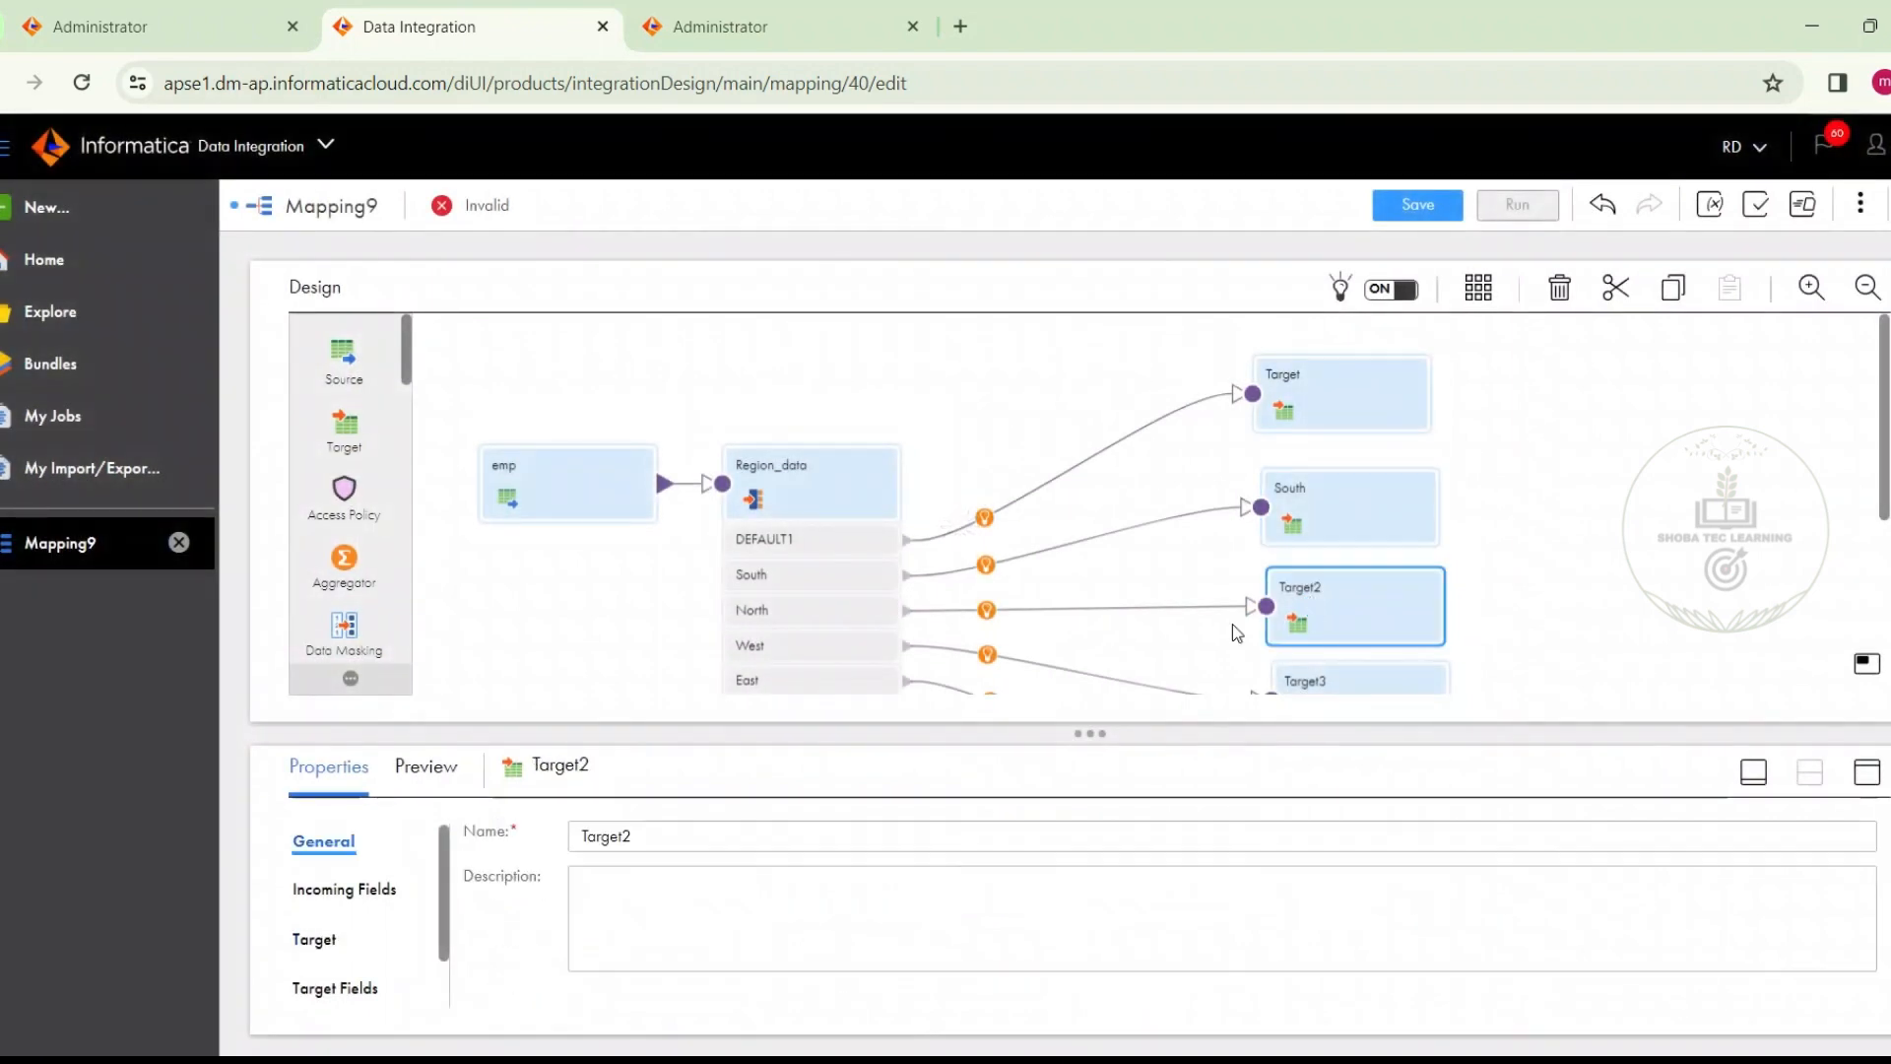
double_click(665, 839)
text(North)
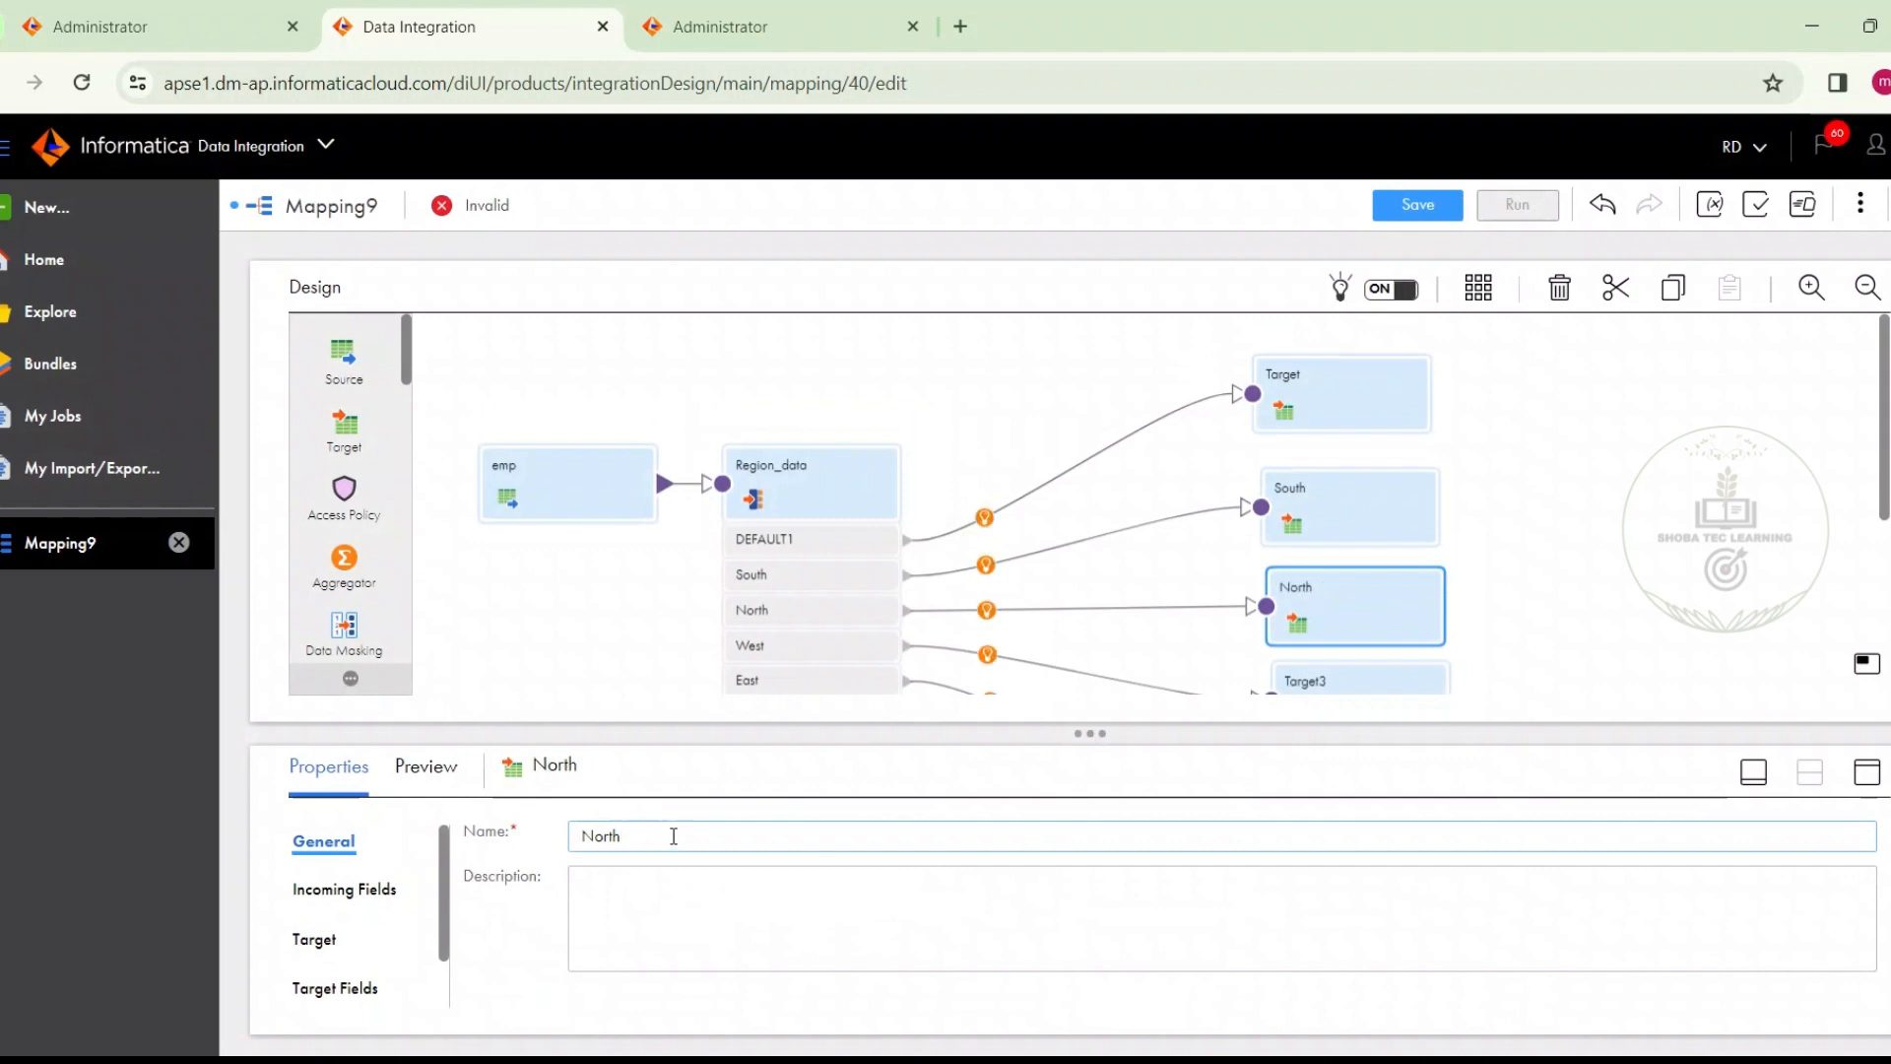
Set the North target's connection to Oracle_tgt (Oracle) and choose the existing T_EMP_NORTH table as its object
click(313, 943)
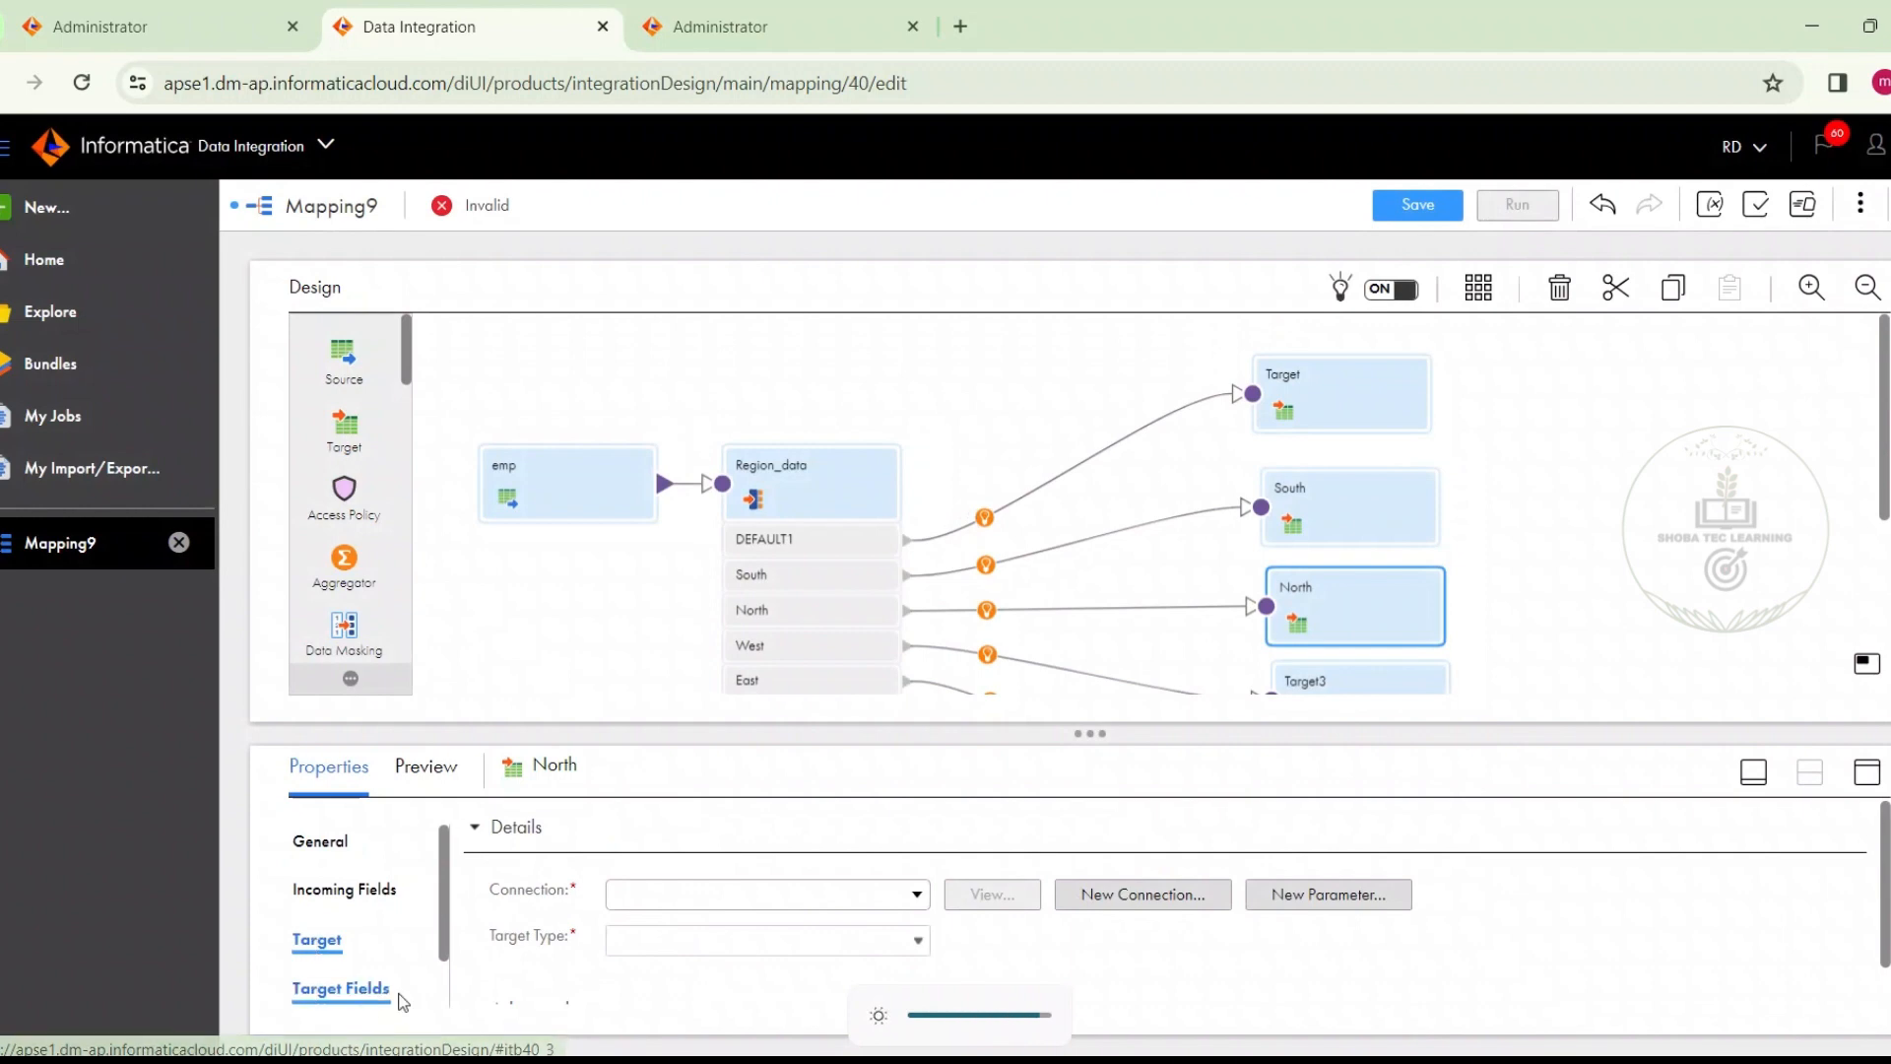
click(666, 890)
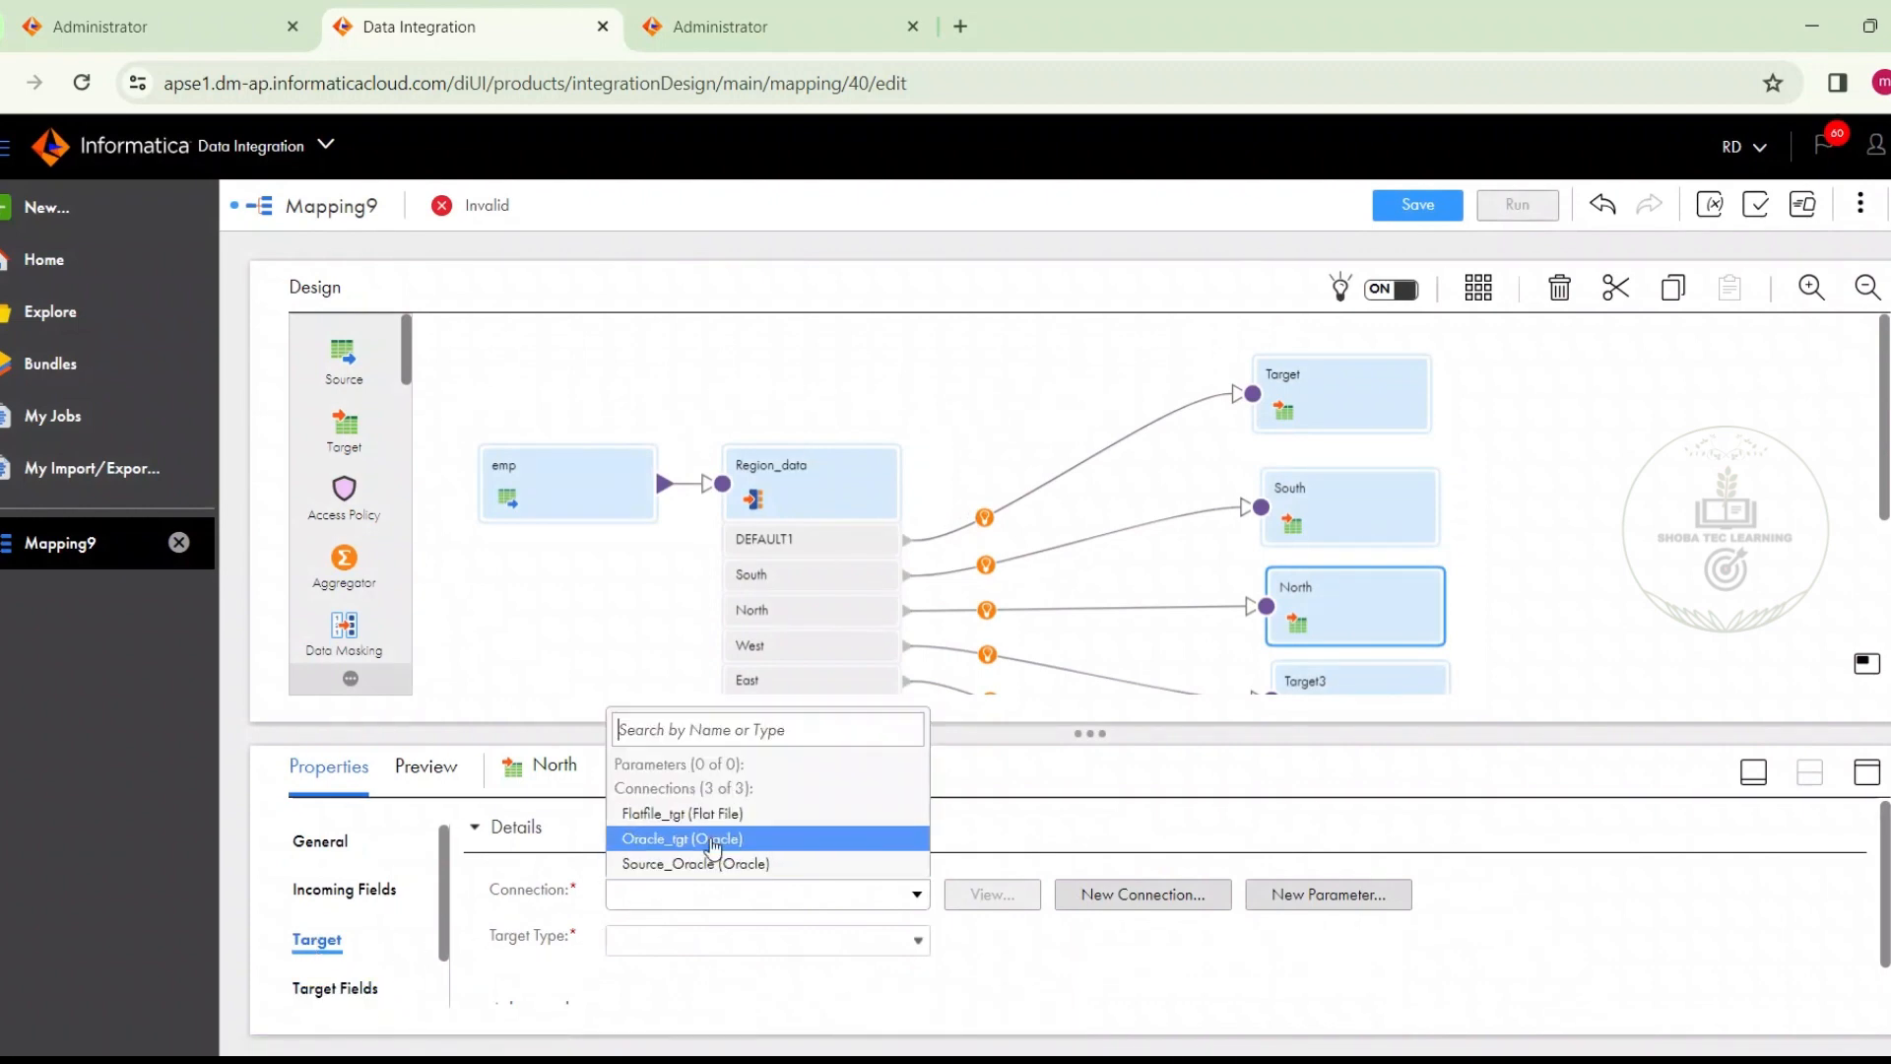
click(709, 836)
click(1015, 984)
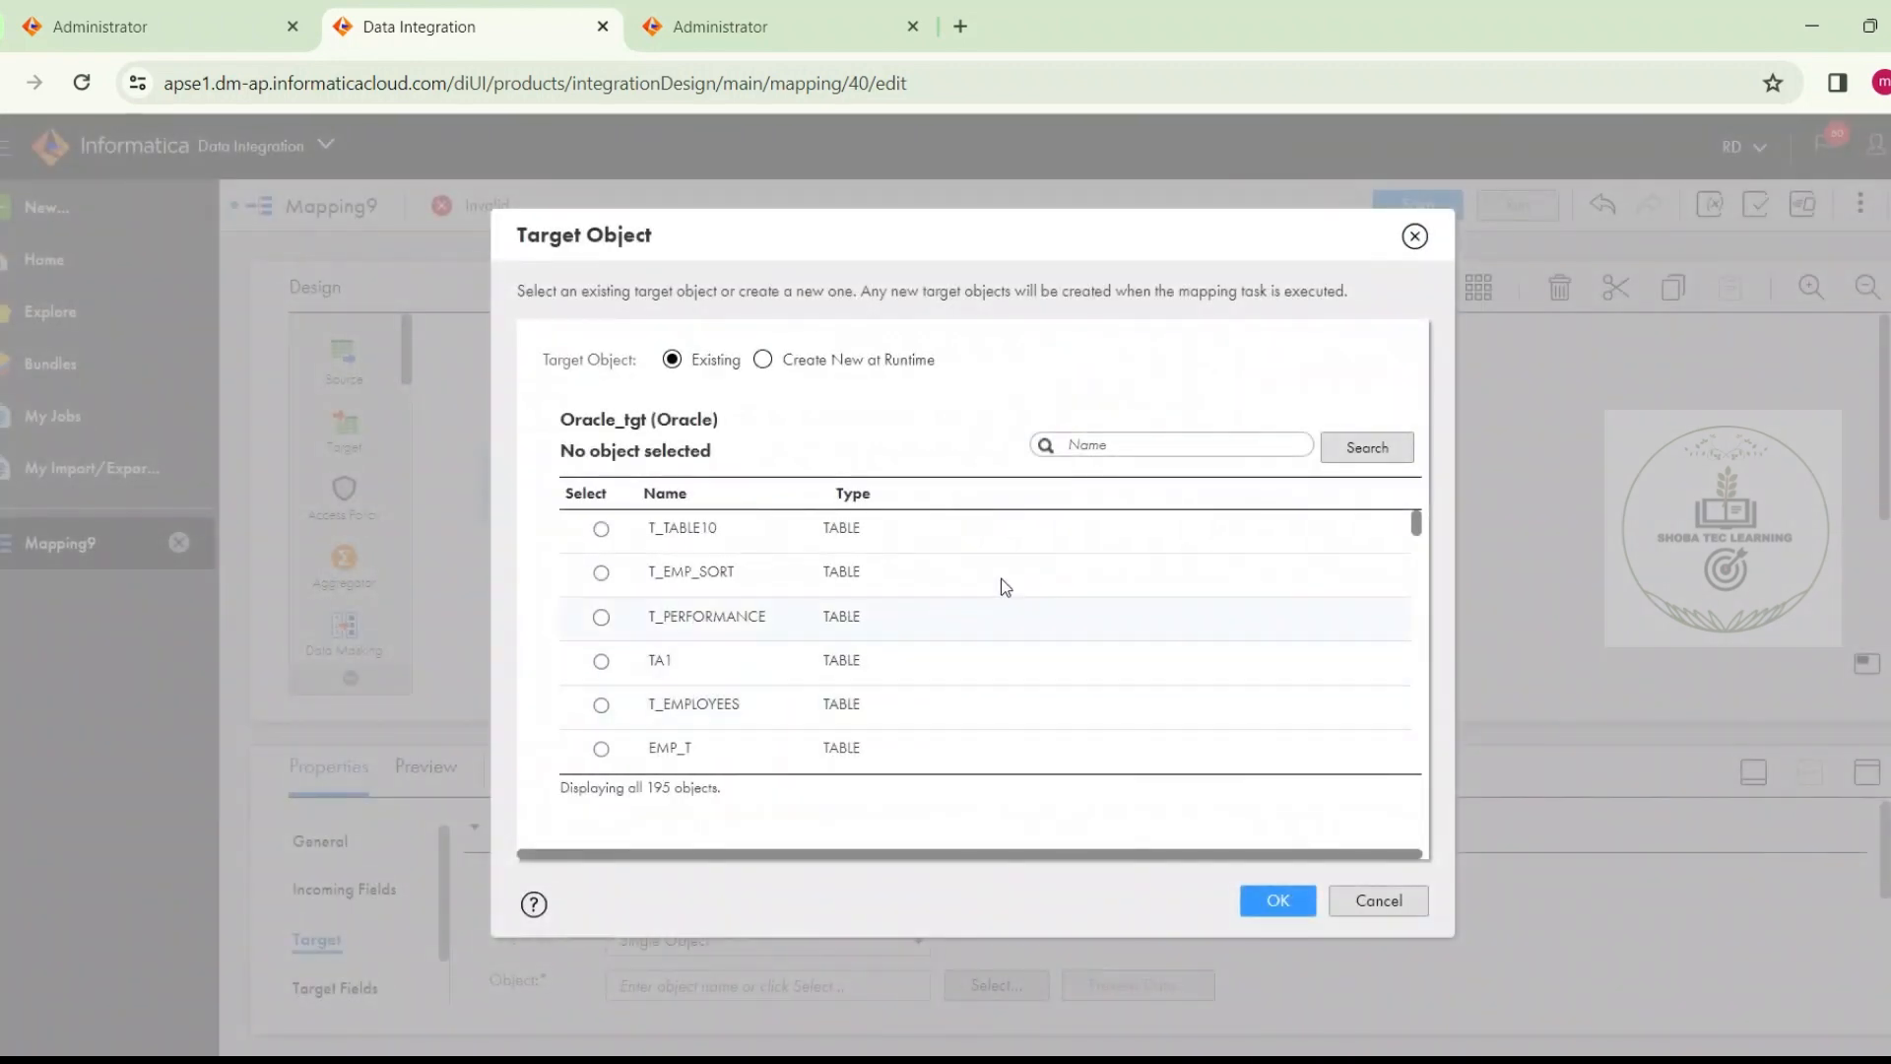
text(t_emp_)
drag(1007, 236, 1070, 390)
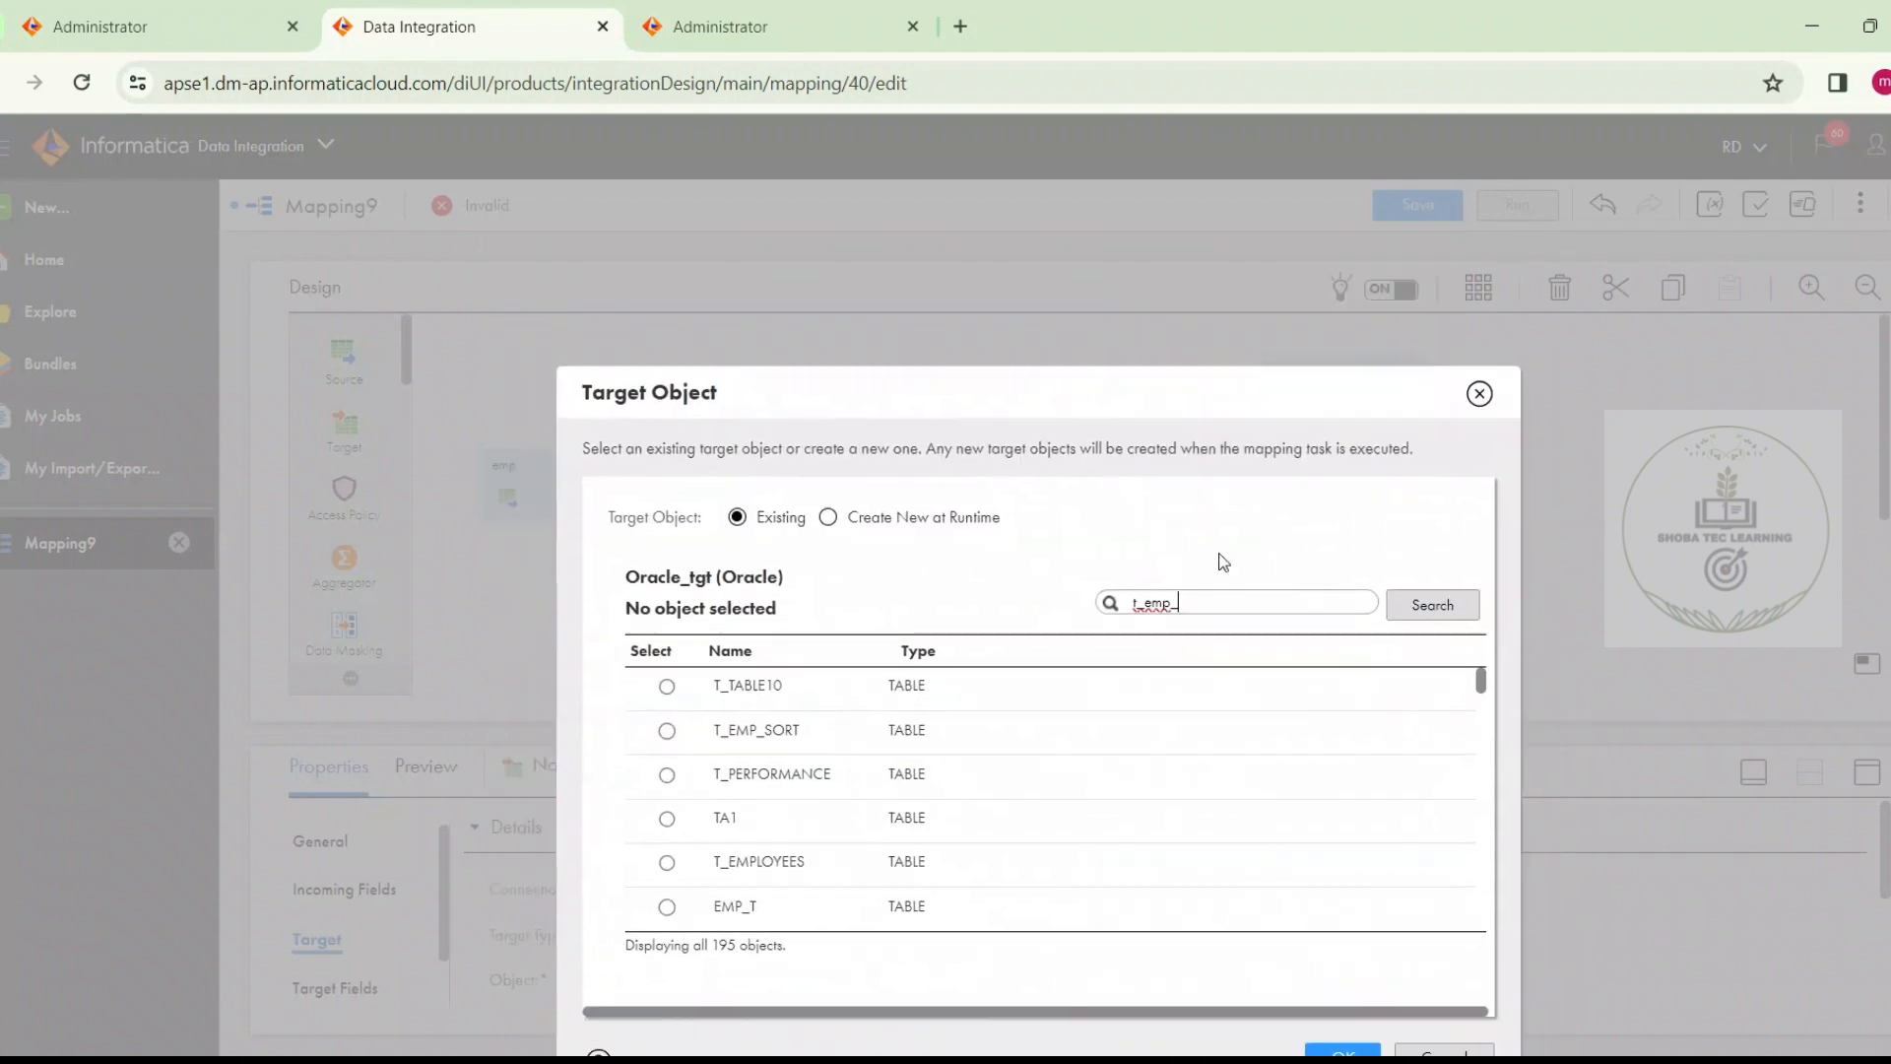
text(north)
key(Return)
click(1211, 691)
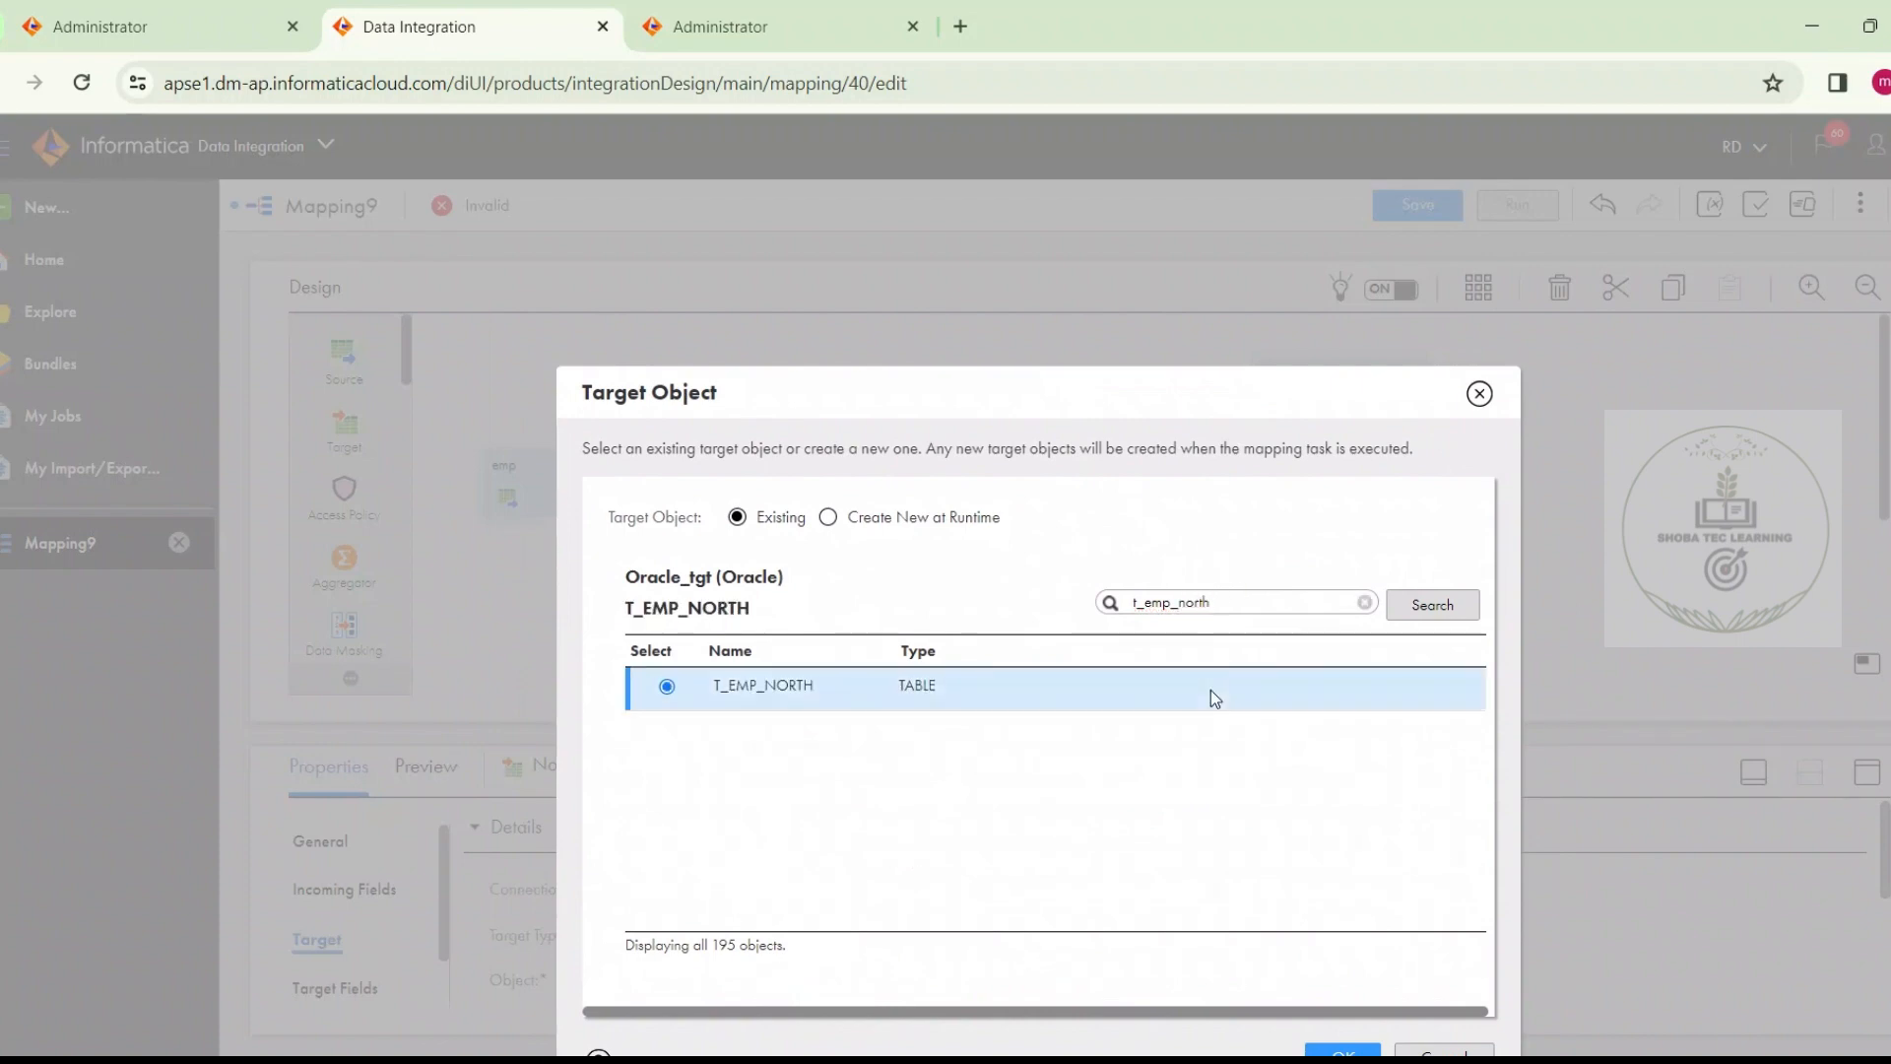
click(1342, 1046)
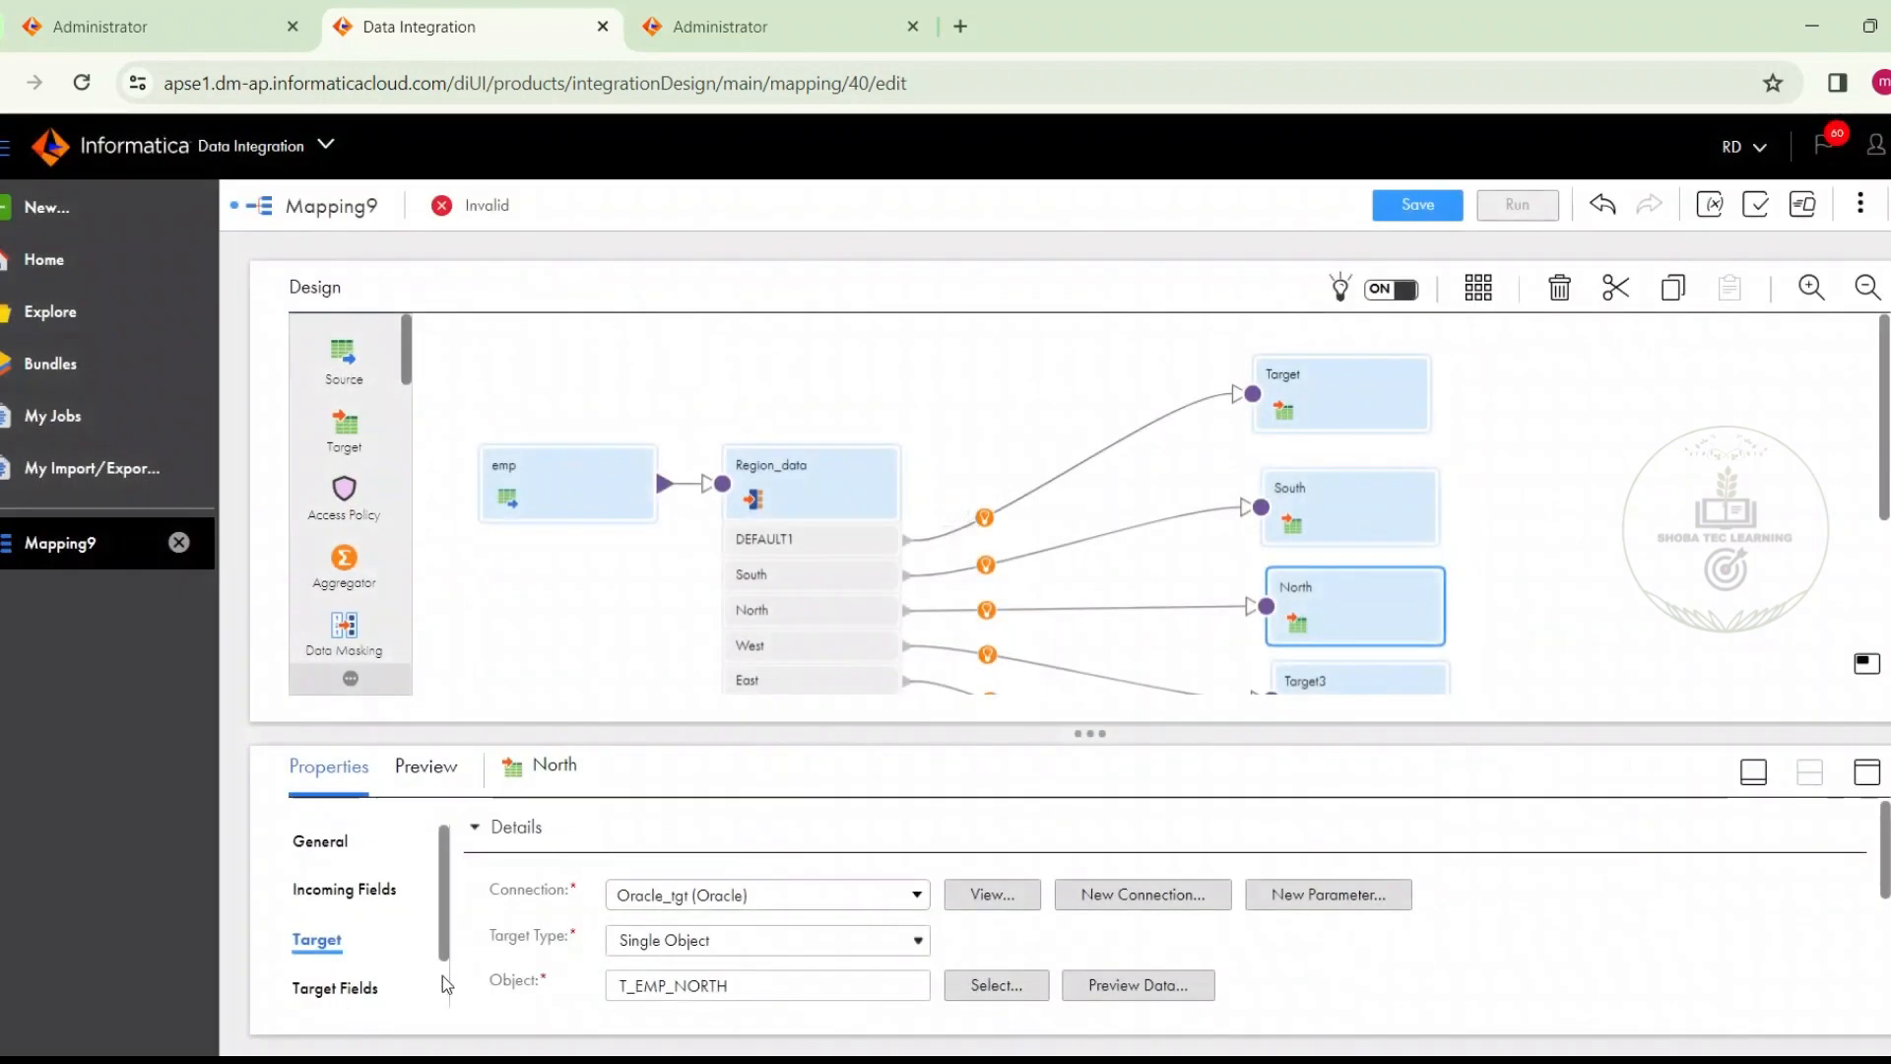
Set the North target's field map option to Automatic
scroll(433, 975, down, 1)
click(380, 979)
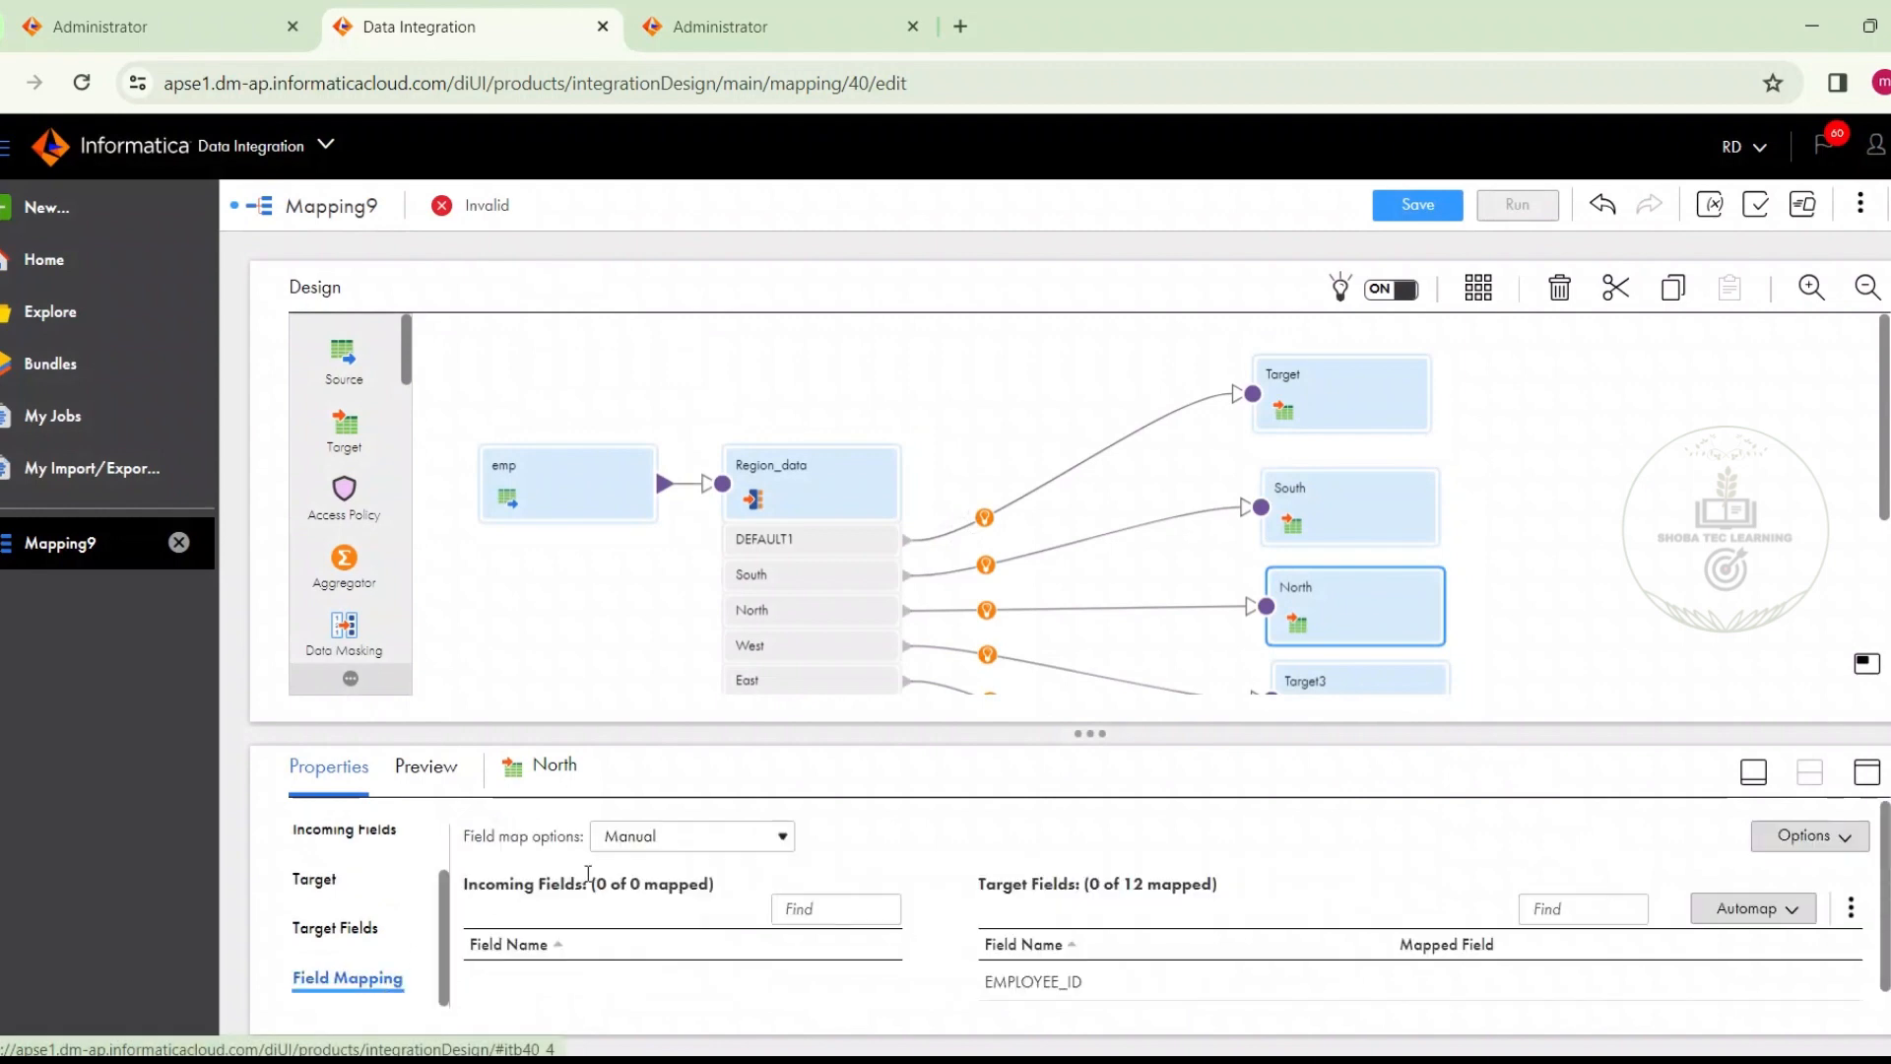
click(670, 836)
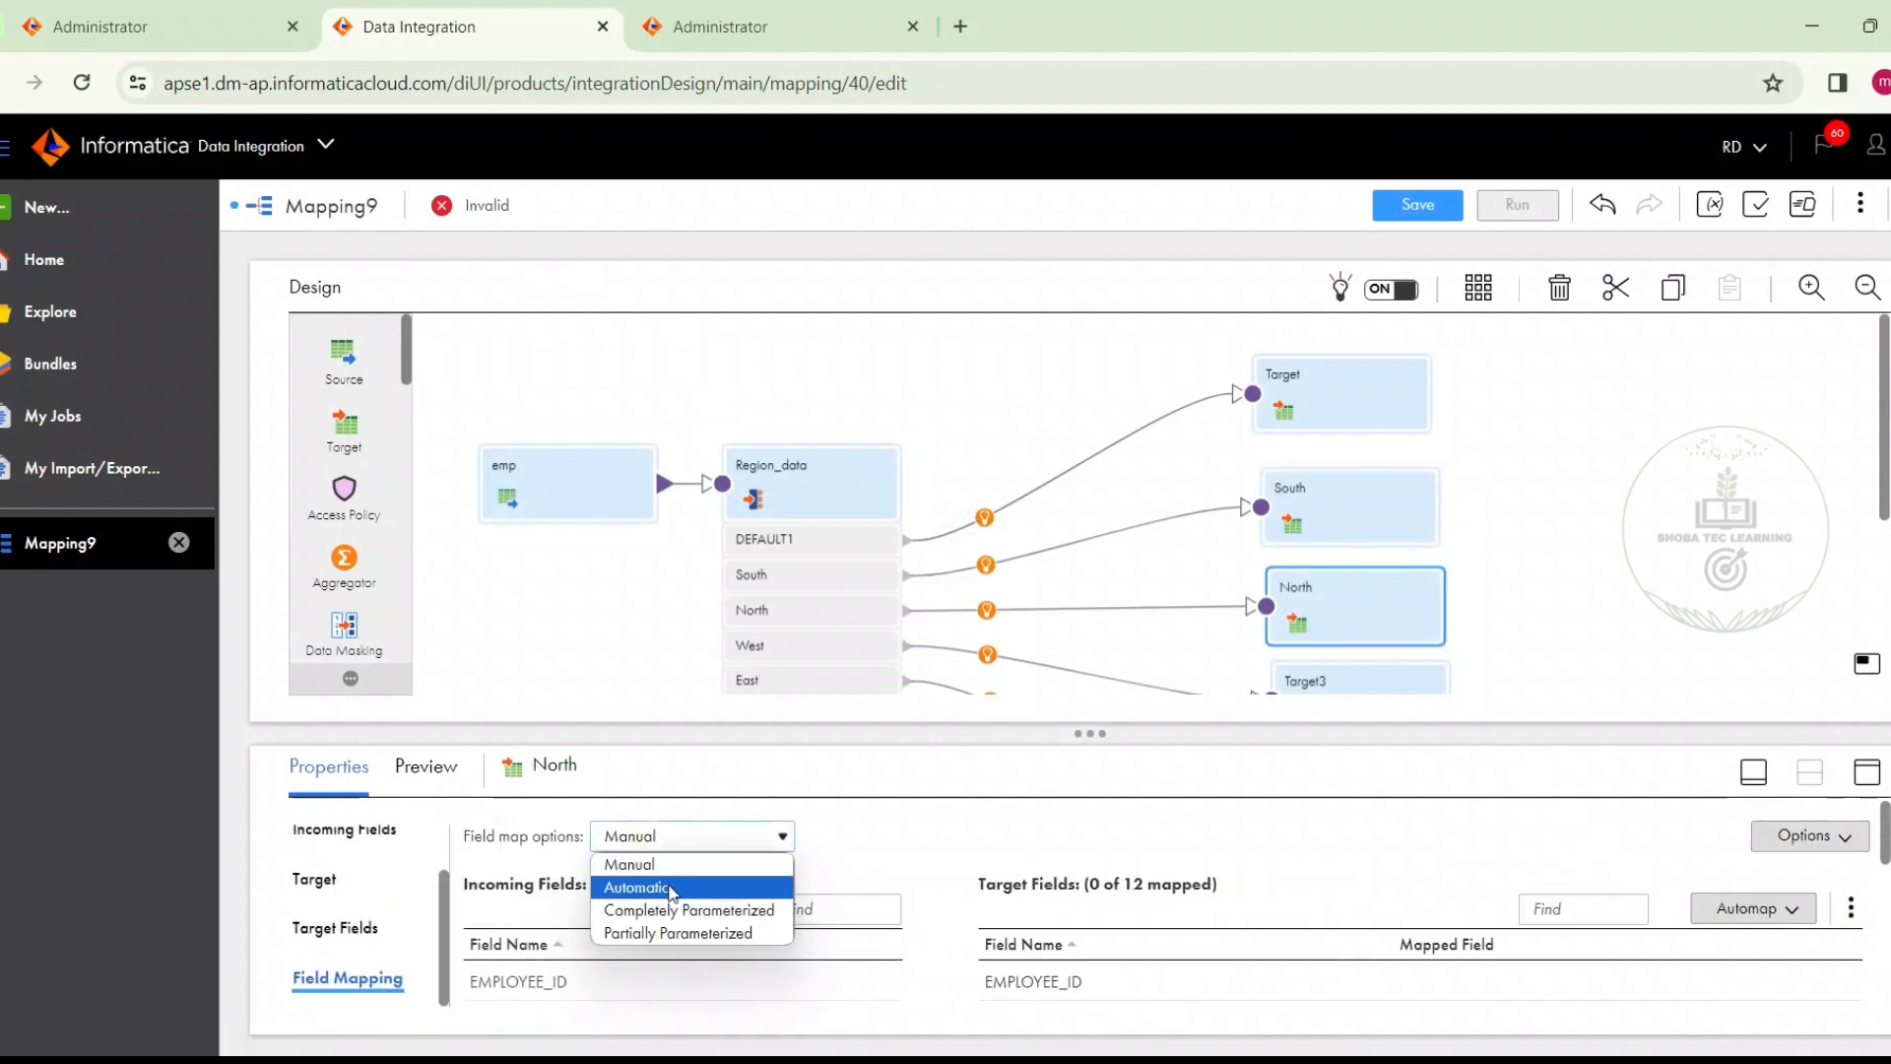
click(669, 885)
Set the South target's field map option to Automatic
click(1280, 512)
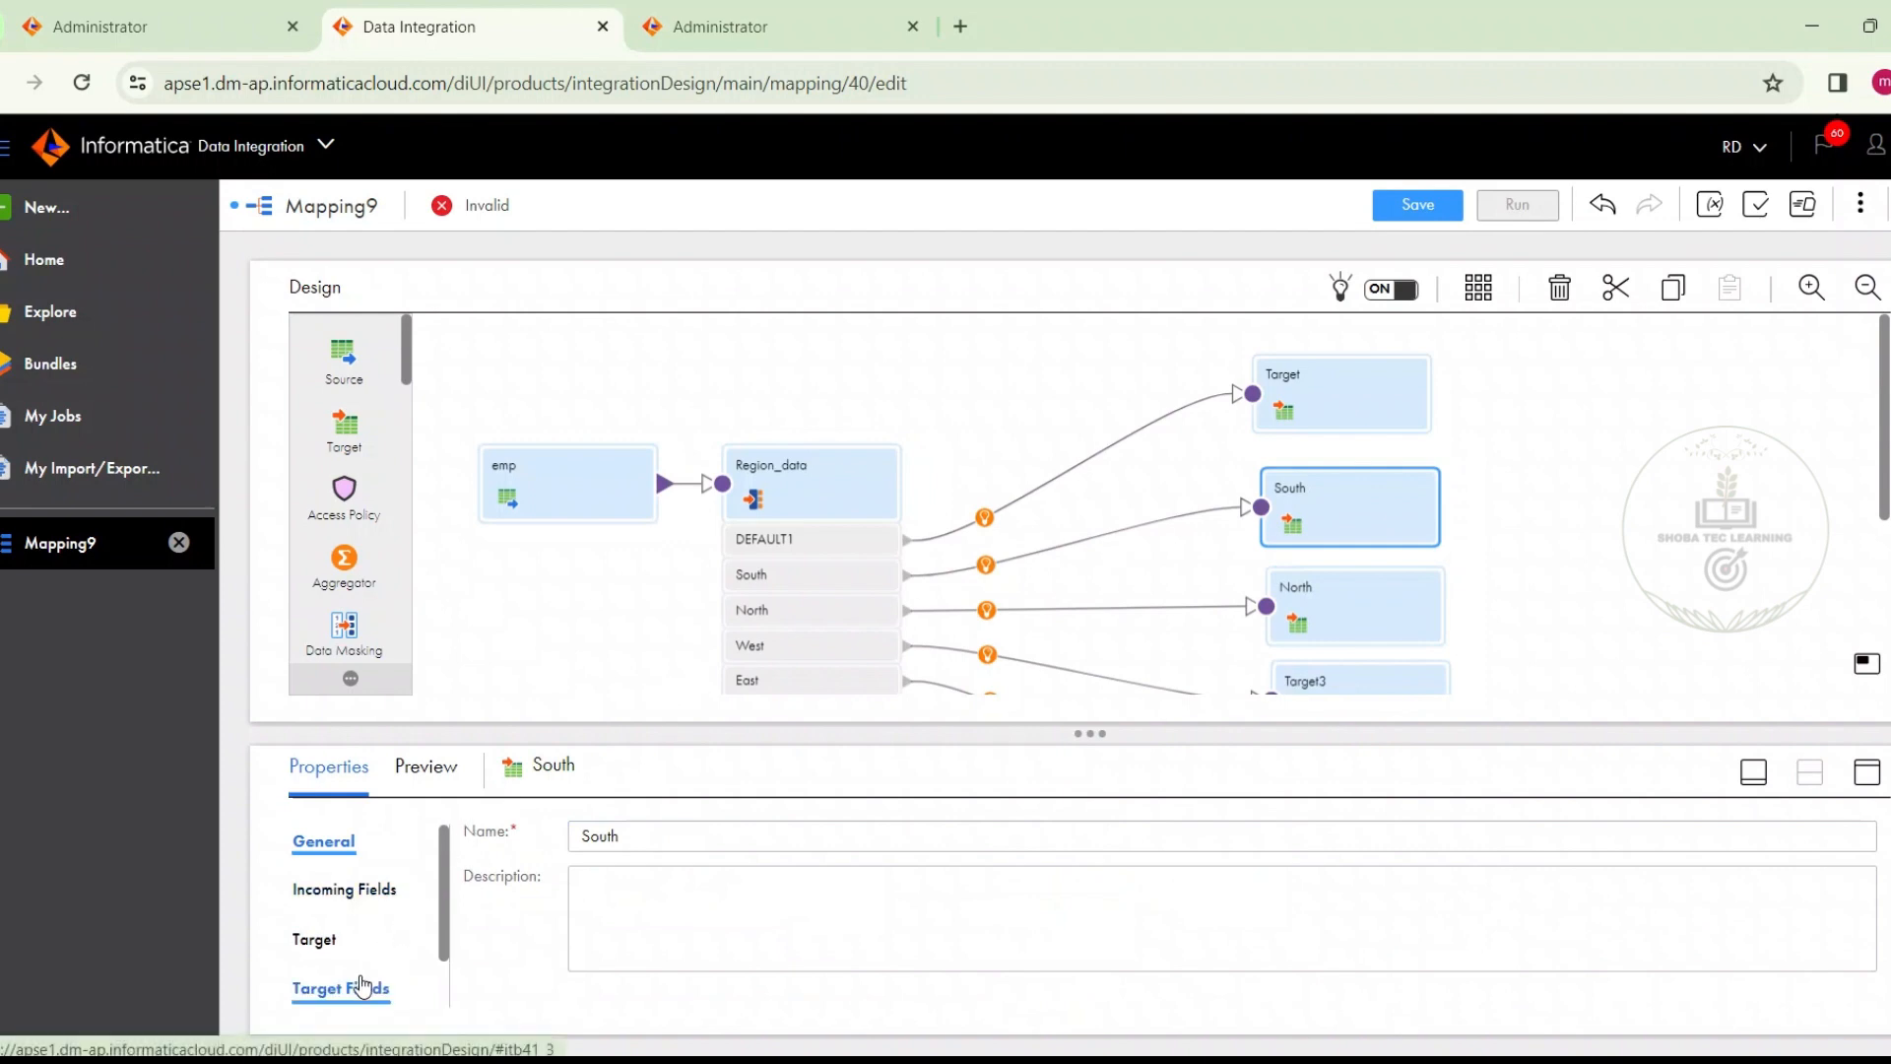
scroll(441, 886, down, 1)
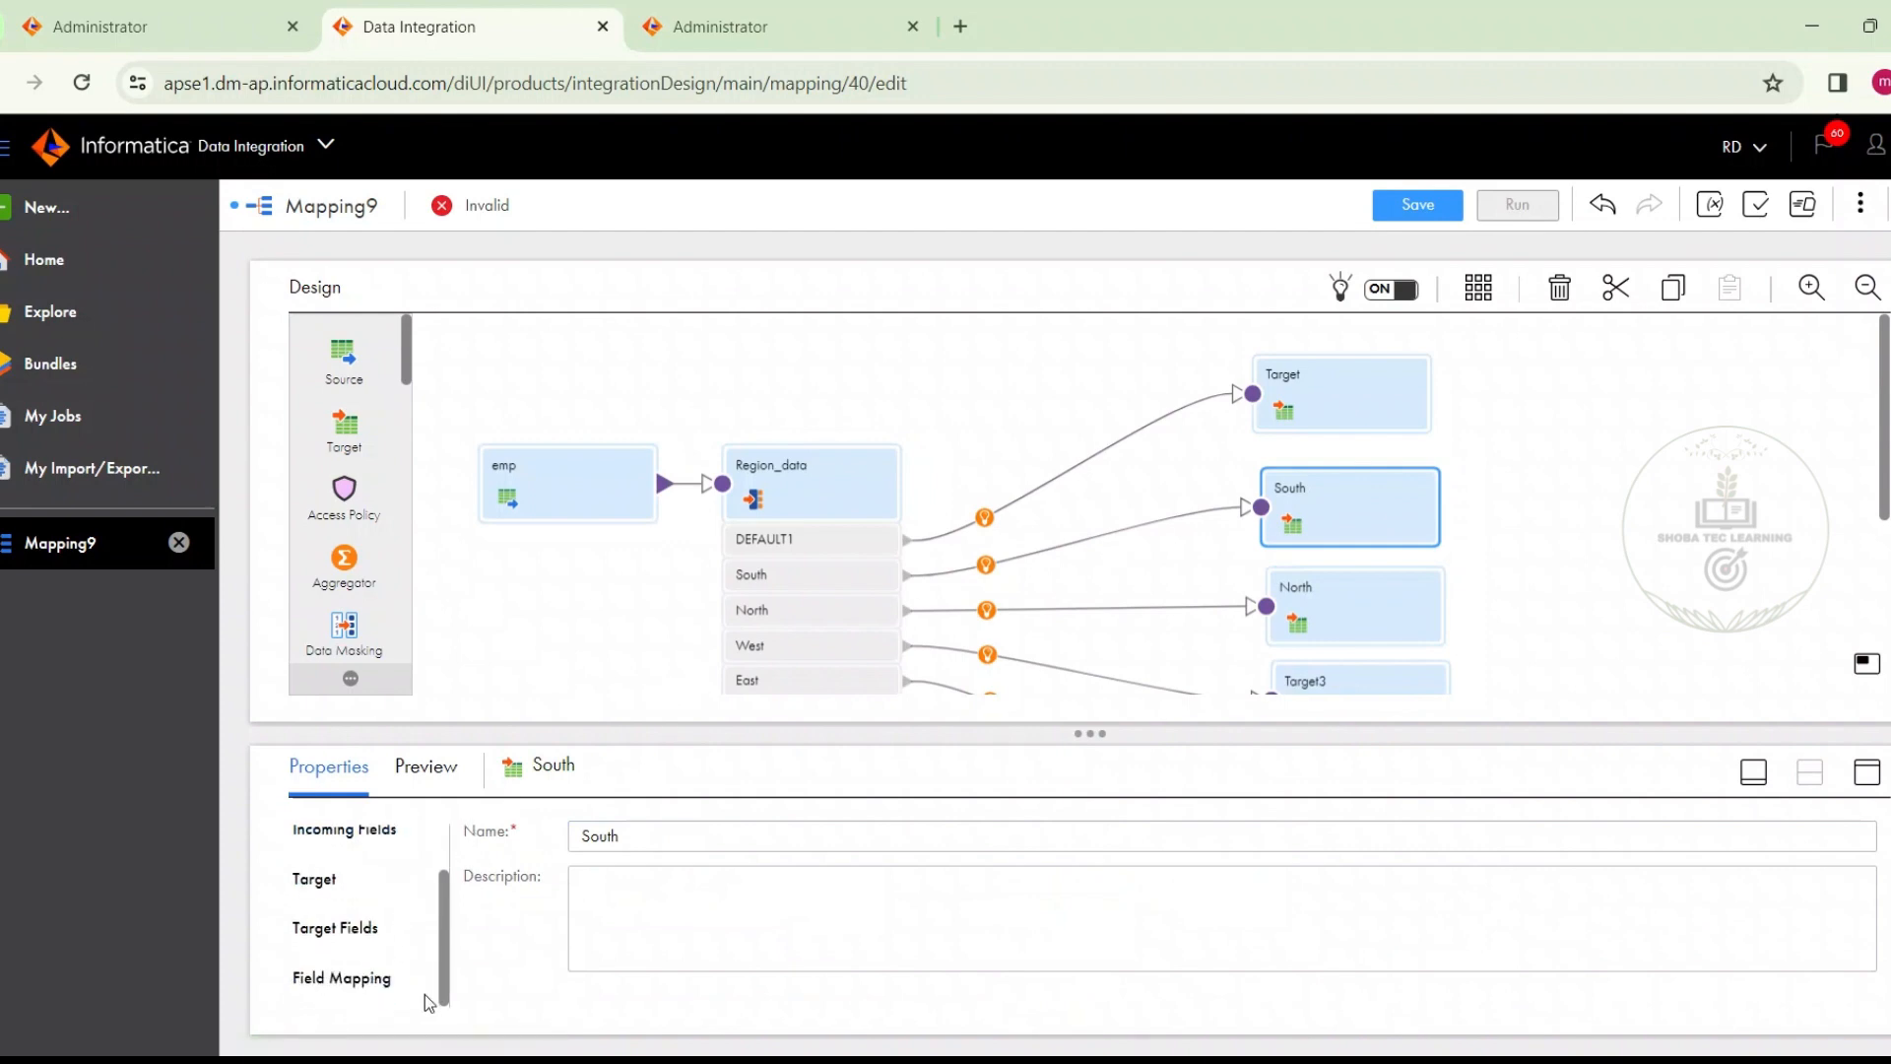
click(343, 993)
click(783, 836)
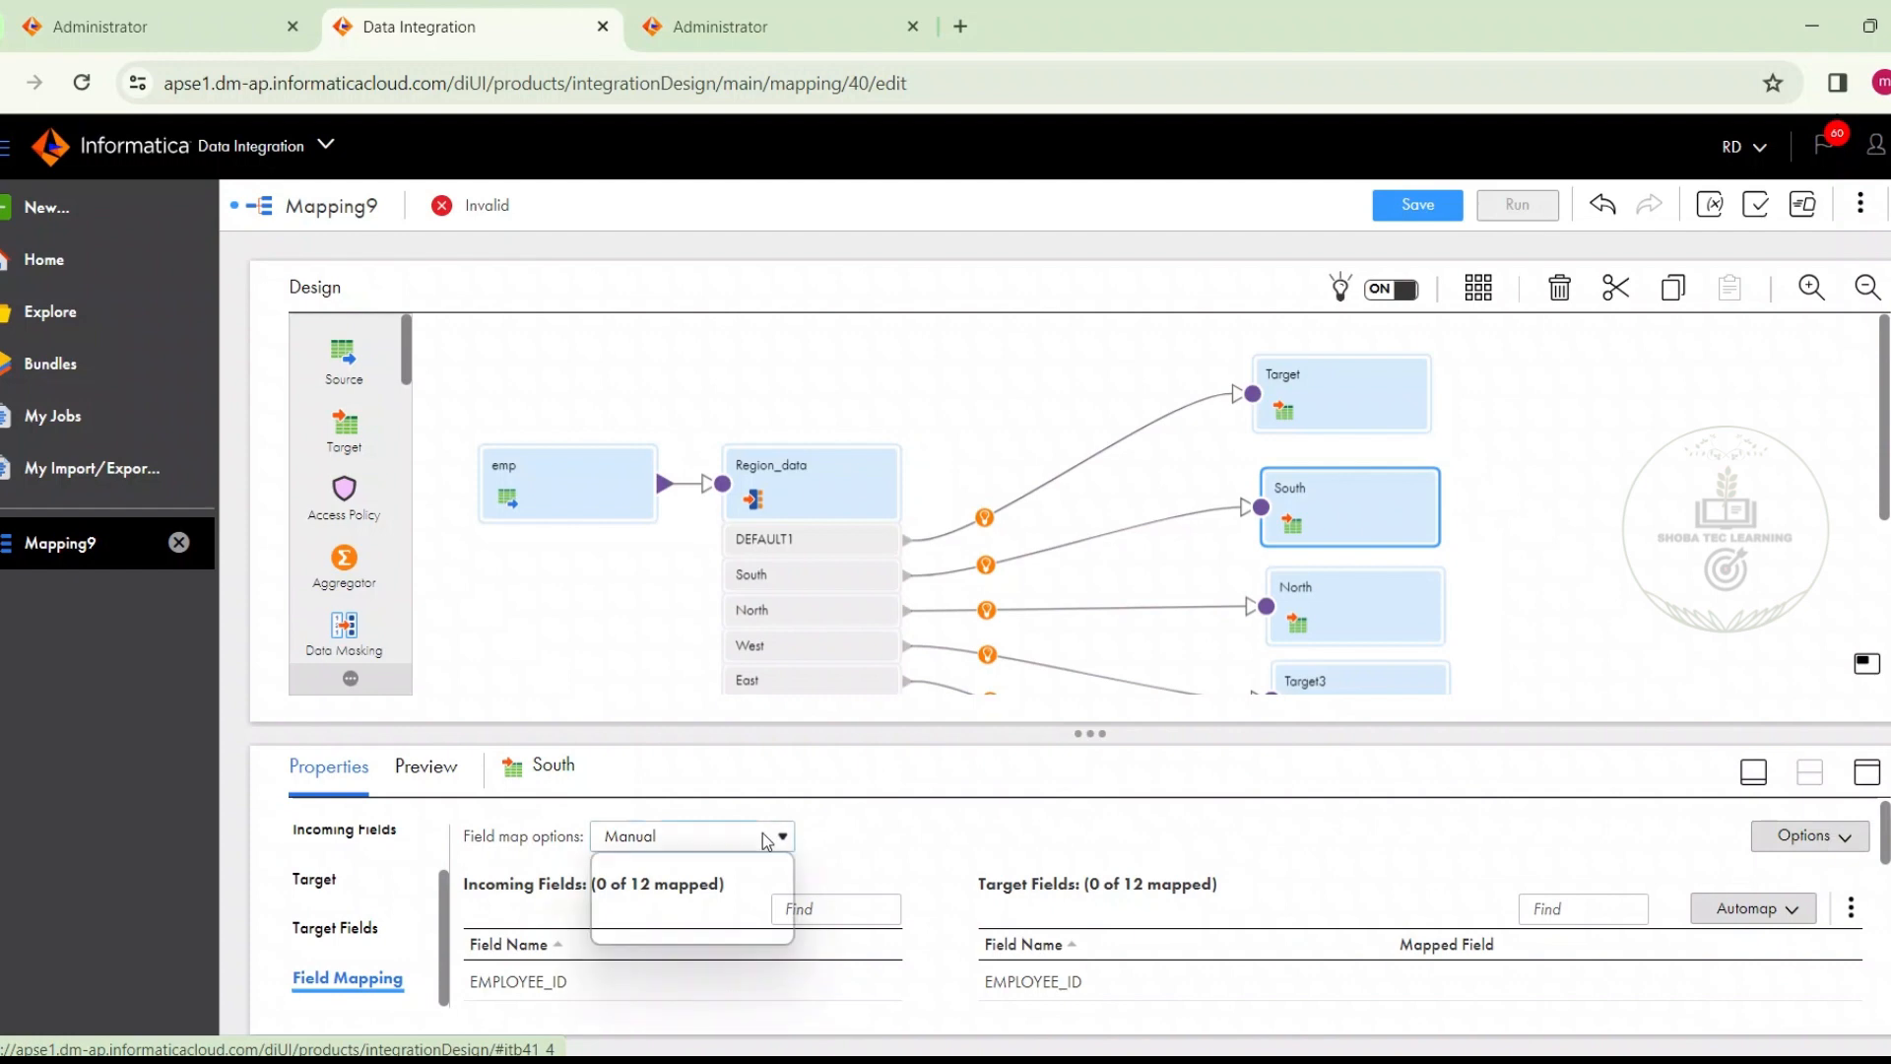
click(732, 889)
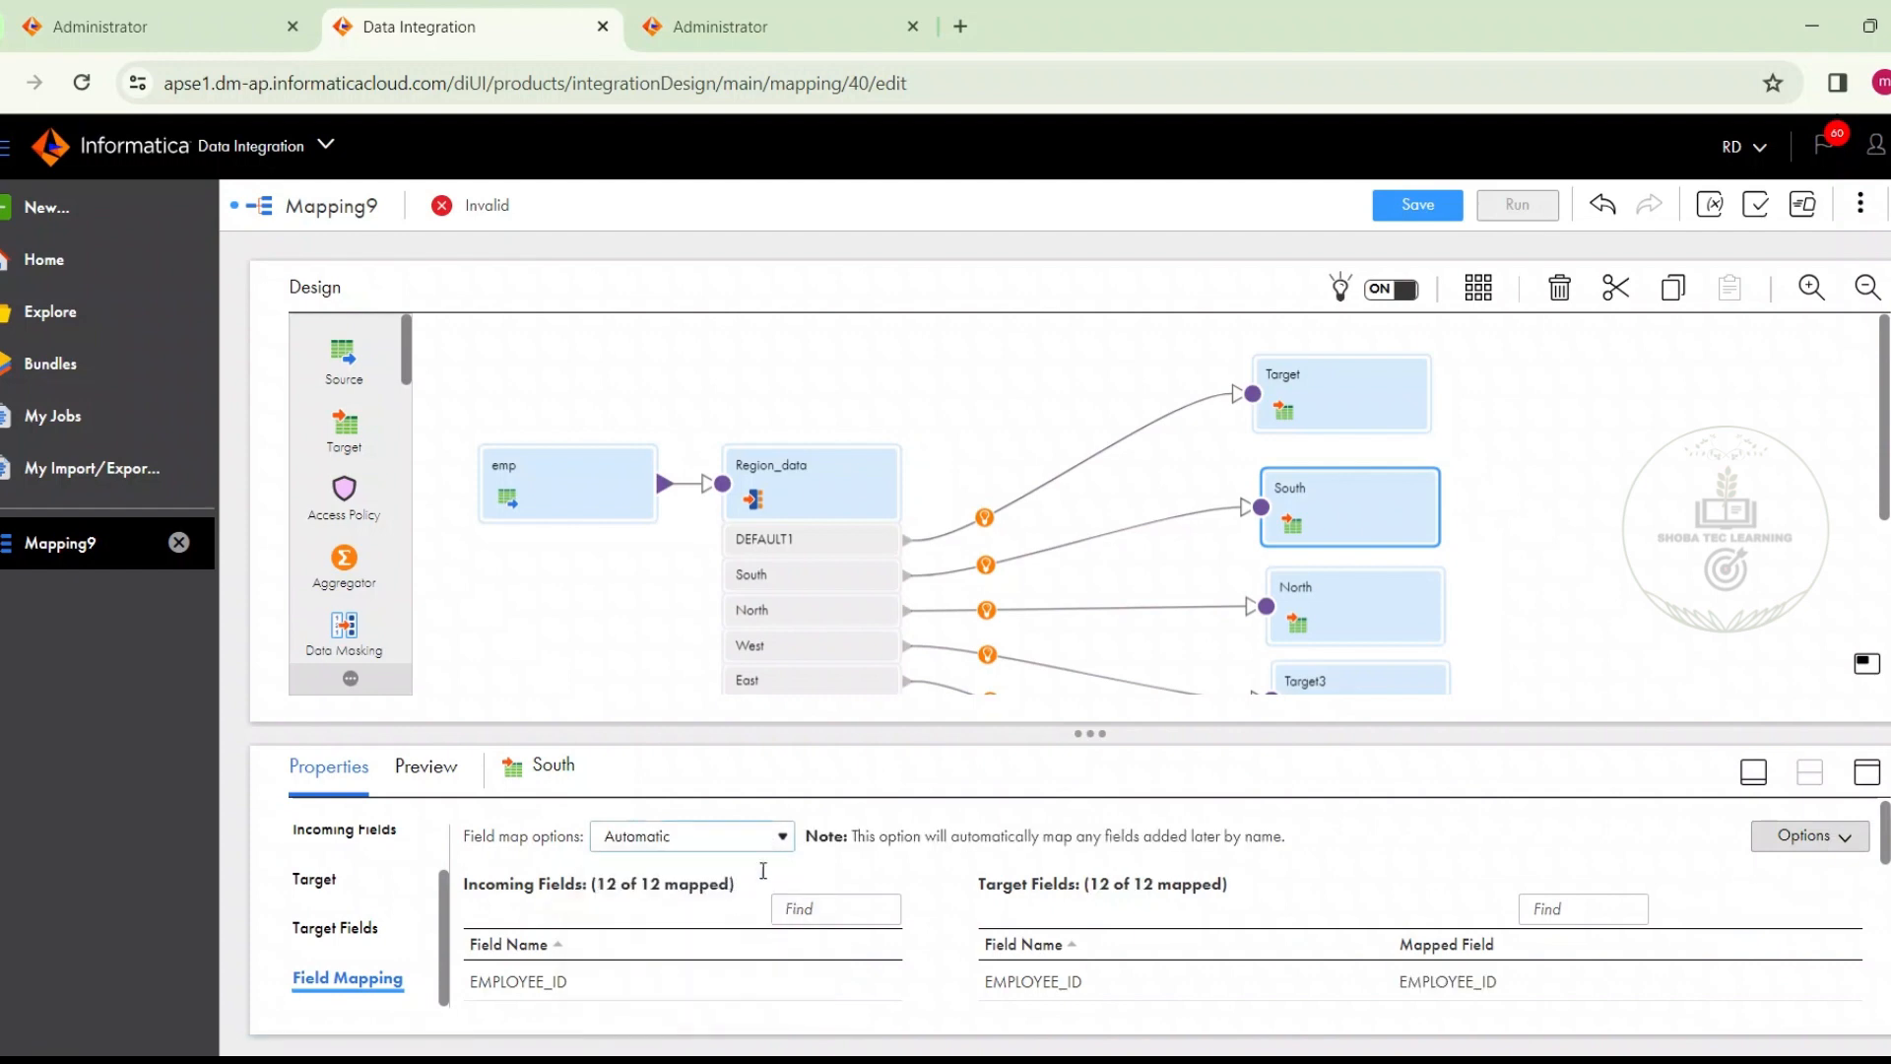
Set Target3's connection to Oracle_tgt (Oracle) and choose the existing T_EMP_WEST table as its object
click(1393, 677)
click(1865, 771)
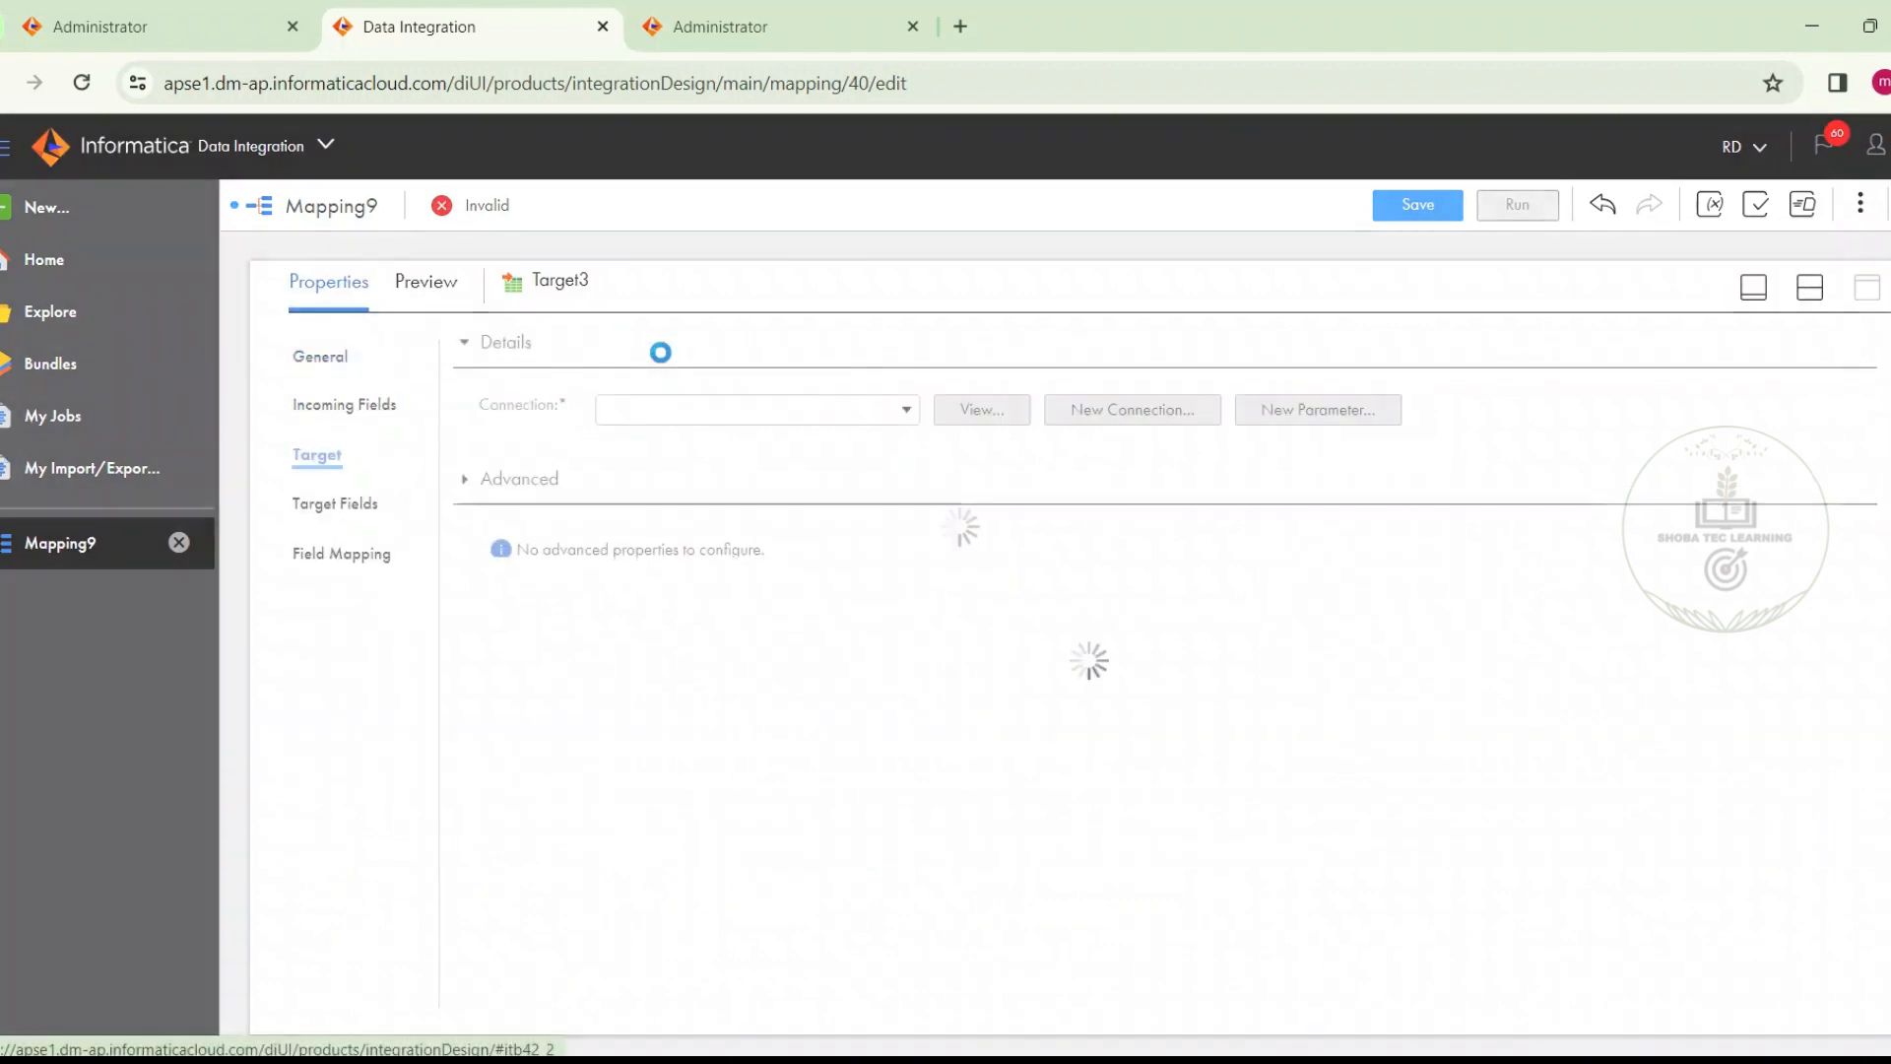
click(696, 408)
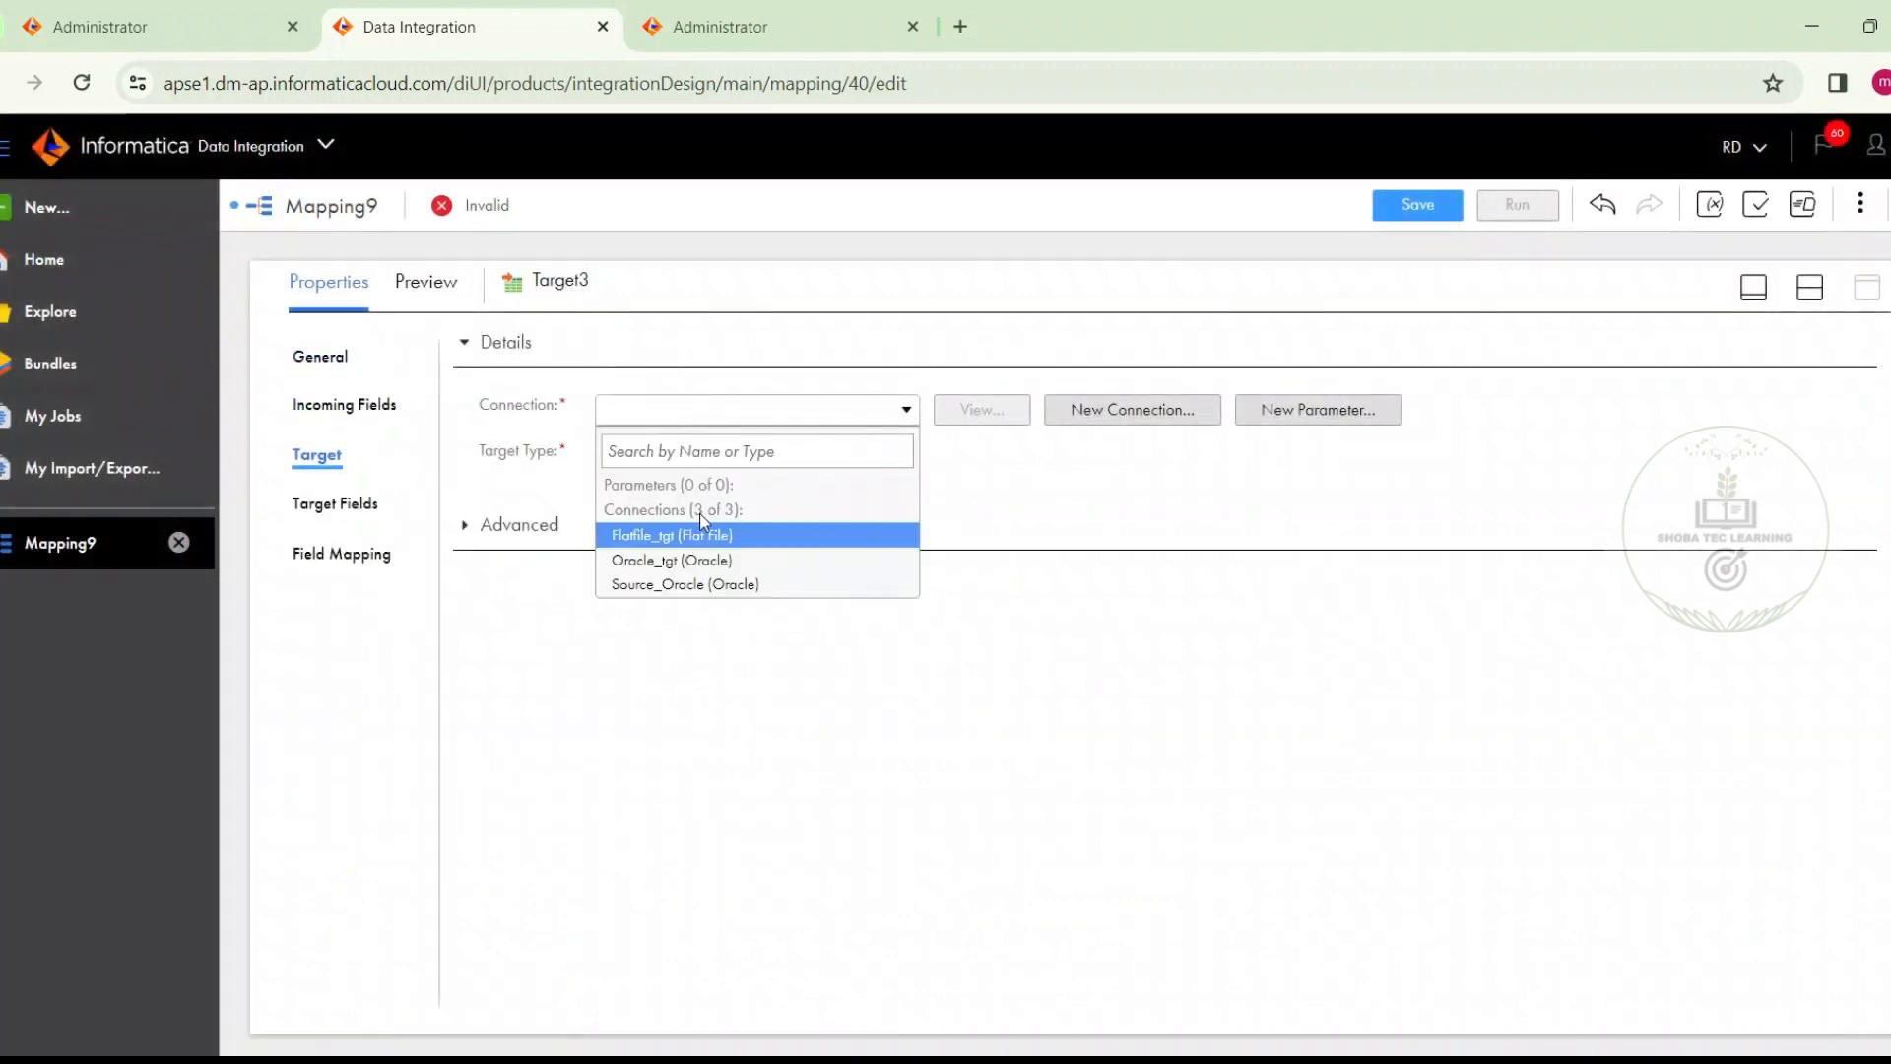
click(703, 561)
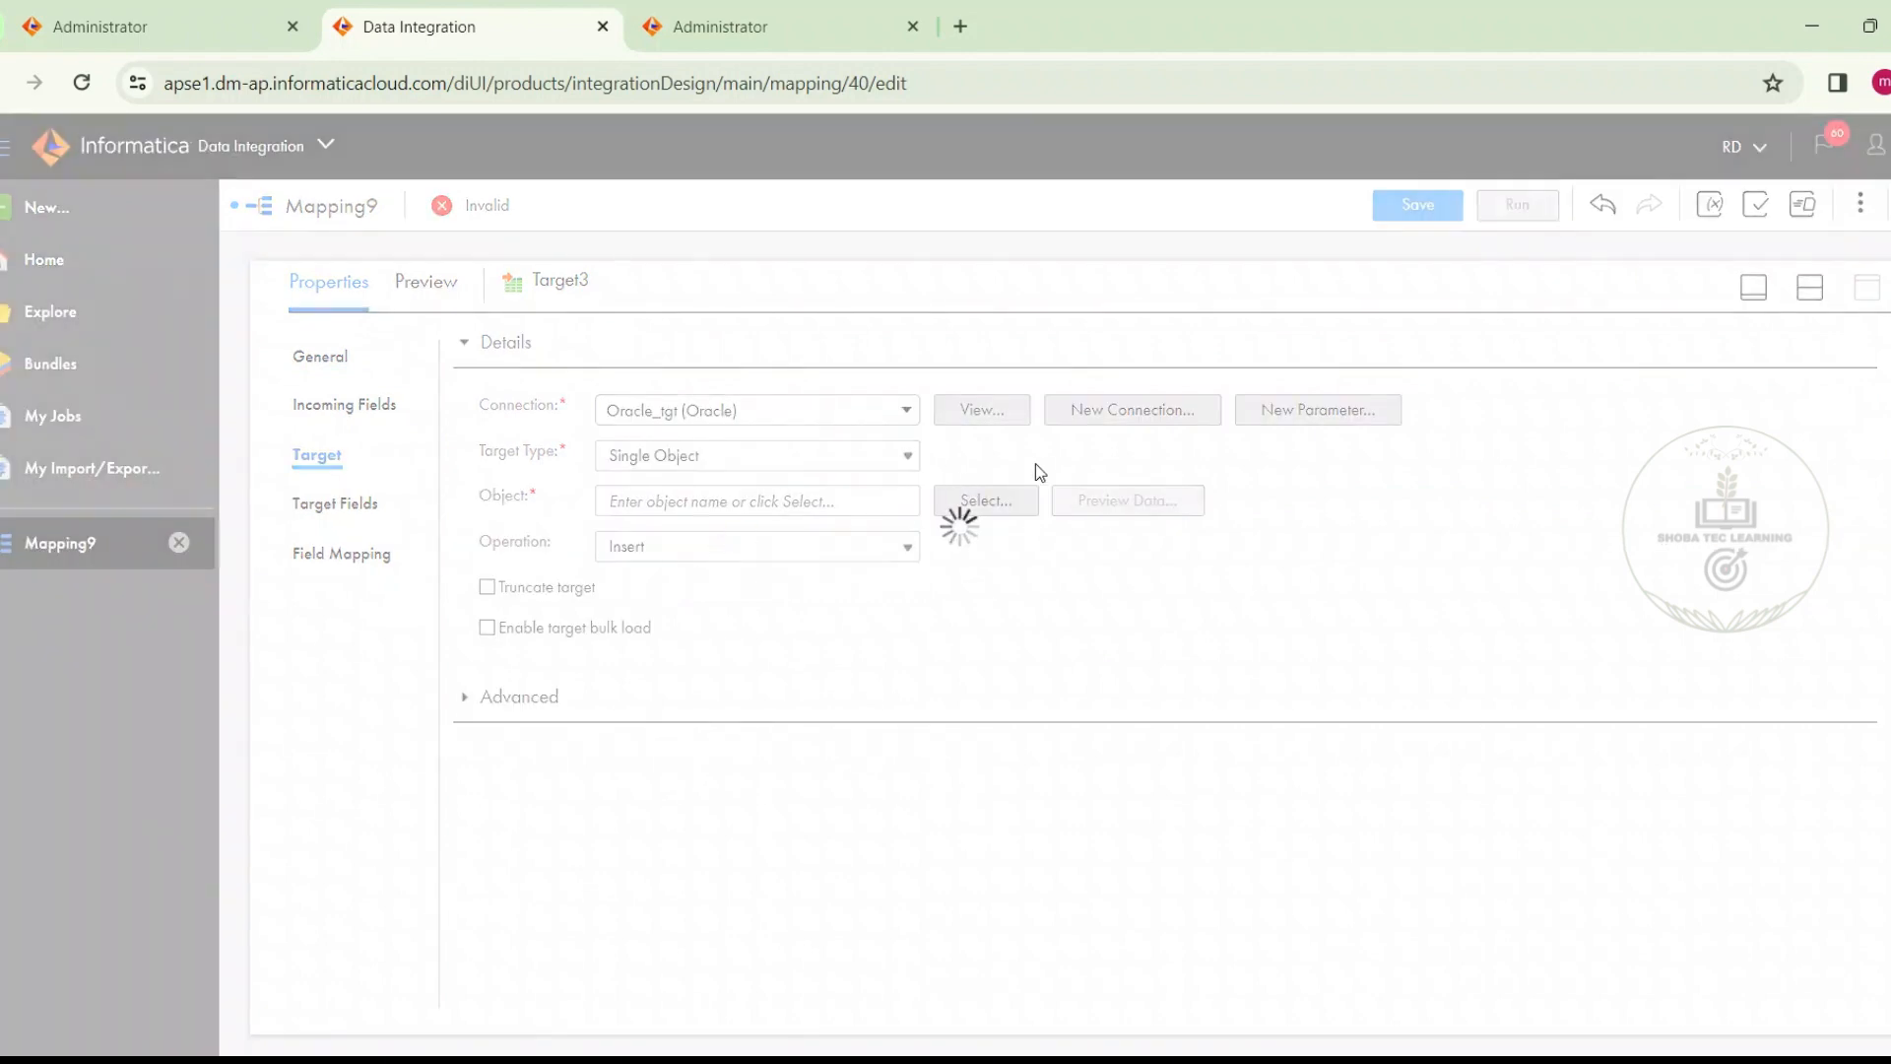
click(985, 500)
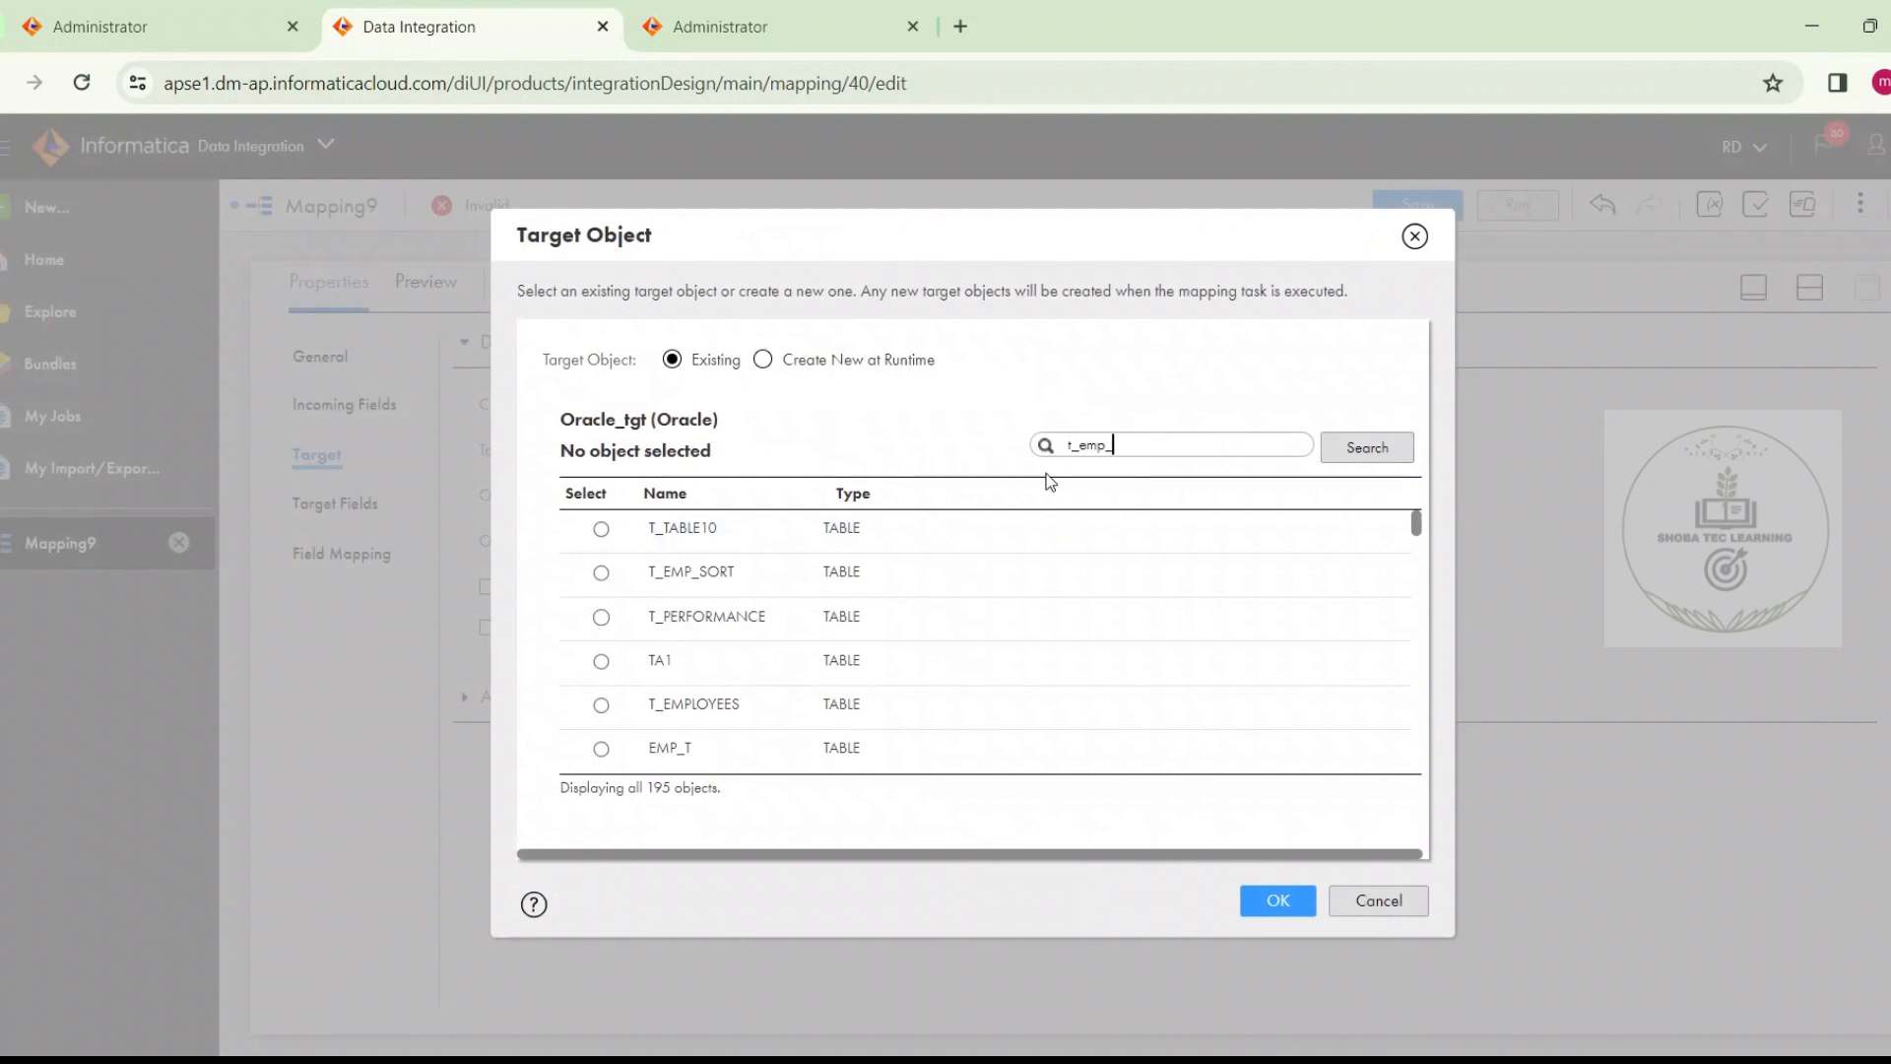
drag(1148, 232, 1249, 401)
text(w)
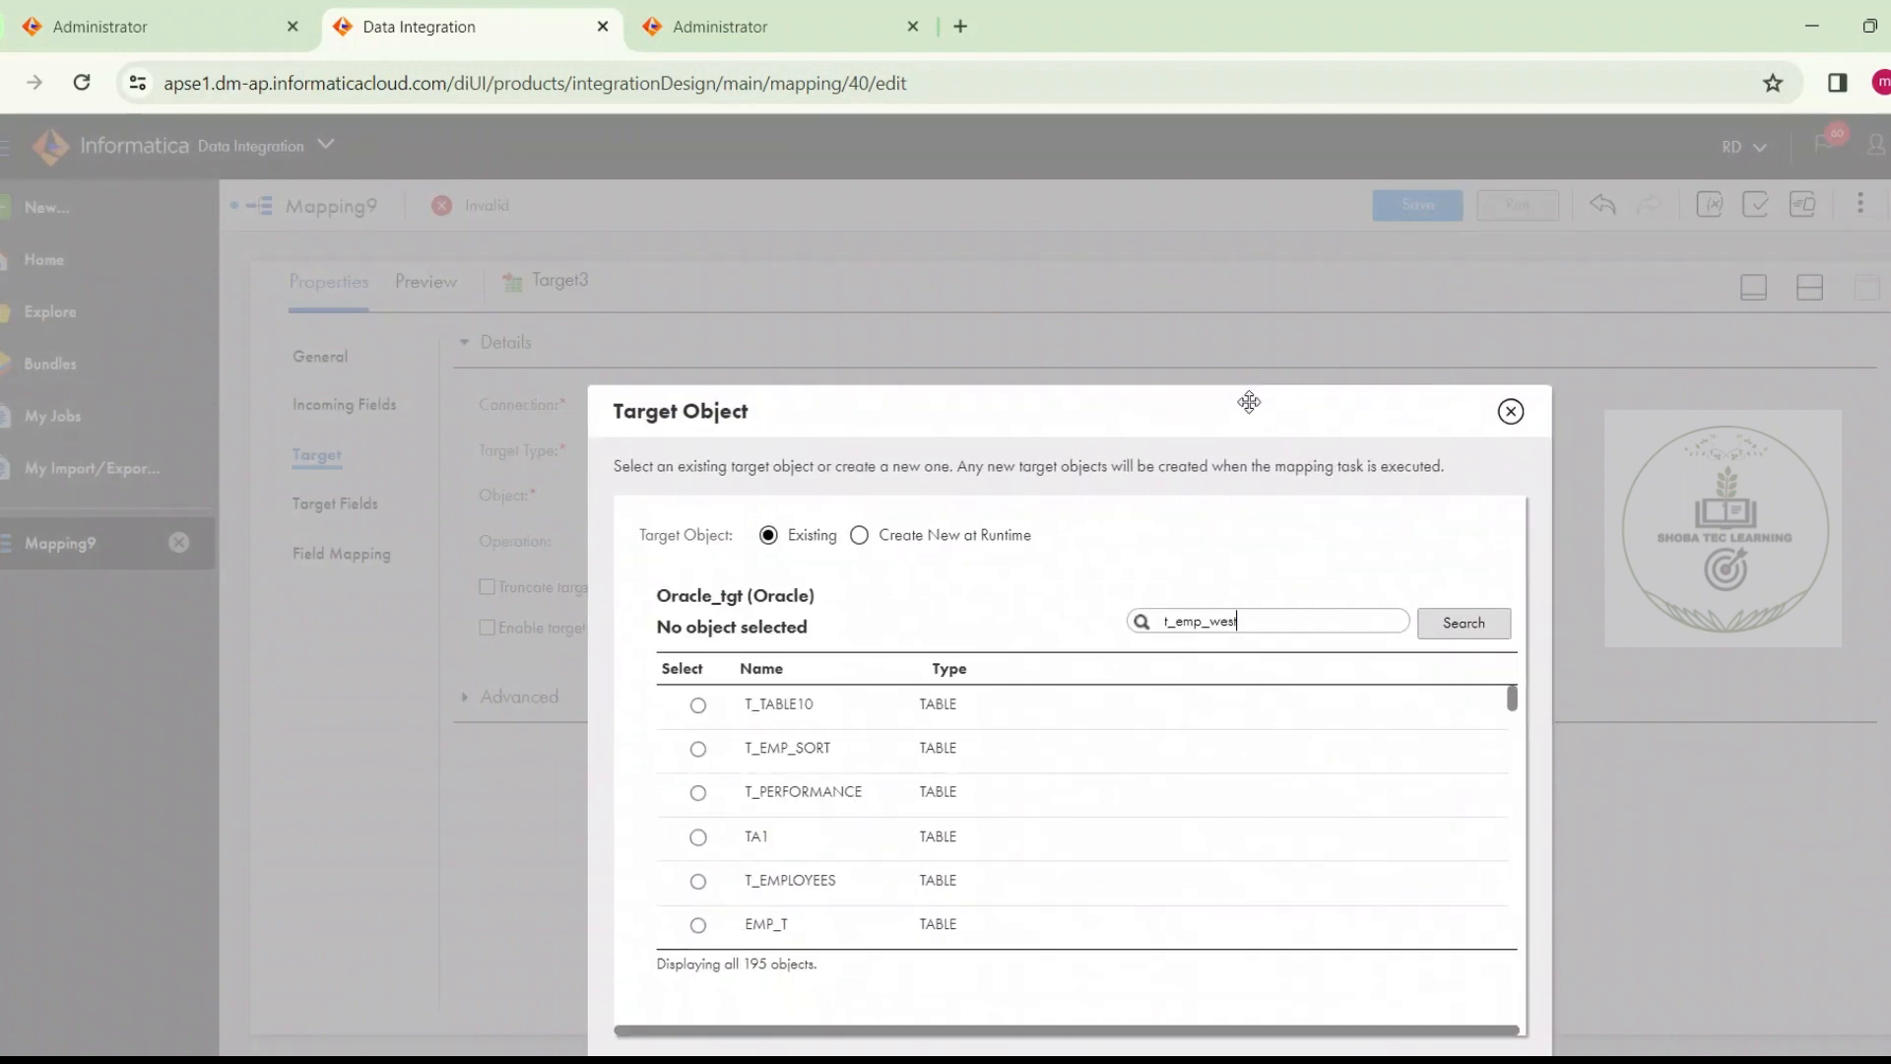
text(est)
key(Return)
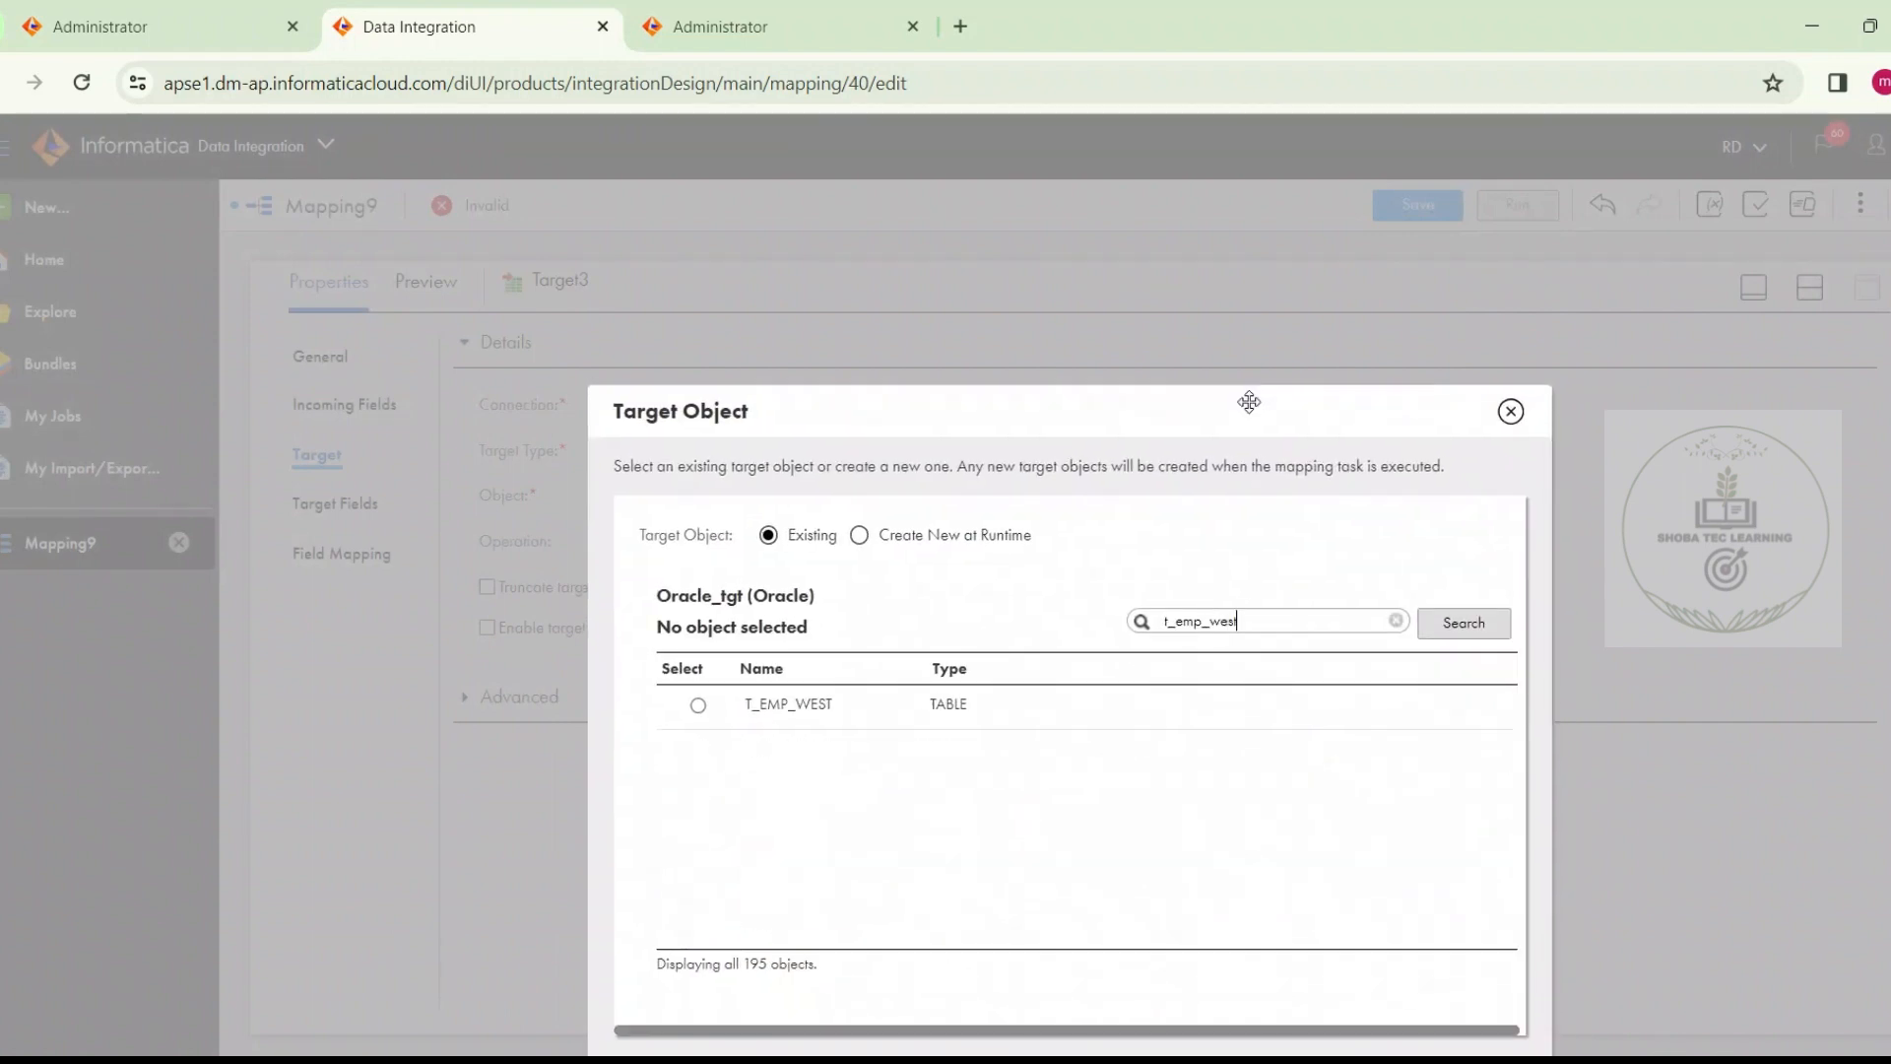
click(1103, 709)
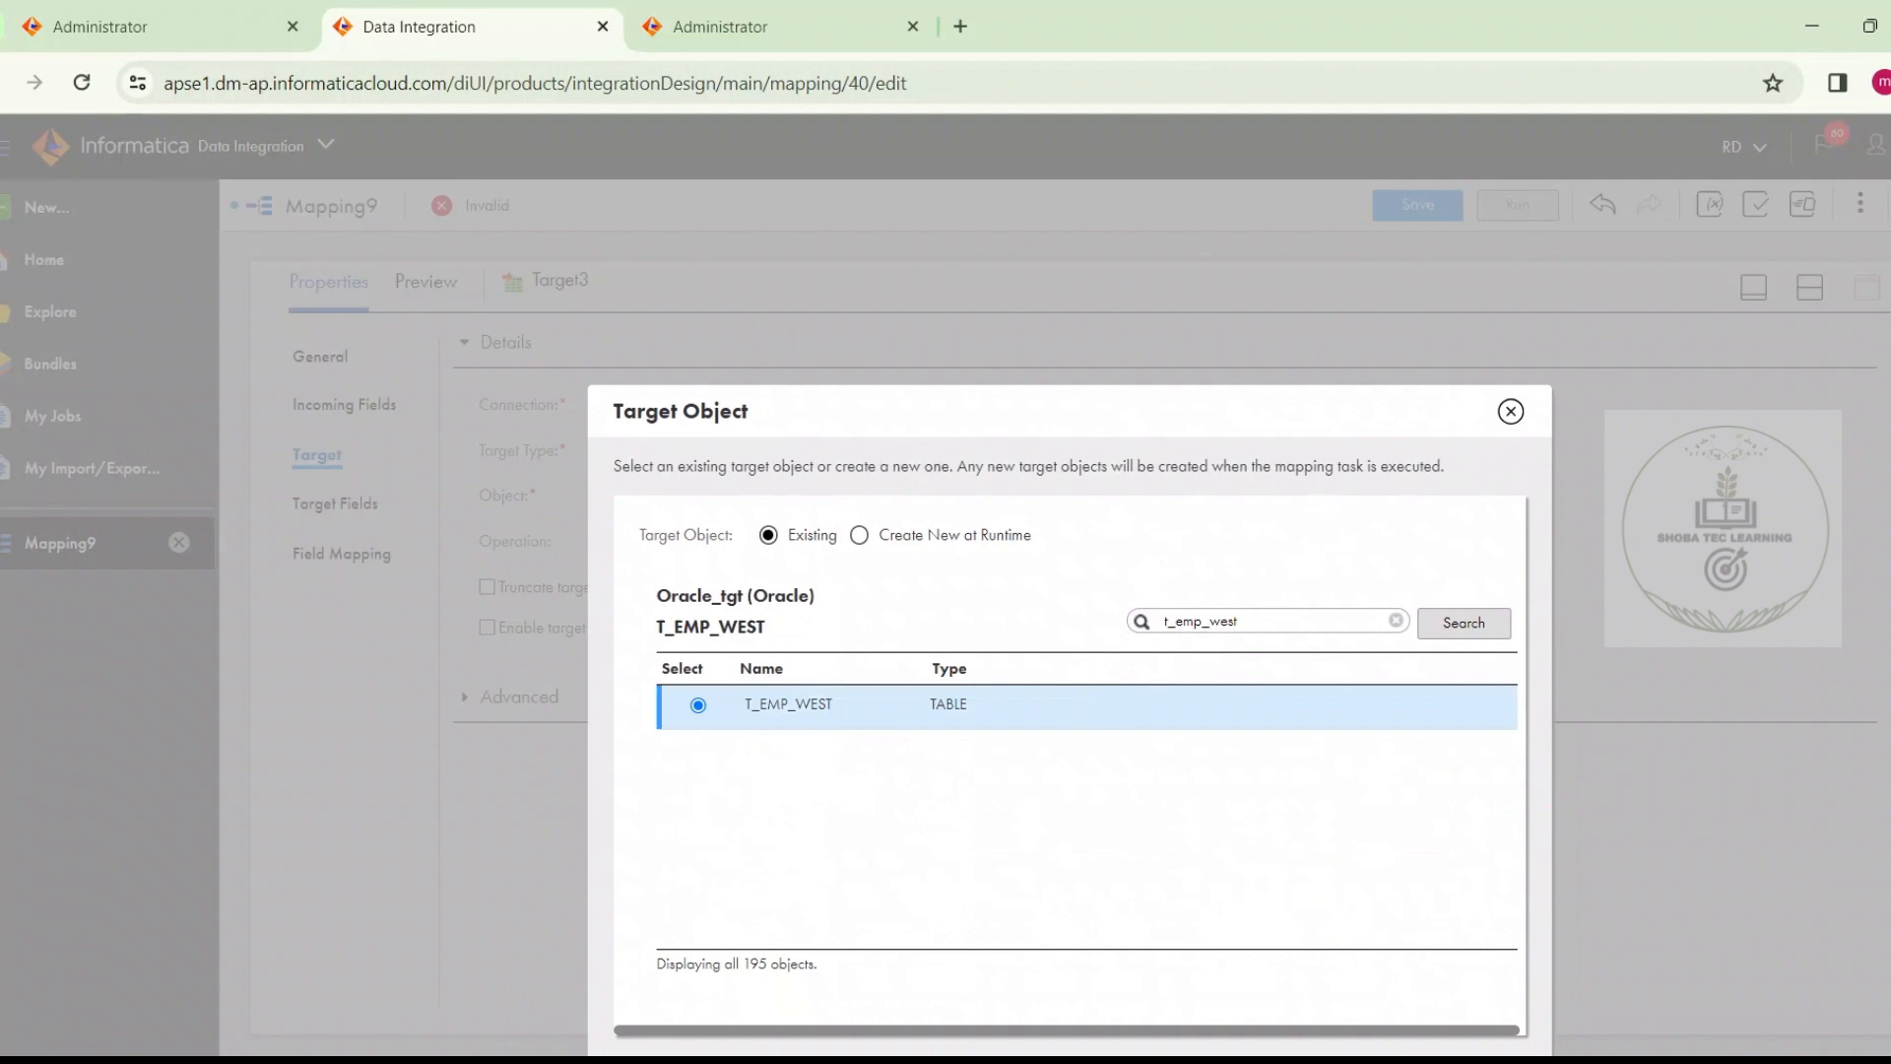
drag(1073, 537, 1252, 274)
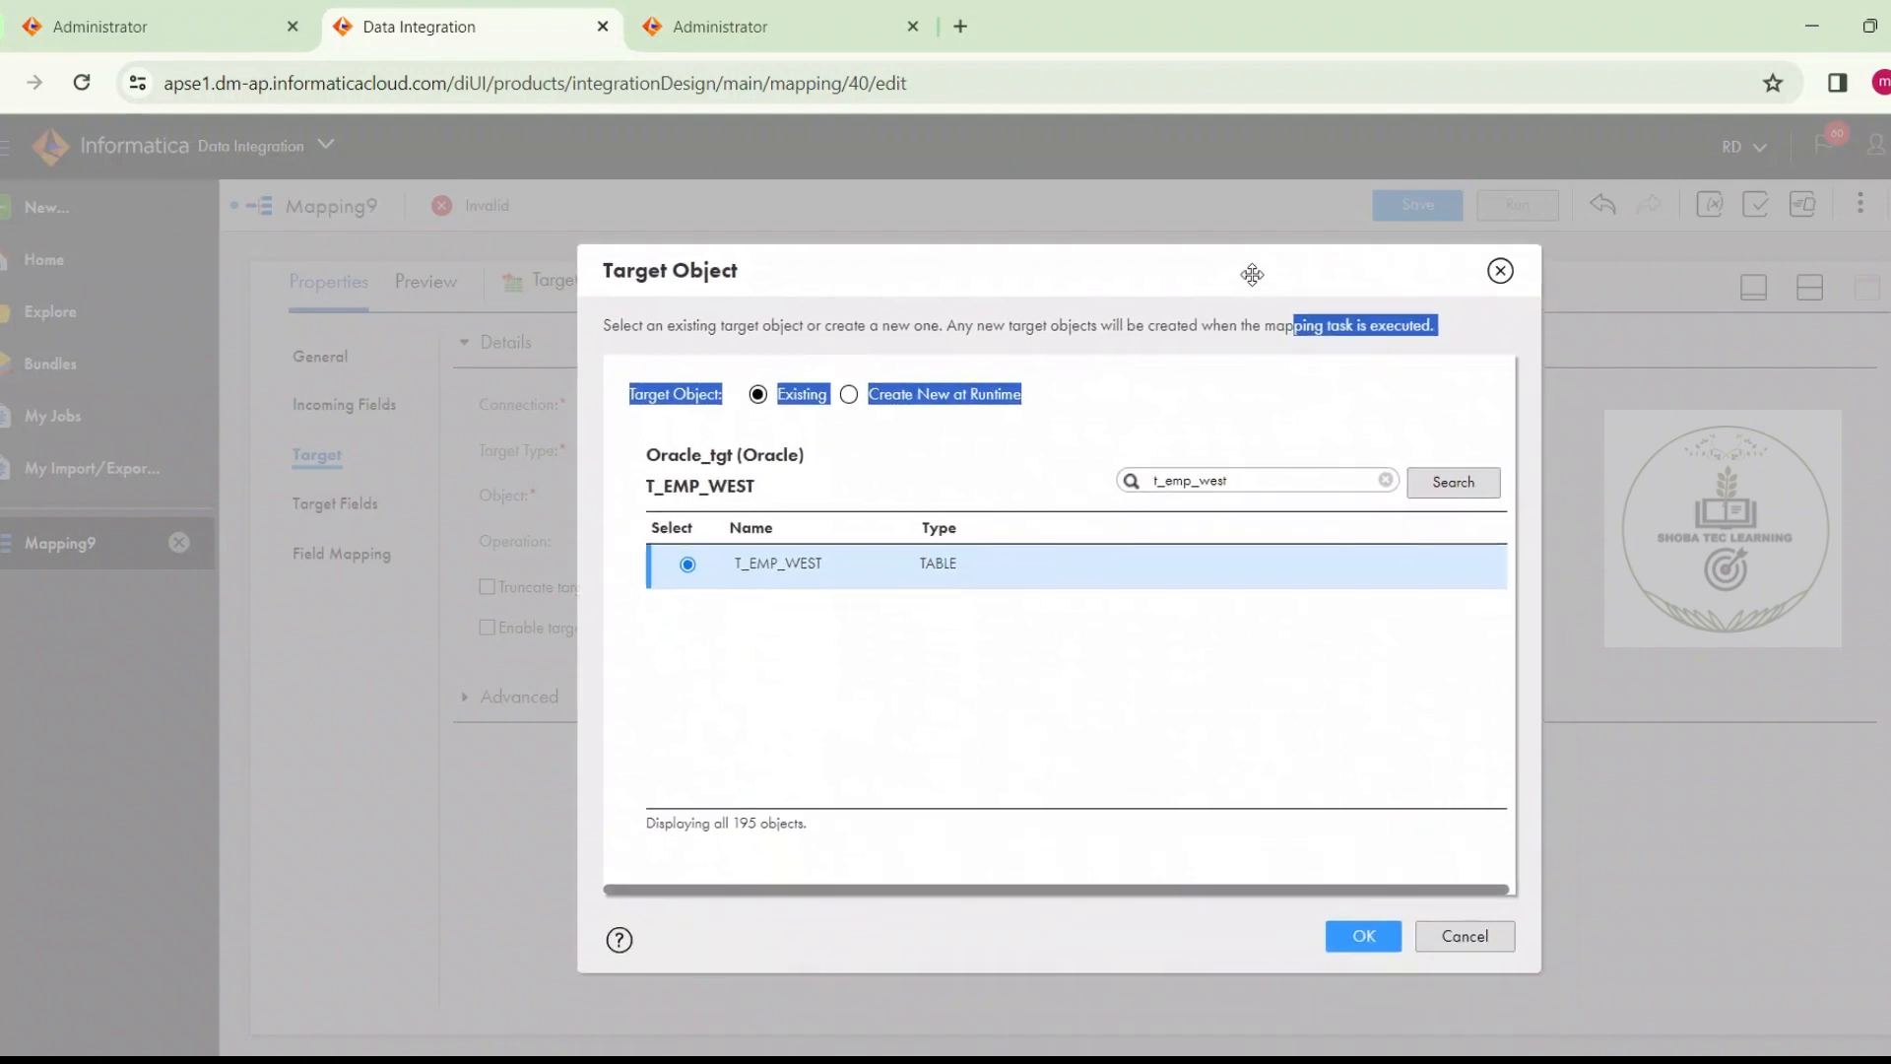
click(1363, 935)
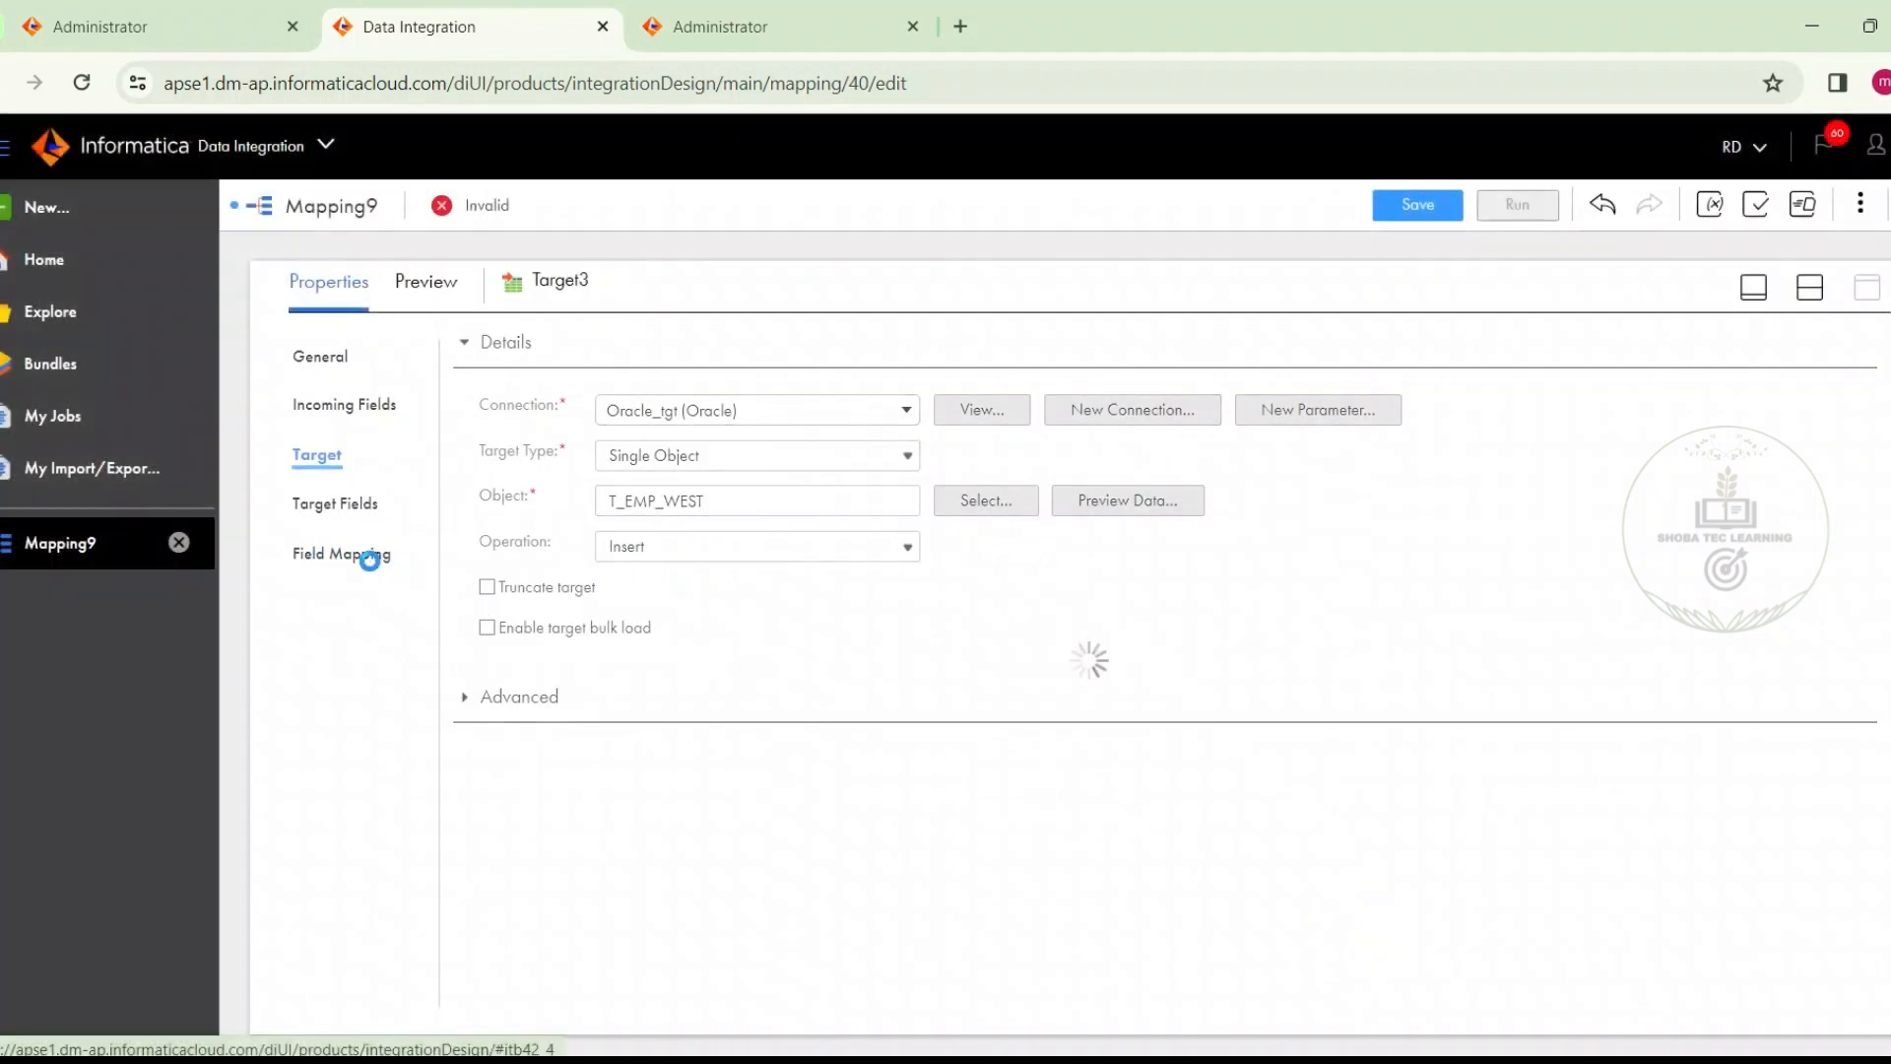
Set the field map option of Target3 to Automatic
click(369, 557)
click(622, 357)
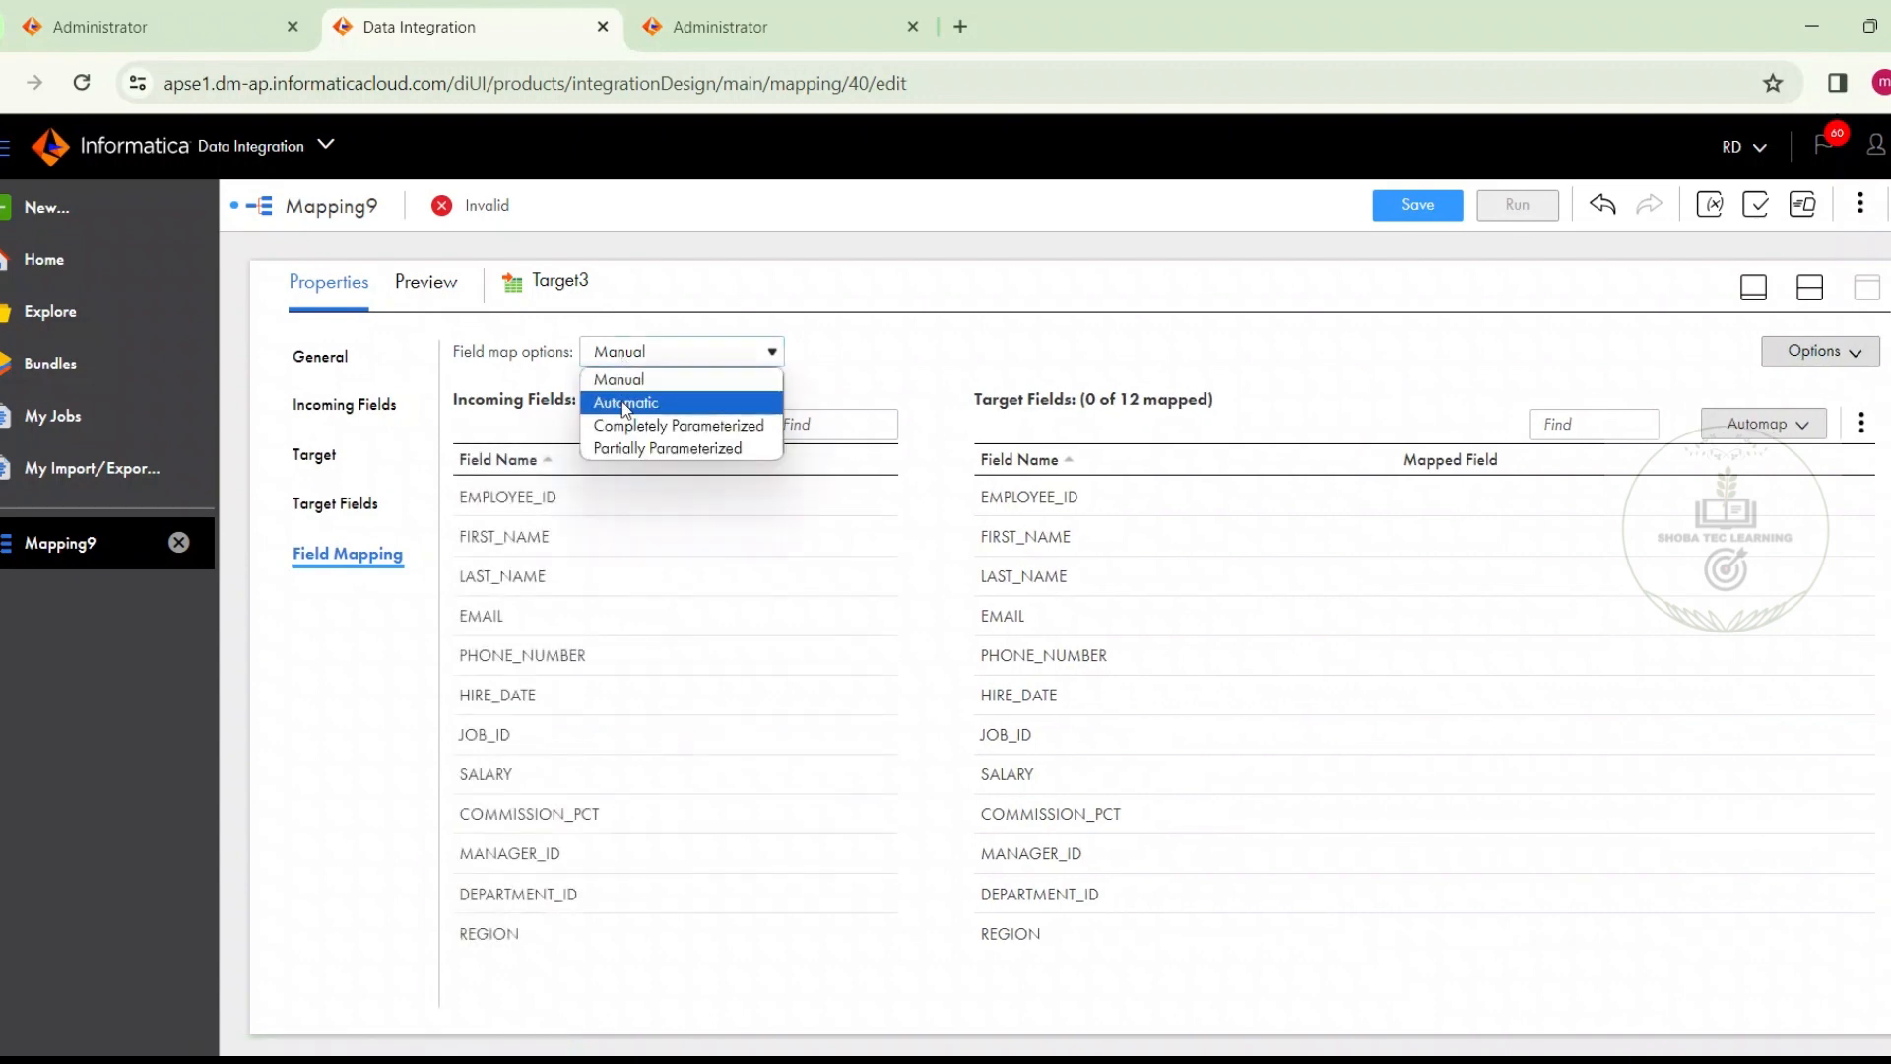
click(625, 403)
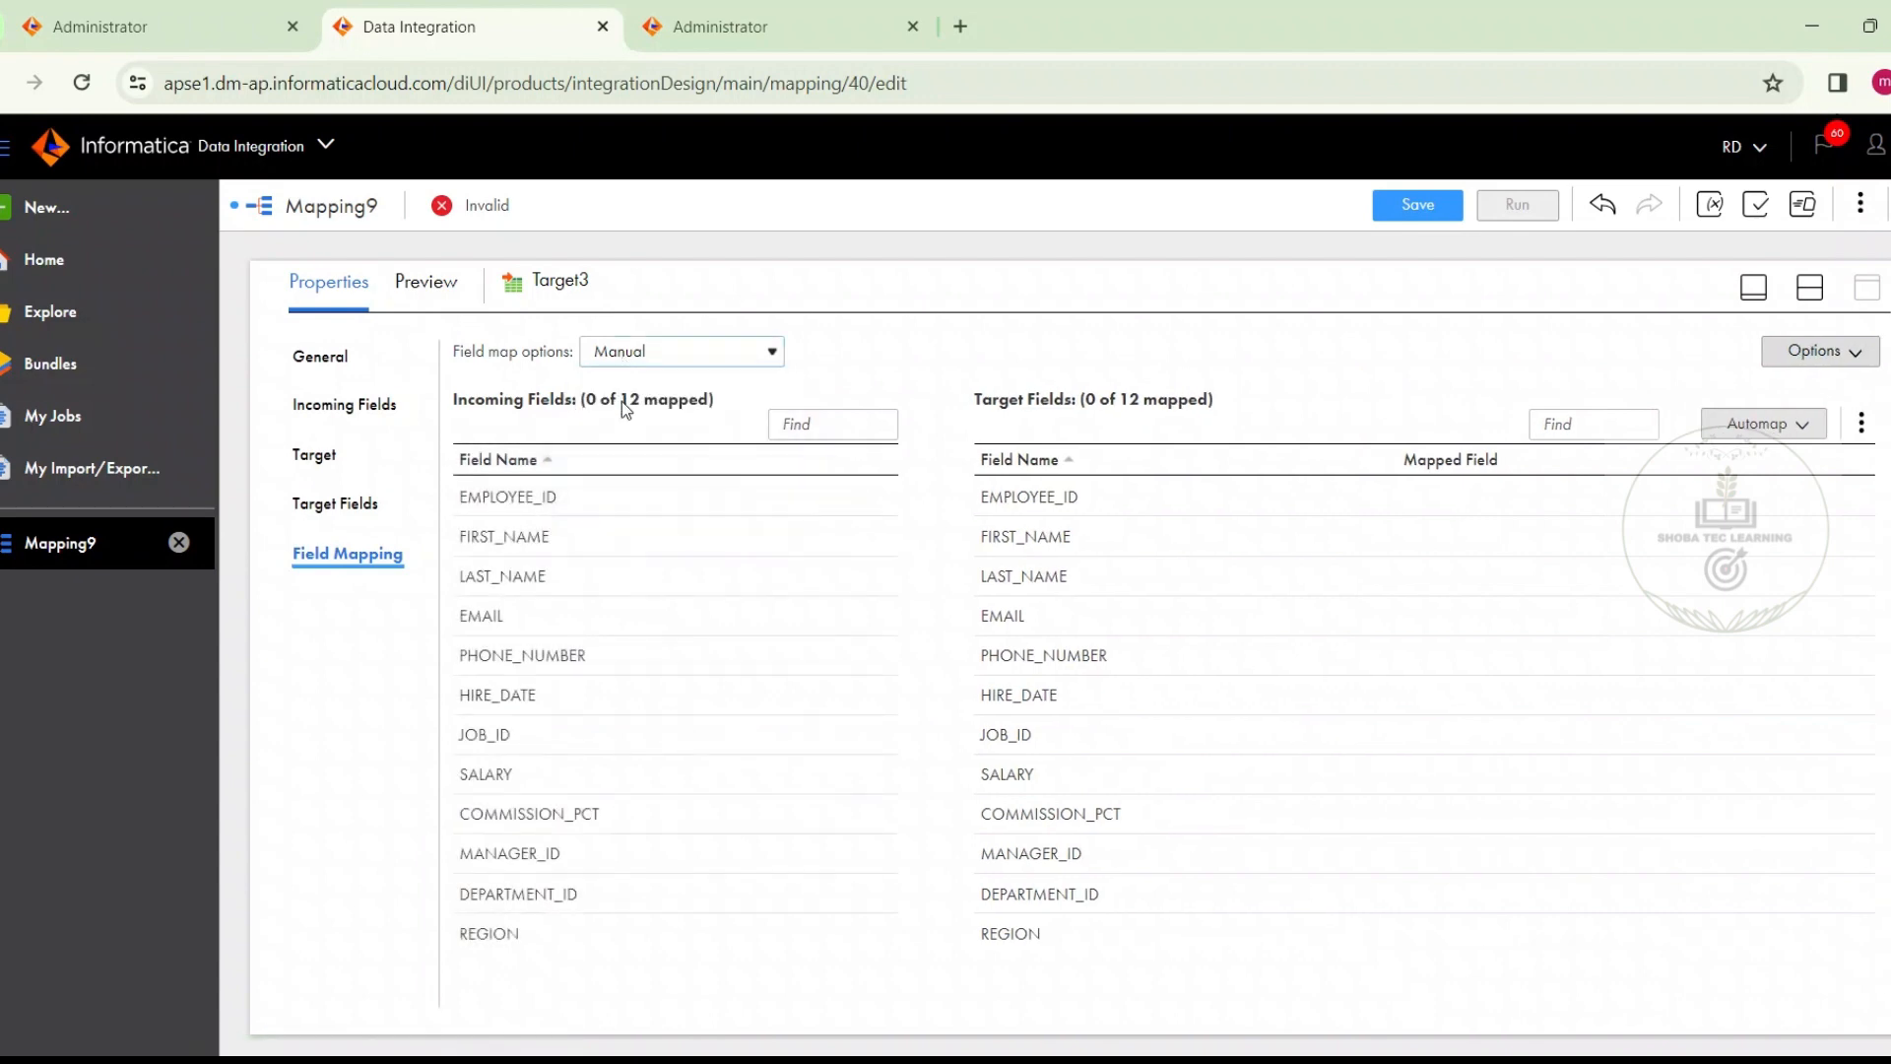
Rename Target3, which receives the router's West group, as West
click(1805, 289)
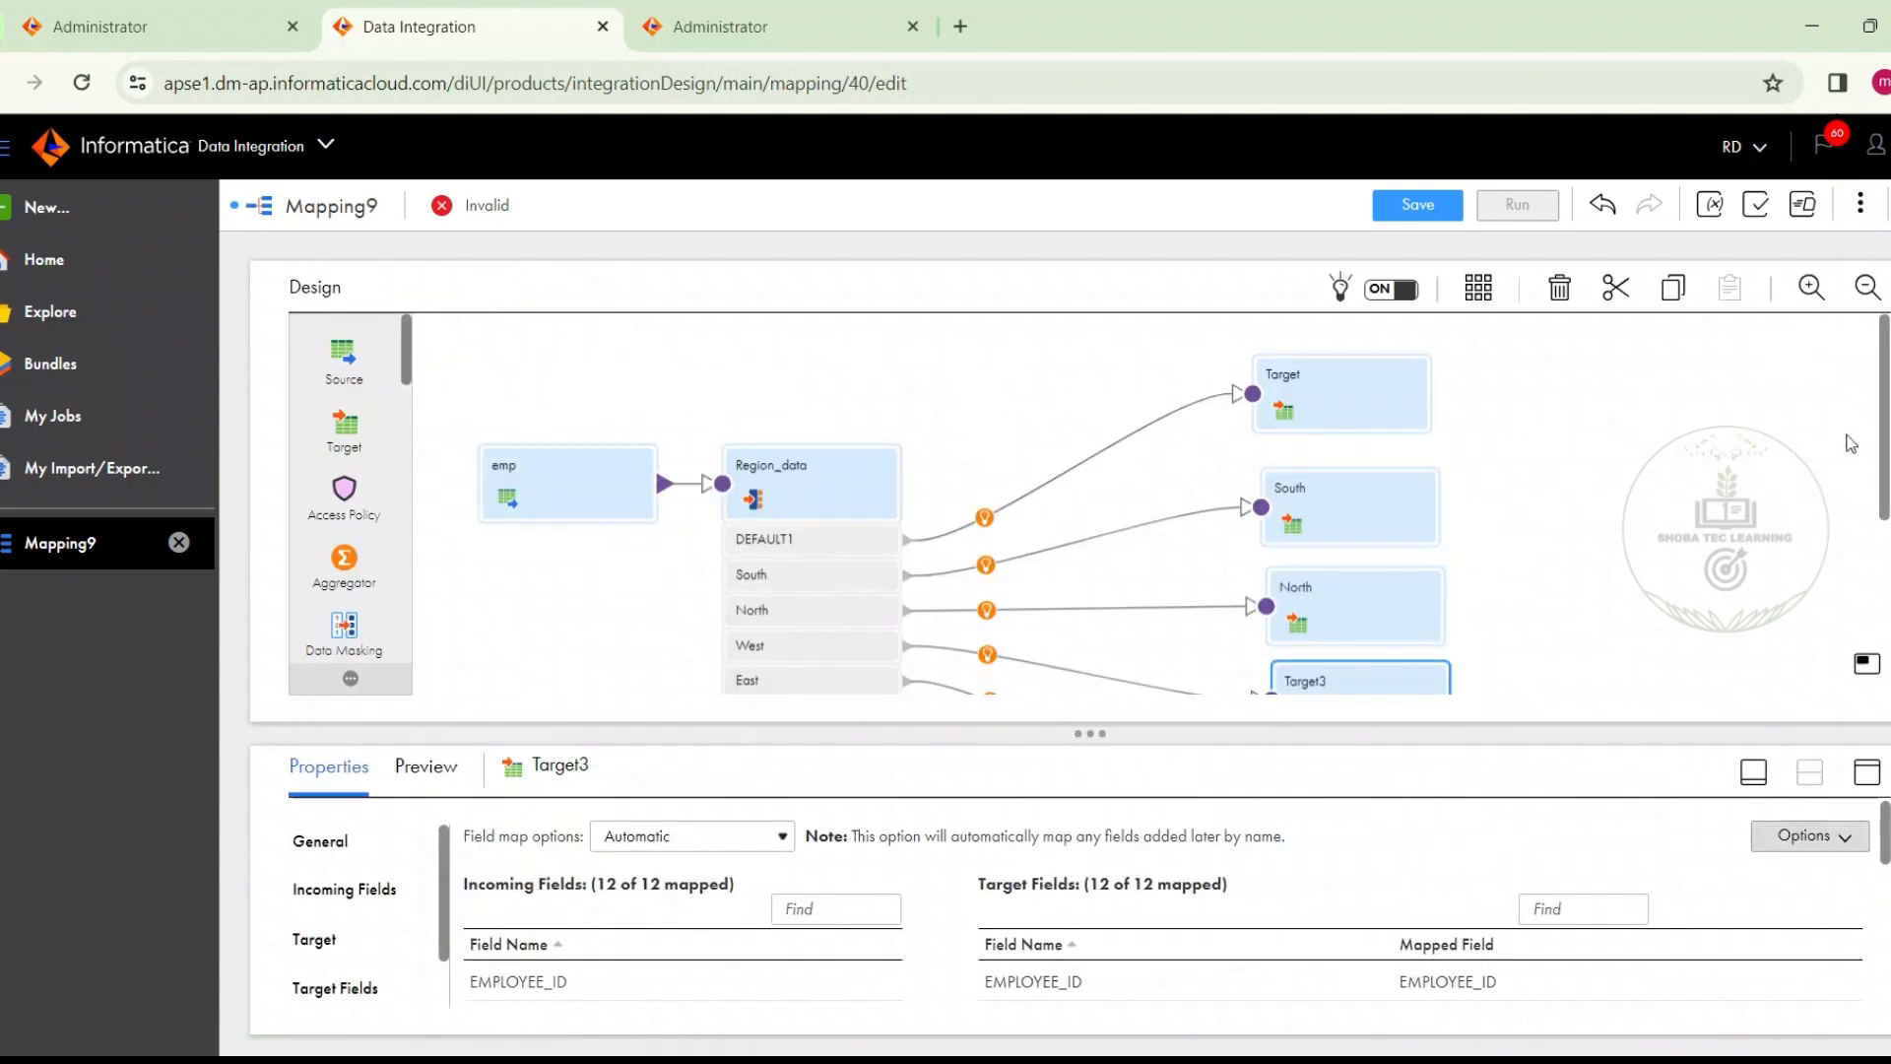
drag(1883, 449, 1883, 537)
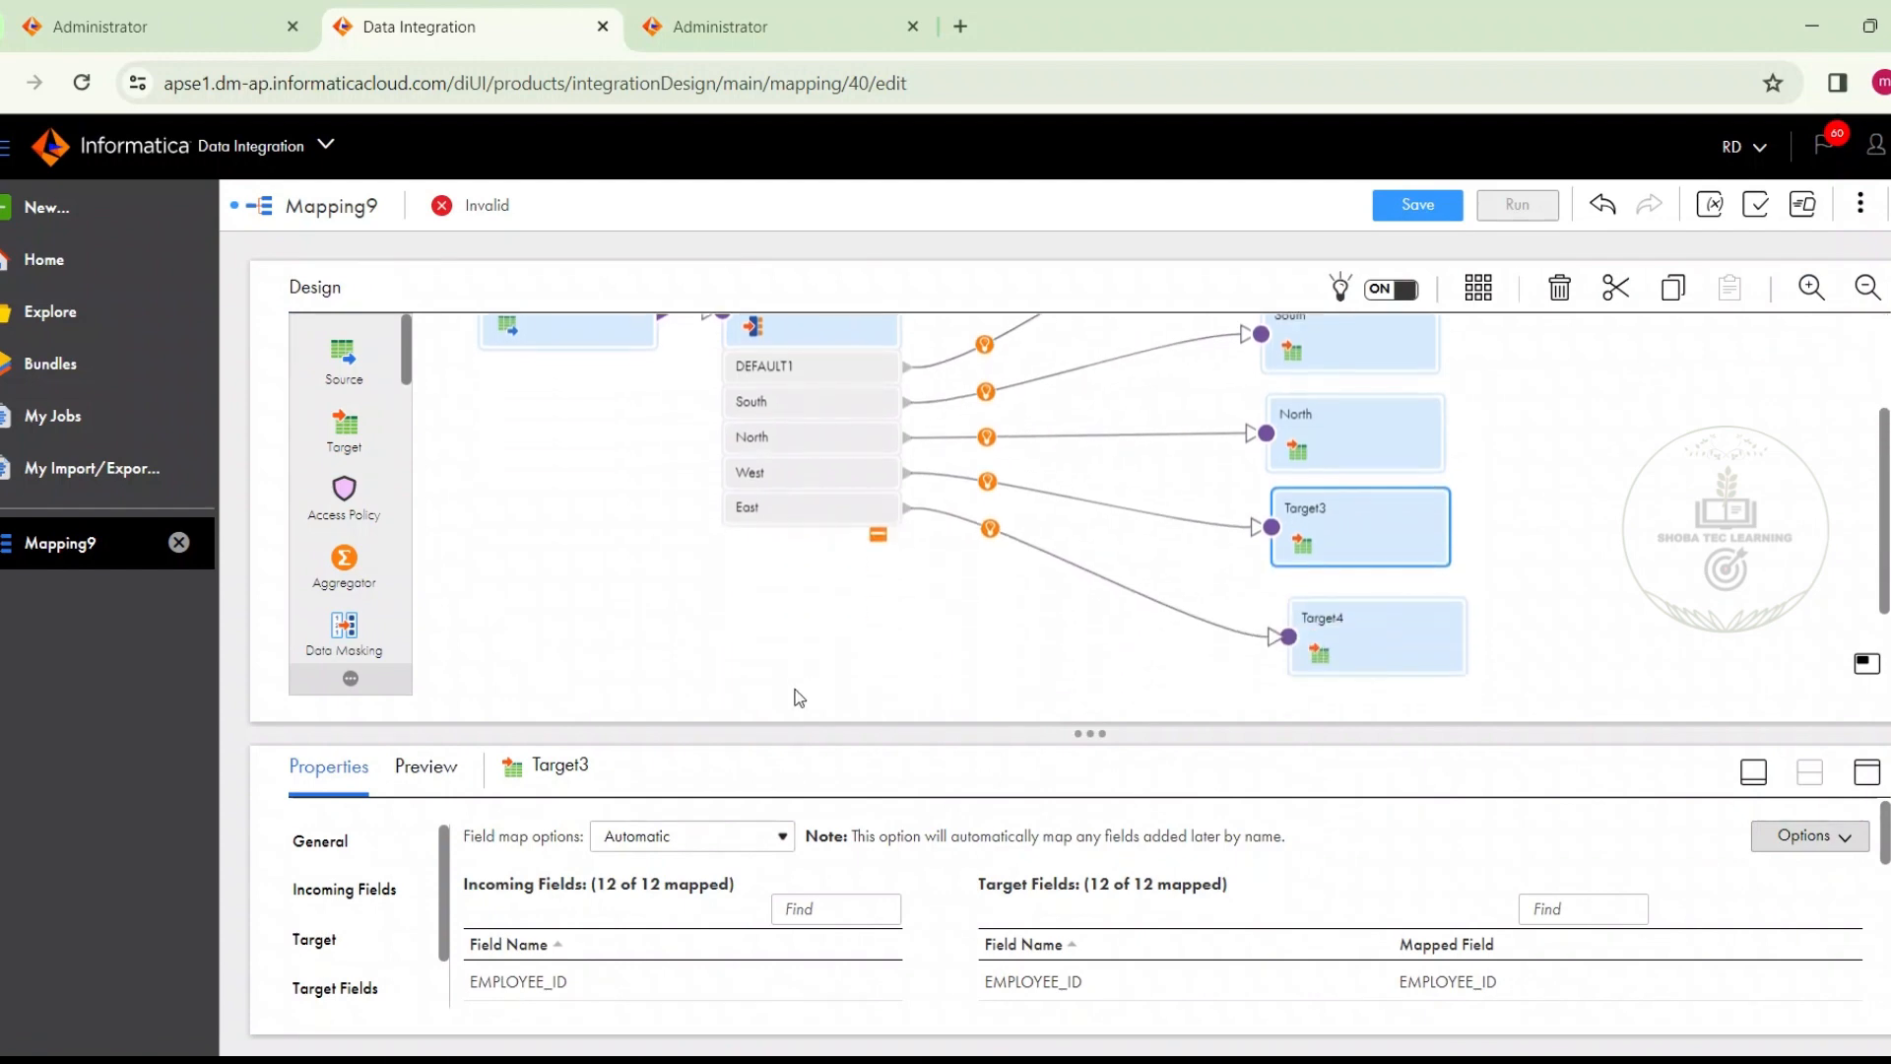
click(341, 840)
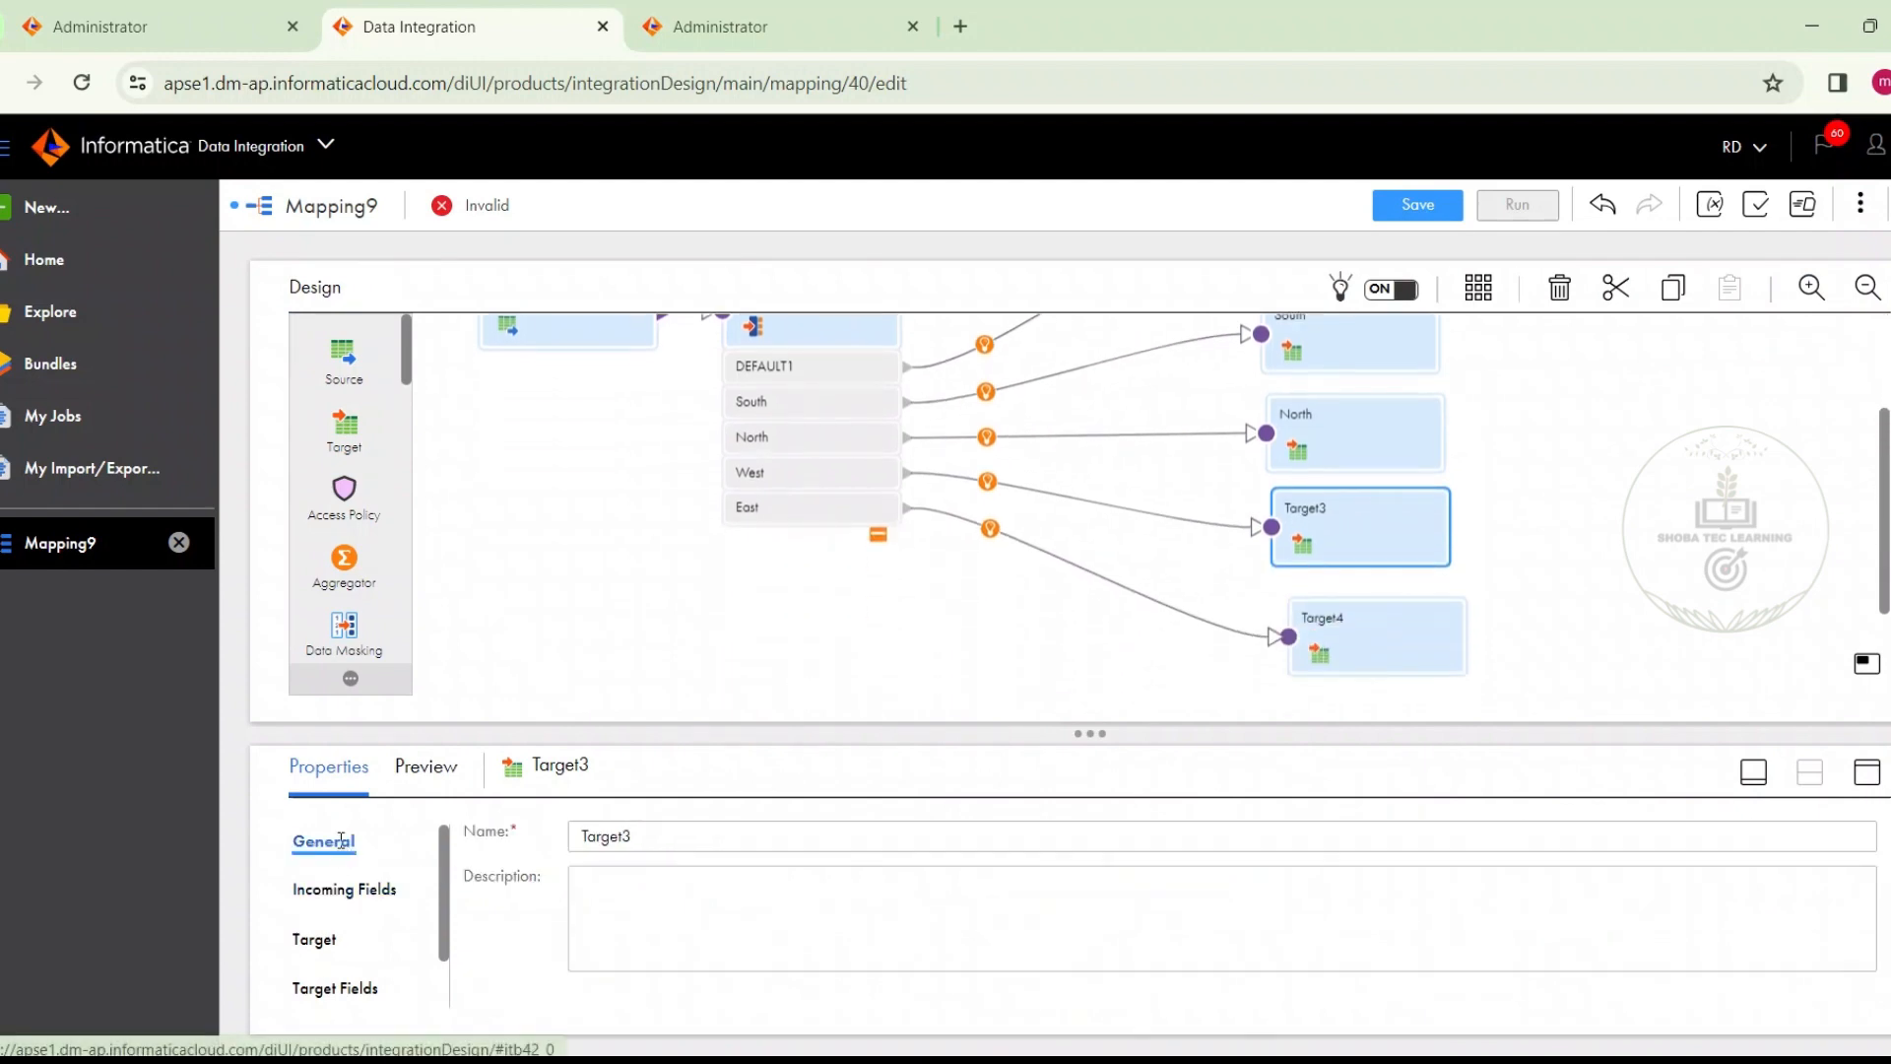
double_click(606, 834)
text(West)
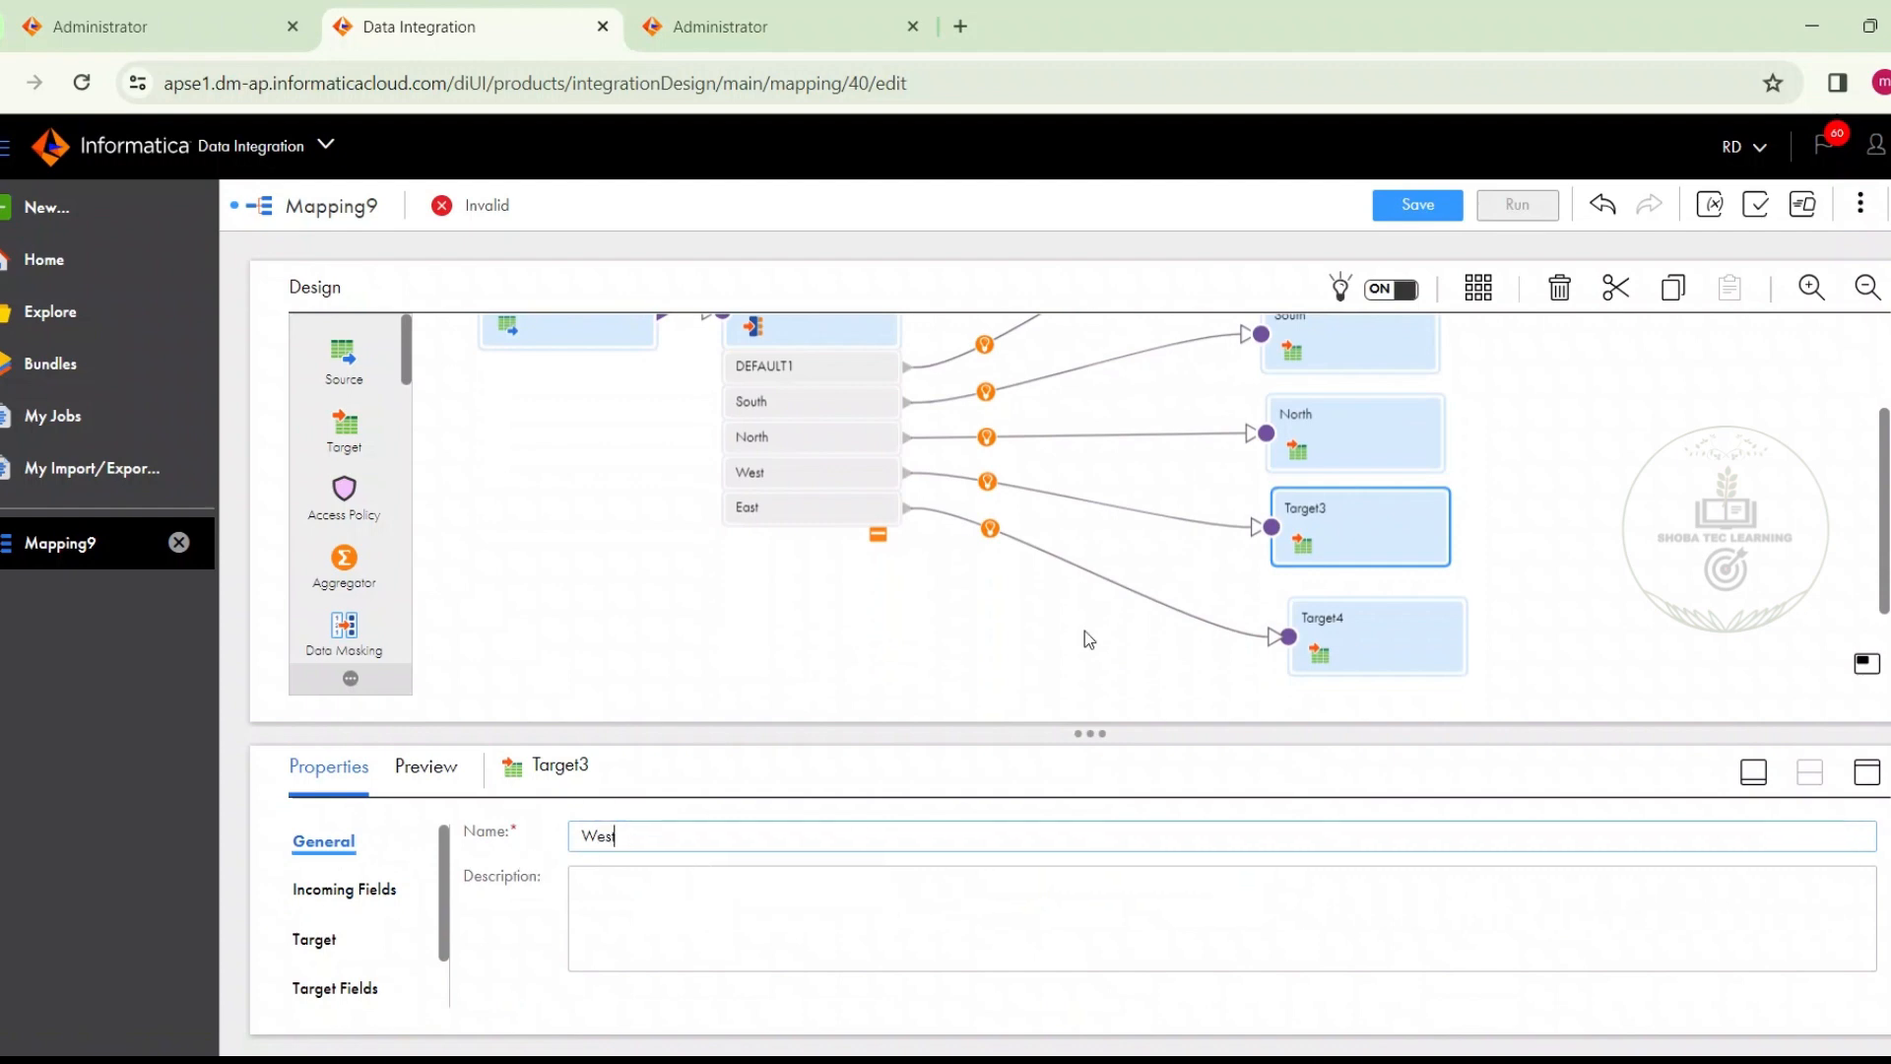
Rename Target4, which receives the router's East group, as East
click(1374, 627)
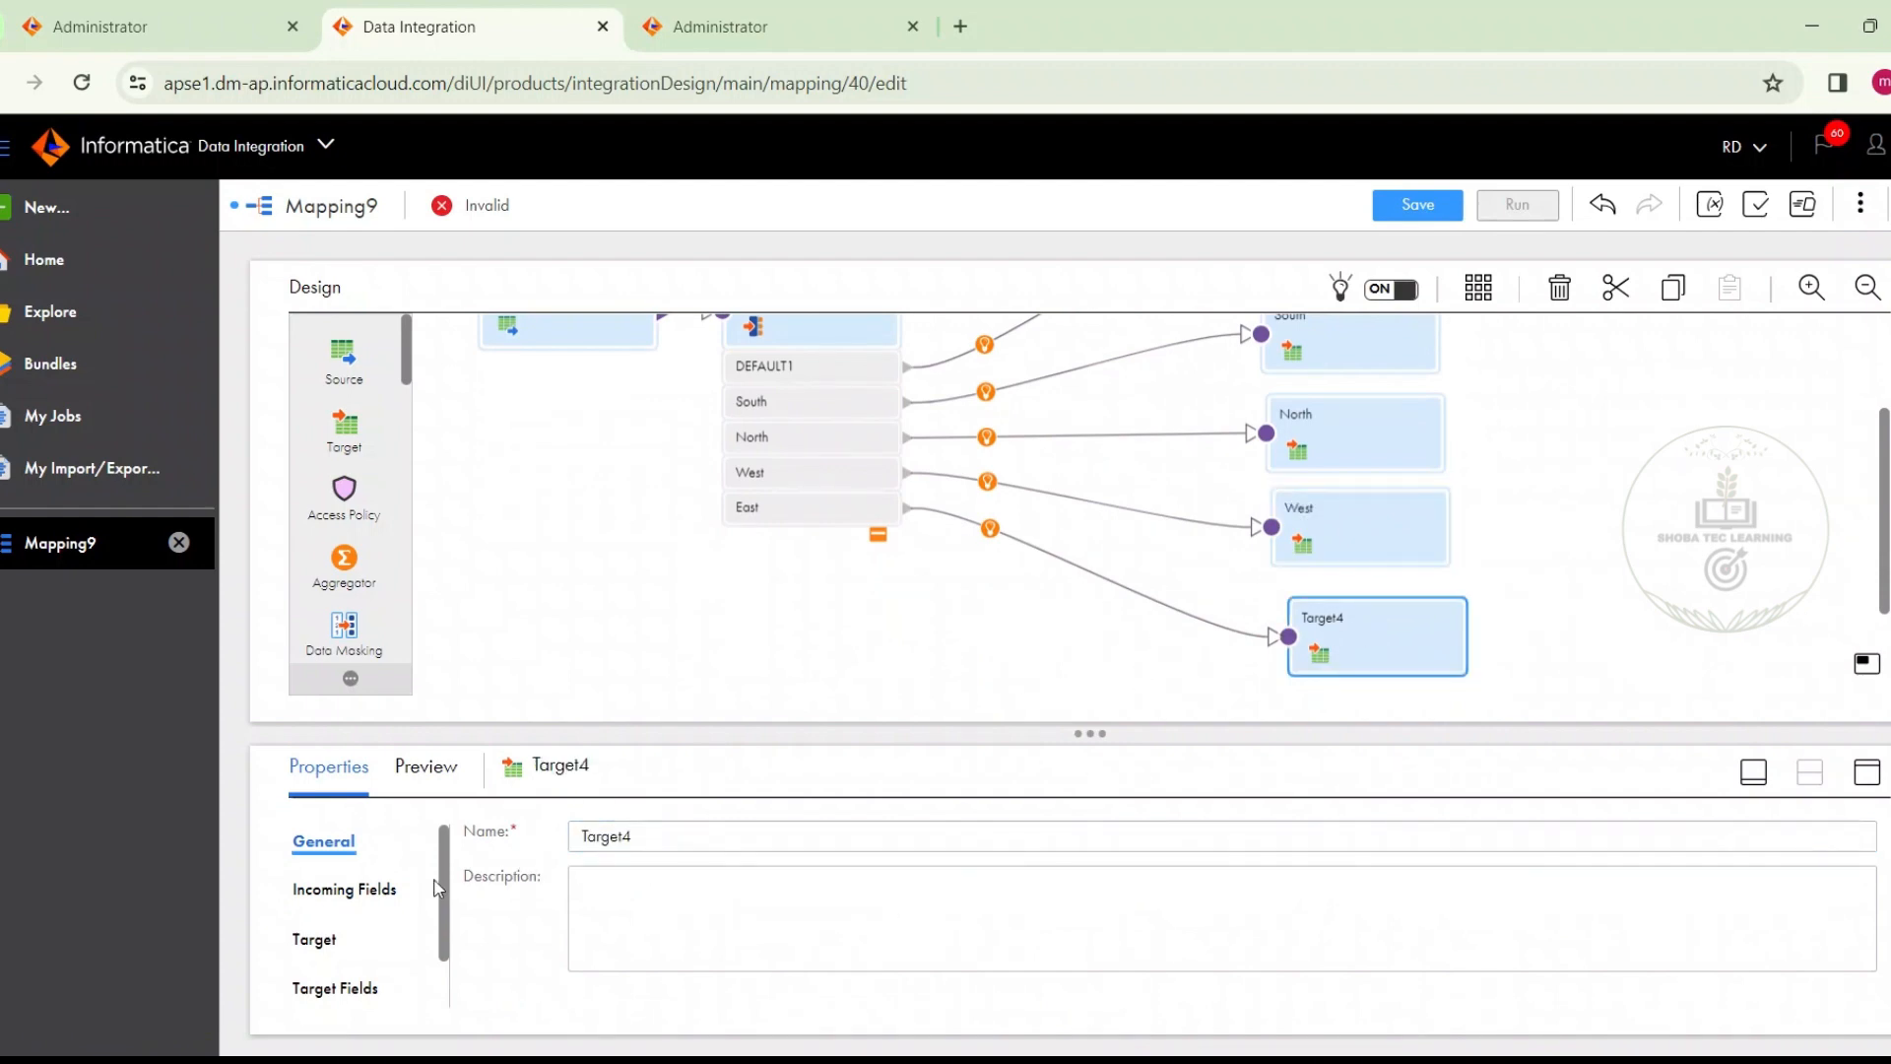
double_click(650, 836)
text(Est)
key(BackSpace)
key(BackSpace)
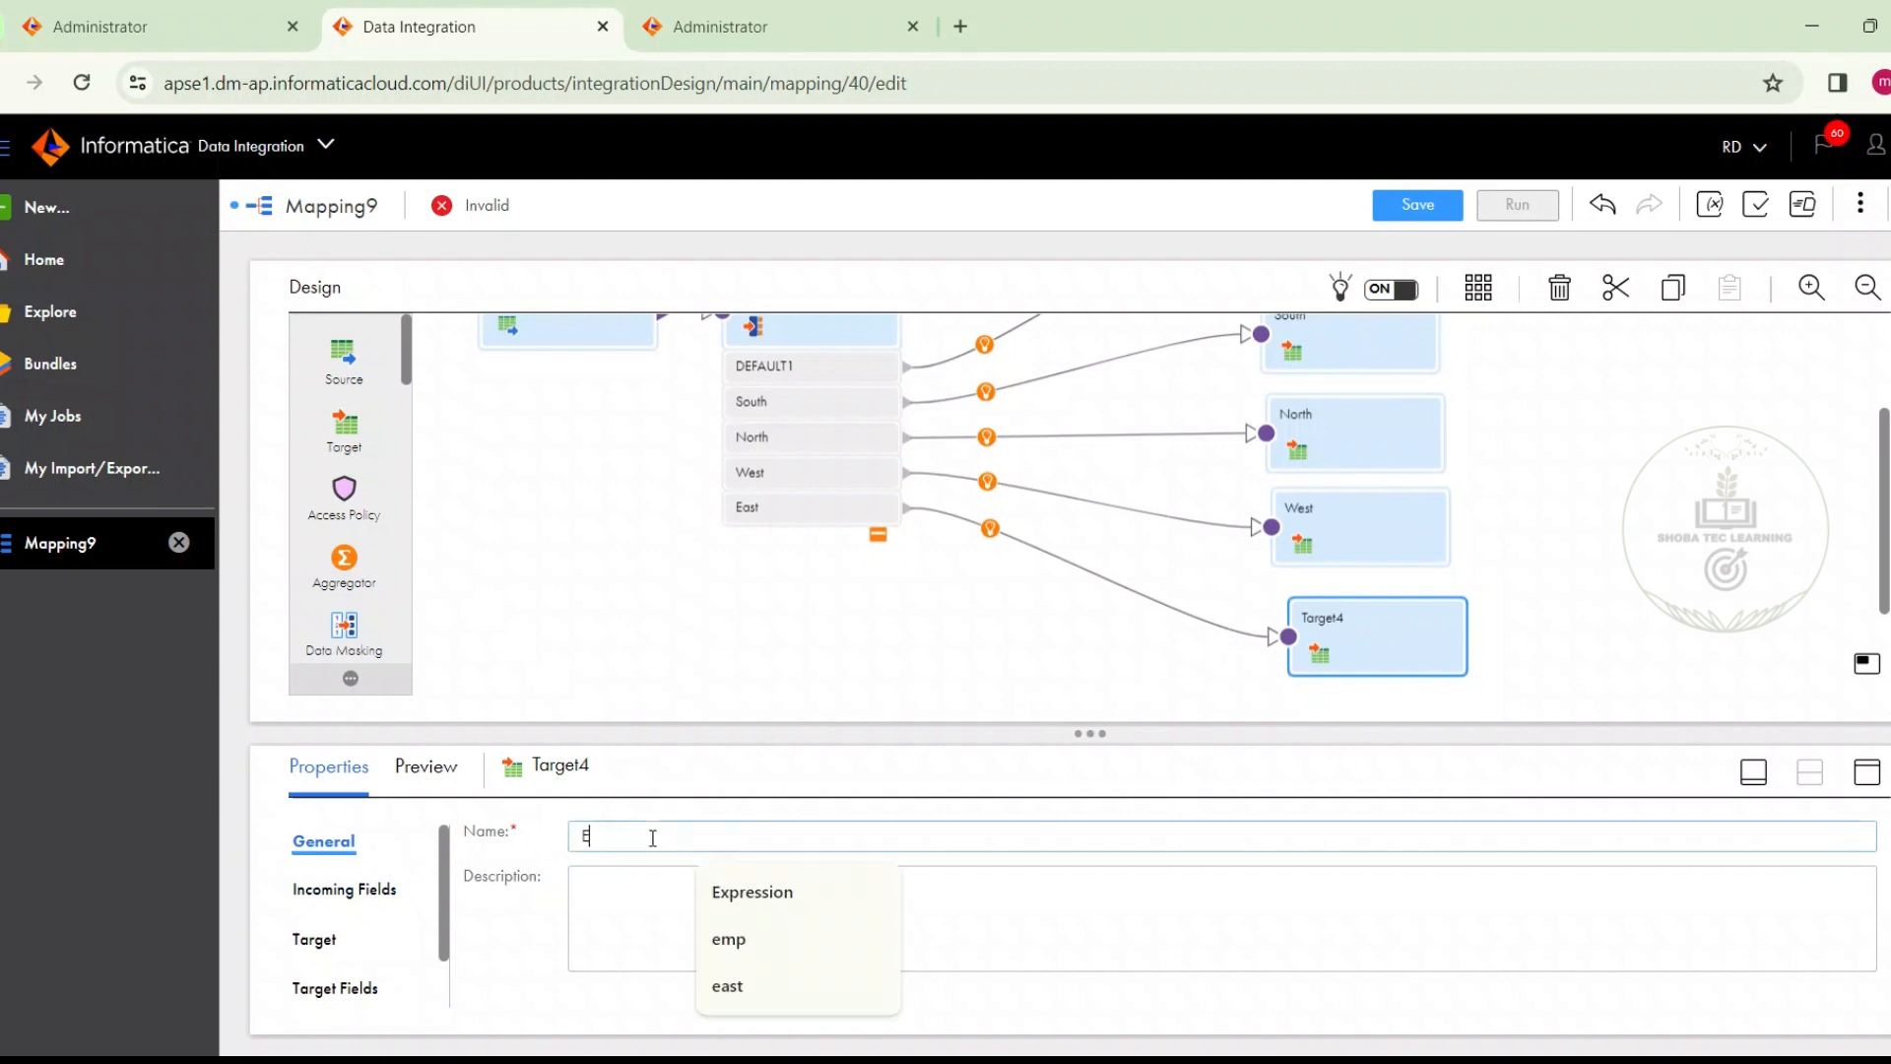
text(ast)
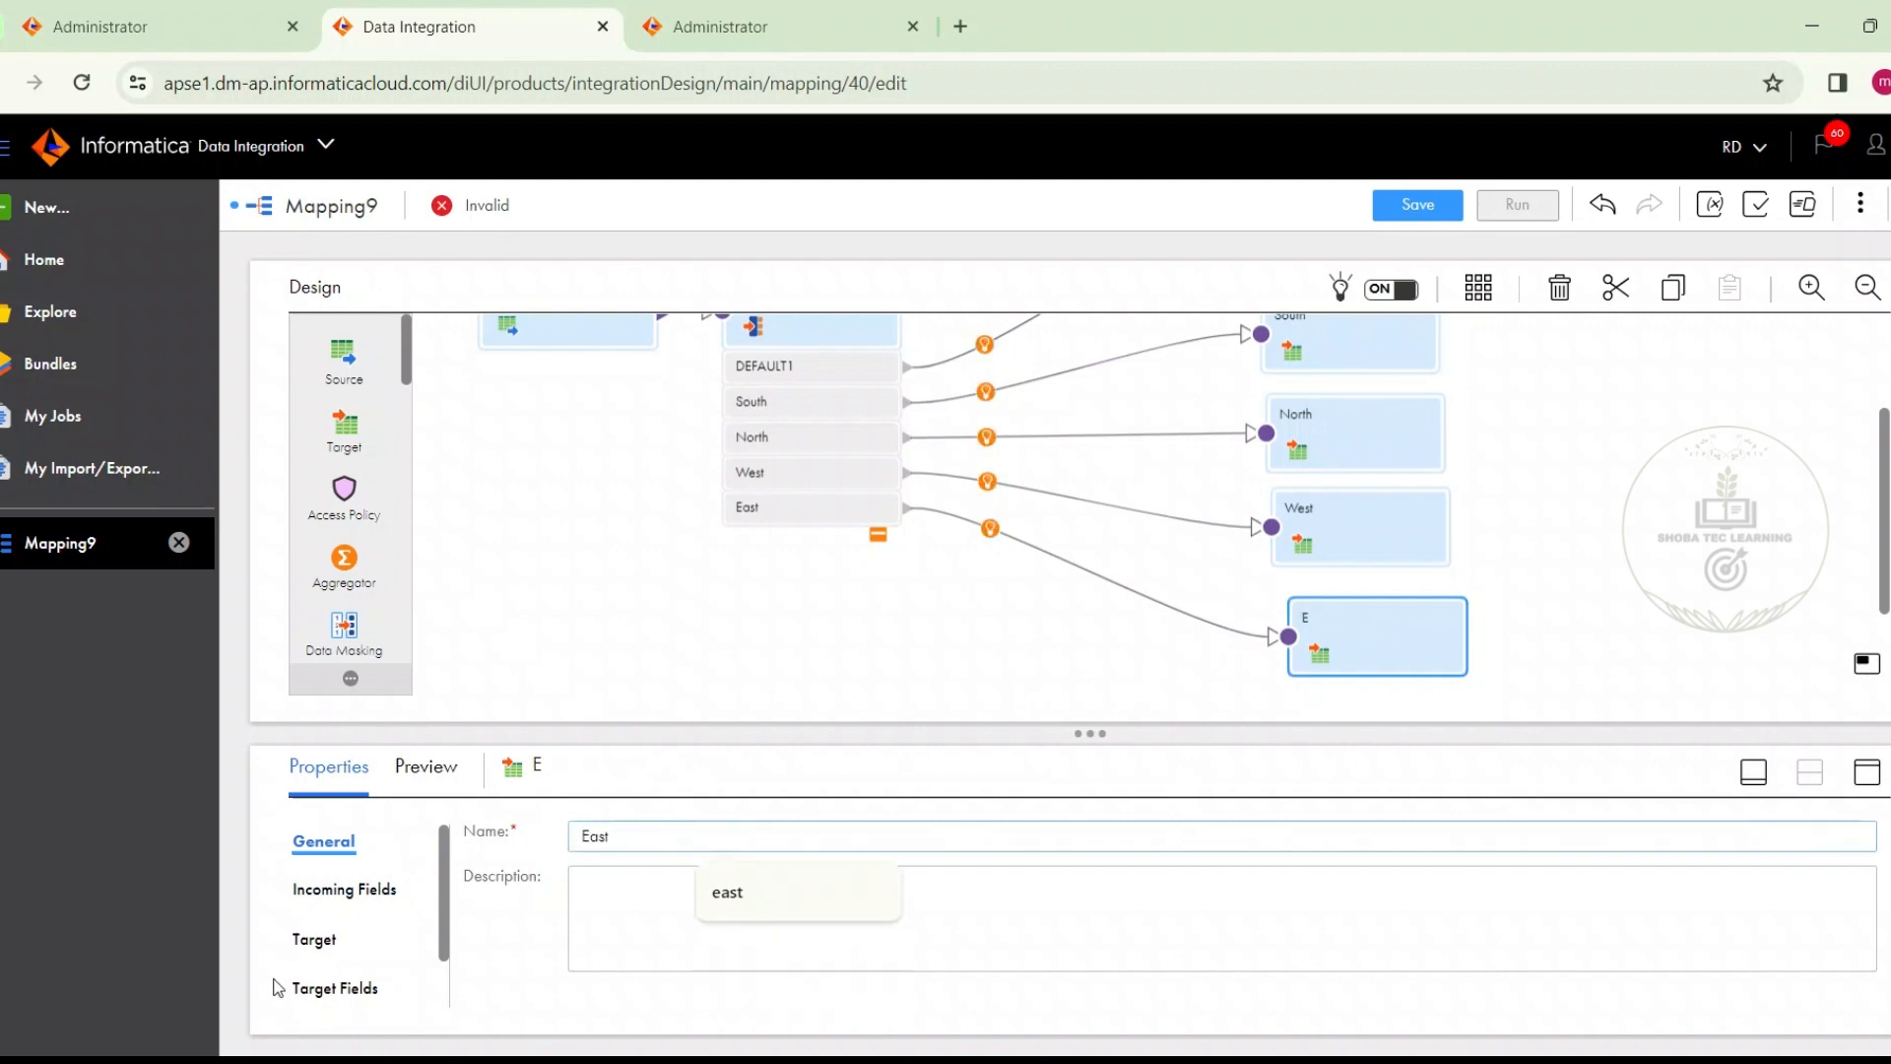
Set the East target's connection to Oracle_tgt (Oracle) and choose the existing T_EMP_EAST table as its object
click(315, 940)
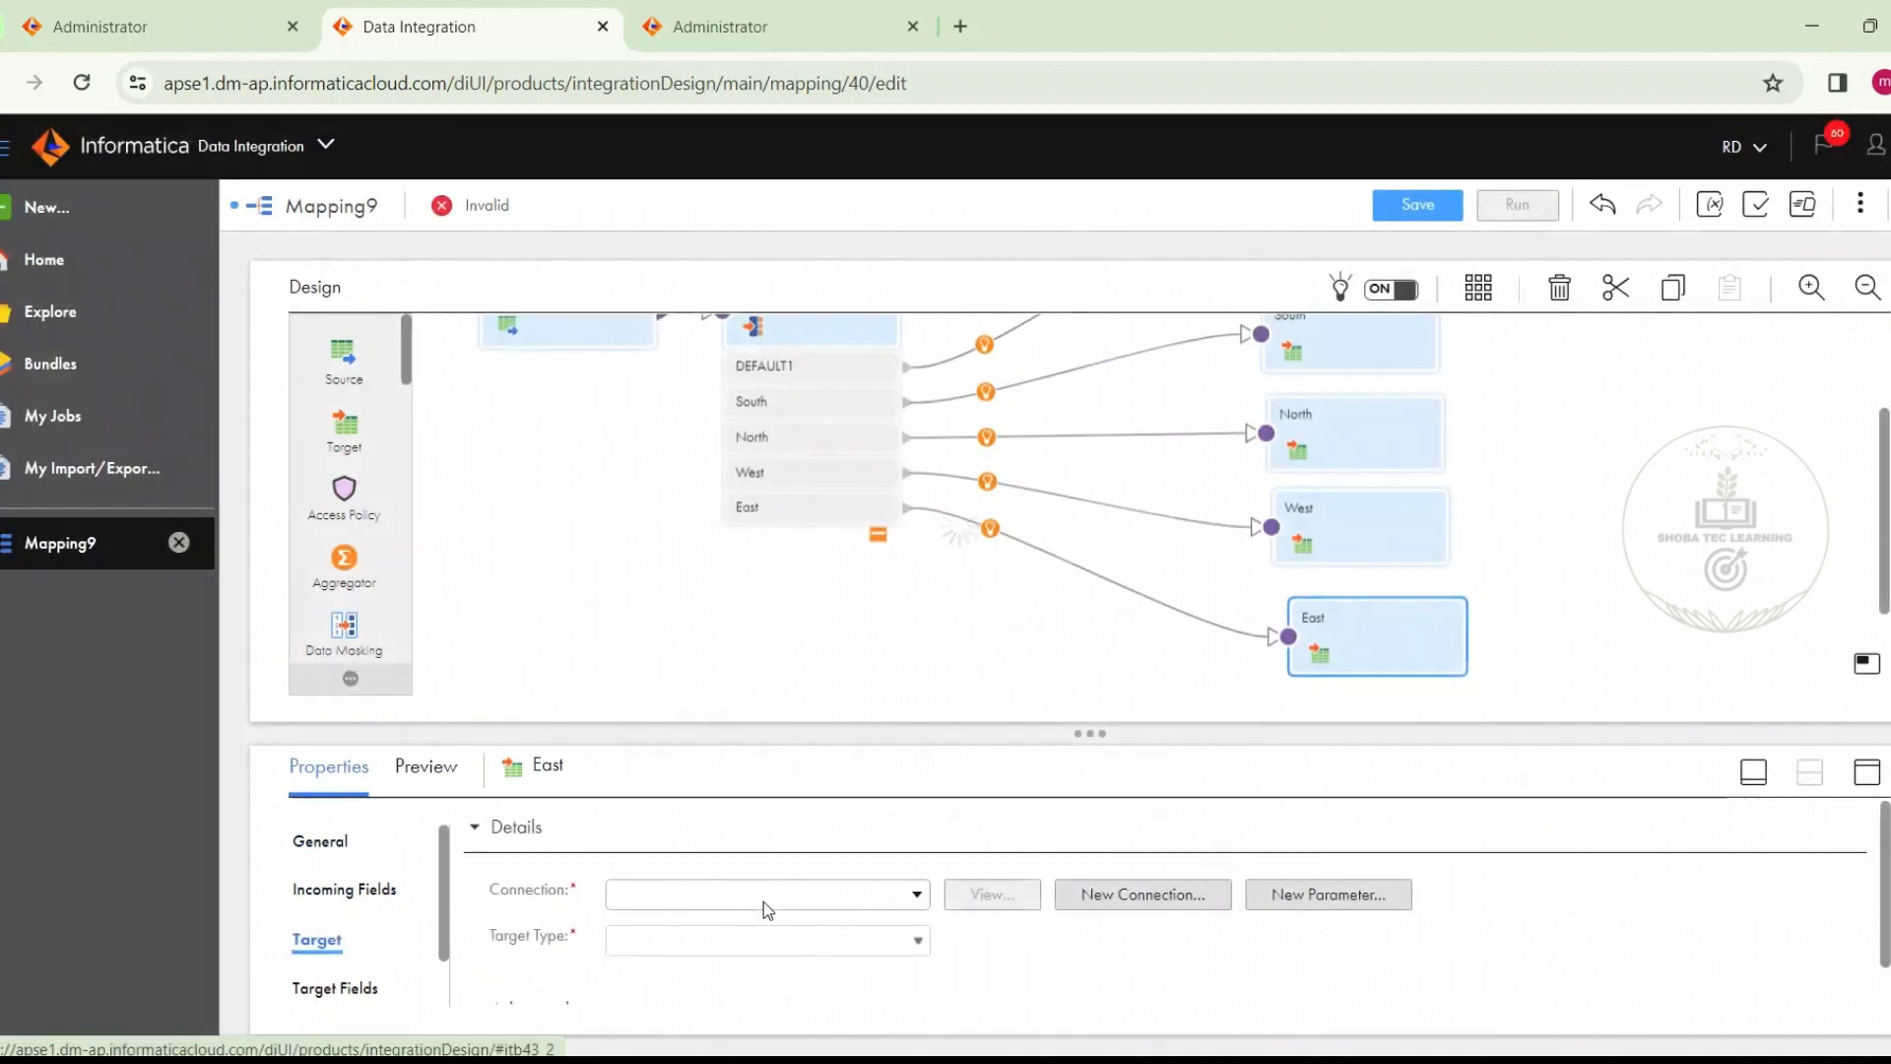
click(764, 901)
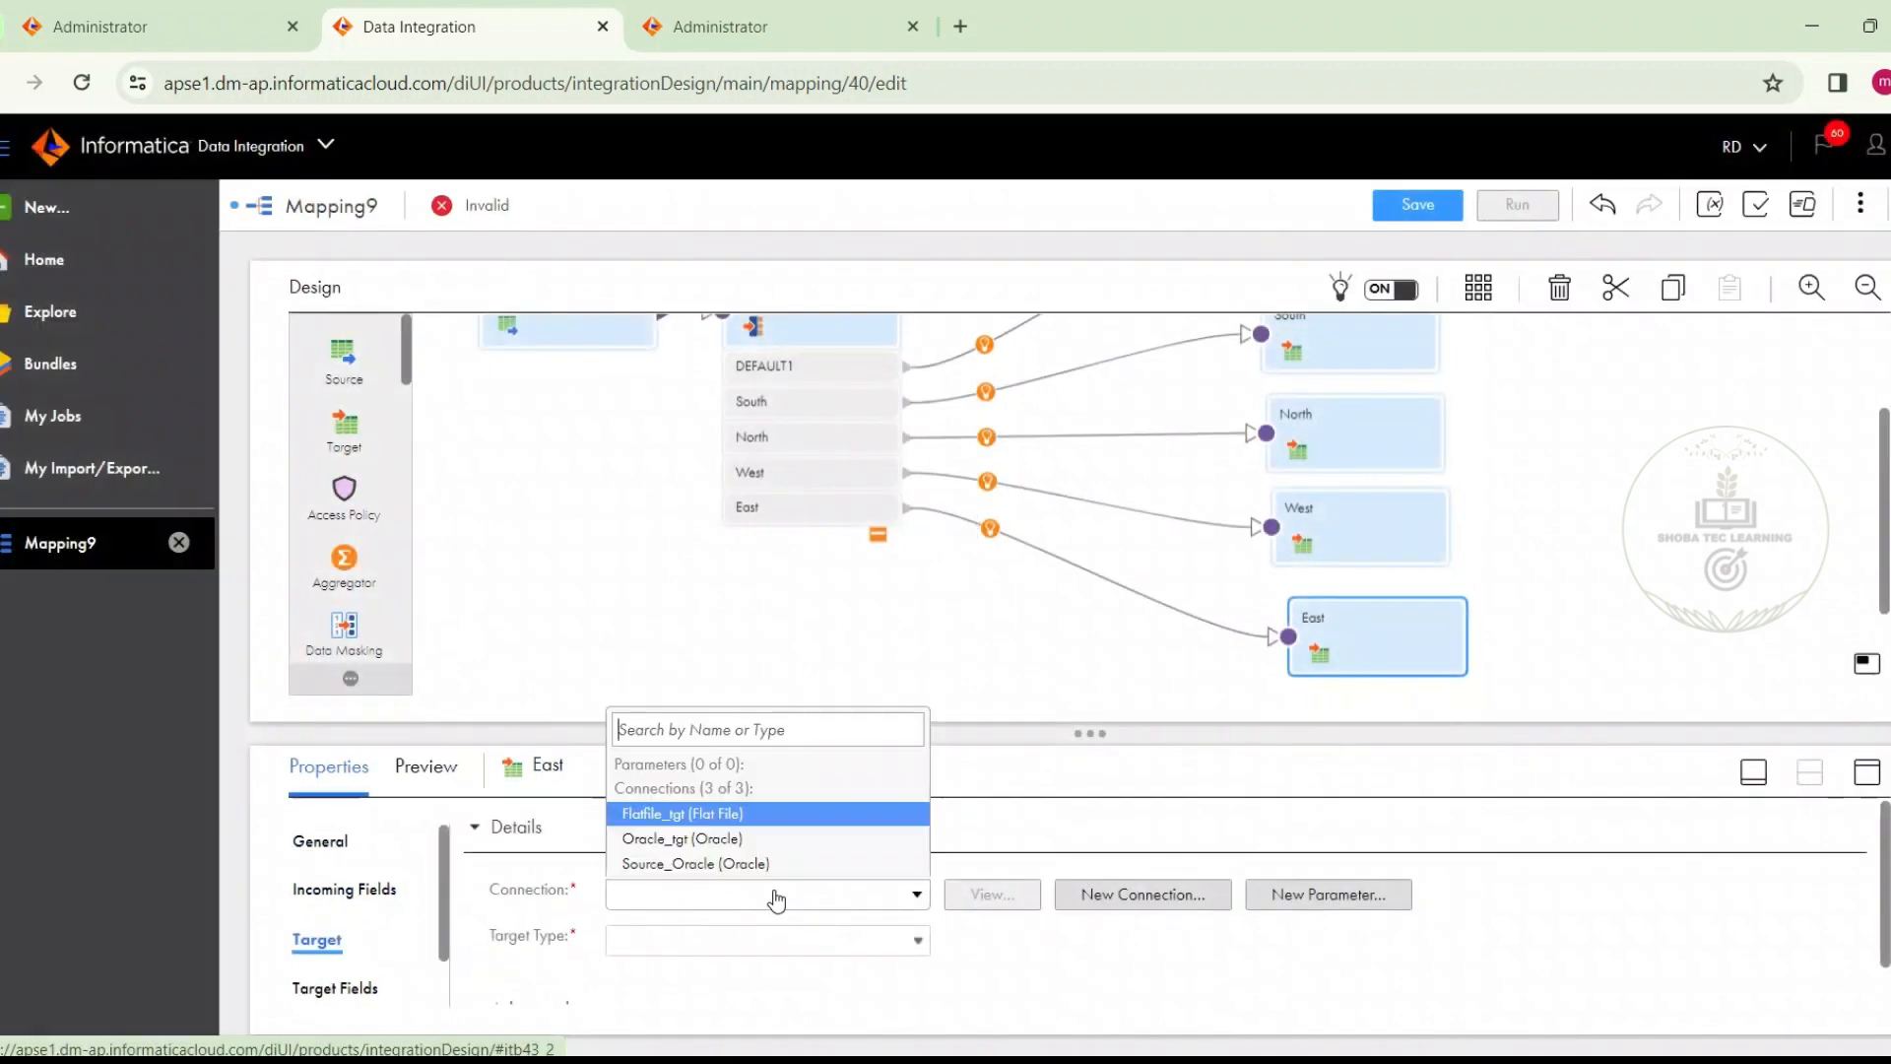
click(764, 839)
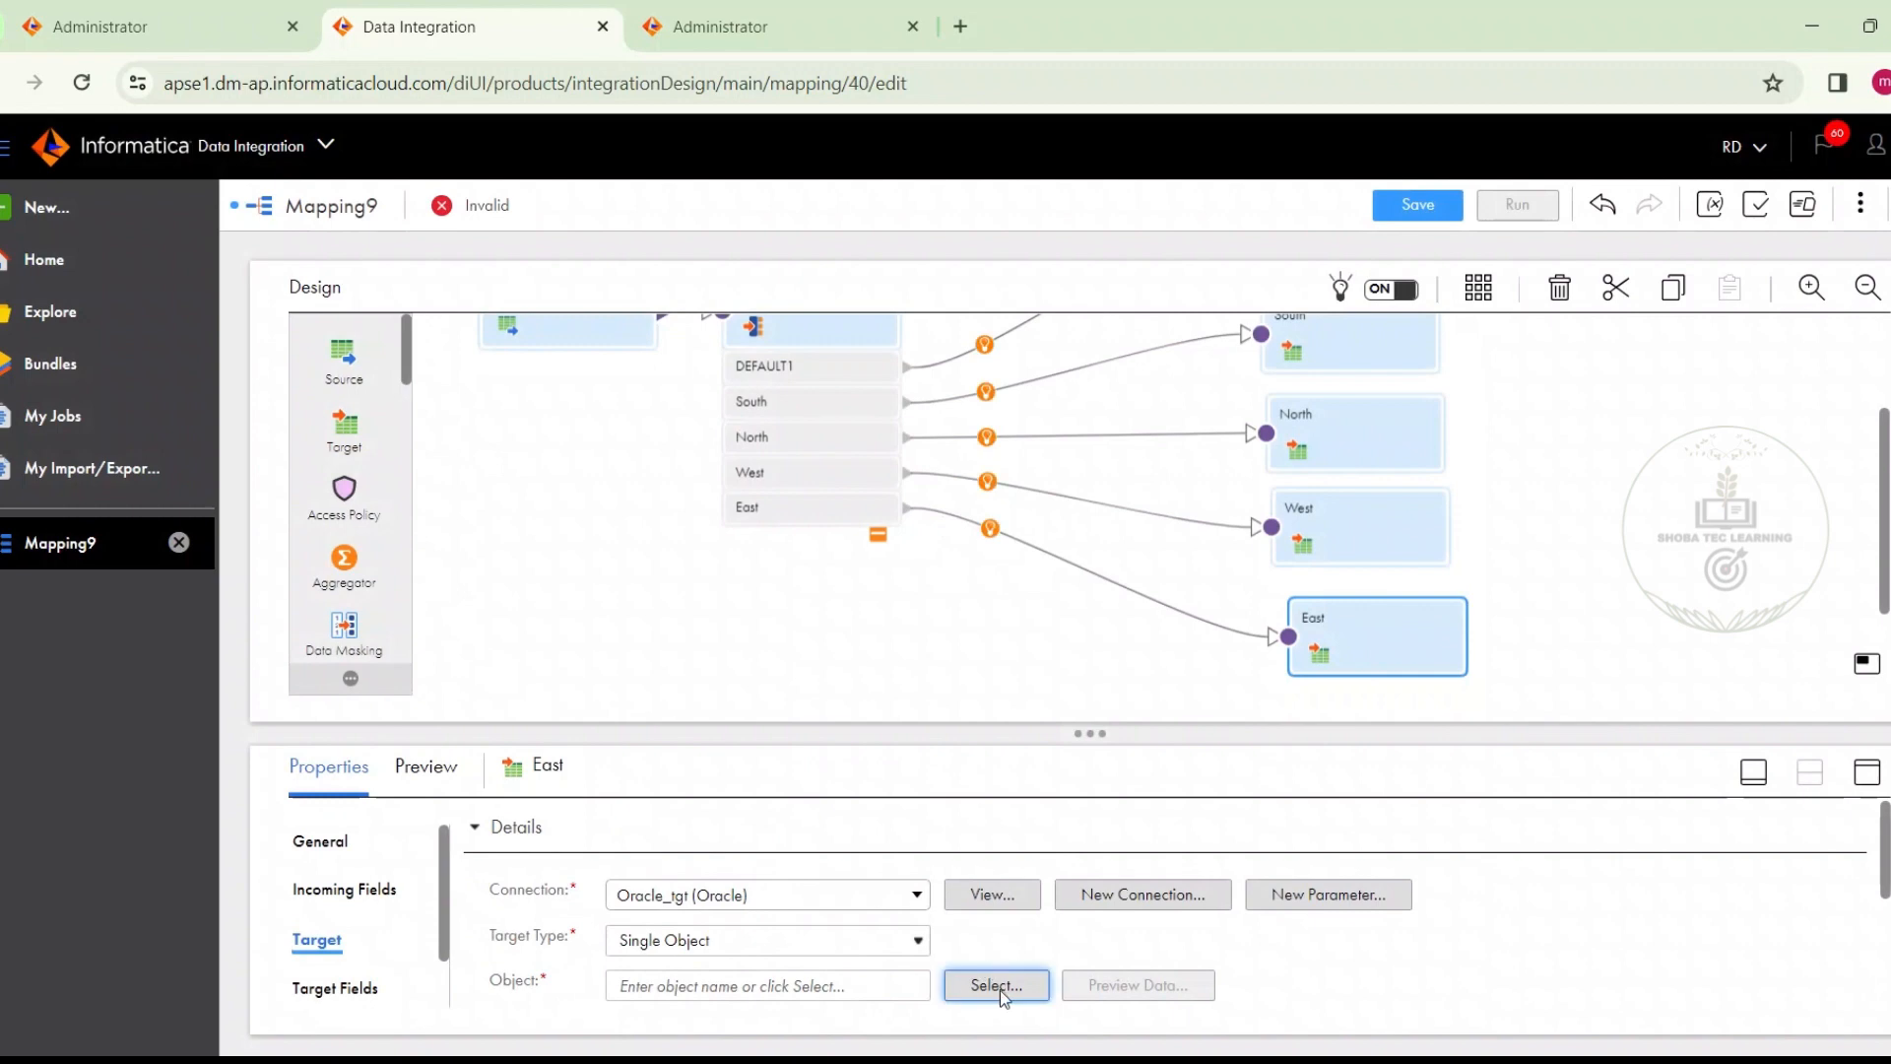
click(998, 986)
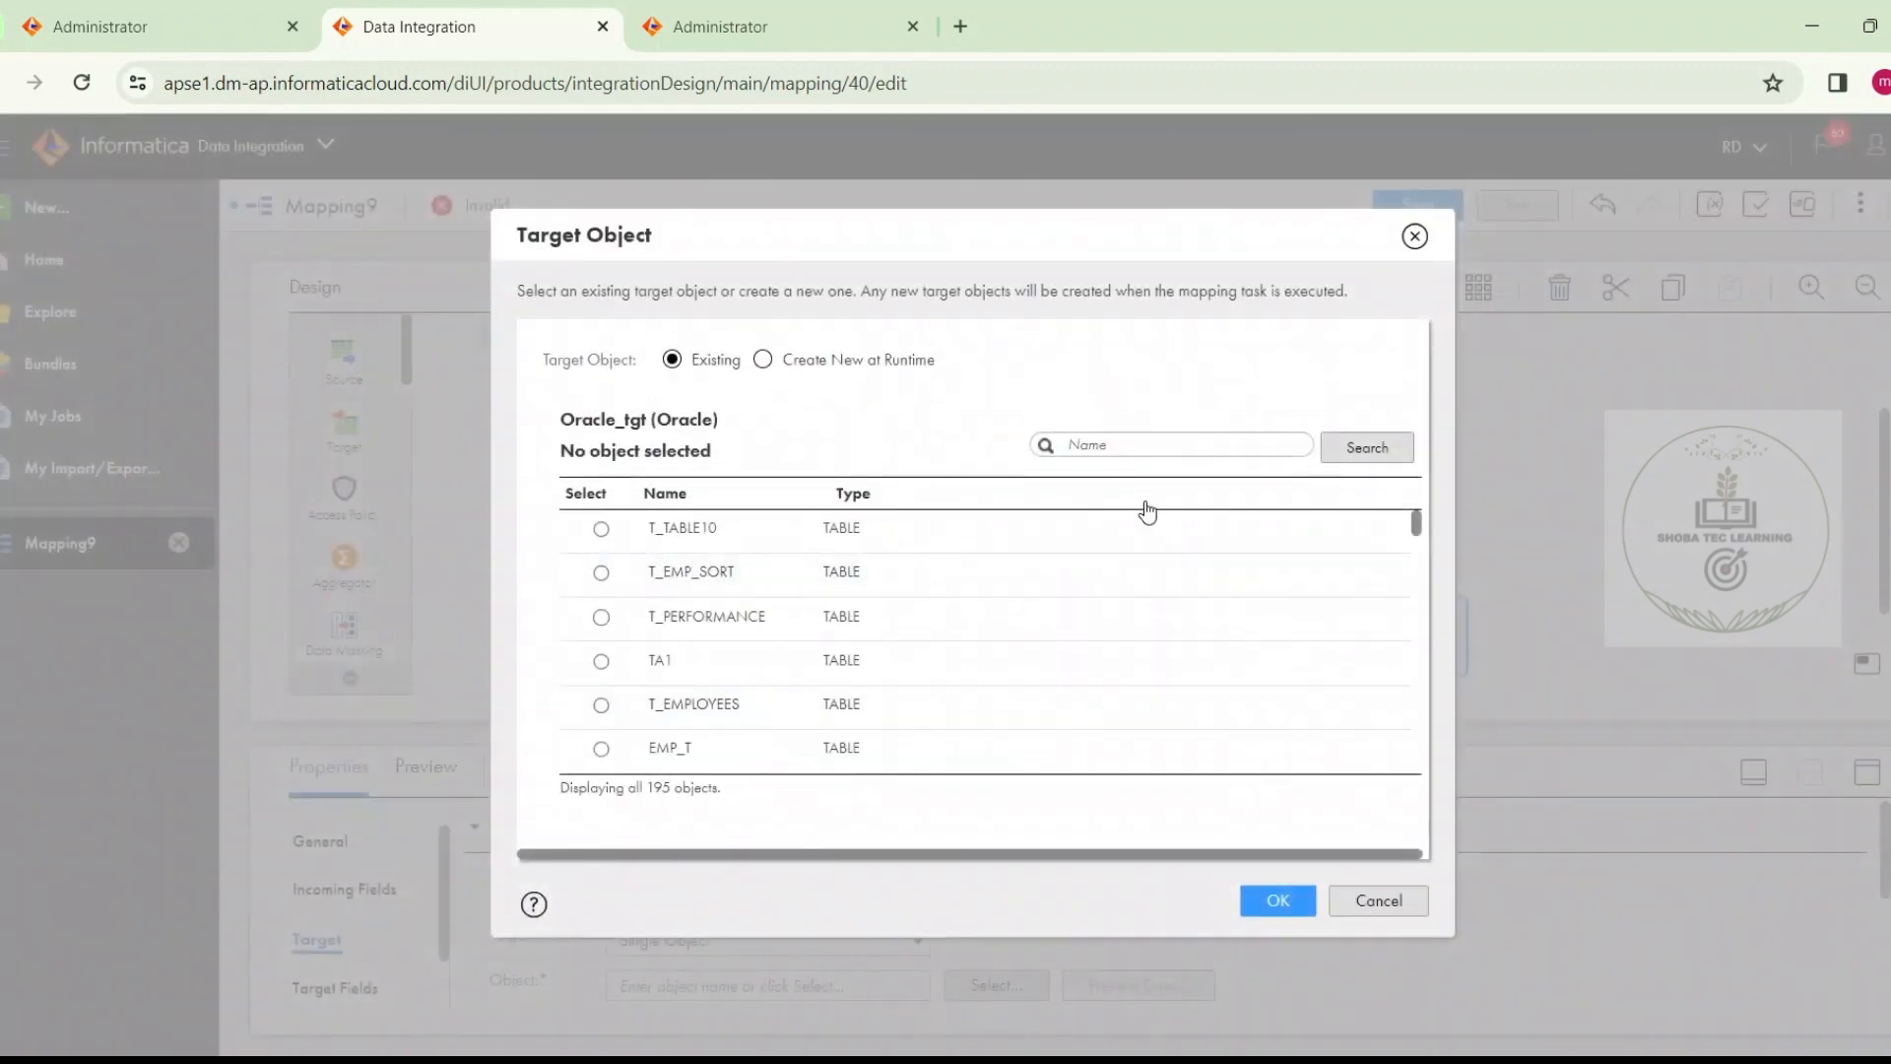
click(1143, 448)
text(t_emp_east)
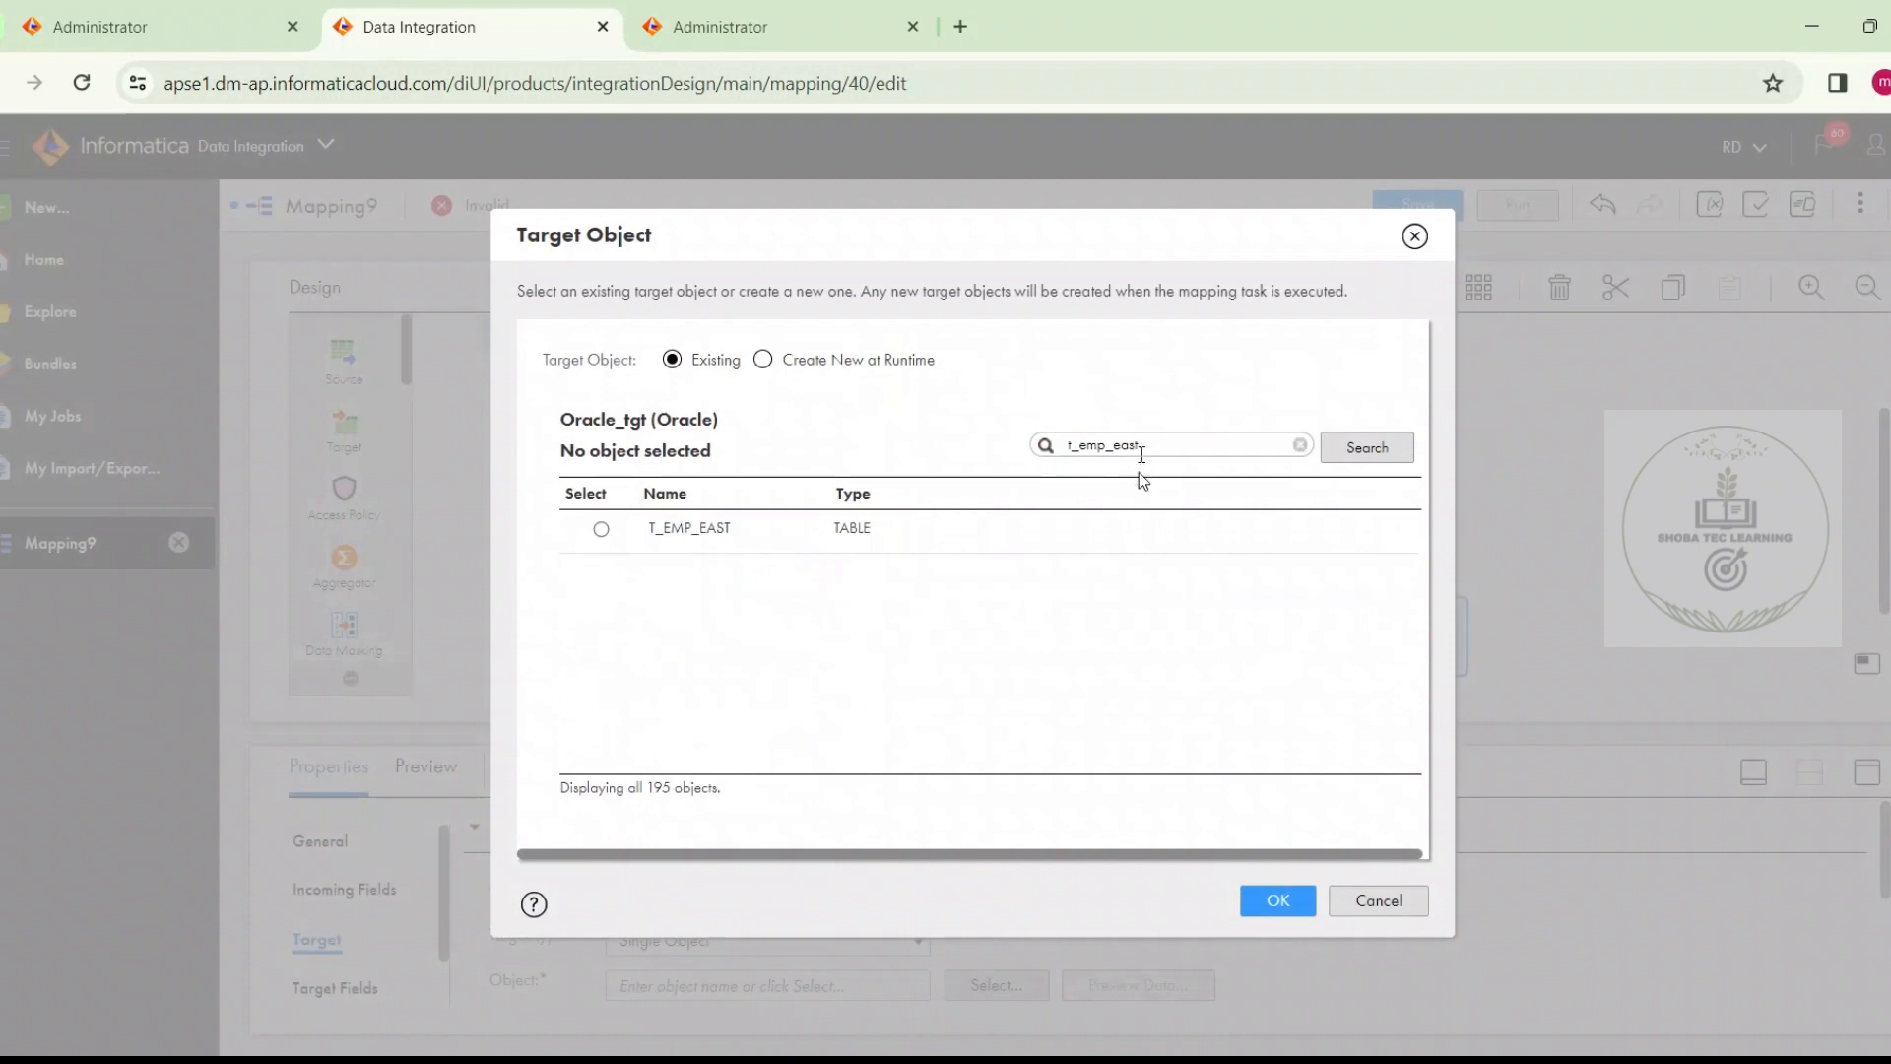
click(1121, 522)
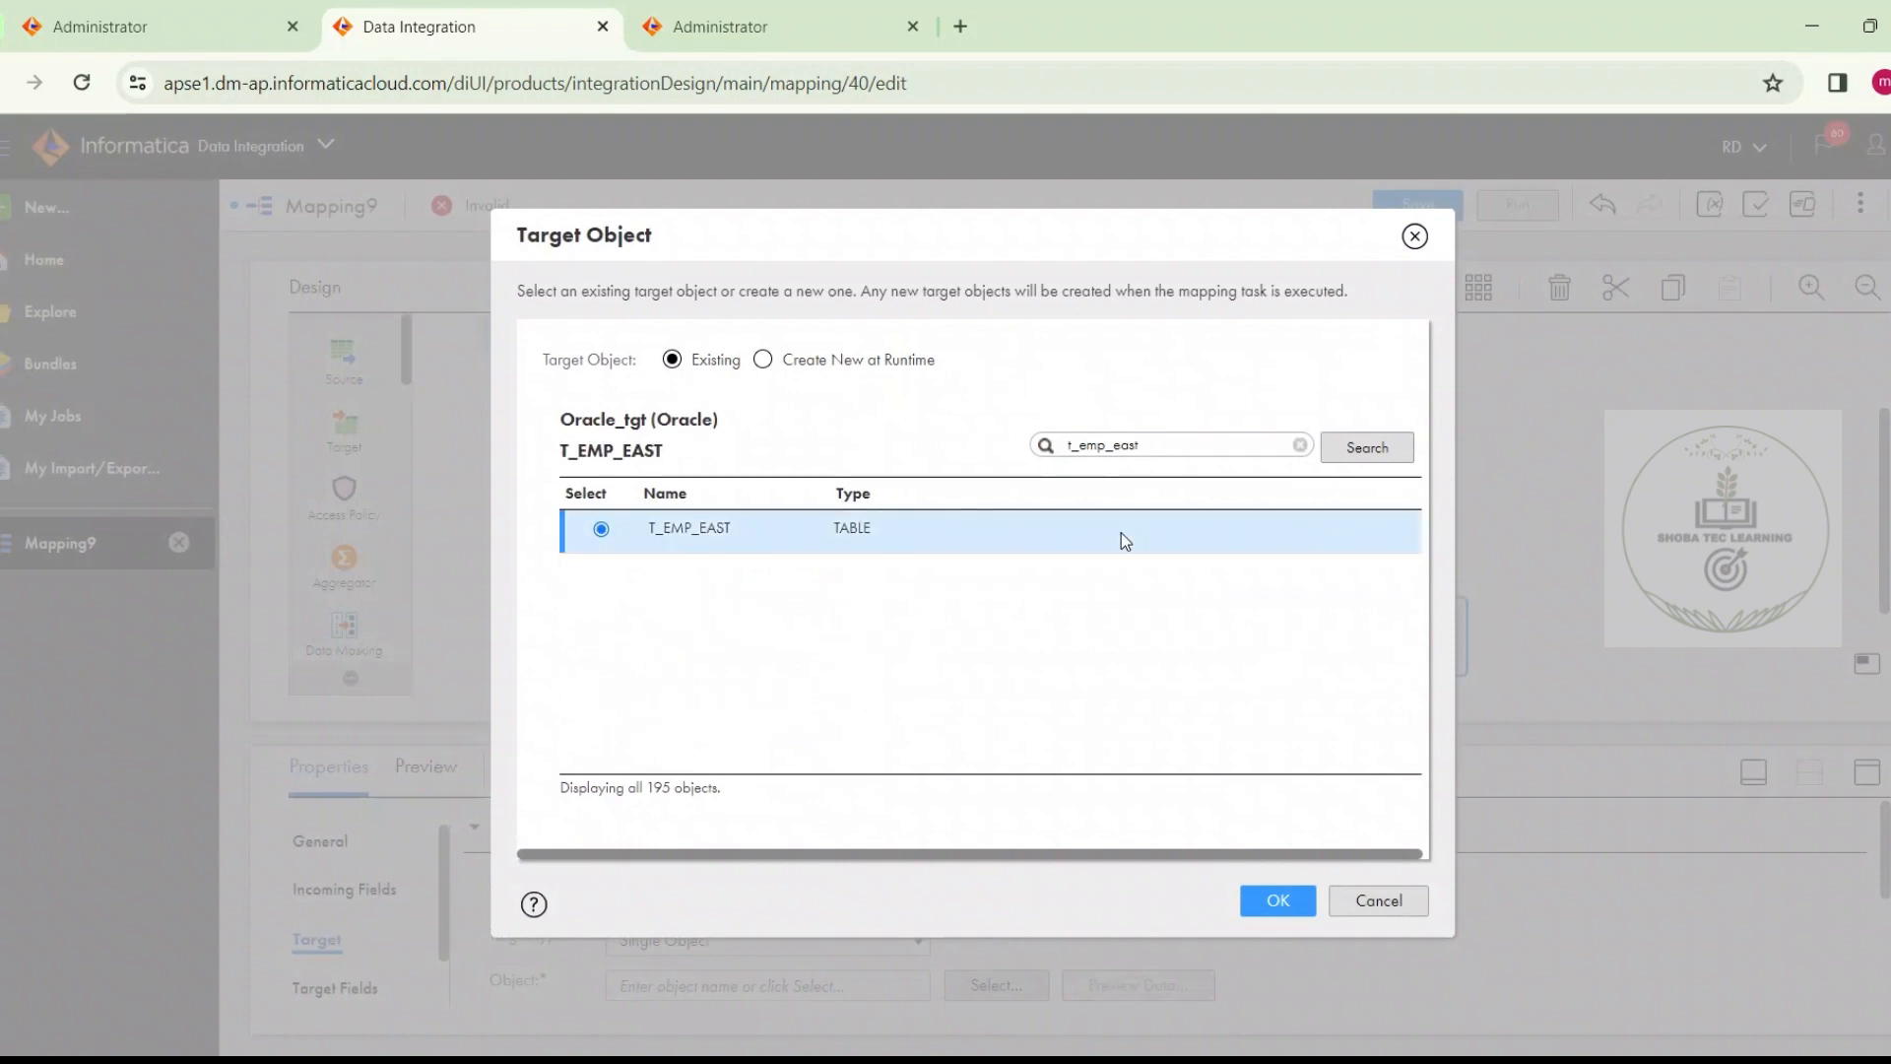
click(1277, 899)
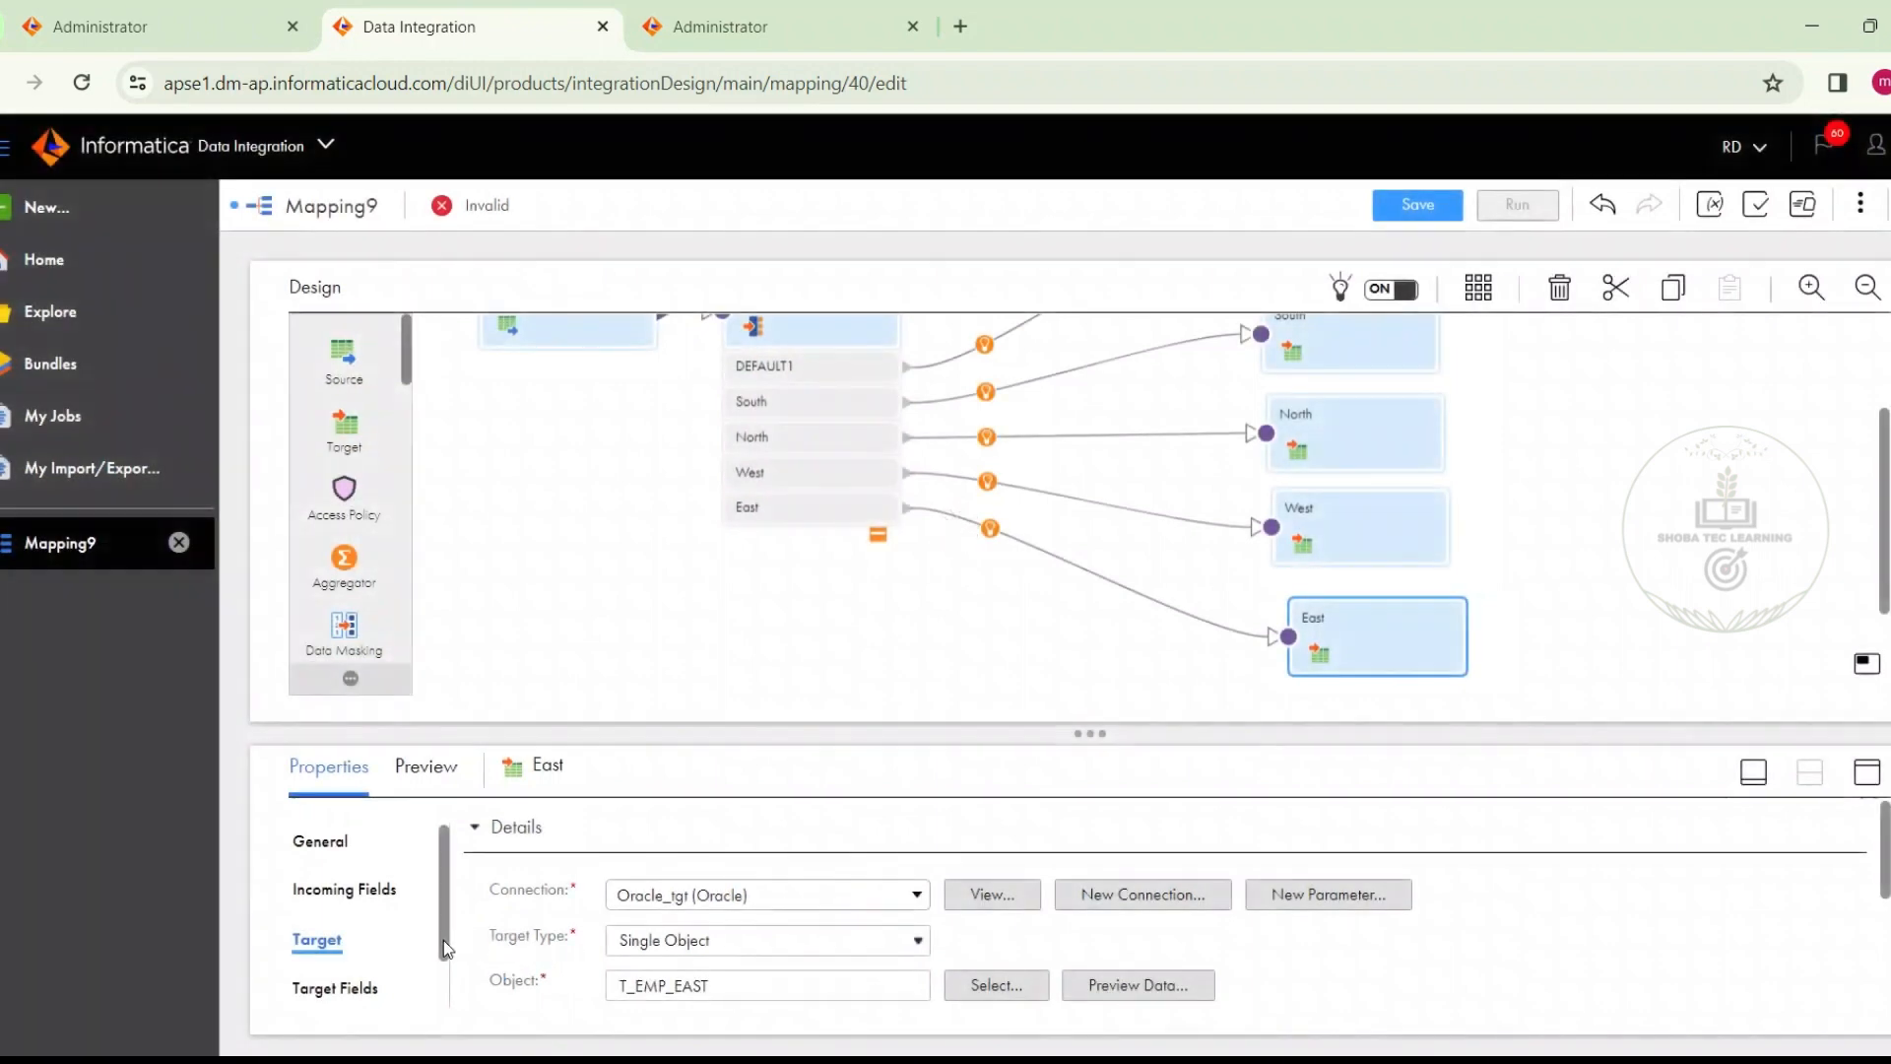
Set the East target's field map option to Automatic and save the mapping as m_region_wise_emp_data
drag(443, 940, 441, 1006)
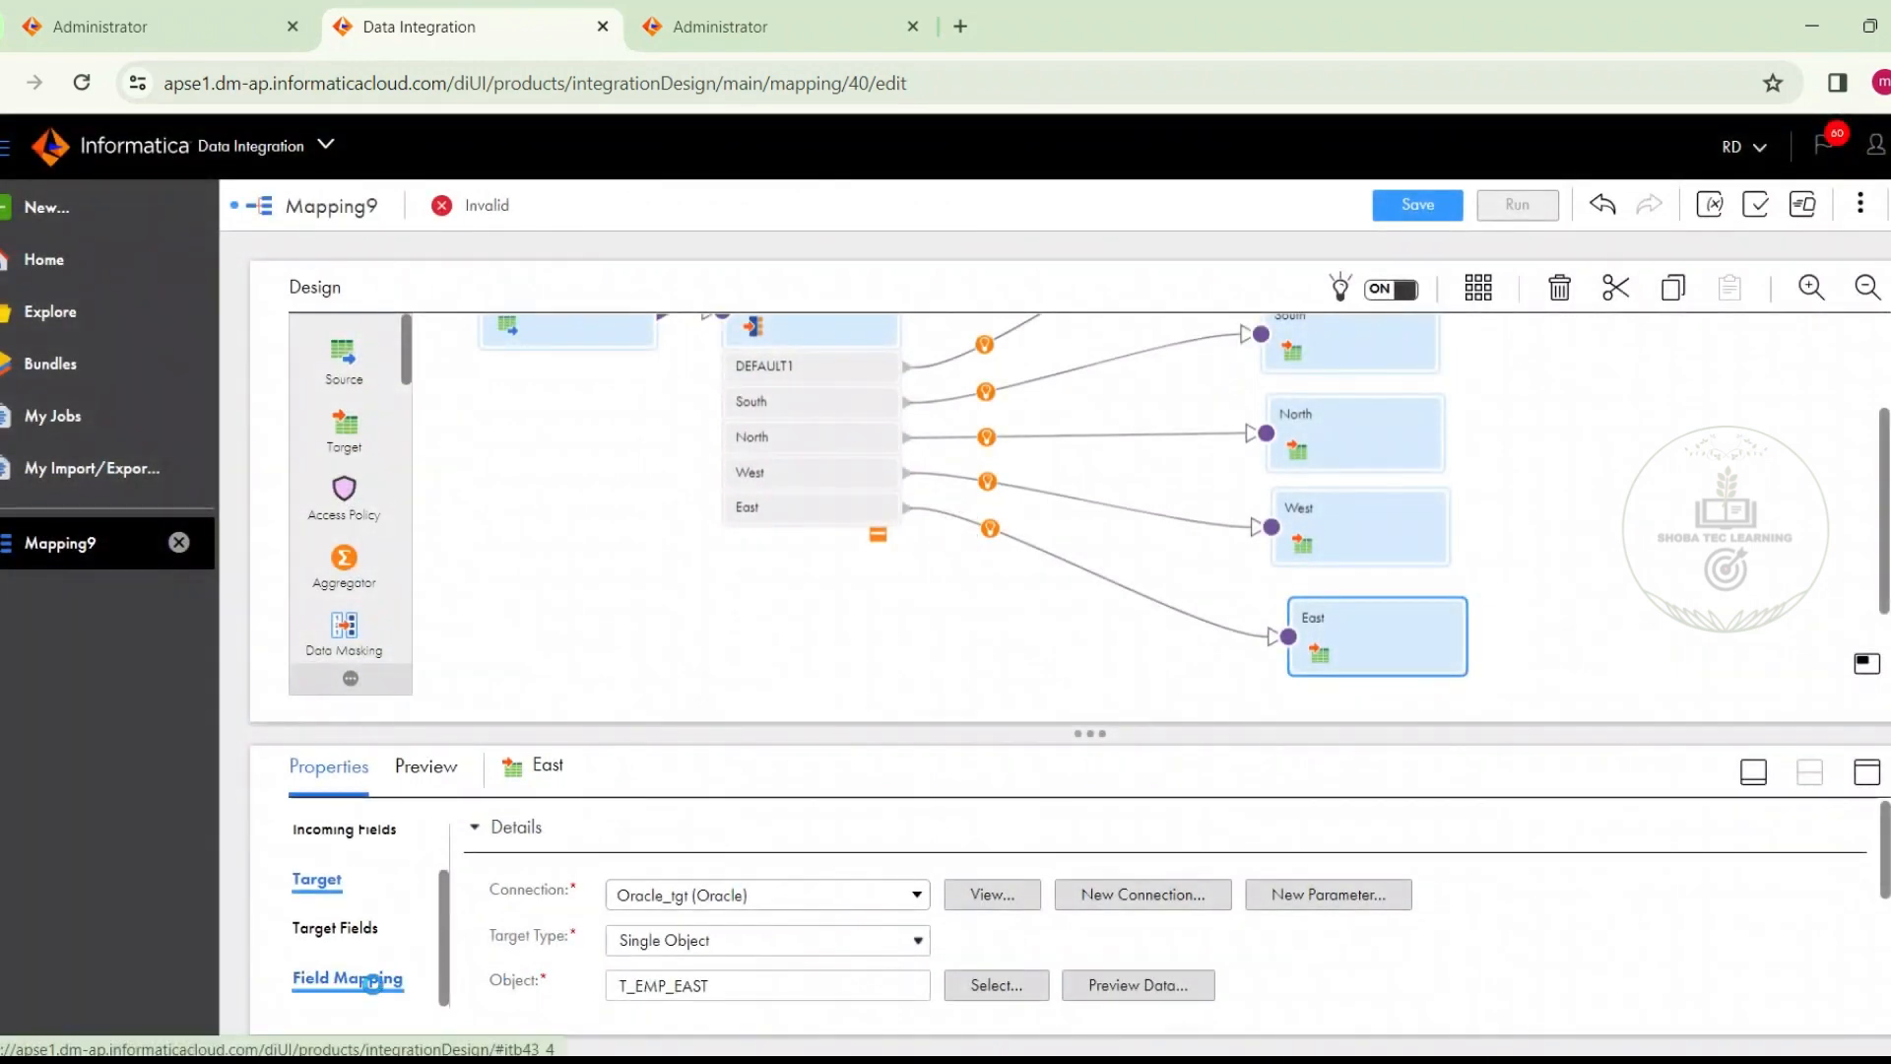
click(690, 836)
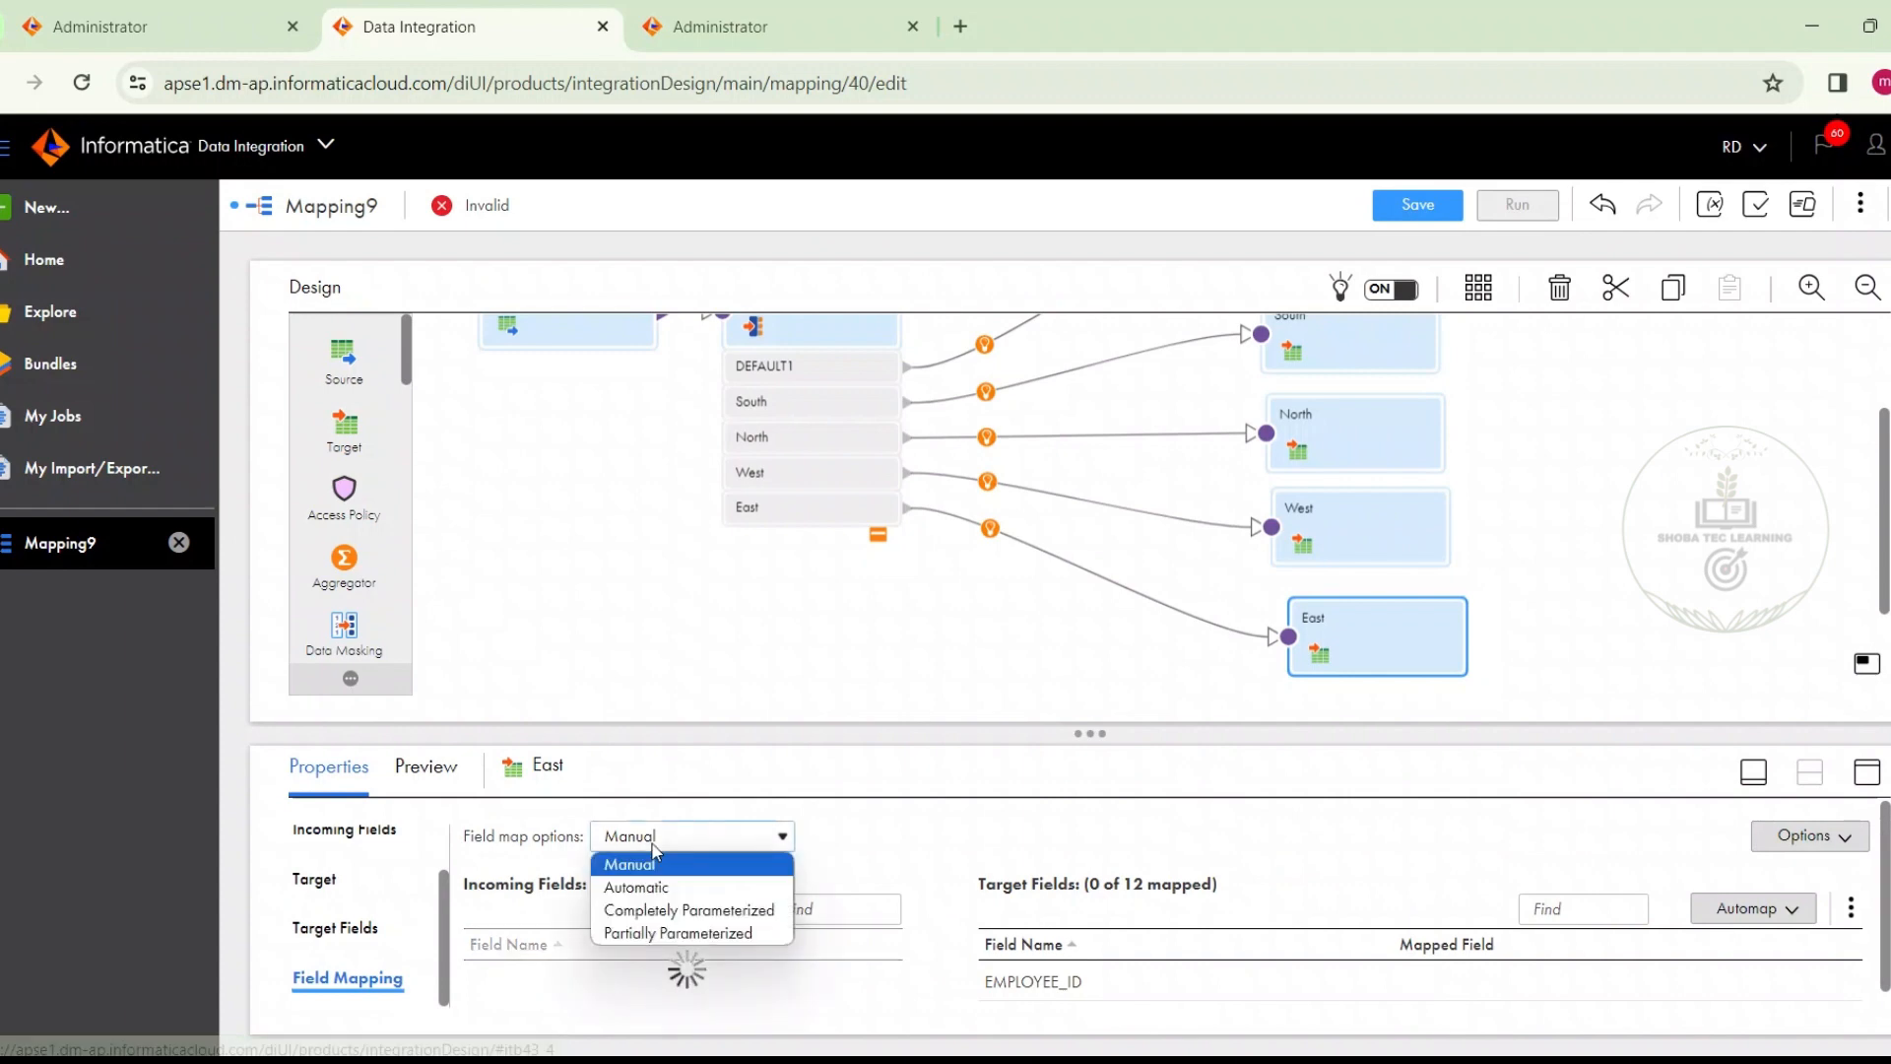
click(663, 888)
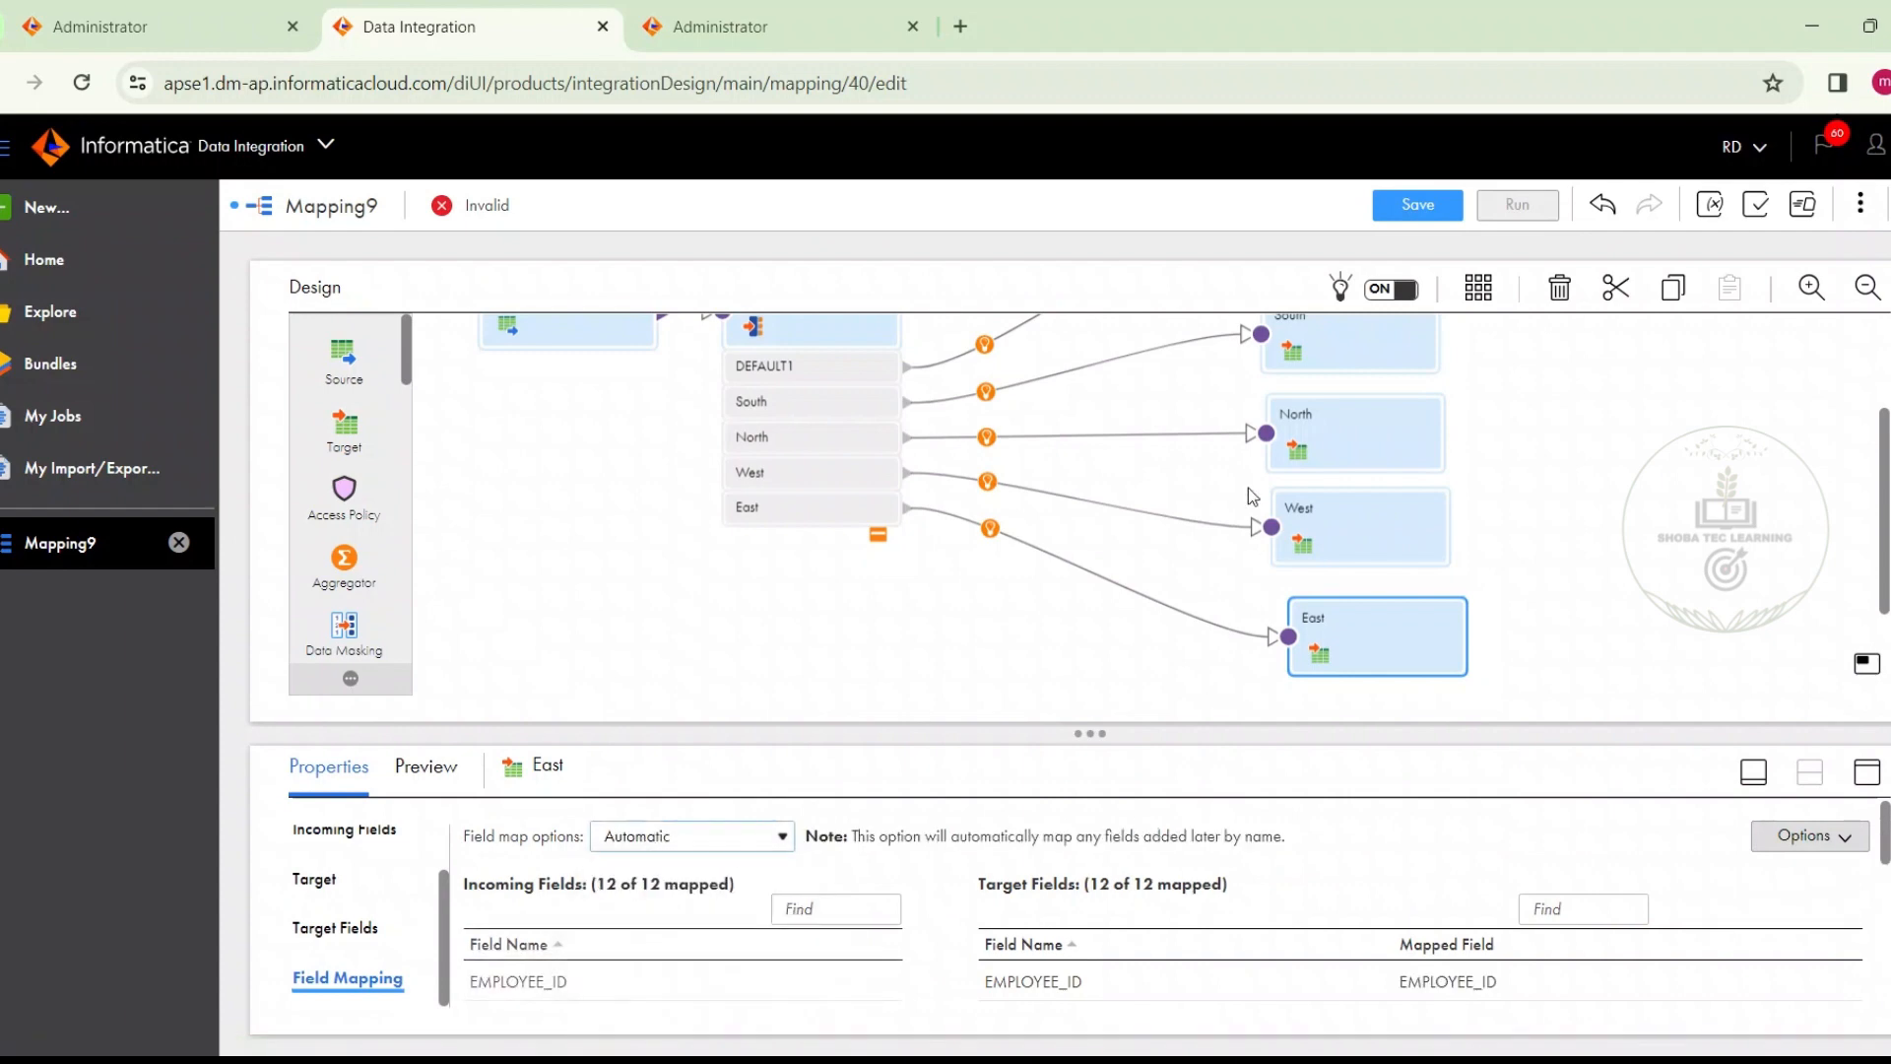
click(1442, 216)
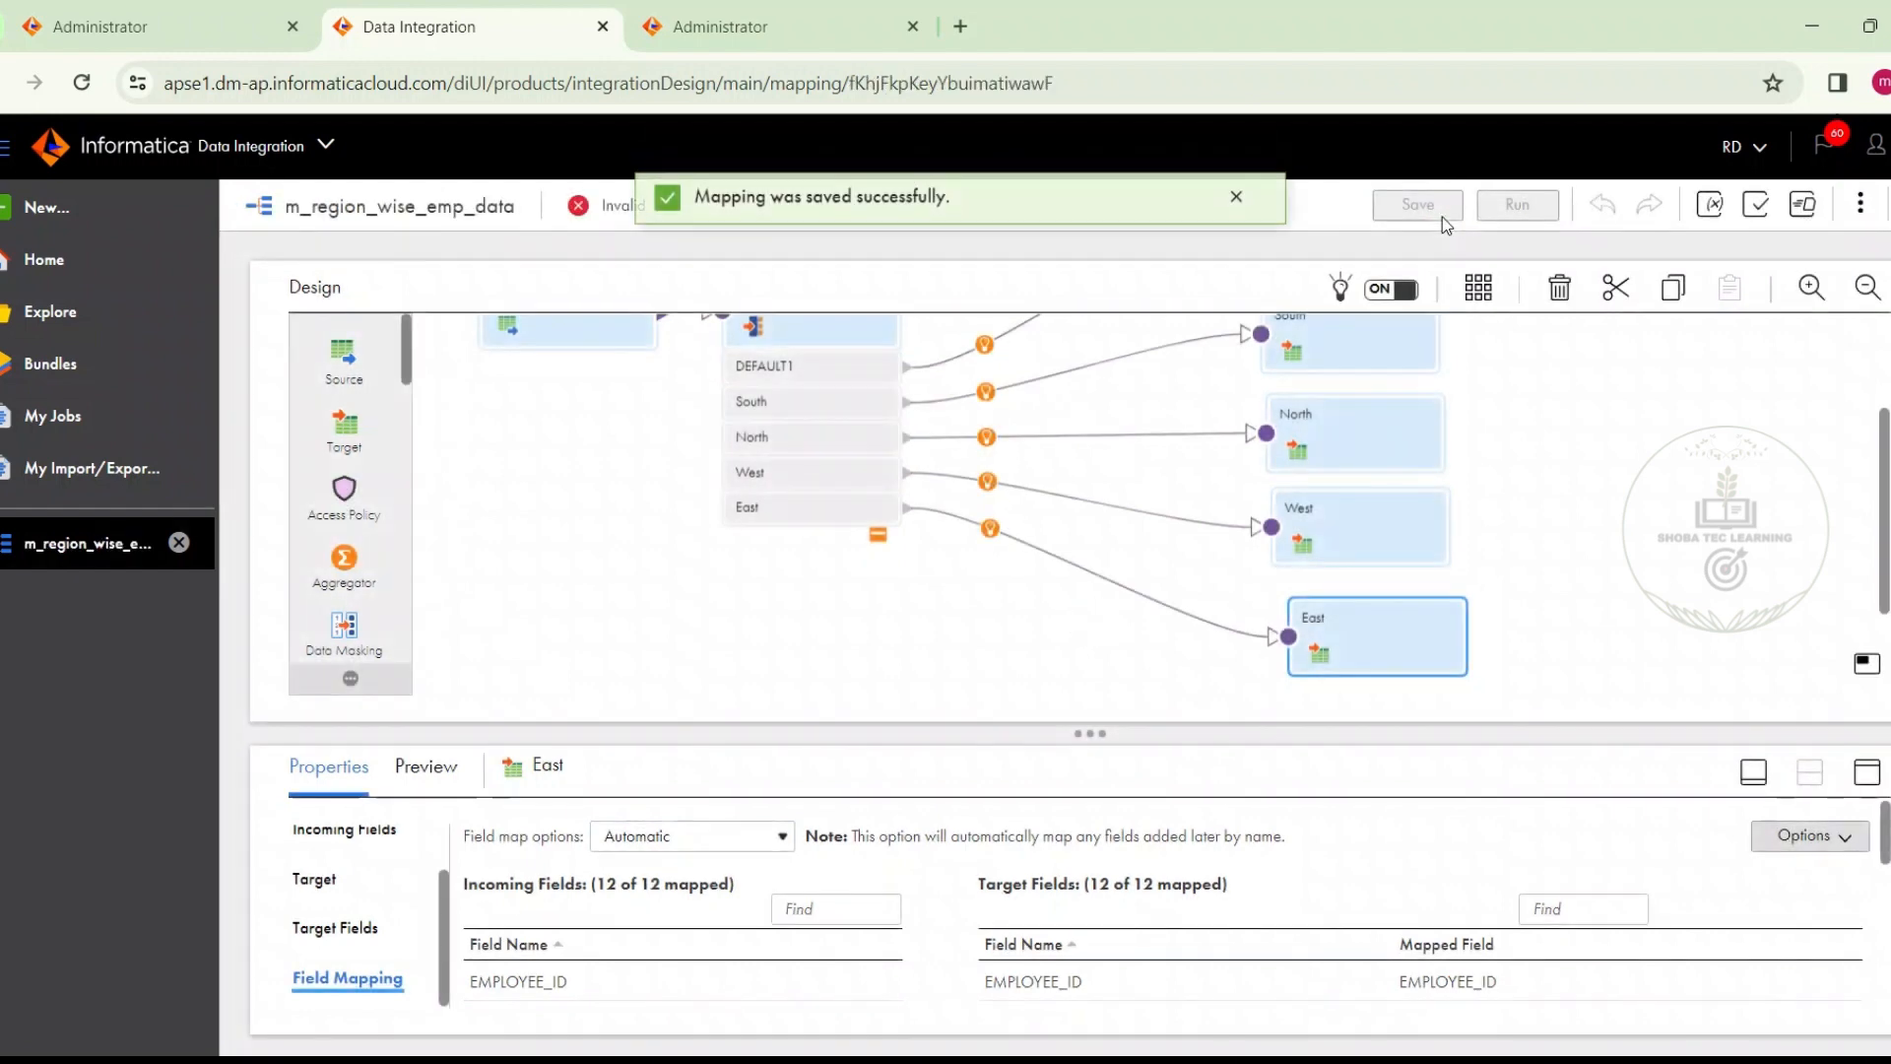
Show the mapping's validation results and expand the error listed for the Region_data router
drag(604, 206, 667, 210)
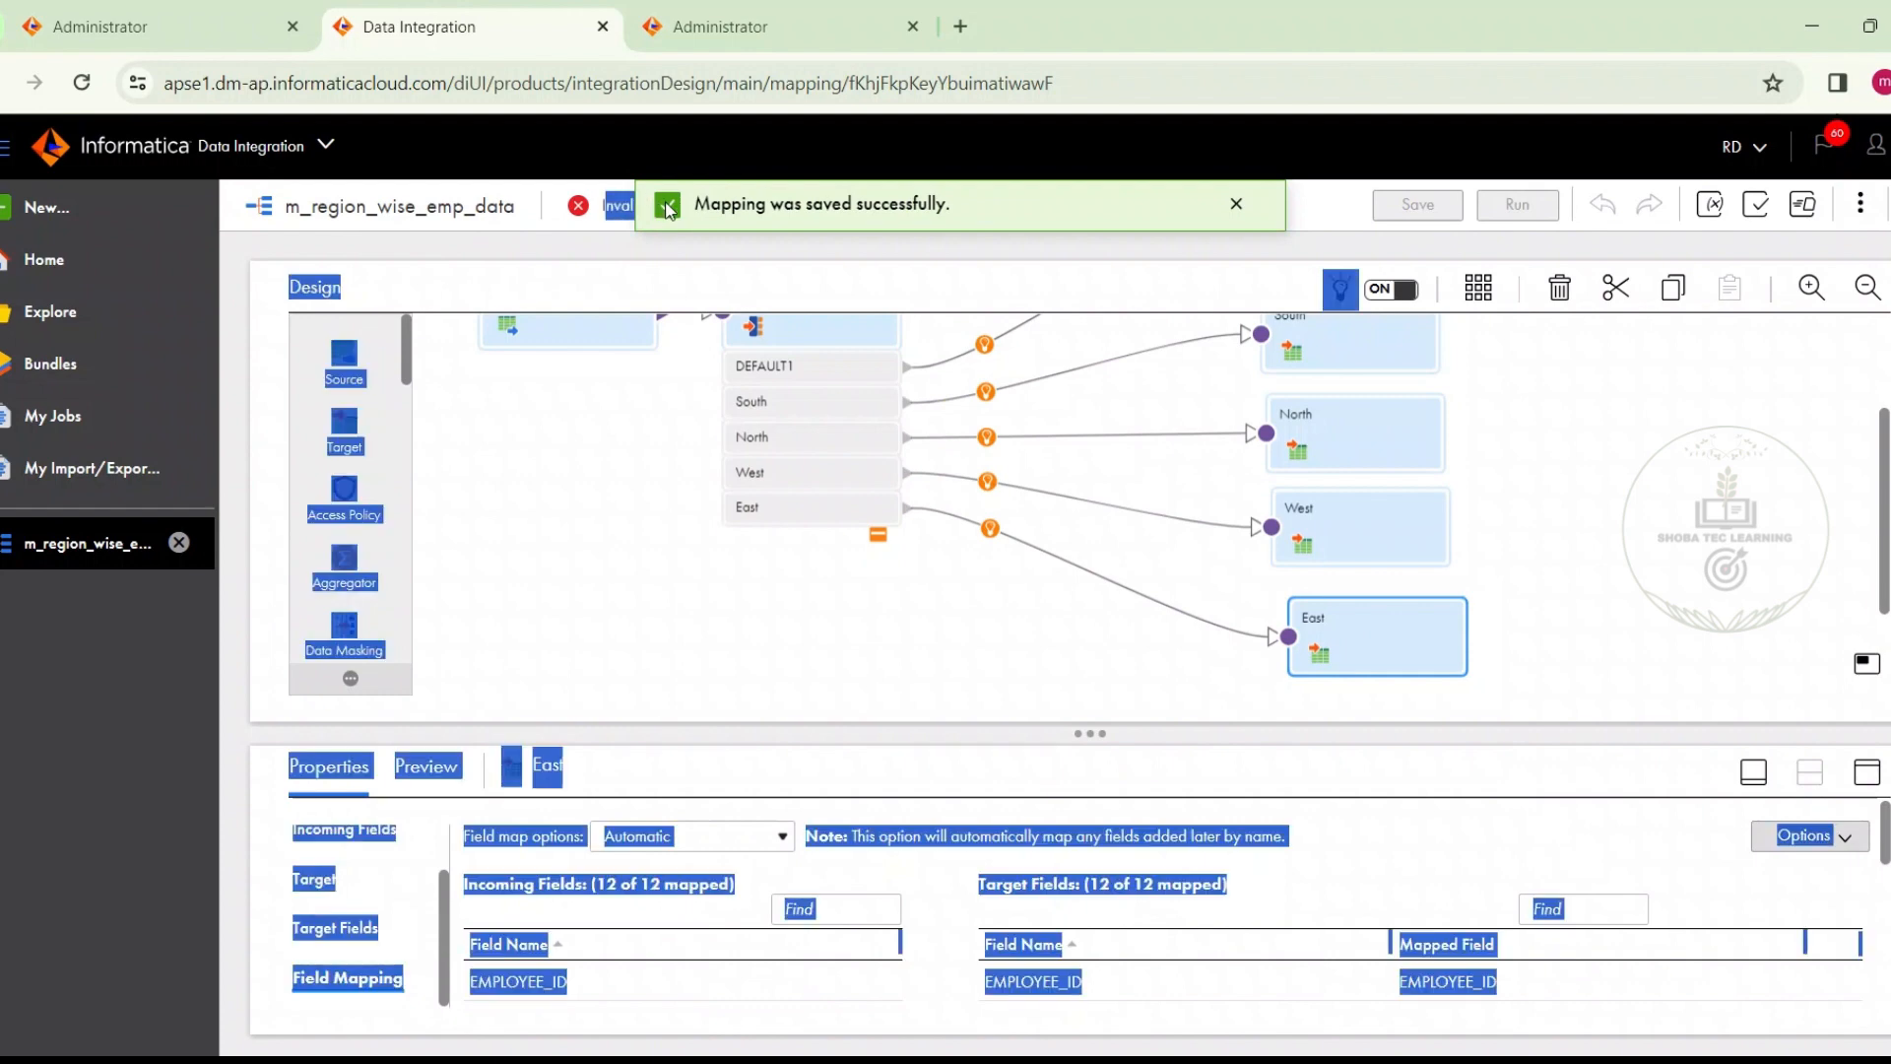
click(625, 208)
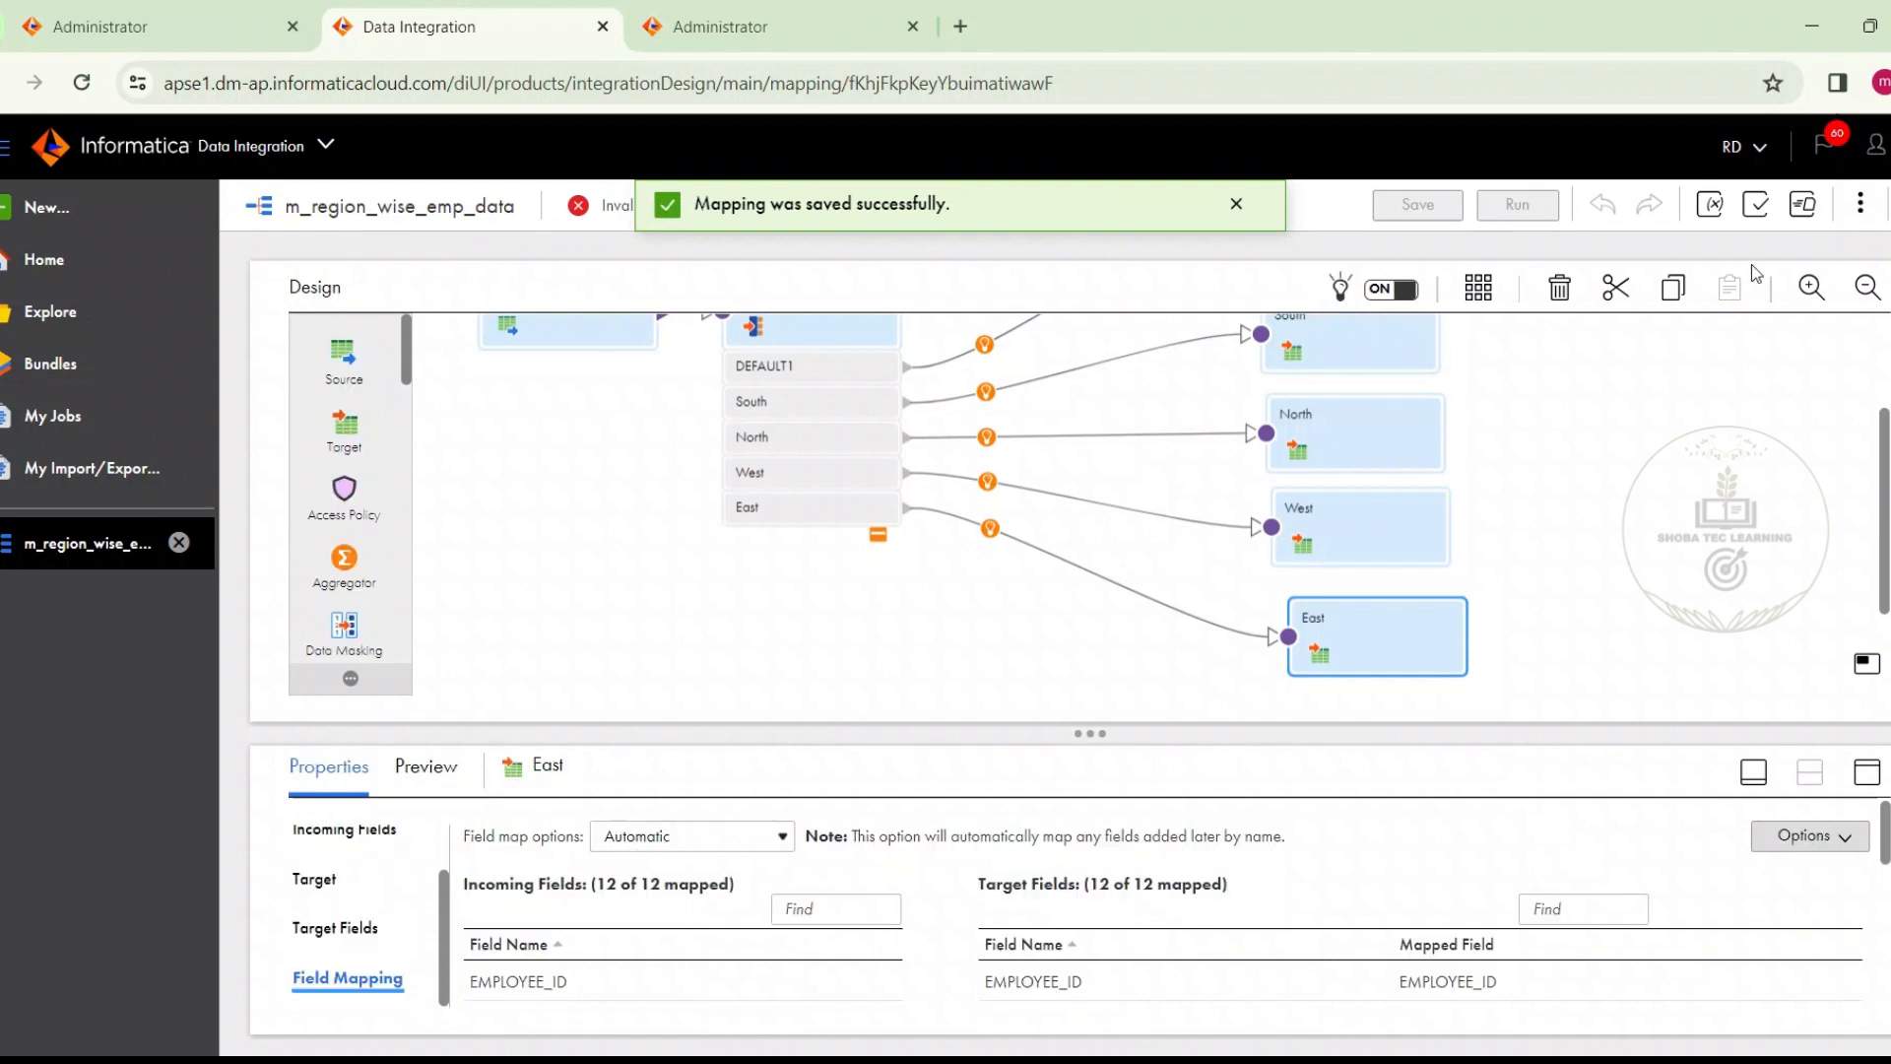
click(1756, 205)
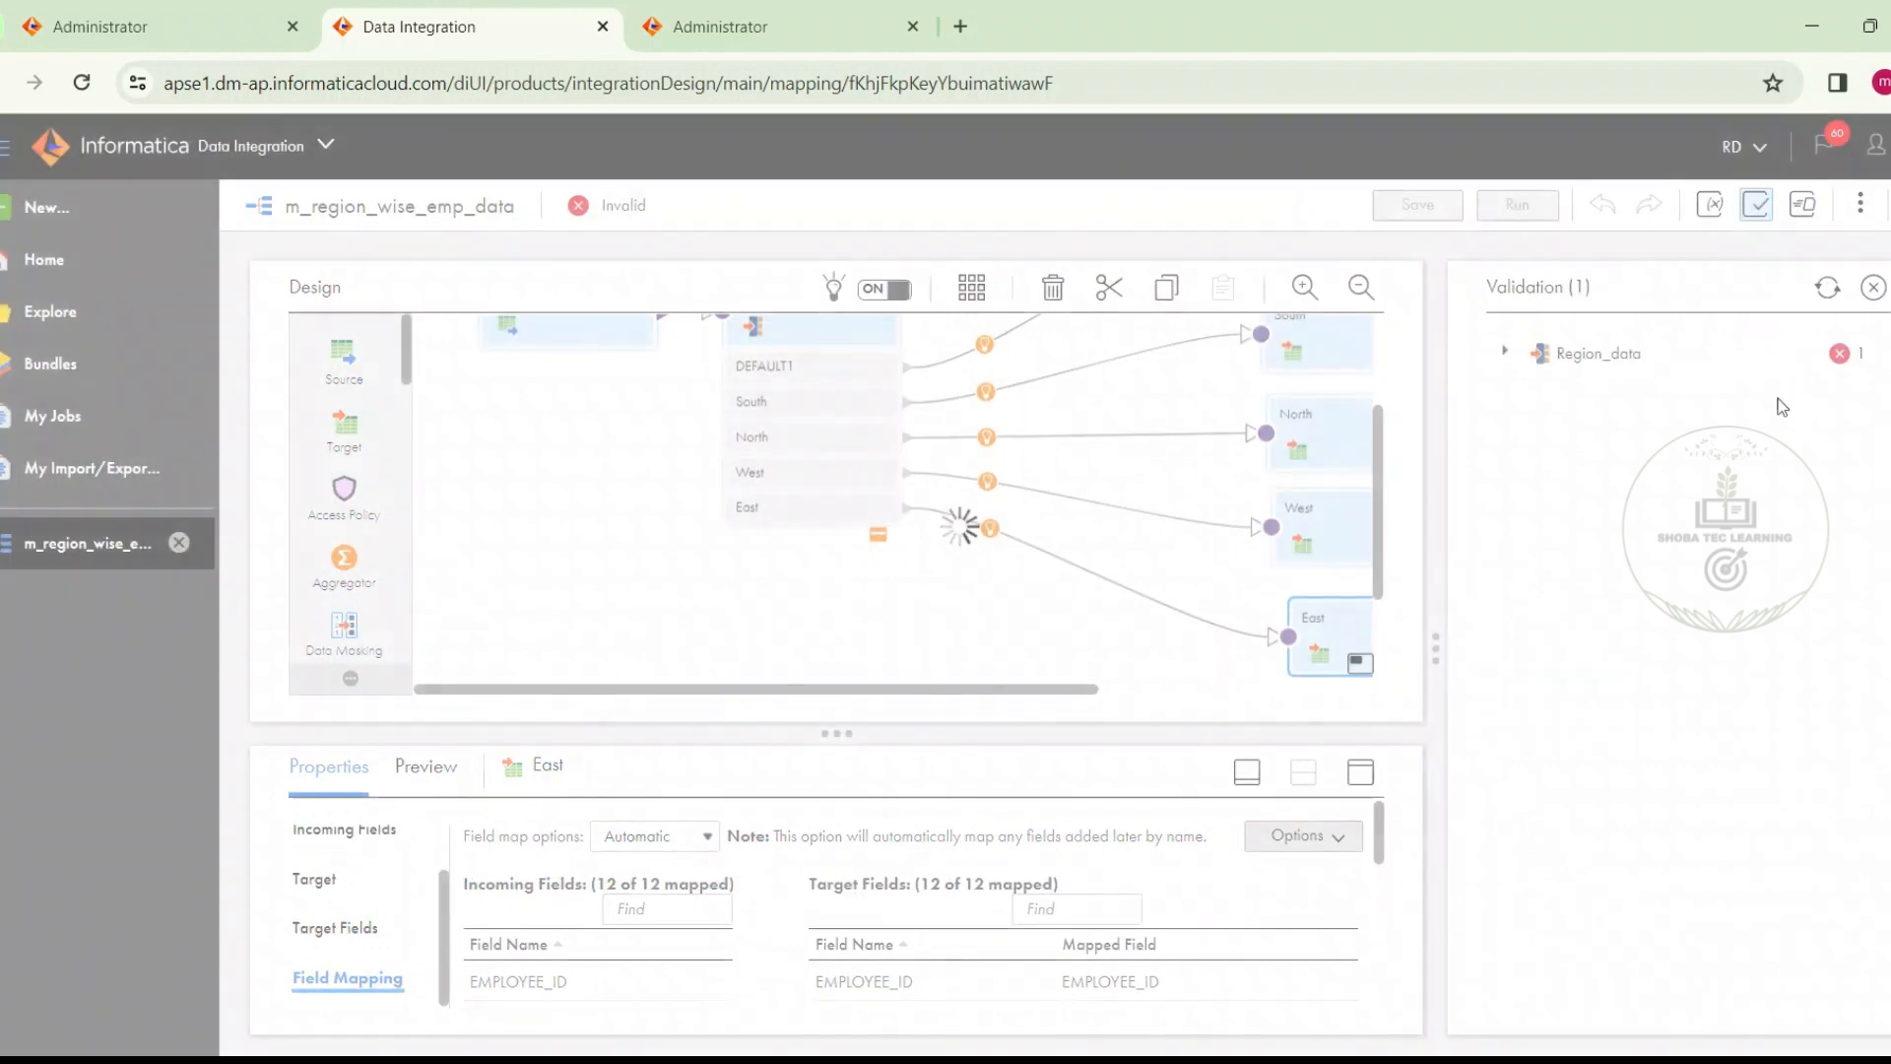
click(1506, 353)
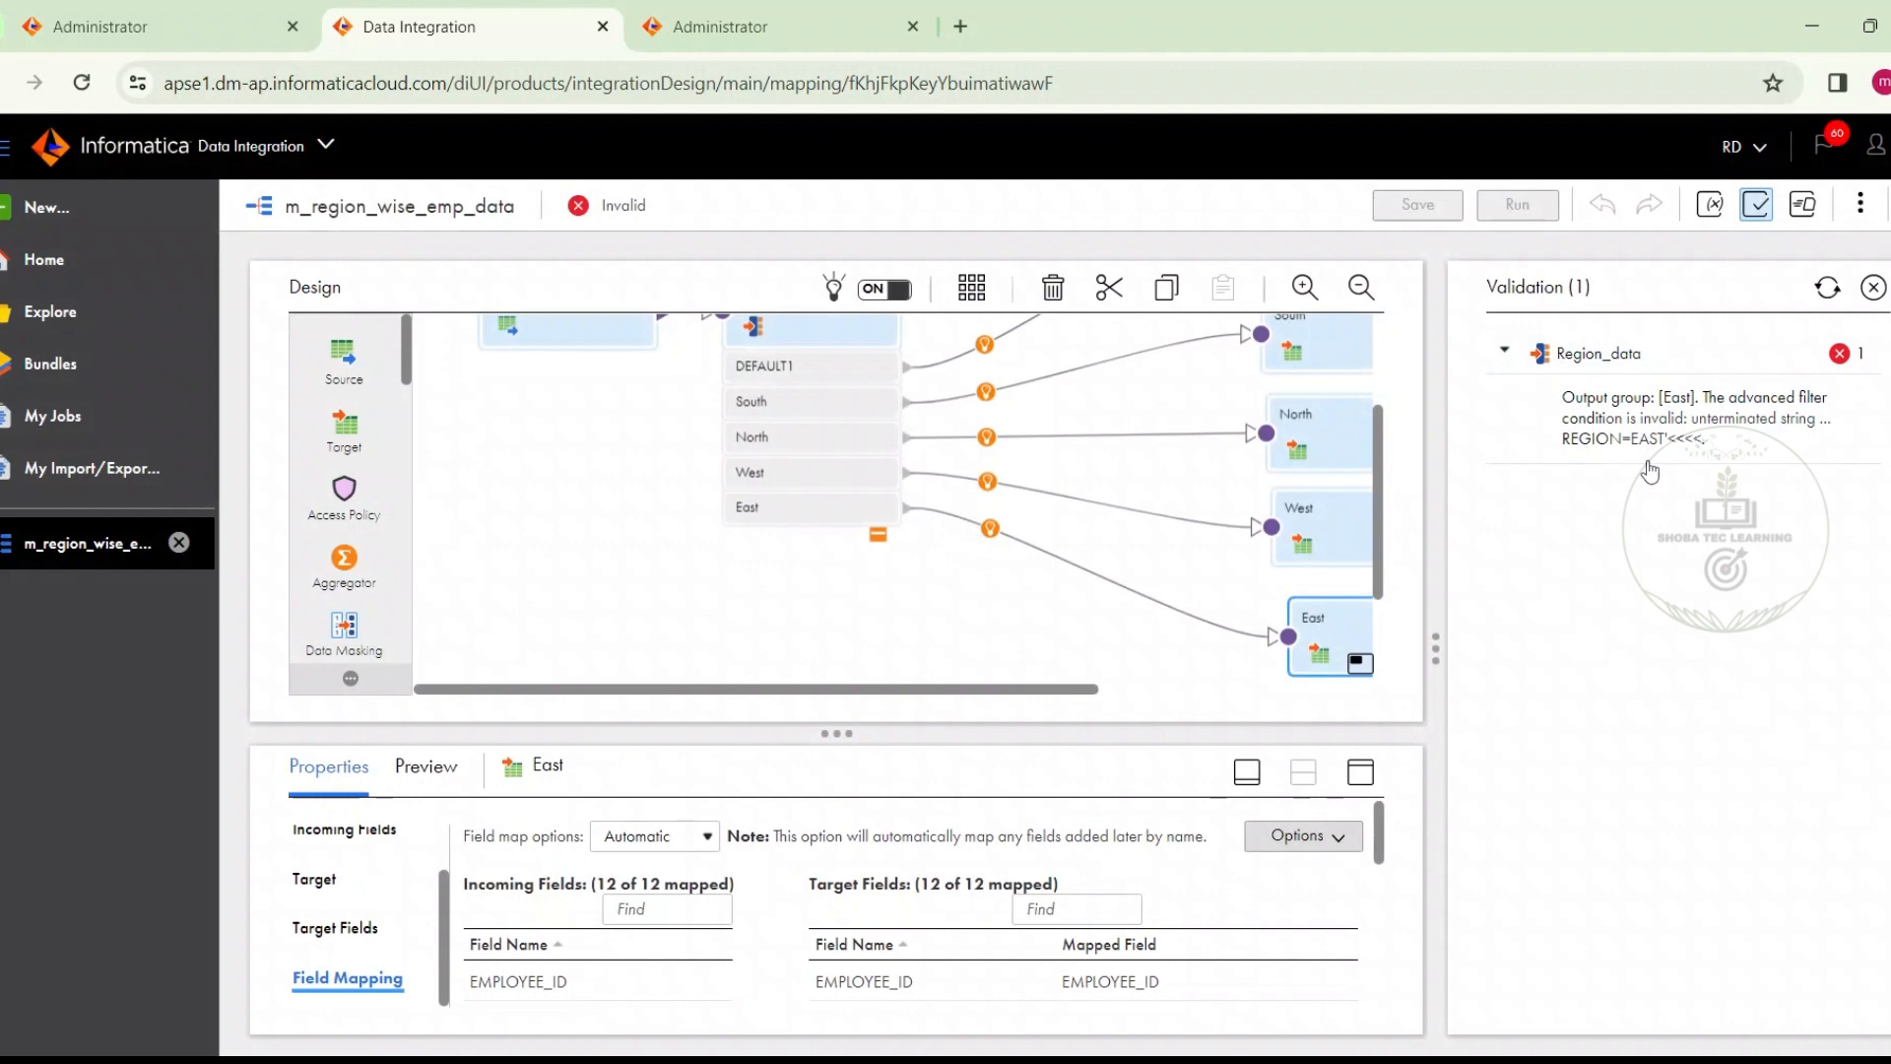
Correct the East output group's advanced filter in the Region_data router to REGION='East', validate it, save the mapping and close the validation results
click(820, 325)
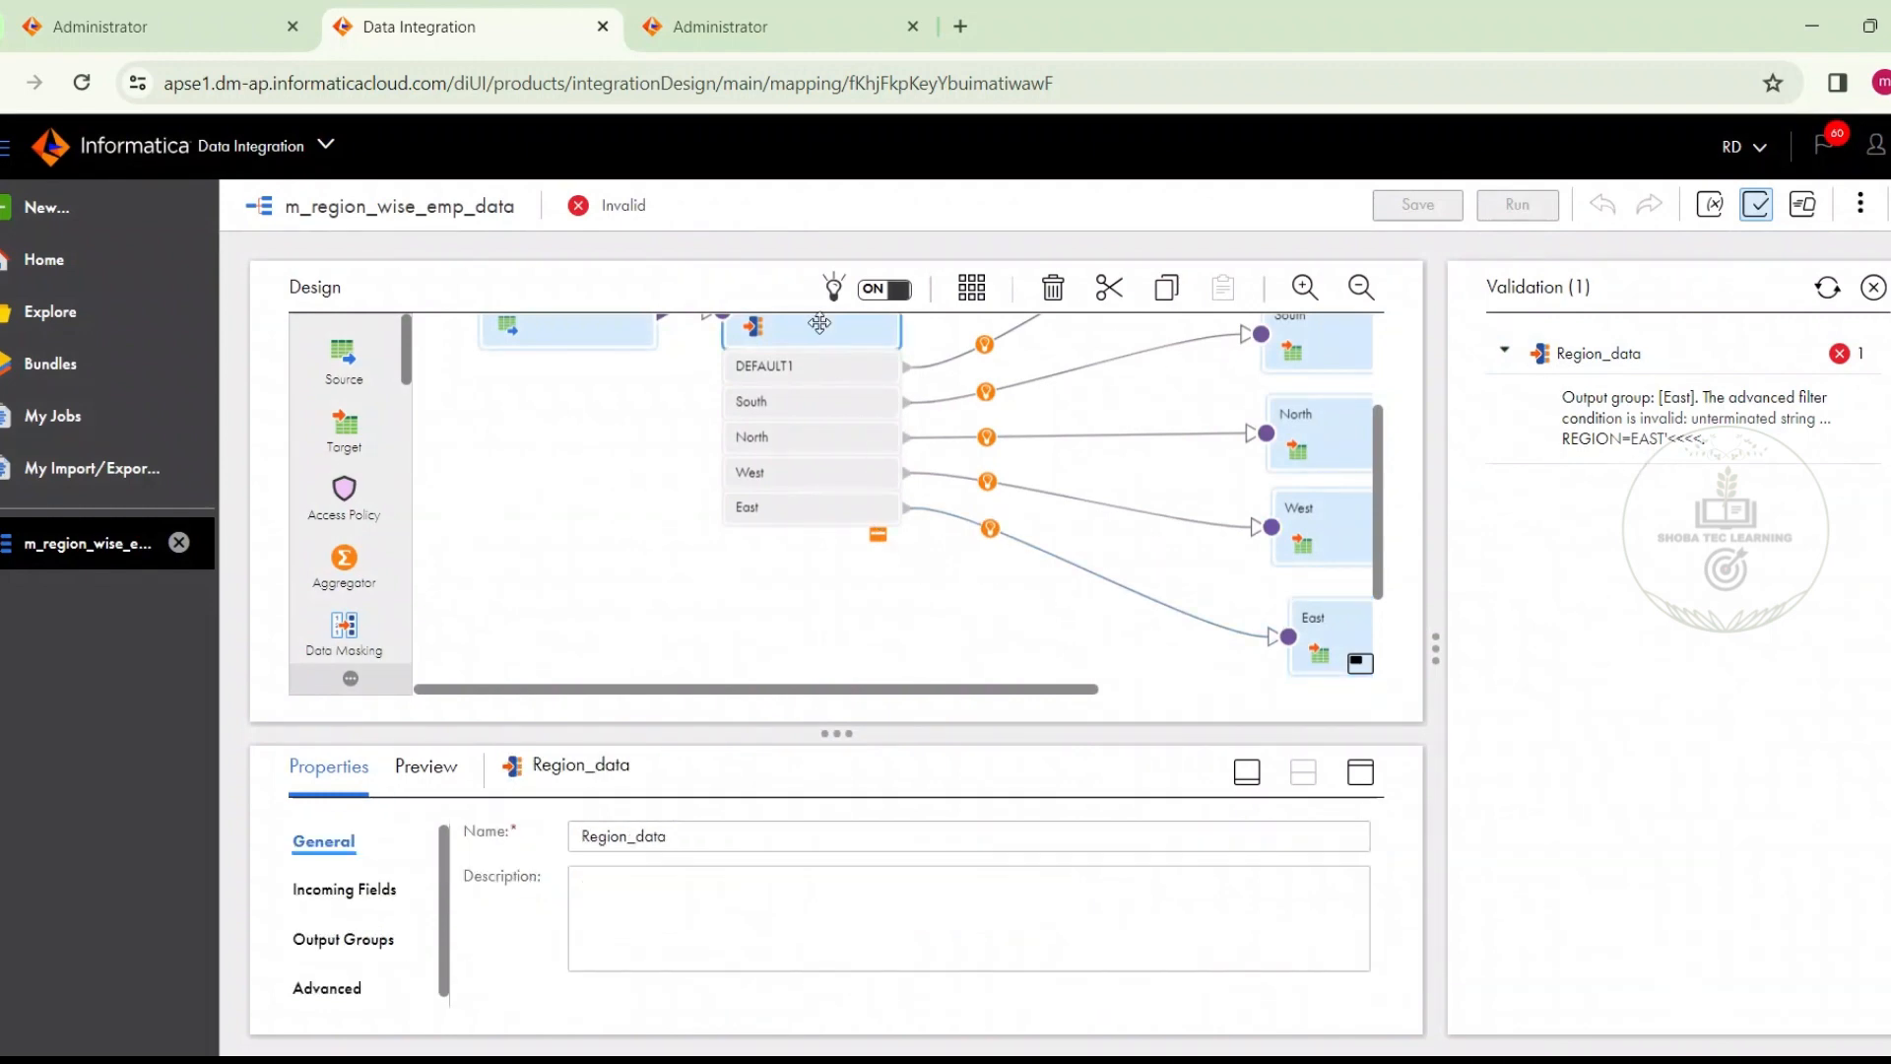
click(1362, 773)
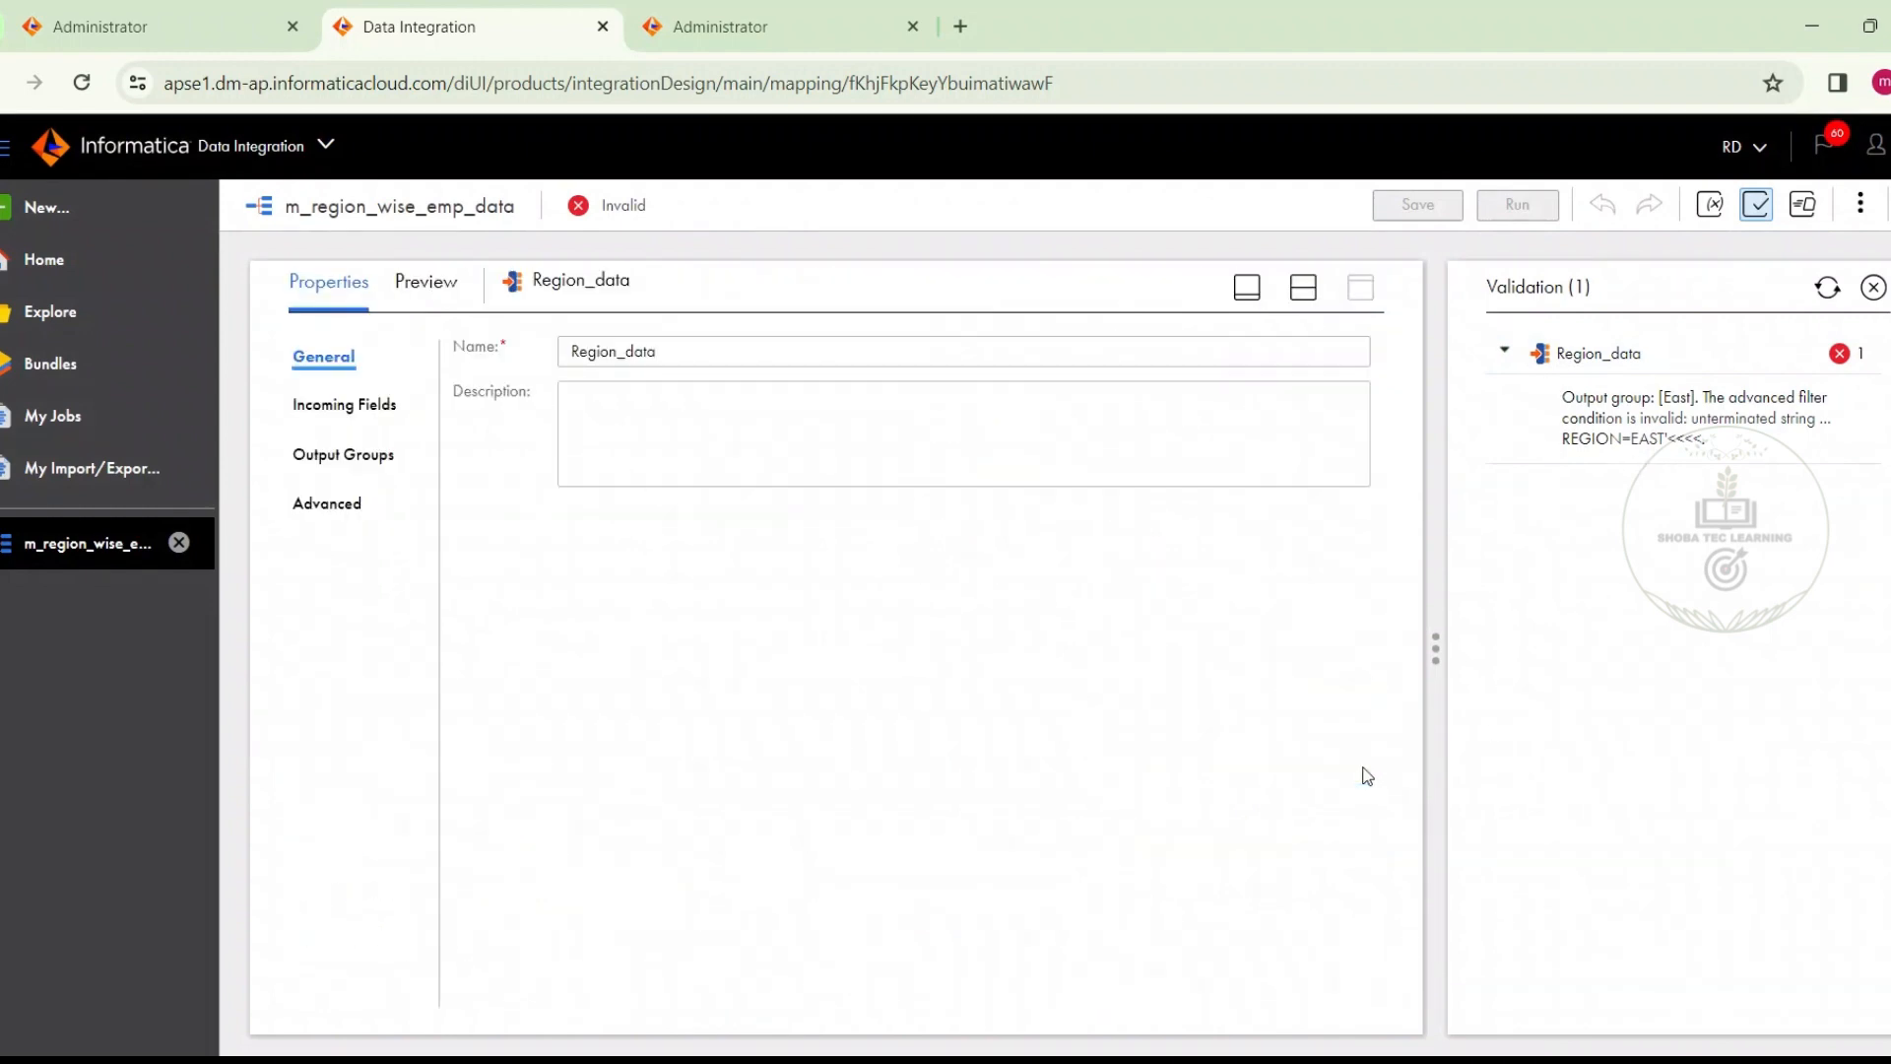
click(367, 455)
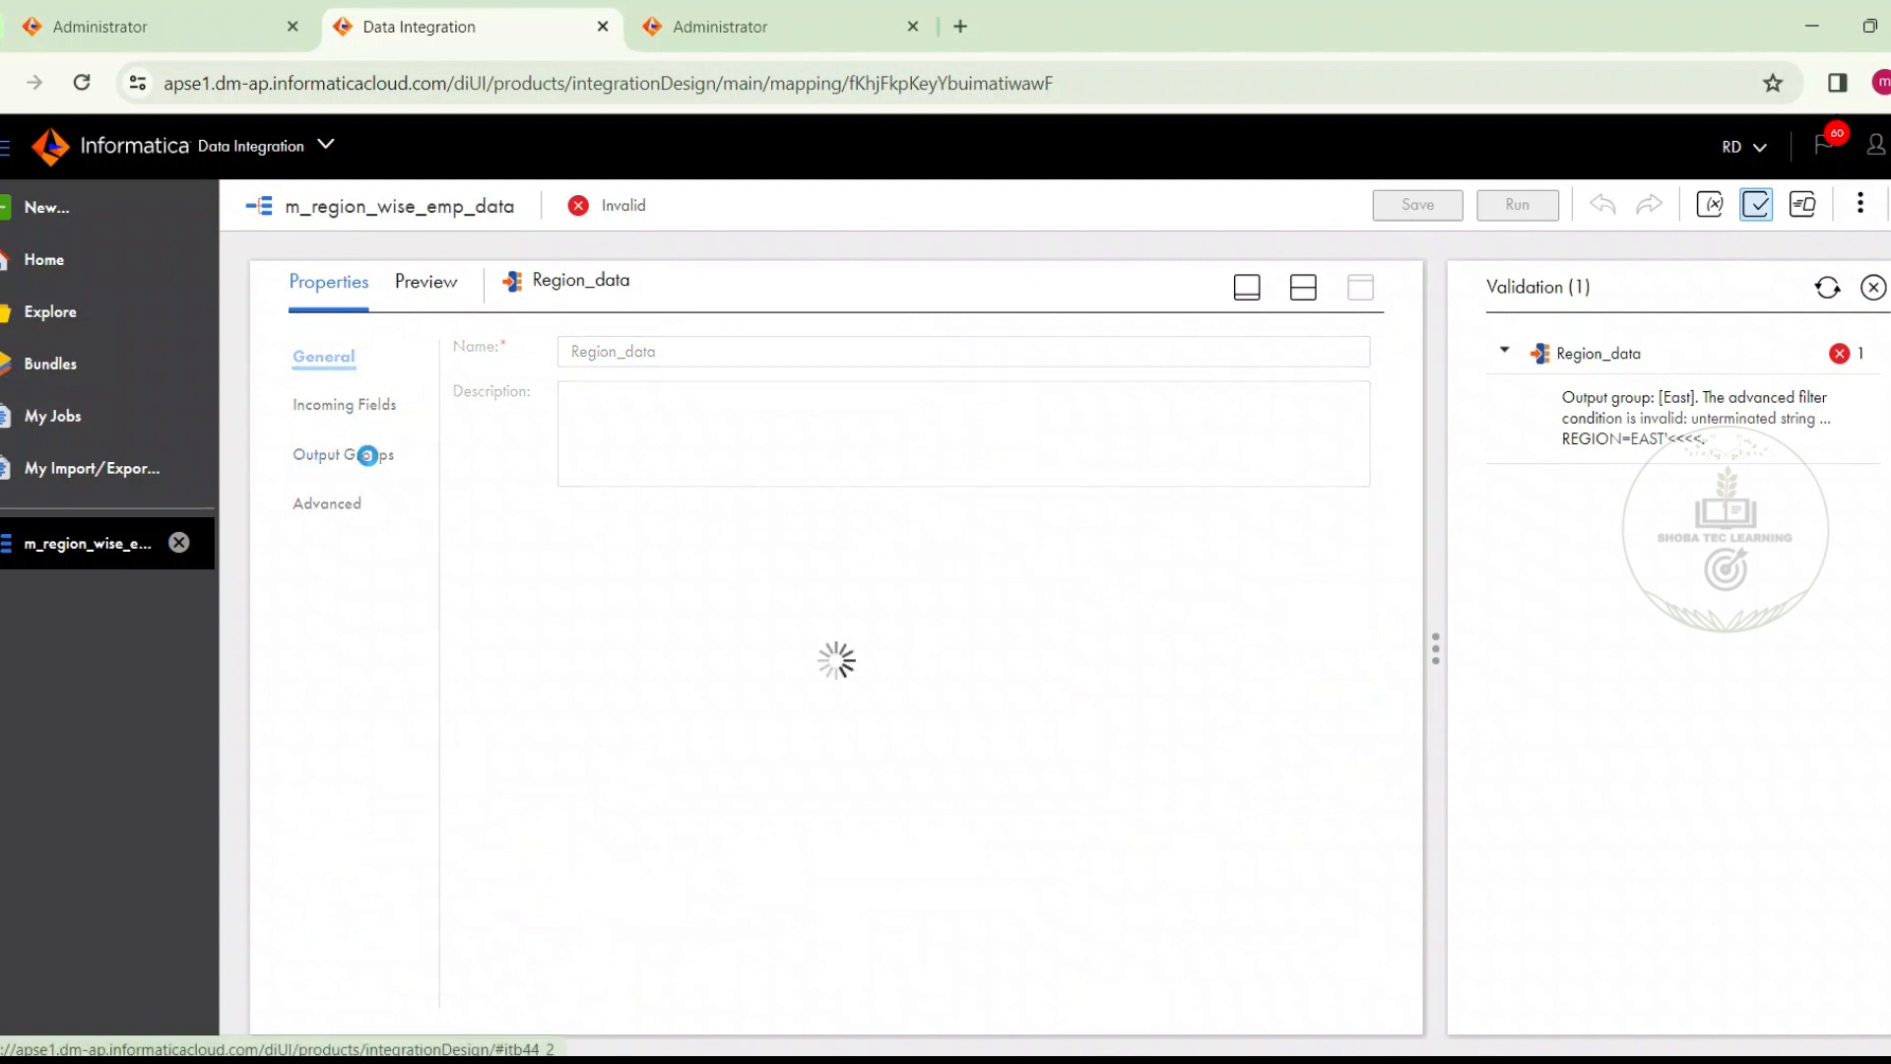
click(715, 603)
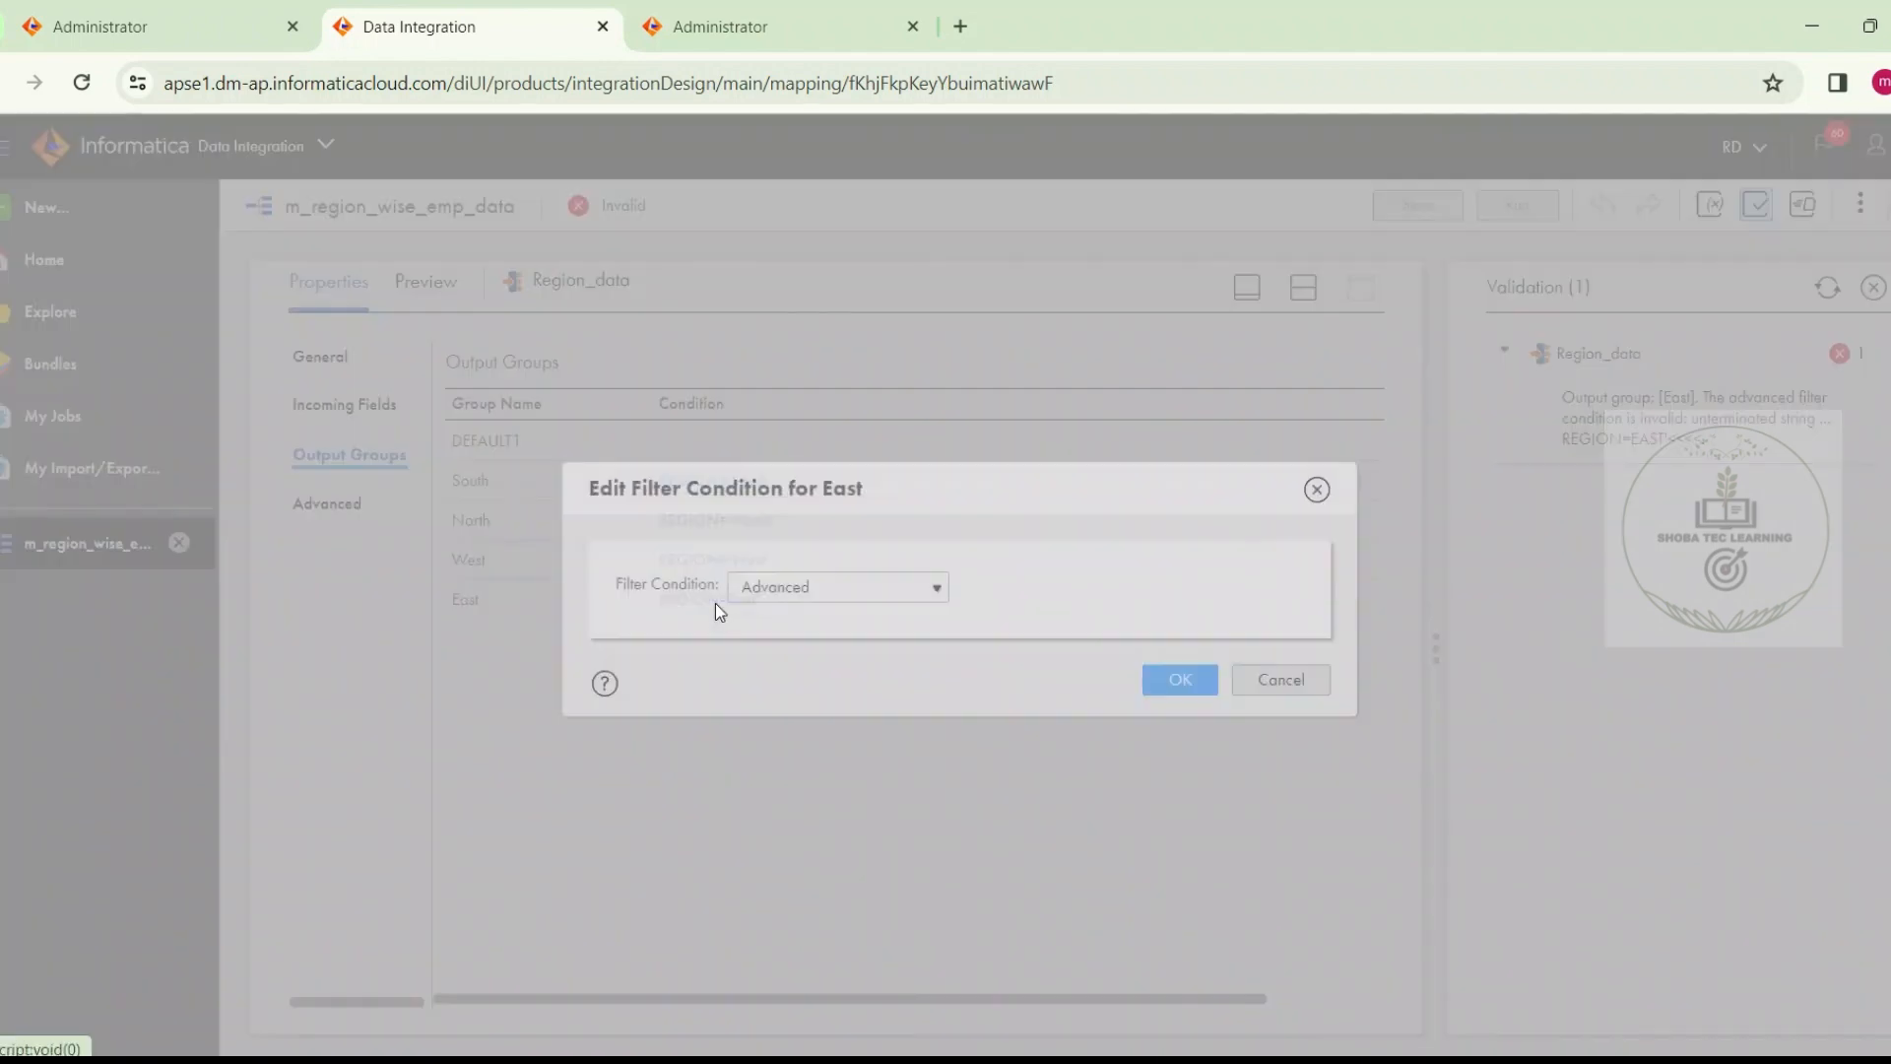
click(1209, 588)
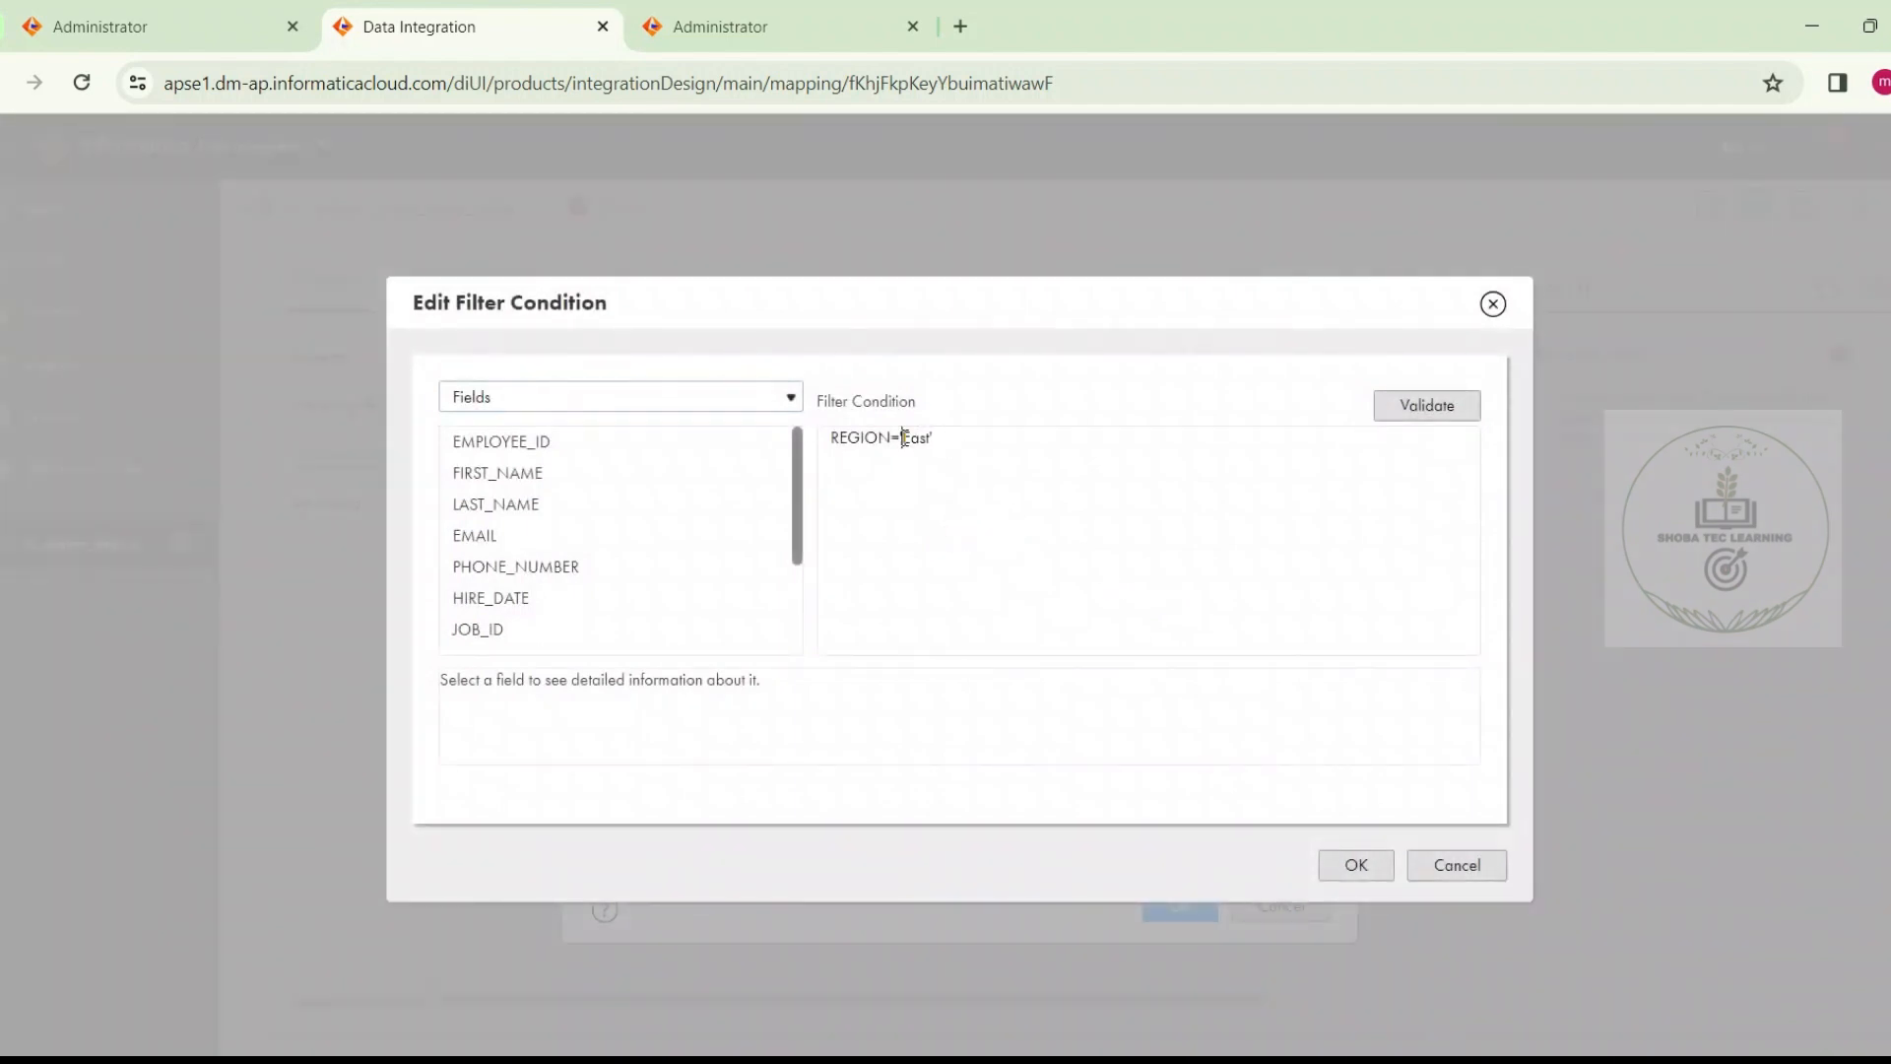
click(1458, 397)
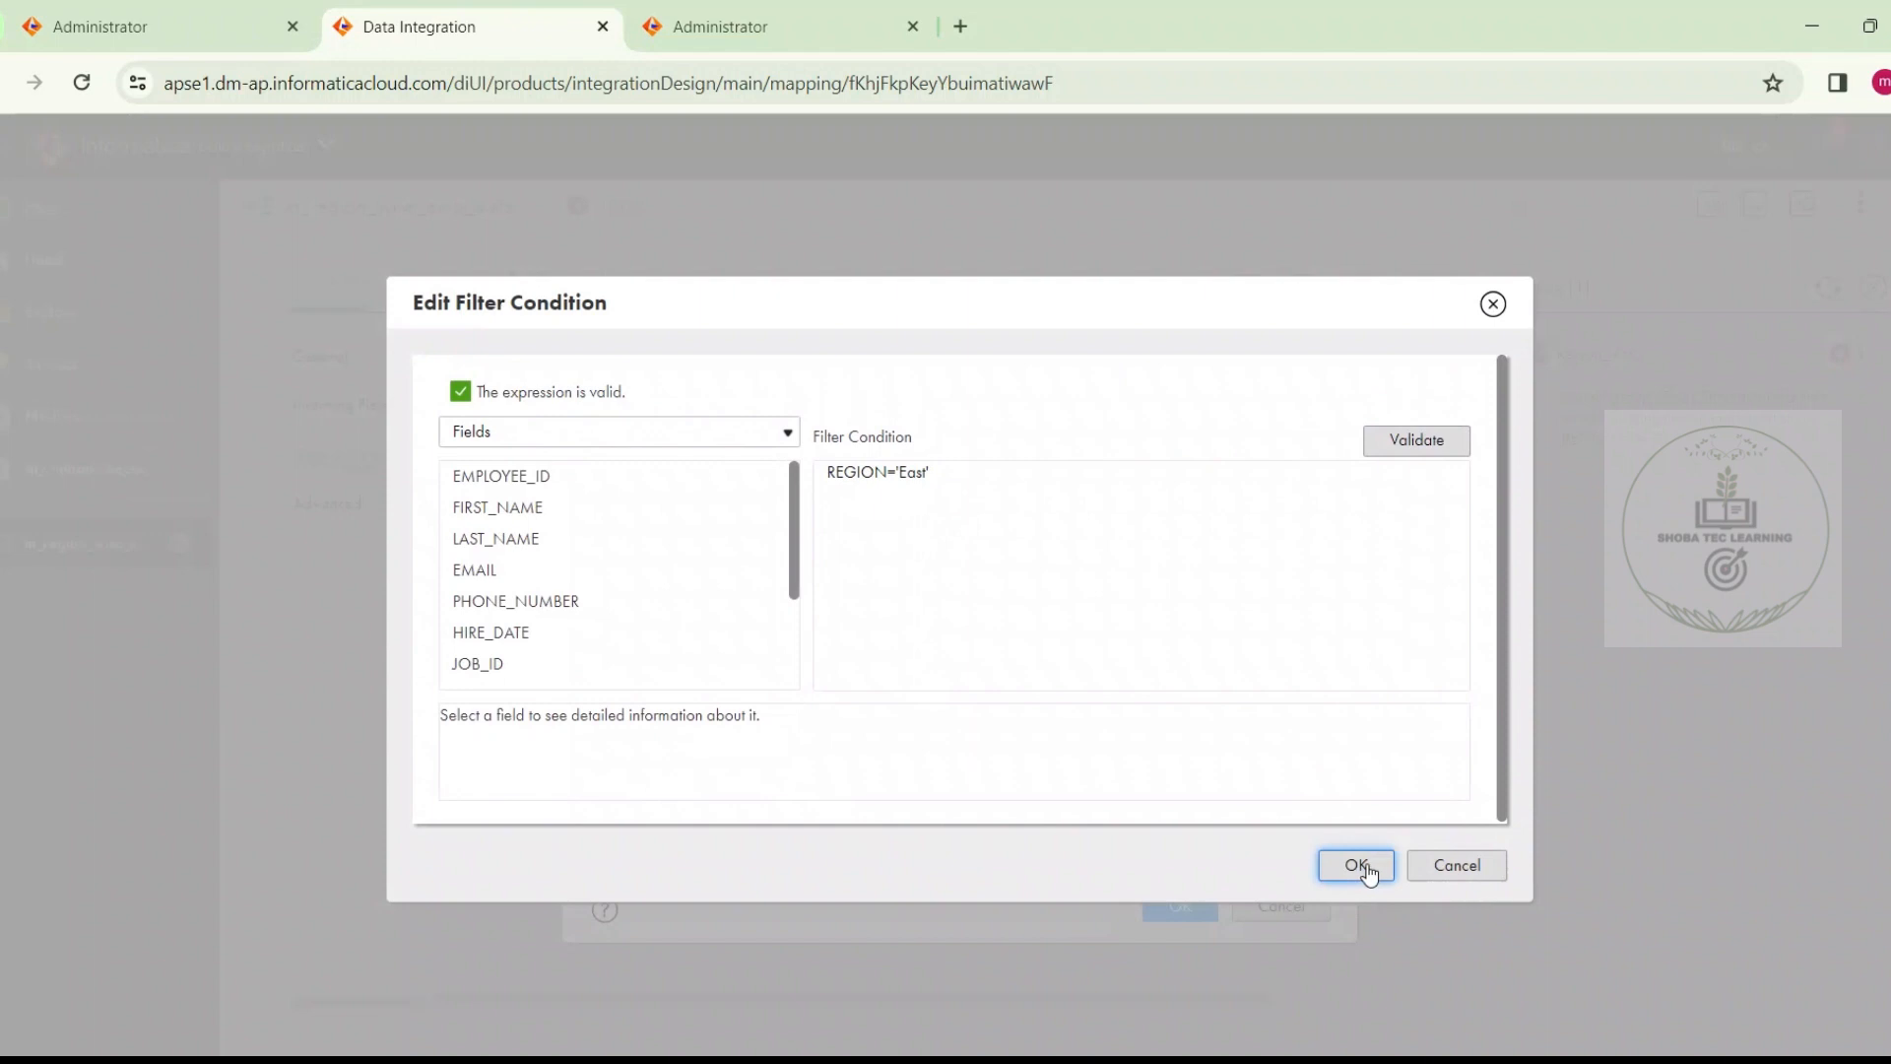
click(1366, 870)
click(1188, 903)
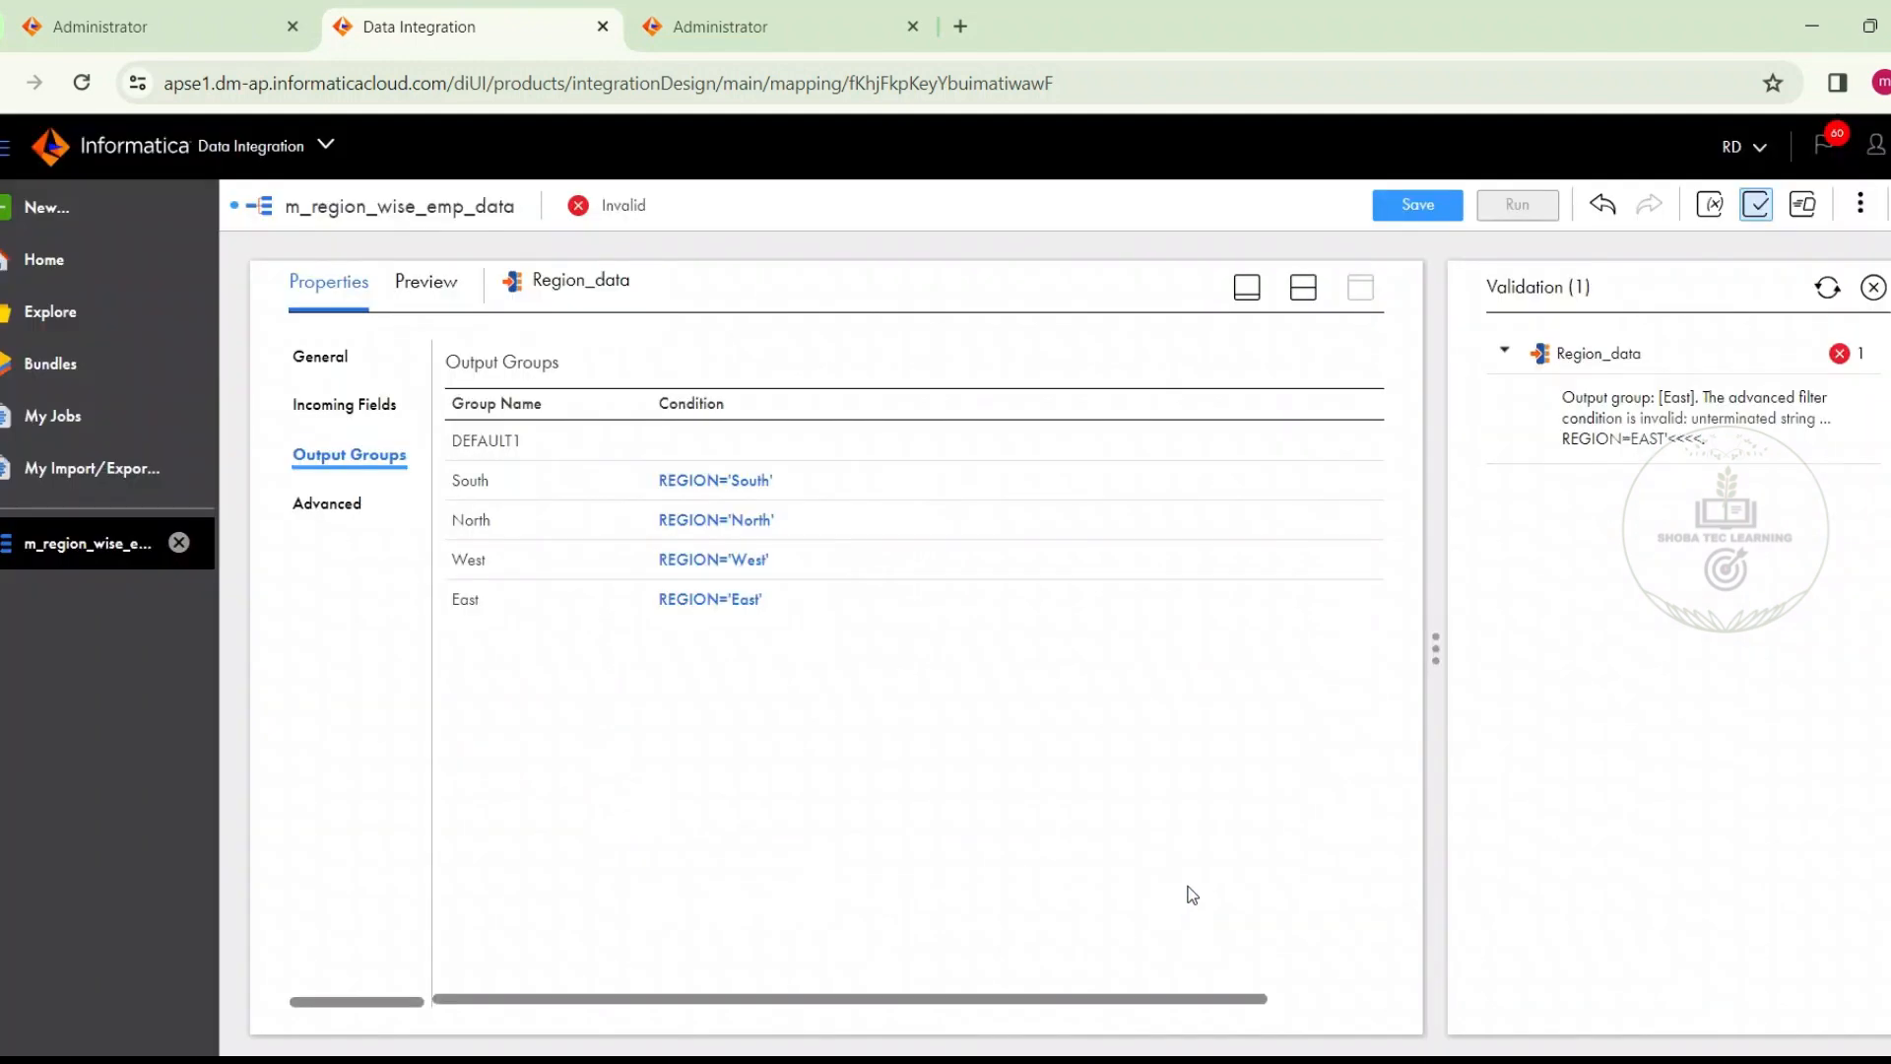
click(1395, 205)
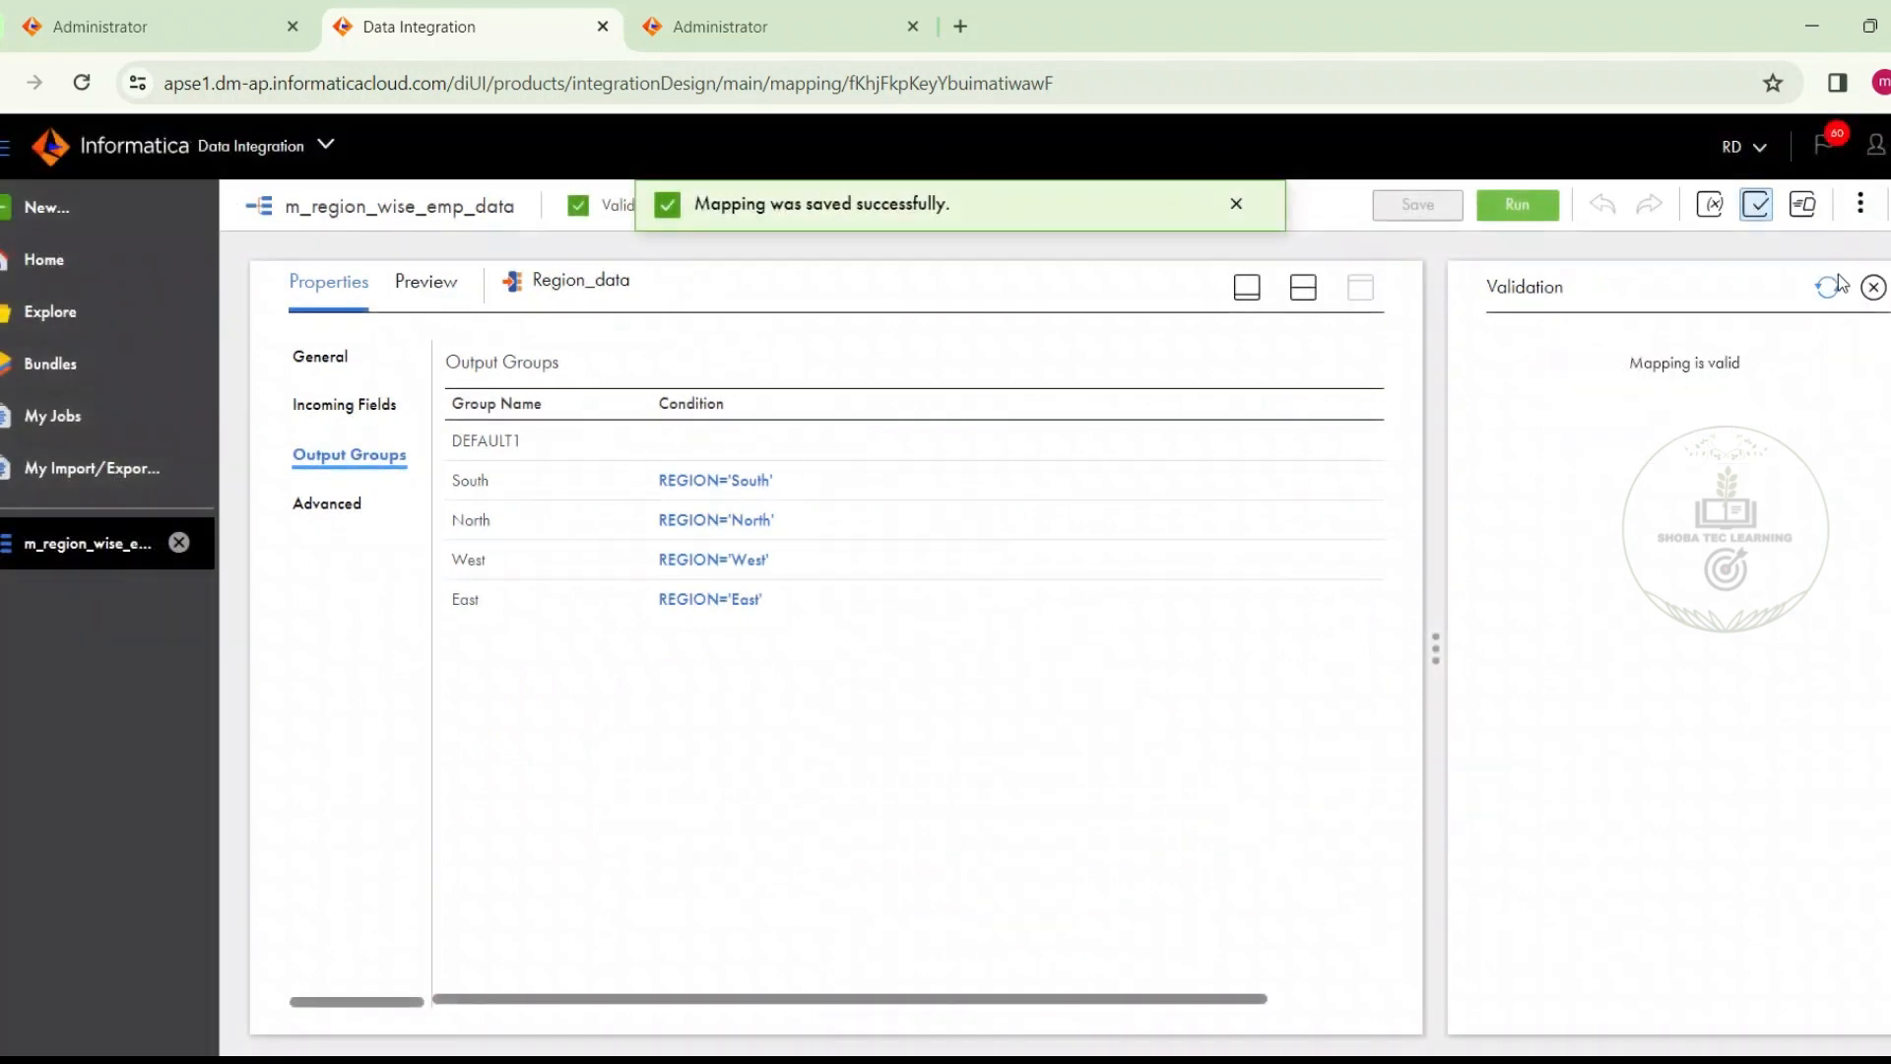
click(1871, 286)
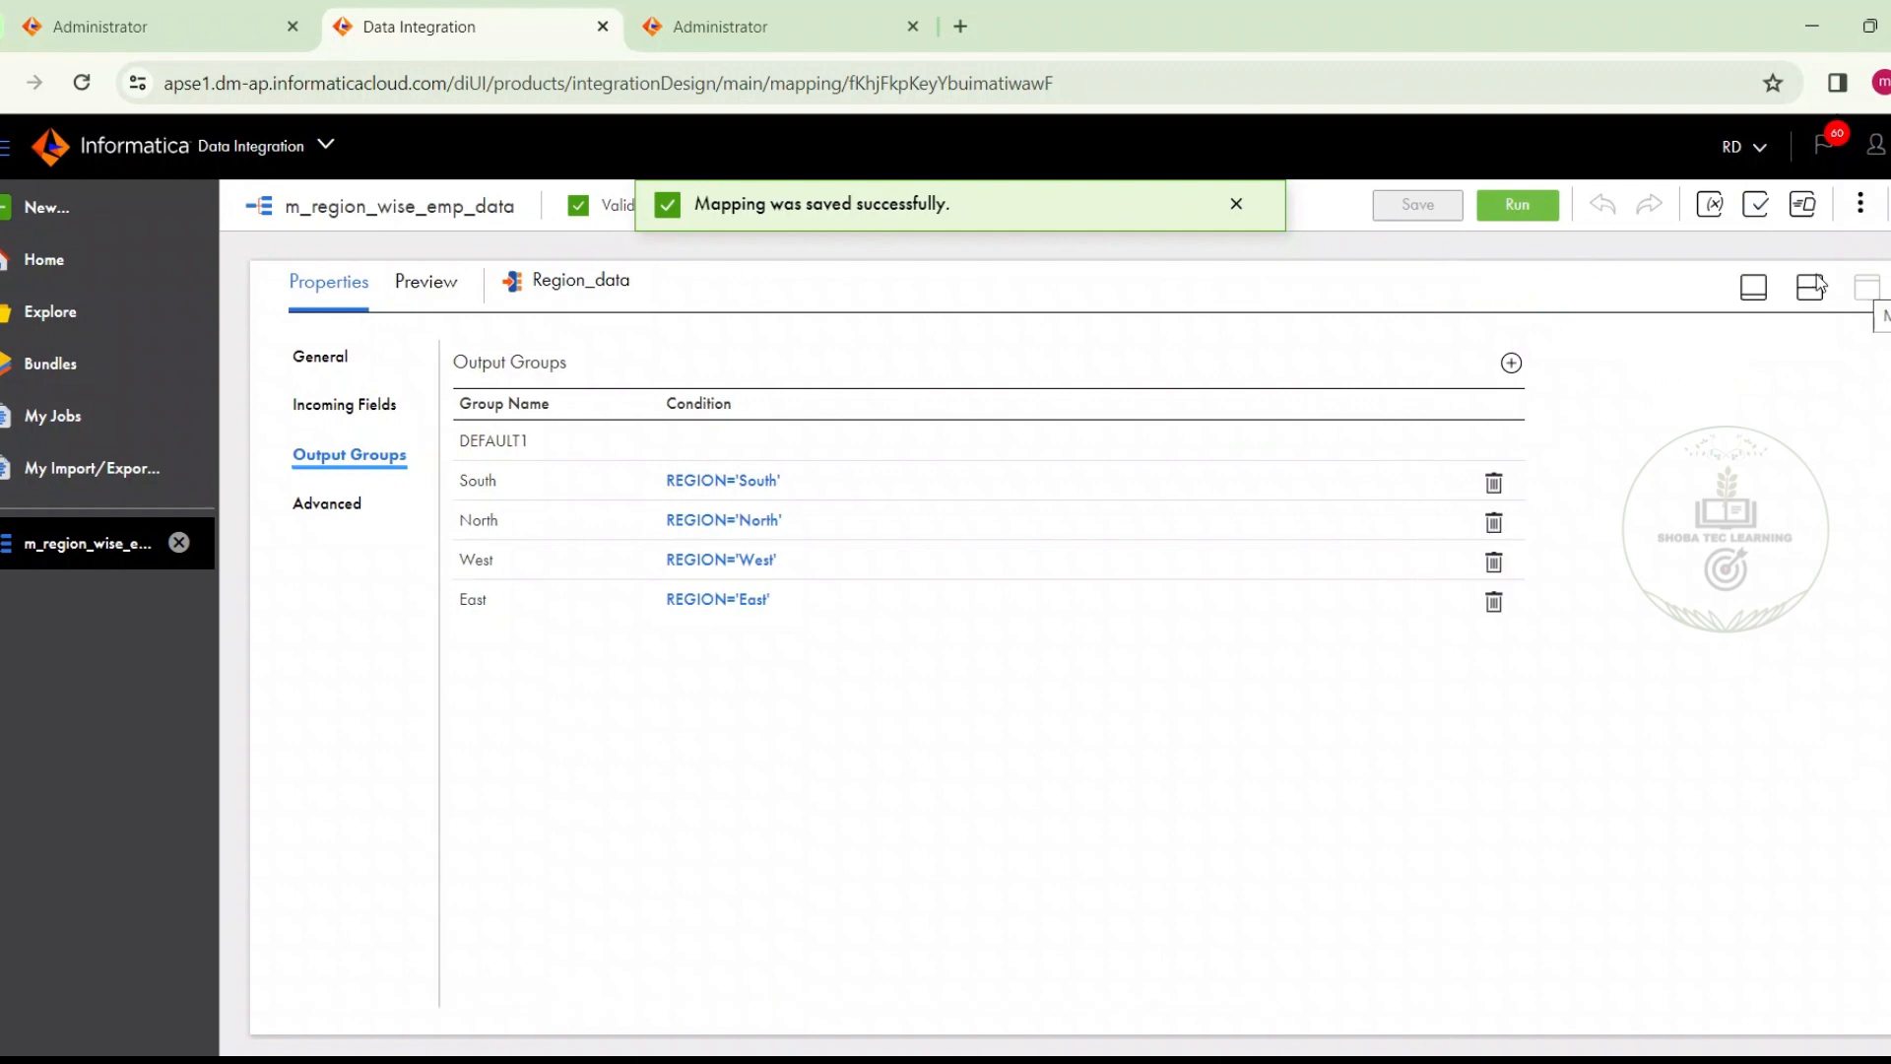
Run the mapping m_region_wise_emp_data
click(1515, 207)
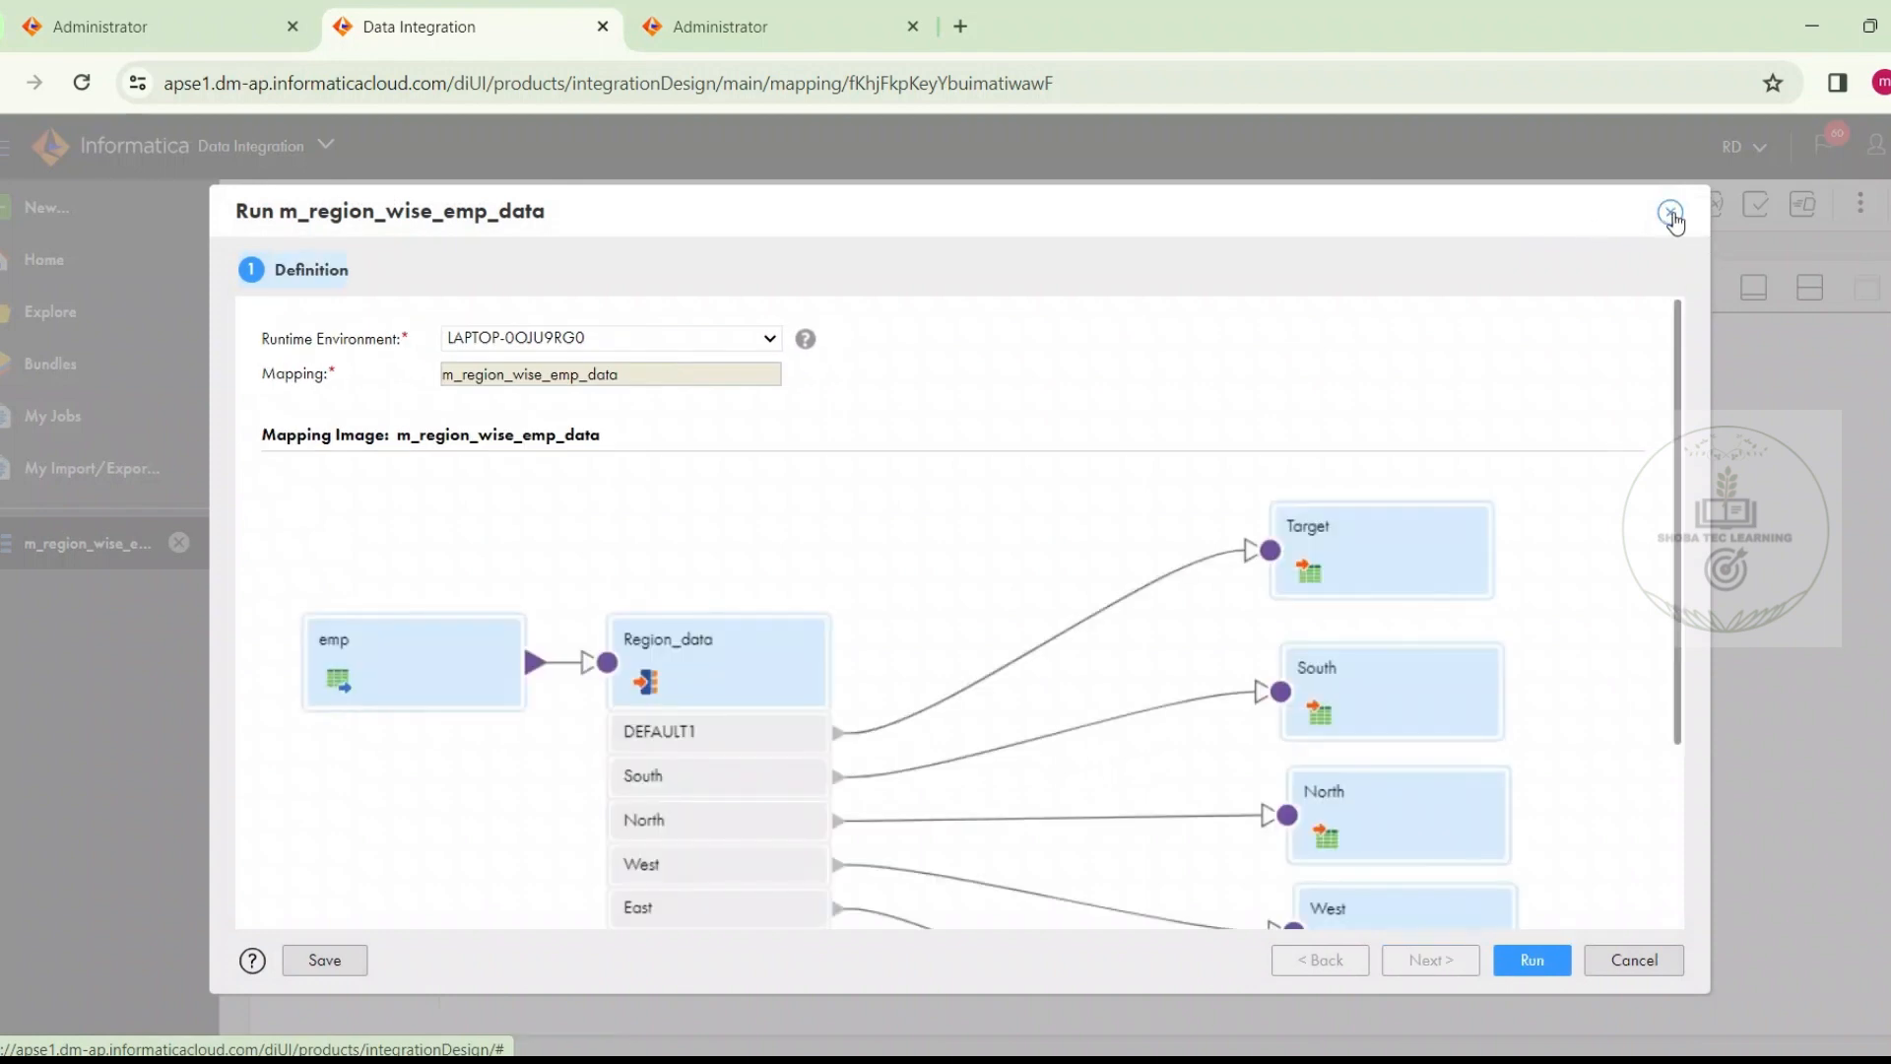
click(1670, 213)
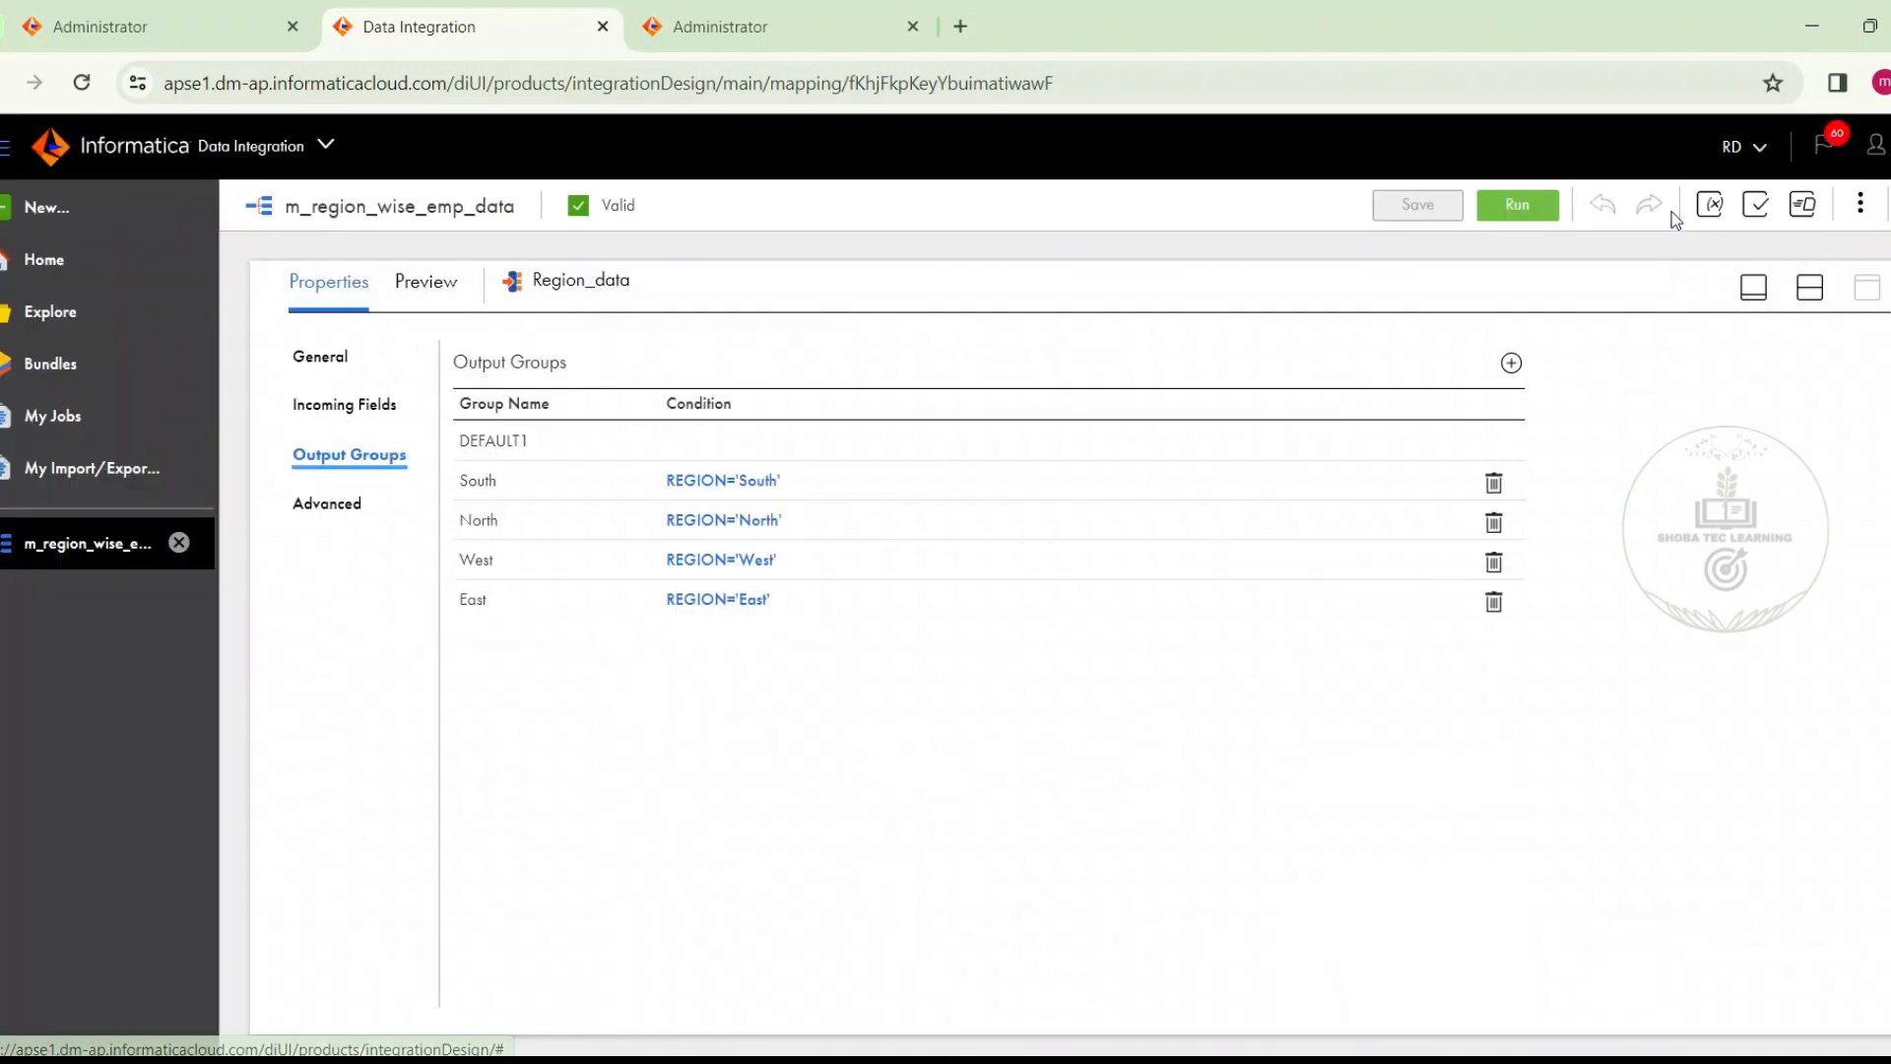
click(1554, 207)
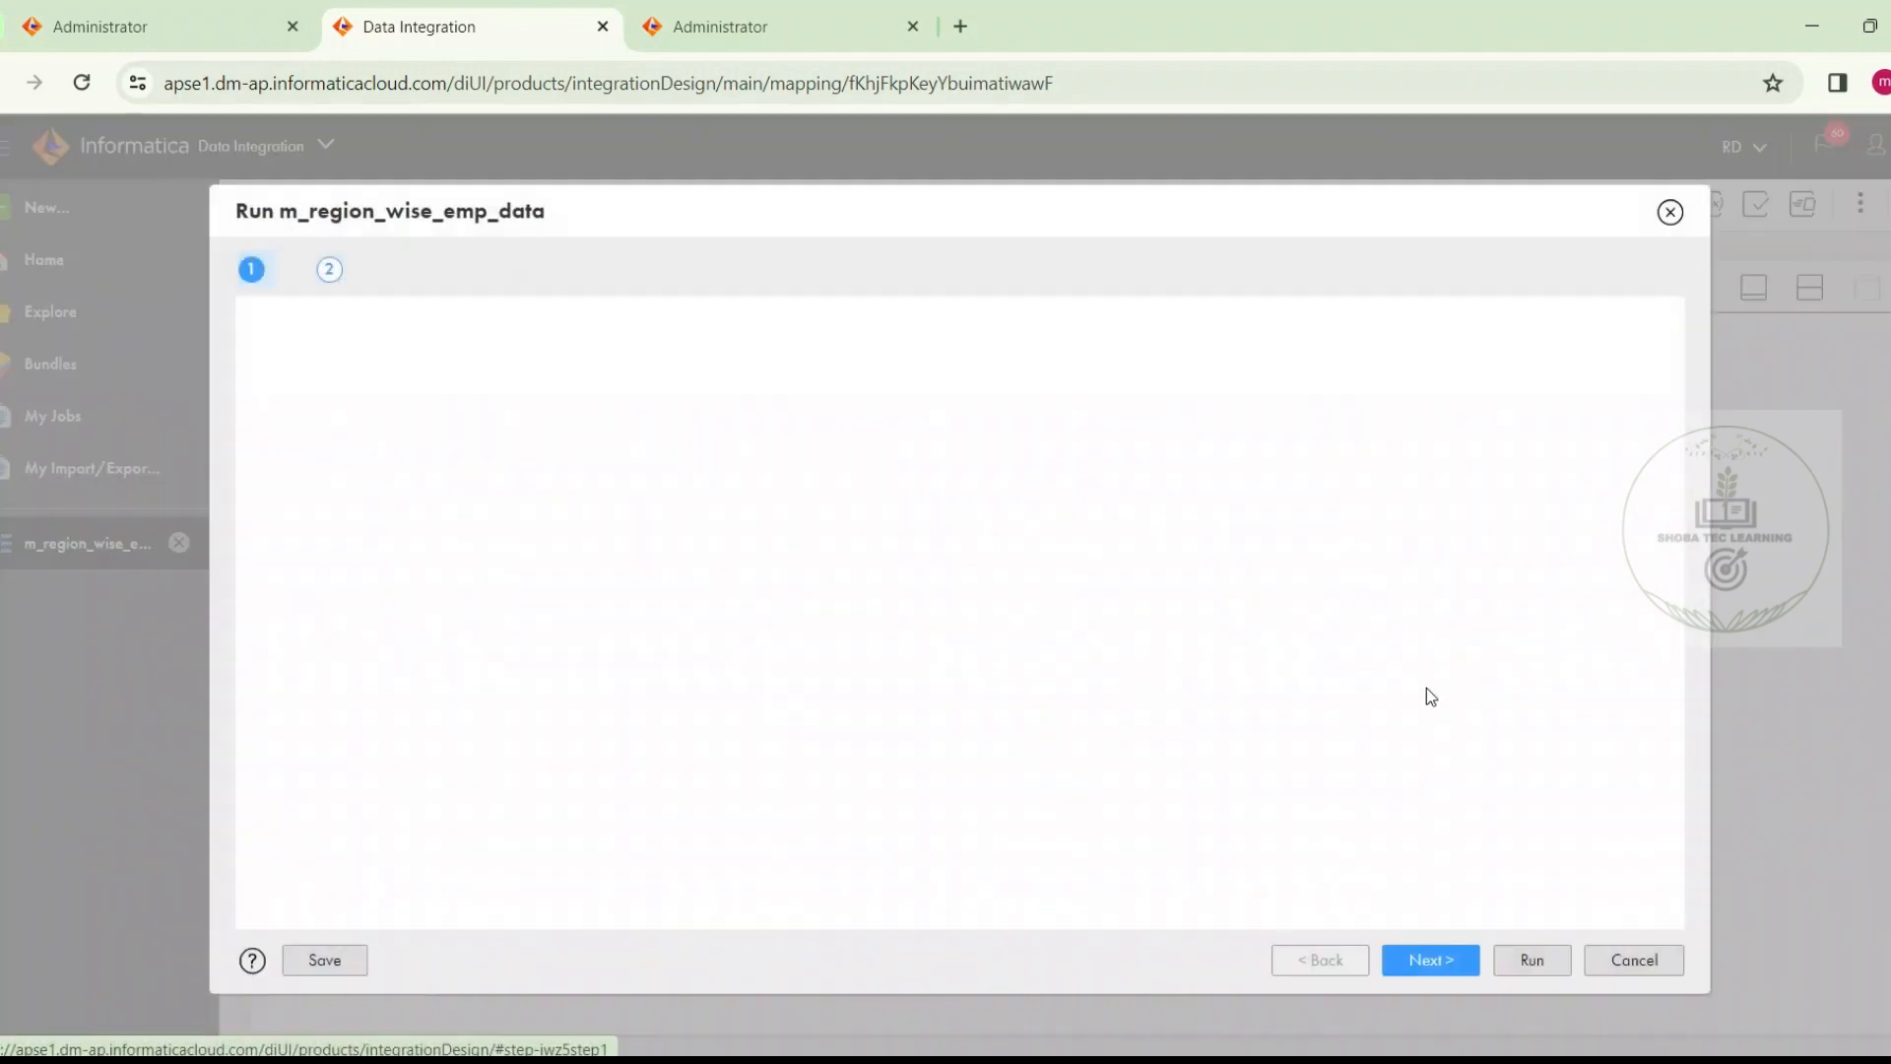
click(1530, 959)
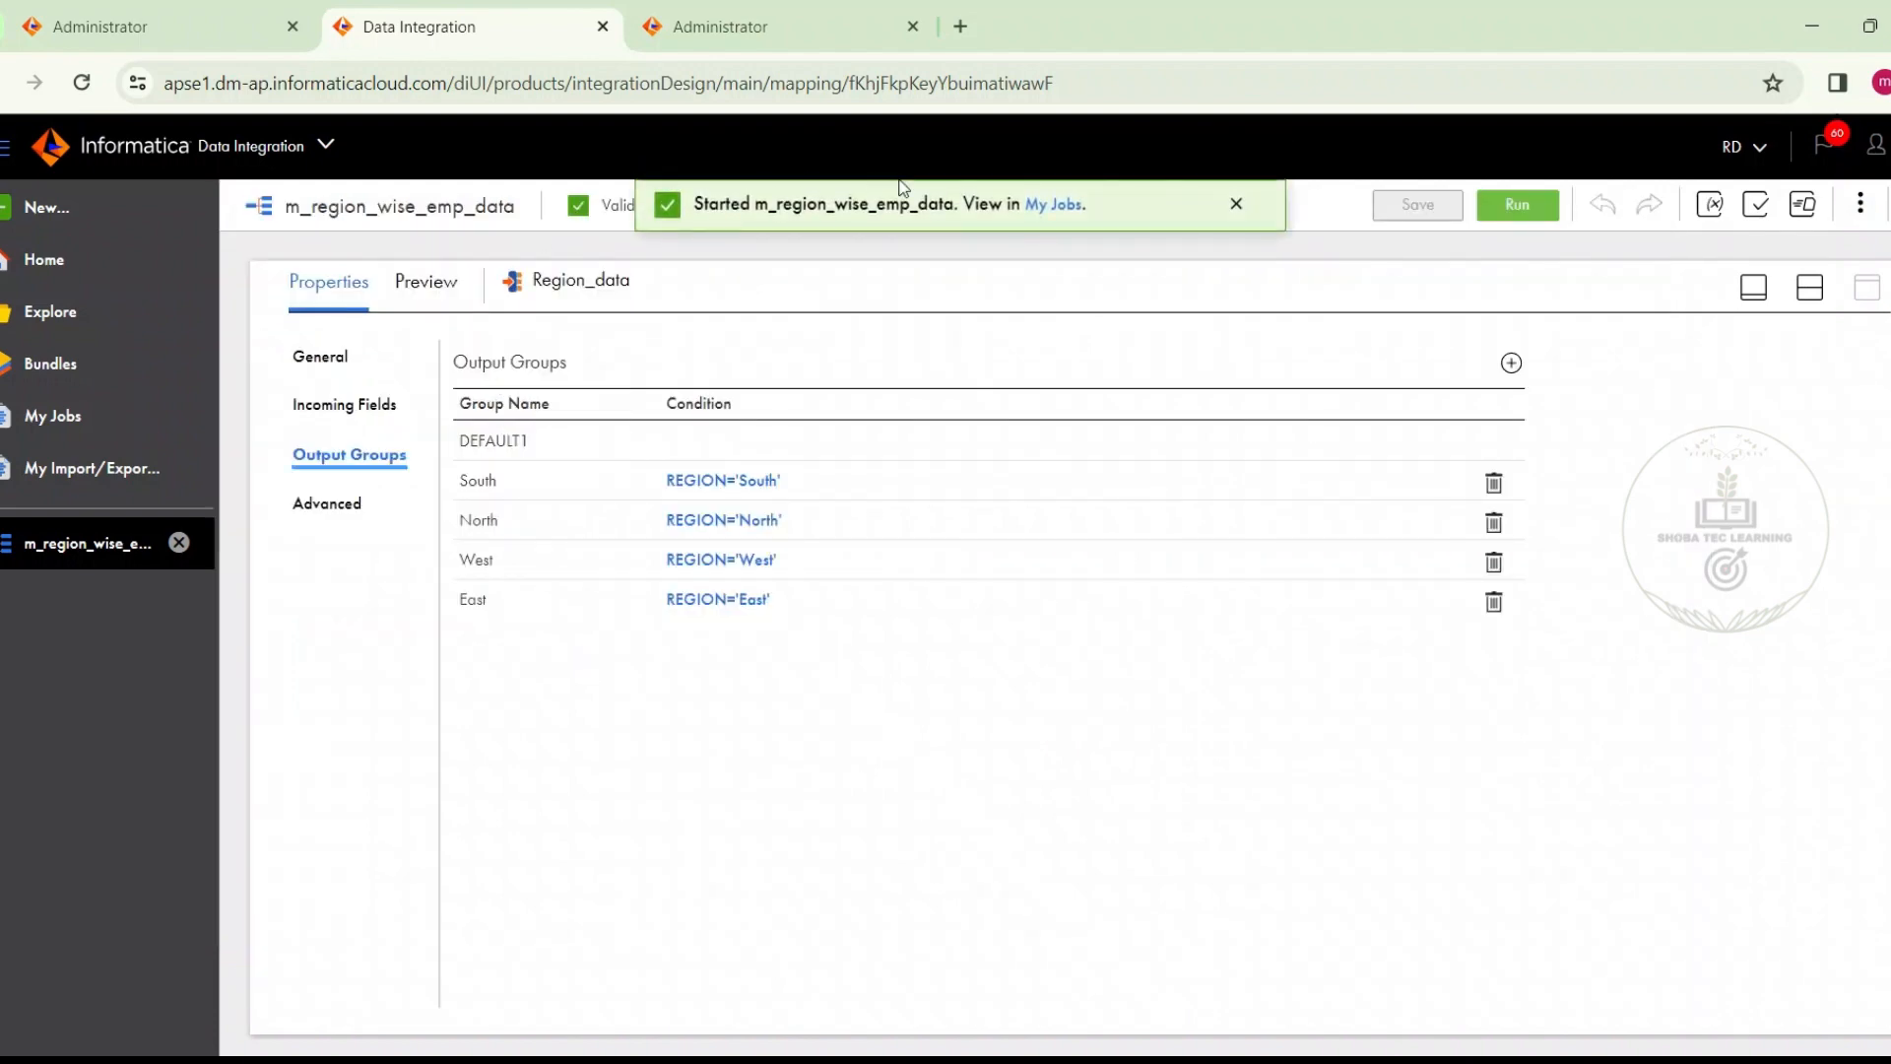
Open the list of jobs and keep refreshing the status of the m_region_wise_emp_data run until it finishes
click(1059, 204)
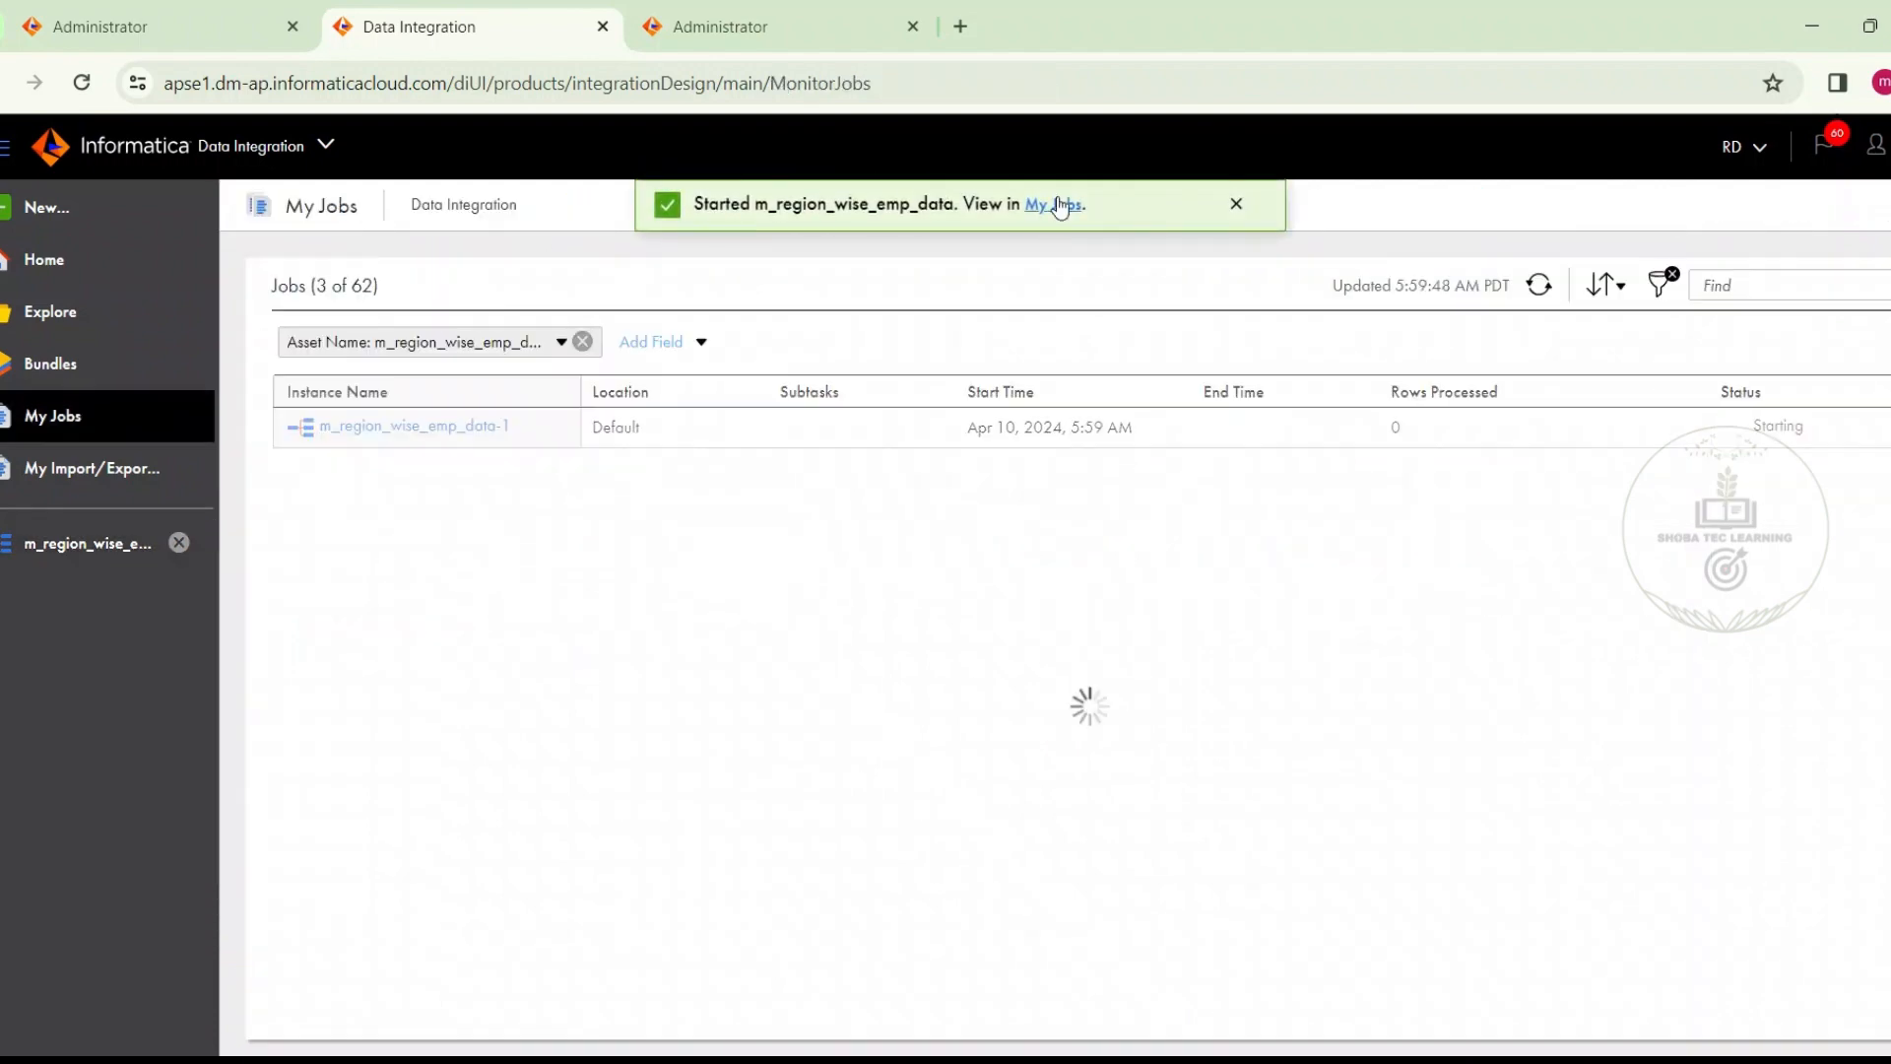
click(1534, 291)
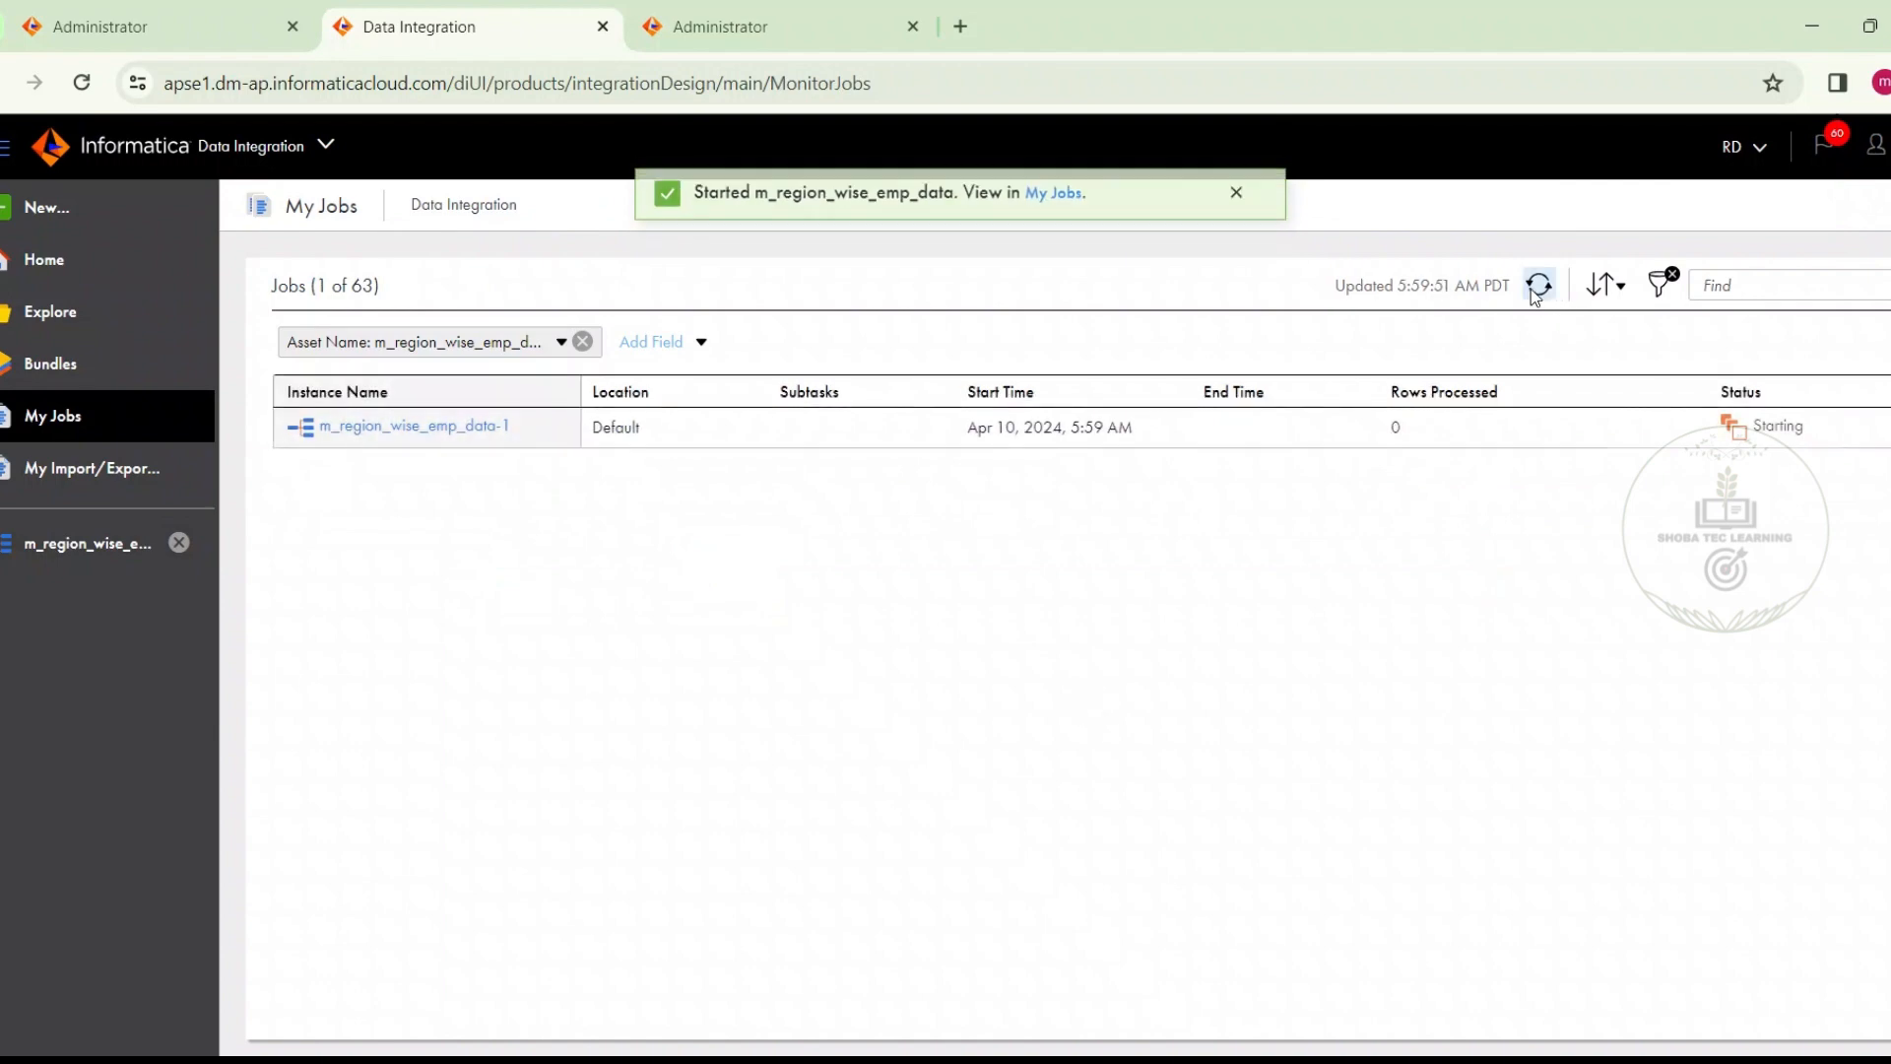
click(1538, 286)
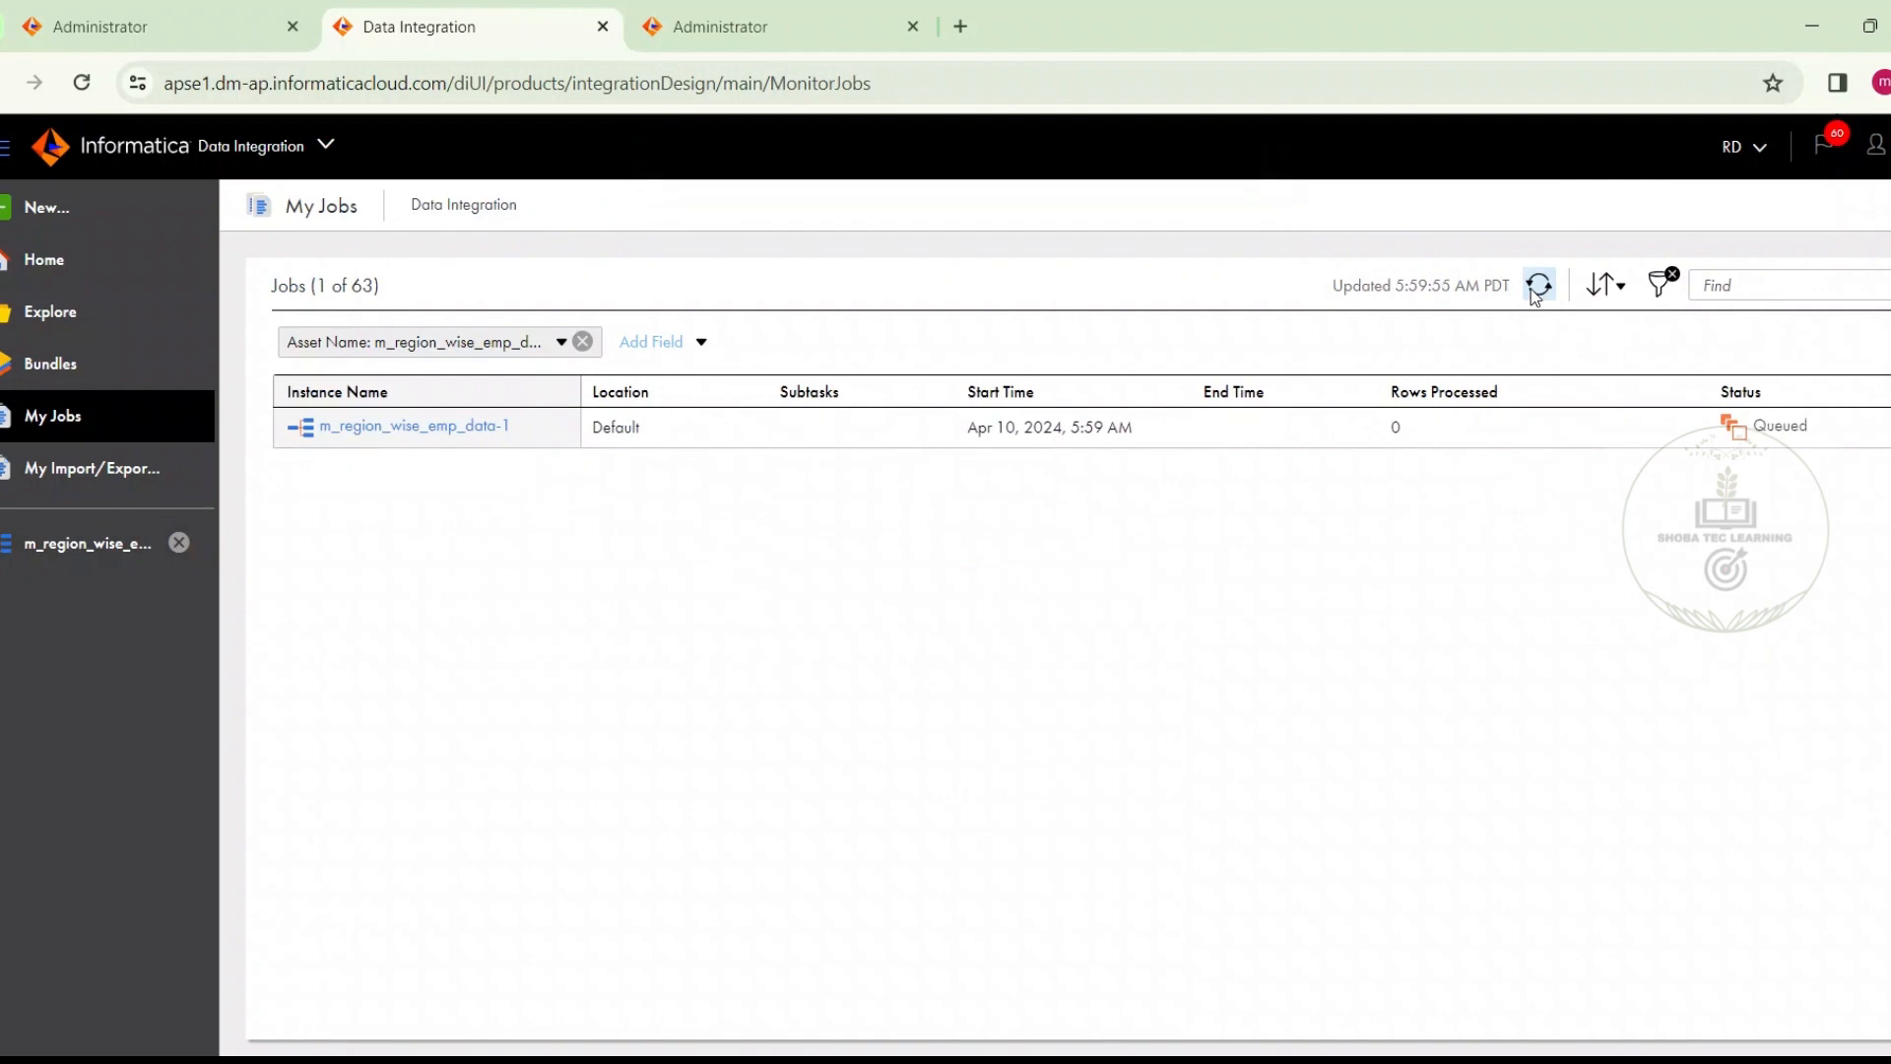
click(1534, 293)
click(1535, 293)
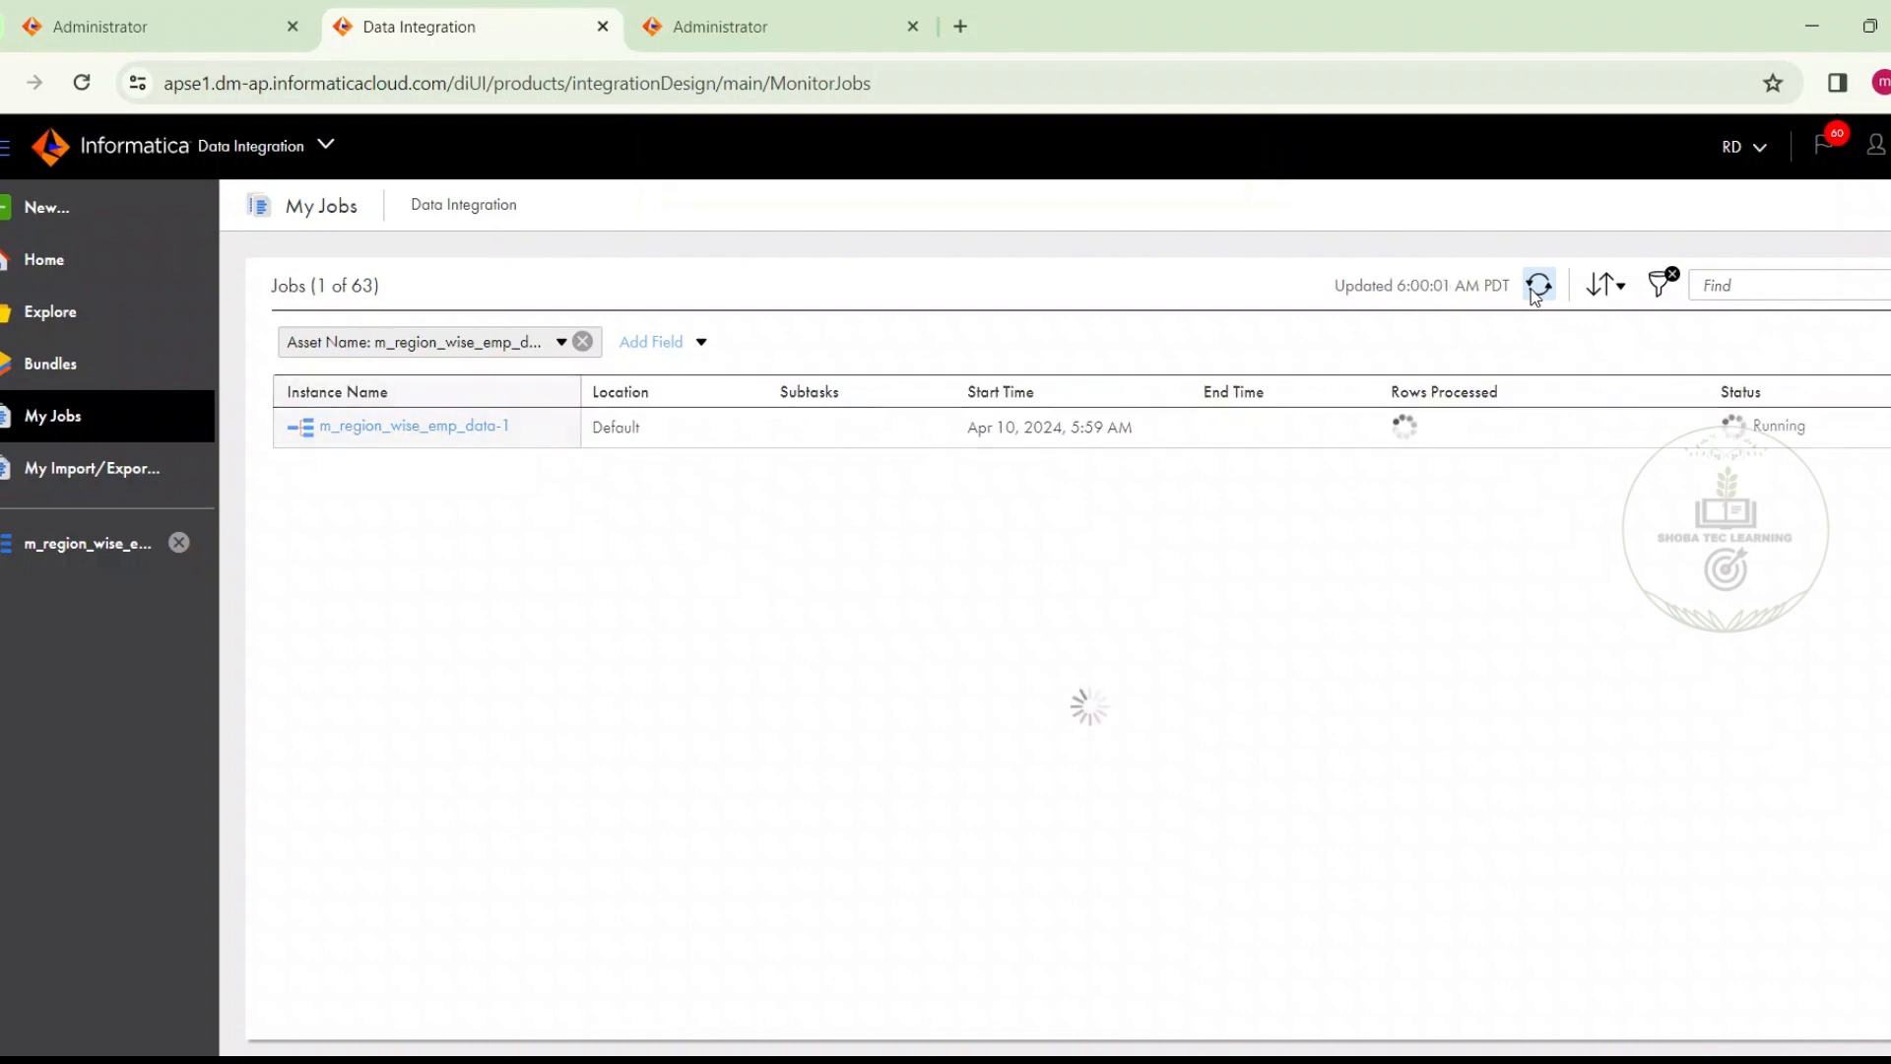
click(1534, 288)
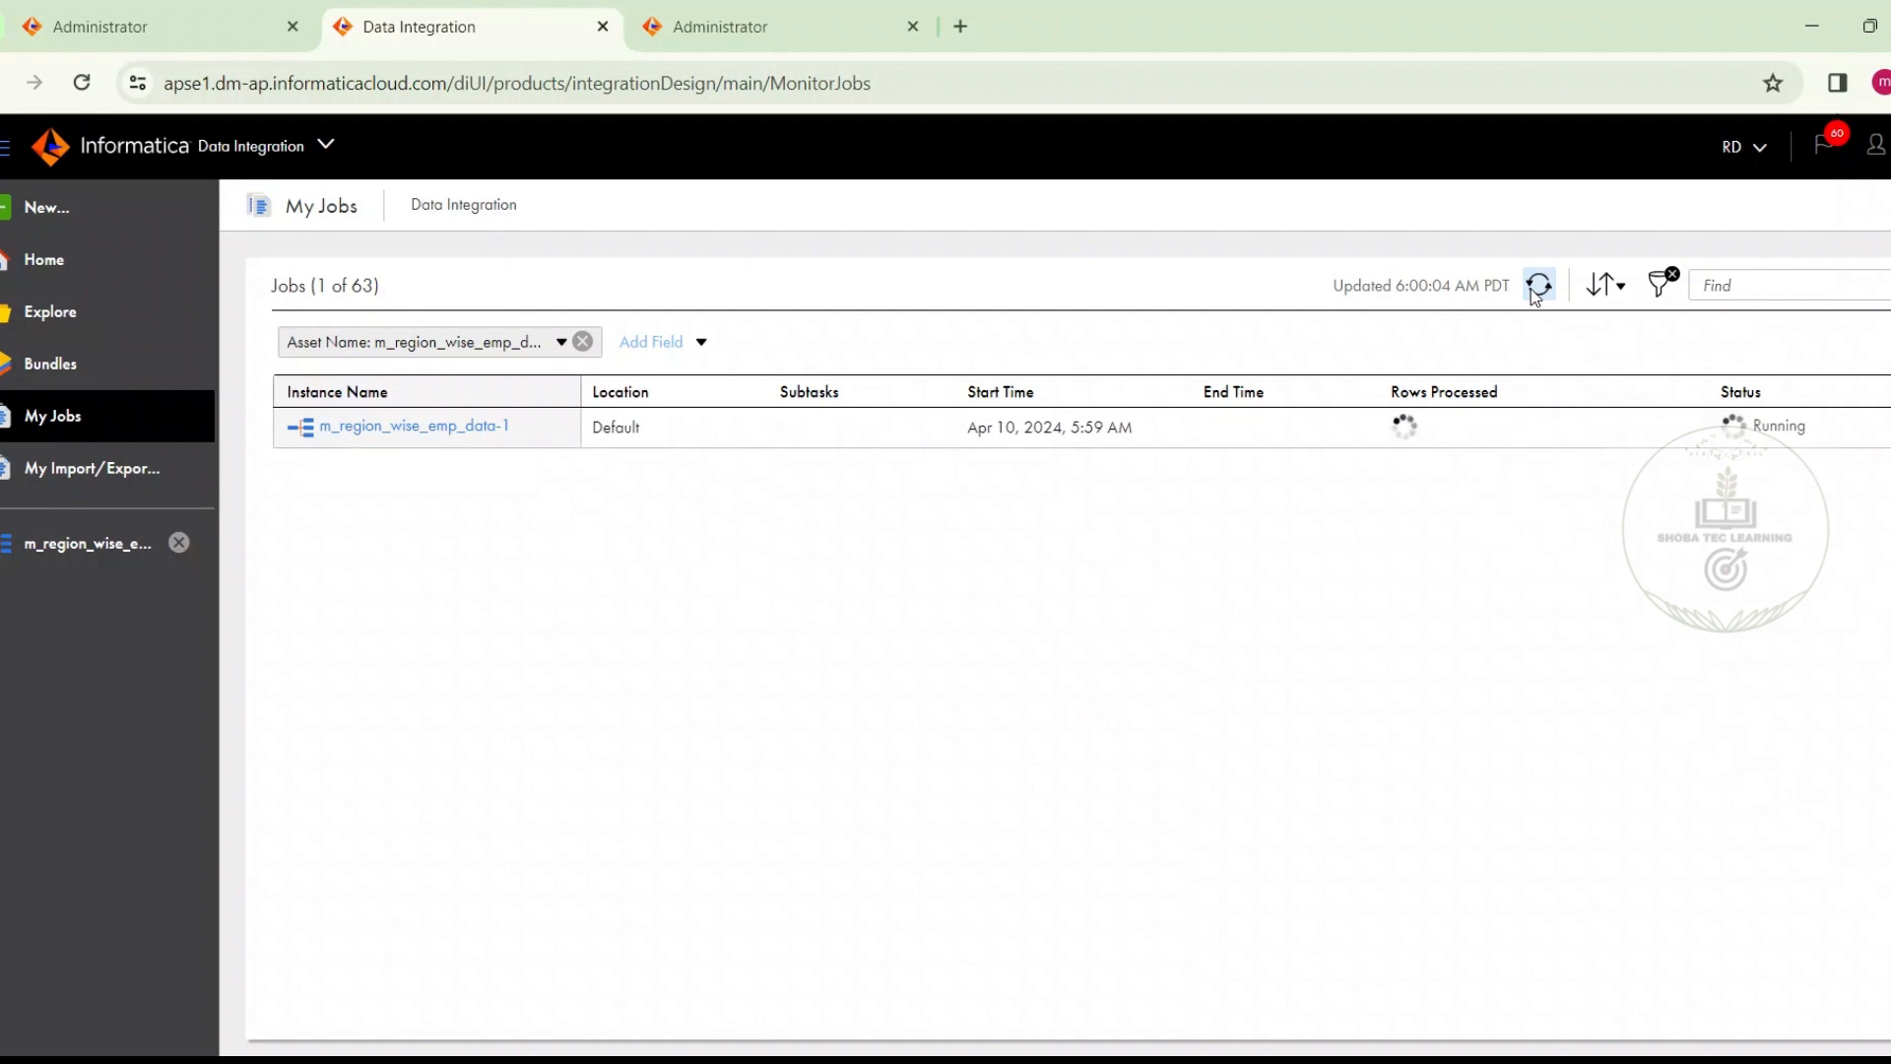
click(1537, 286)
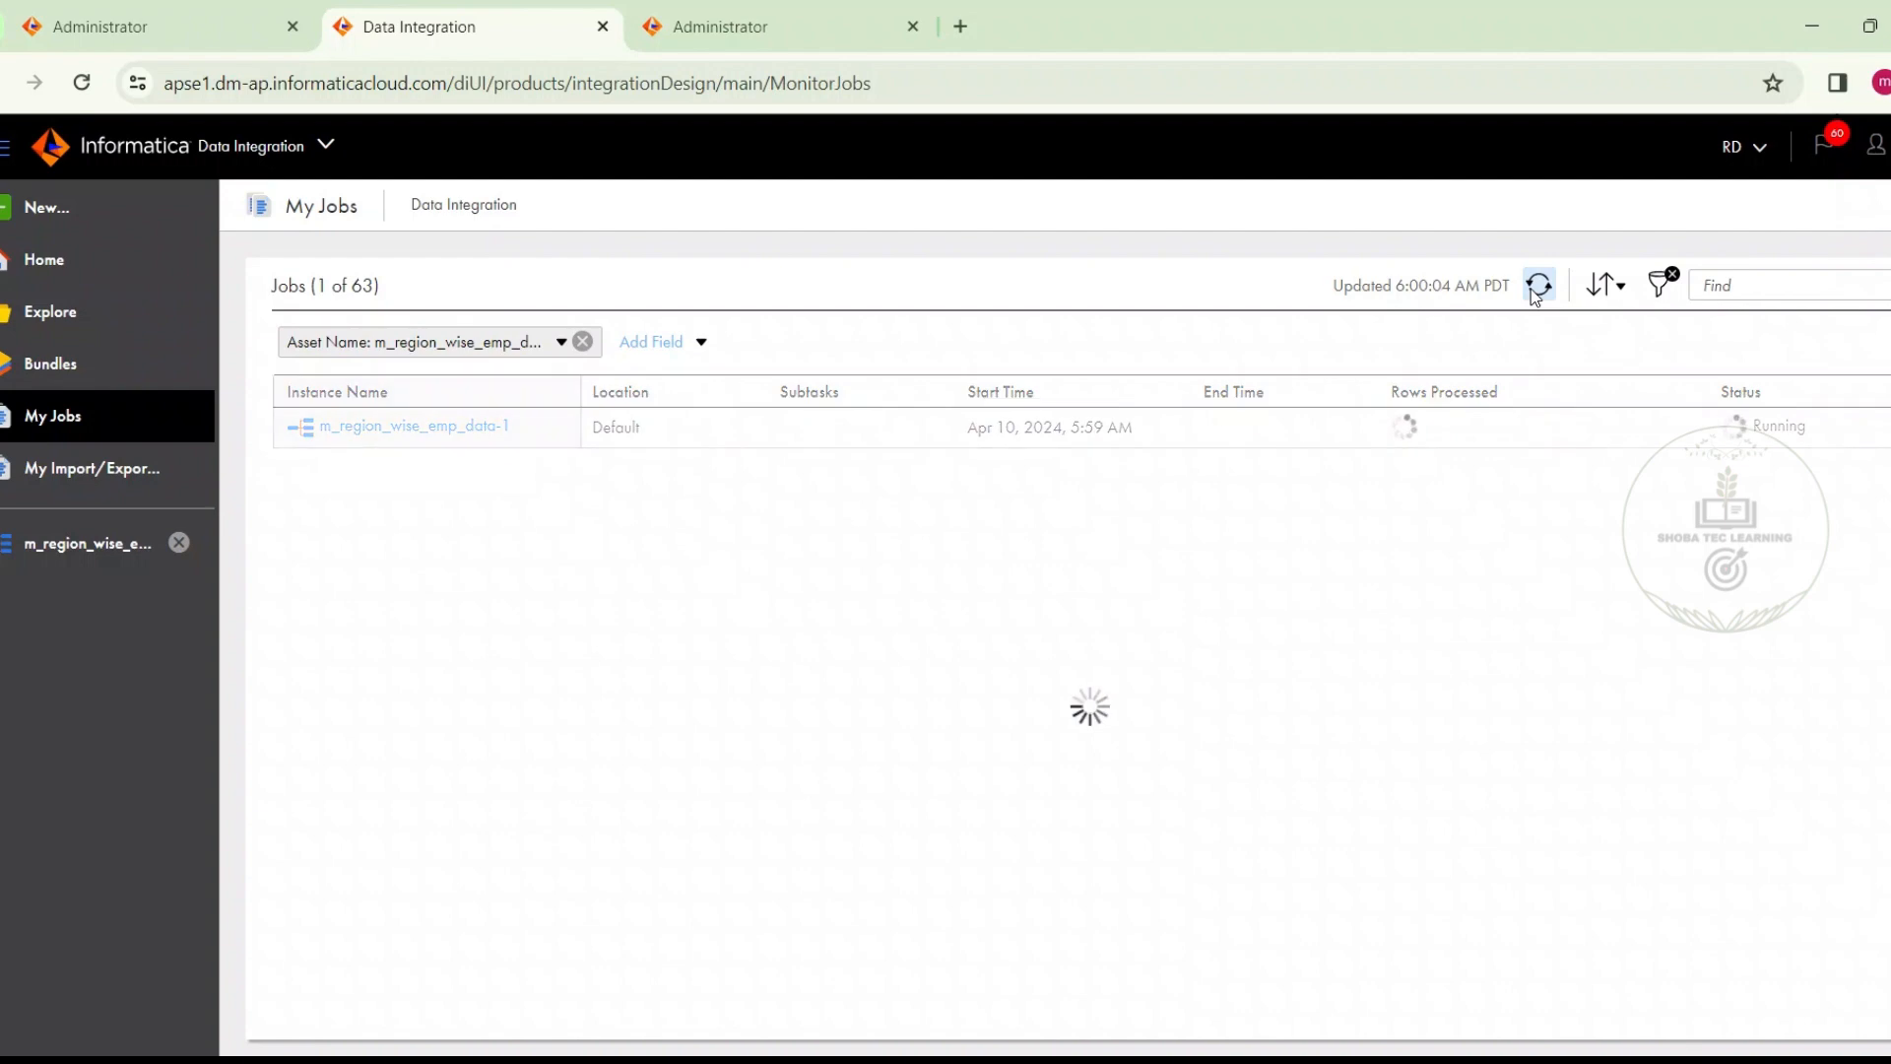
Open the details of the m_region_wise_emp_data run and review the success rows for the source and each target
click(484, 436)
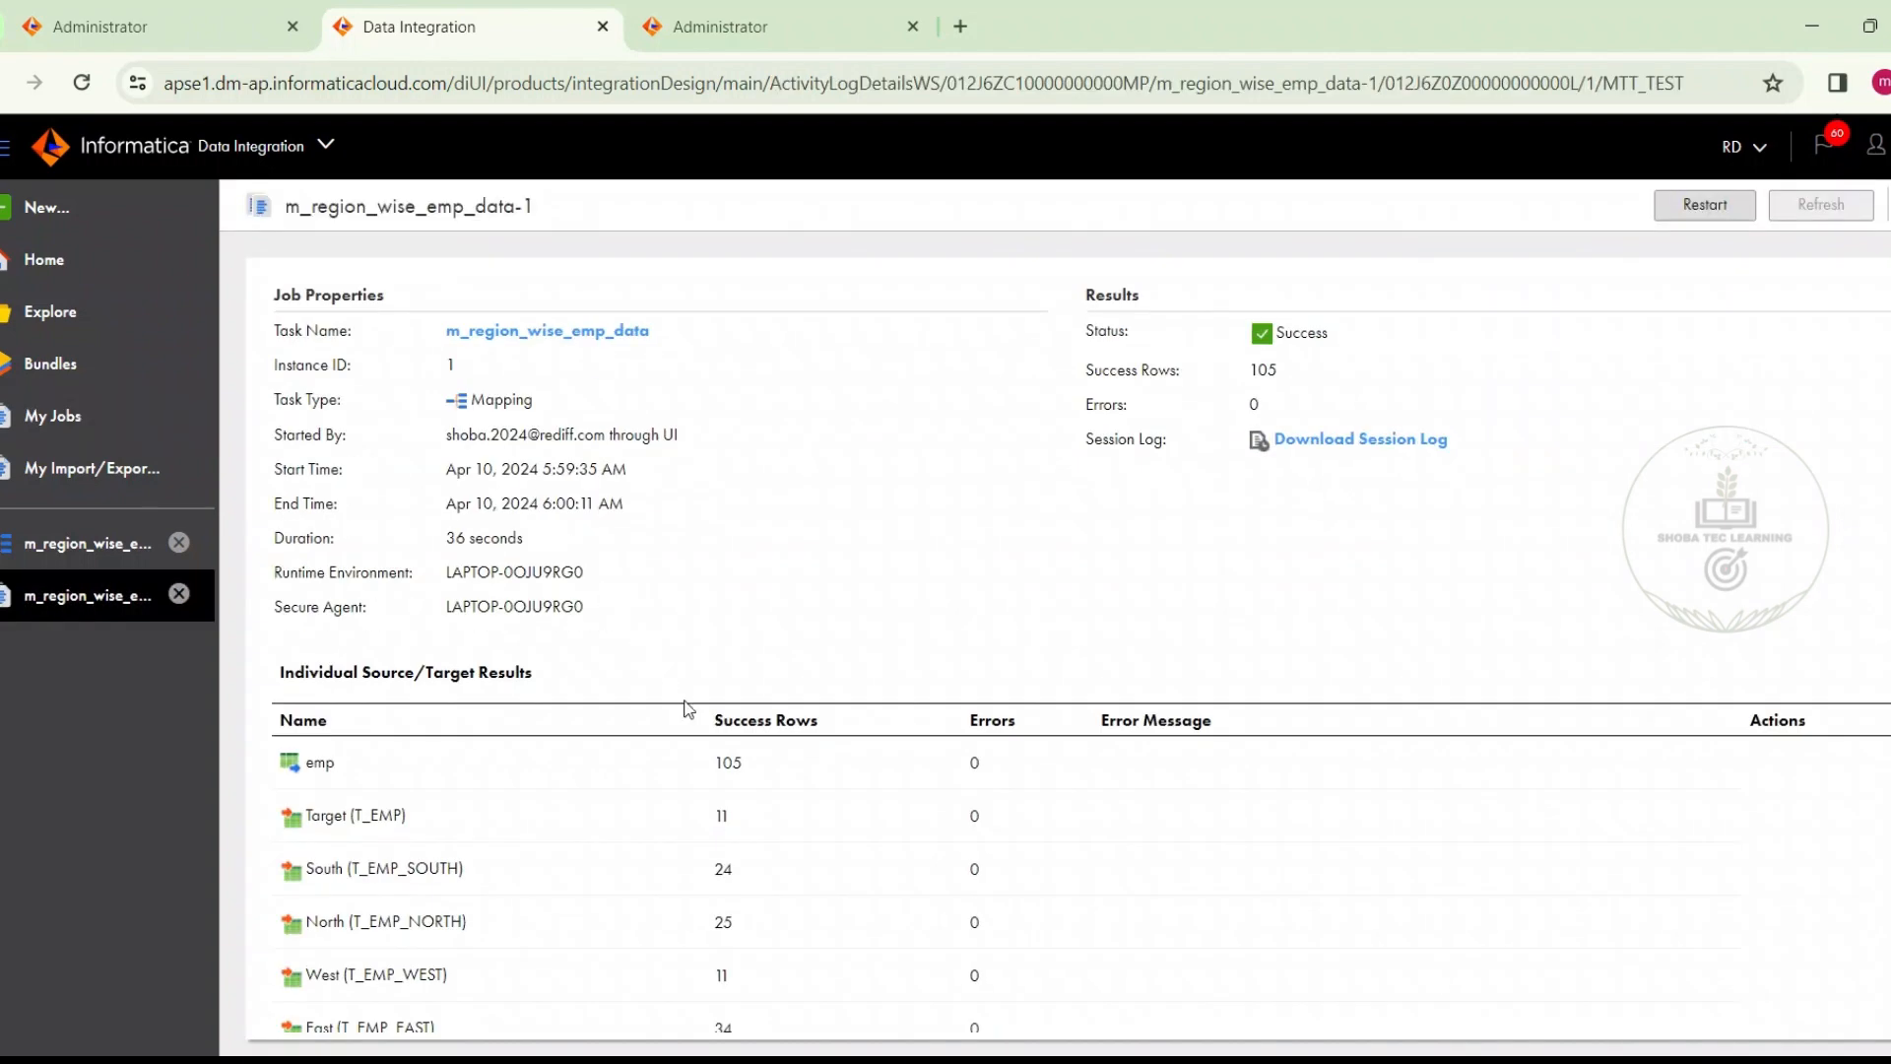
drag(713, 760, 745, 762)
drag(715, 816, 725, 866)
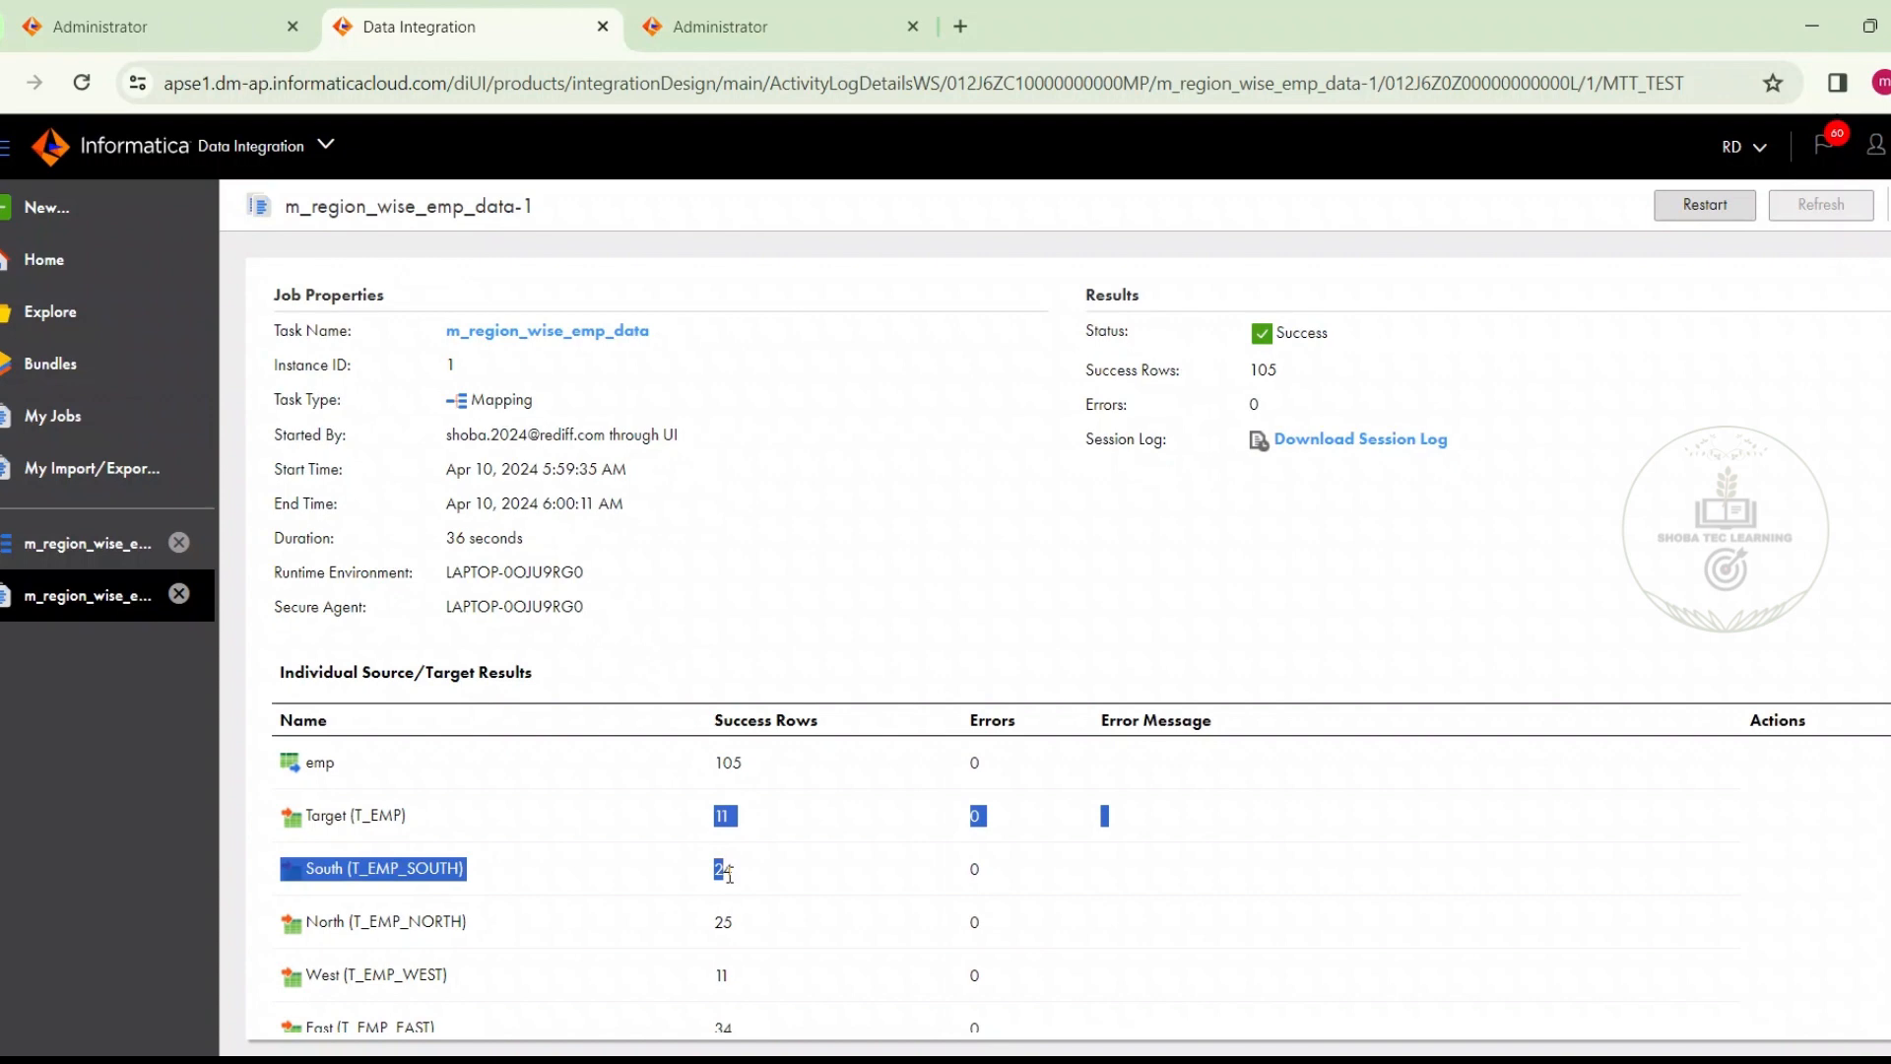
click(737, 874)
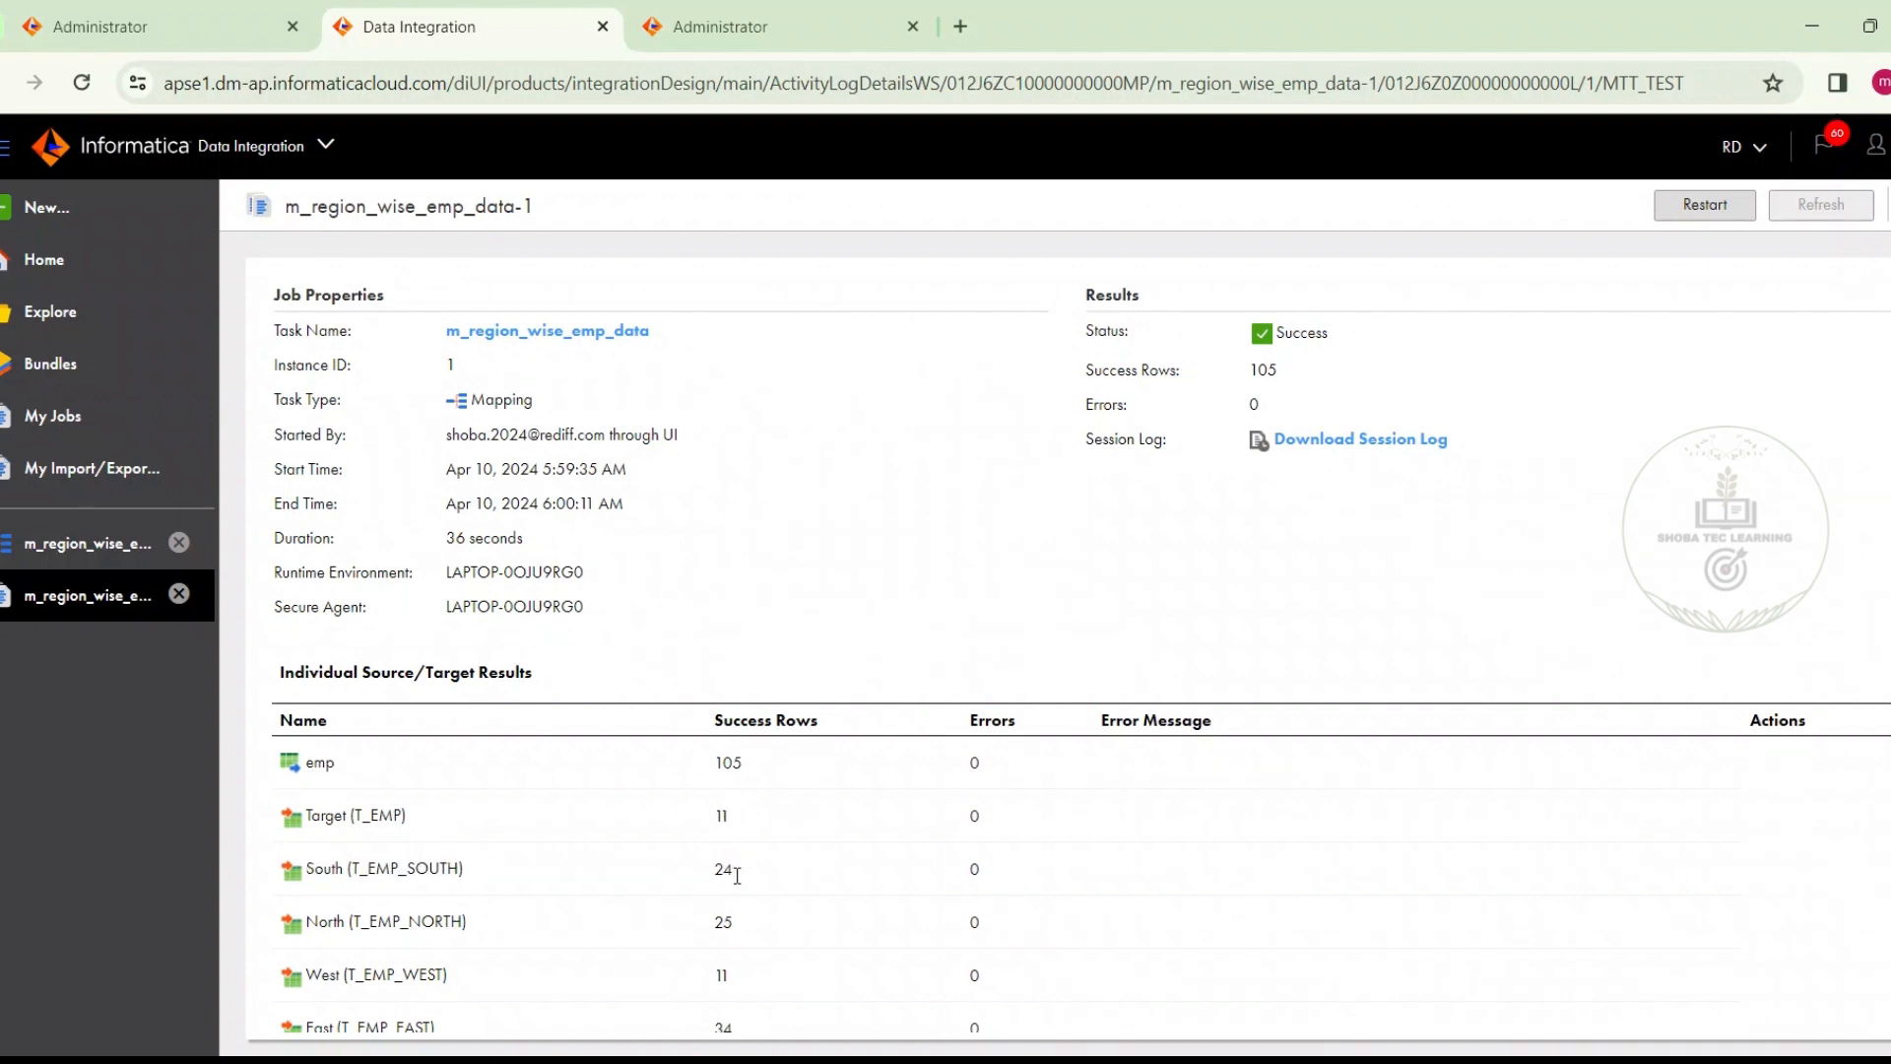
double_click(737, 874)
scroll(1081, 647, down, 1)
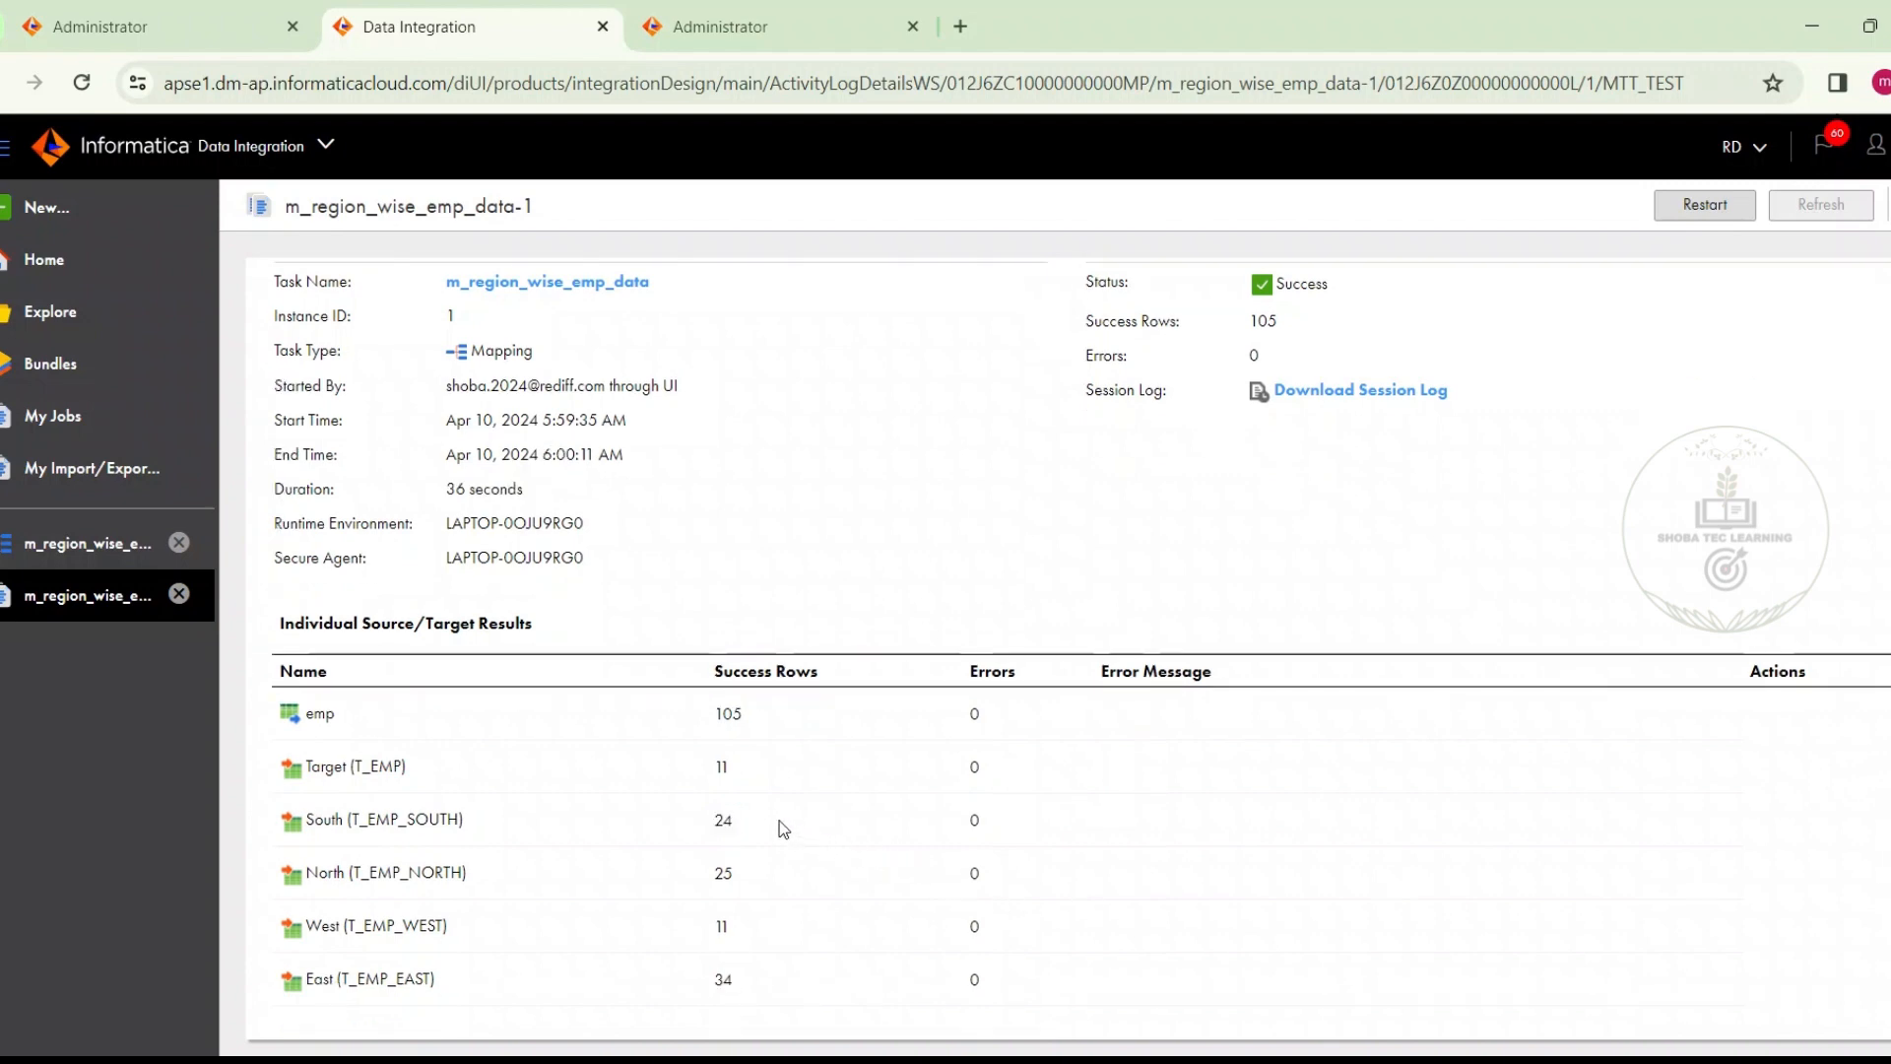
double_click(724, 823)
drag(748, 875, 718, 985)
Switch to Oracle SQL Developer, widen the core27.sql worksheet, and add and run the query select * from t_emp_west;
click(1396, 1059)
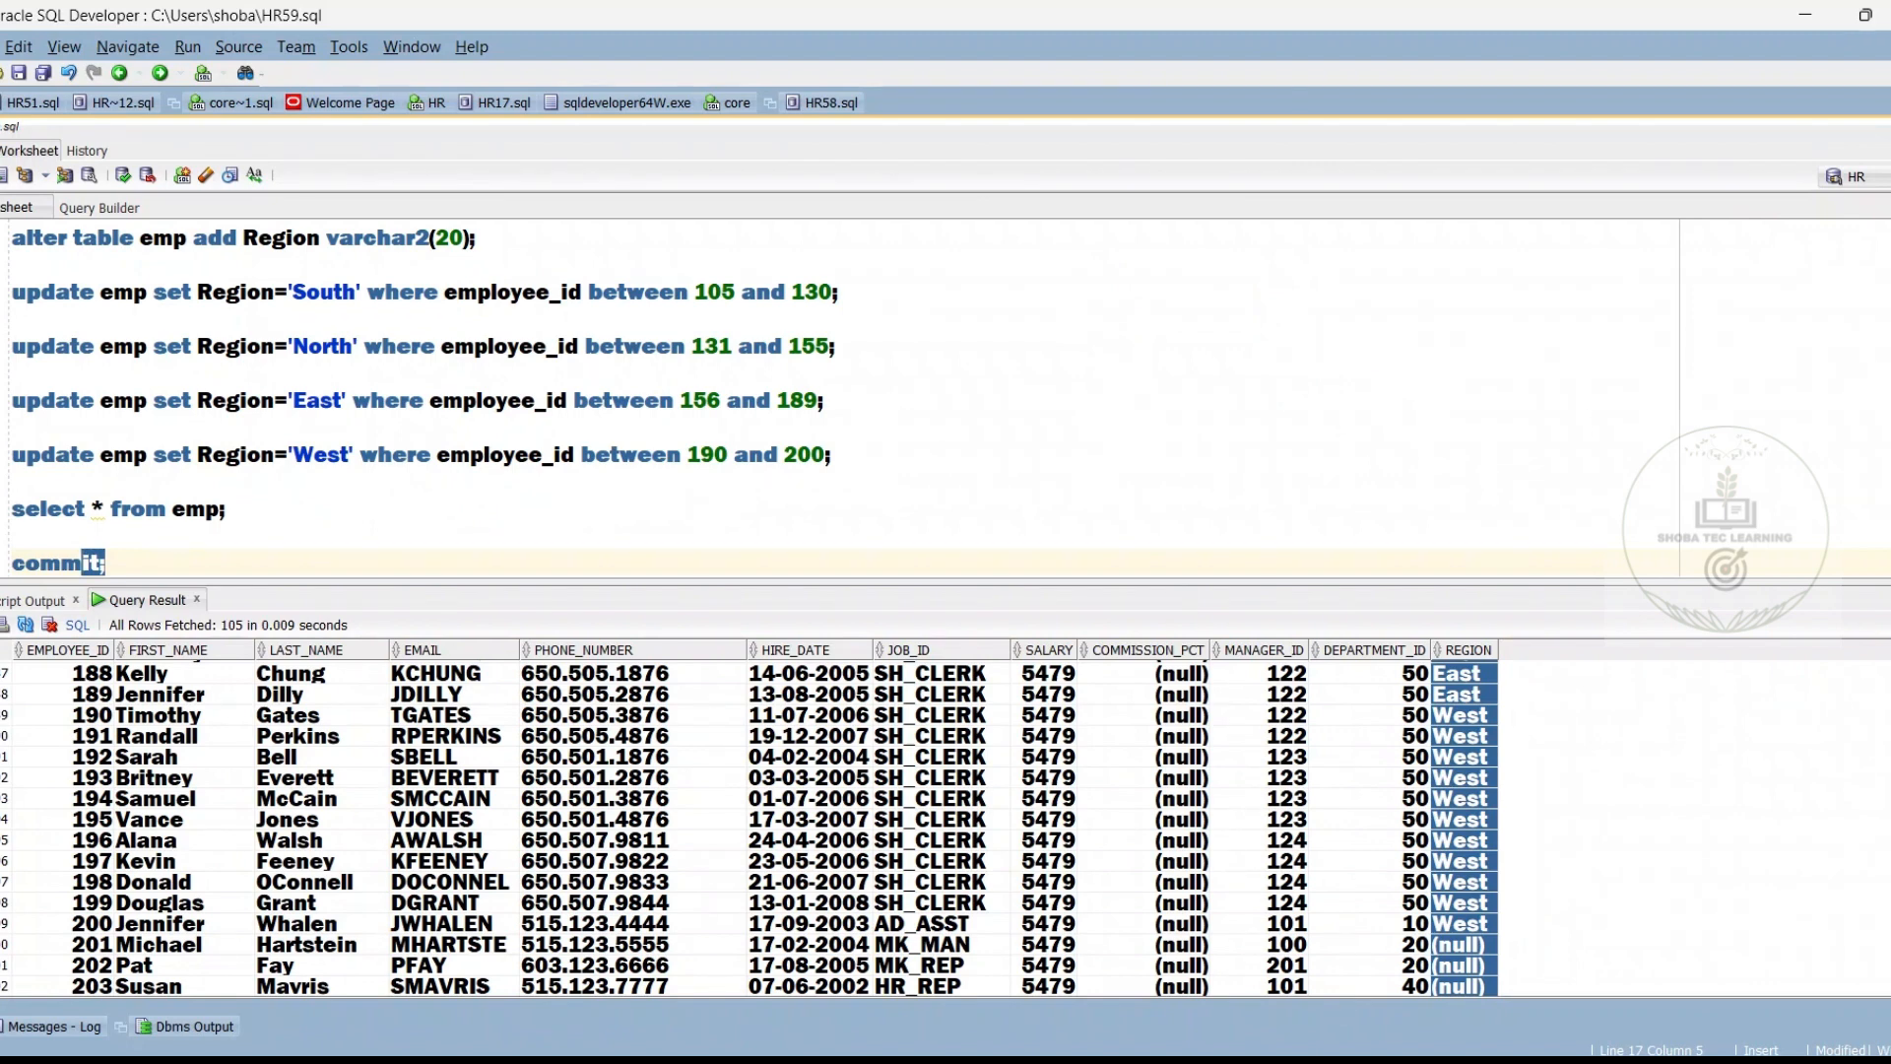
drag(1886, 406, 843, 460)
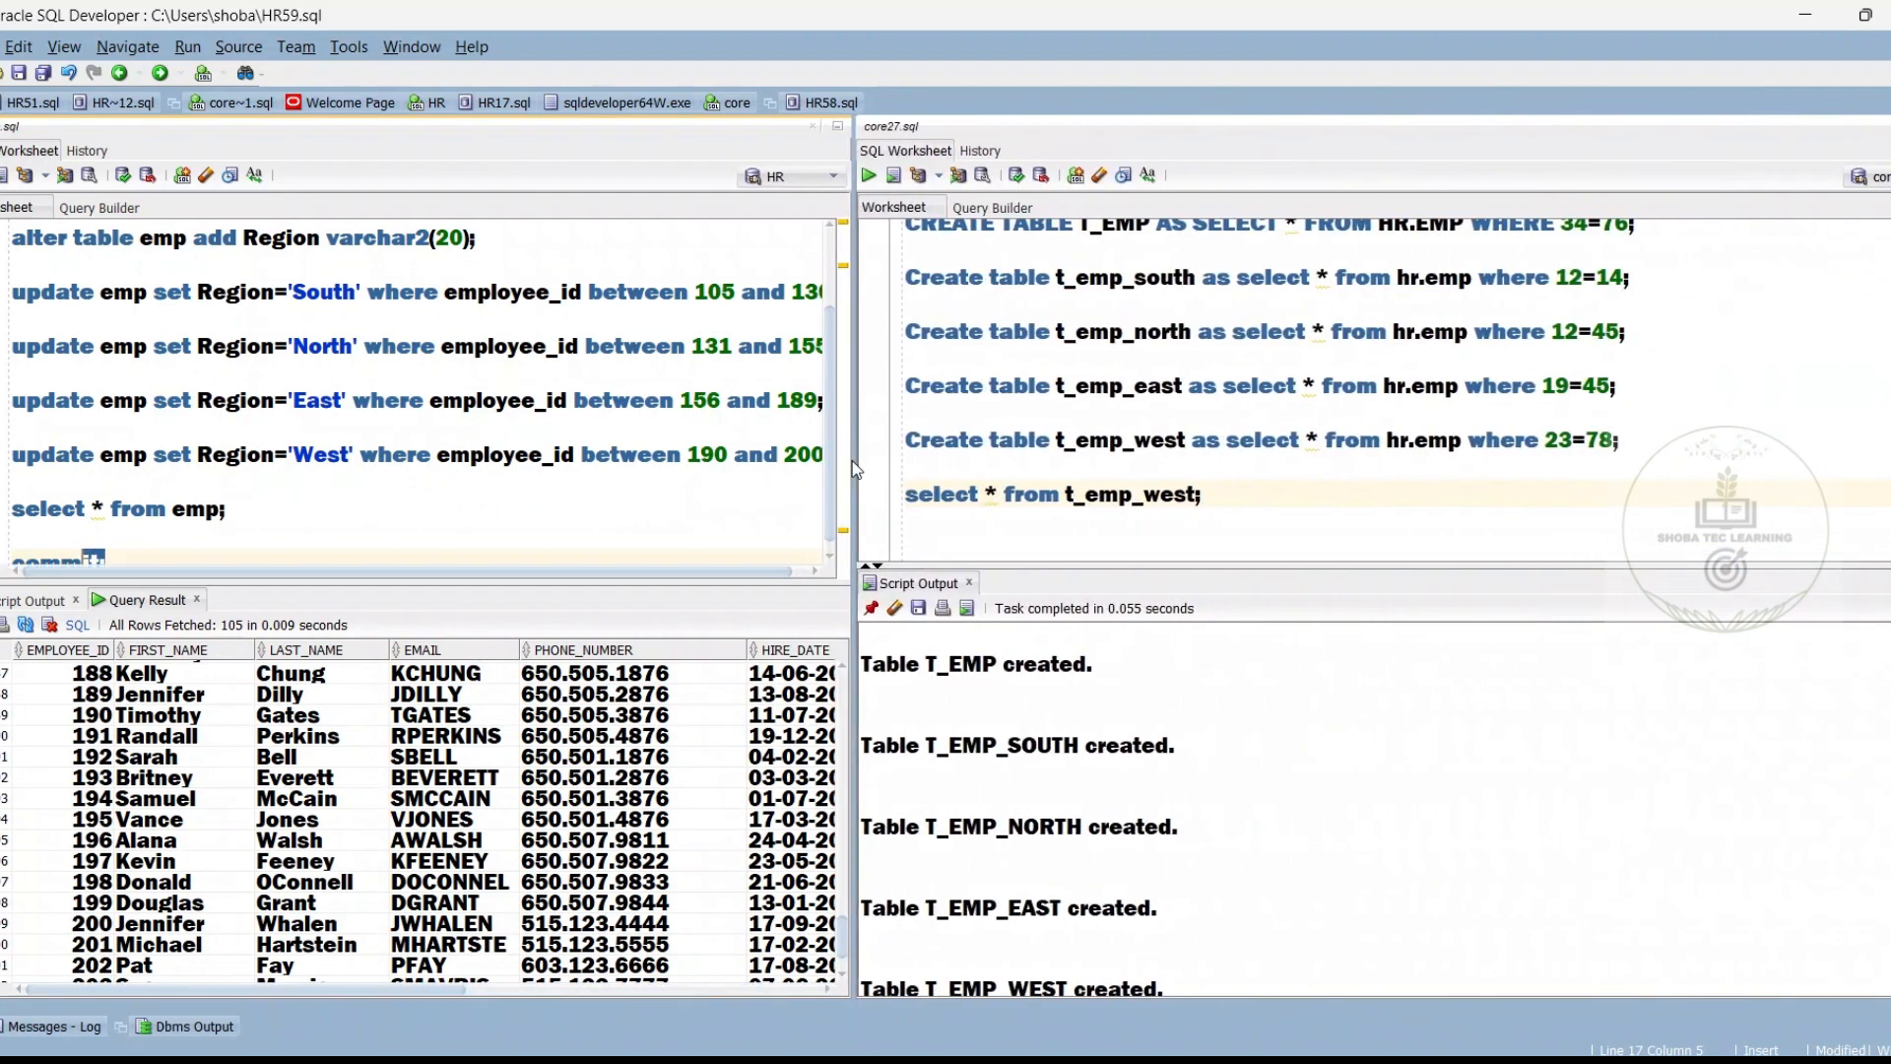
click(1248, 480)
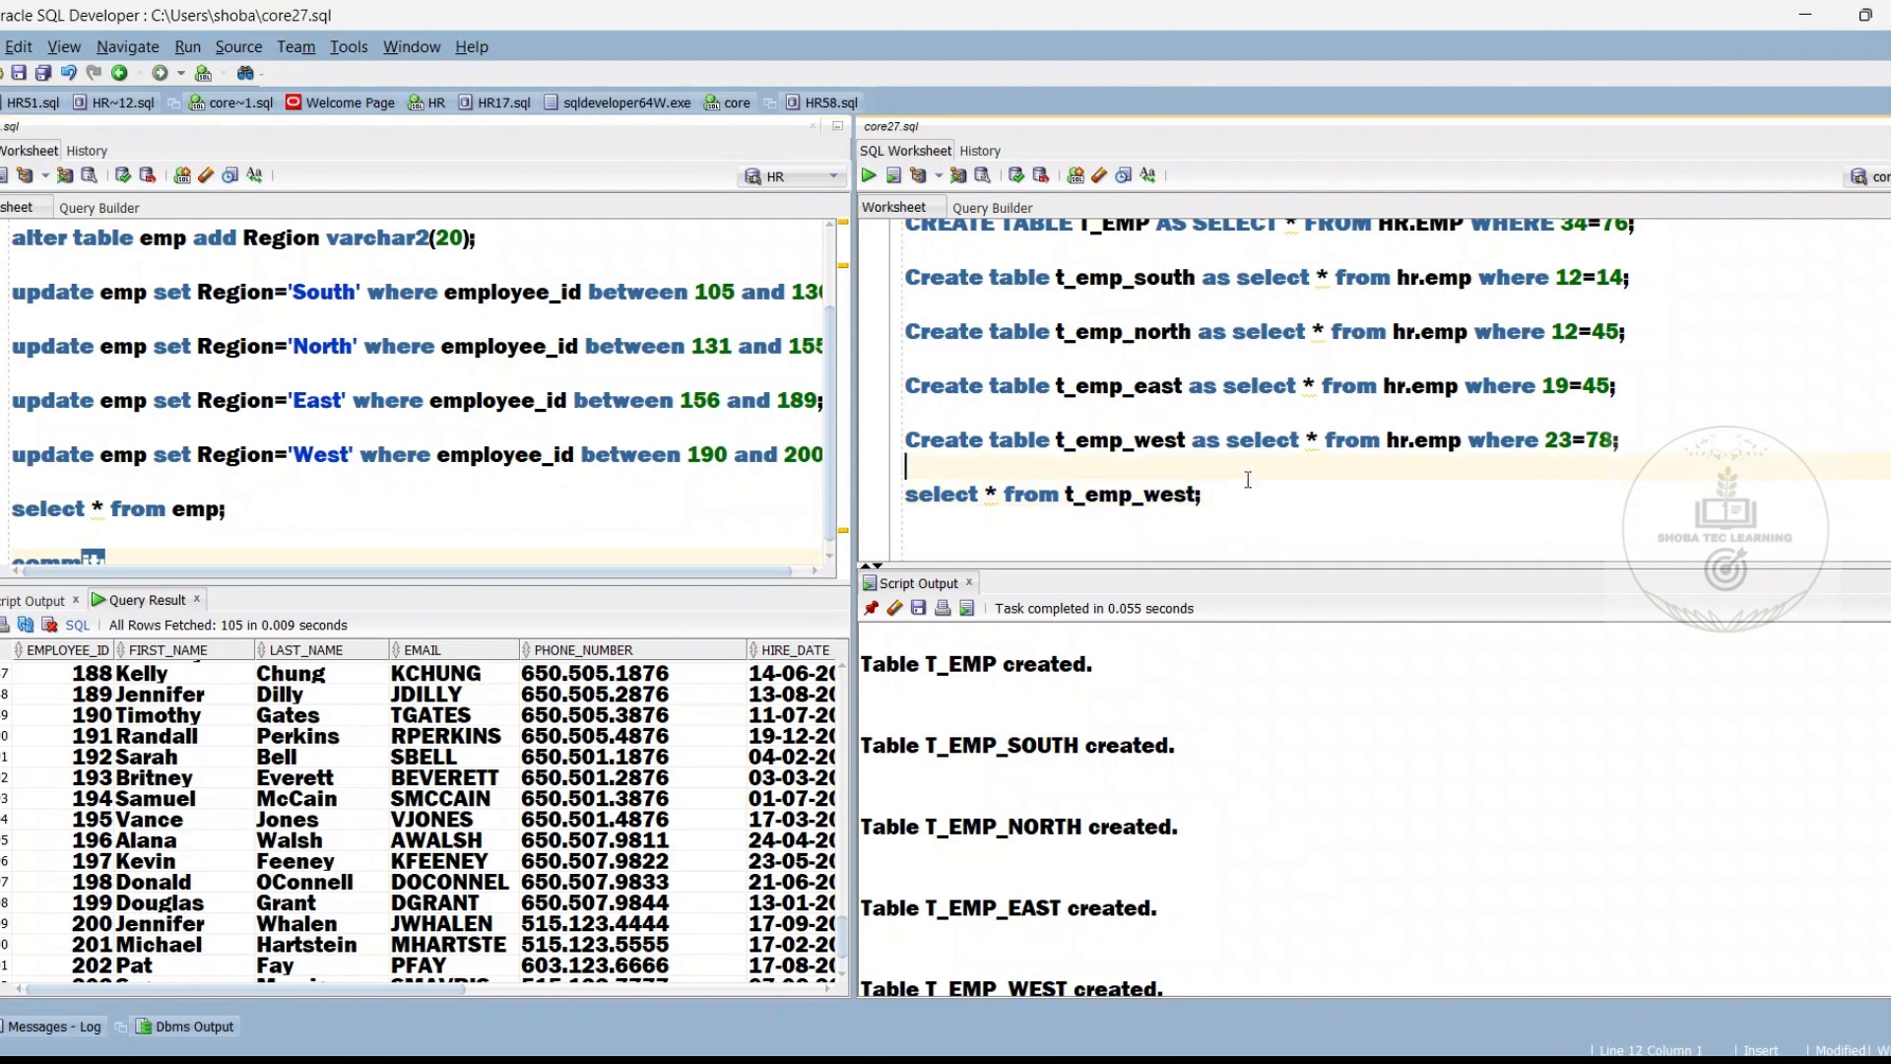
key(Down)
key(Down)
key(Down)
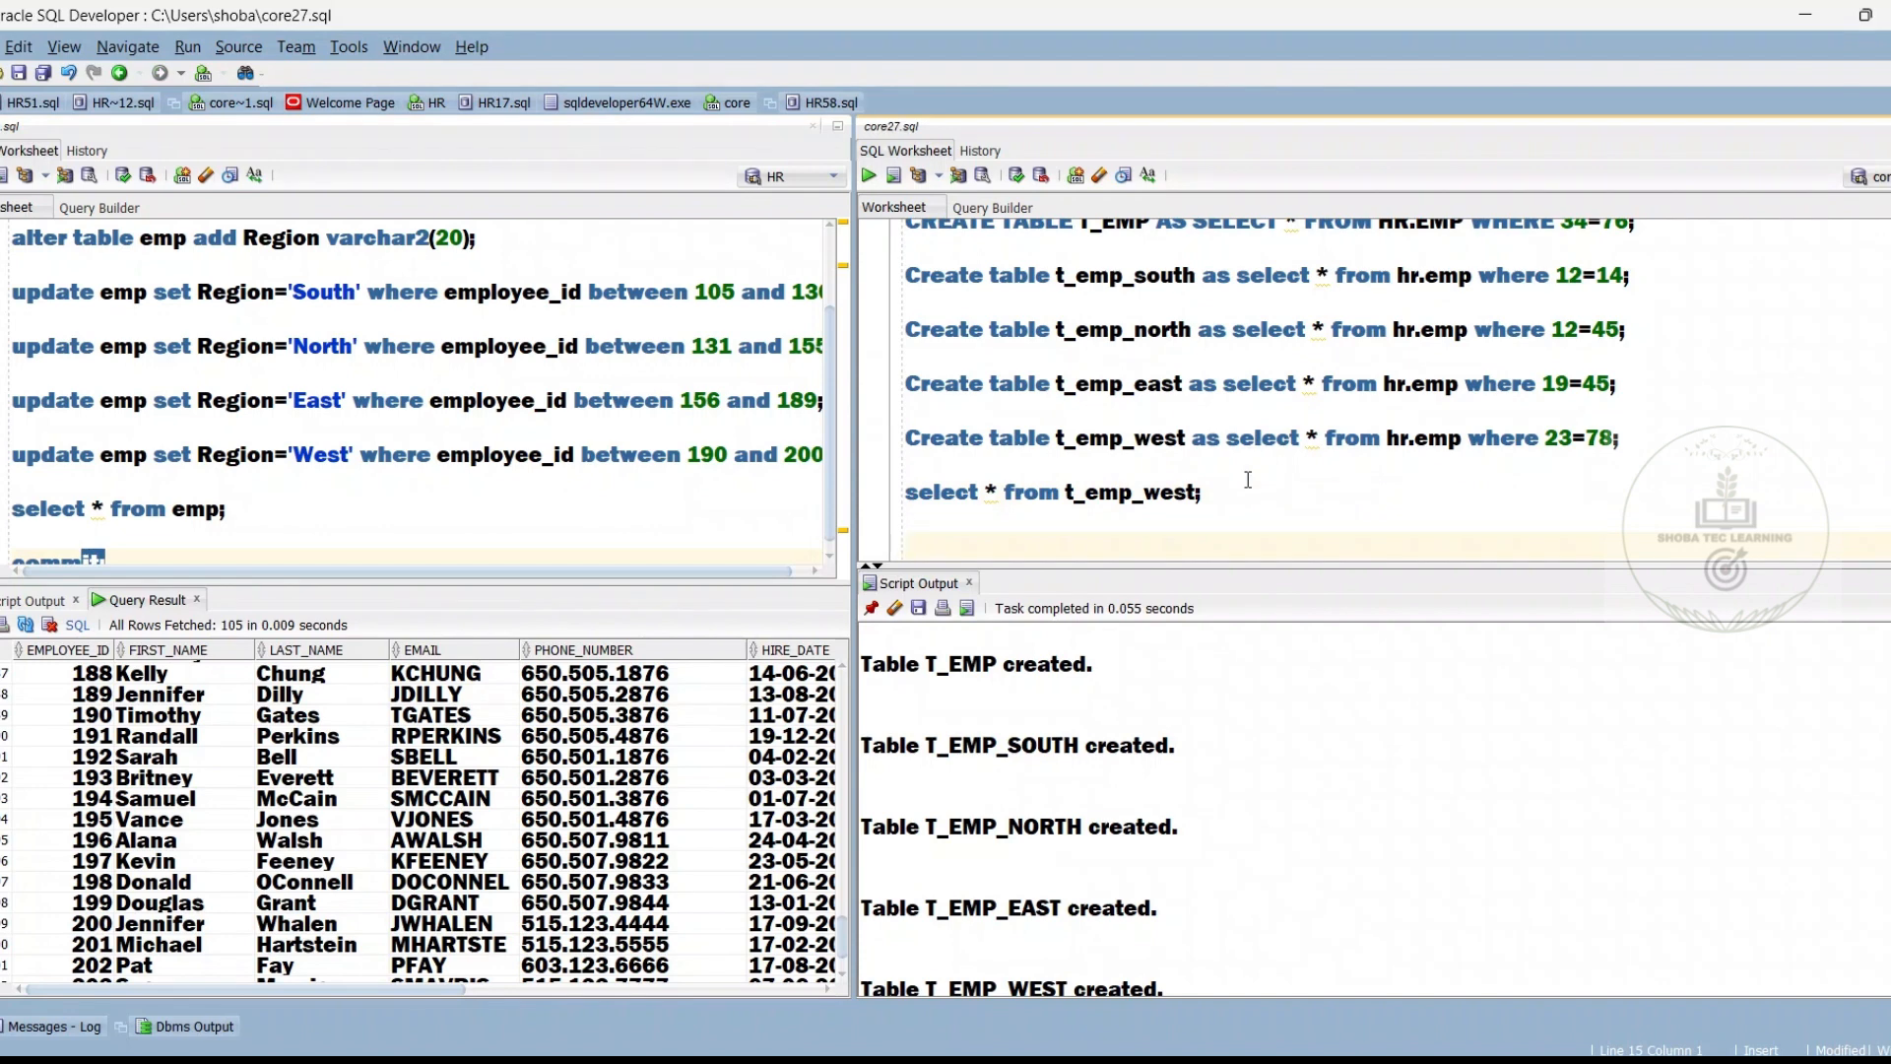
text(select * from t_emp)
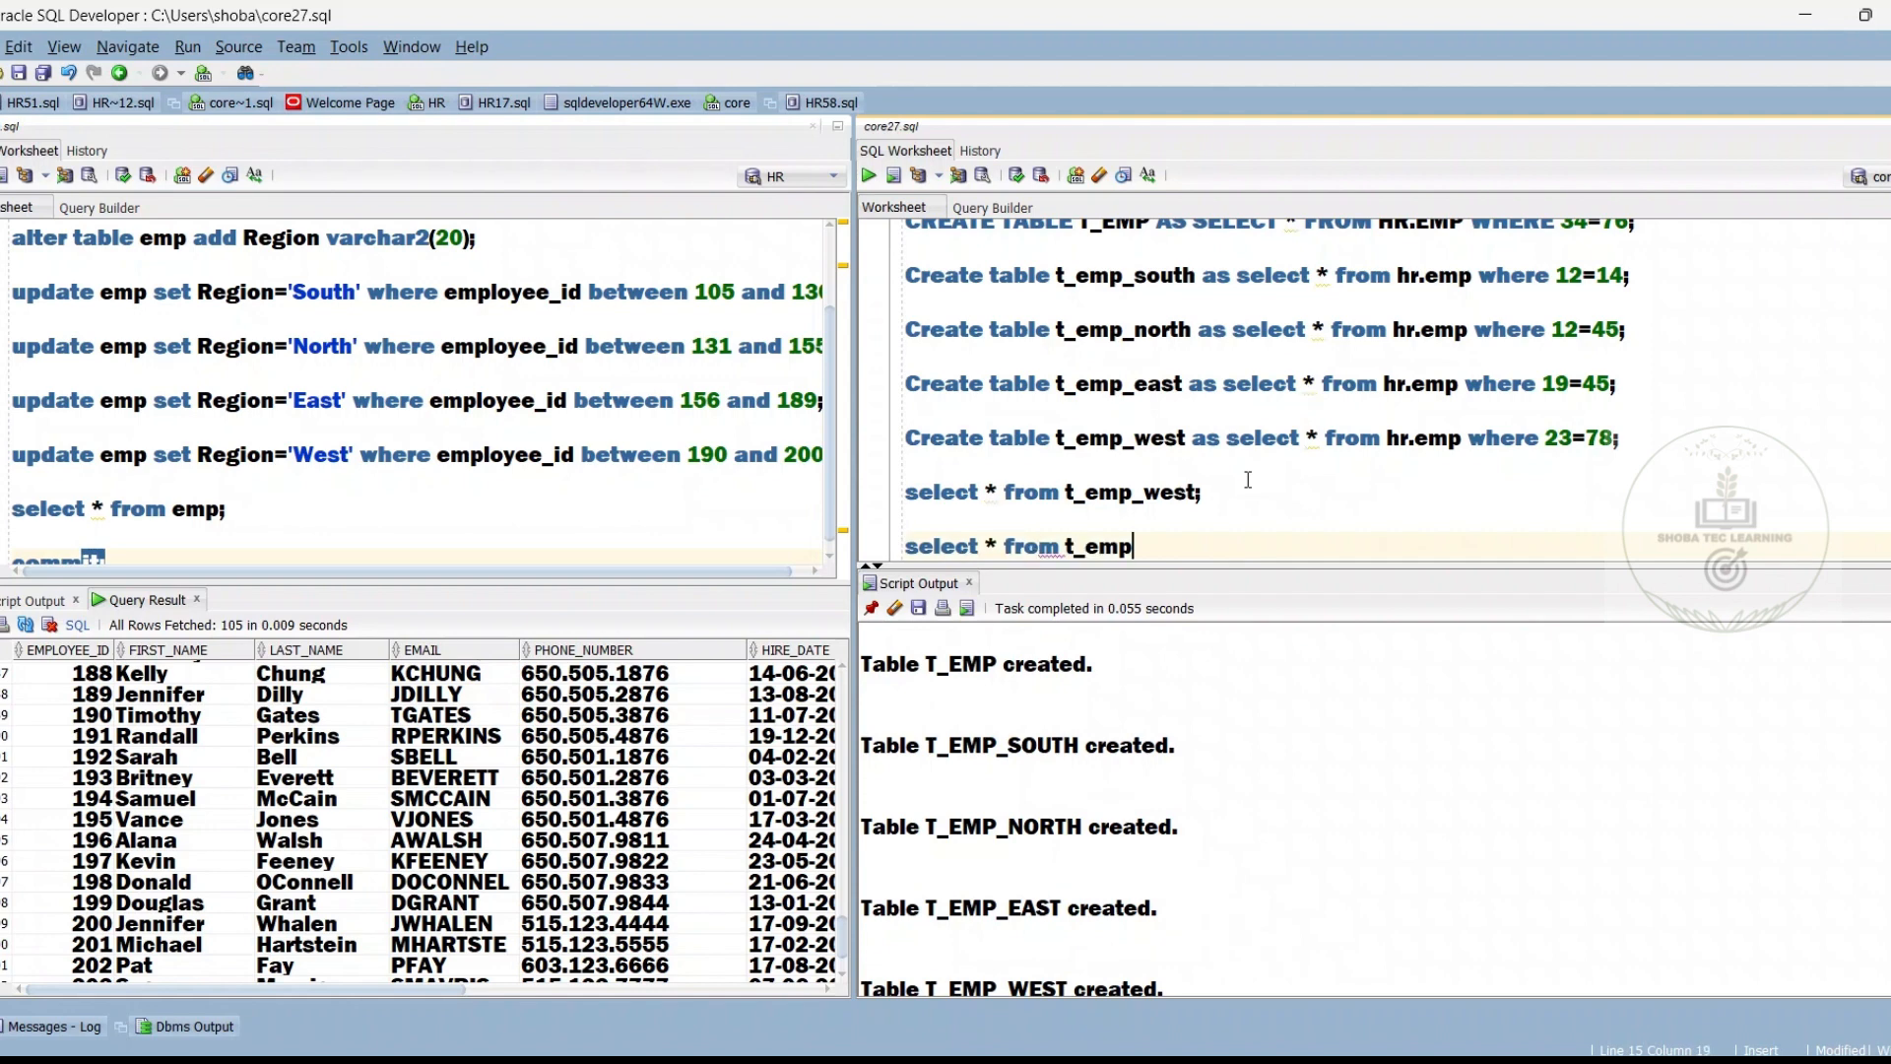
text(_west;)
key(ctrl+Return)
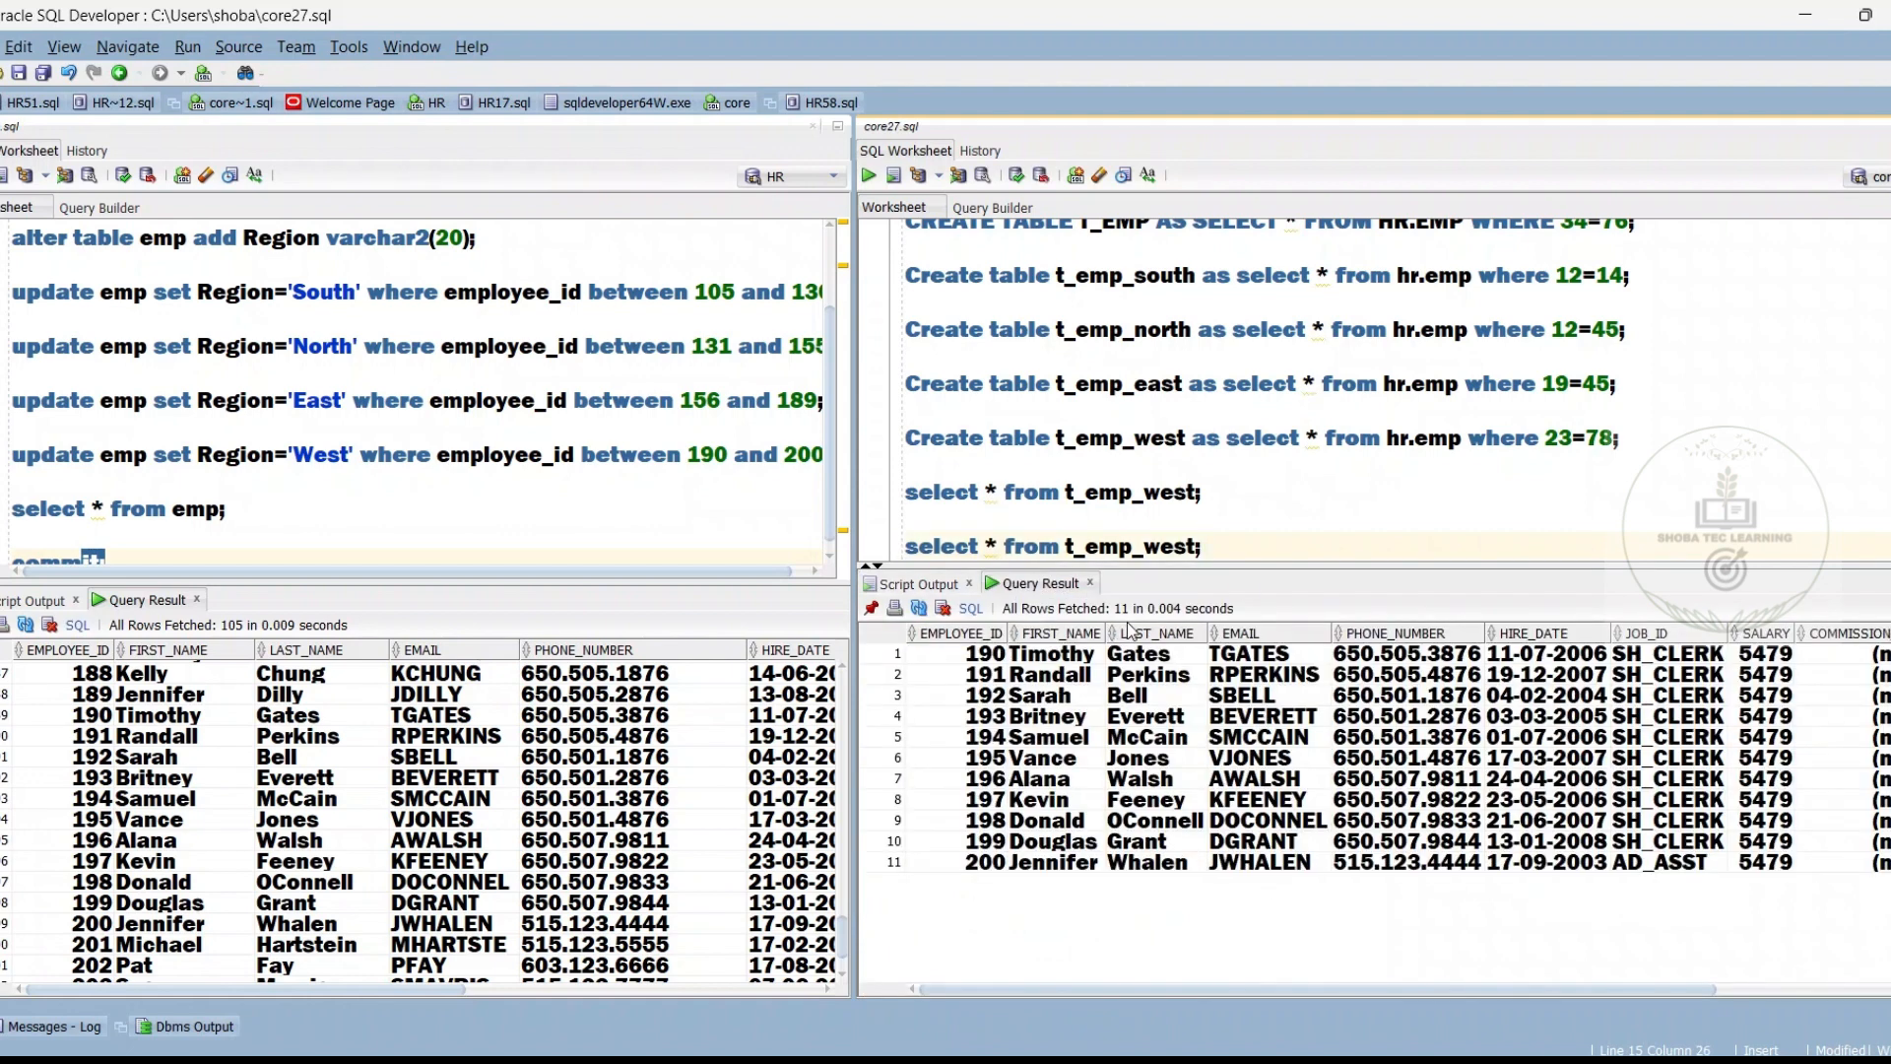
Count the rows in the t_emp_west query result
click(1116, 740)
right_click(1116, 754)
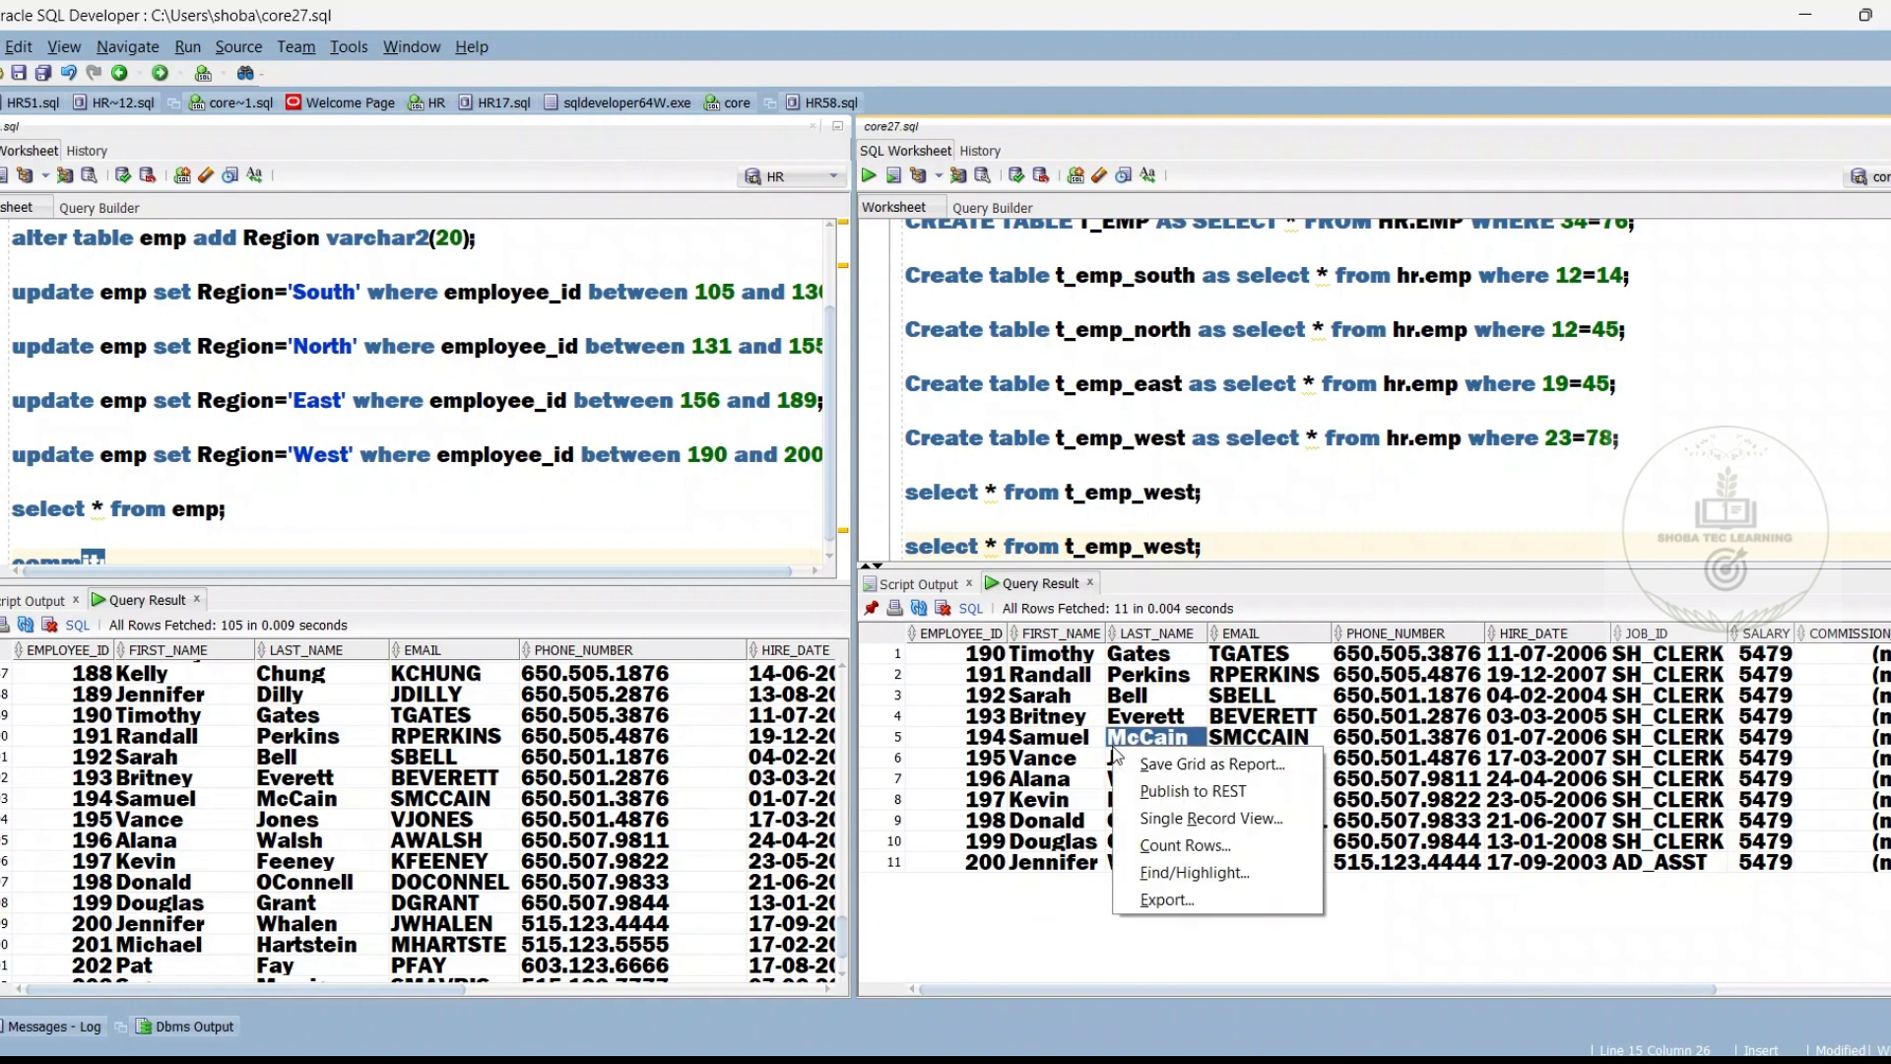
click(1172, 845)
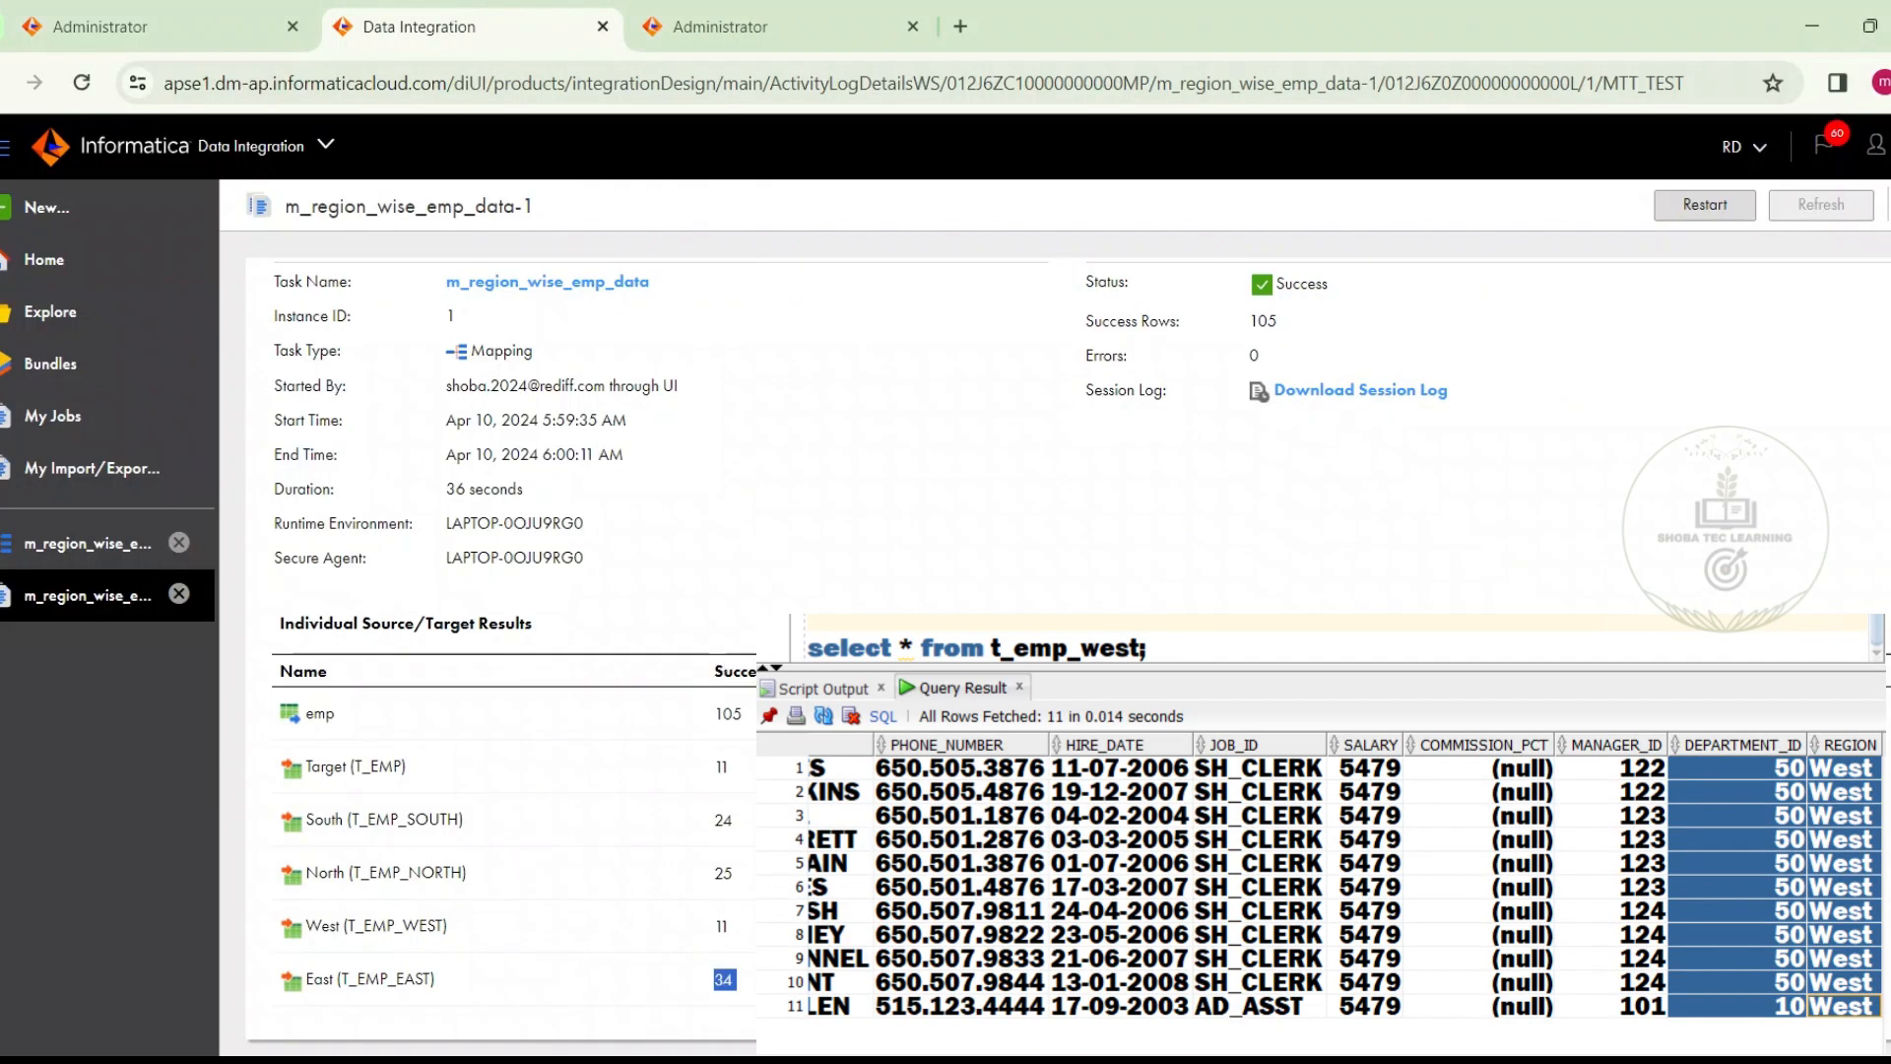
Compare the West (T_EMP_WEST) success rows in the Informatica job details with the SQL Developer row count, and dismiss the count
drag(717, 926, 743, 929)
click(847, 934)
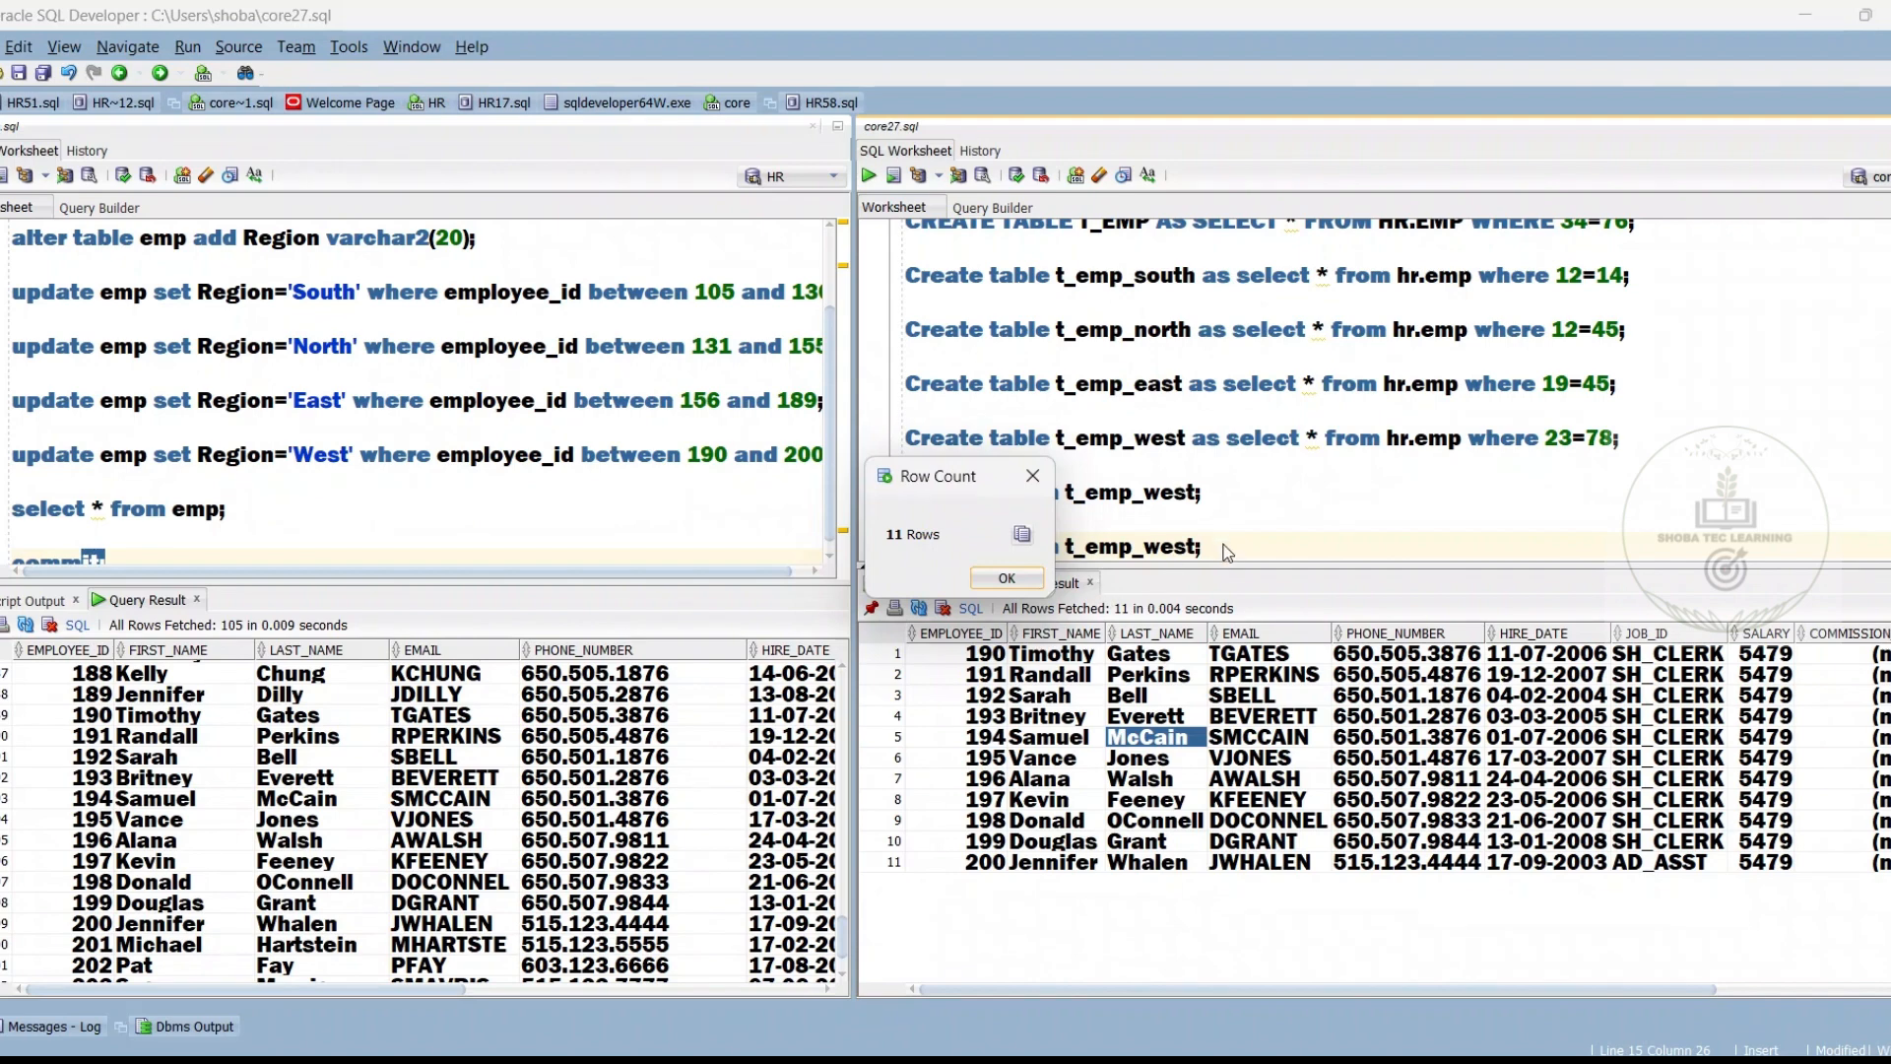
click(1004, 575)
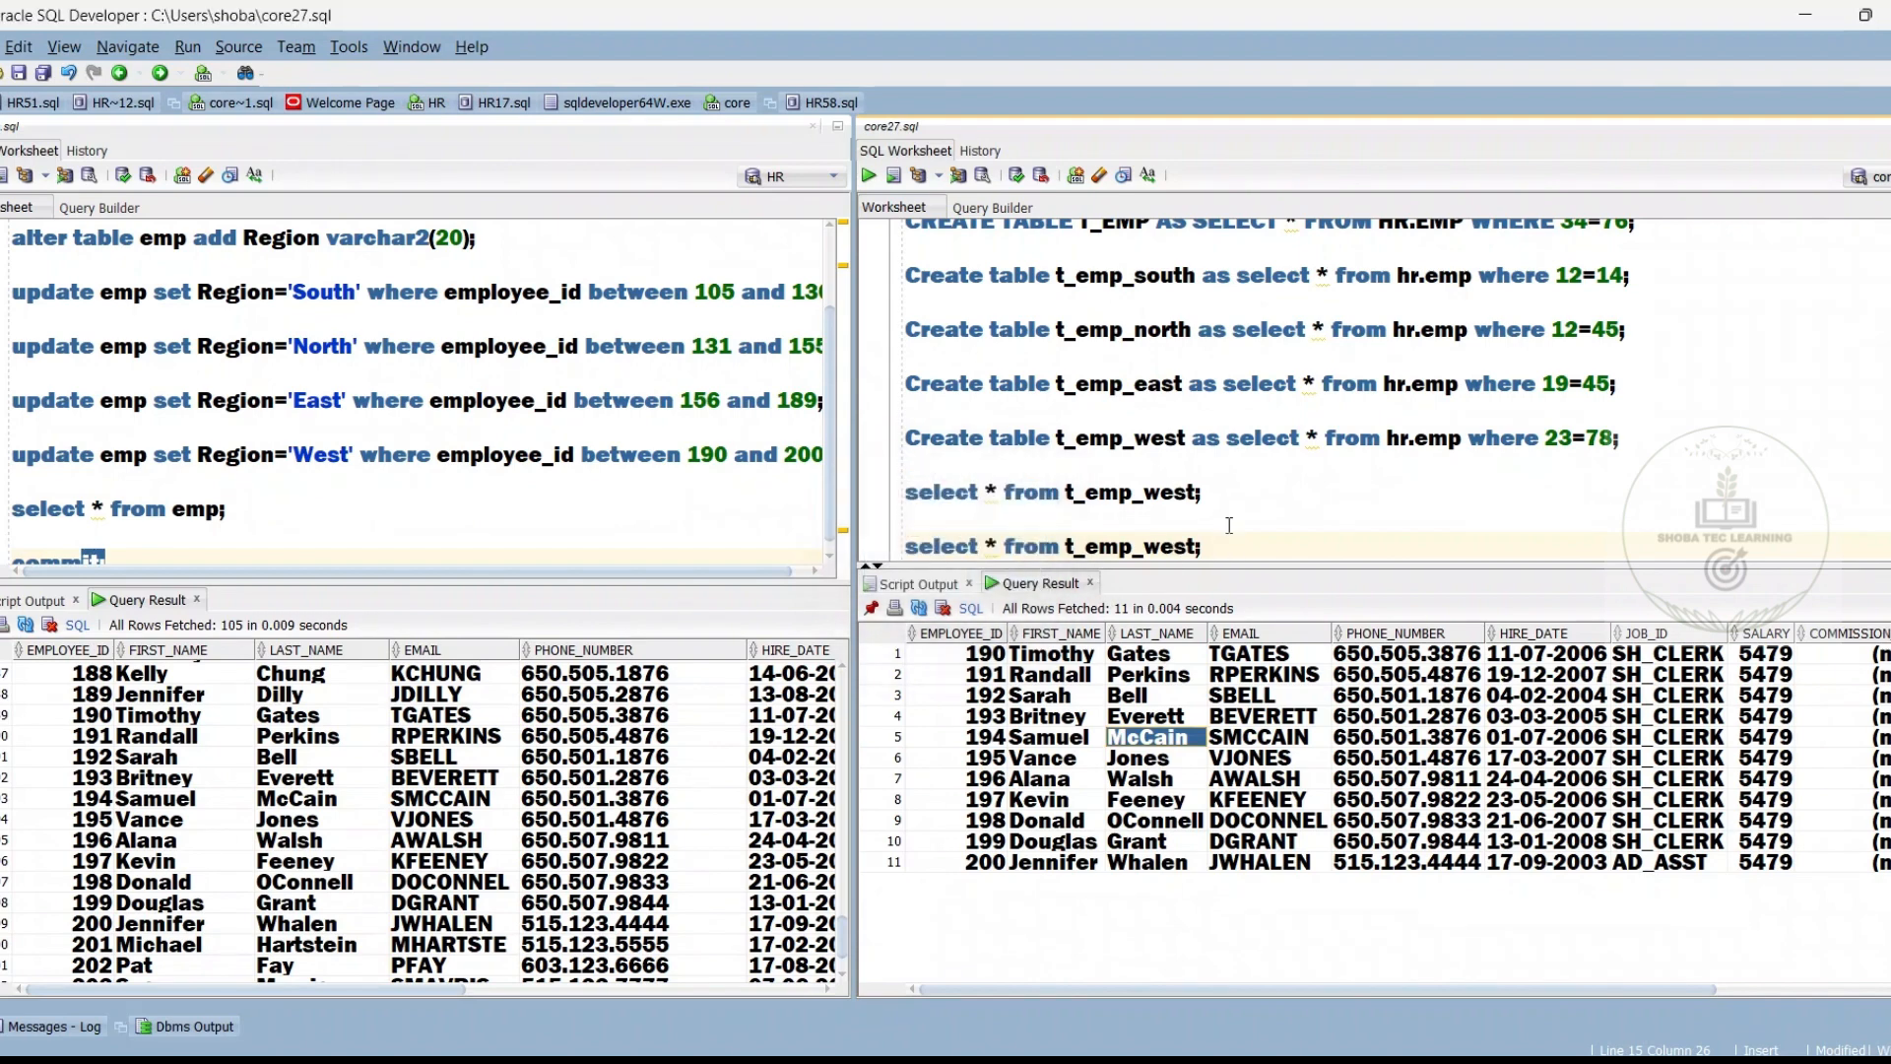
Duplicate the last select * from t_emp_west; query below itself in the core27.sql worksheet
key(shift+Up)
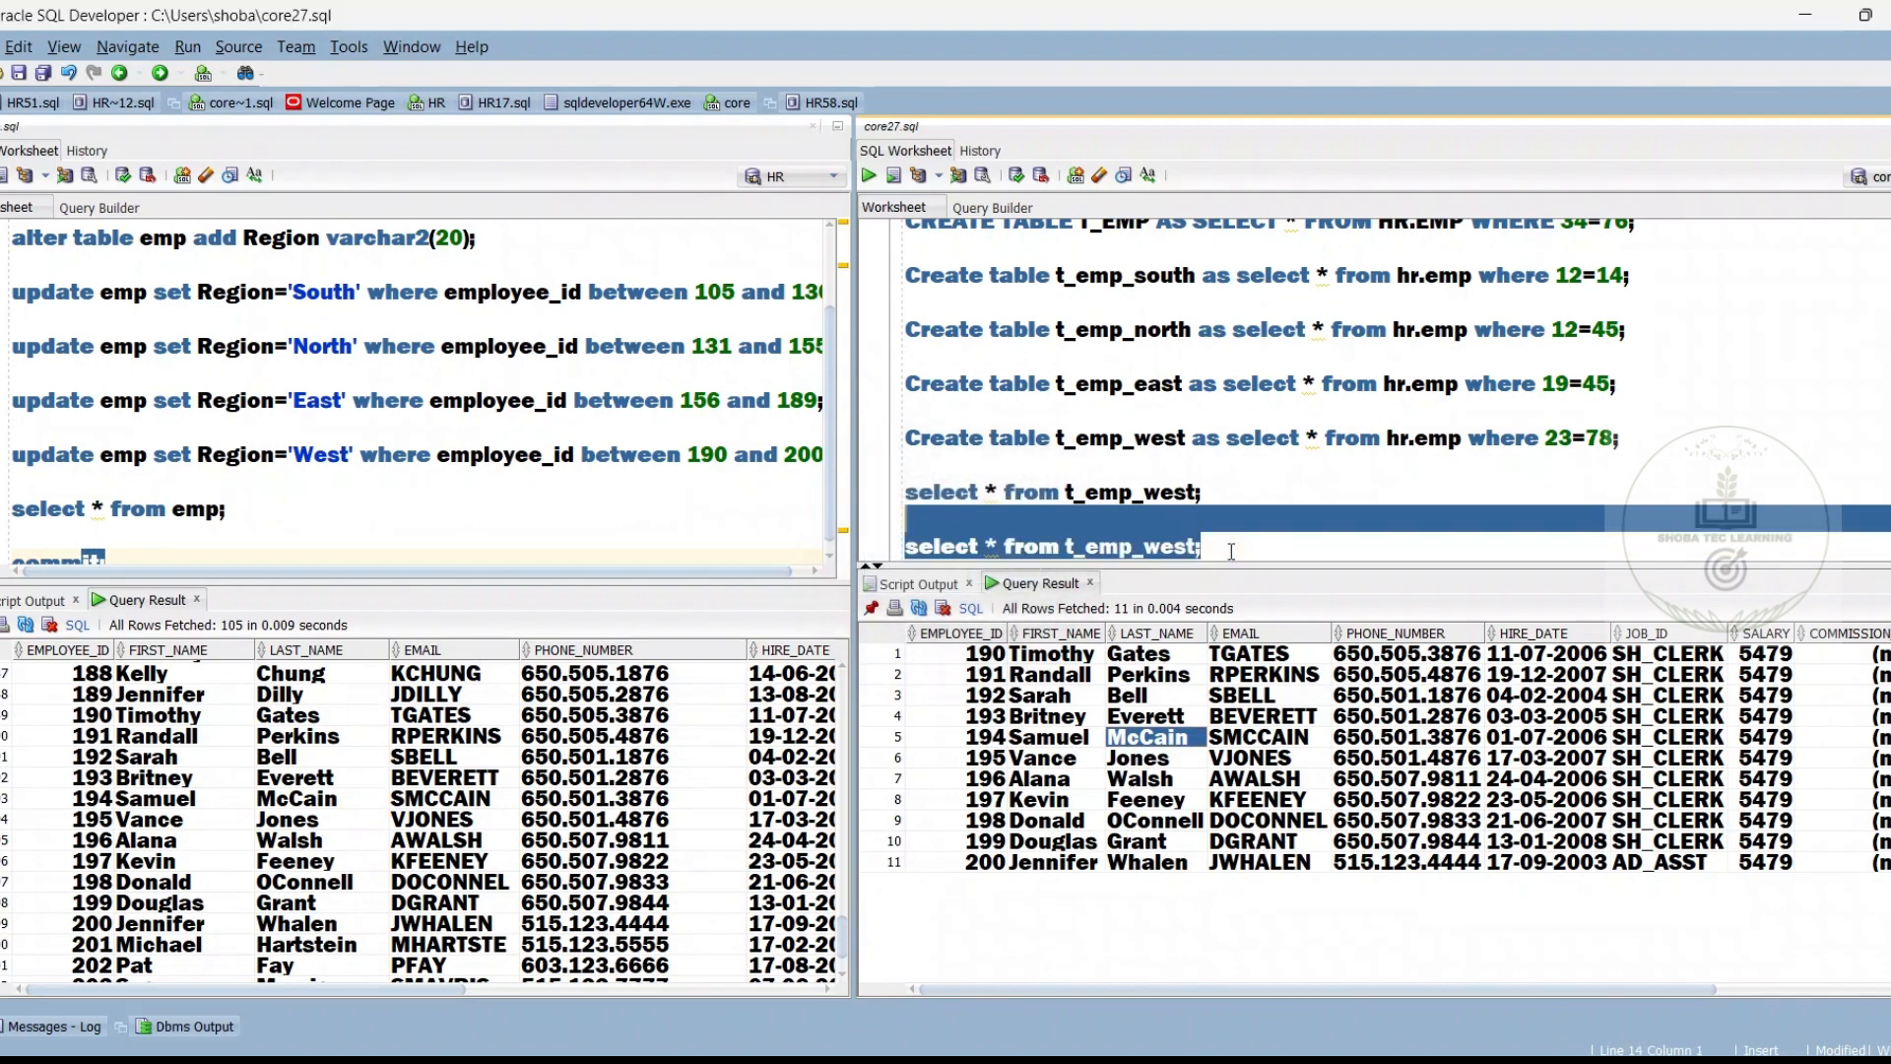
key(ctrl+c)
click(1231, 551)
key(Return)
key(Return)
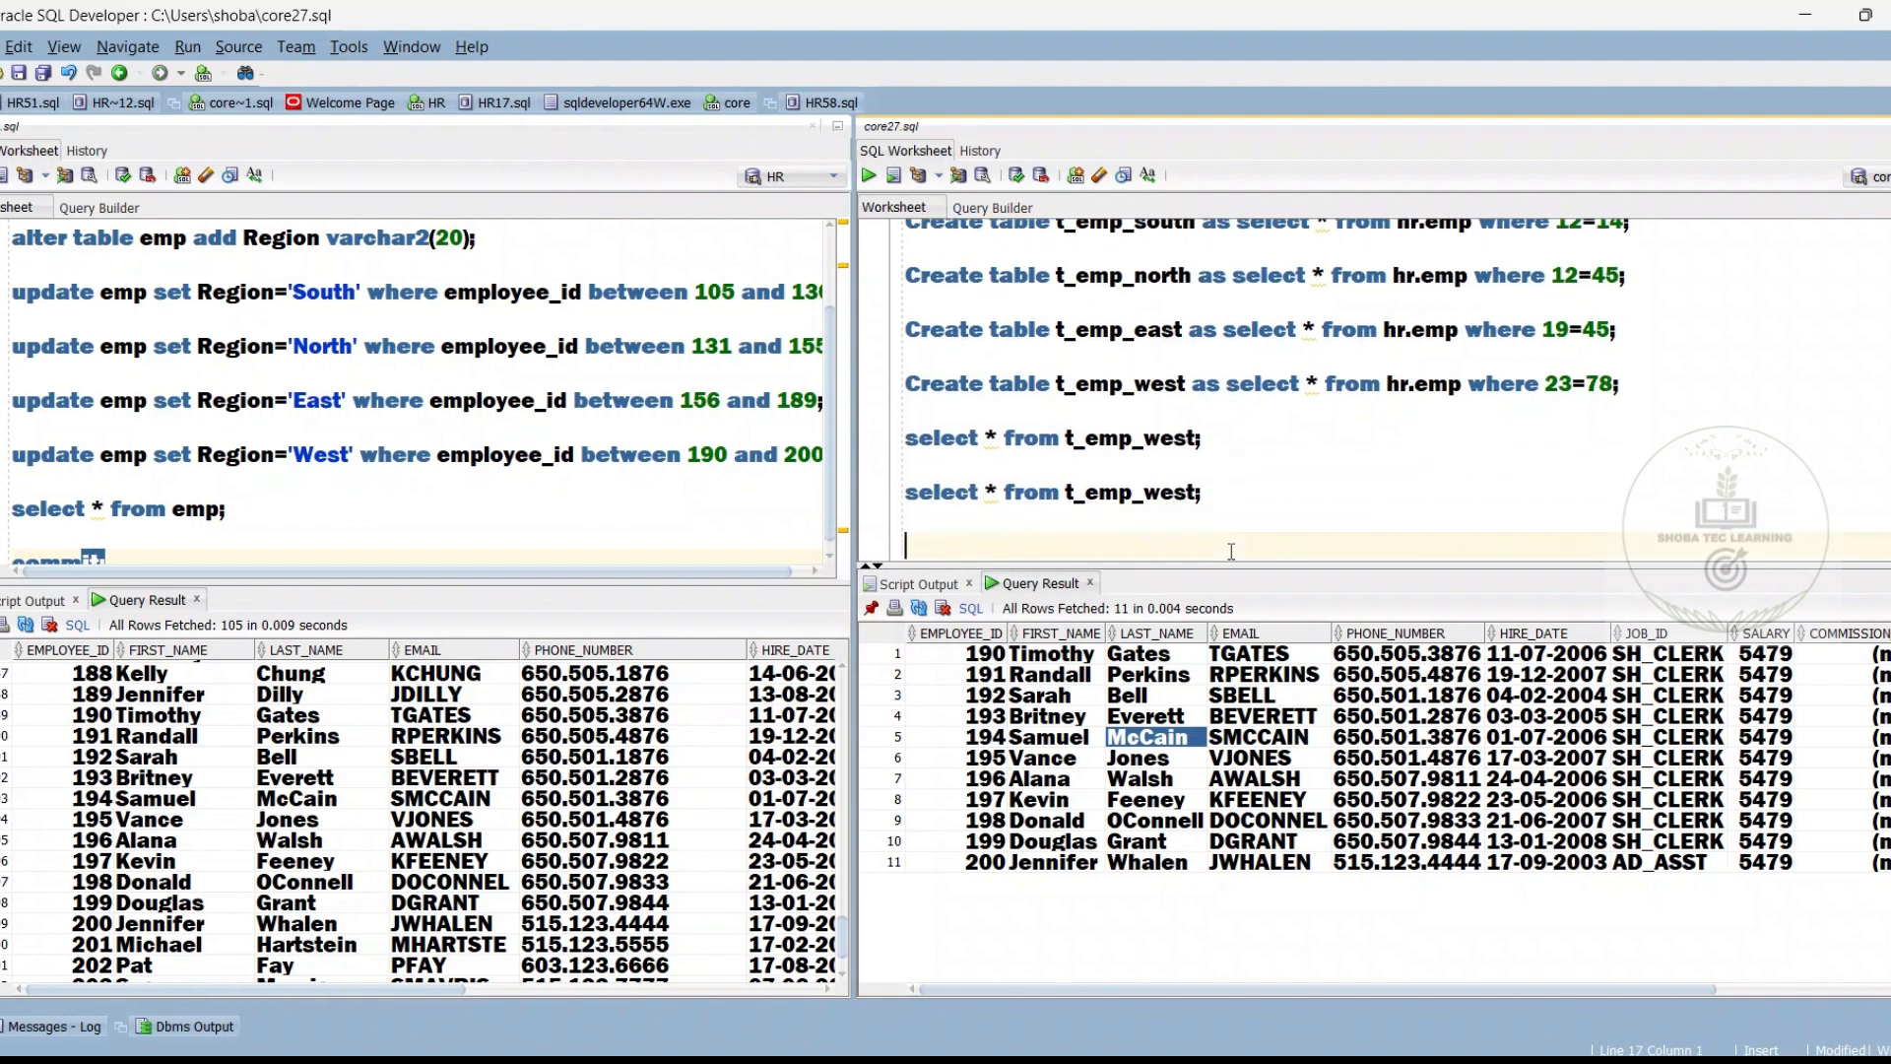
key(ctrl+v)
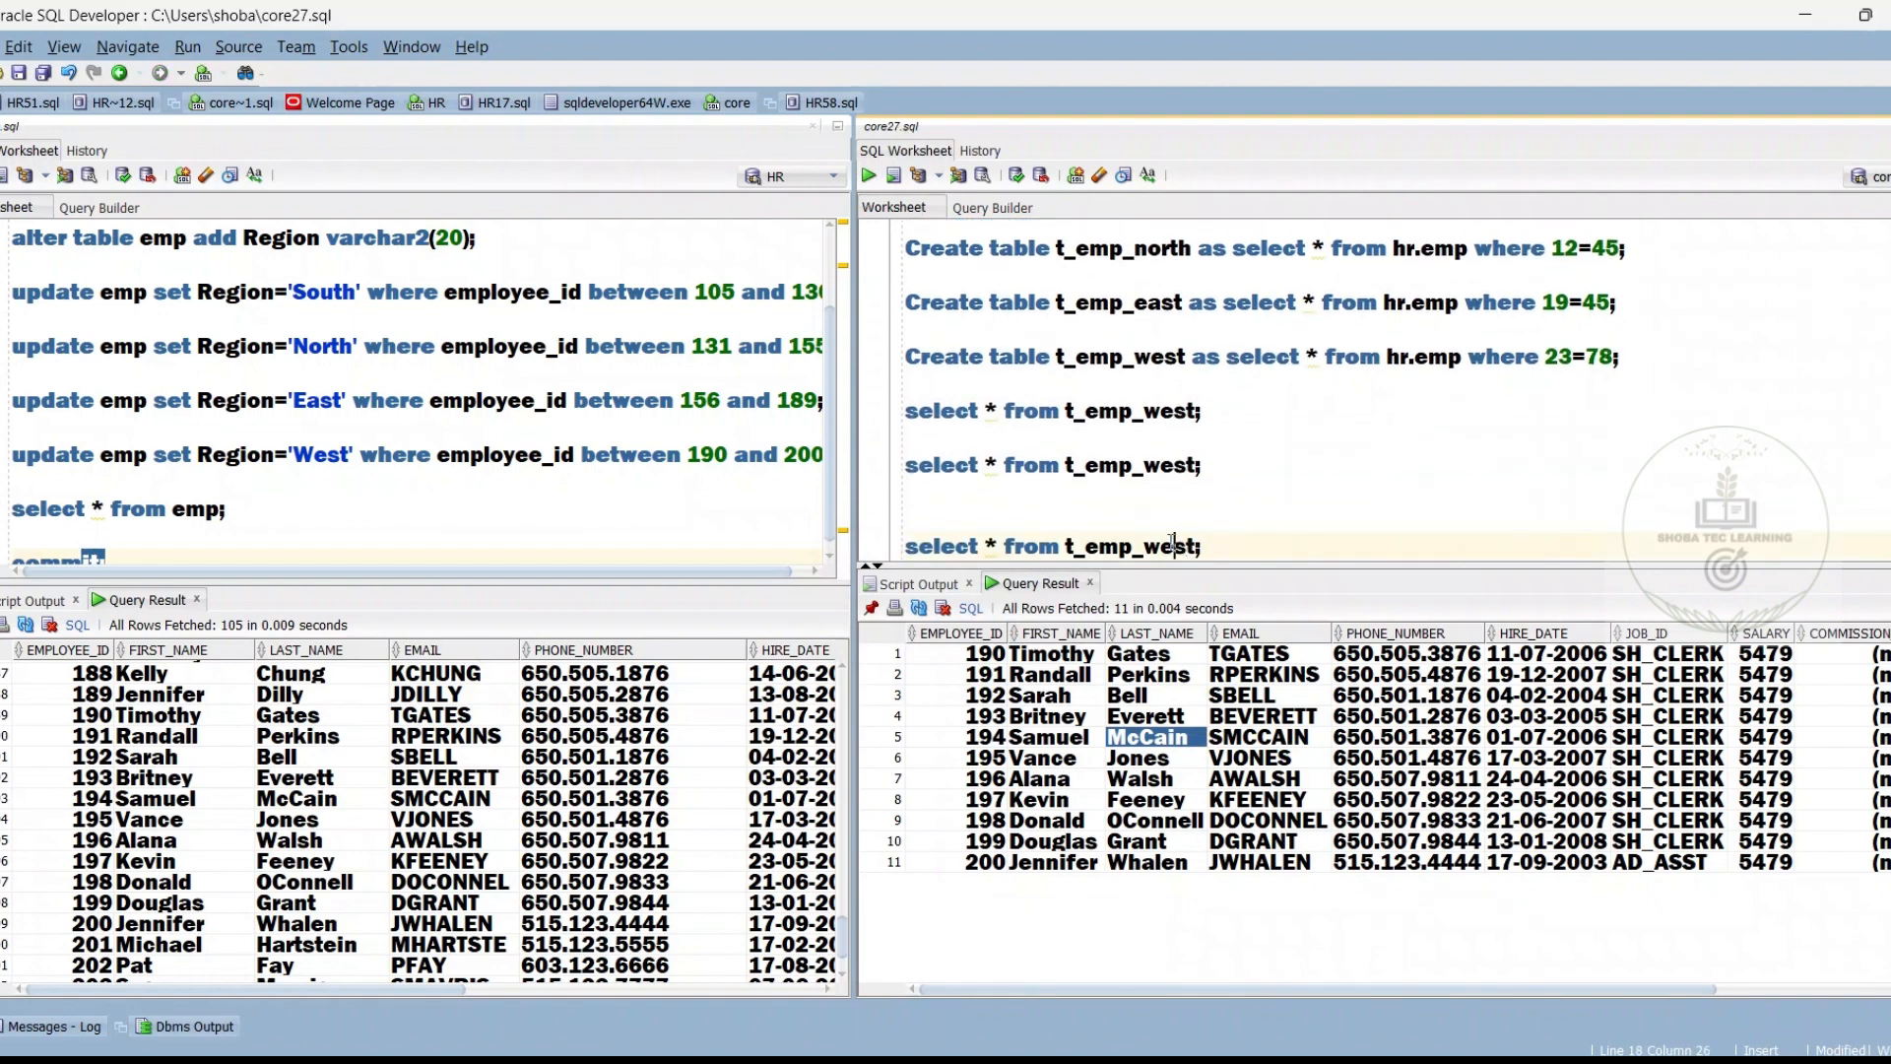
Change the duplicated query to select * from t_emp_north; and run it
double_click(1170, 544)
click(1171, 544)
key(Right)
key(End)
key(BackSpace)
key(BackSpace)
key(BackSpace)
key(BackSpace)
key(BackSpace)
text(north;)
key(ctrl+Return)
Count the rows of the t_emp_north result, compare them with the North success rows in the Informatica job details, and dismiss the count
right_click(1189, 783)
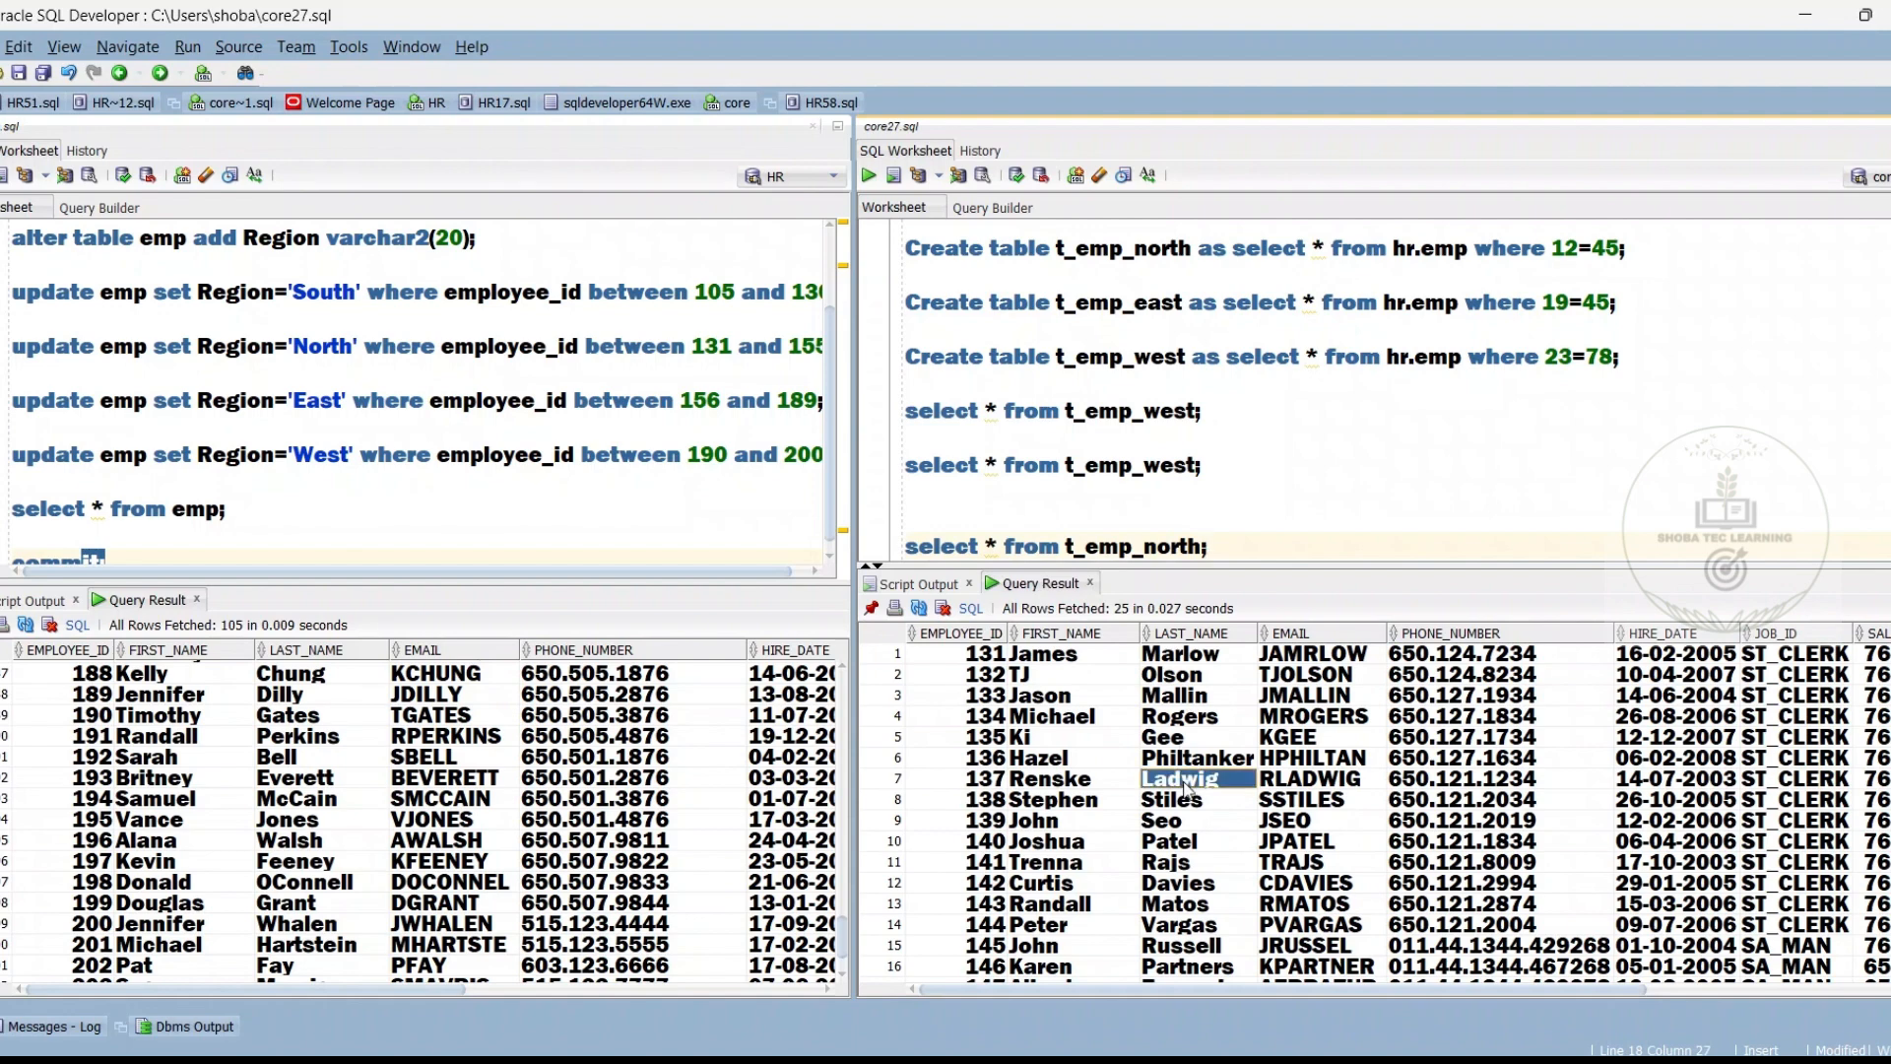
click(1257, 881)
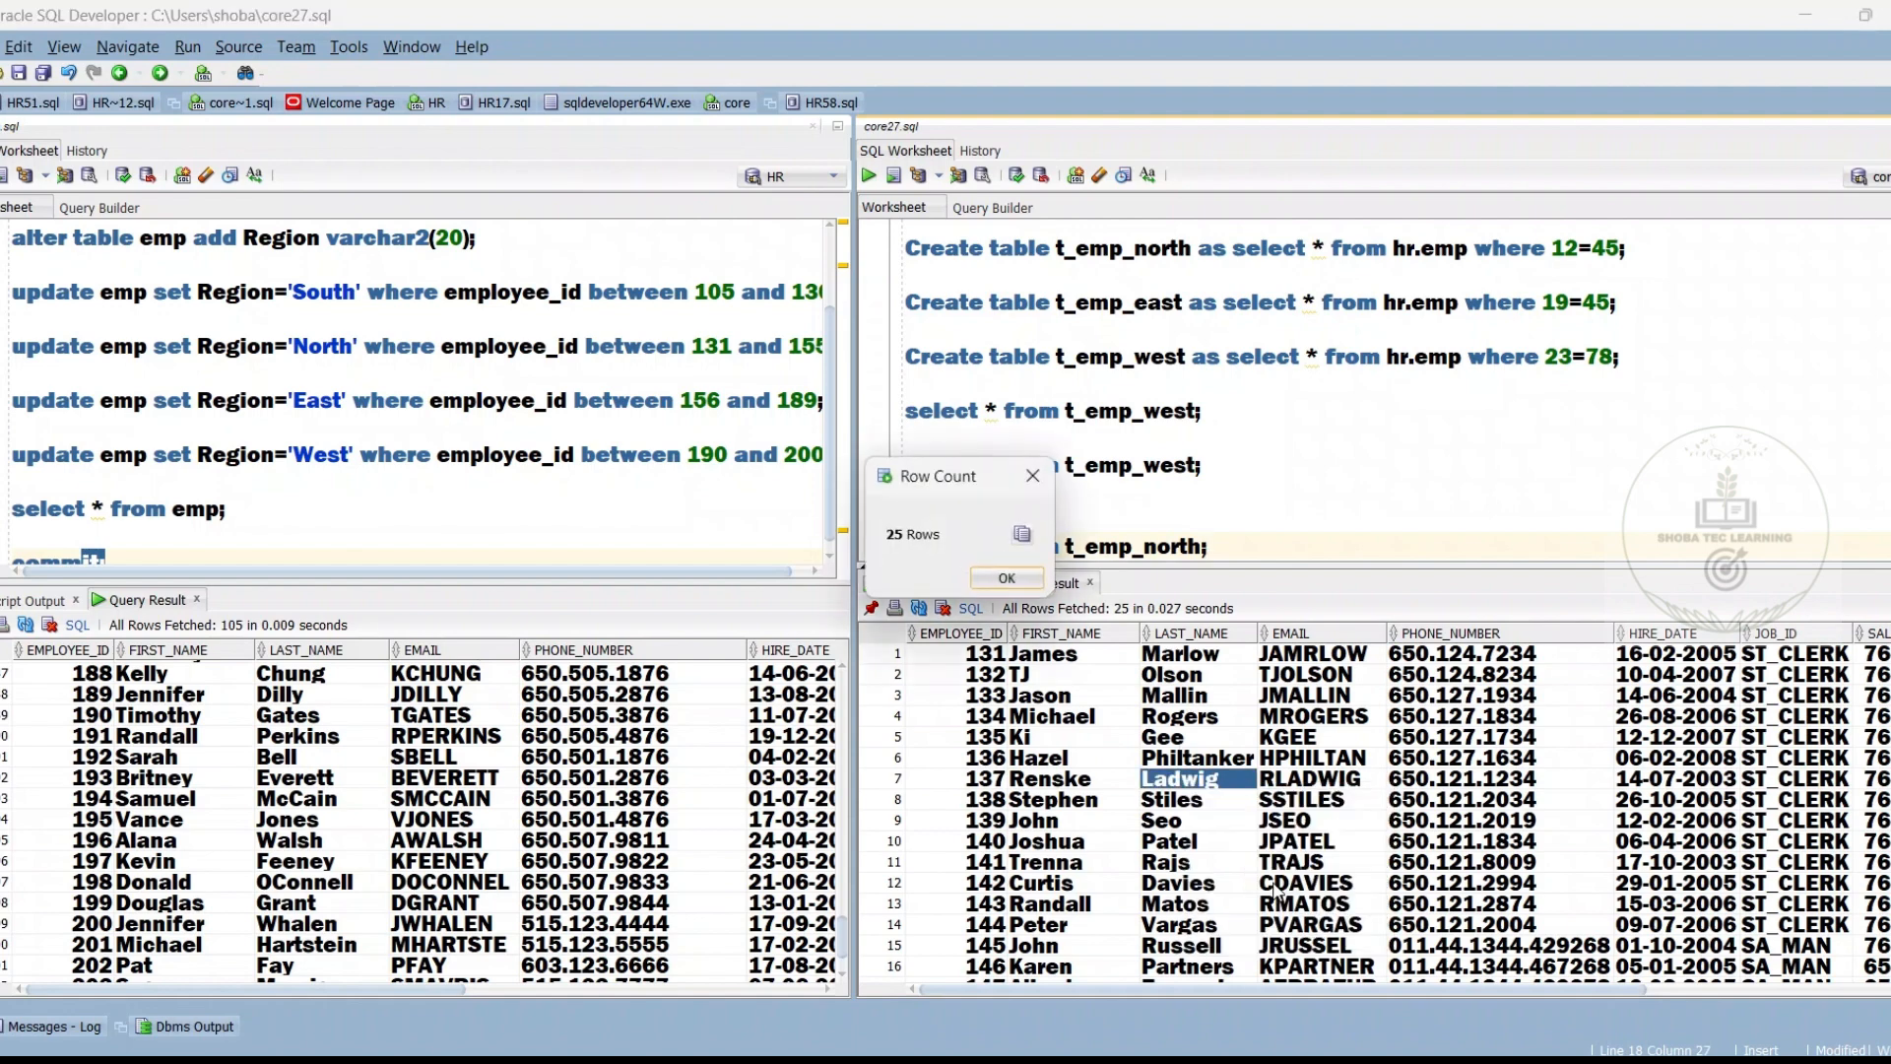
key(alt+Tab)
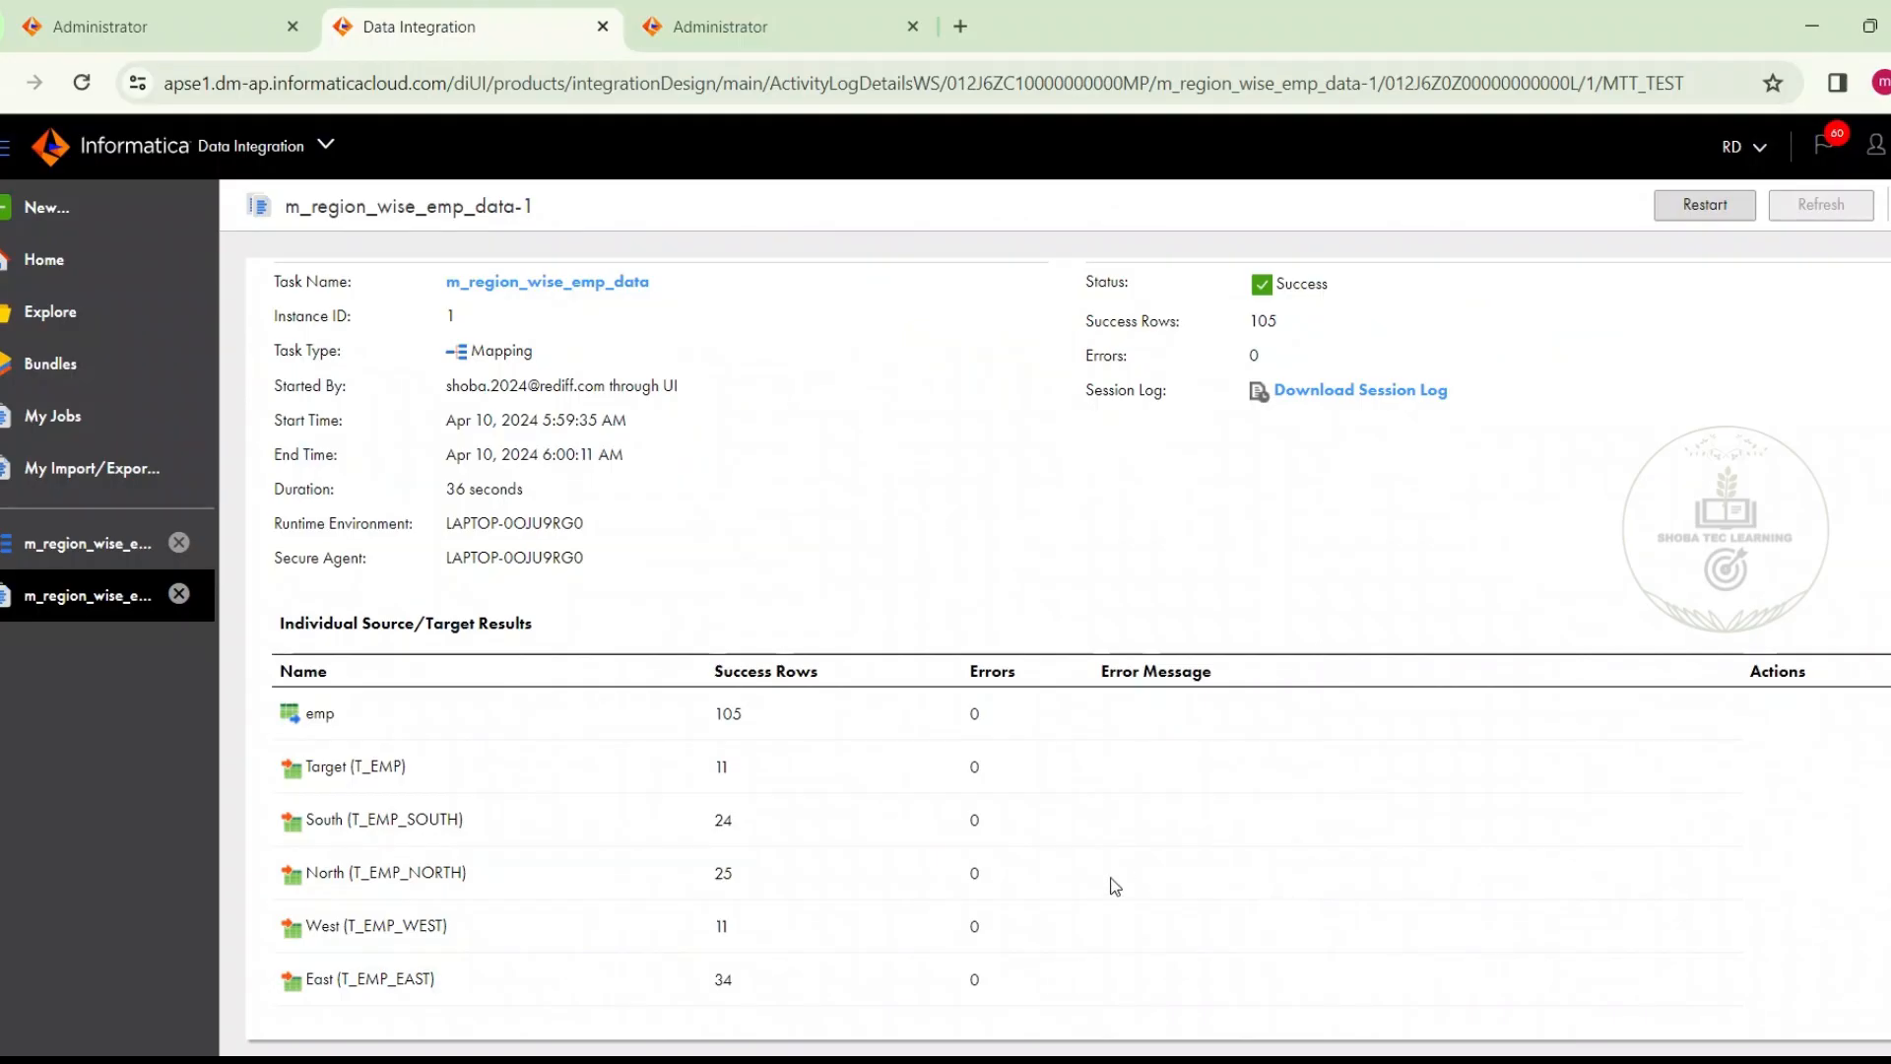
drag(737, 874, 713, 873)
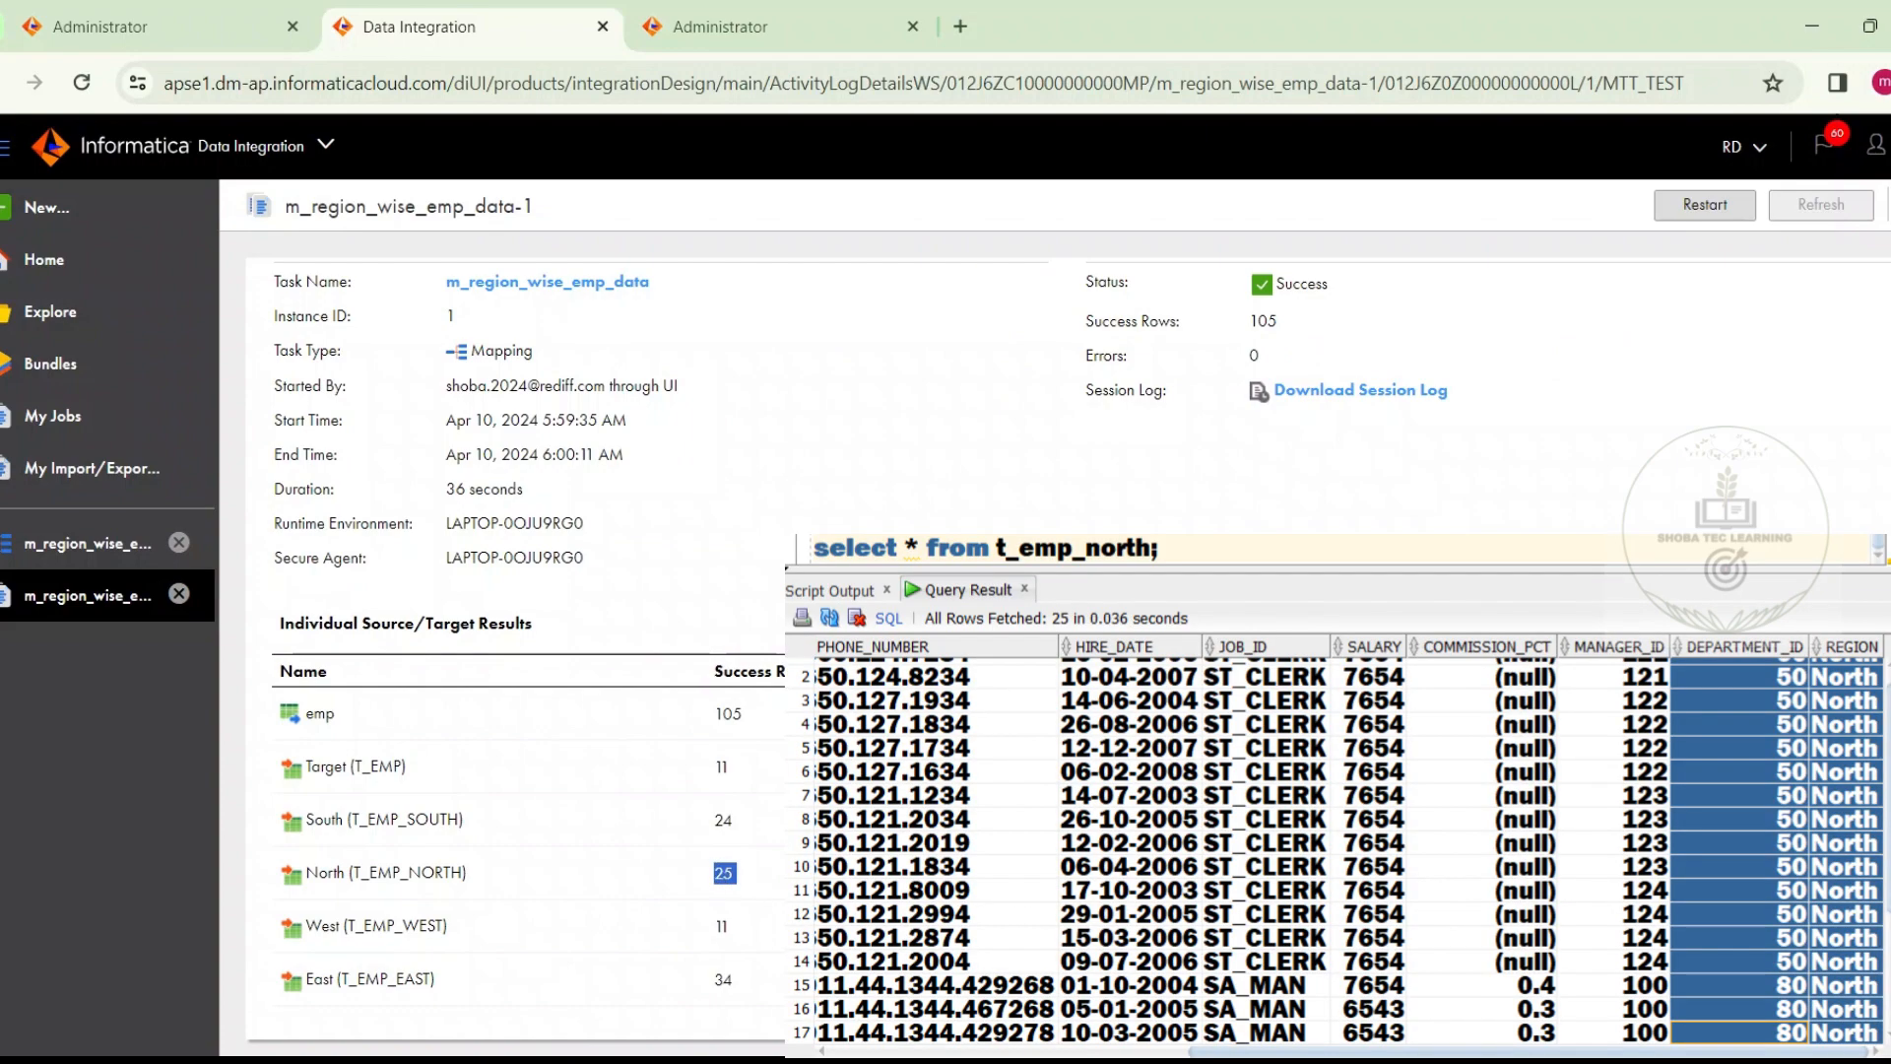
key(alt+Tab)
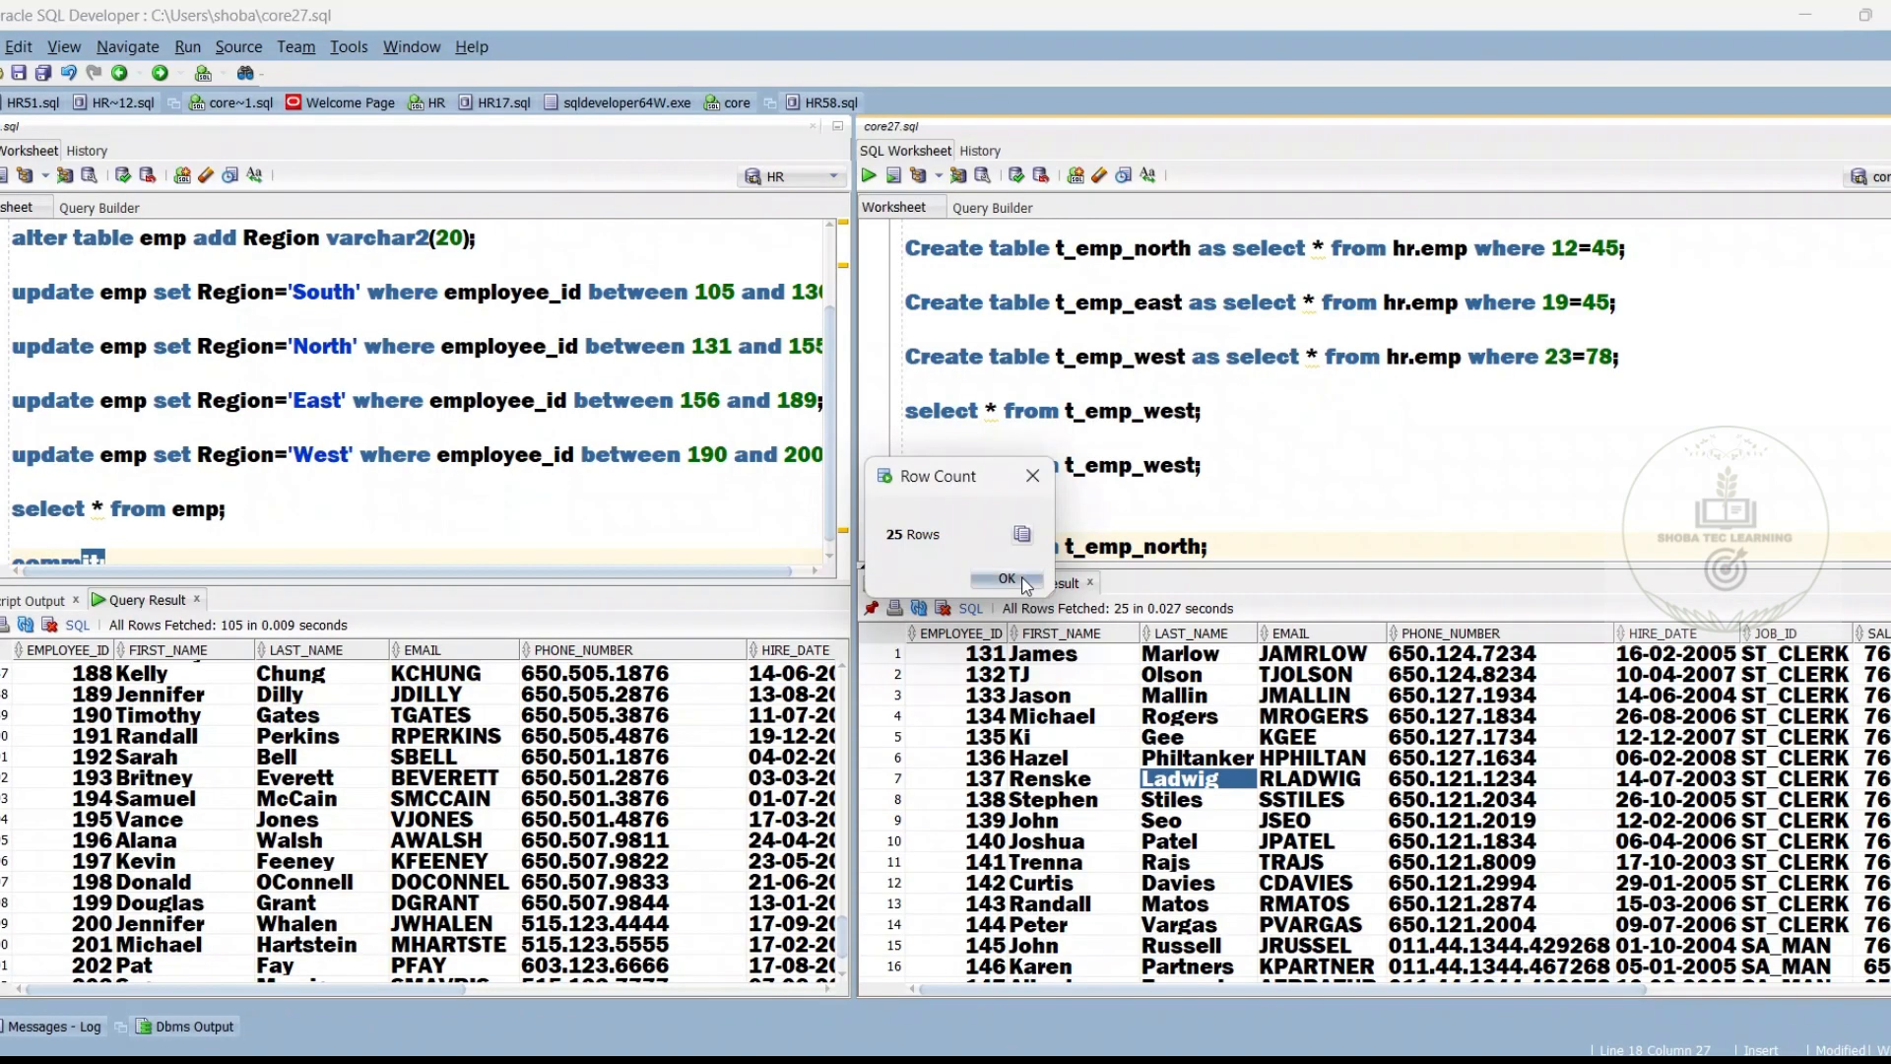
click(1020, 579)
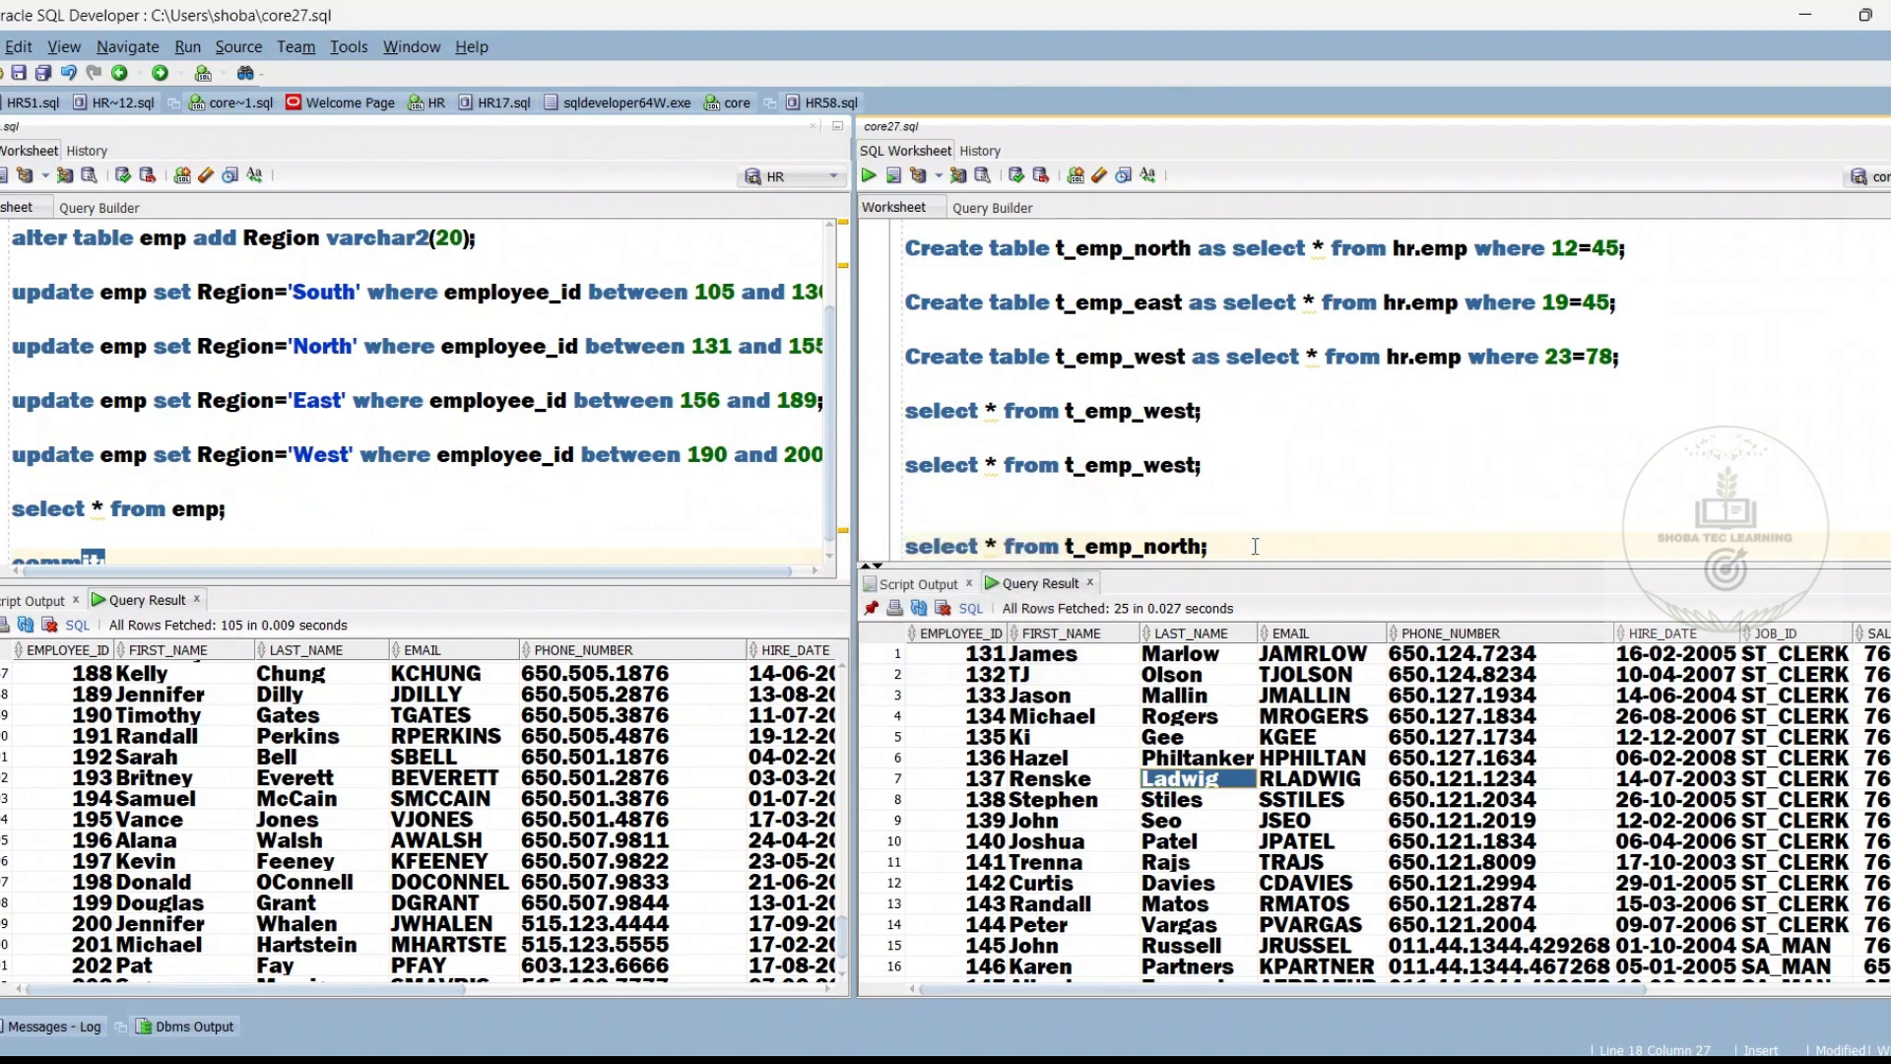